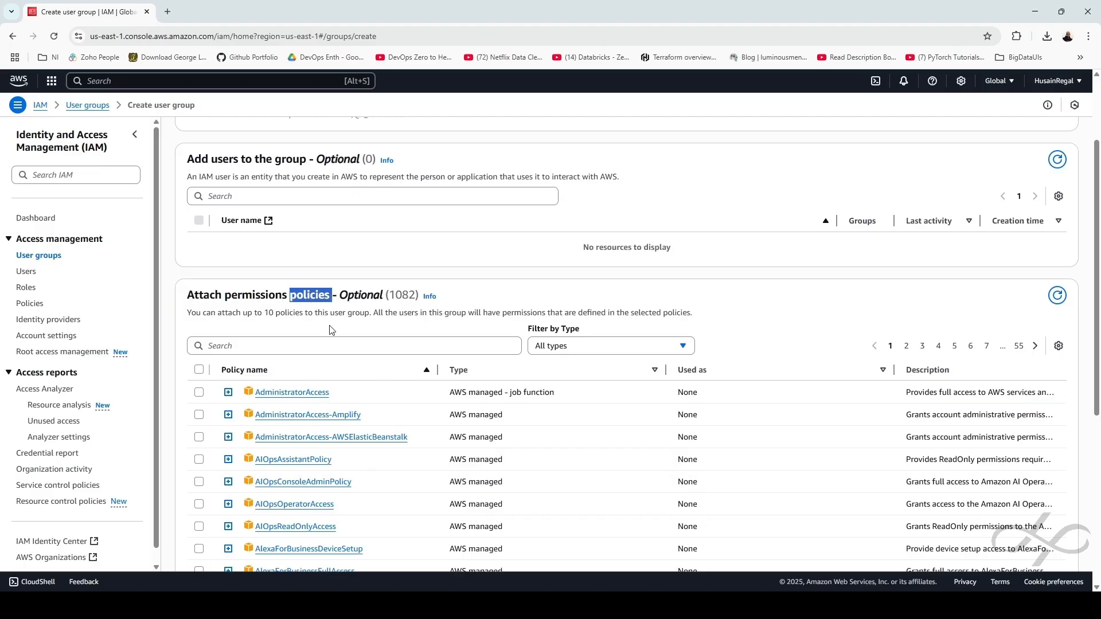
Attach AmazonVPCFullAccess, AmazonEC2FullAccess and AmazonS3FullAccess policies to the new group
click(303, 343)
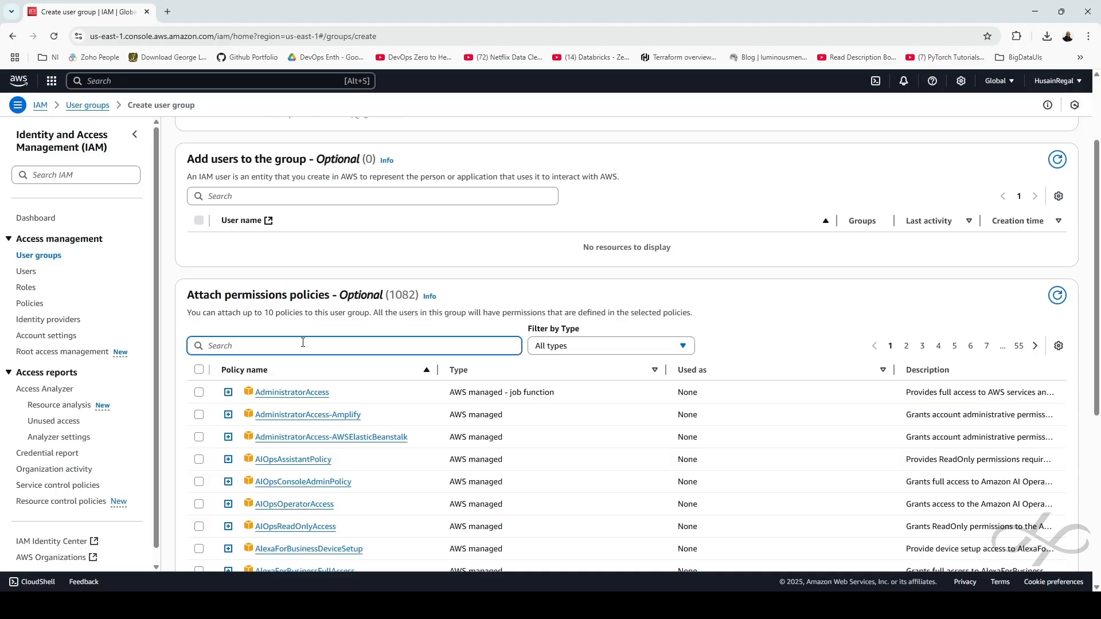
text(vp)
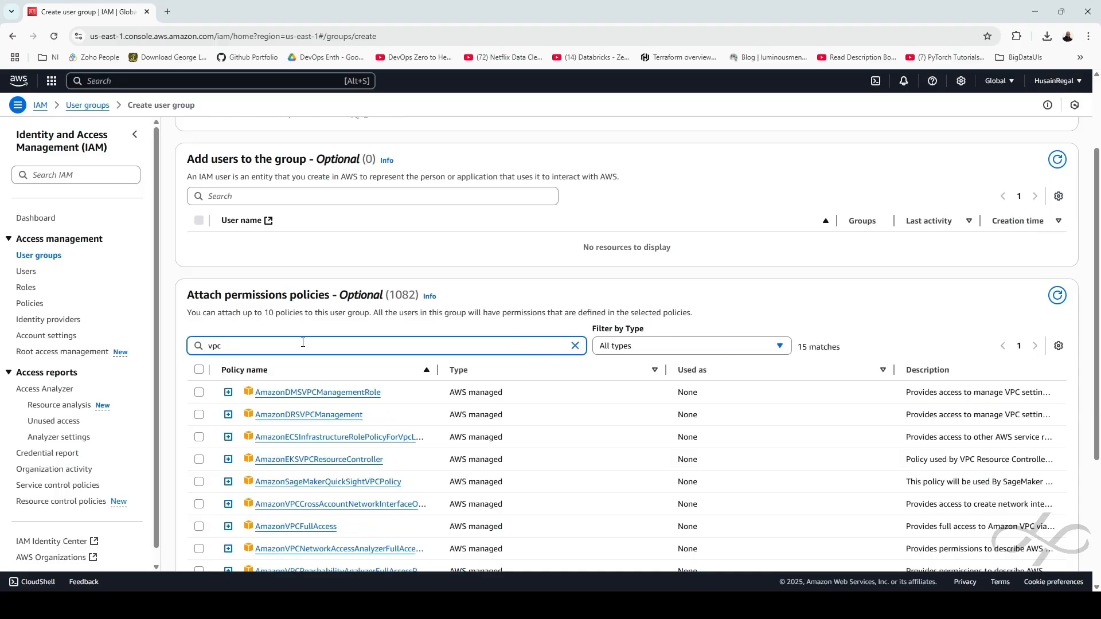
text(c)
click(199, 527)
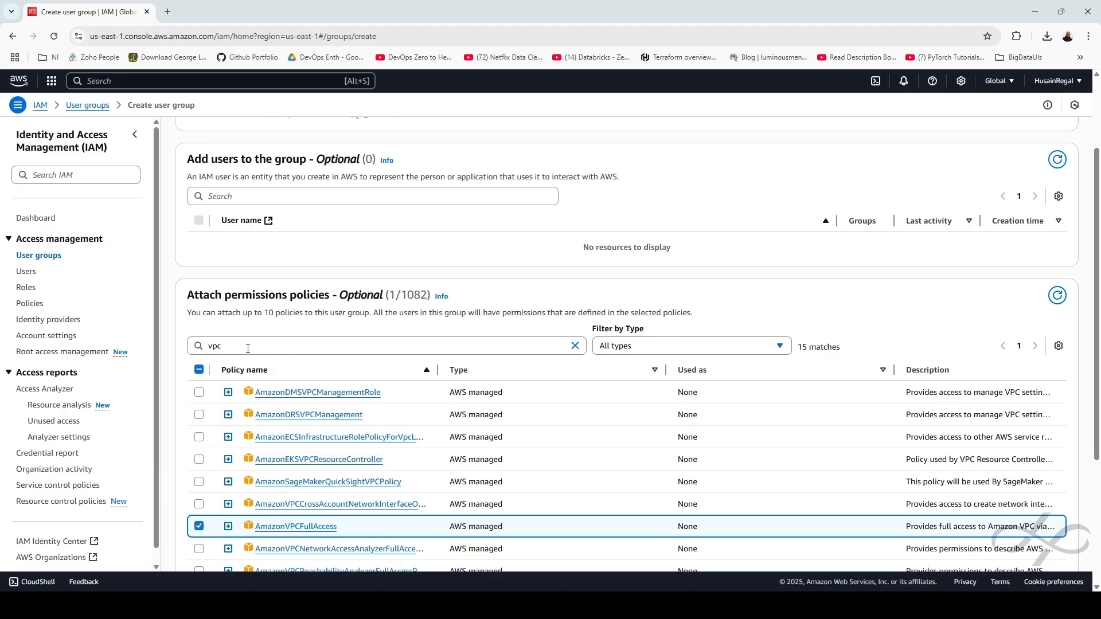
double_click(215, 347)
text(ec2)
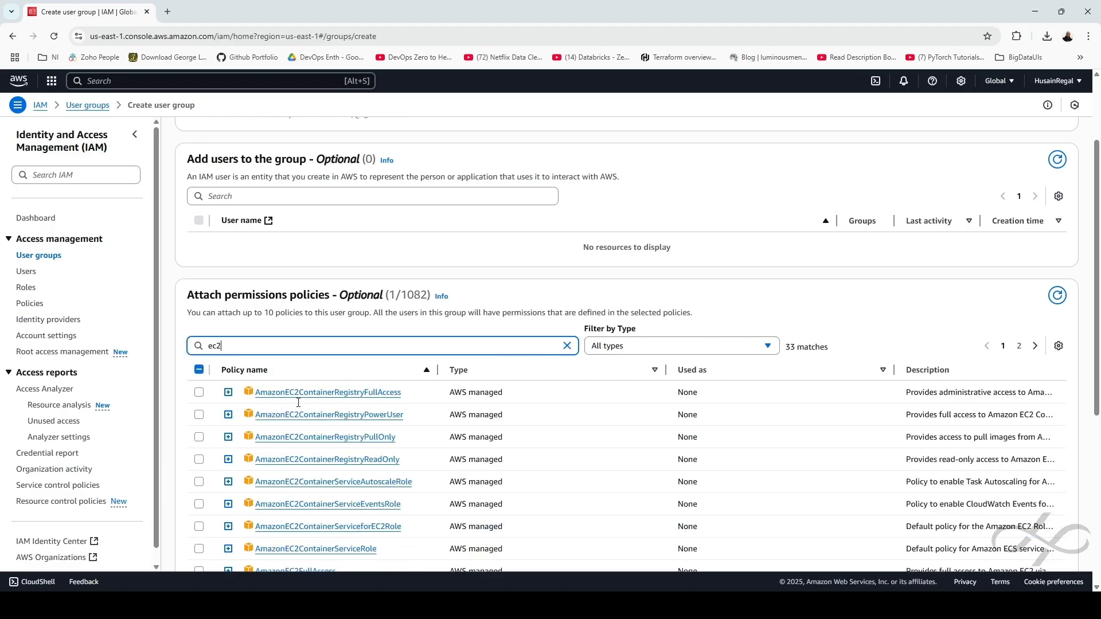
scroll(202, 411, down, 3)
click(199, 399)
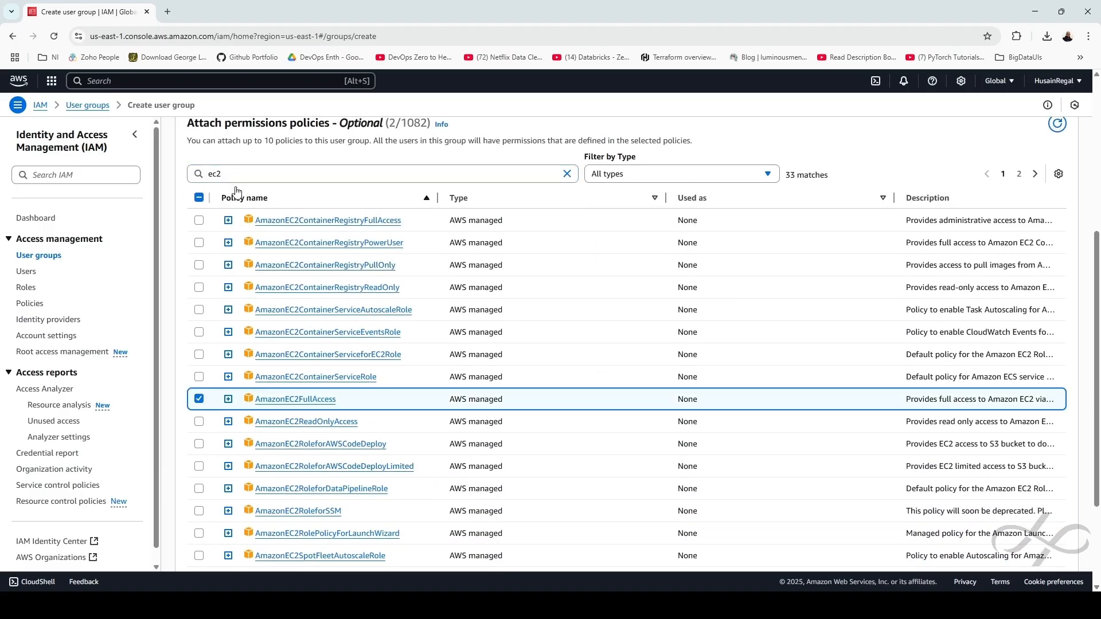
double_click(223, 173)
text(s3)
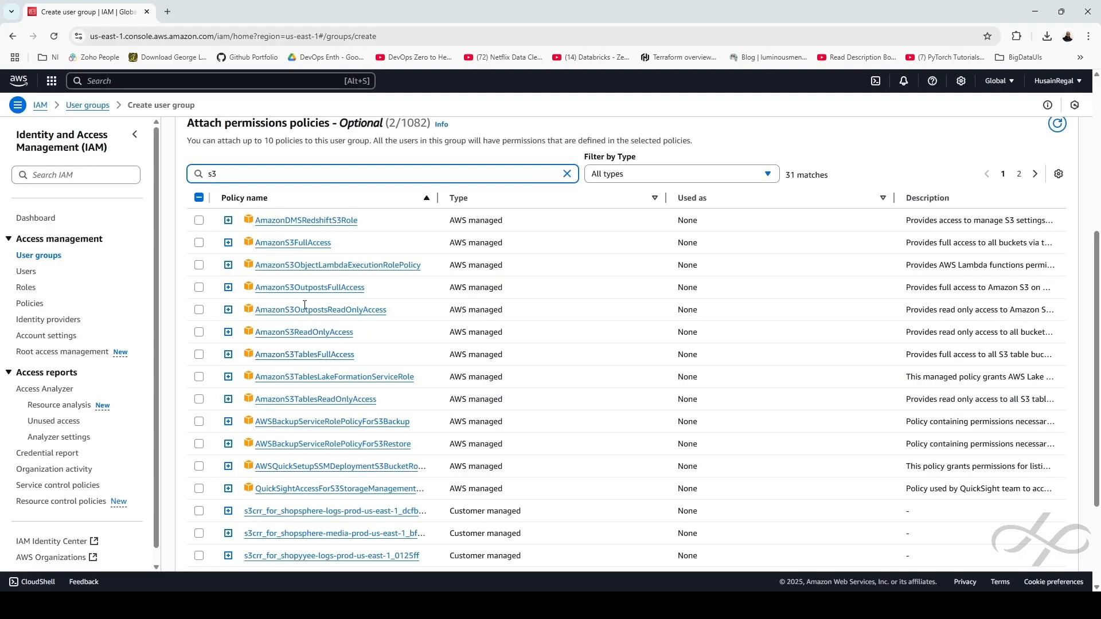
click(199, 242)
Attach ElasticLoadBalancingFullAccess, CloudFrontFullAccess and CloudWatchEventsFullAccess, then create the vpc-grp-01 group
double_click(276, 177)
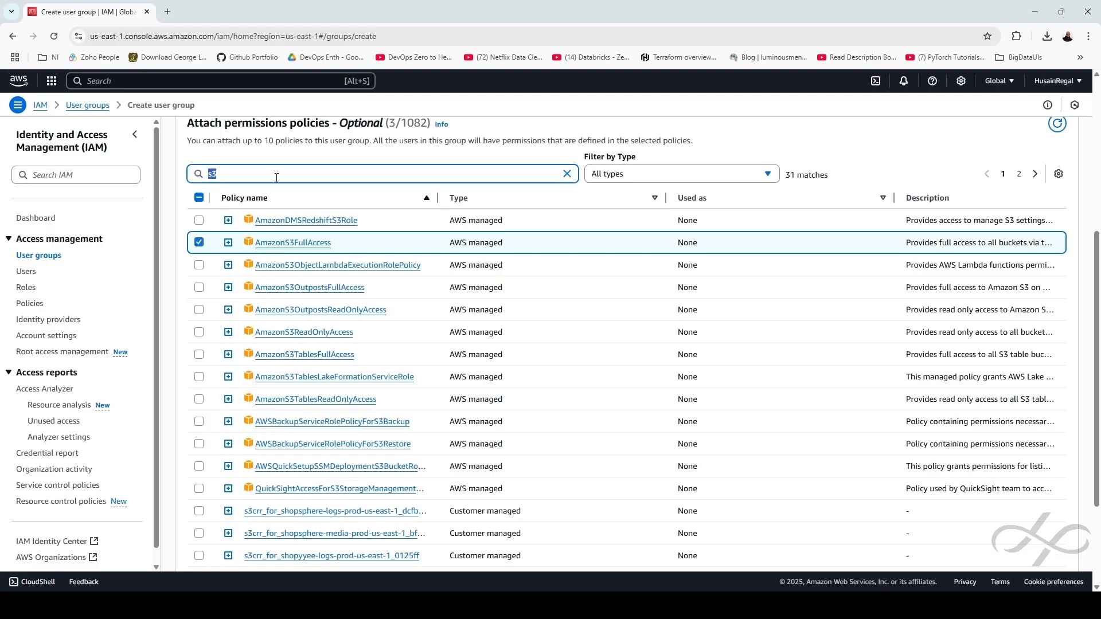
text(el)
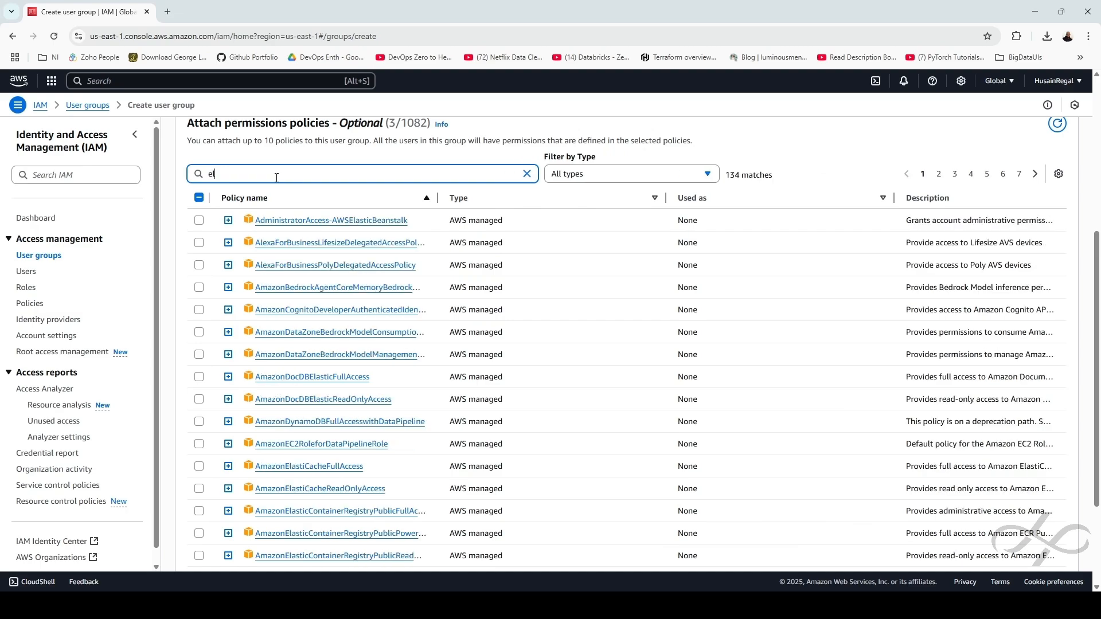
text(asticloa)
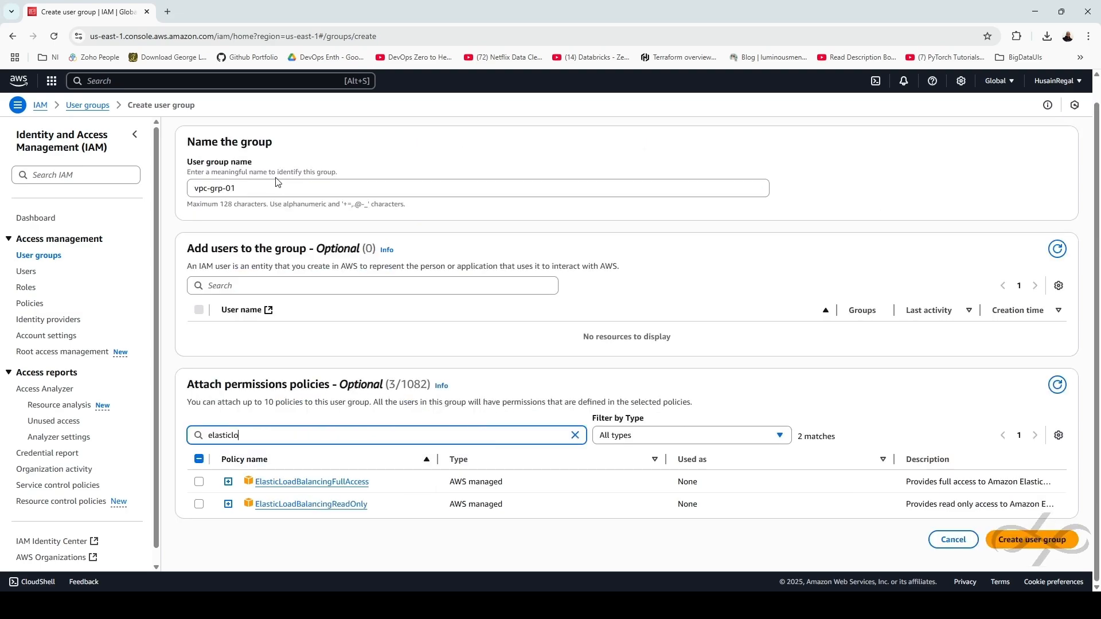
click(199, 482)
double_click(260, 435)
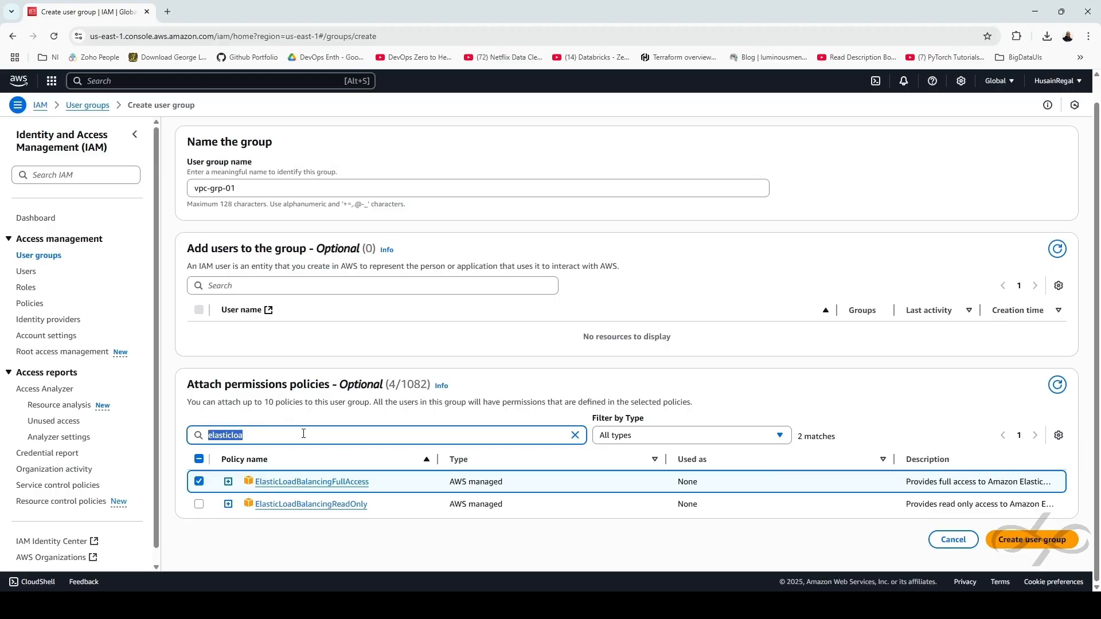
text(cl)
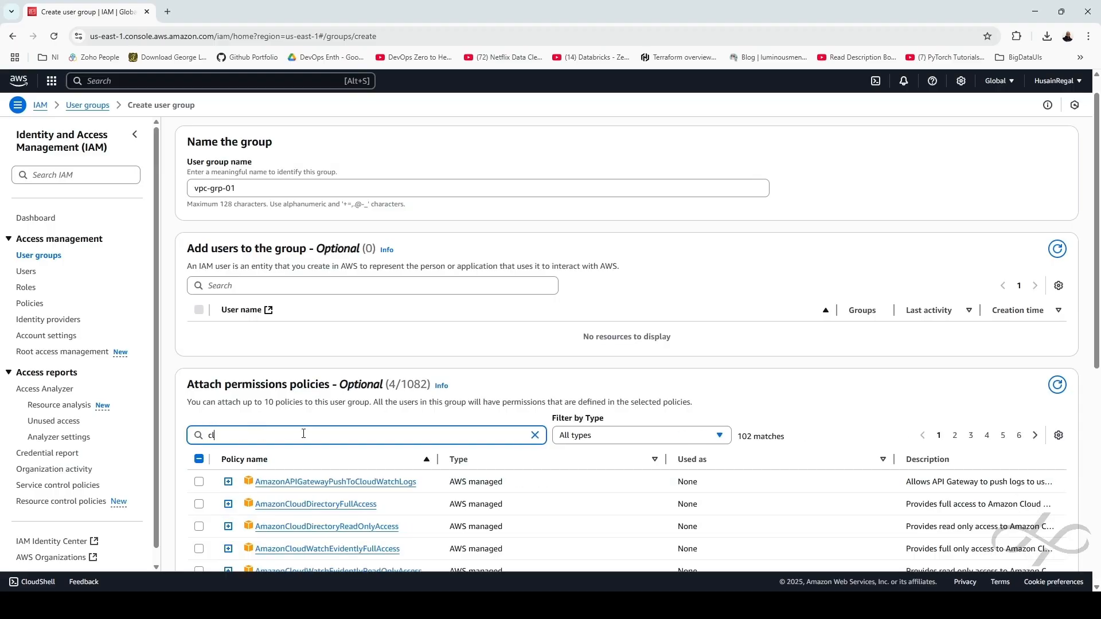
text(oudfront)
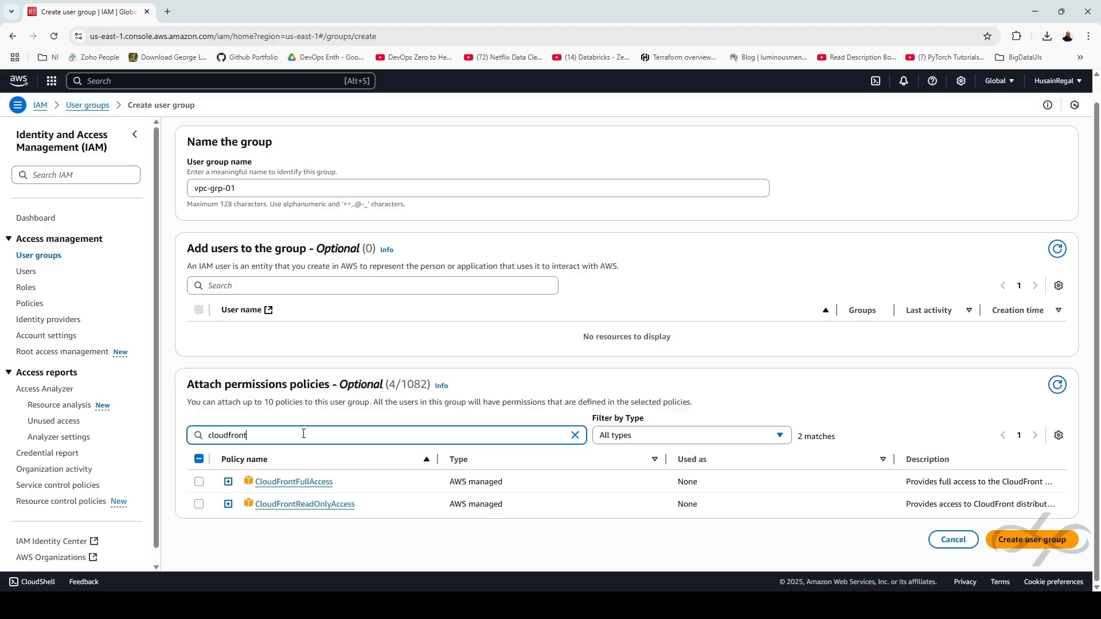
click(199, 482)
double_click(274, 437)
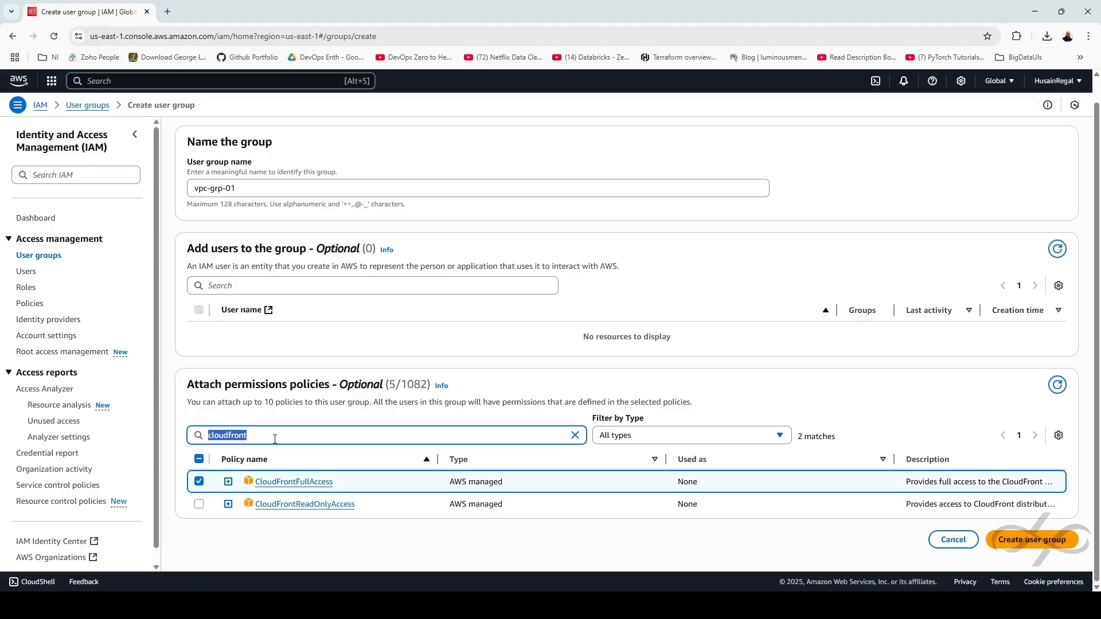
text(cloudwatch)
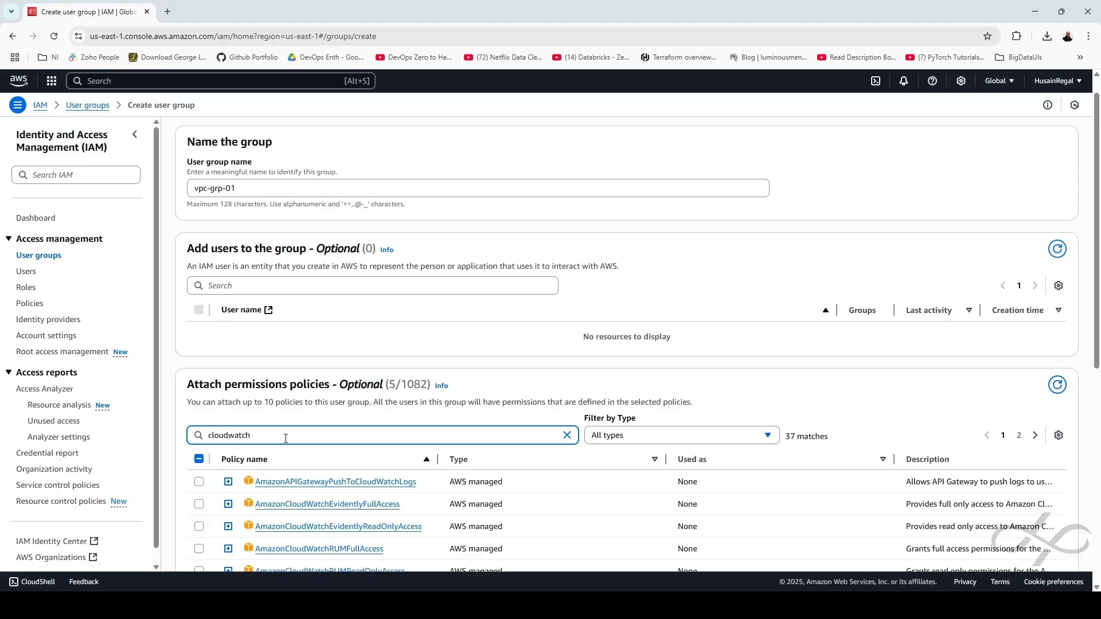
scroll(351, 489, down, 7)
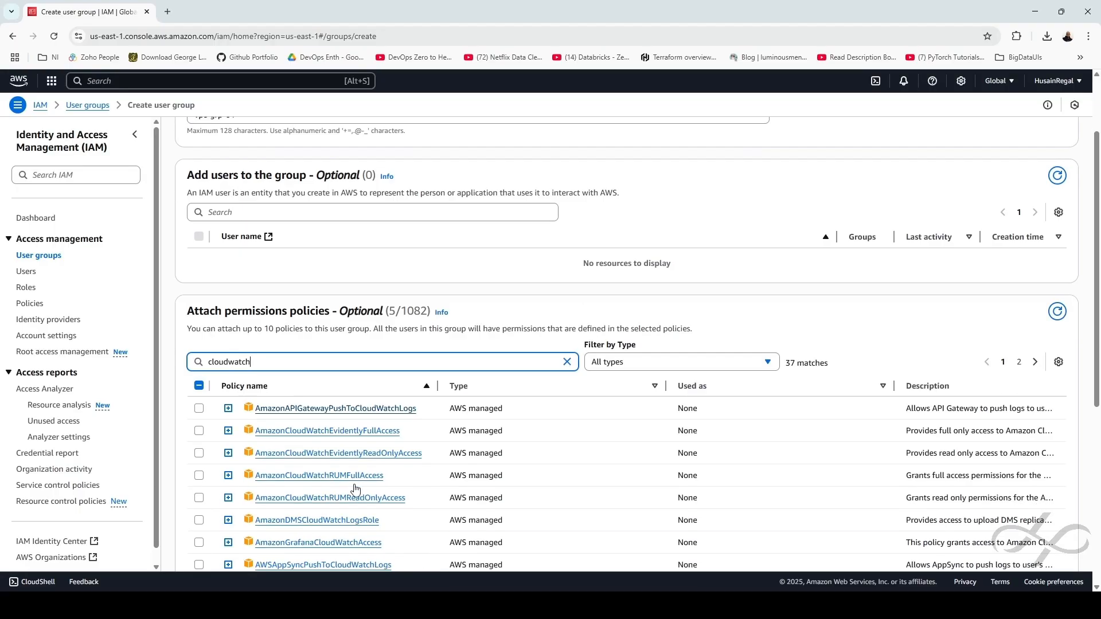
click(199, 504)
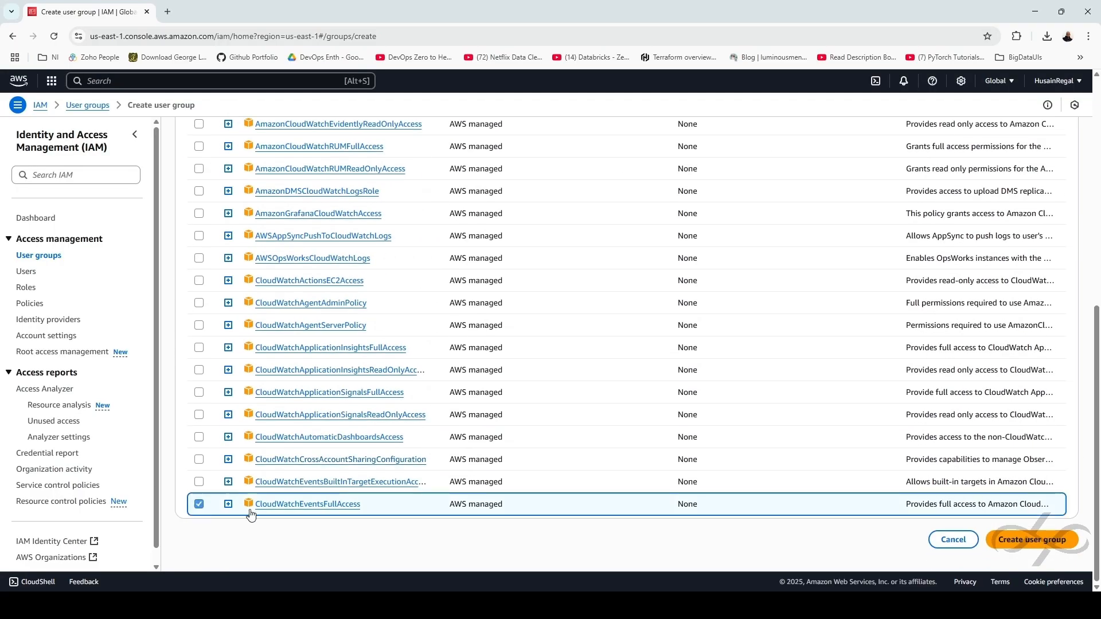
click(1032, 541)
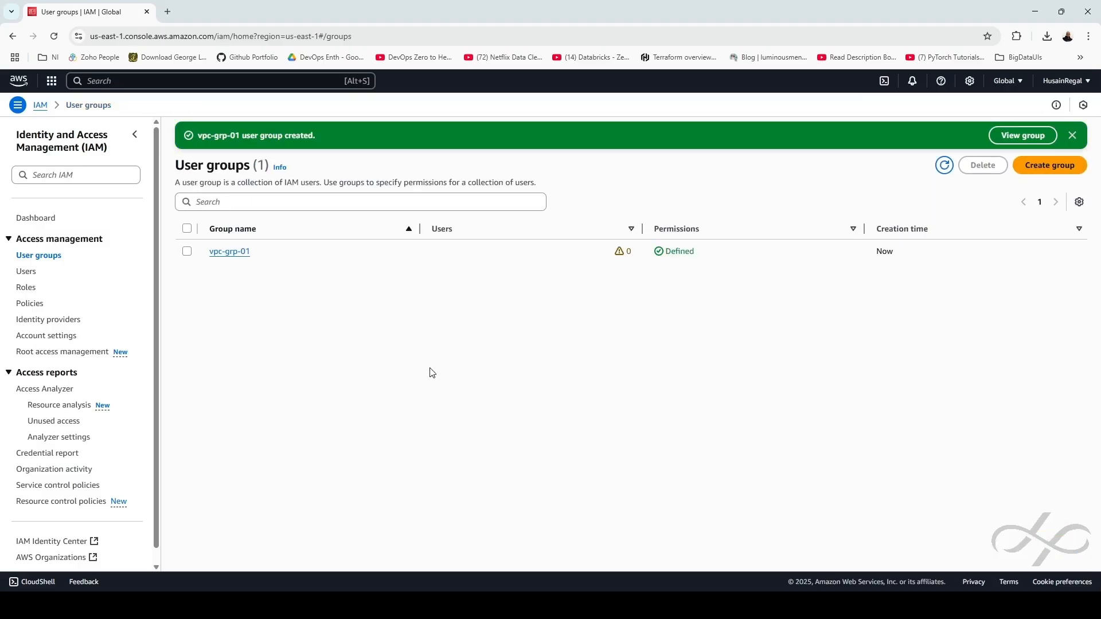
click(27, 273)
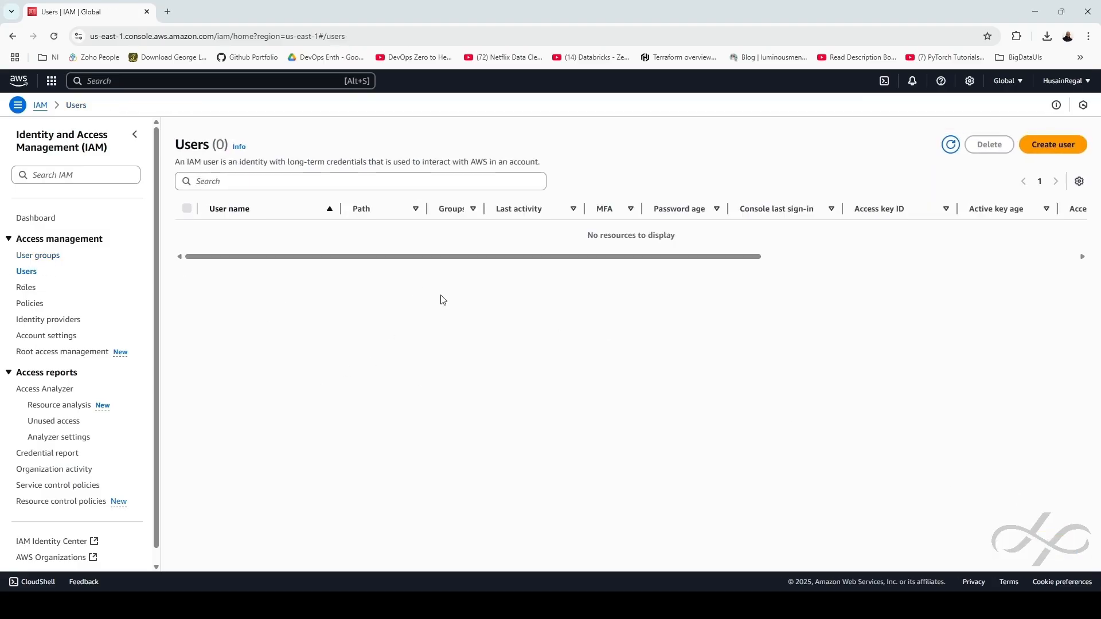
Define IAM user dev-user with console access and an autogenerated password
click(1060, 143)
click(298, 232)
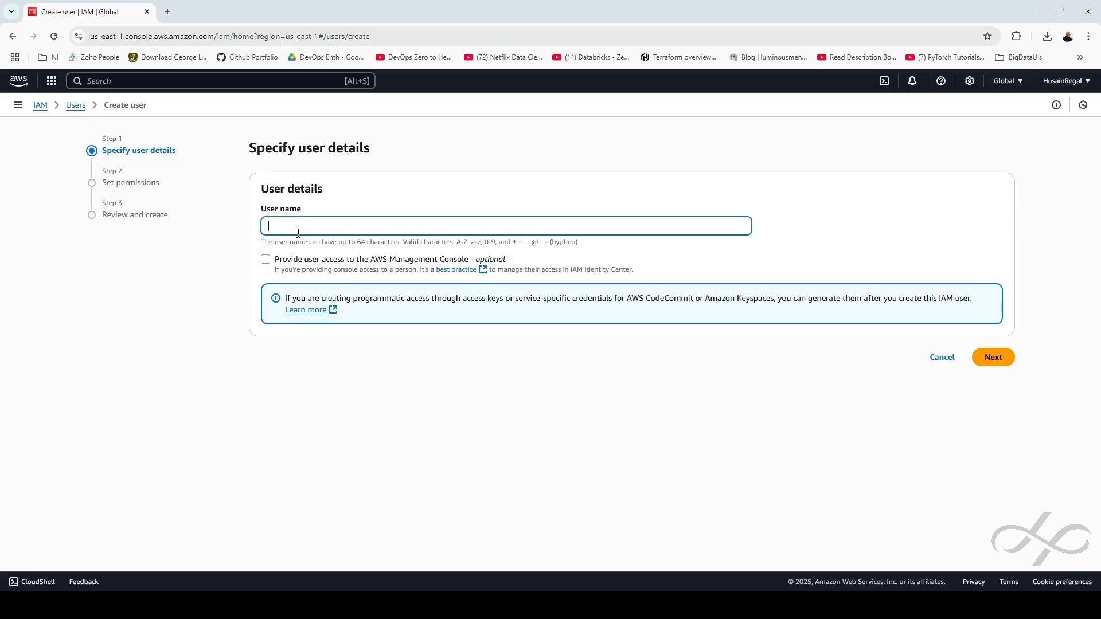
text(dev-user)
click(343, 264)
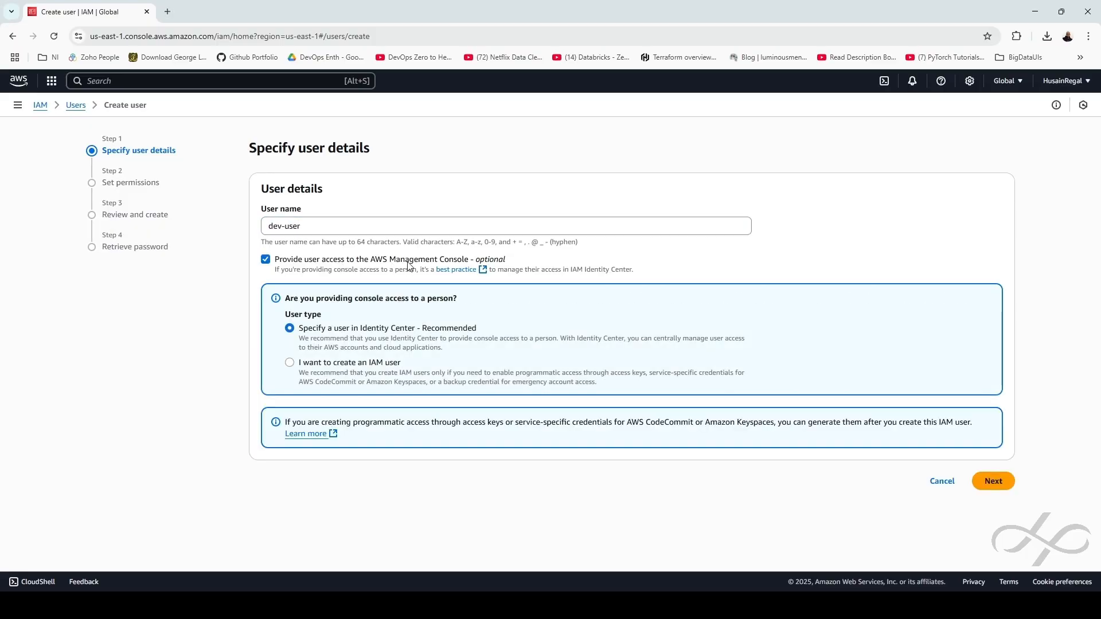
click(340, 367)
scroll(409, 370, down, 2)
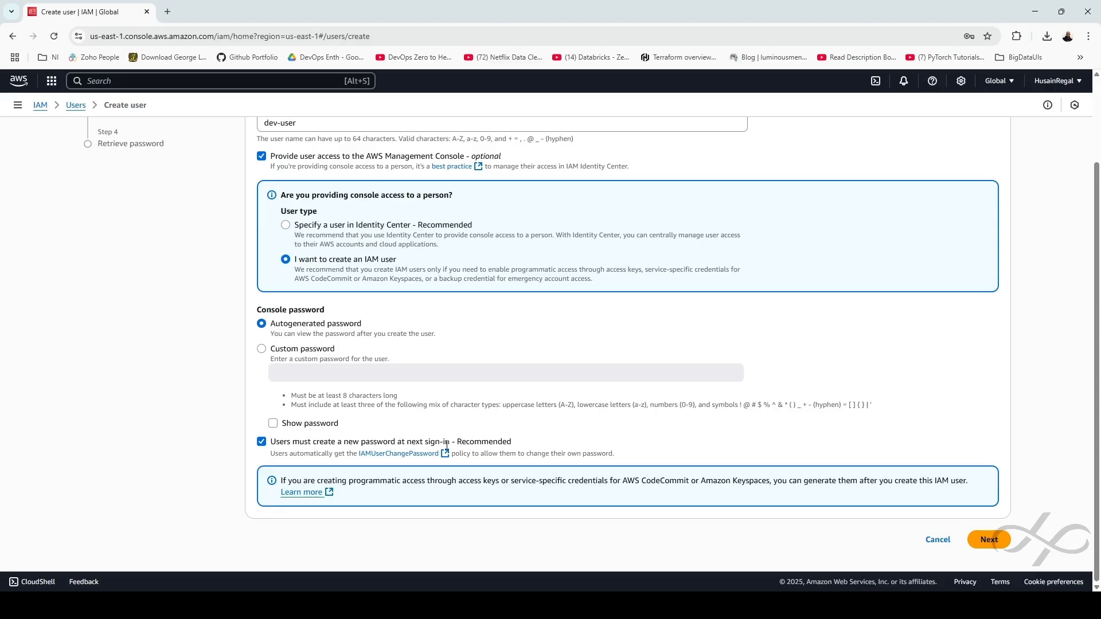
click(986, 540)
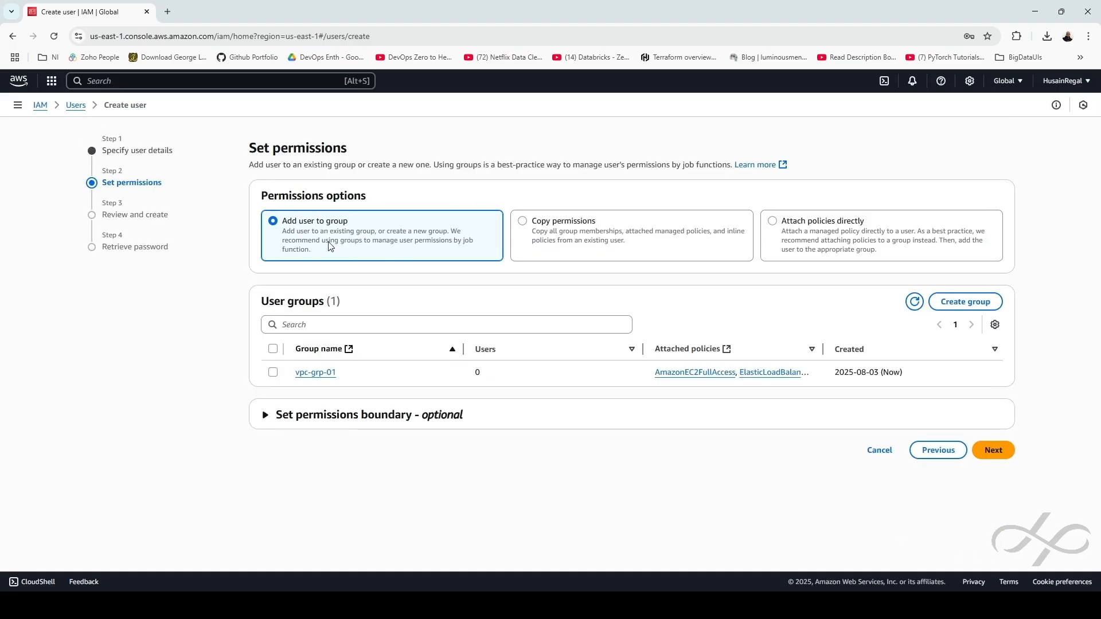
Add dev-user to the vpc-grp-01 group and create the user after review
click(273, 373)
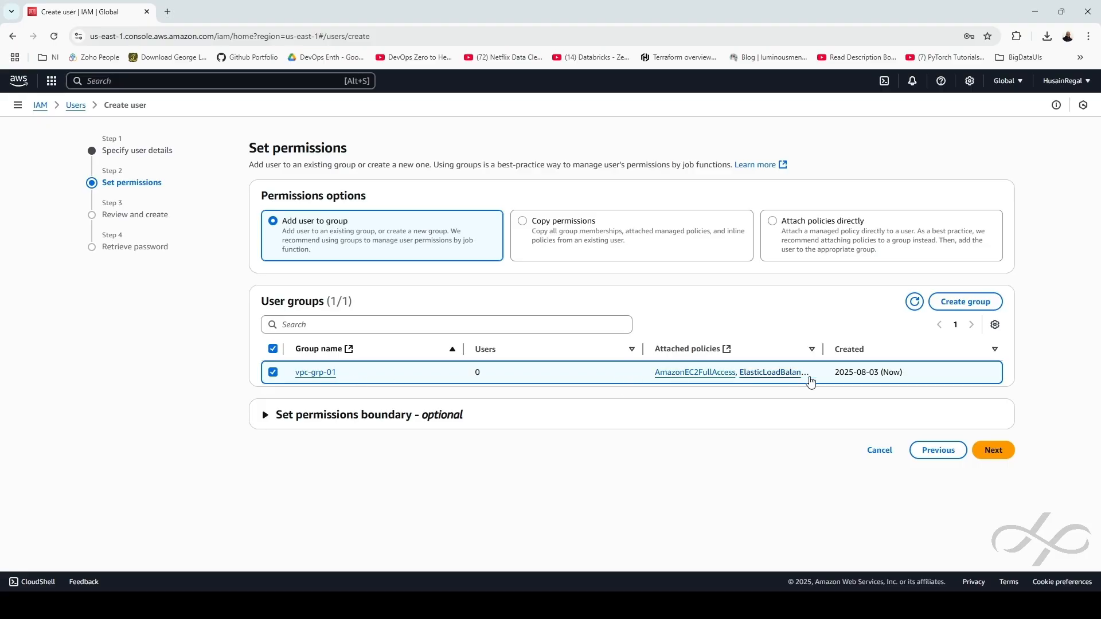
click(994, 450)
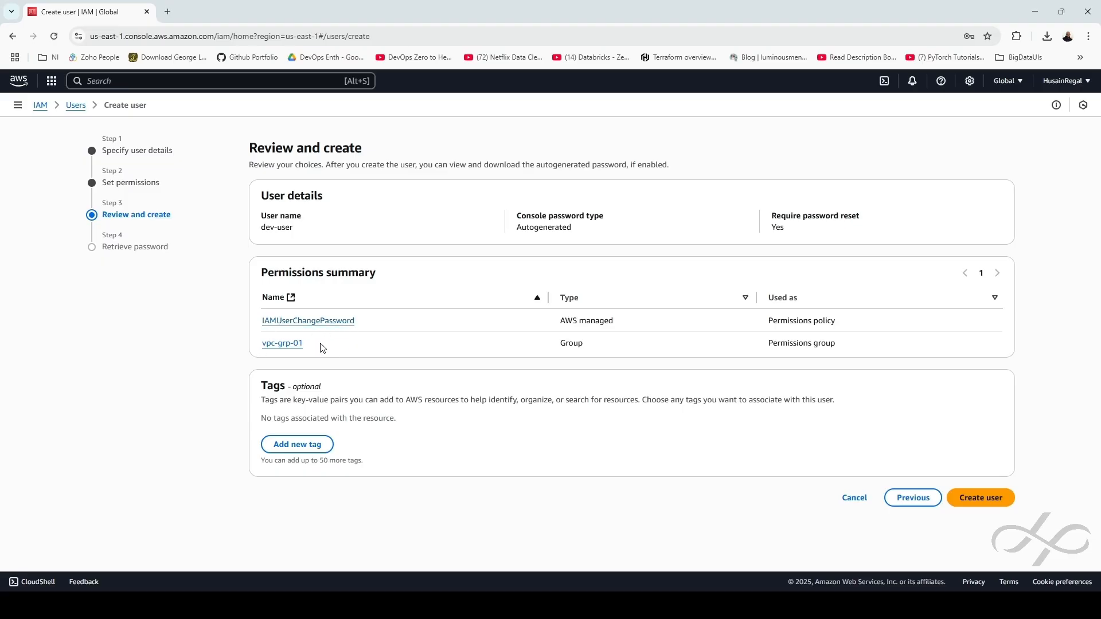
click(995, 498)
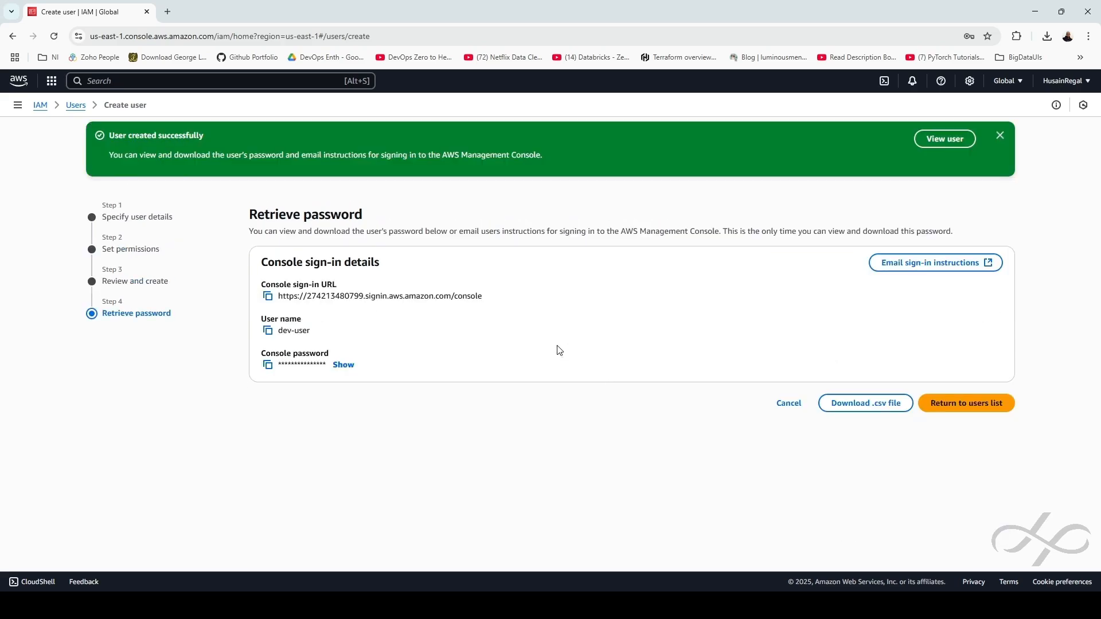
Copy the console sign-in URL, download the .csv credentials, and sign out to the sign-in page
click(267, 297)
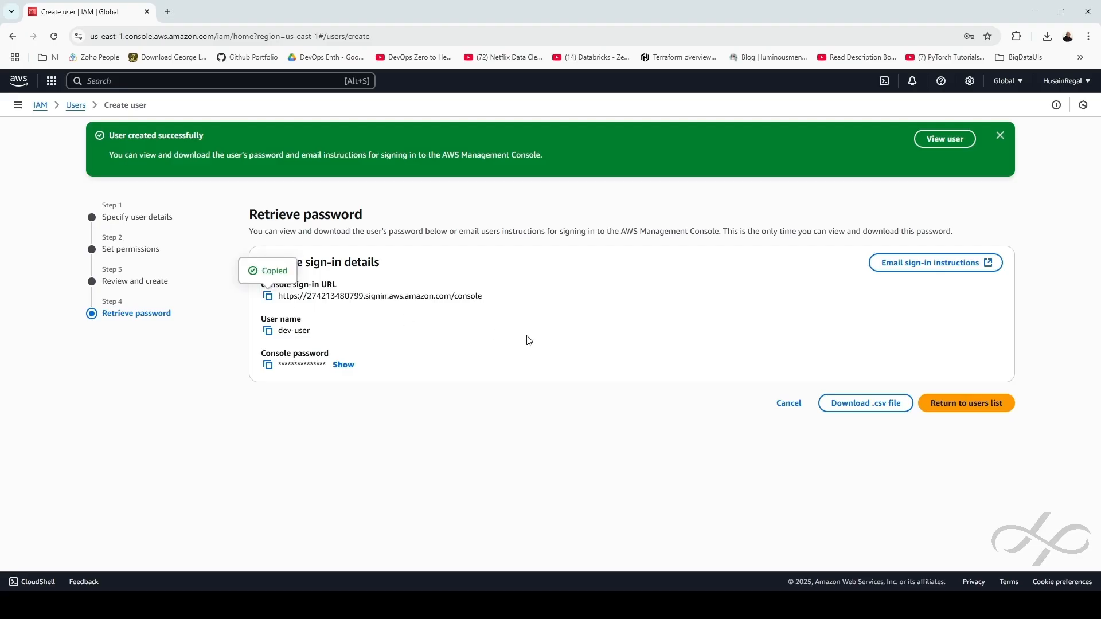
click(860, 404)
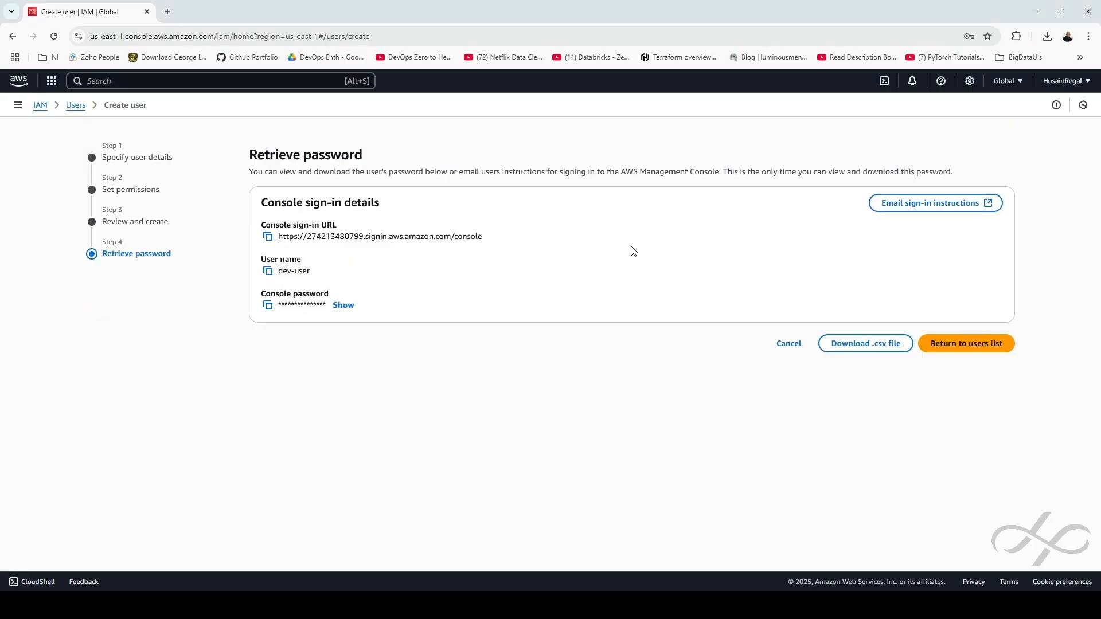
click(1064, 81)
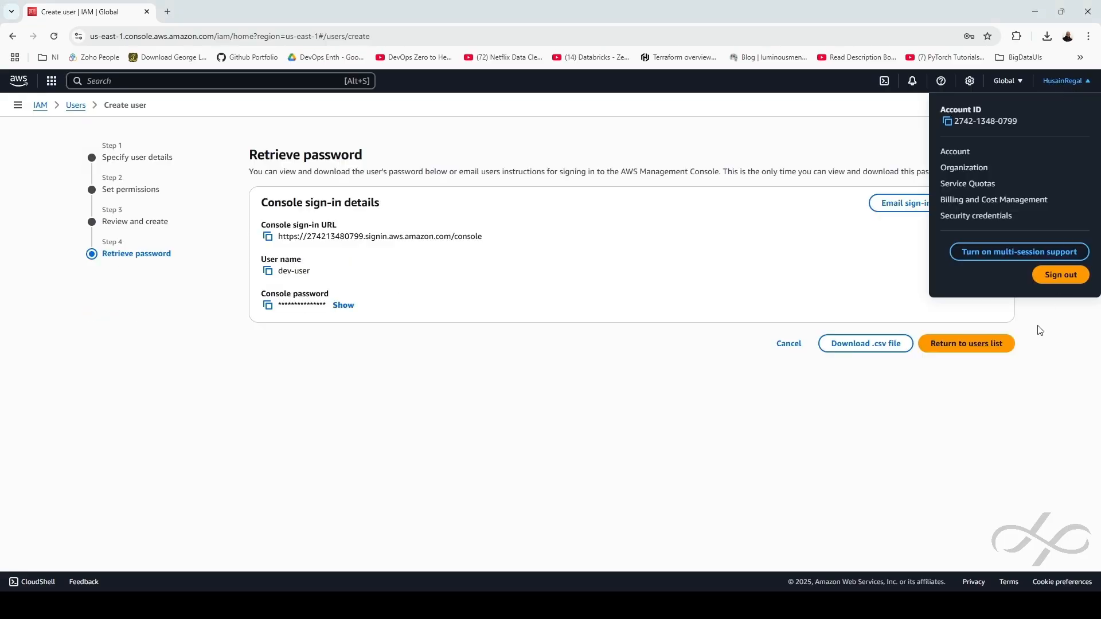
click(1061, 274)
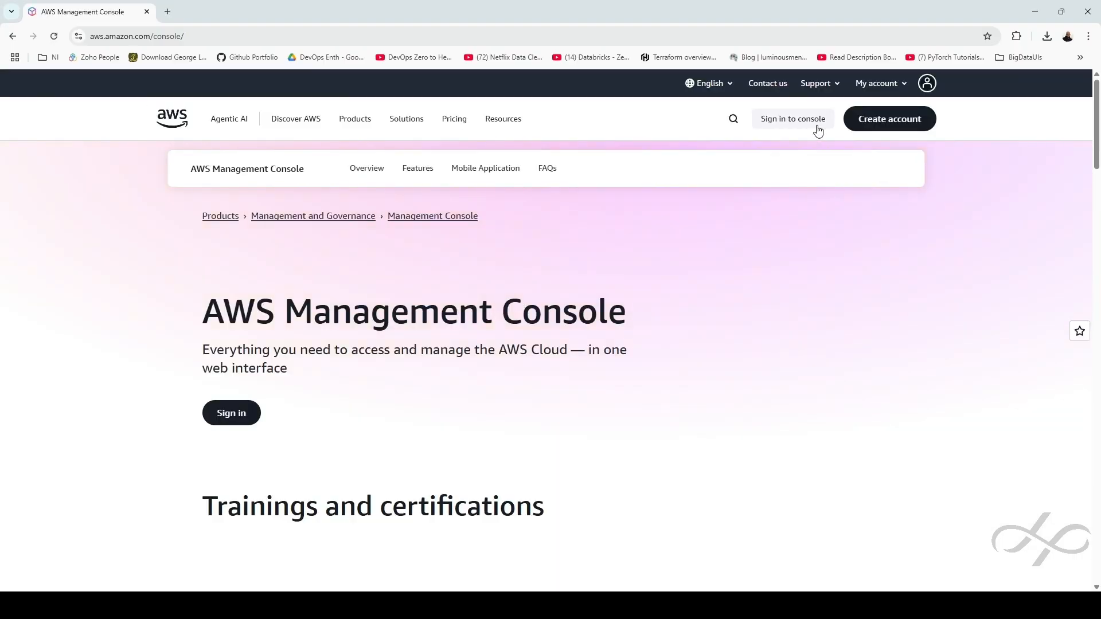
click(804, 122)
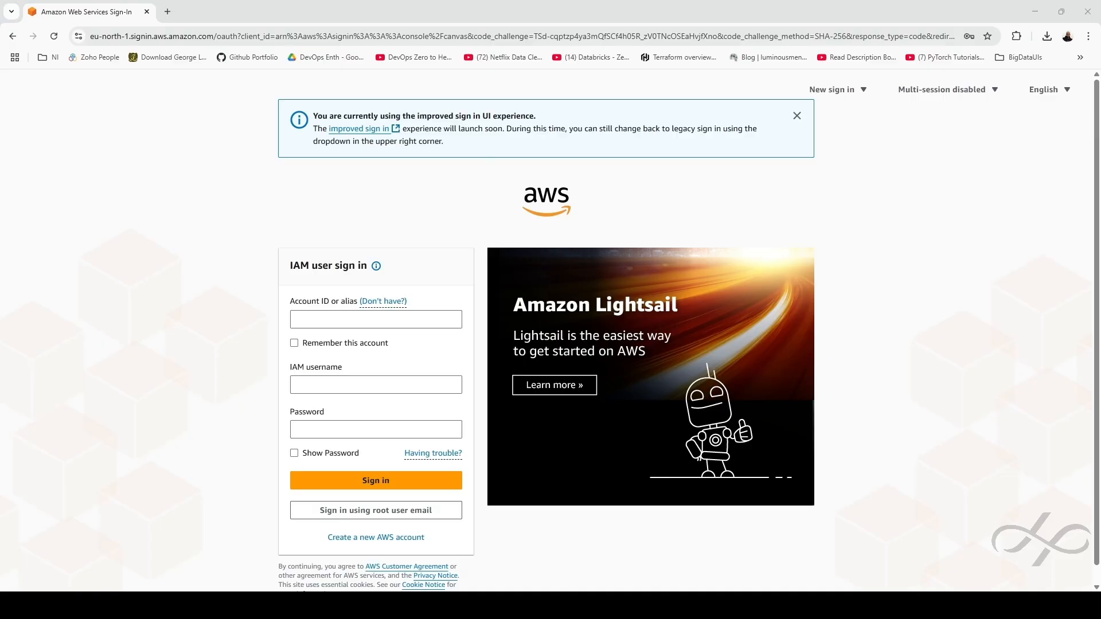
click(327, 319)
Sign in as IAM user dev-user with the account ID and the pasted password
key(ctrl+v)
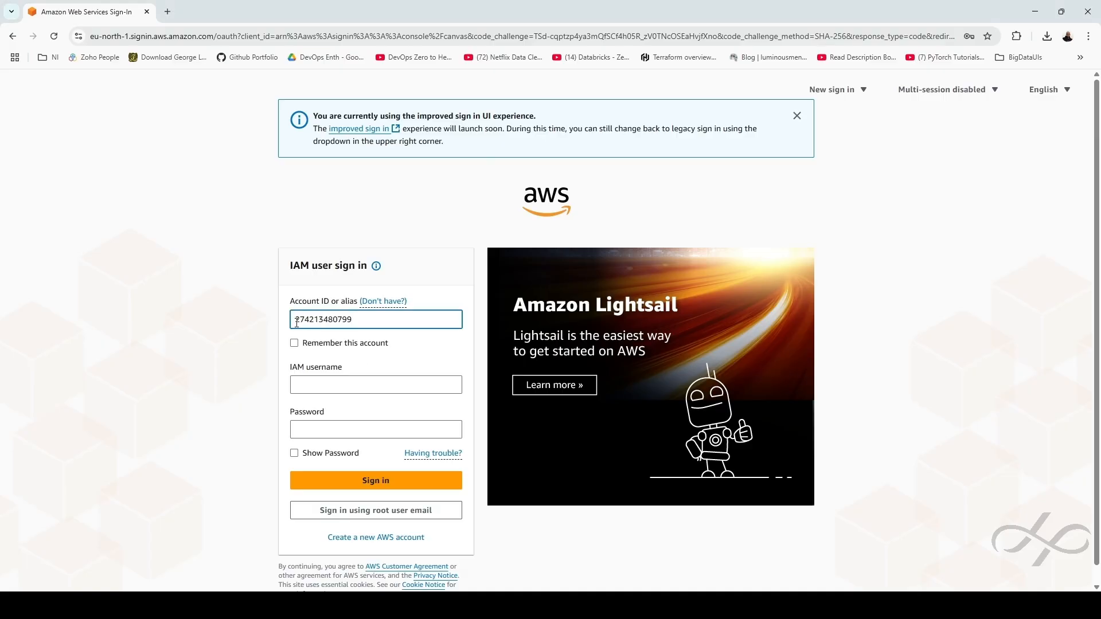
drag(296, 323, 358, 323)
click(360, 322)
double_click(331, 320)
click(349, 384)
text(de)
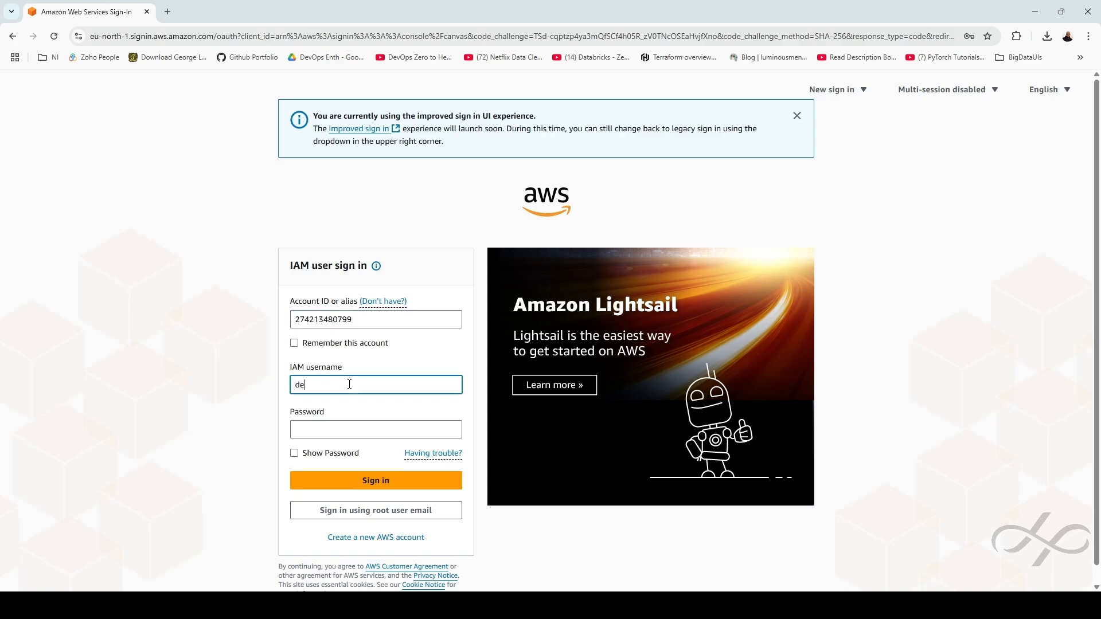
text(v-user)
click(334, 433)
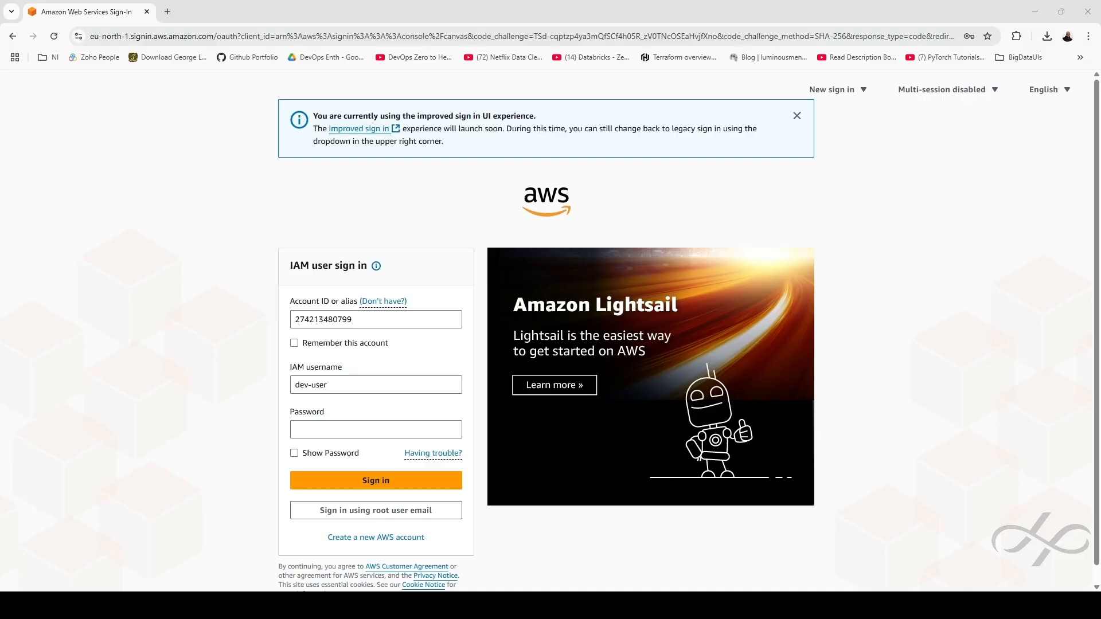
key(alt+Tab)
key(ctrl+v)
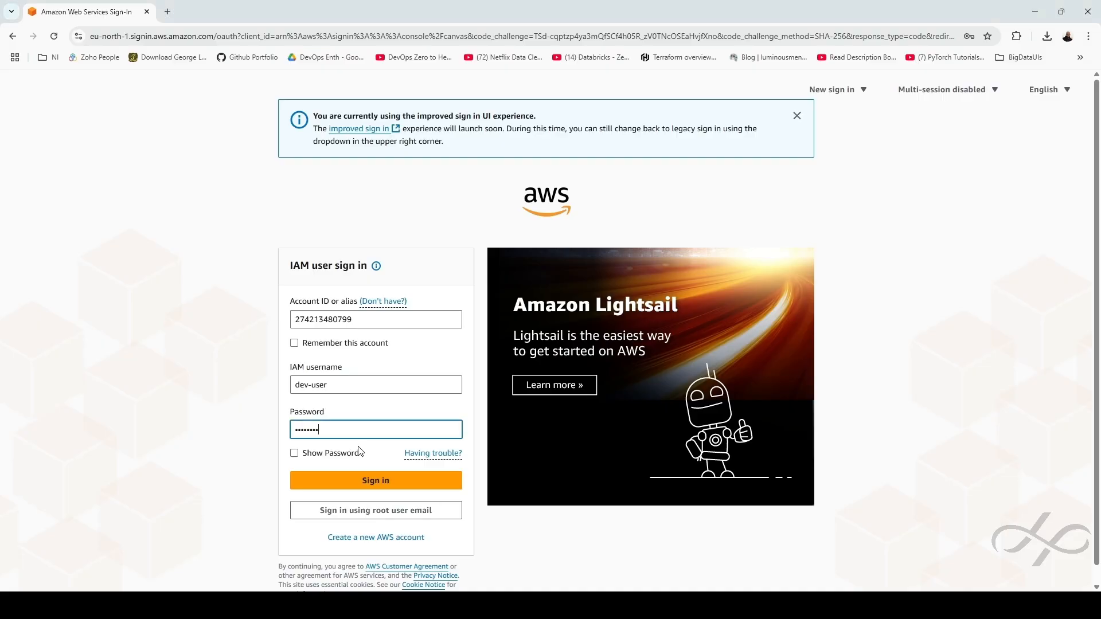
click(376, 483)
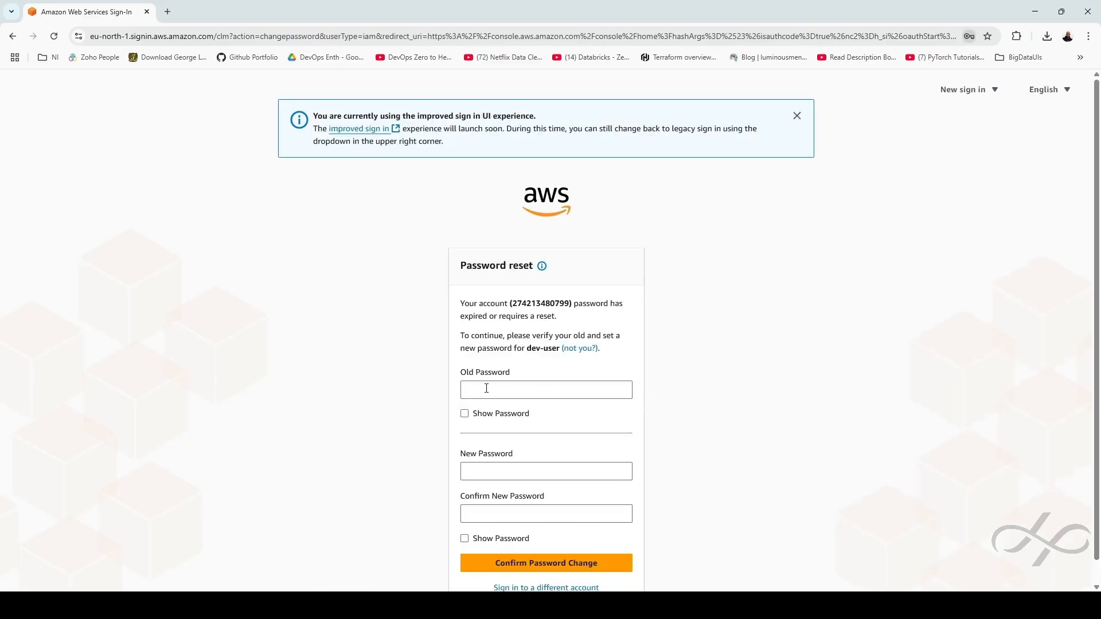
click(486, 389)
Replace dev-user's expired password with a new one and continue signing in
key(ctrl+v)
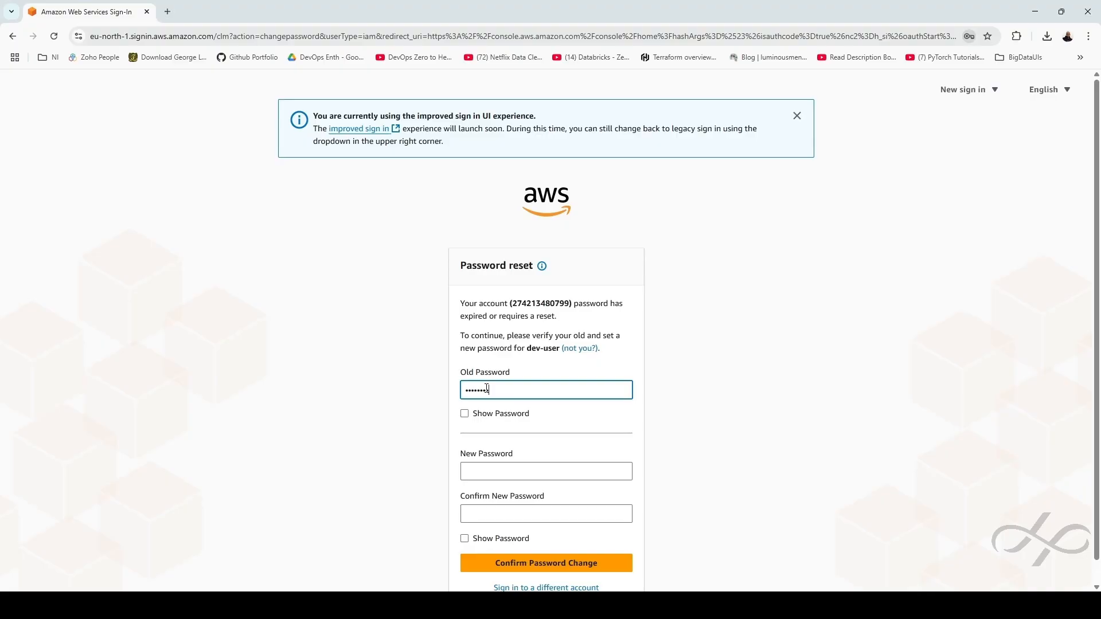
click(602, 465)
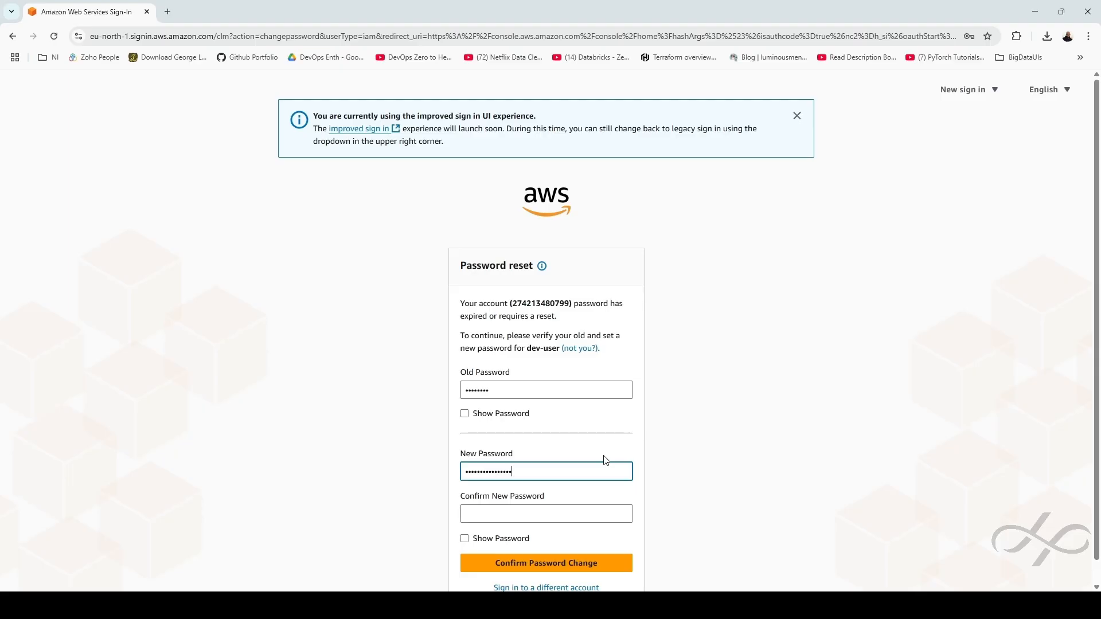
click(540, 515)
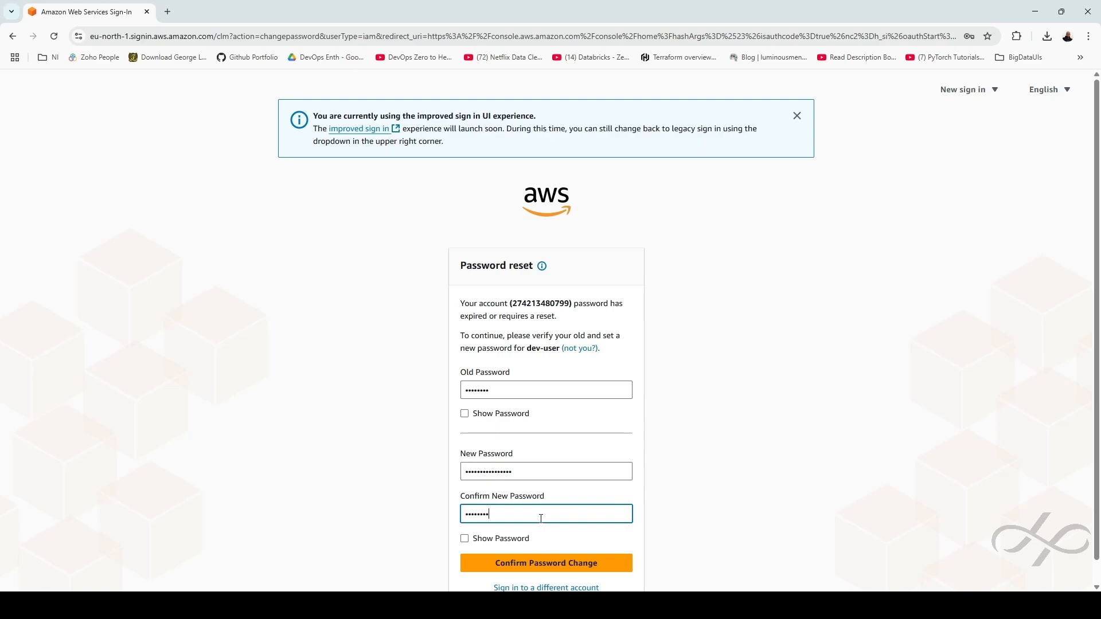
text(1)
click(543, 568)
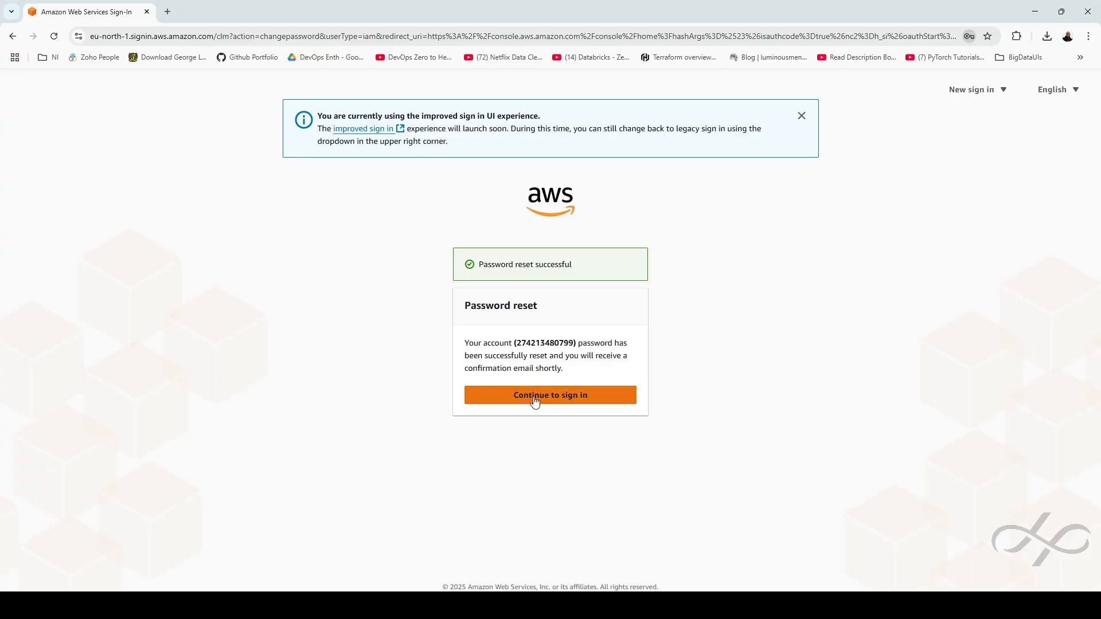
click(535, 400)
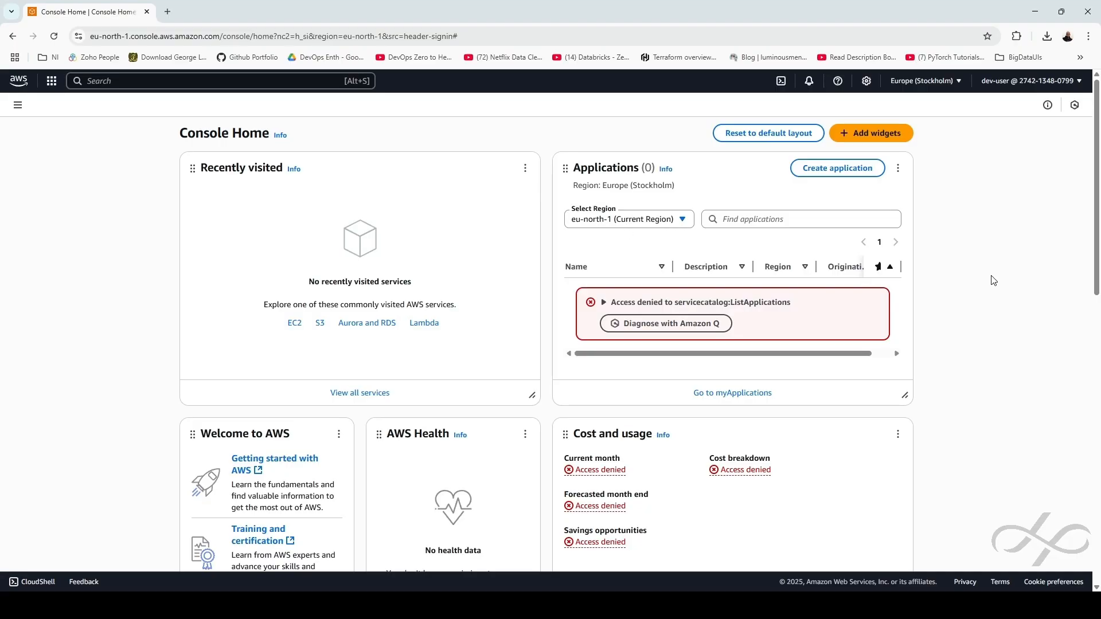
Change the console region to US East (N. Virginia, us-east-1)
click(937, 82)
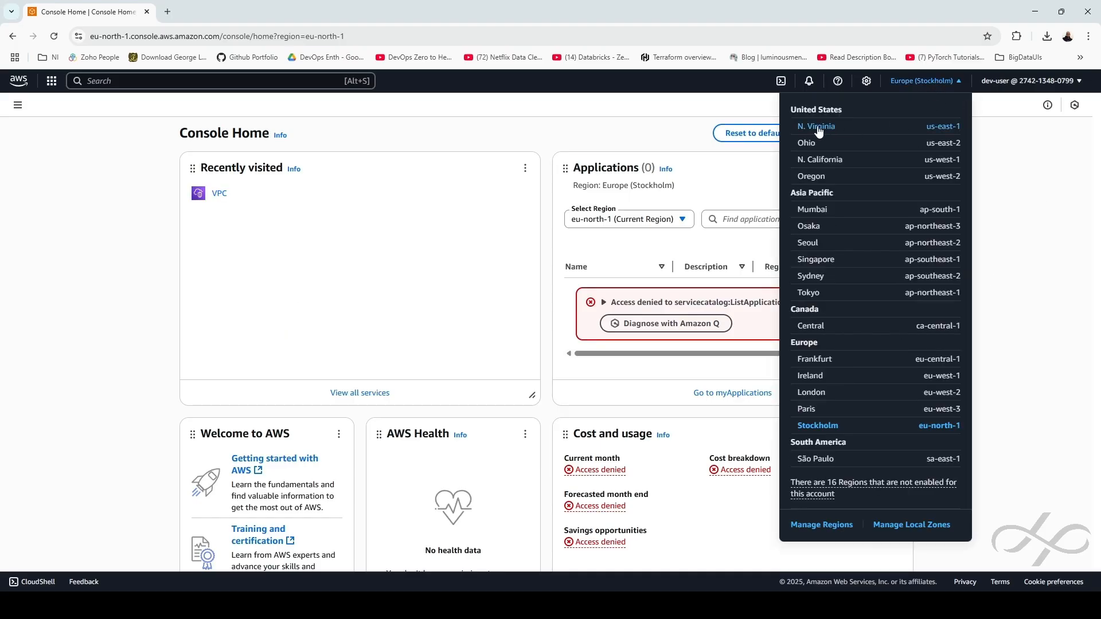
click(937, 131)
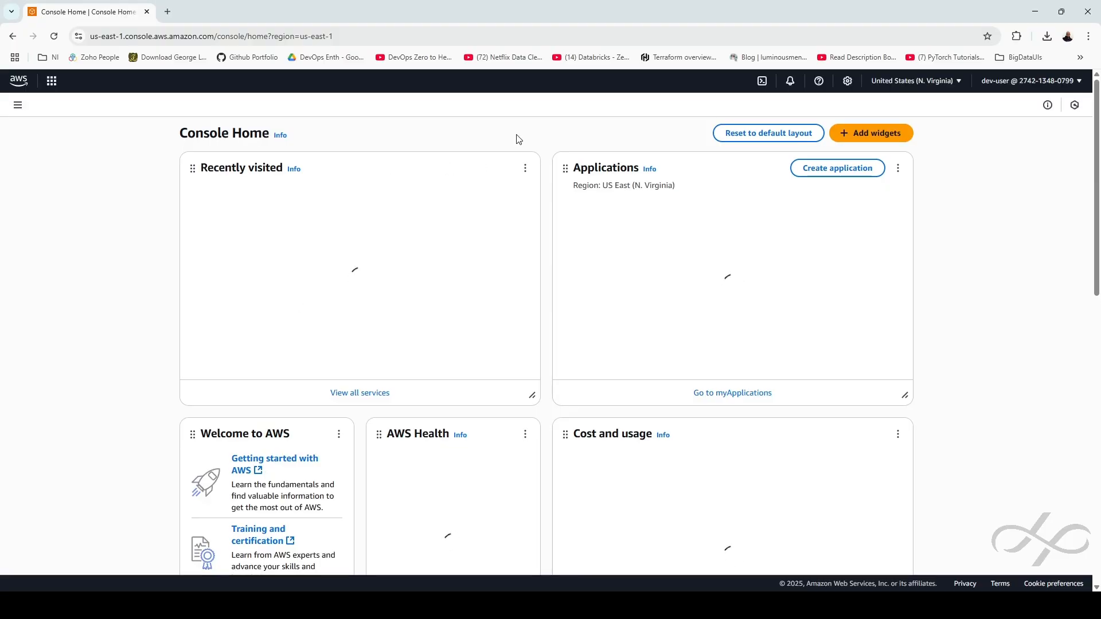
click(149, 74)
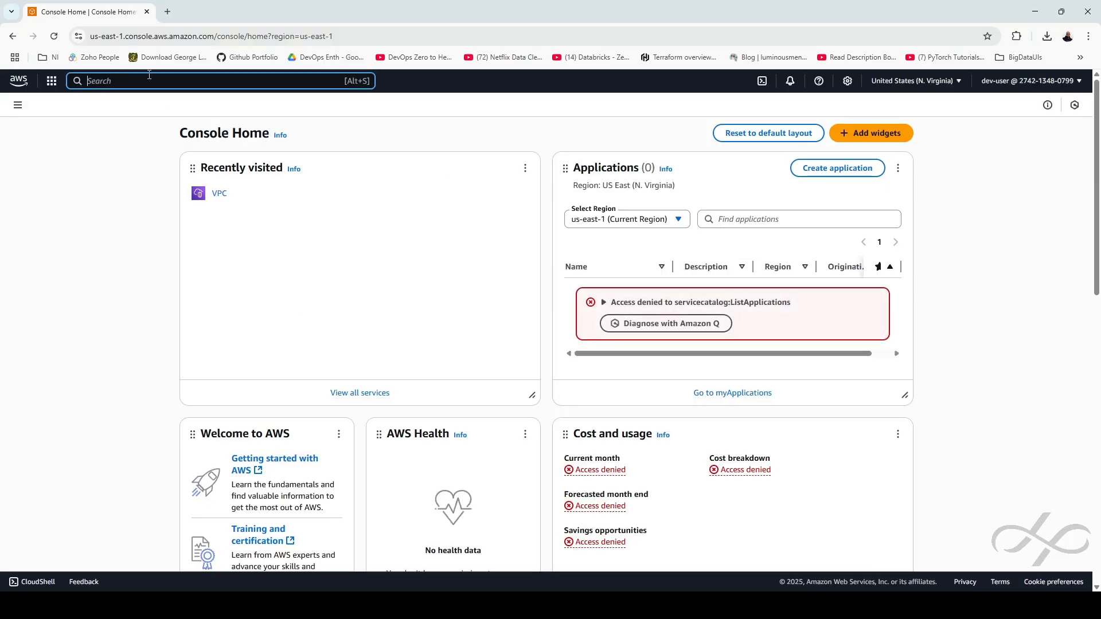
Open the VPC console via 'vpc' search, view Your VPCs, and start a new VPC
text(vpc)
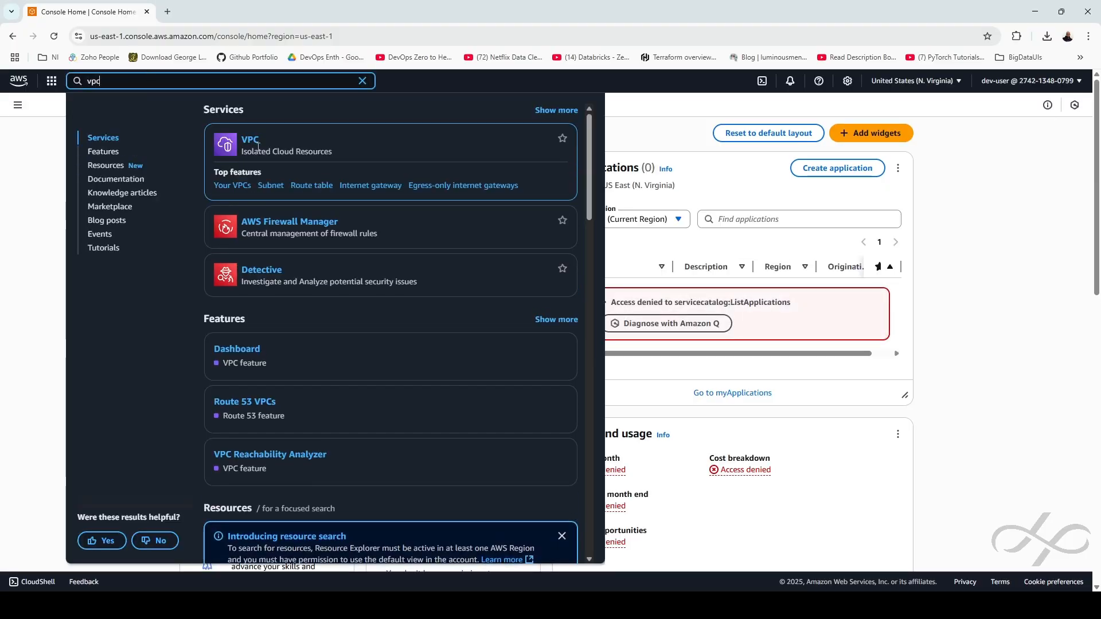
click(256, 146)
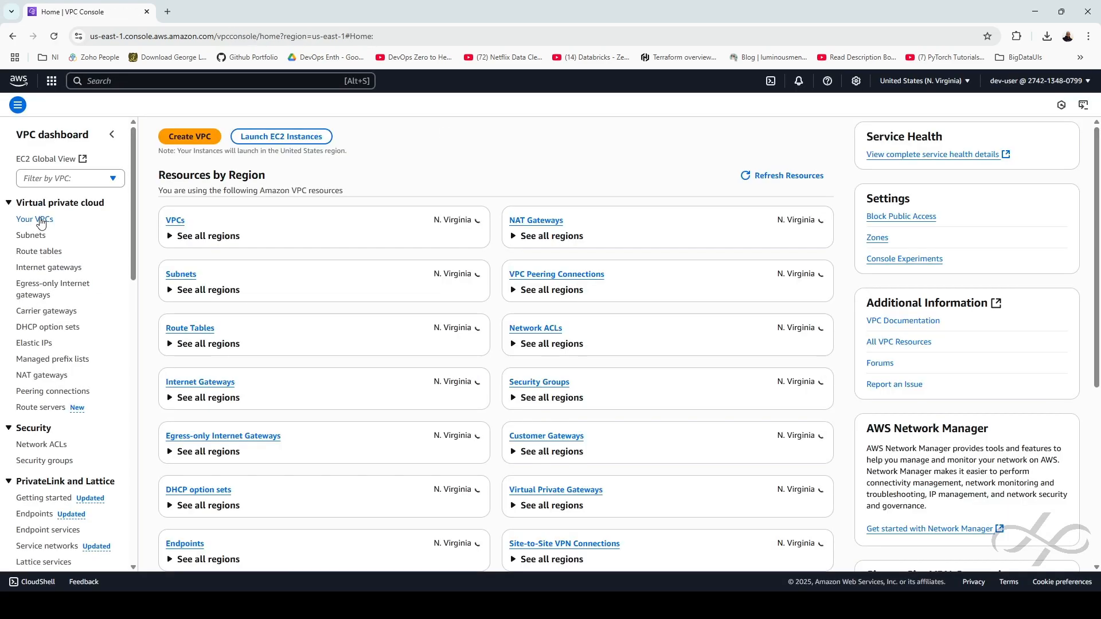
click(175, 221)
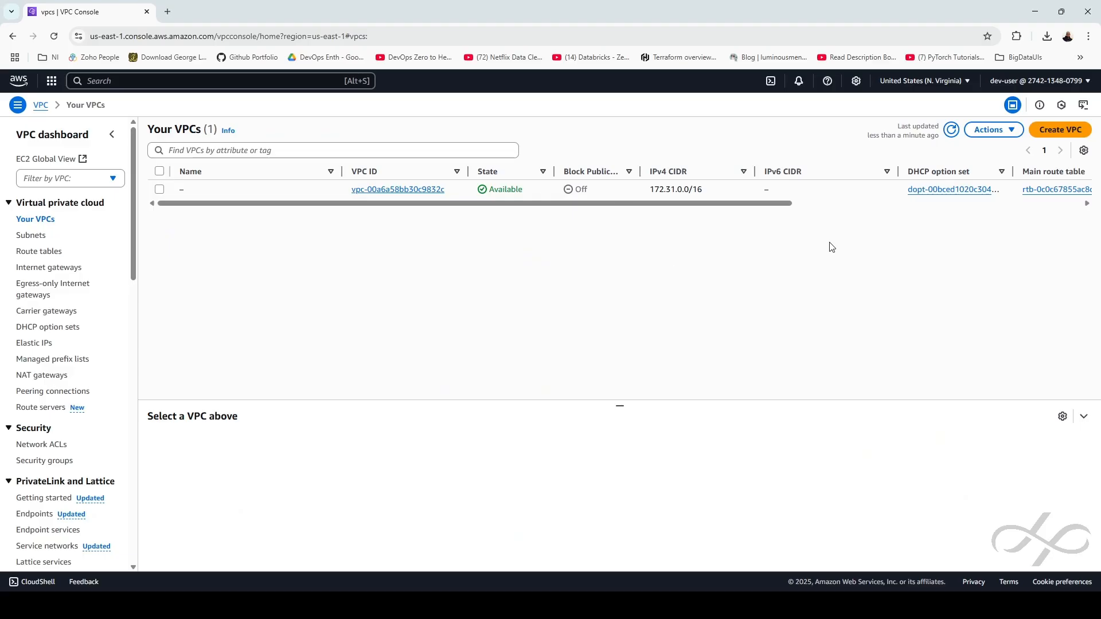
click(1050, 131)
Create VPC vpc-01 with IPv4 CIDR 10.0.0.0/16 and go to the Subnets list
click(153, 276)
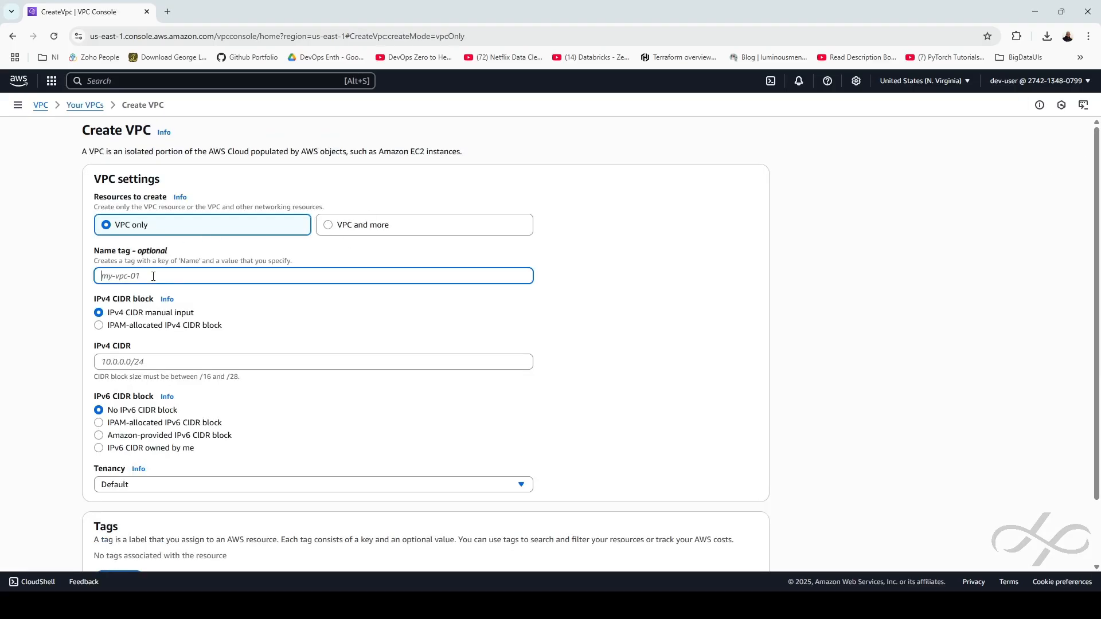
text(vpc-01)
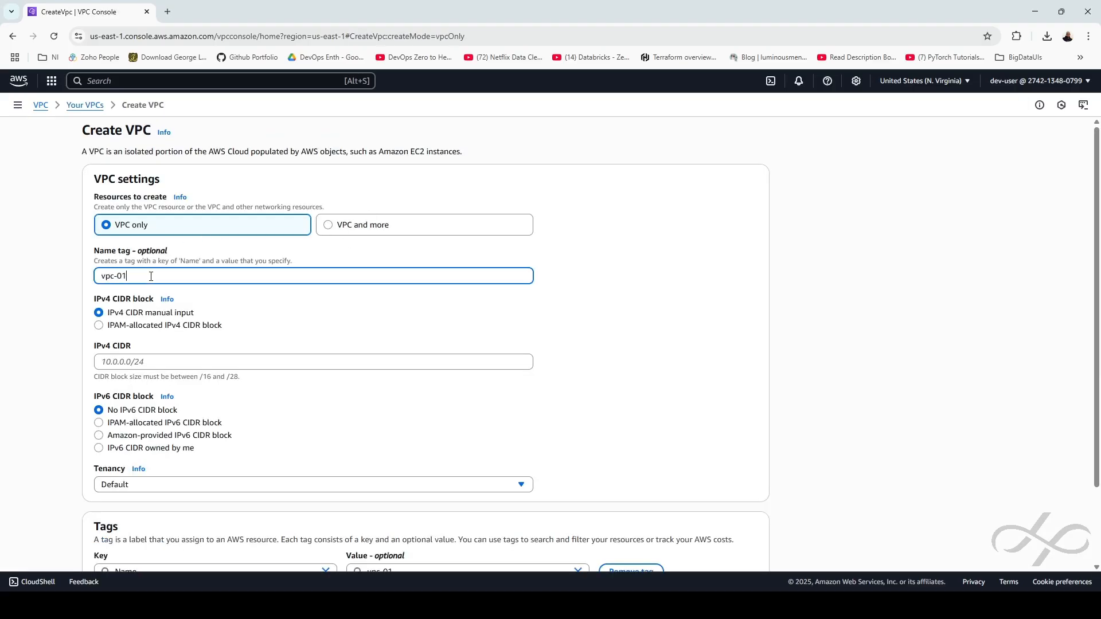
click(253, 362)
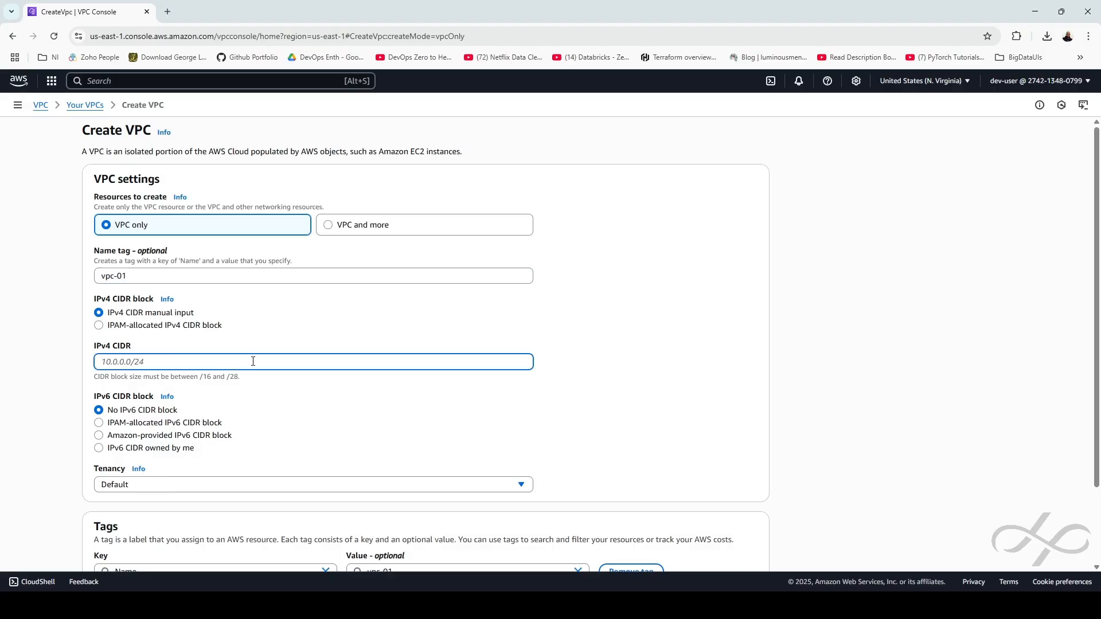
text(10.0.0.0/16)
scroll(753, 358, down, 3)
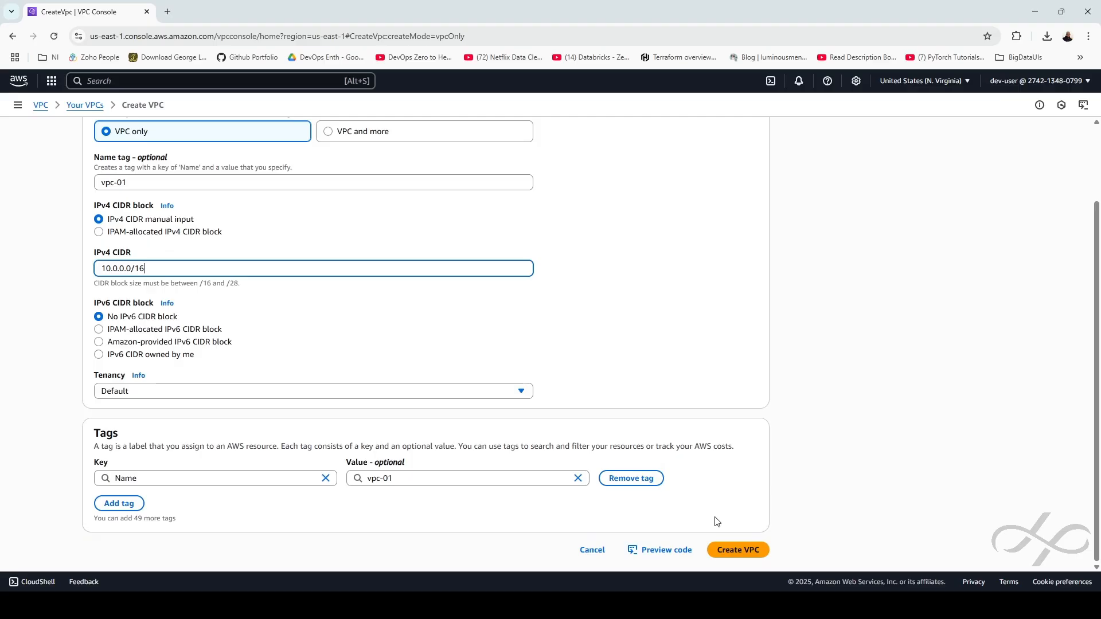
click(720, 546)
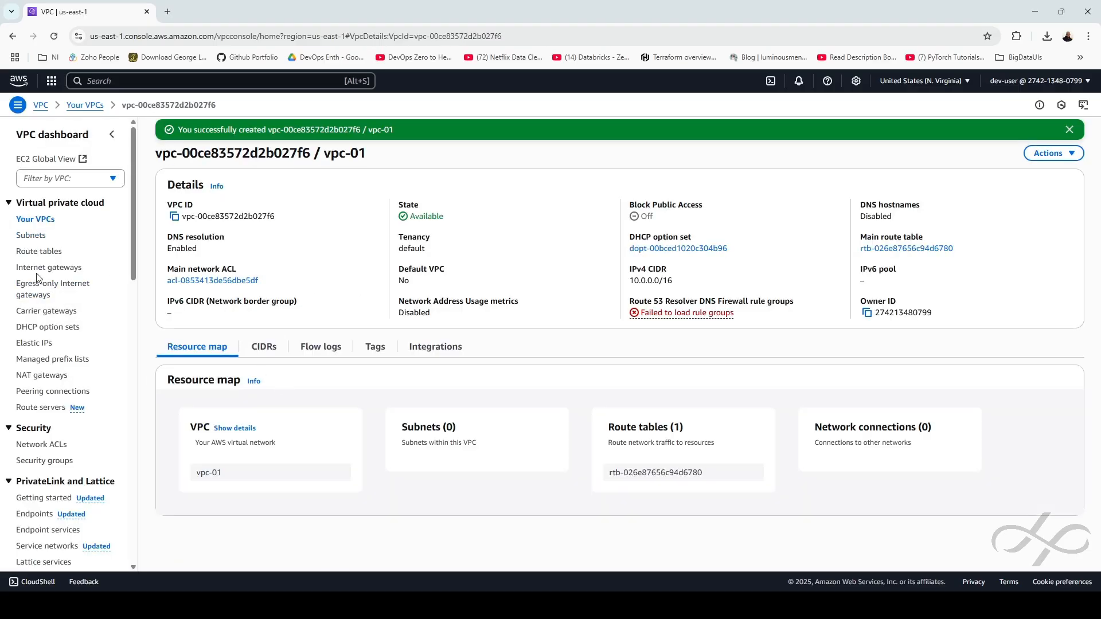
click(39, 235)
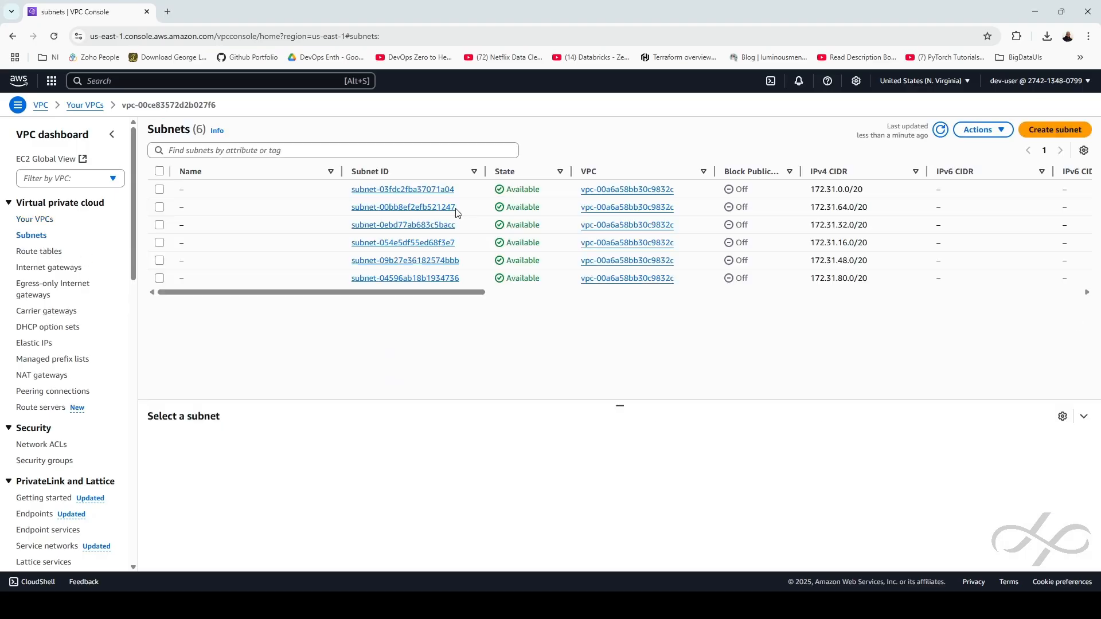
click(1055, 129)
Create subnet public-subnet-01 in vpc-01, zone us-east-1a, CIDR 10.0.0.0/24
click(217, 206)
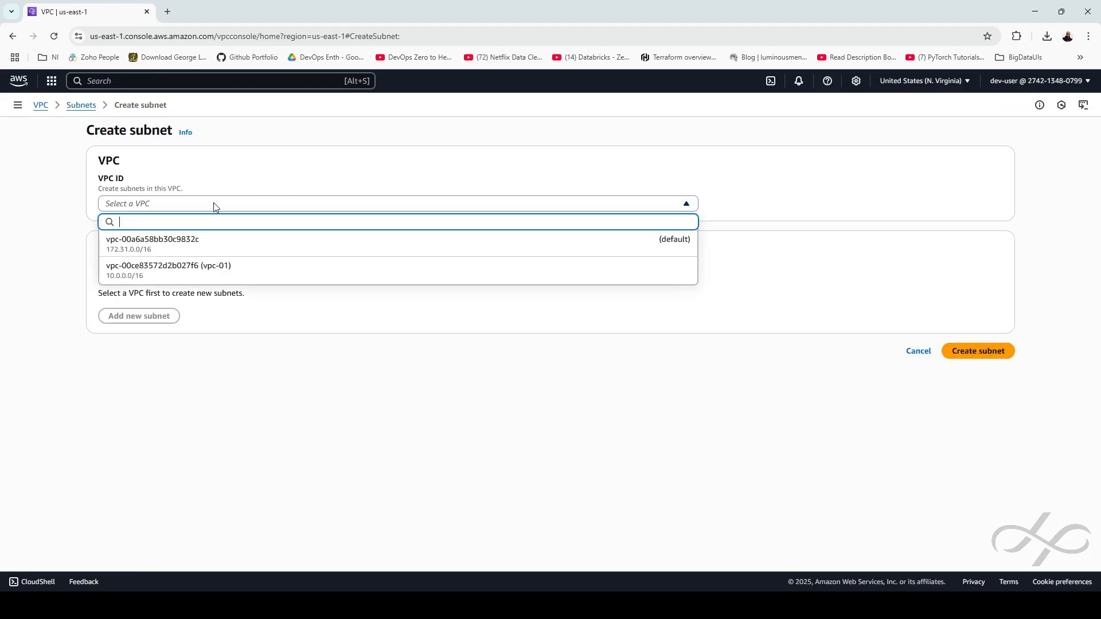
click(207, 273)
click(142, 420)
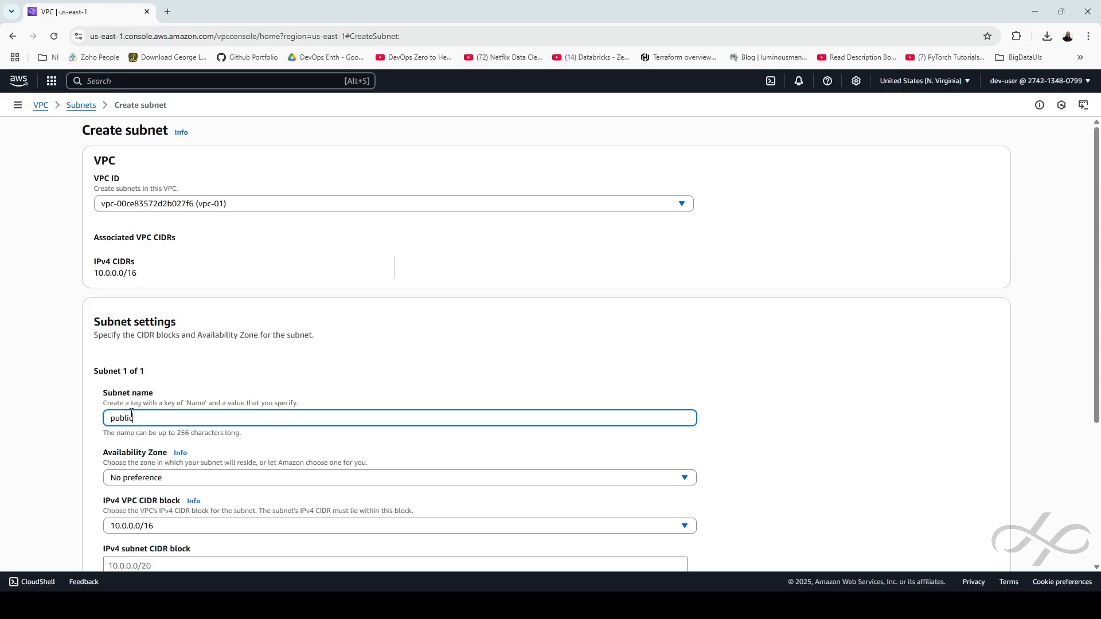
text(-subnet-01)
click(178, 481)
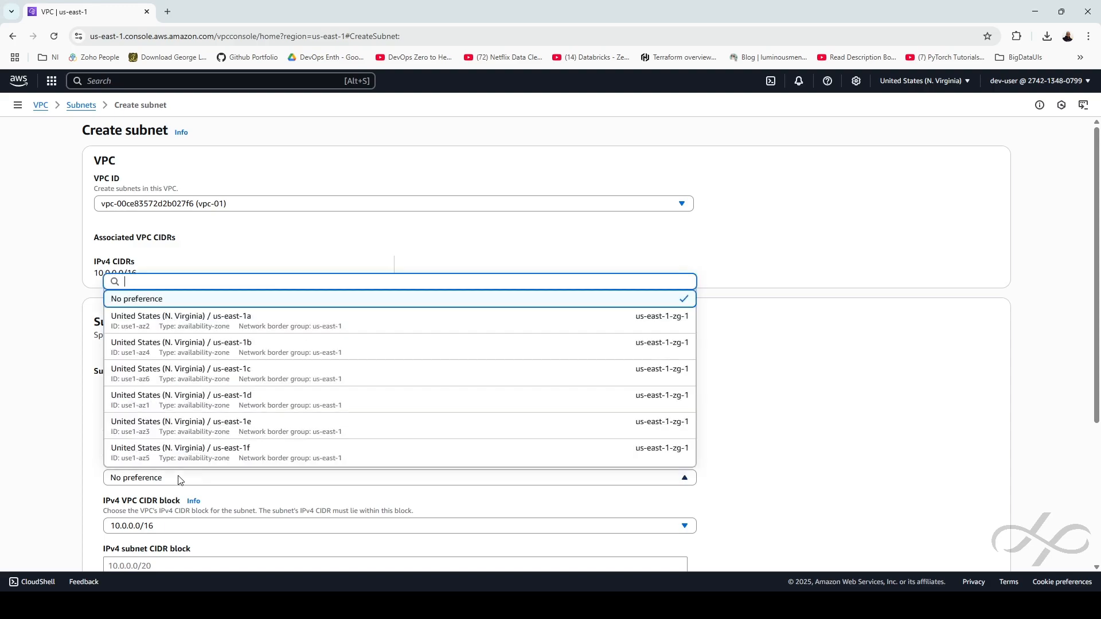
click(235, 323)
scroll(470, 331, down, 4)
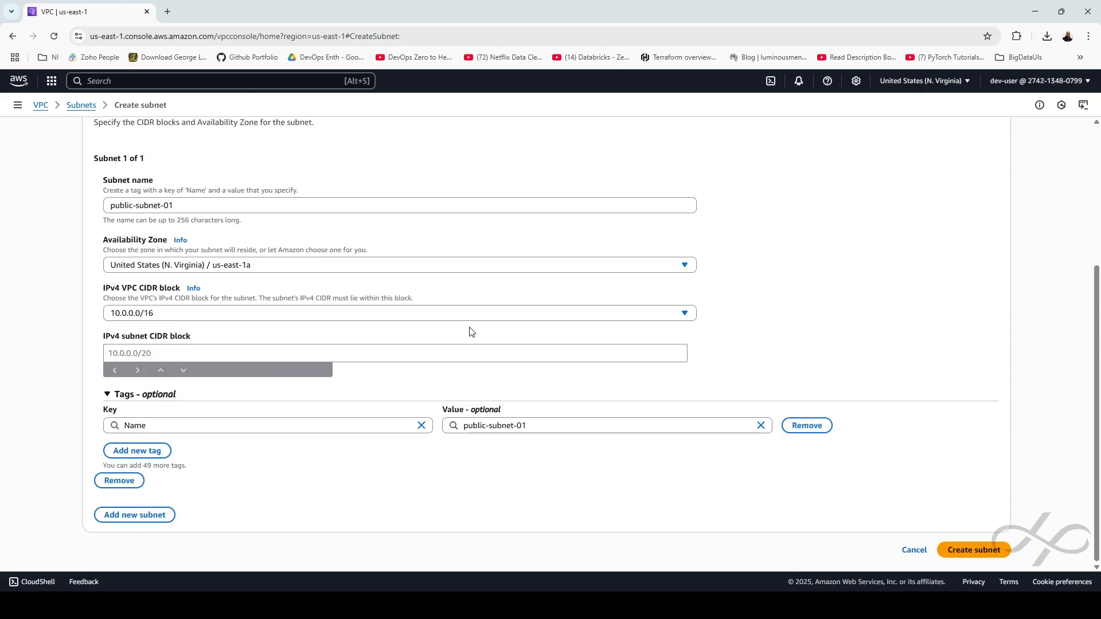
click(207, 354)
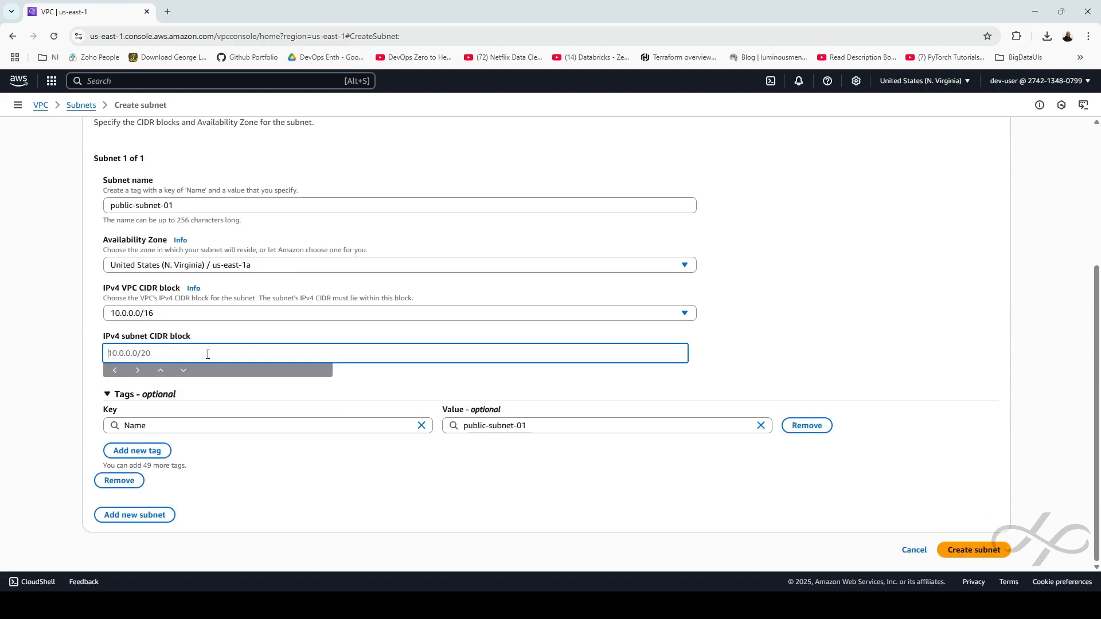
text(10.0.0.0/24)
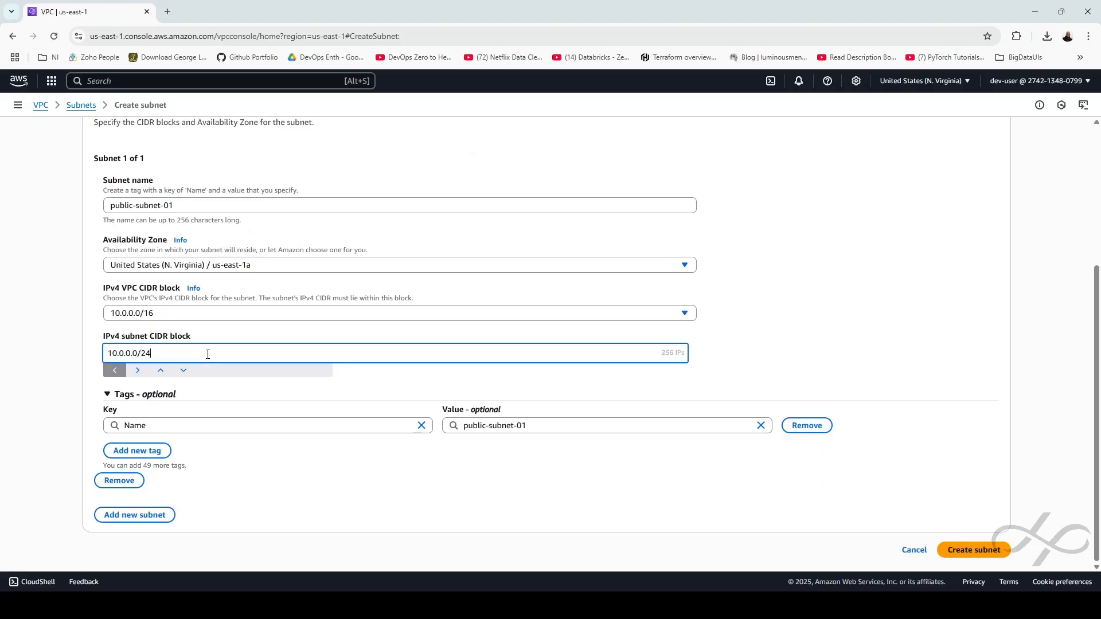
click(972, 551)
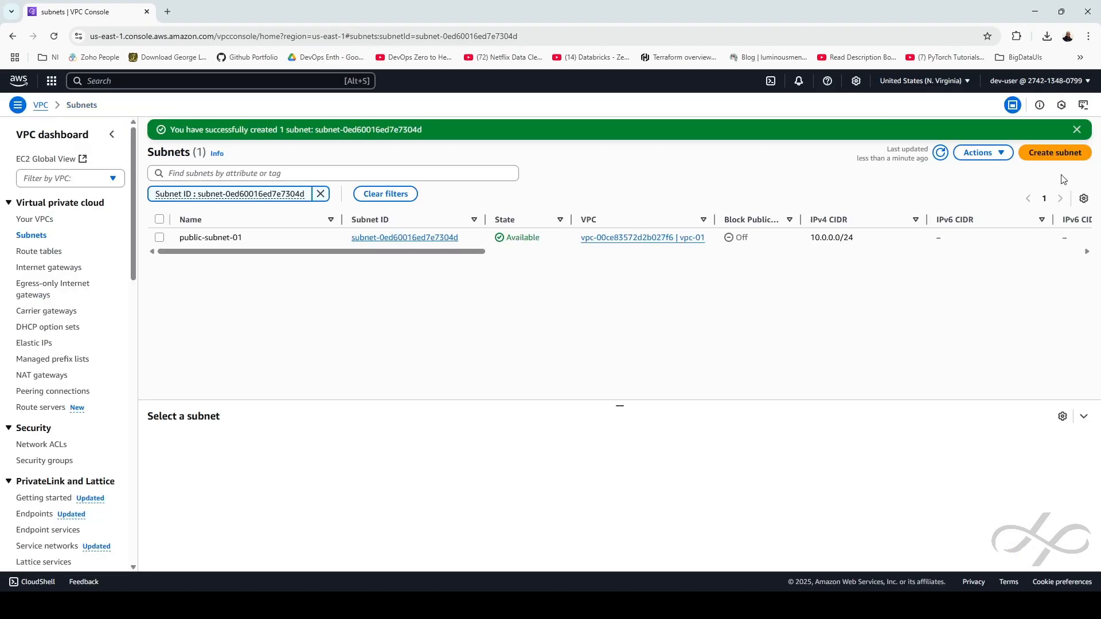
click(1045, 159)
Set up a subnet named public-subnet-02 in vpc-01, in zone us-east-1b
click(188, 206)
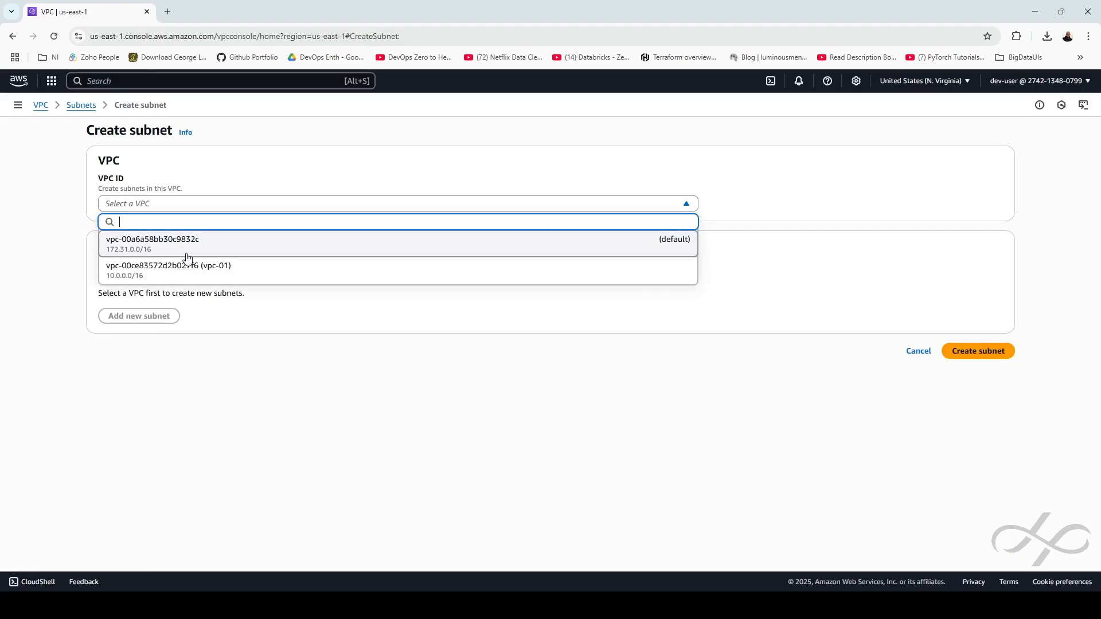
click(190, 266)
click(174, 419)
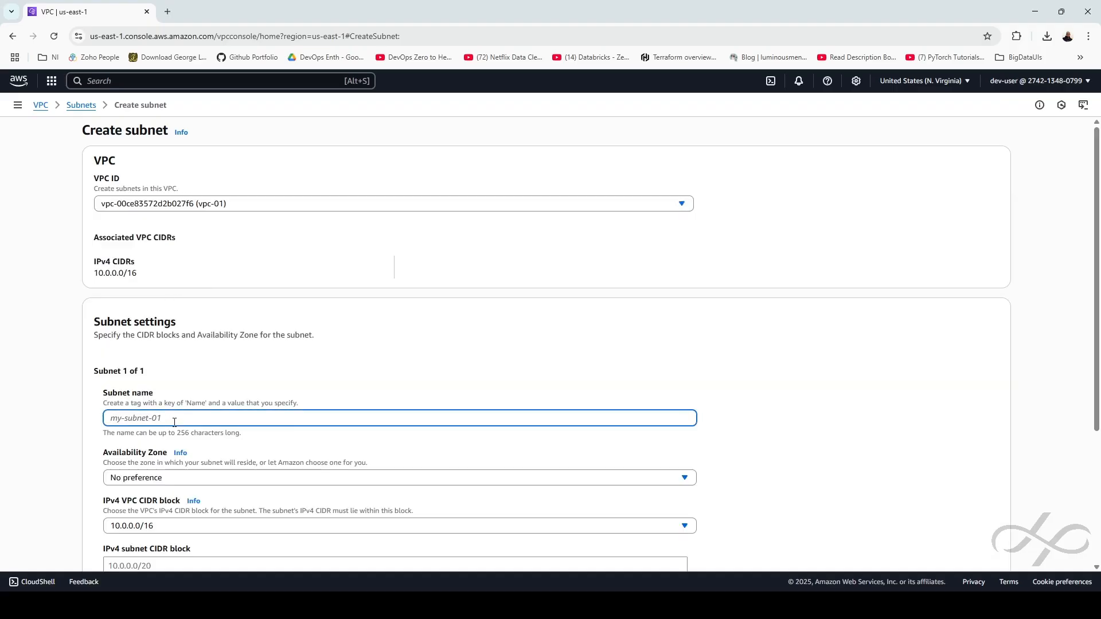
text(public-subnet-02)
scroll(192, 390, down, 2)
click(189, 363)
click(191, 252)
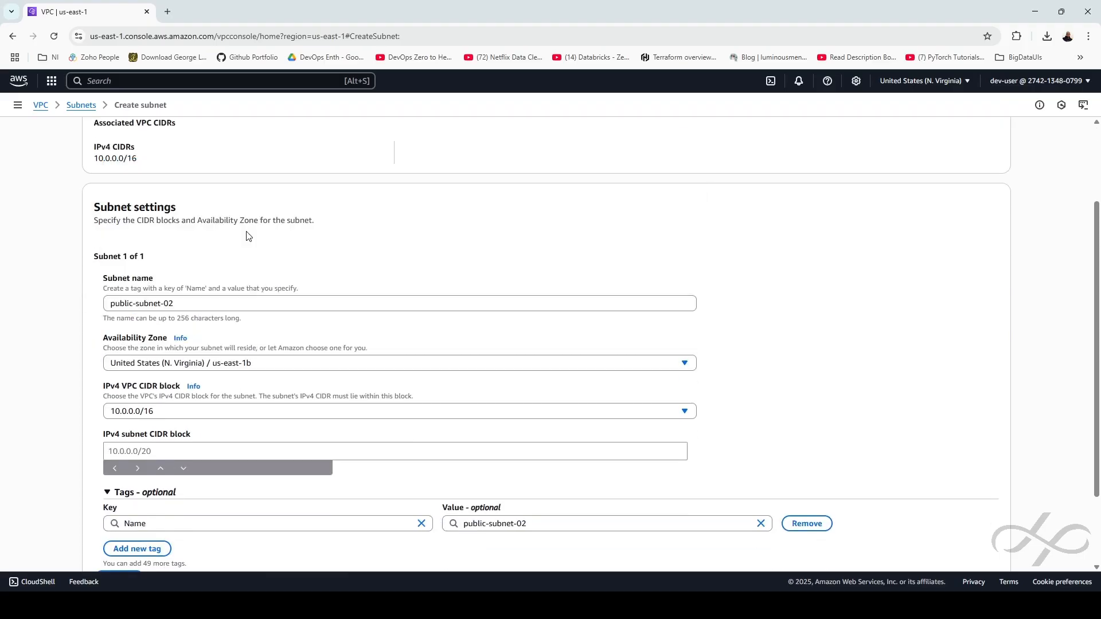
Give it CIDR 10.0.1.0/24, create the subnet, and clear the filter to list all subnets
scroll(315, 370, down, 2)
click(248, 352)
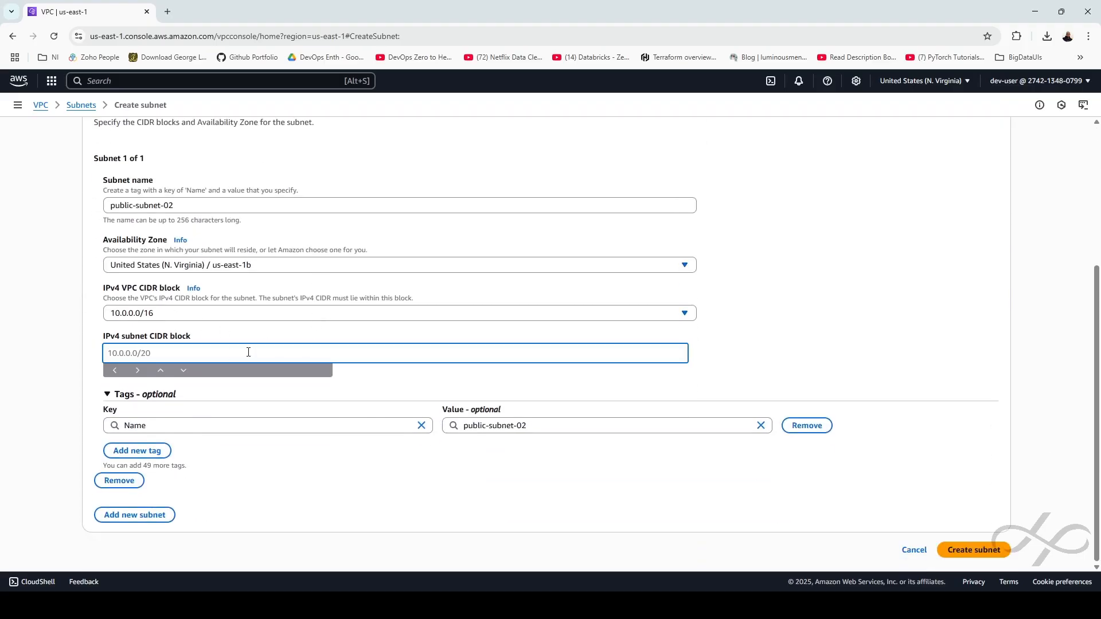
text(10.0.1.0/24)
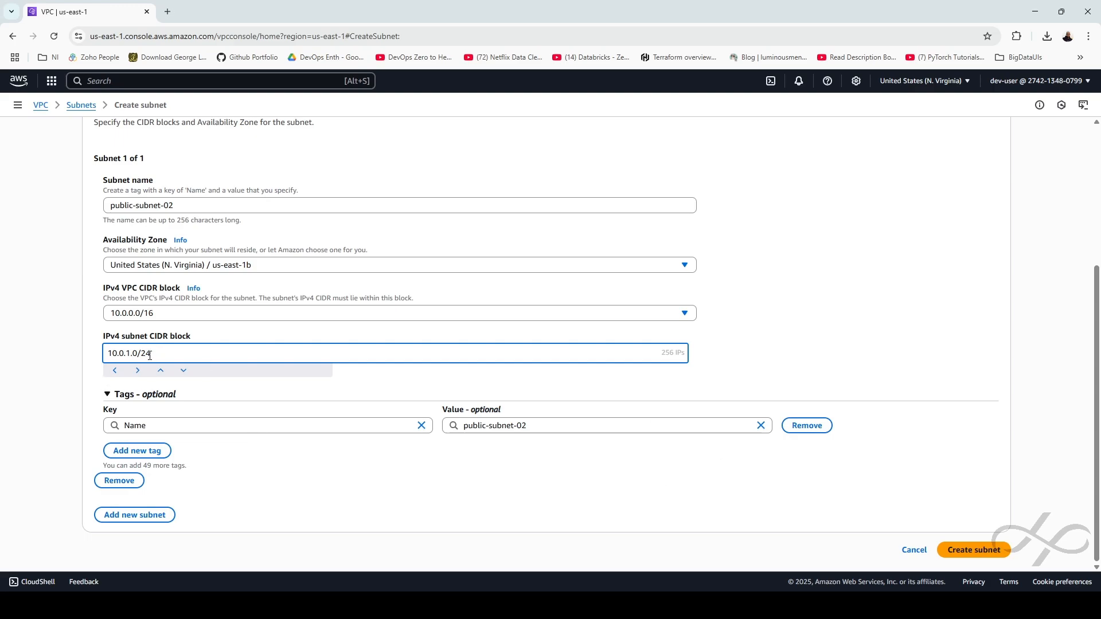
text(0)
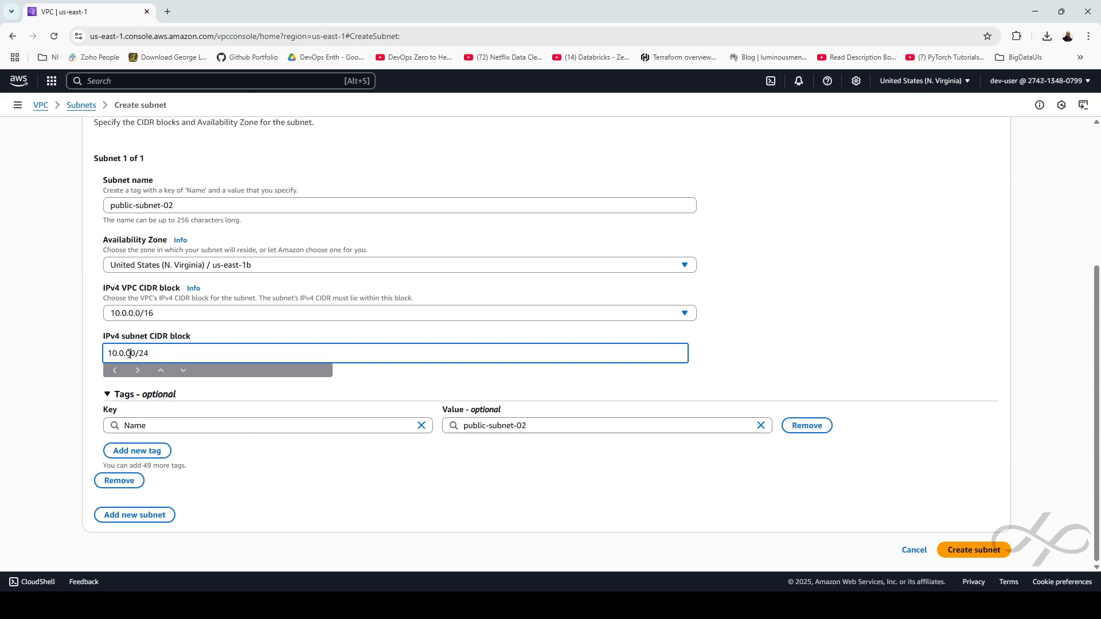
click(966, 549)
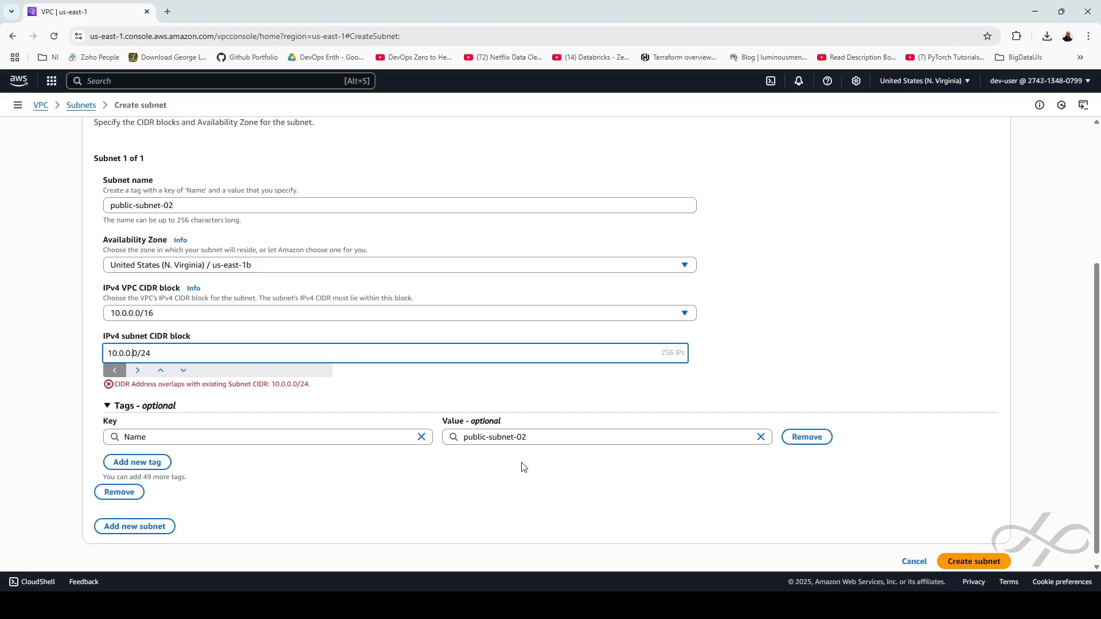
text(1)
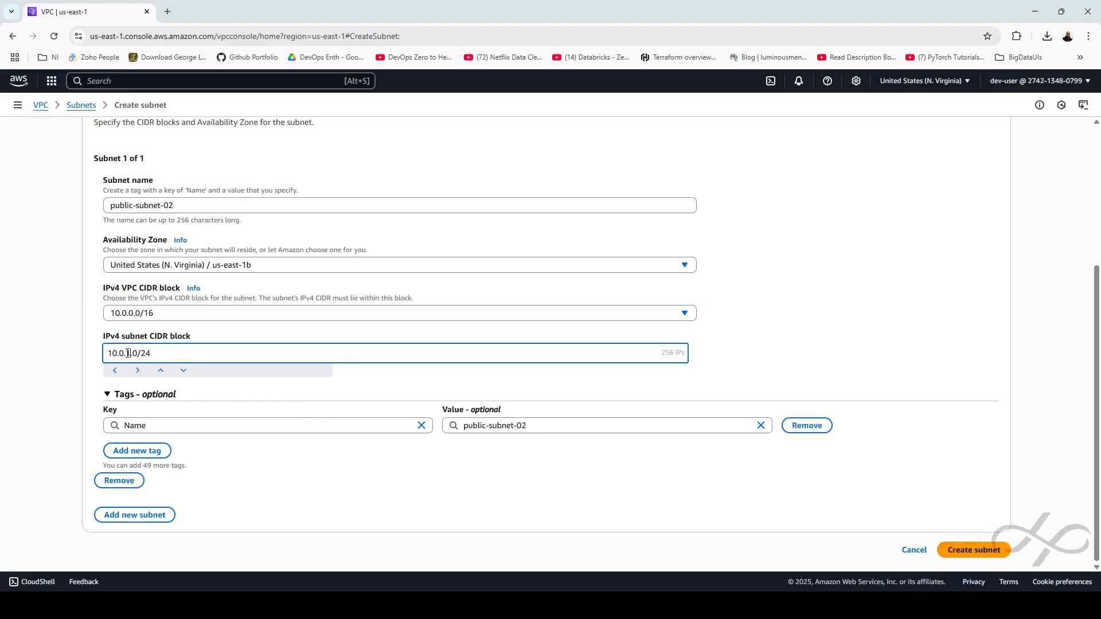
click(993, 553)
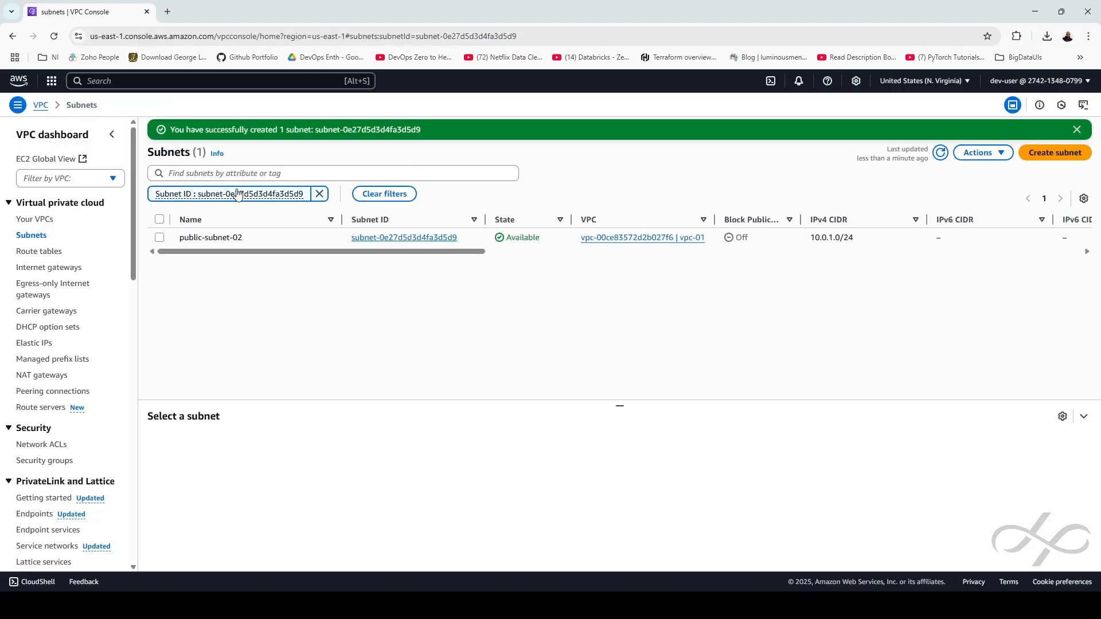
click(319, 194)
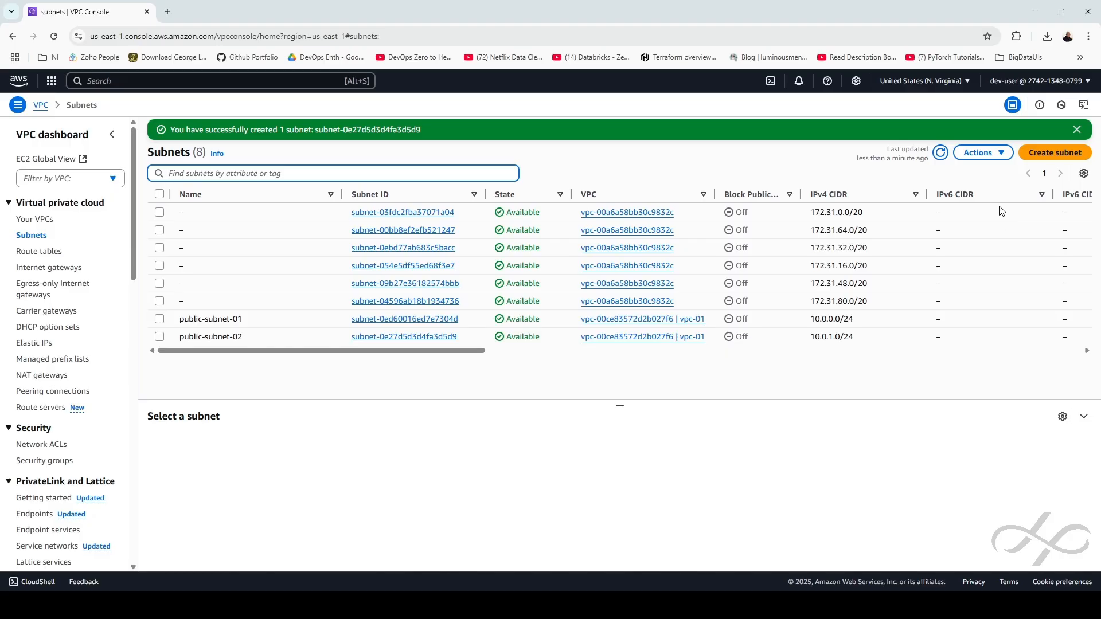
click(1045, 153)
Set up a subnet named prvt-subnet-01 in vpc-01, in zone us-east-1c
click(127, 203)
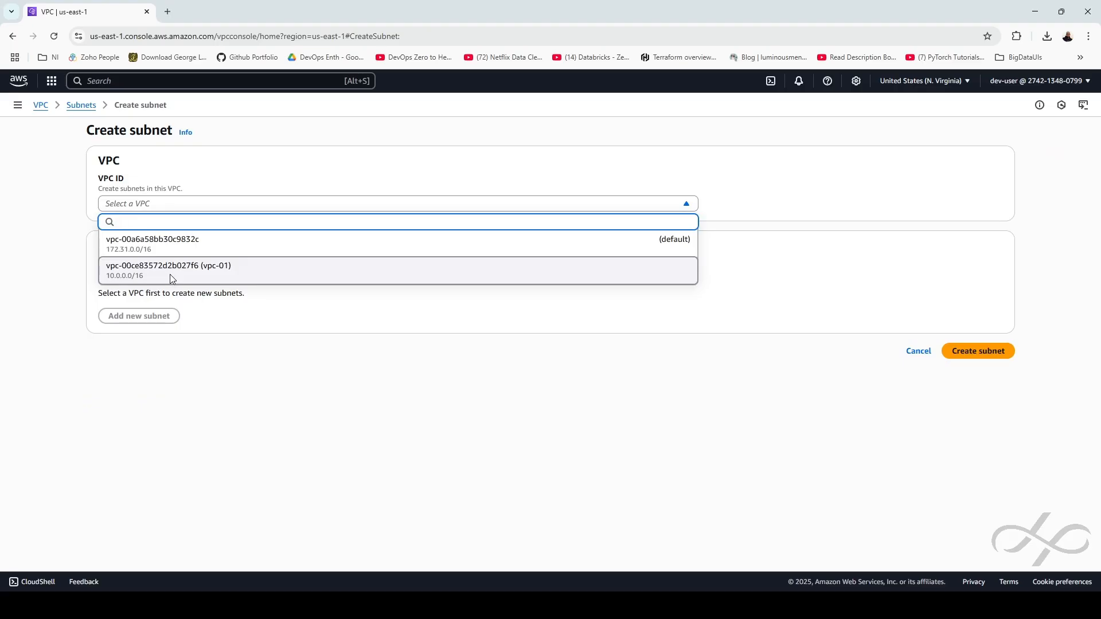
click(171, 263)
click(155, 417)
text(prvt-subnet-01)
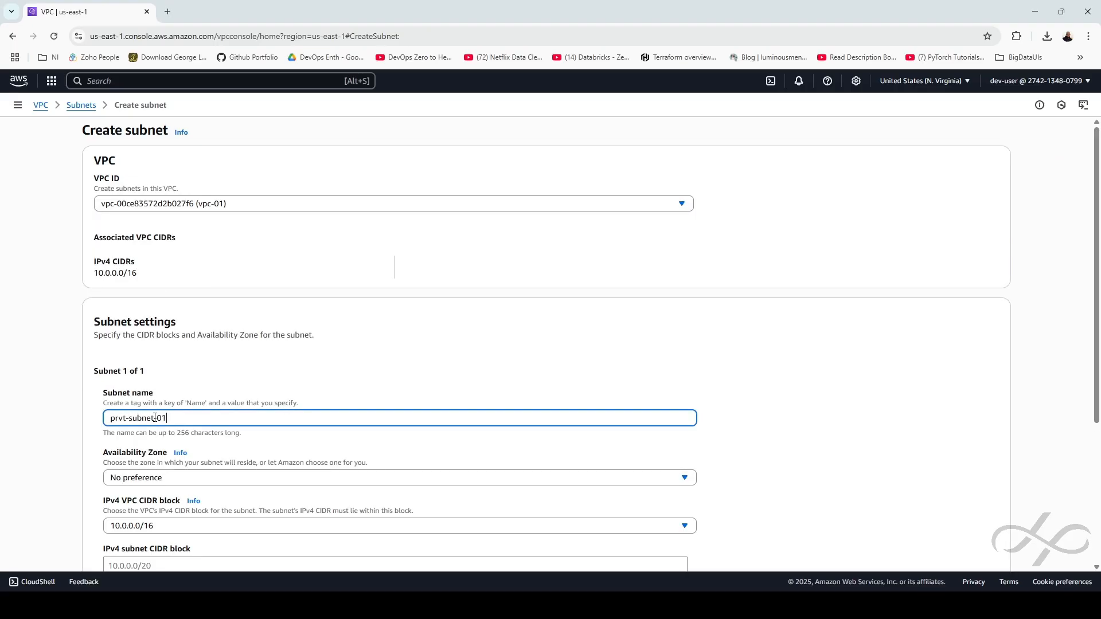
click(218, 478)
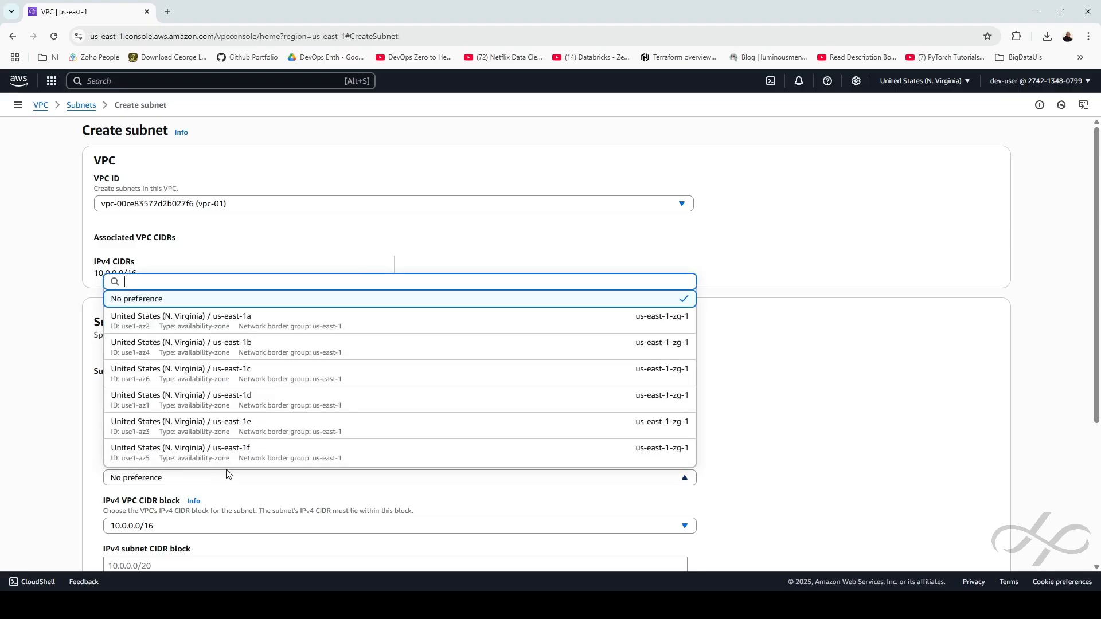
click(242, 369)
Correct the CIDR from 10.0.0.0/24 to 10.0.2.0/24 and create the subnet
scroll(405, 396, down, 2)
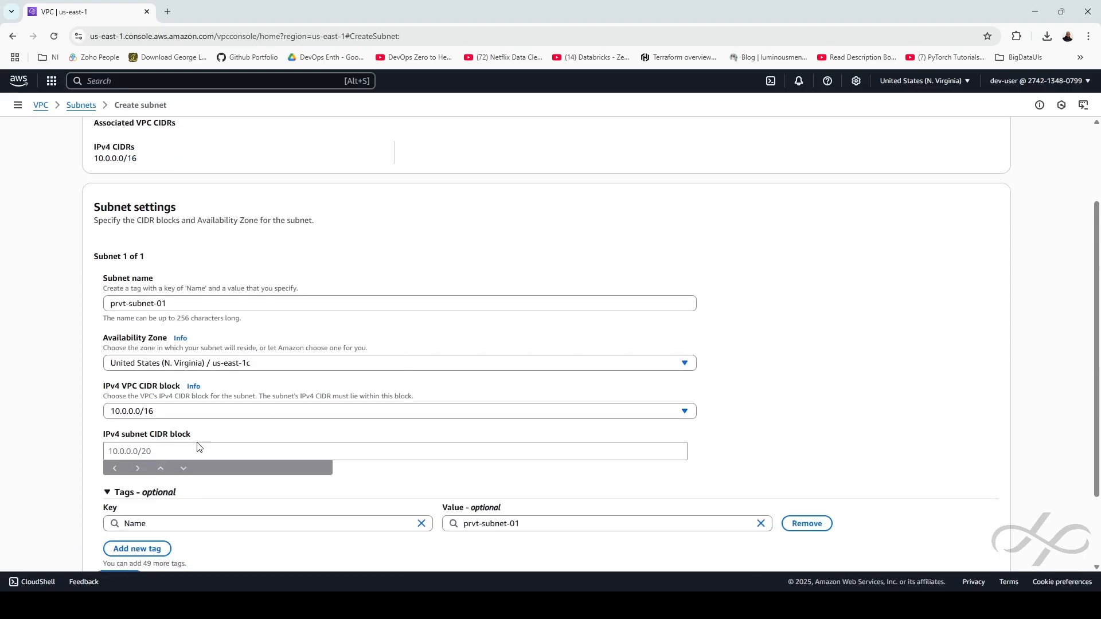
click(204, 457)
text(10.0.)
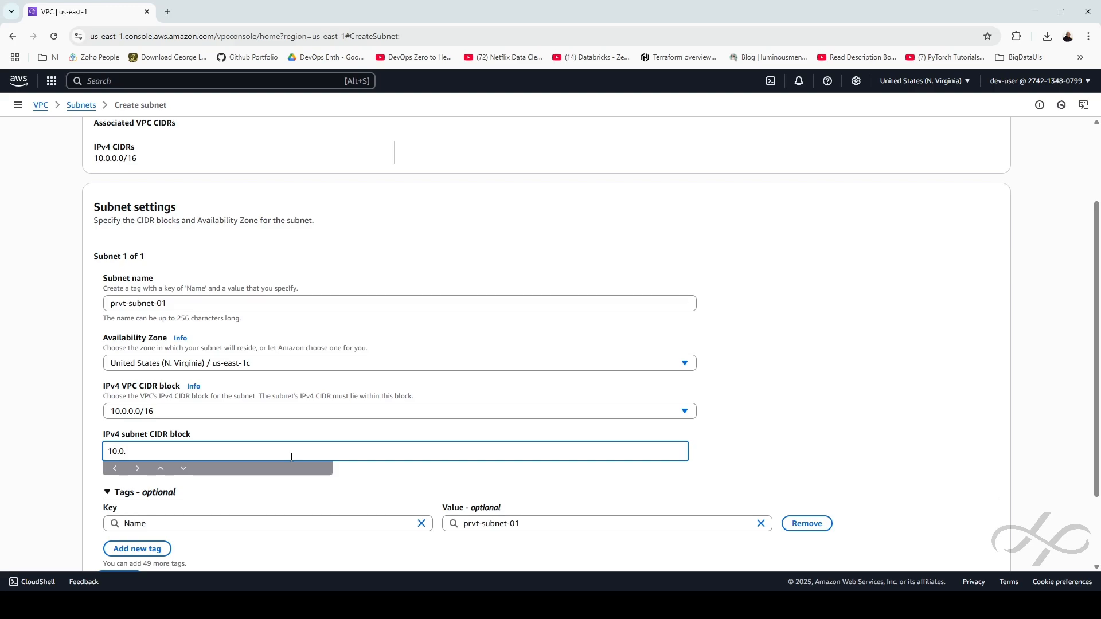
text(0.0/24)
scroll(914, 374, down, 2)
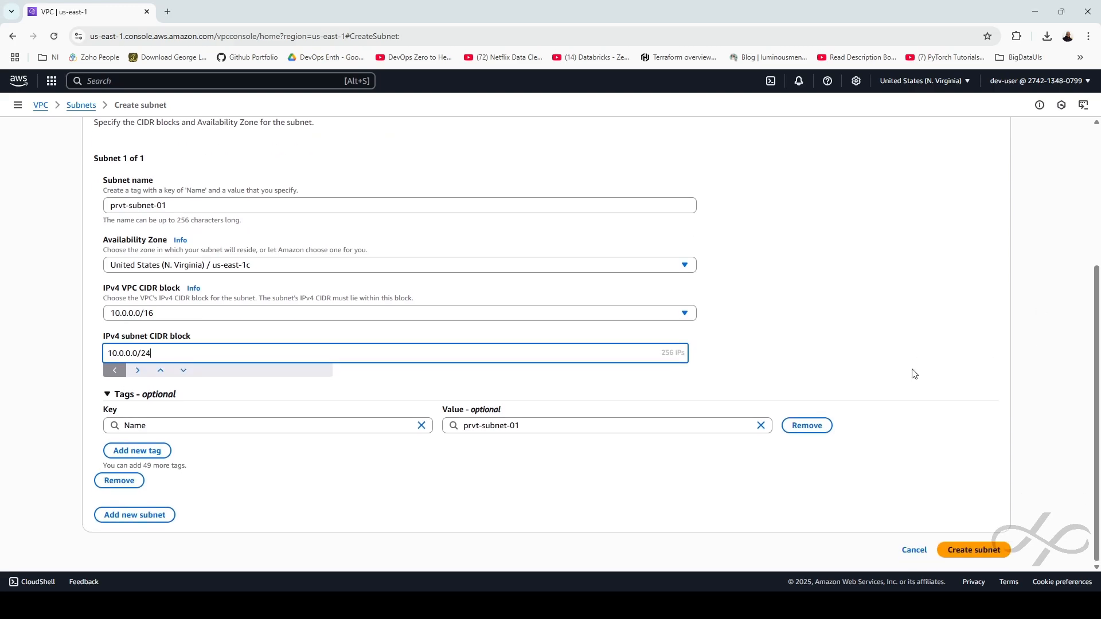
click(973, 550)
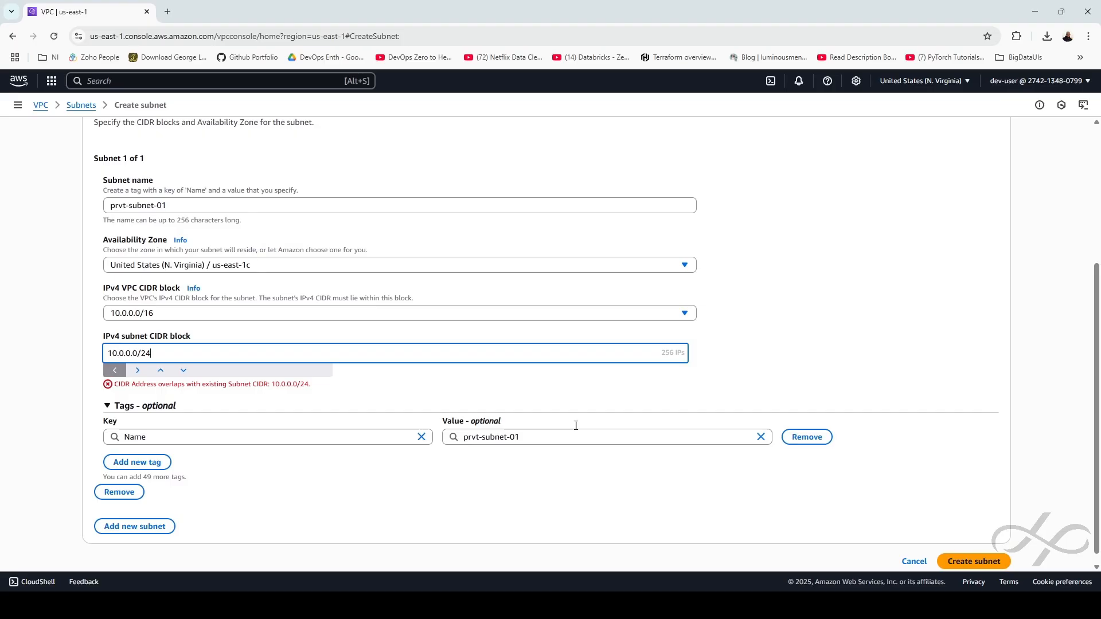
click(129, 353)
key(BackSpace)
text(2)
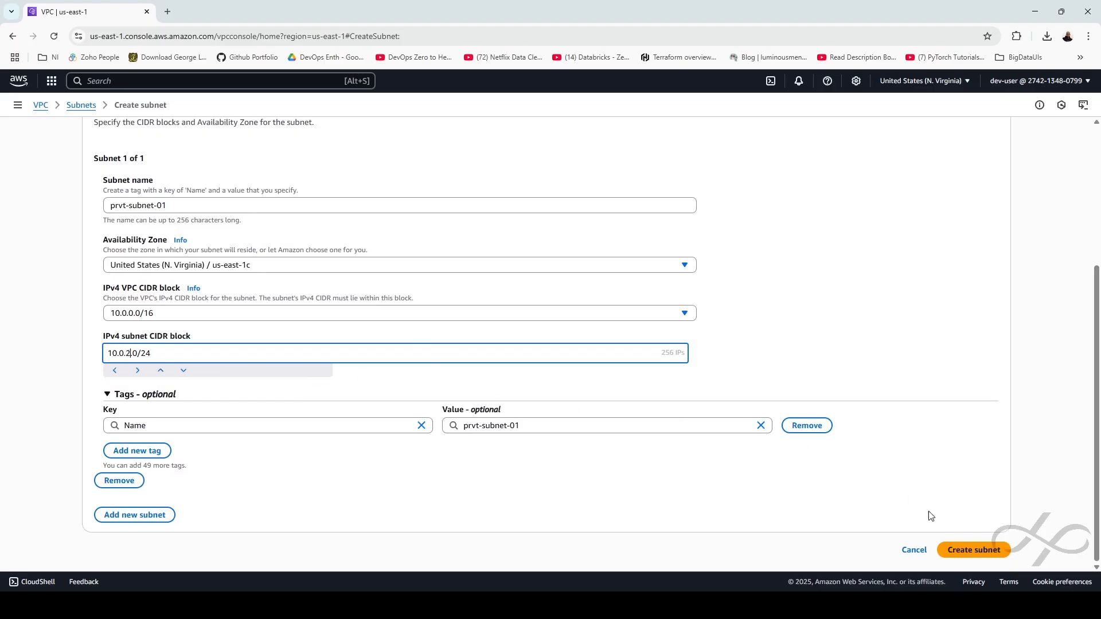
click(948, 550)
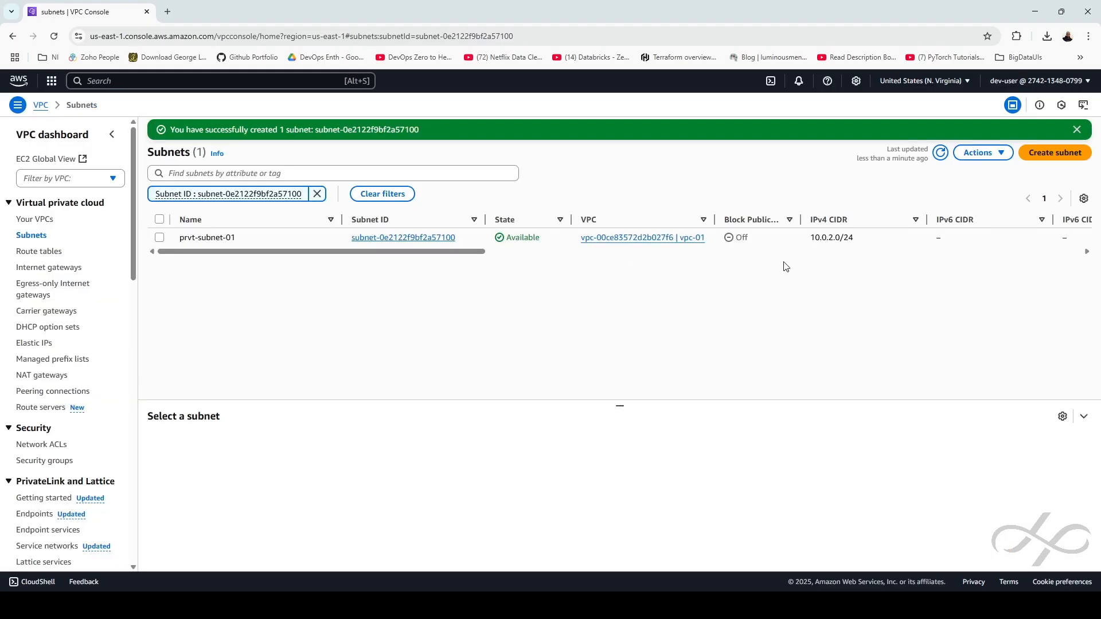
click(1057, 154)
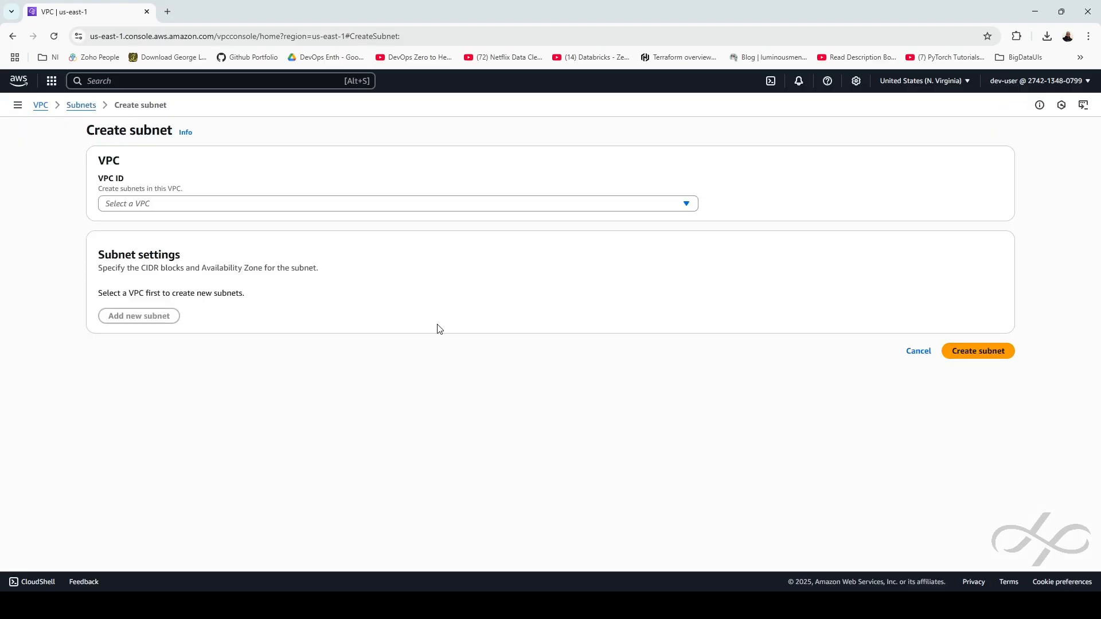
Set up a subnet named prvt-subnet-02 in vpc-01, in zone us-east-1d
click(163, 204)
click(207, 264)
click(186, 419)
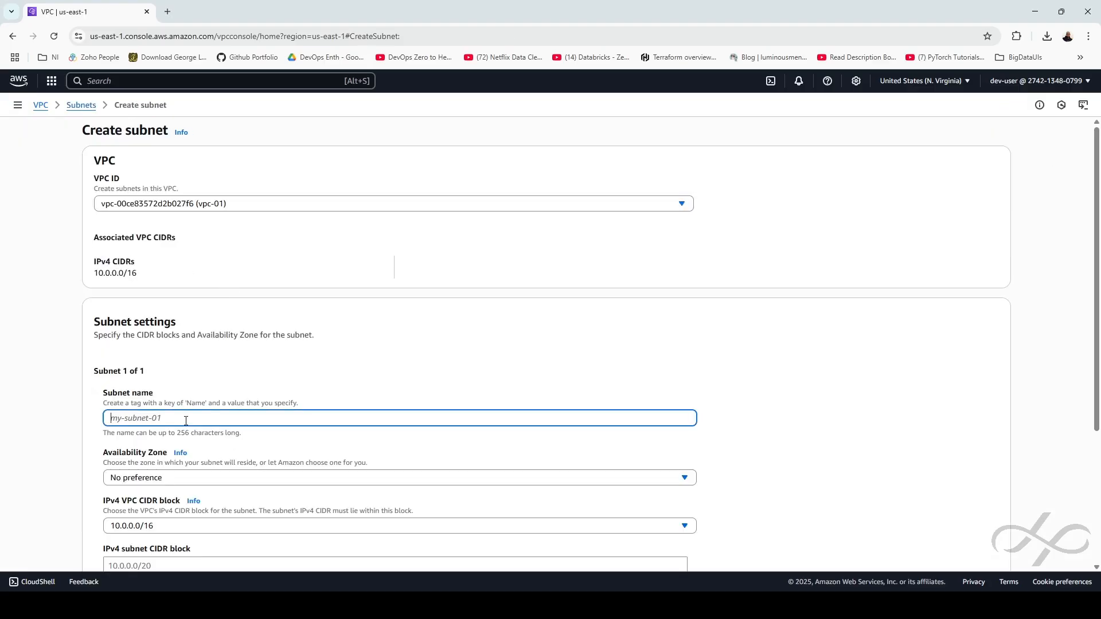
text(prvt-subnet-02)
scroll(185, 420, down, 3)
click(203, 306)
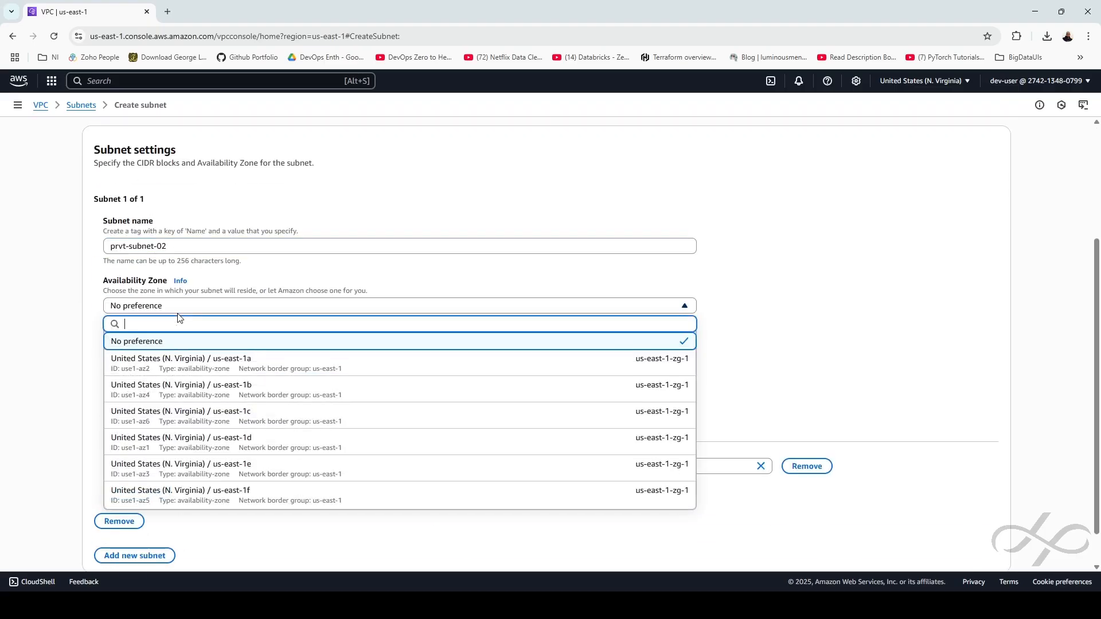
click(203, 438)
Give it CIDR 10.0.3.0/24, create it, and list all subnets without the ID filter
click(172, 396)
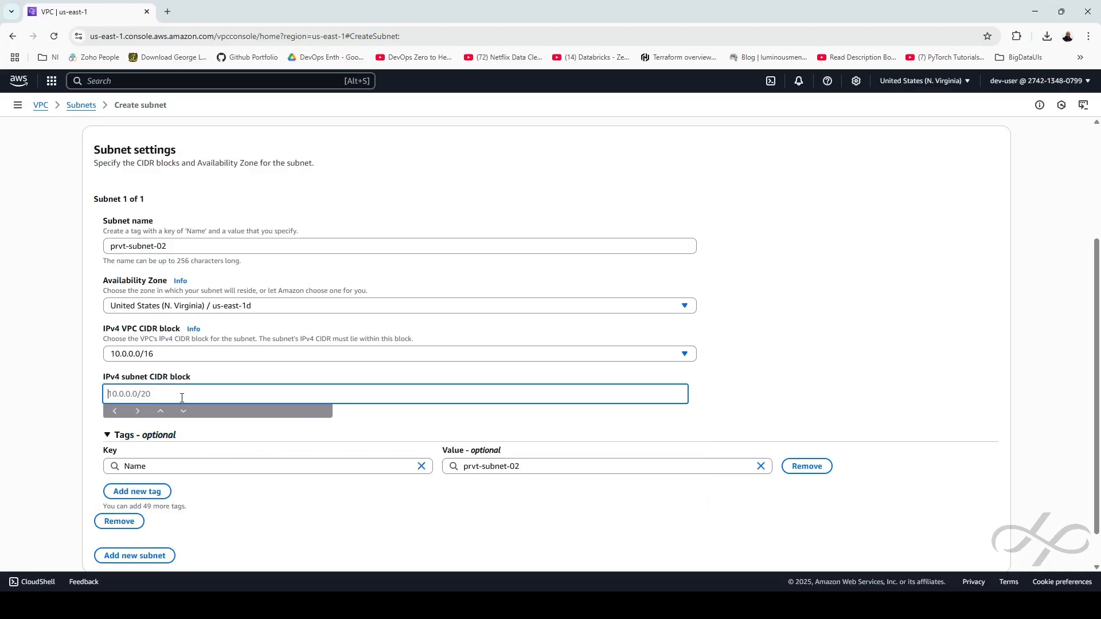
text(10.0.3.0/24)
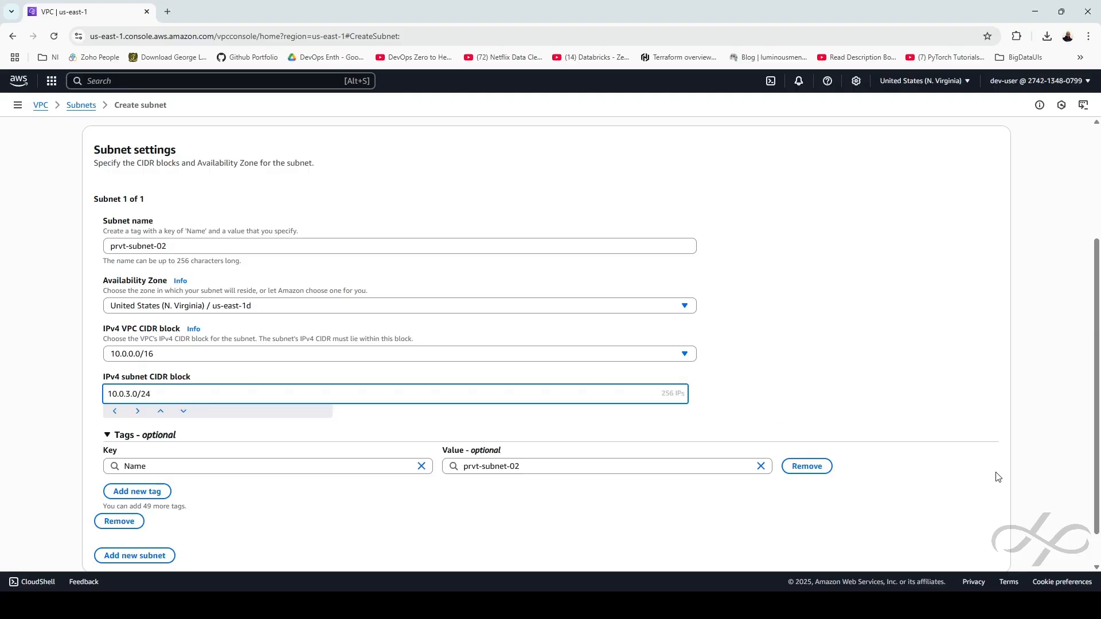
scroll(984, 507, down, 1)
click(982, 549)
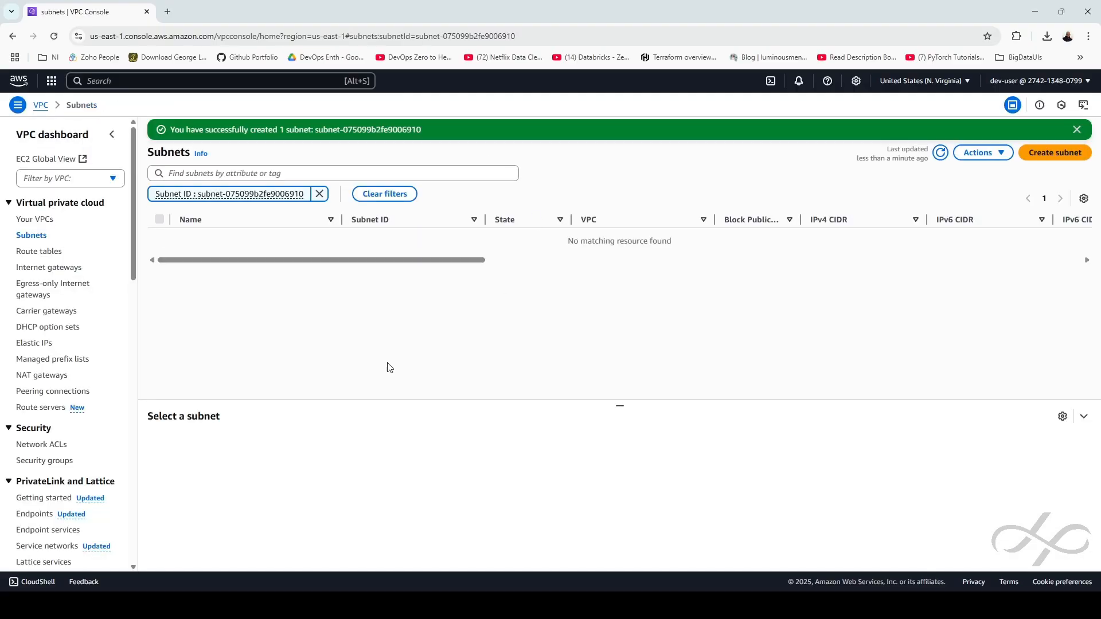
click(319, 194)
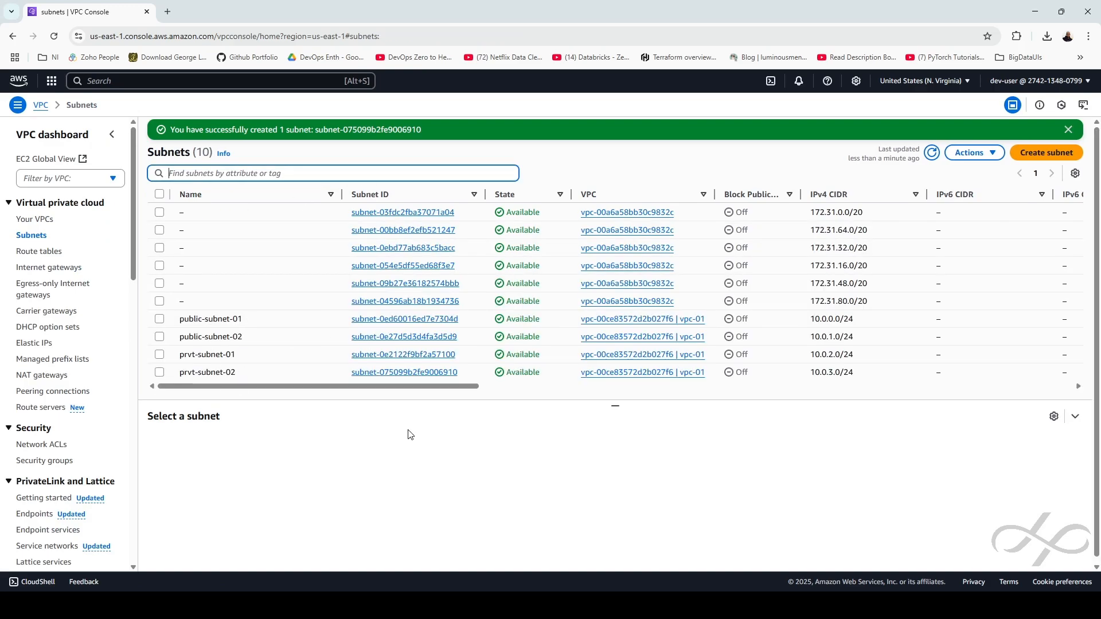
click(567, 450)
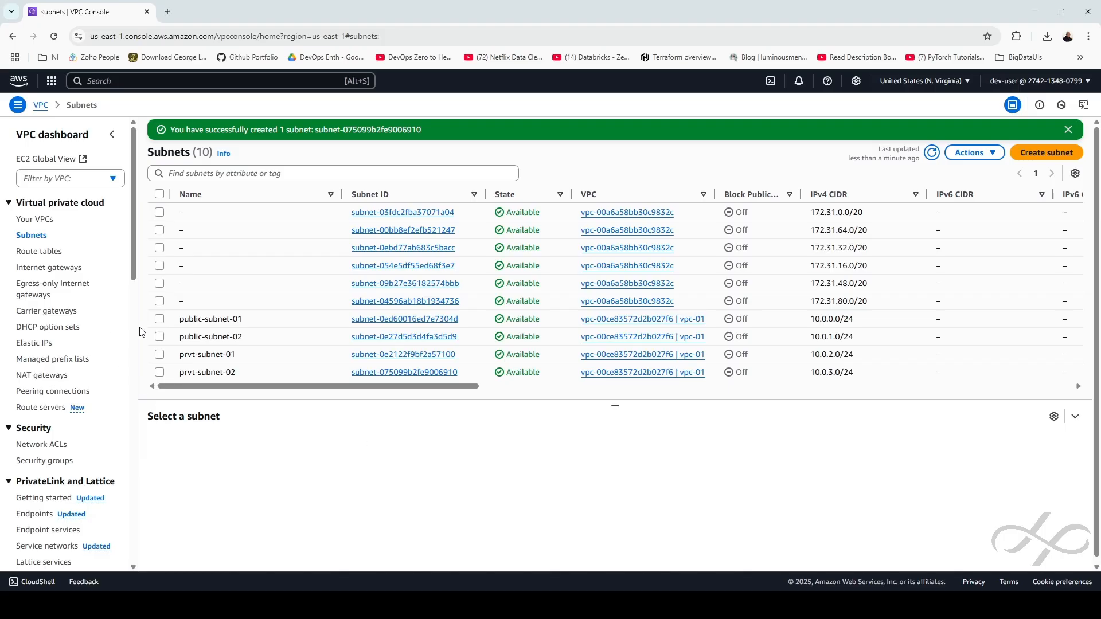
click(46, 268)
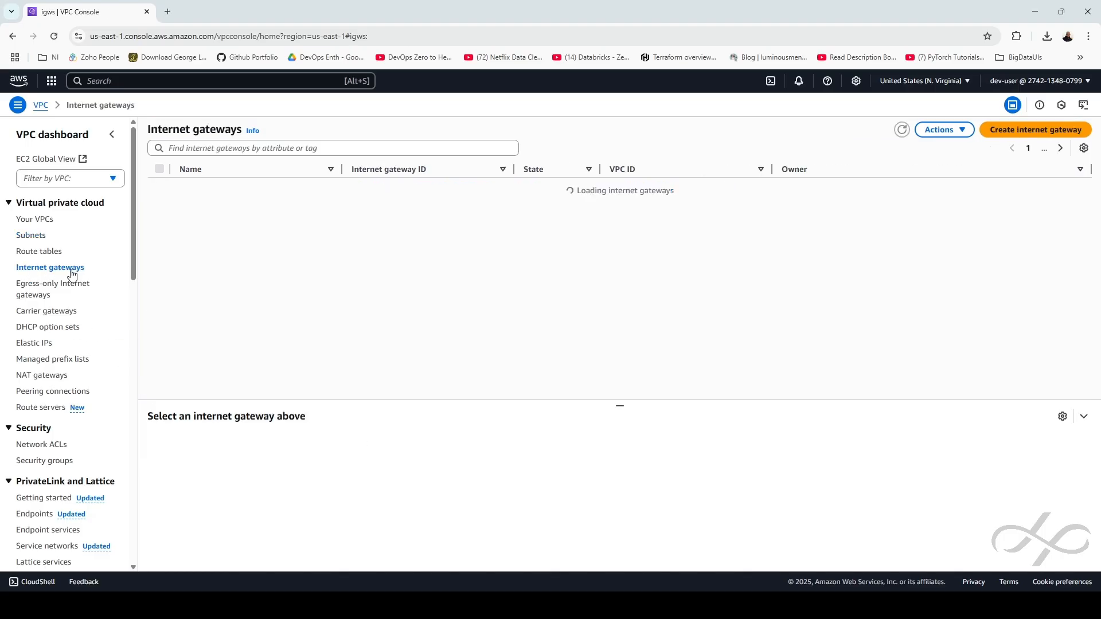
Create an internet gateway named igw-01
click(1007, 130)
click(136, 215)
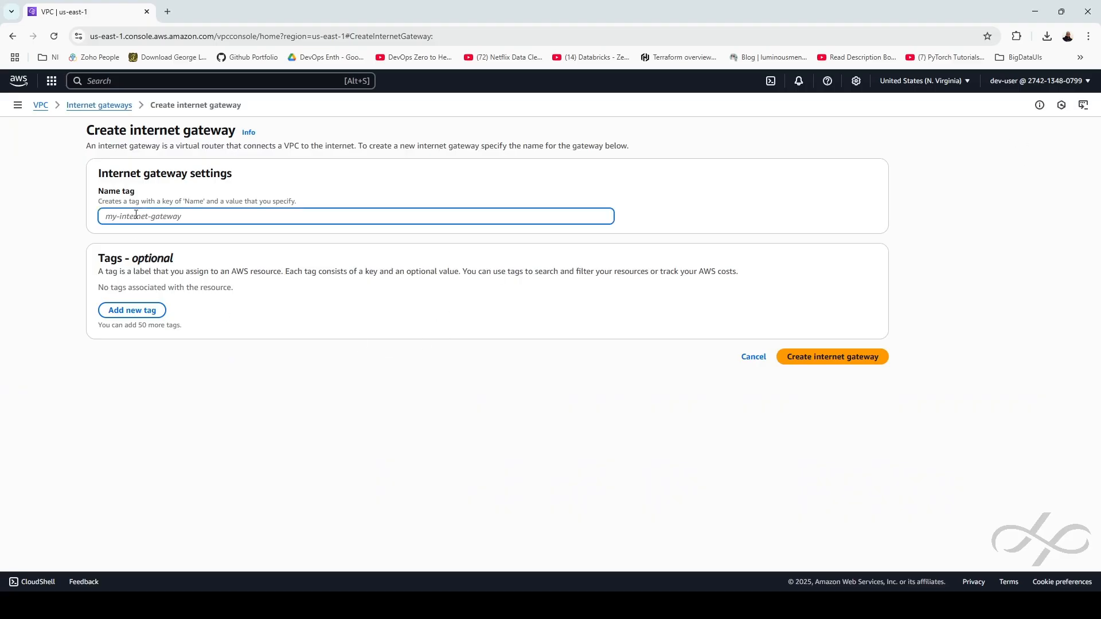
text(igw-01)
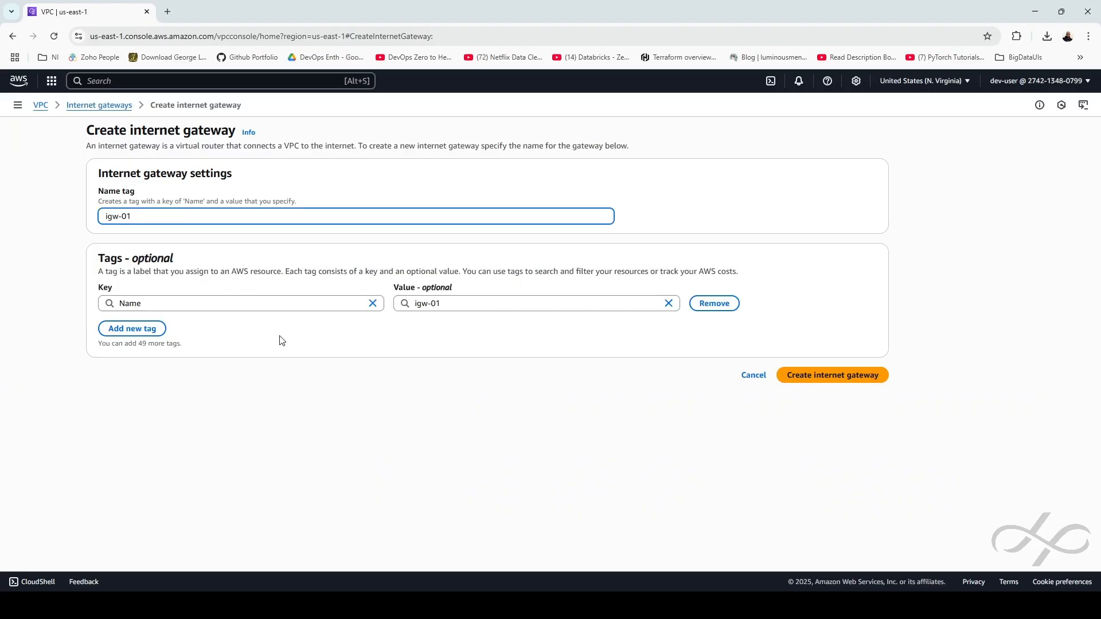
click(817, 381)
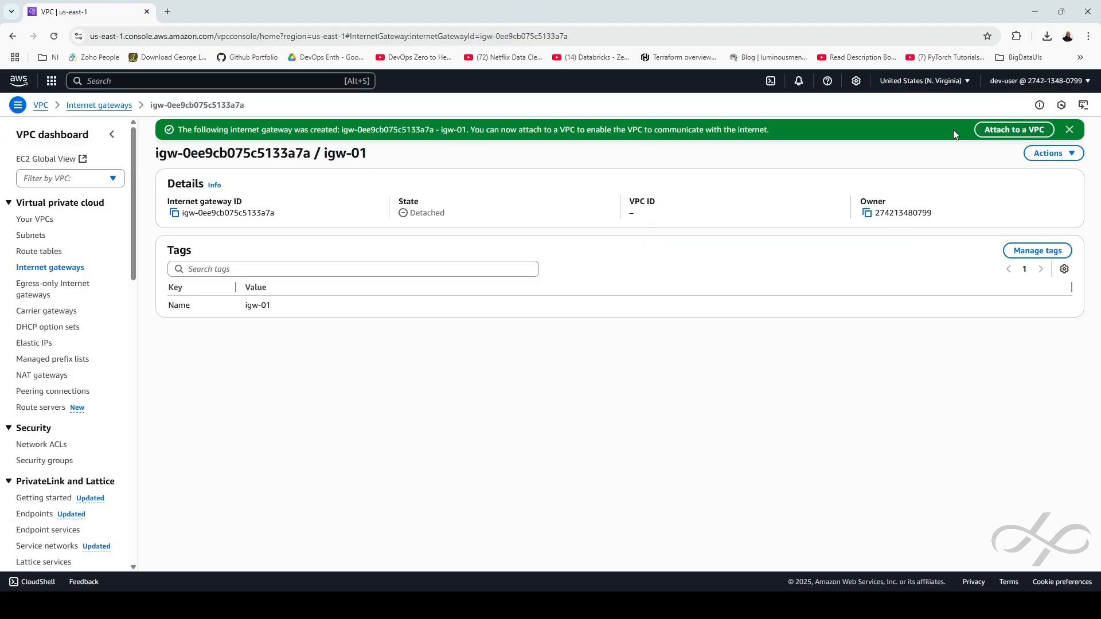
Attach igw-01 to vpc-01 and dismiss the success notice
click(998, 129)
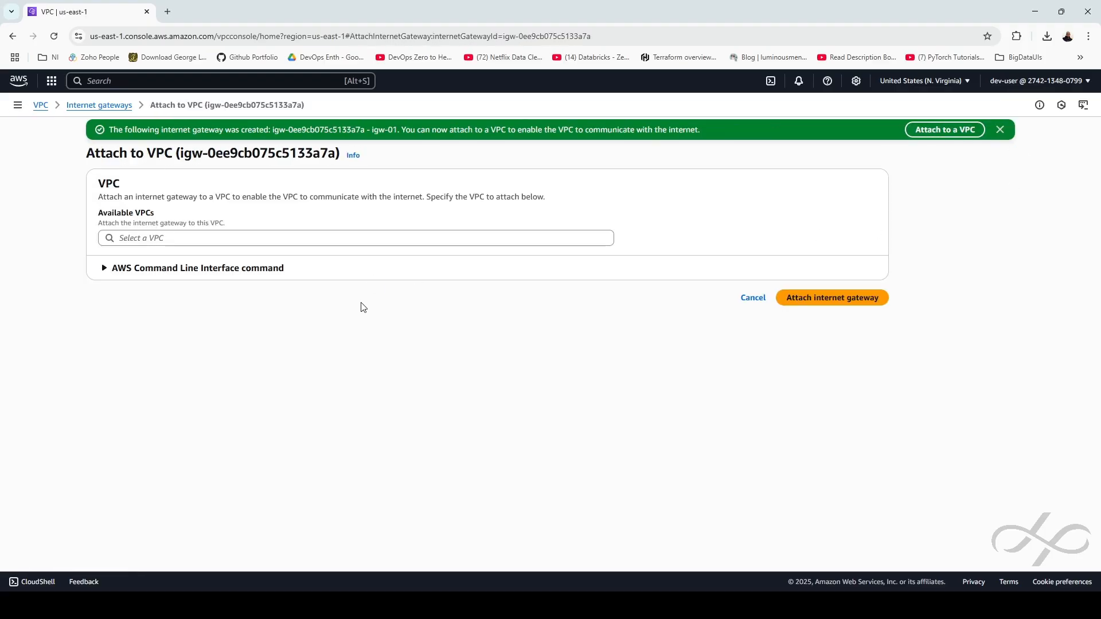
click(163, 237)
click(267, 255)
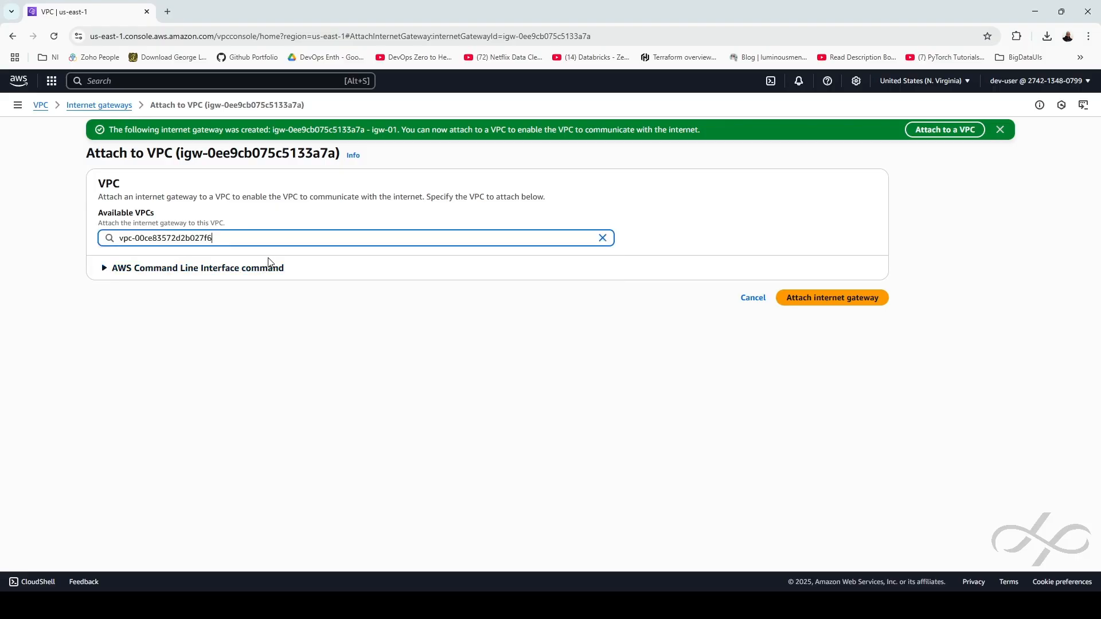
click(873, 298)
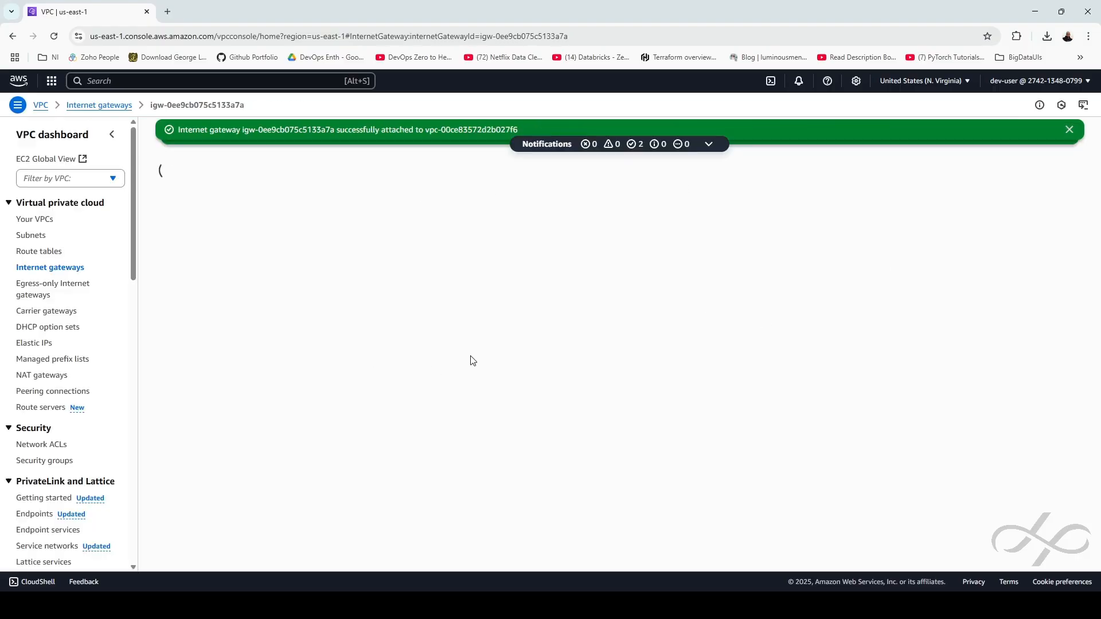
click(1068, 130)
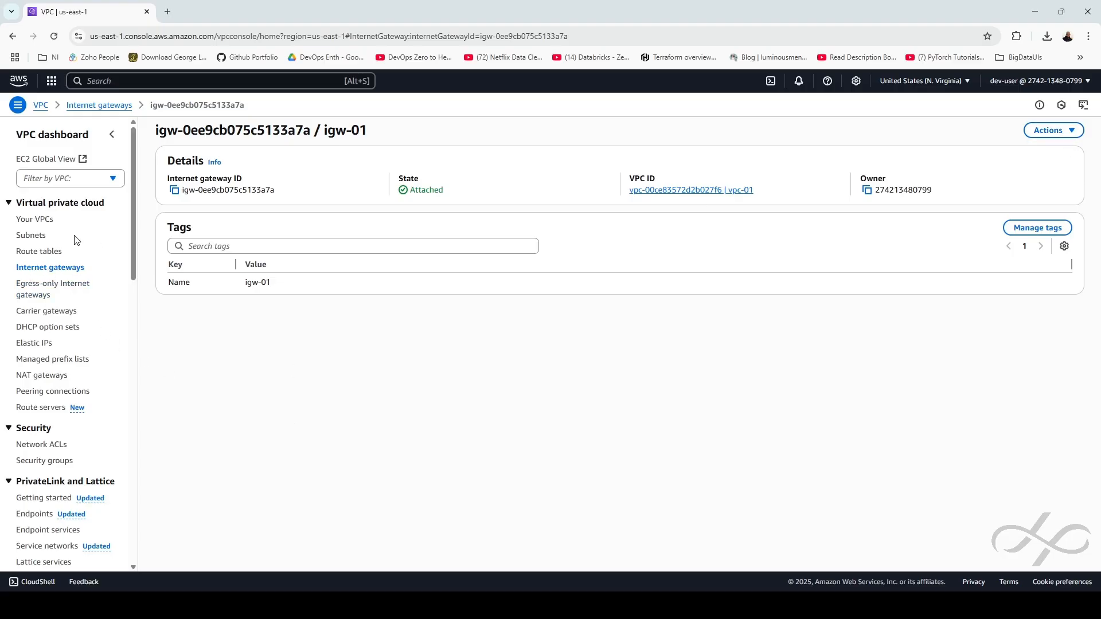
click(45, 252)
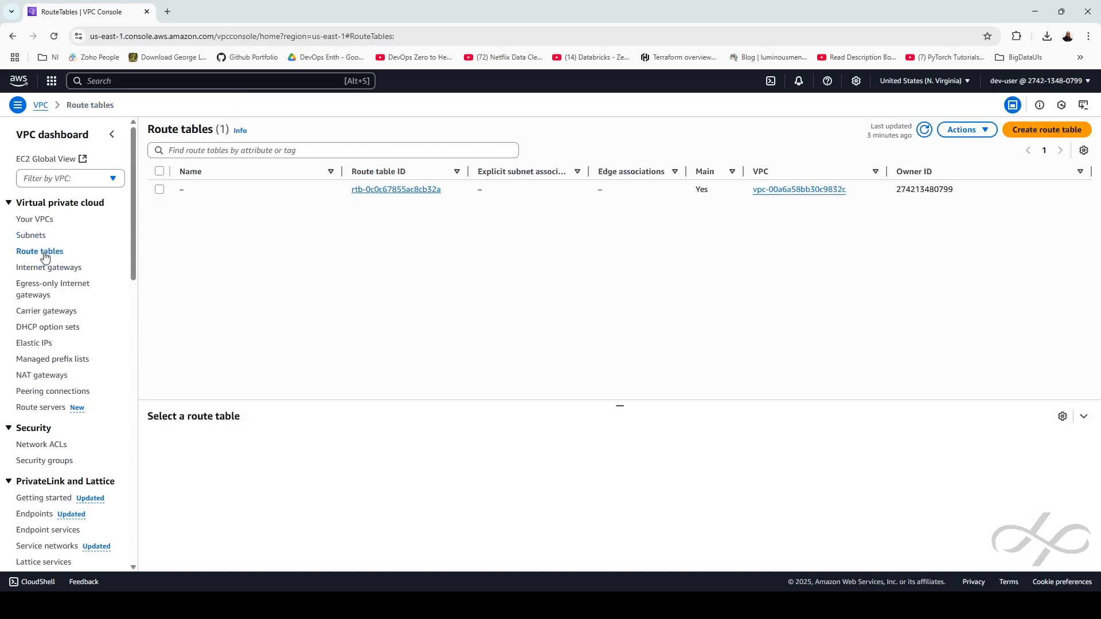
Create a route table named rtb-01 in vpc-01
click(1024, 134)
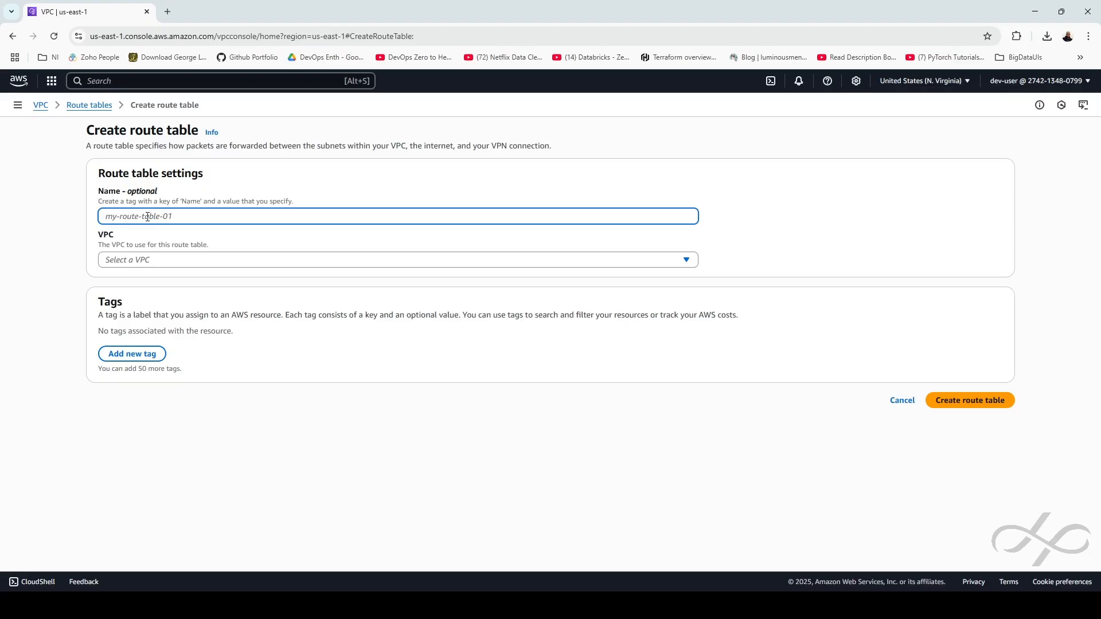
text(rtb-01)
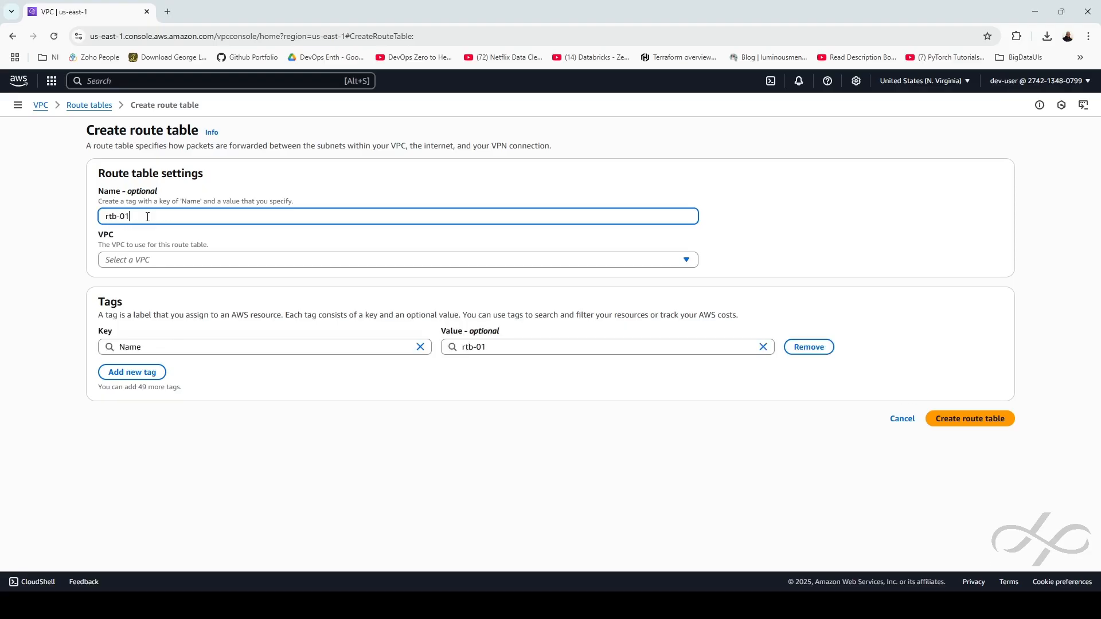
click(148, 260)
click(174, 312)
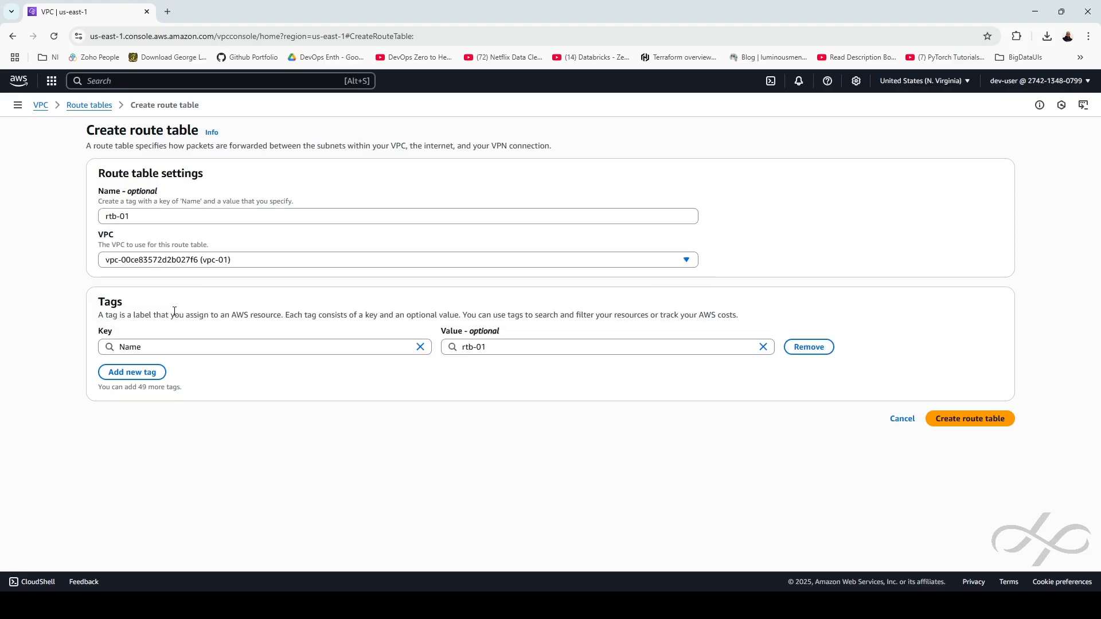
click(969, 419)
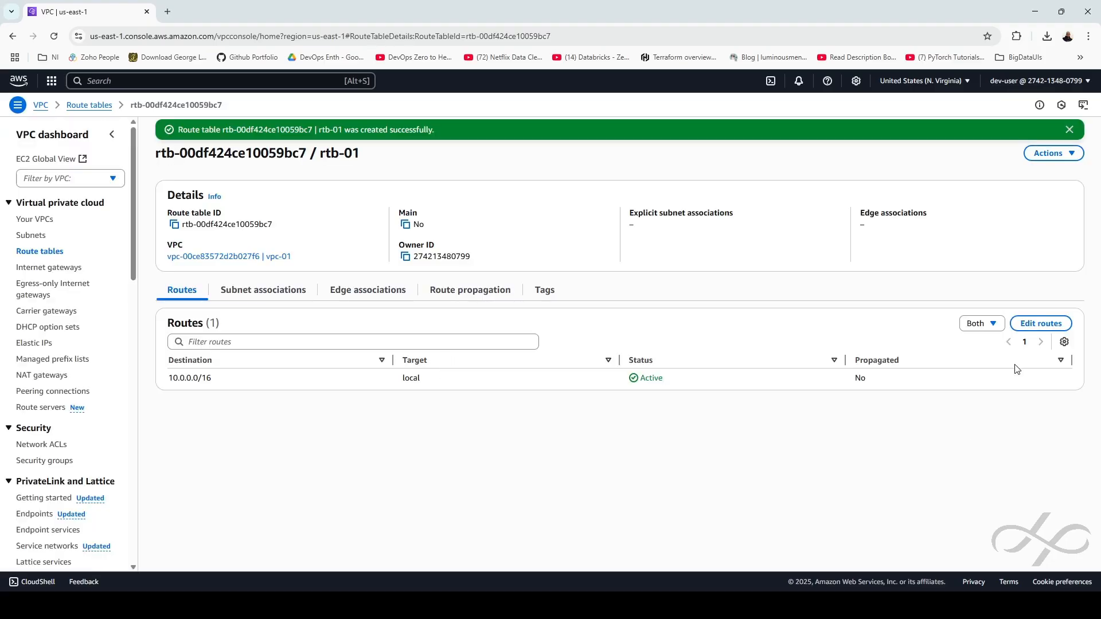
Add and save a 0.0.0.0/0 route targeting internet gateway igw-01
click(1041, 325)
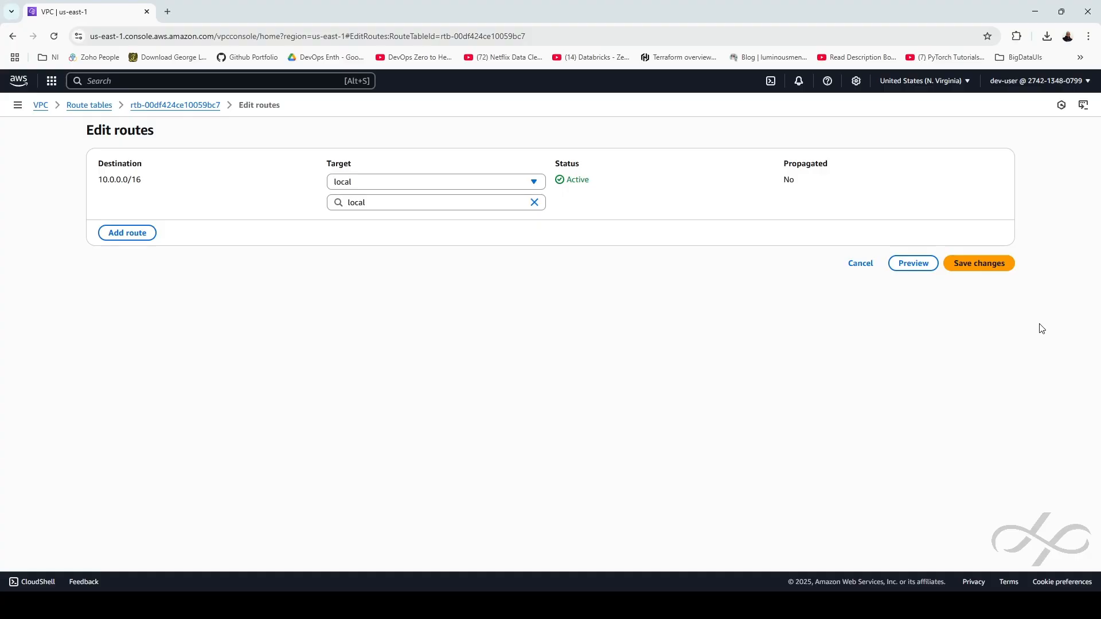
click(126, 233)
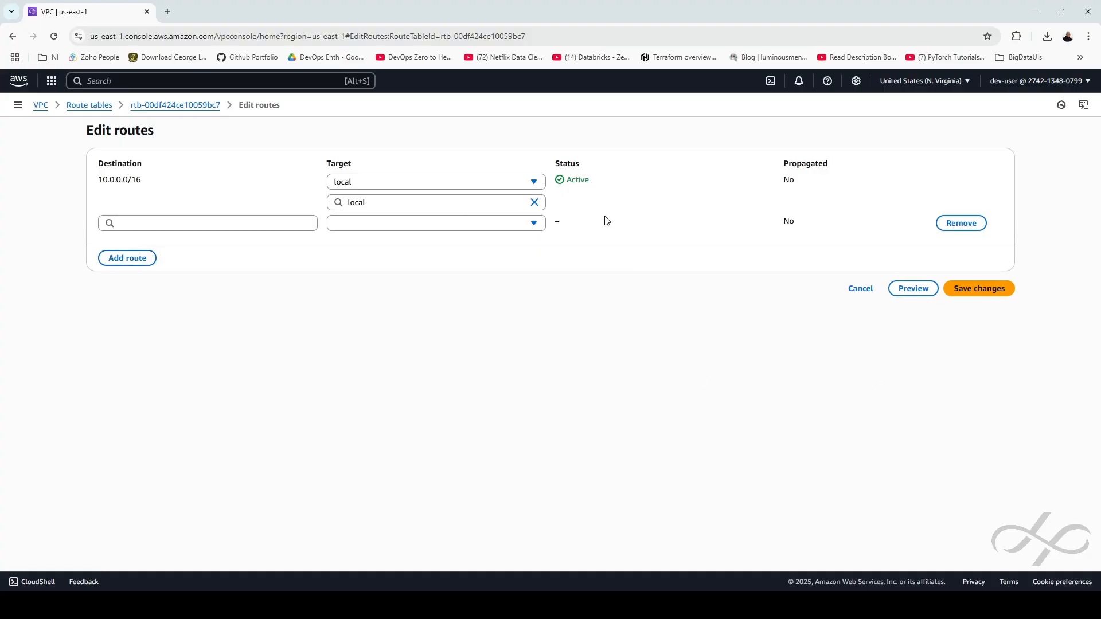
click(187, 224)
click(123, 244)
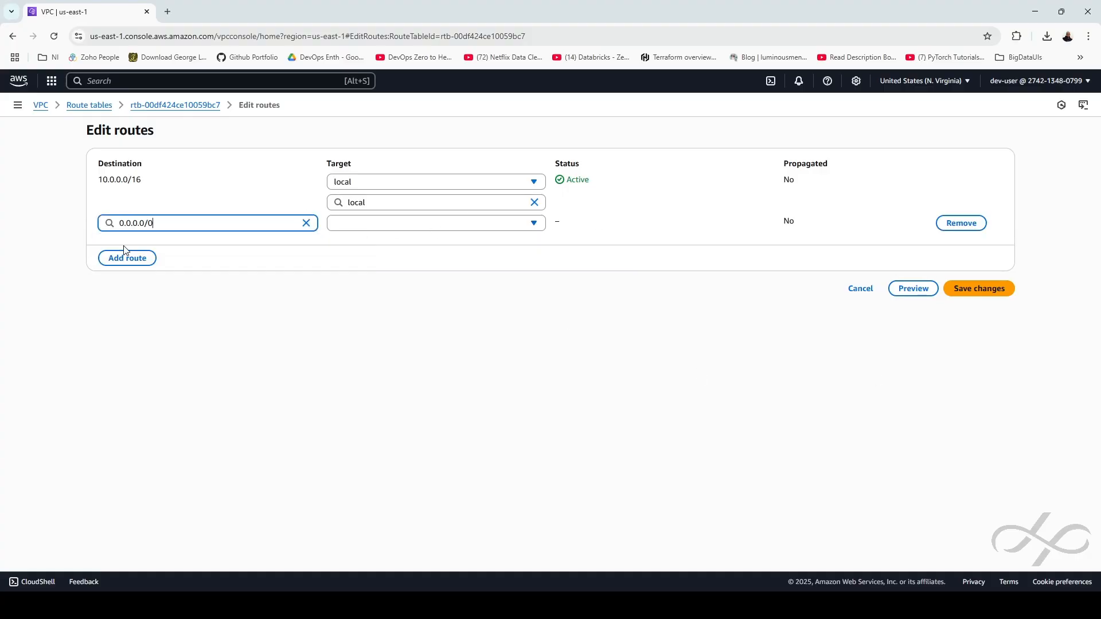
click(457, 226)
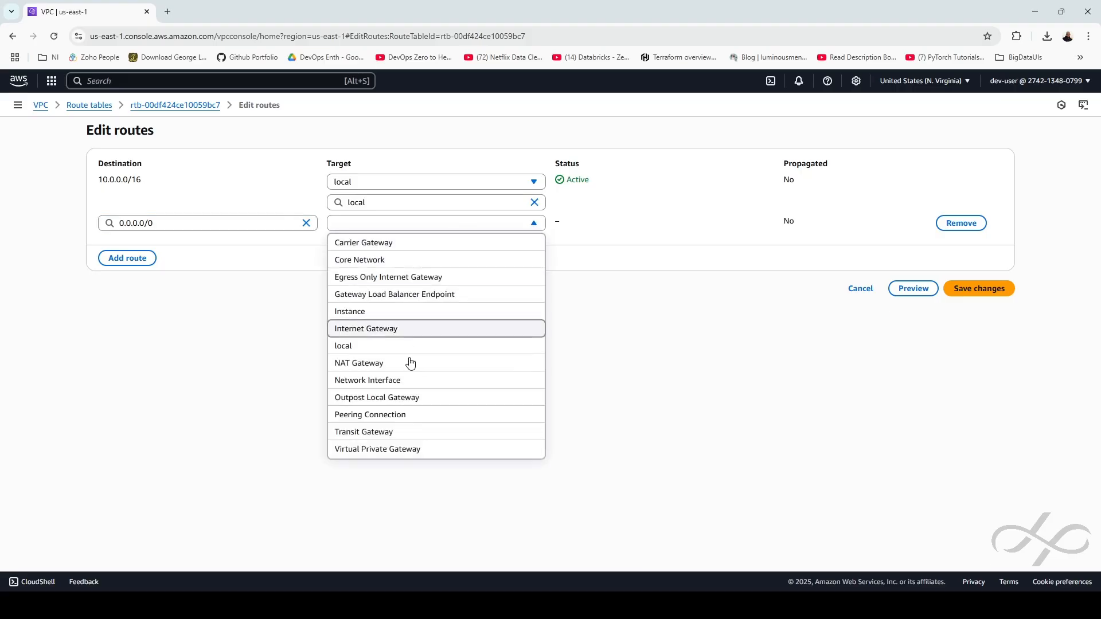
click(379, 332)
click(388, 244)
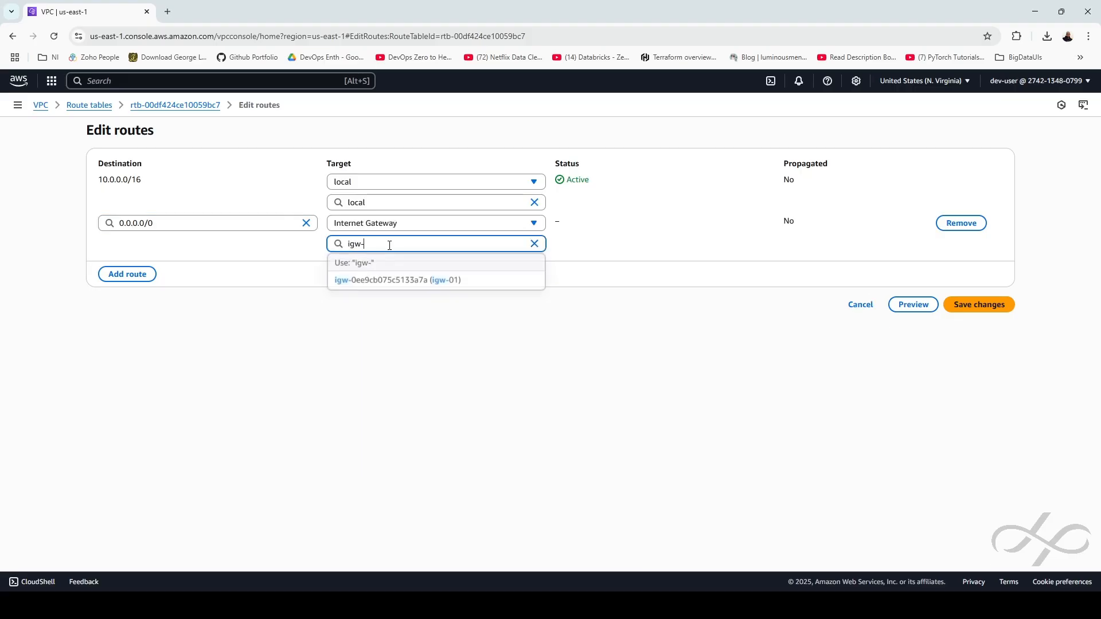
click(392, 281)
click(972, 307)
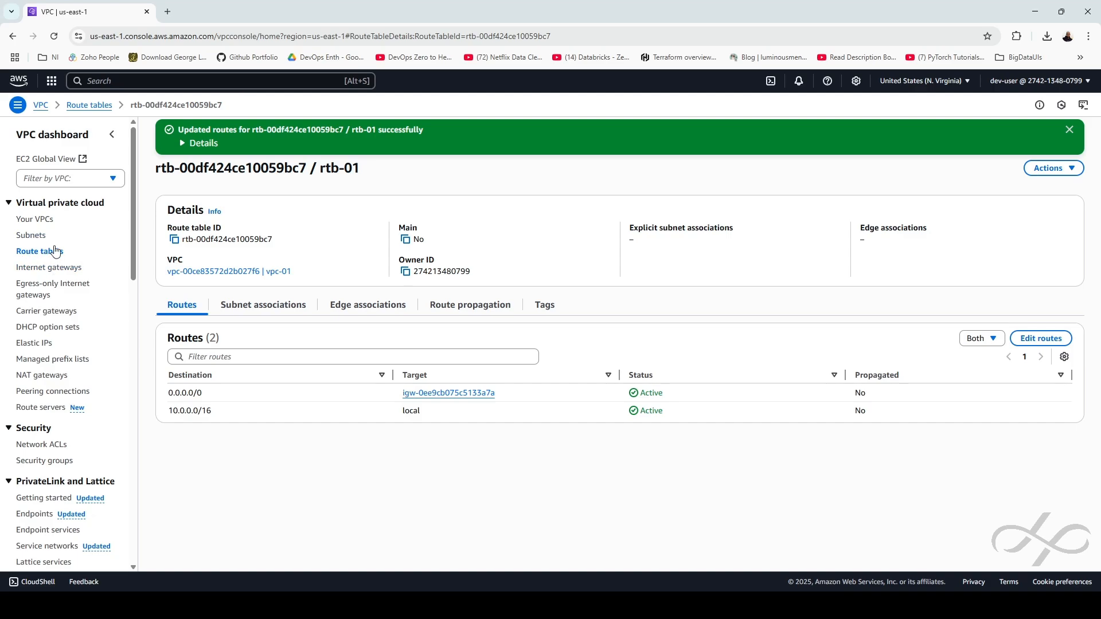
click(261, 311)
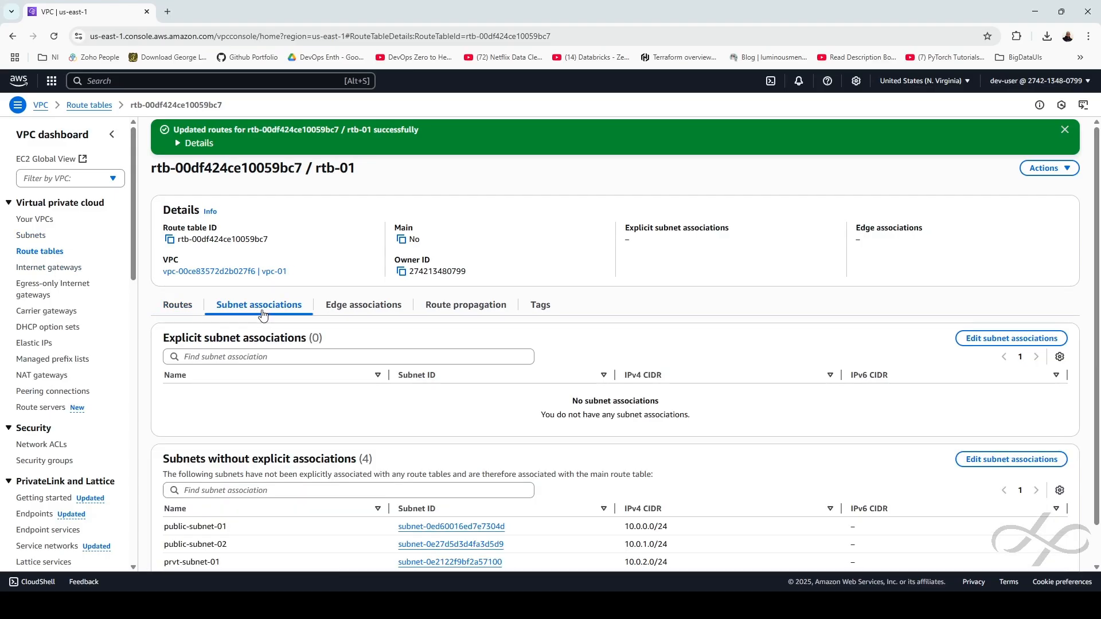
Explicitly associate public-subnet-01 and public-subnet-02 with rtb-01 and save
scroll(656, 418, down, 1)
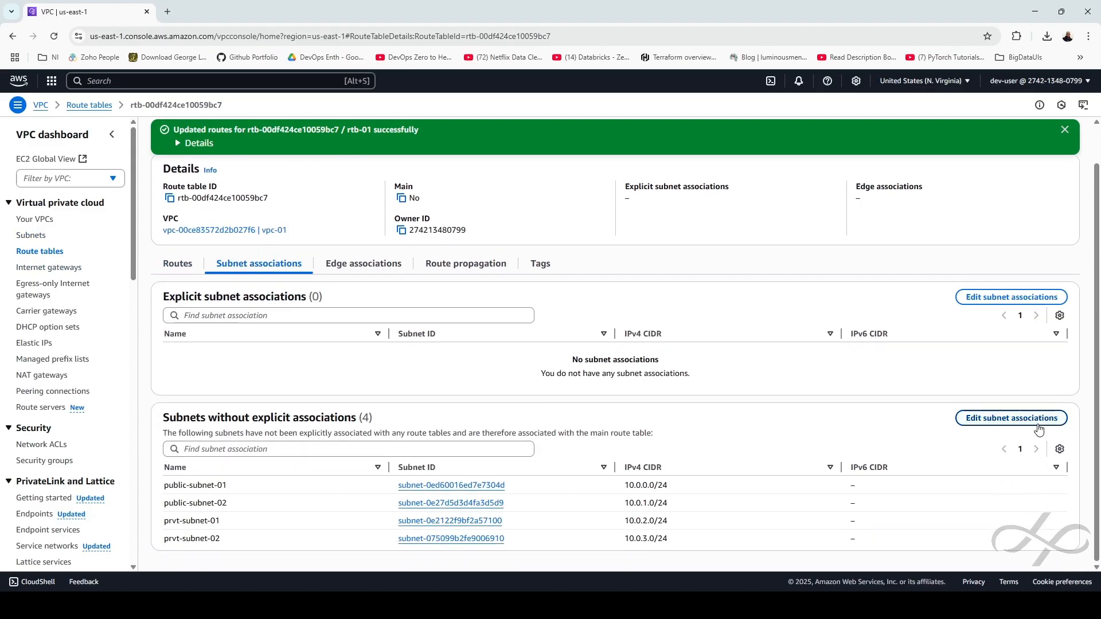
click(1026, 421)
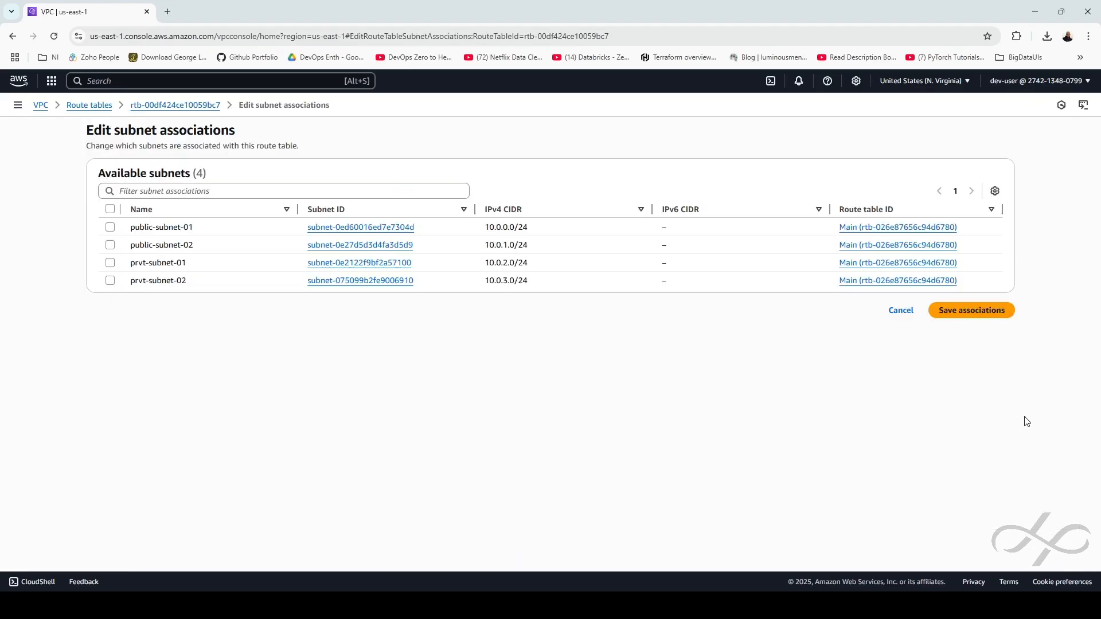
click(110, 227)
click(111, 245)
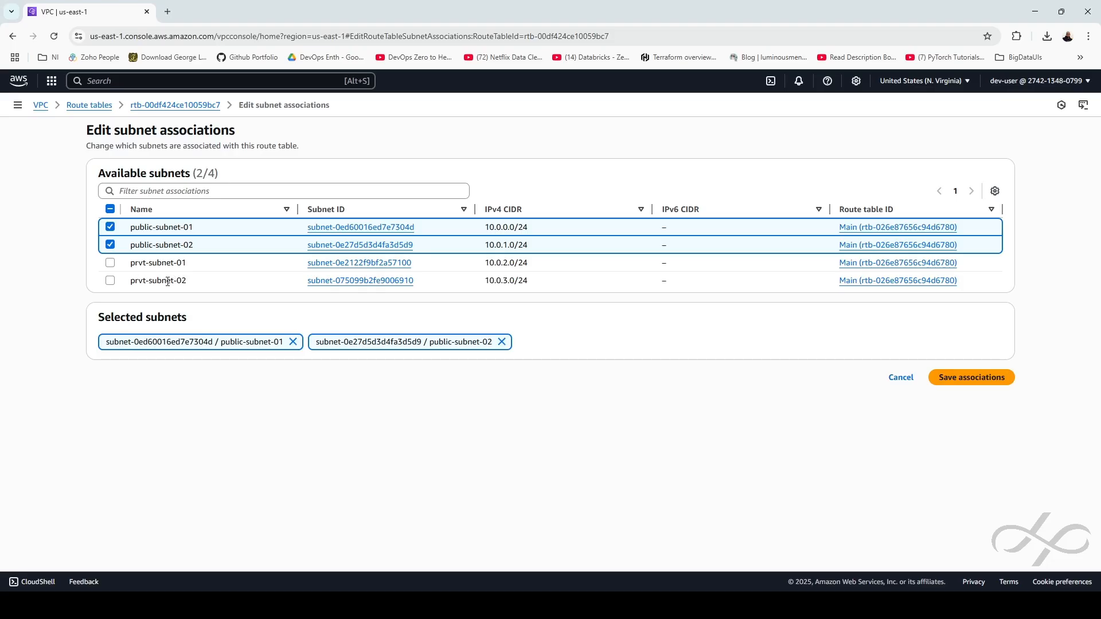
click(972, 378)
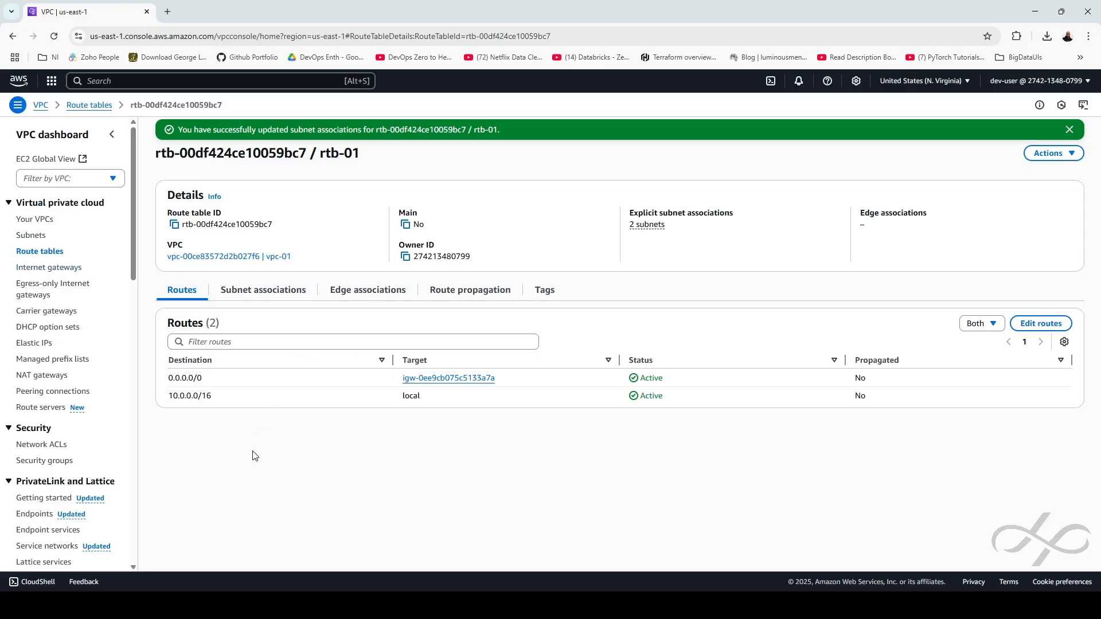
click(46, 376)
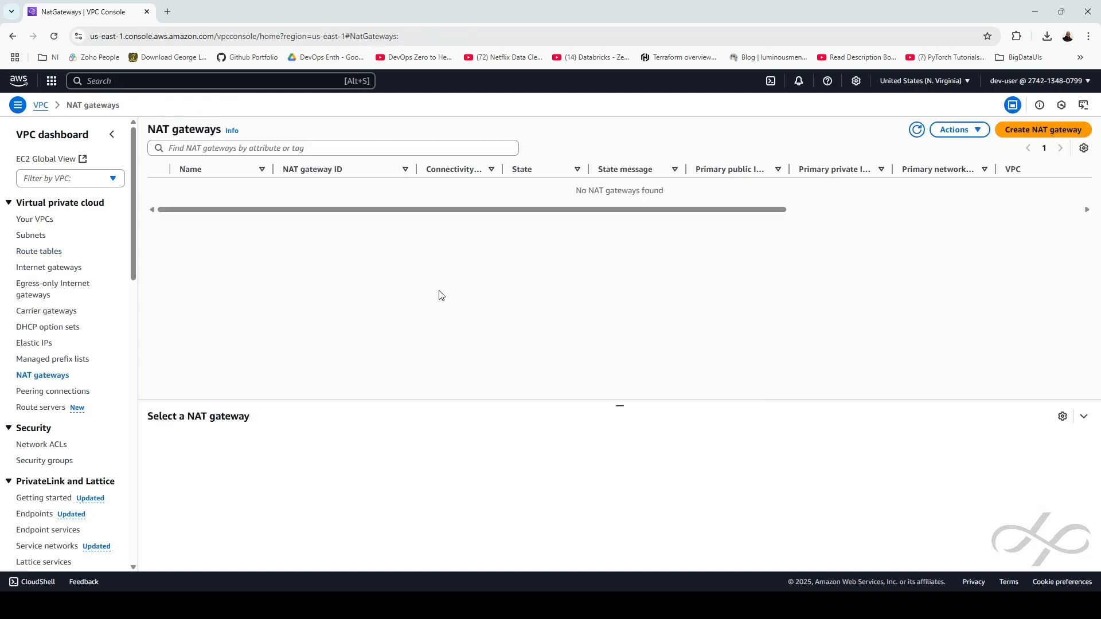
Name a new NAT gateway nat-01 and place it in public-subnet-01
click(1049, 130)
click(162, 216)
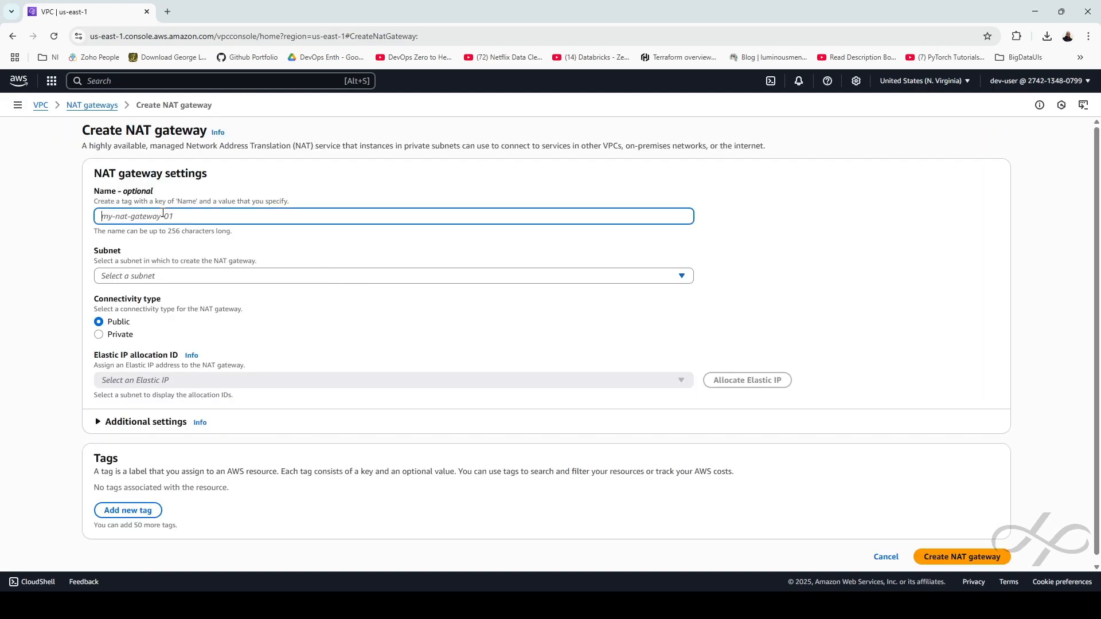
text(nat-01)
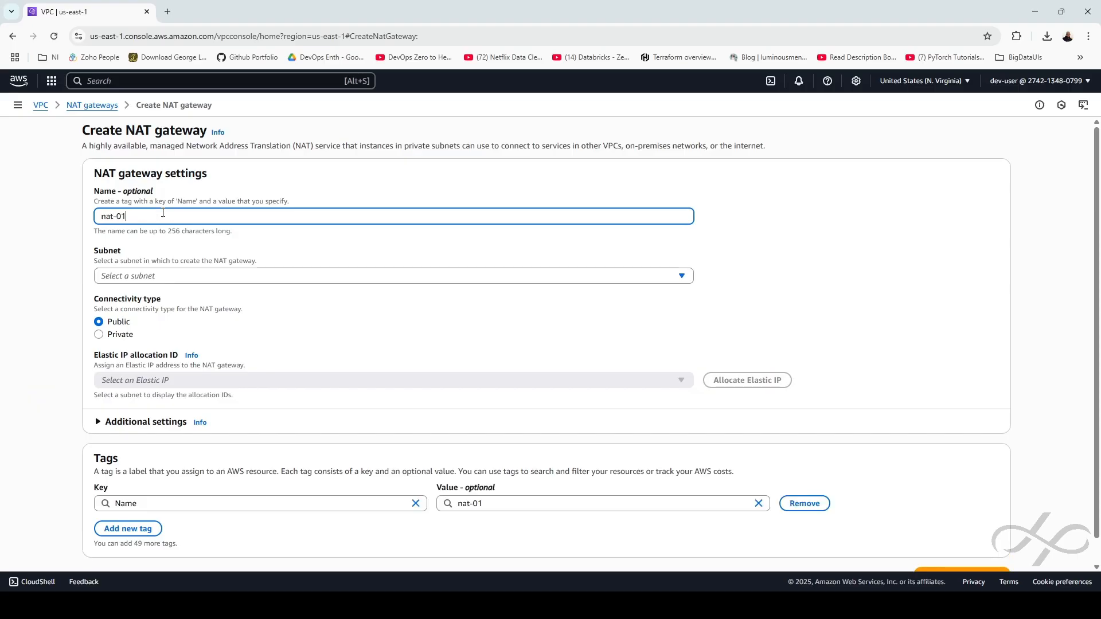
click(159, 277)
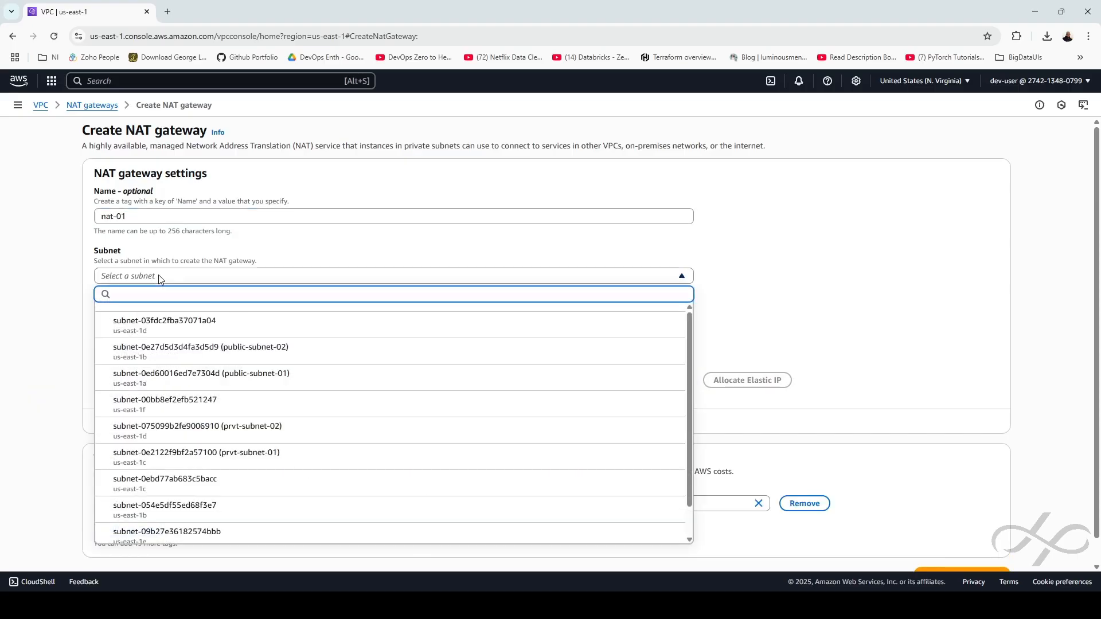
click(249, 376)
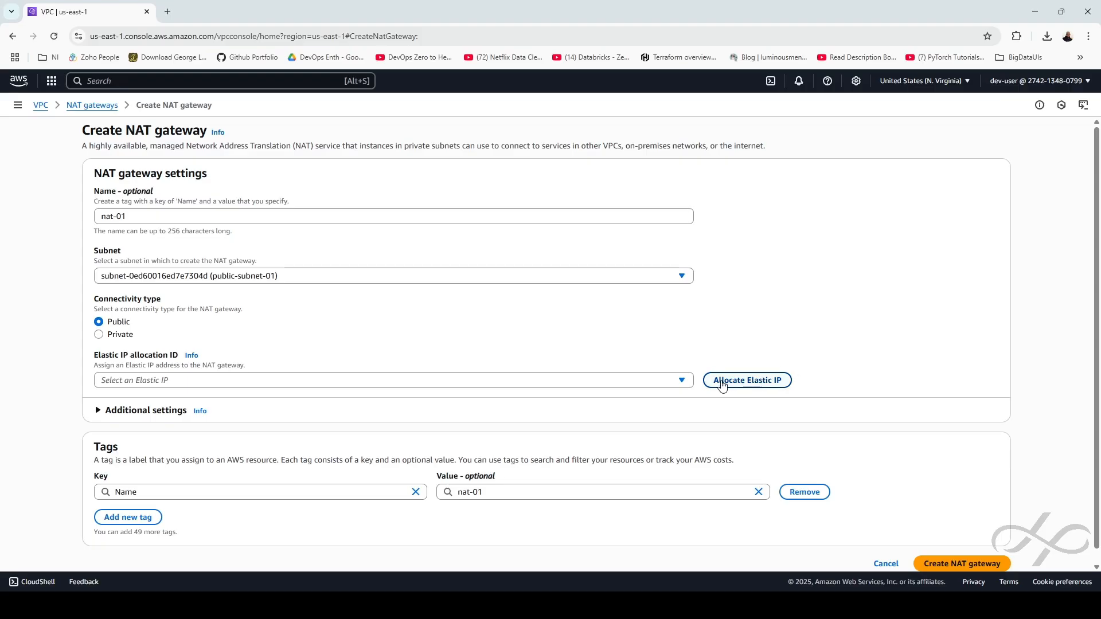
Allocate a new Elastic IP and create nat-01, noting its Pending state
click(751, 382)
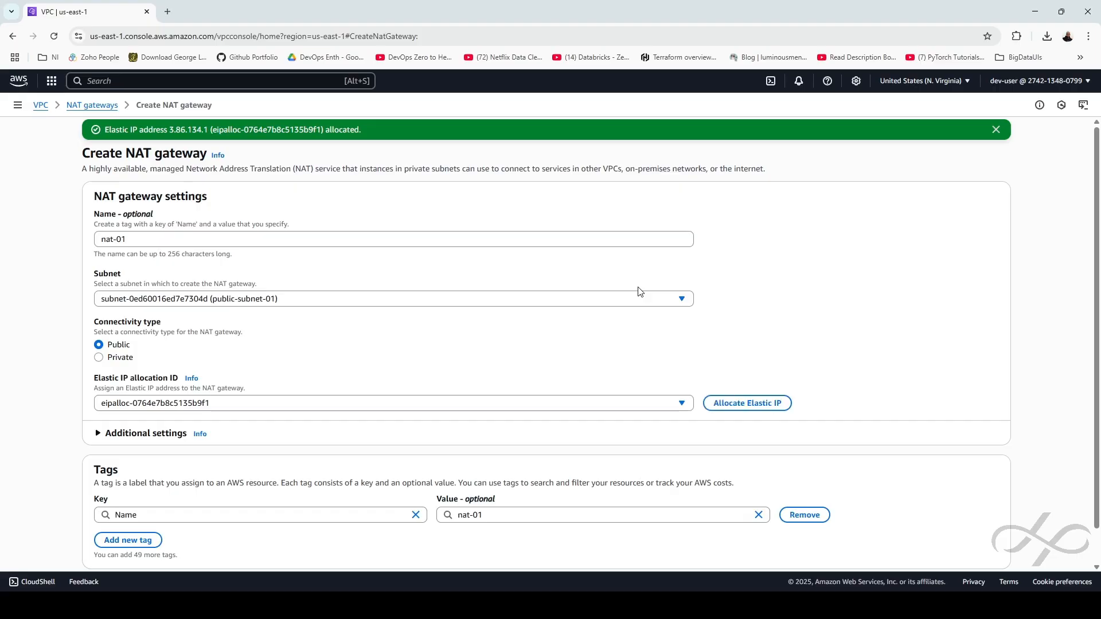
scroll(631, 408, down, 1)
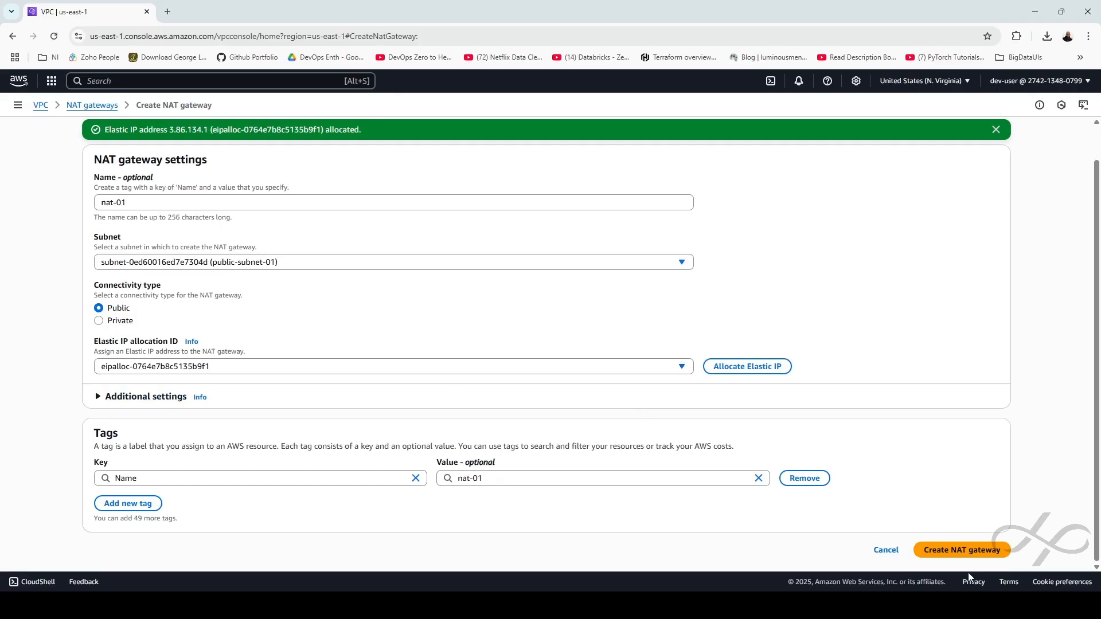
click(969, 551)
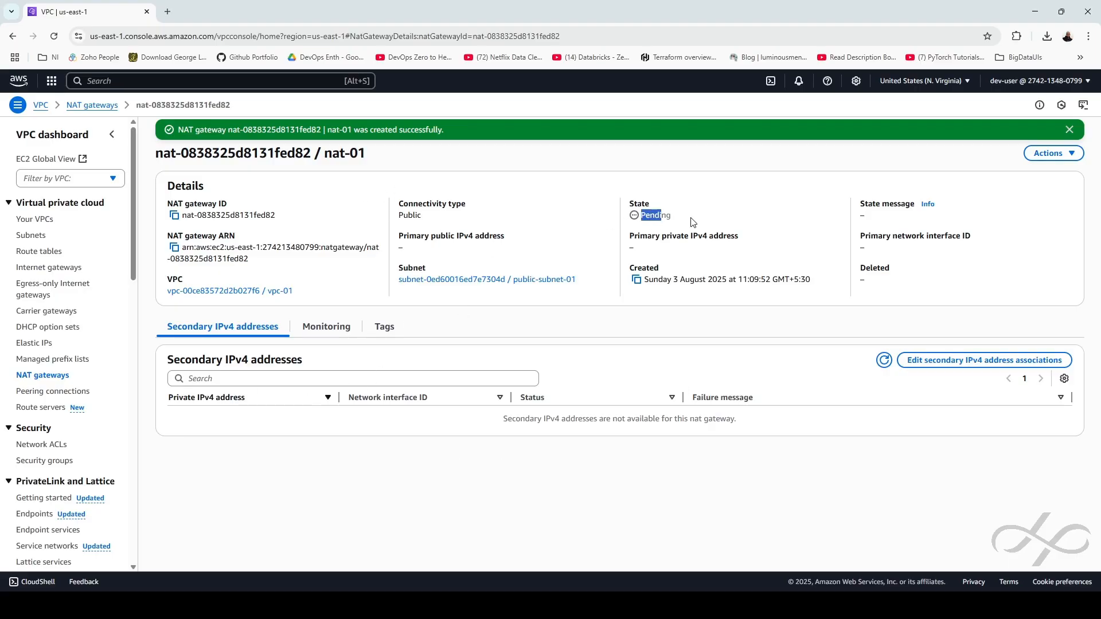
click(1068, 132)
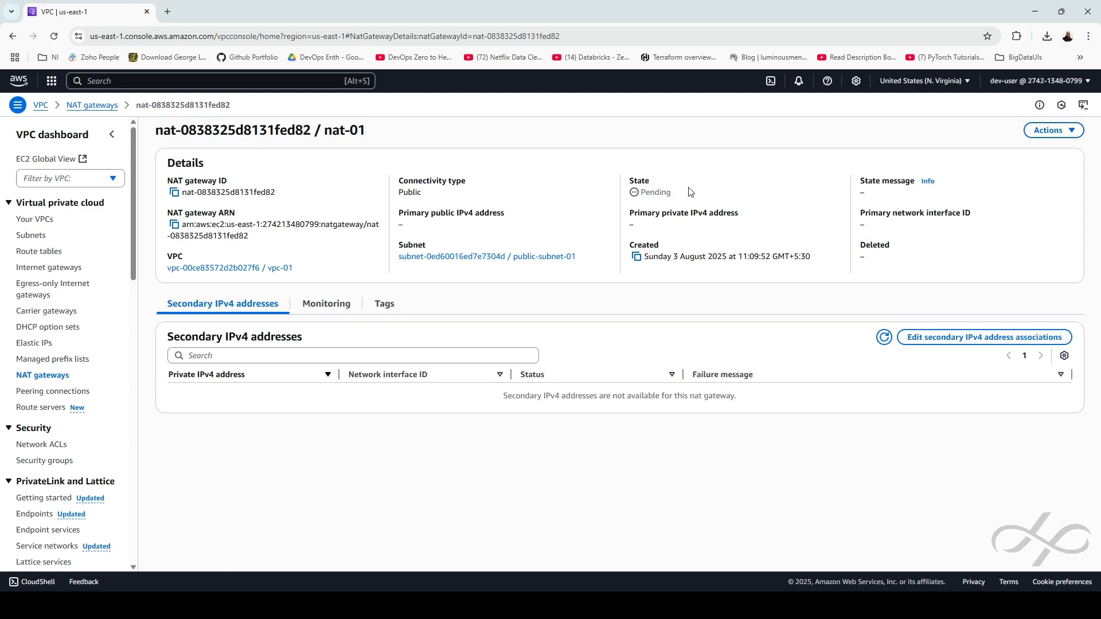
drag(691, 192, 615, 200)
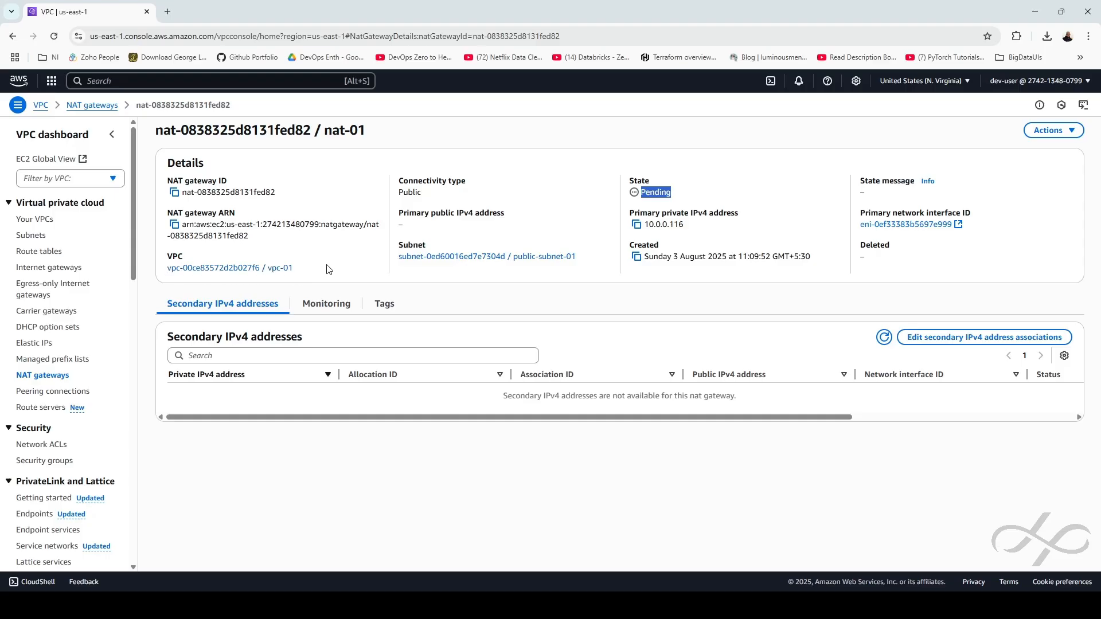
click(31, 219)
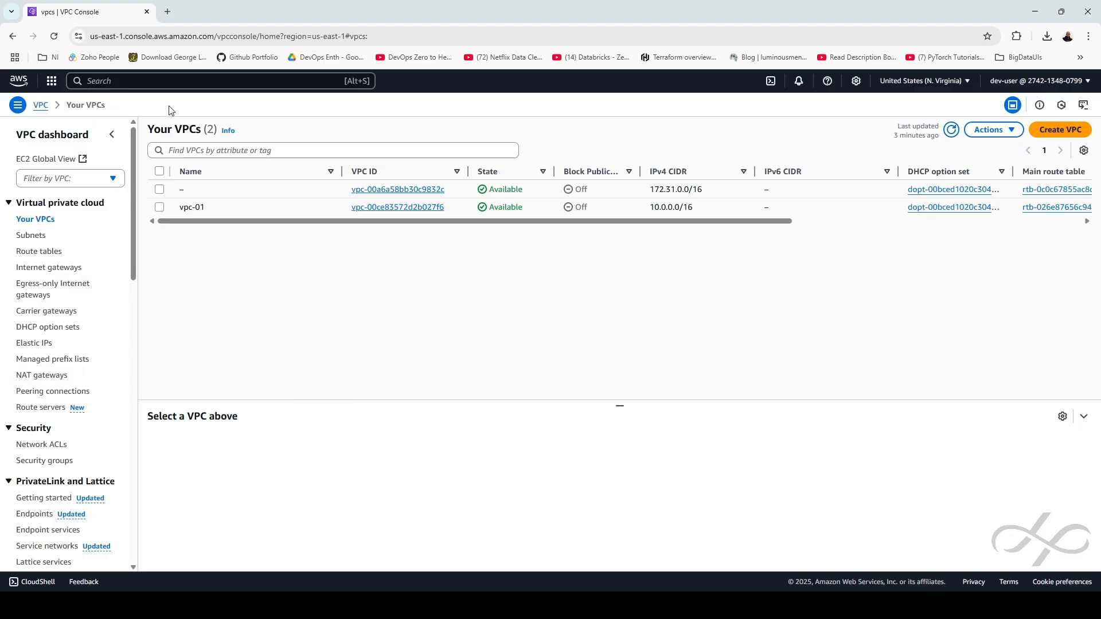
key(ctrl)
Open the EC2 console in a new console tab by searching 'ec2'
ctrl+click(20, 85)
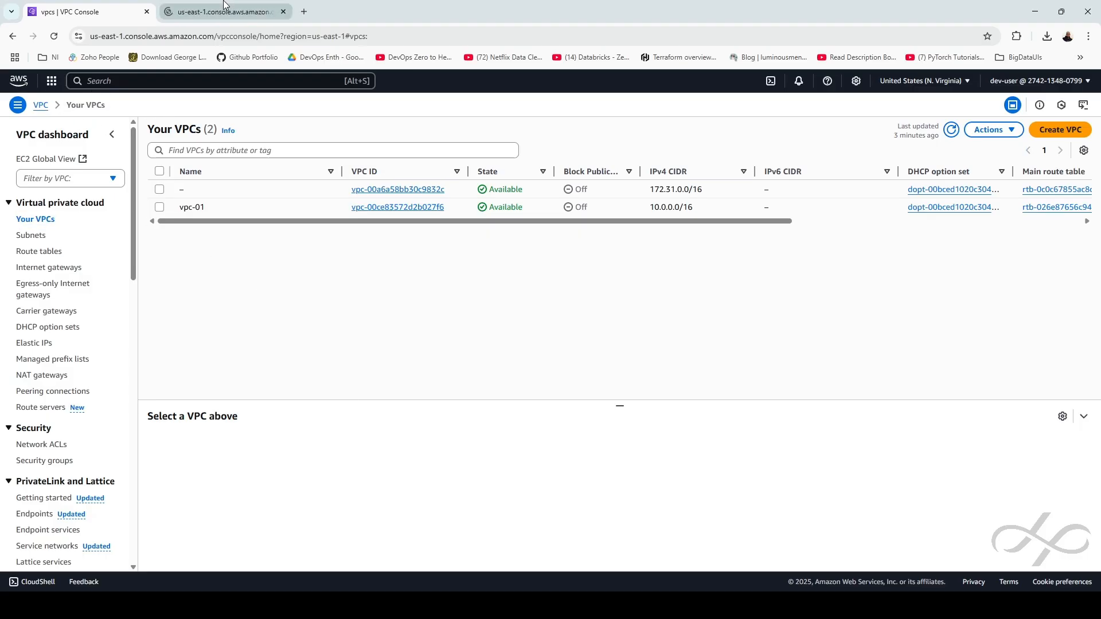
click(221, 11)
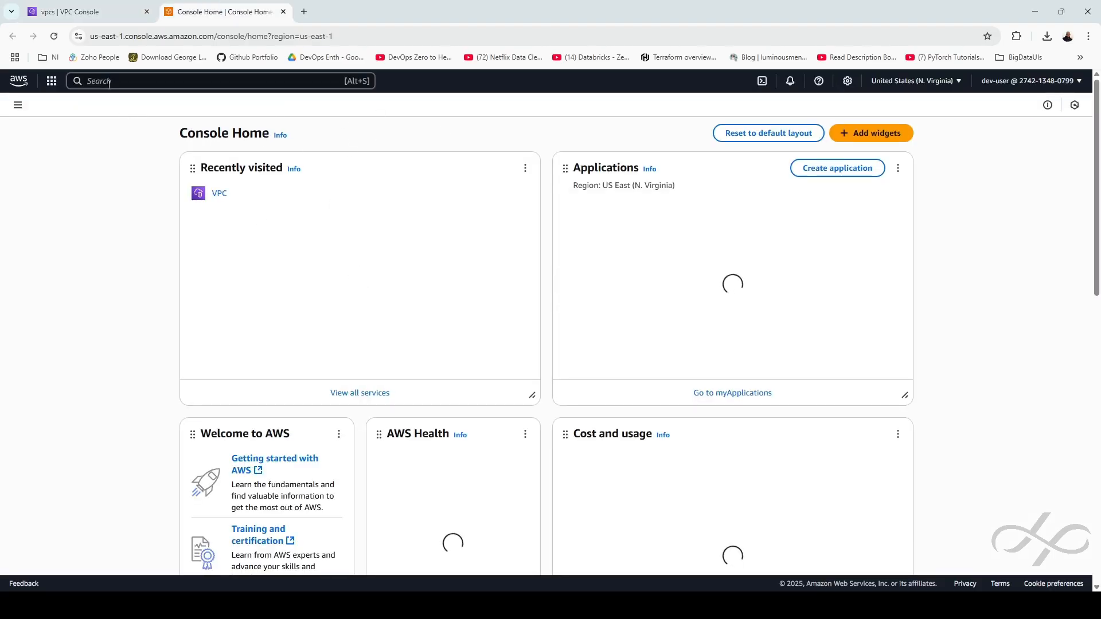
click(108, 81)
text(ec2)
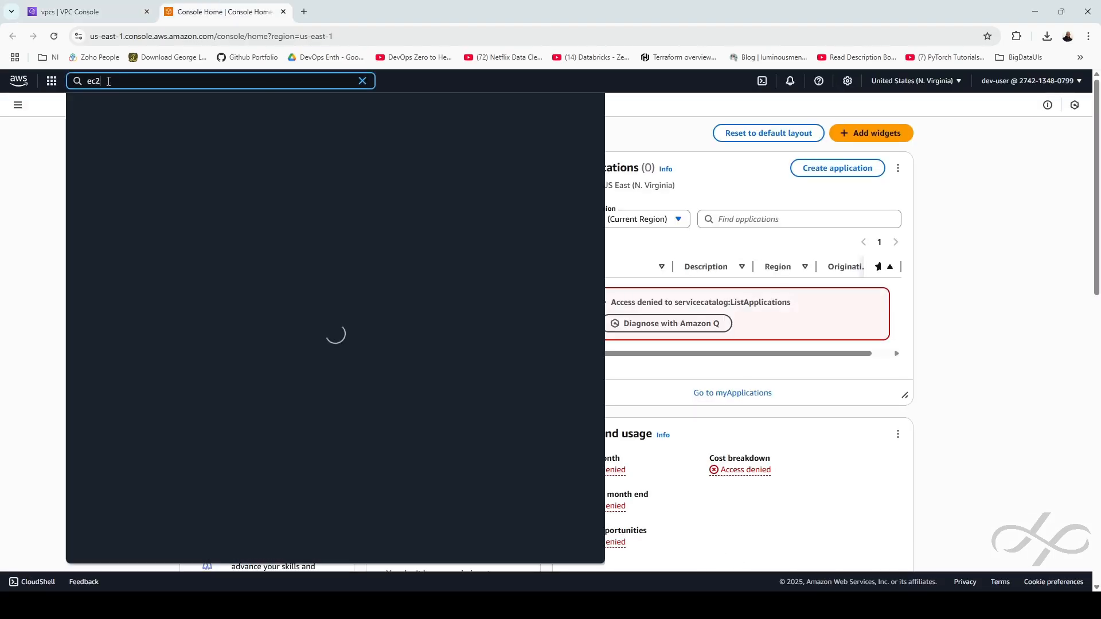
click(259, 145)
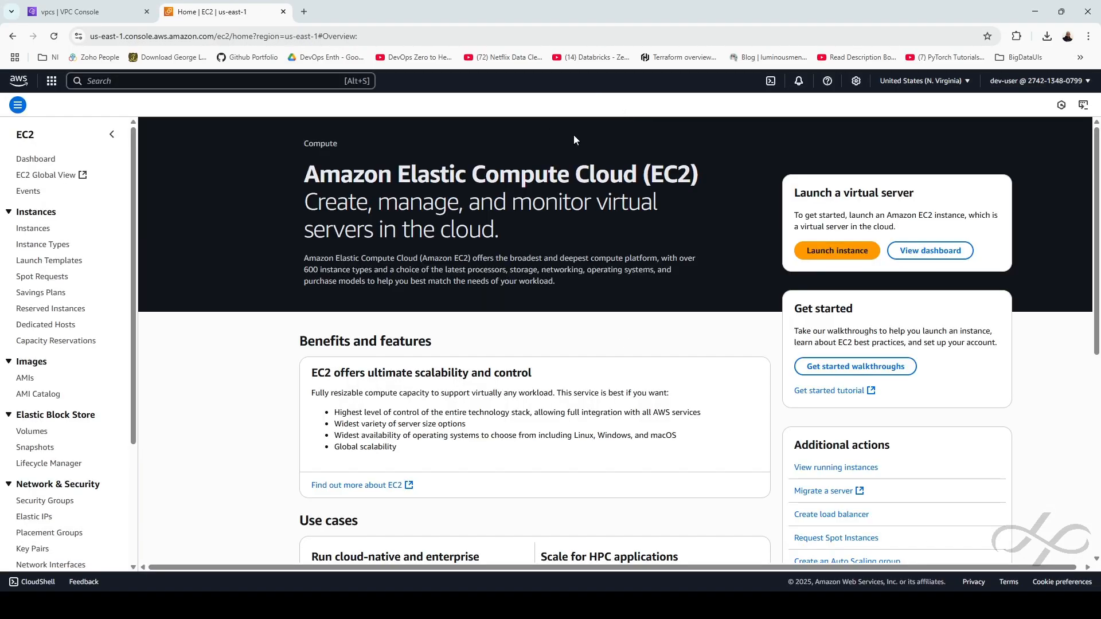
Start launching an instance named vm-01 with the Ubuntu Server 24.04 LTS image
click(835, 253)
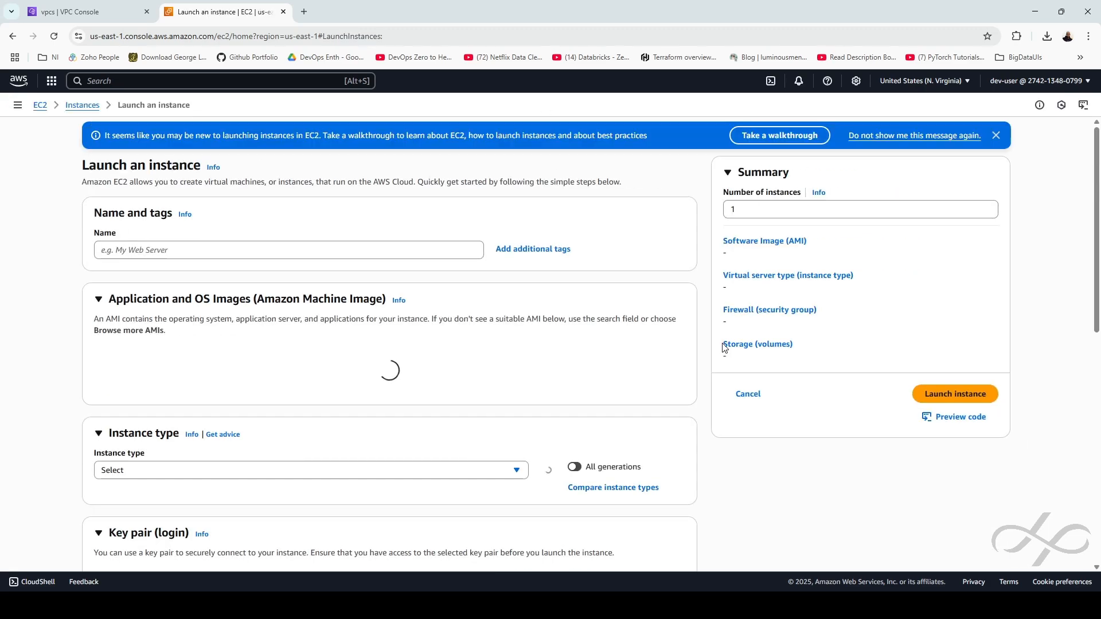
click(203, 250)
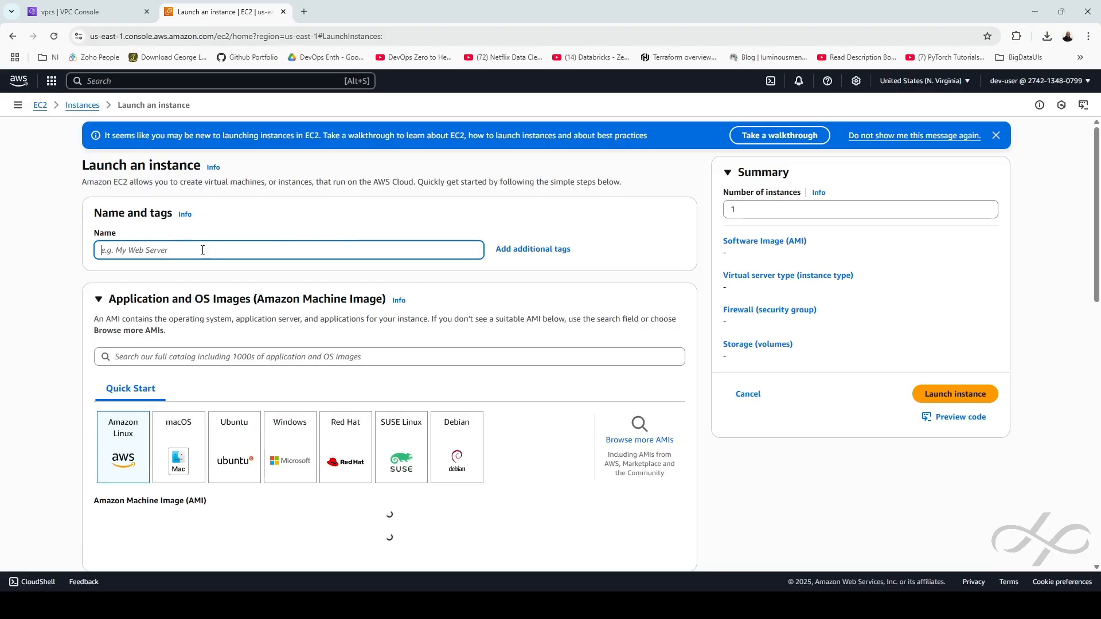
text(vm-01)
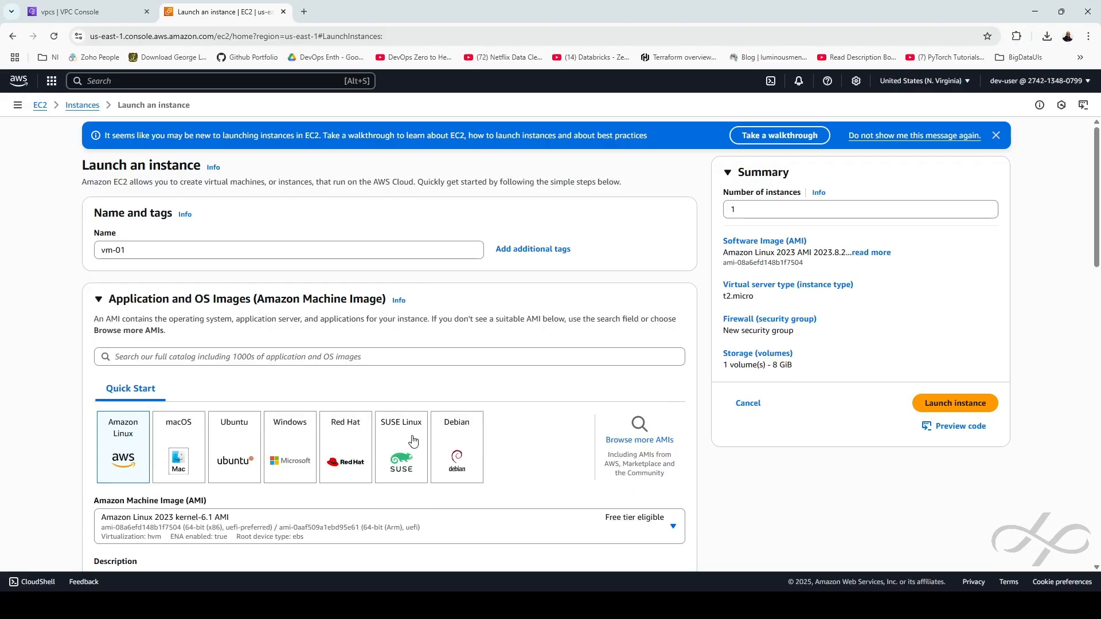
click(243, 454)
scroll(494, 419, down, 4)
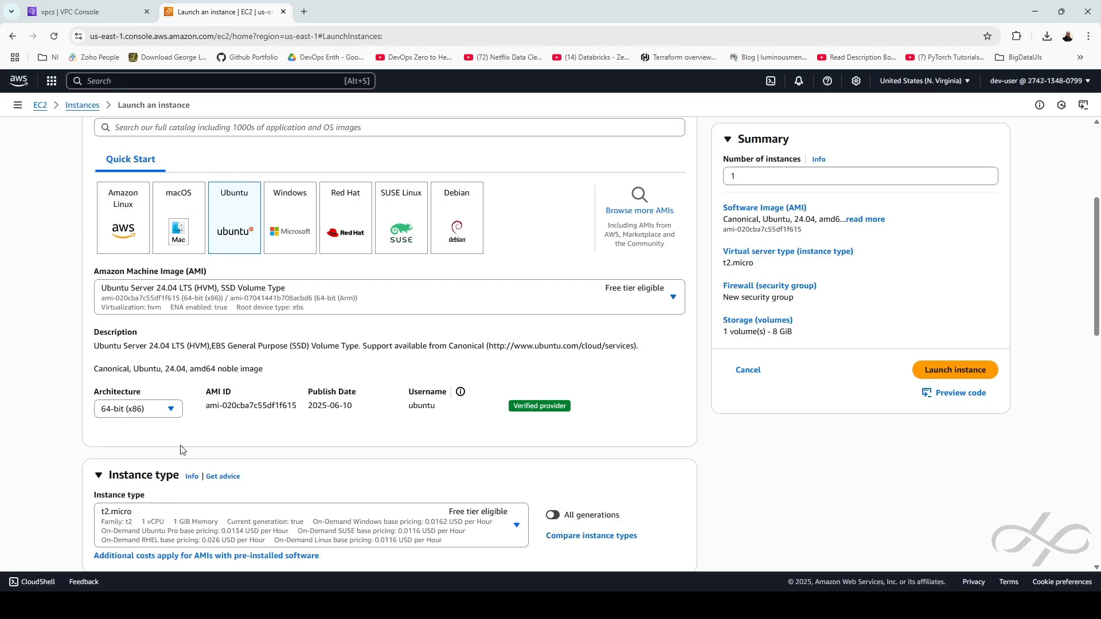
scroll(222, 447, down, 2)
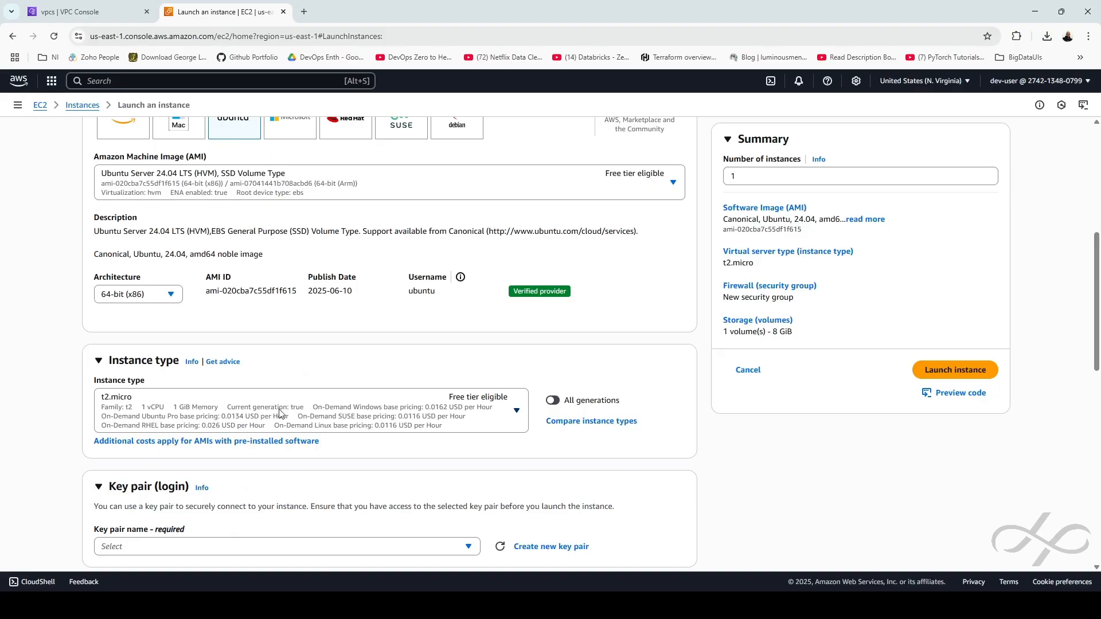
scroll(323, 414, down, 2)
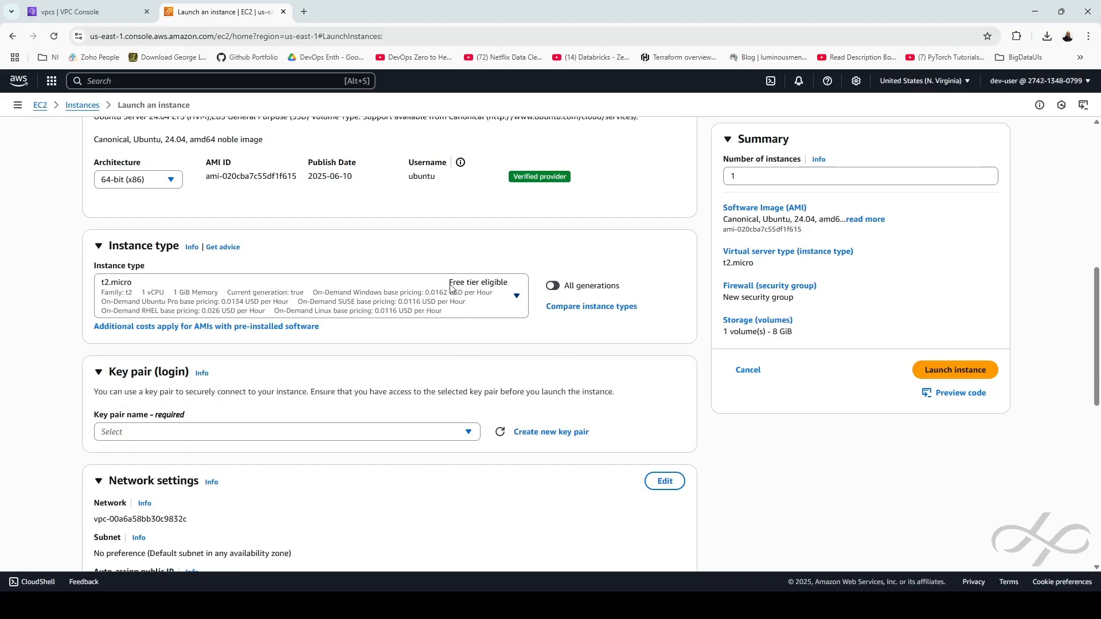
scroll(367, 401, down, 1)
Select aws-web-server-key as the instance's login key pair
click(354, 376)
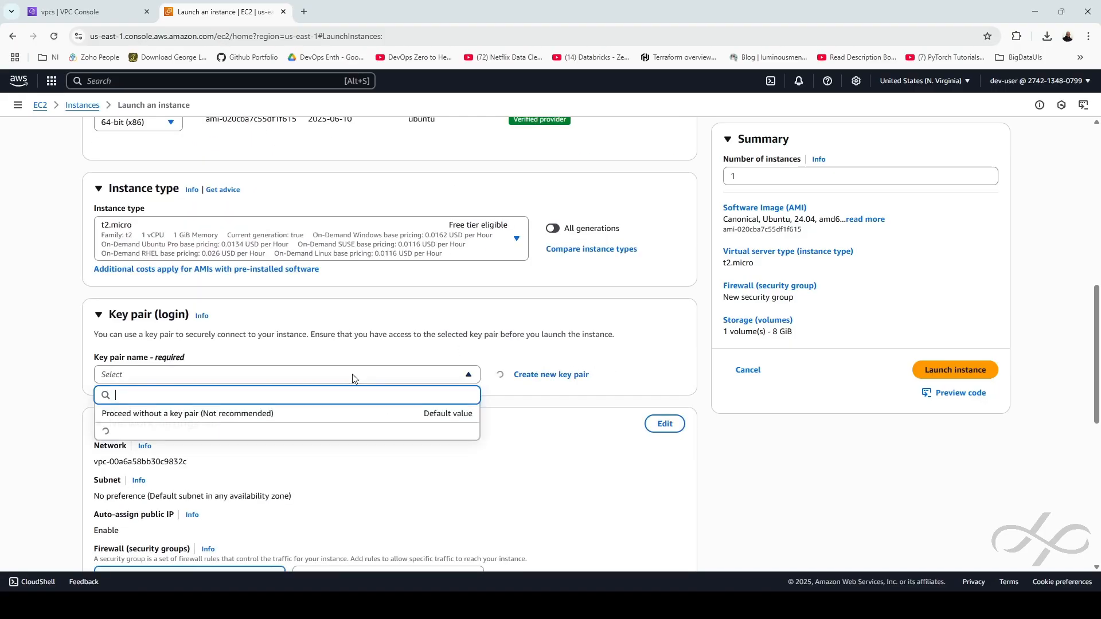
click(117, 466)
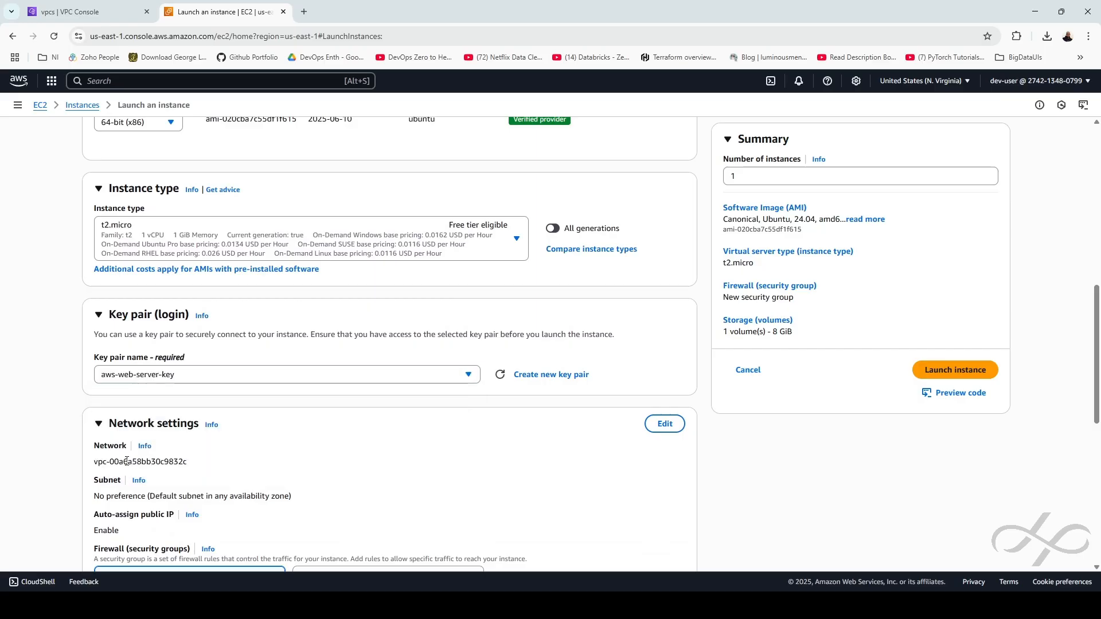
scroll(415, 447, down, 3)
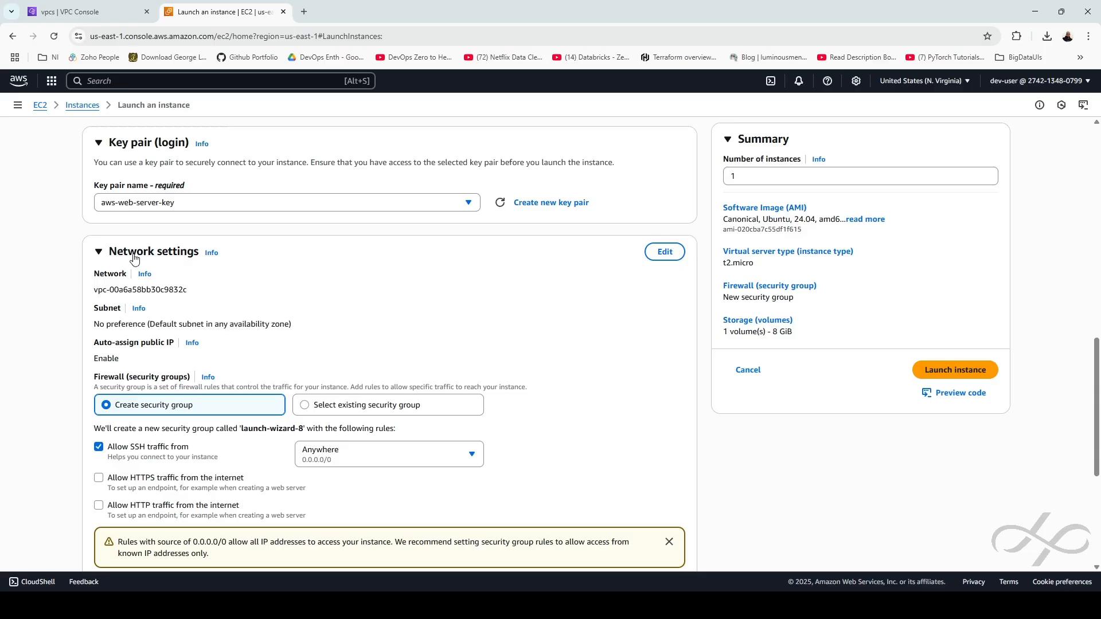
drag(95, 291, 210, 296)
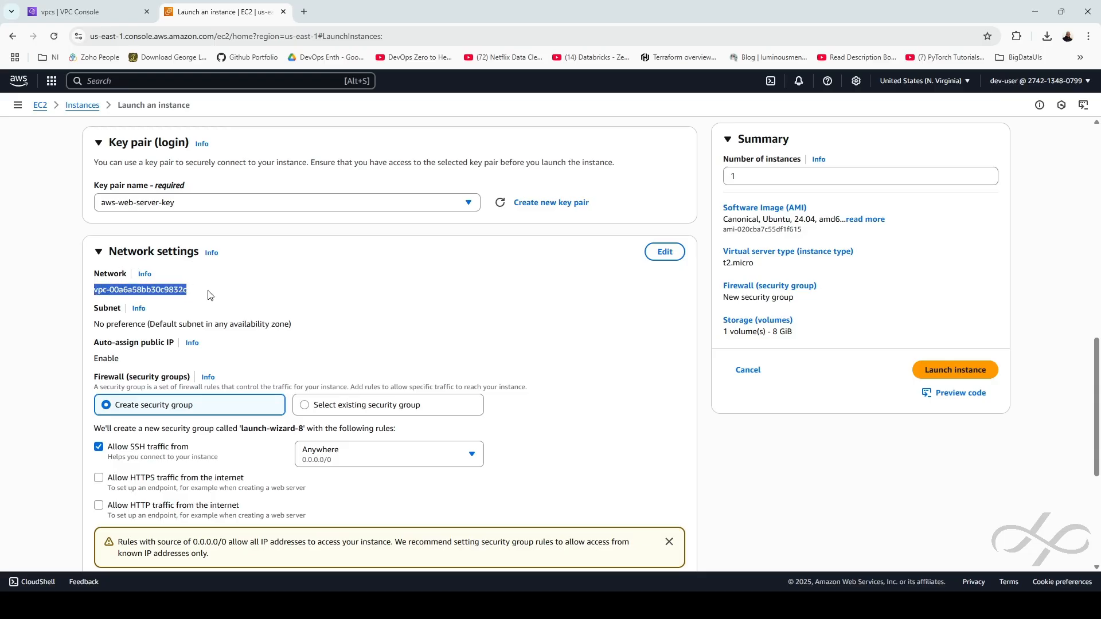
Set the network to vpc-01, subnet public-subnet-01, with auto-assign public IP enabled
click(664, 253)
click(318, 299)
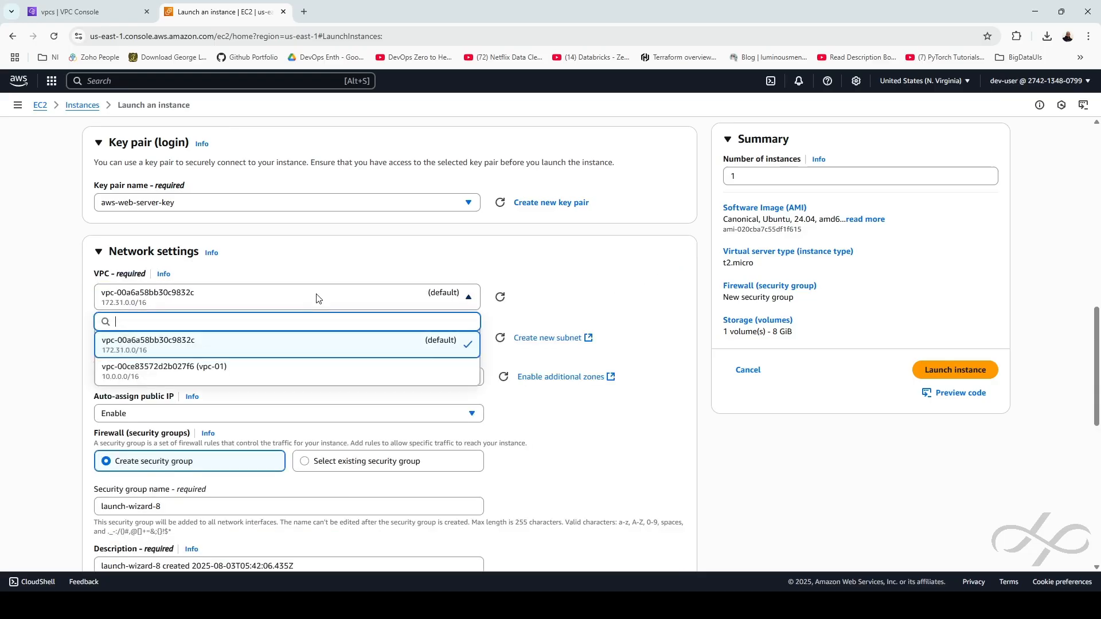
click(195, 372)
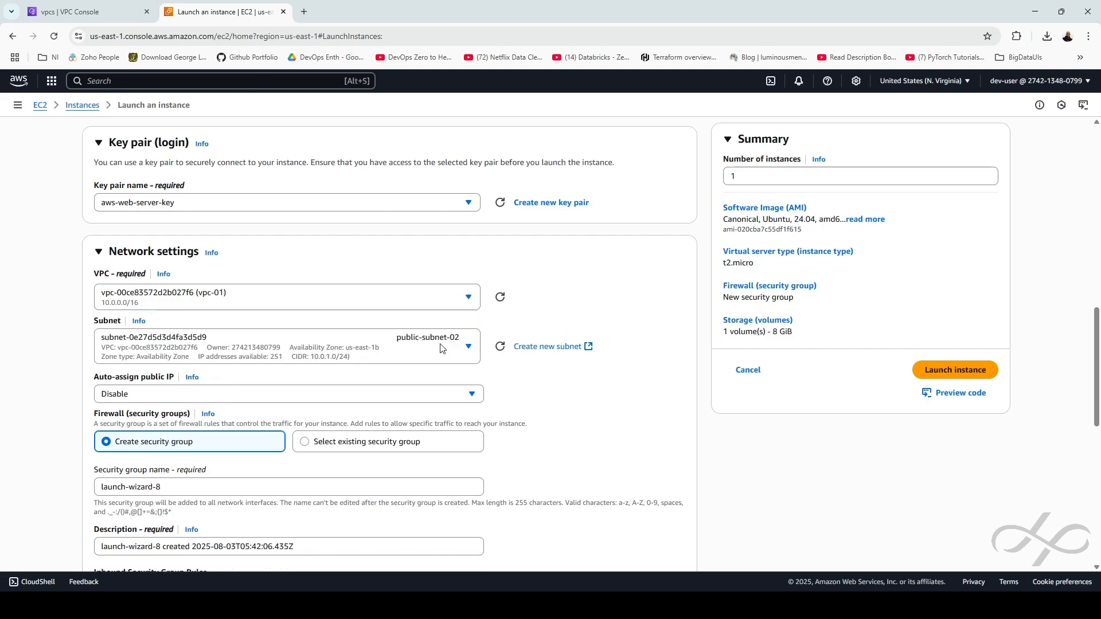
scroll(543, 360, down, 2)
click(380, 238)
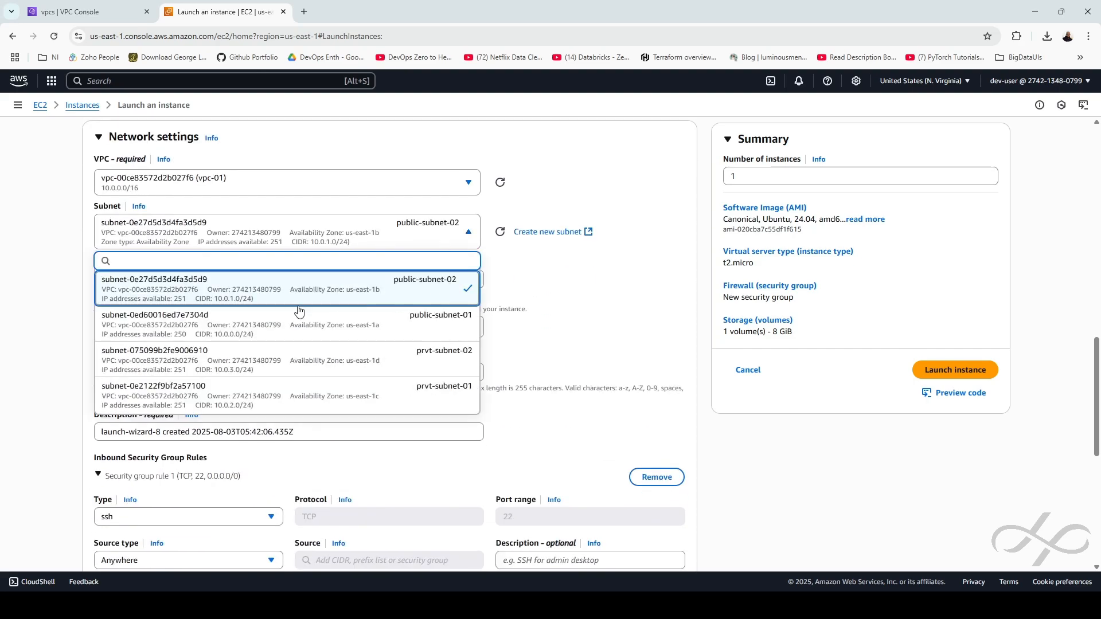
click(411, 320)
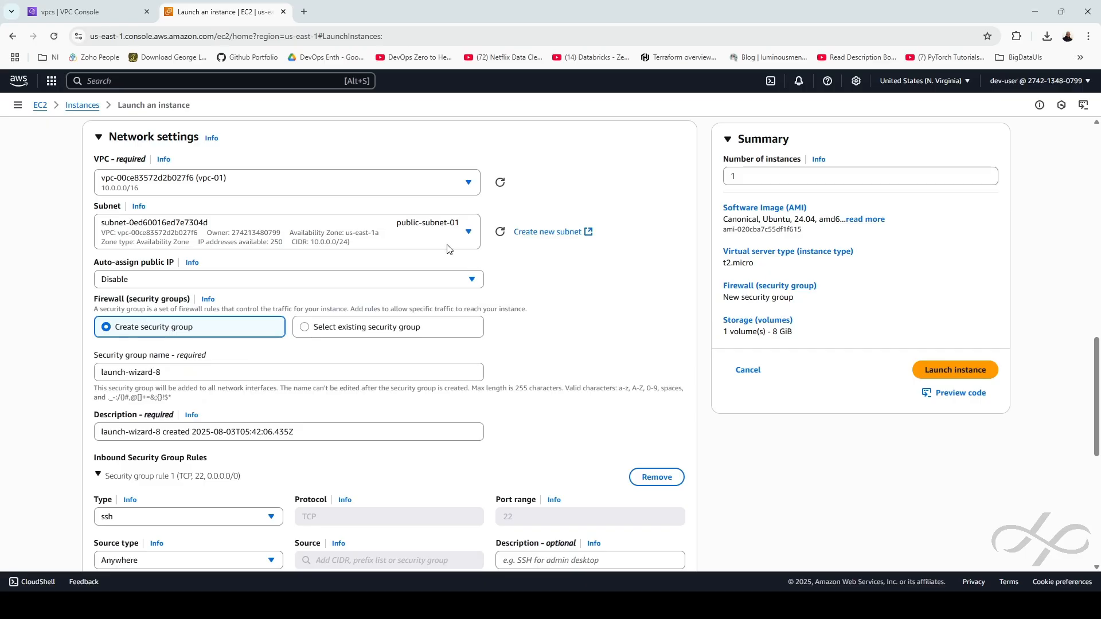
click(161, 285)
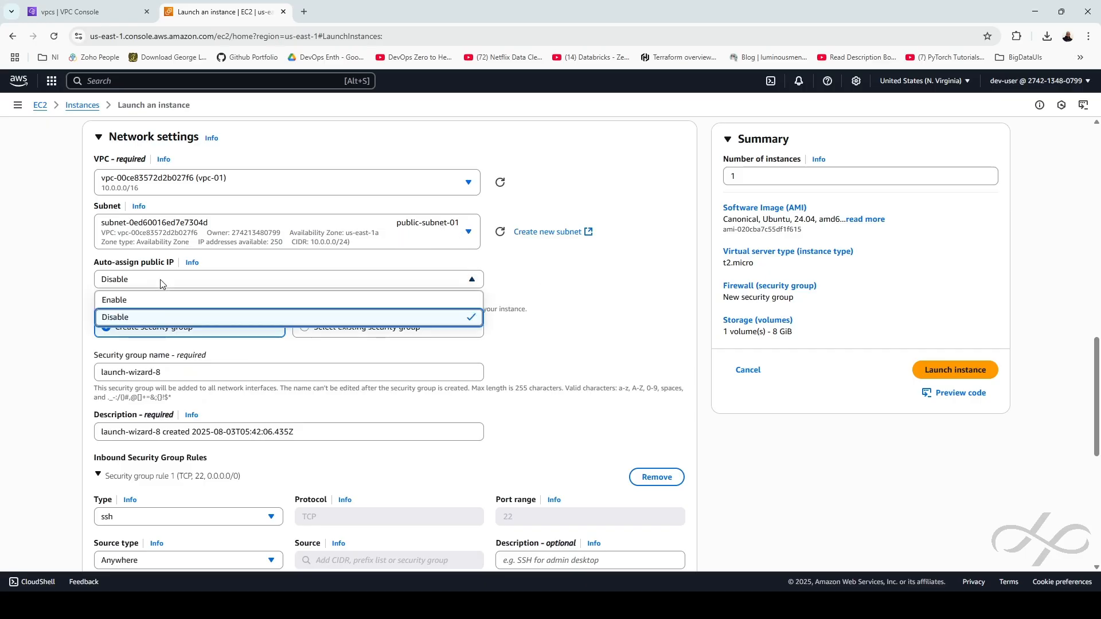
click(127, 302)
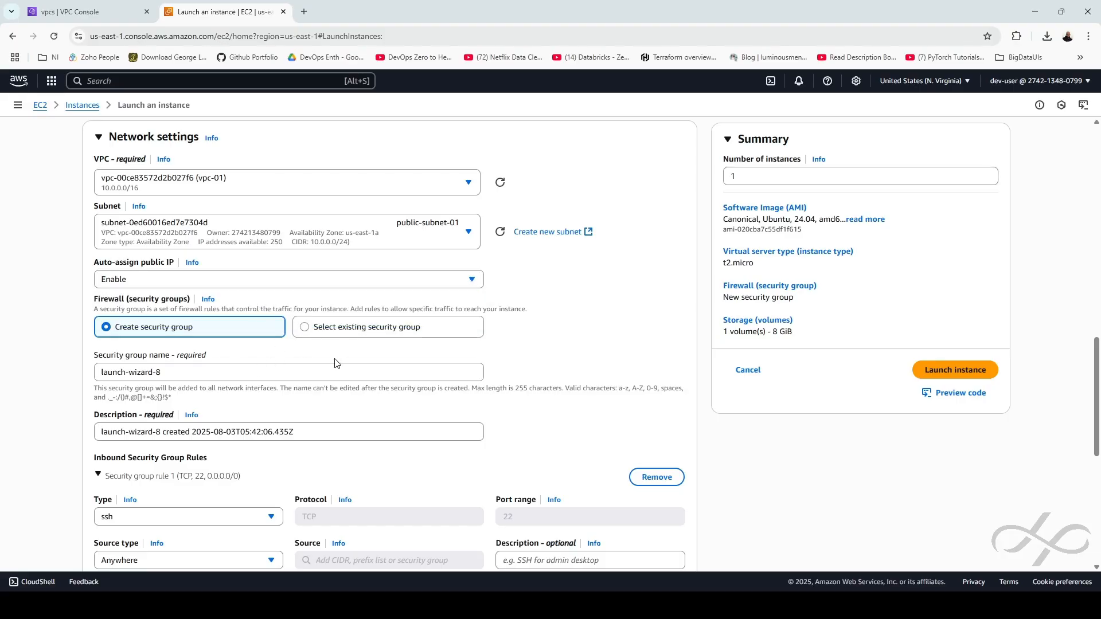
scroll(239, 359, down, 3)
Rename the new security group and its description to 'all'
drag(169, 199, 64, 207)
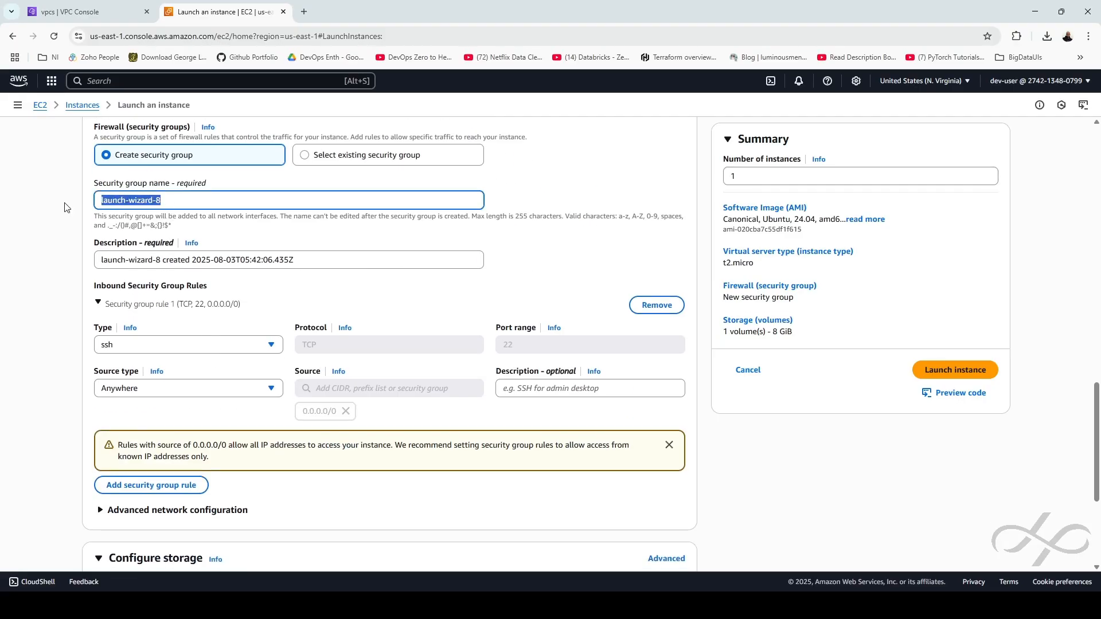
text(all-)
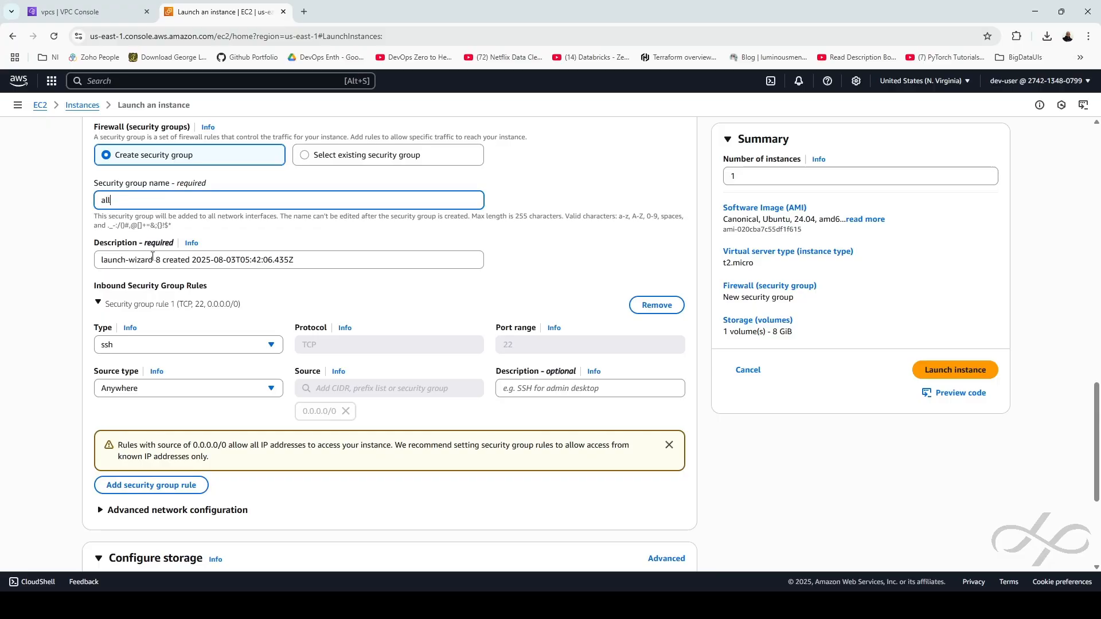
drag(161, 259, 83, 264)
text(all)
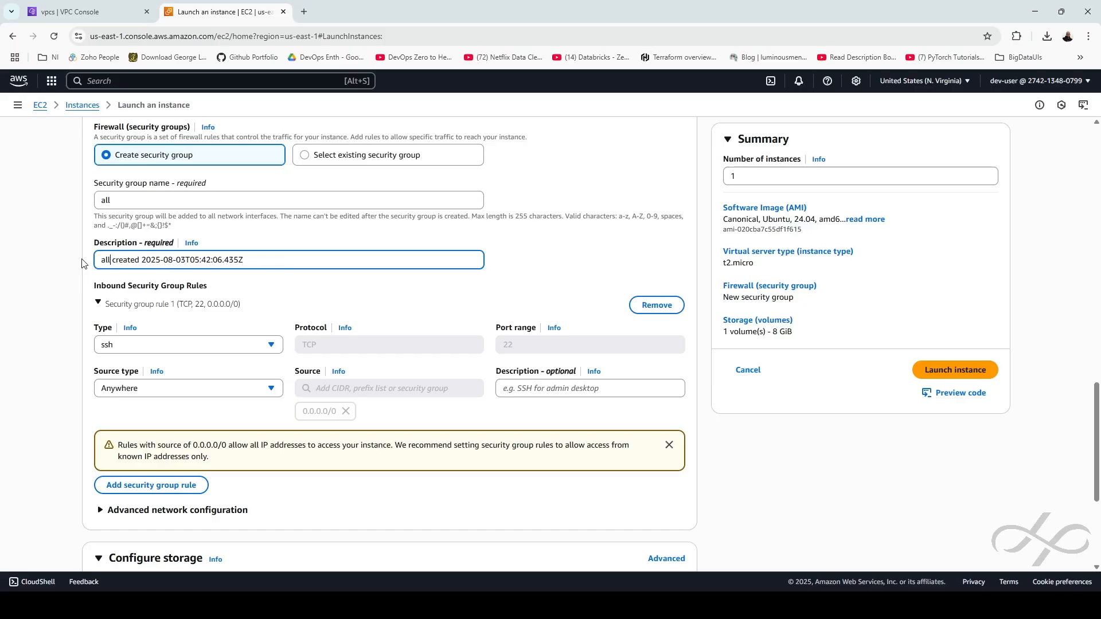
Add a second inbound rule allowing HTTP on port 80 from anywhere
click(146, 485)
scroll(195, 412, down, 1)
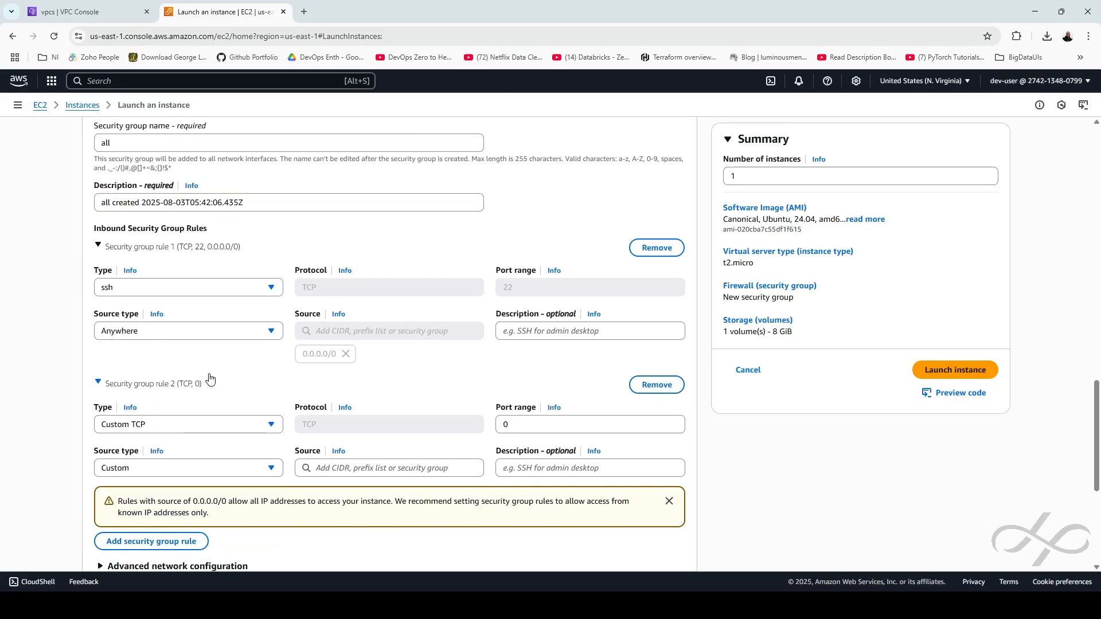
click(150, 428)
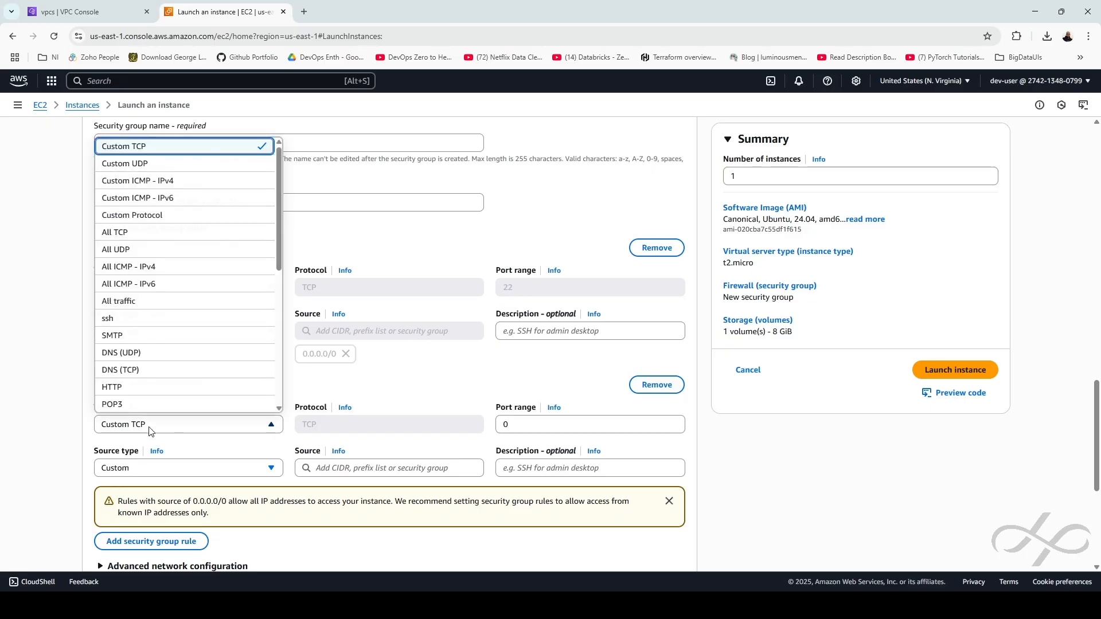
click(116, 388)
click(200, 469)
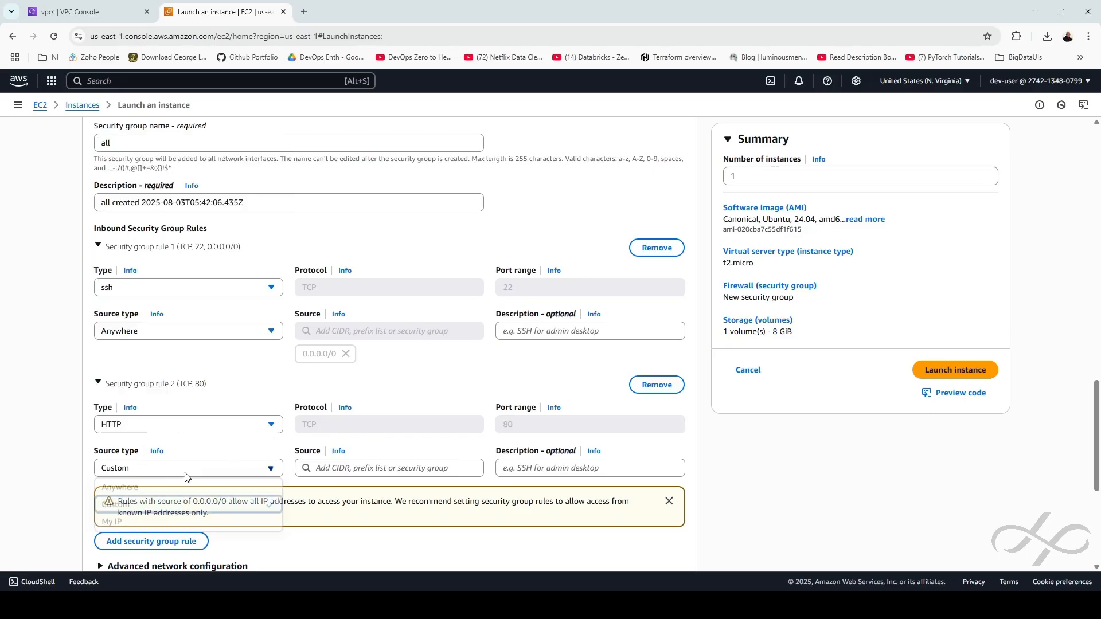
click(143, 491)
scroll(487, 402, down, 1)
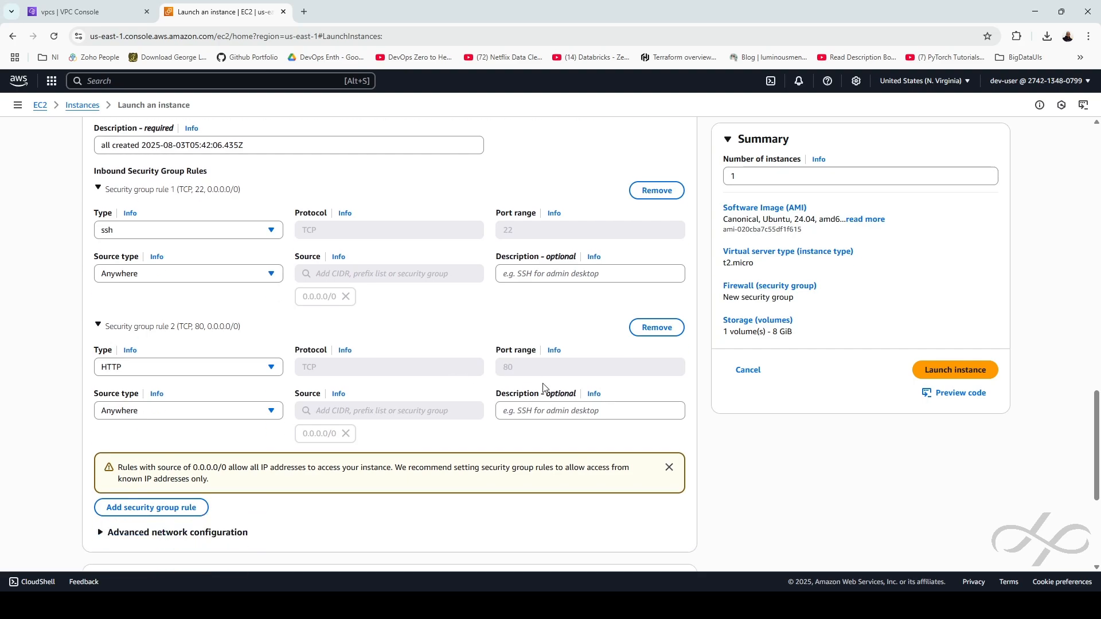
double_click(549, 376)
Launch the vm-01 instance with these settings
scroll(550, 376, down, 1)
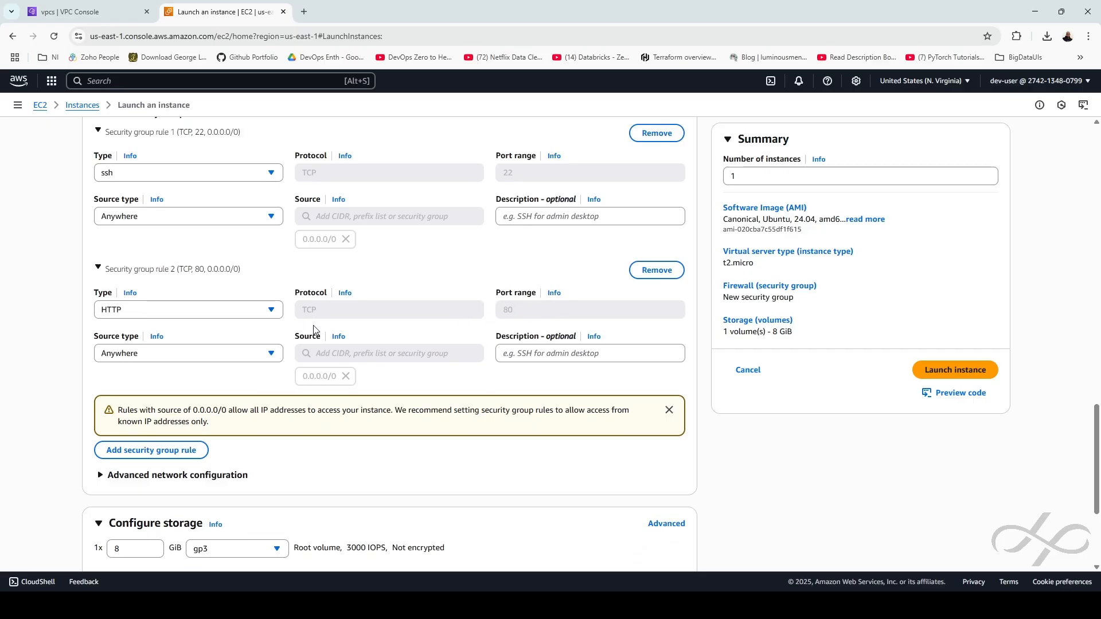
scroll(315, 331, down, 2)
scroll(319, 340, down, 2)
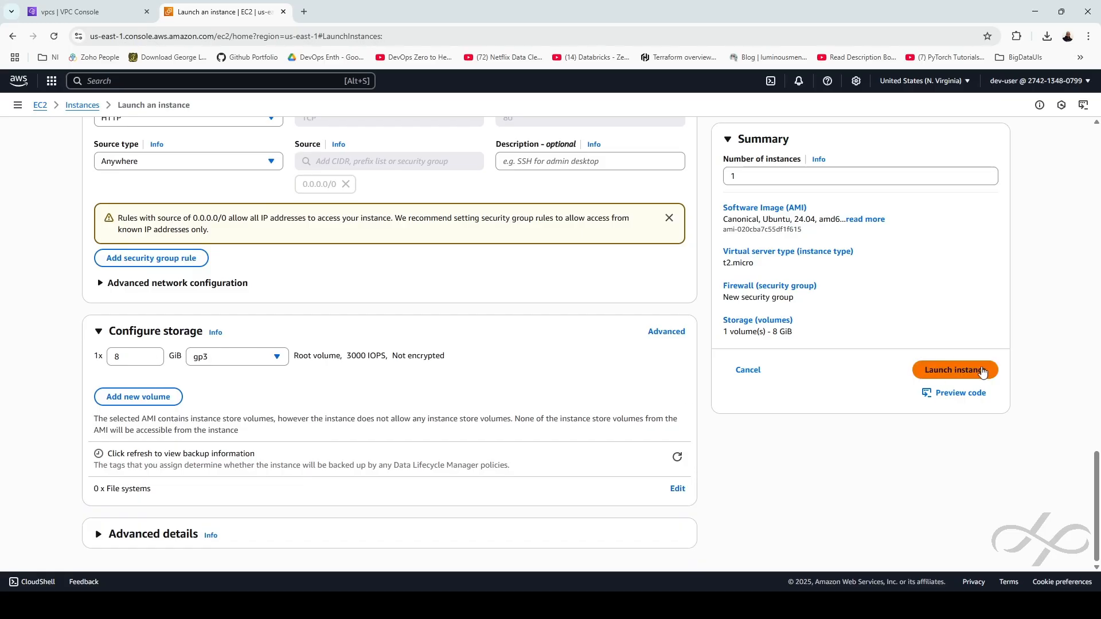
click(955, 373)
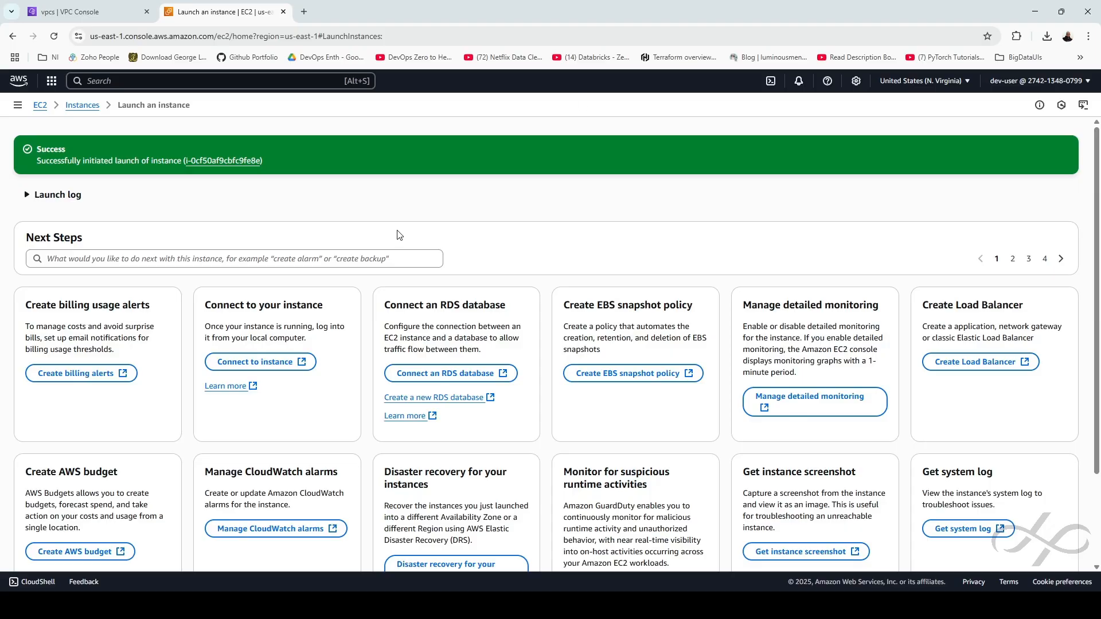
Open vm-01's instance details and start an EC2 Instance Connect session as ubuntu
click(83, 106)
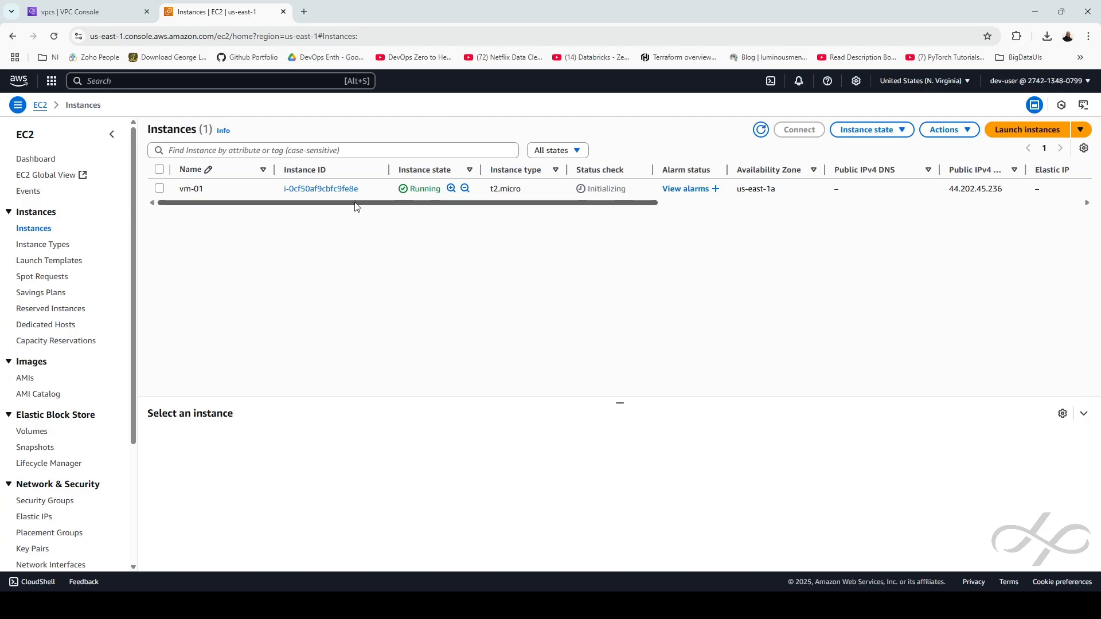
click(333, 189)
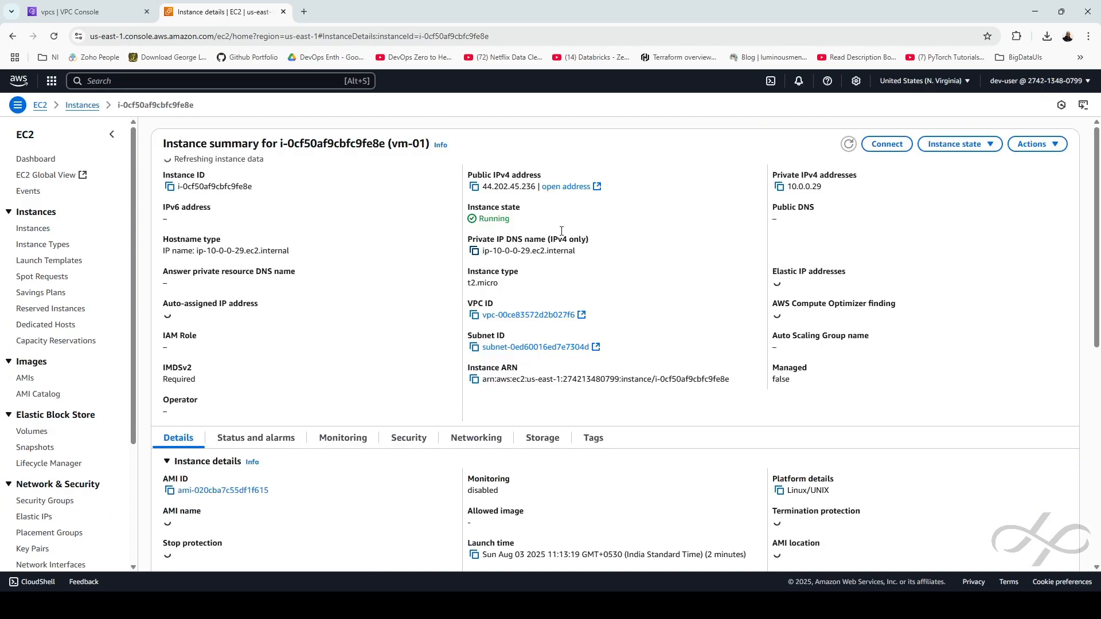
click(887, 144)
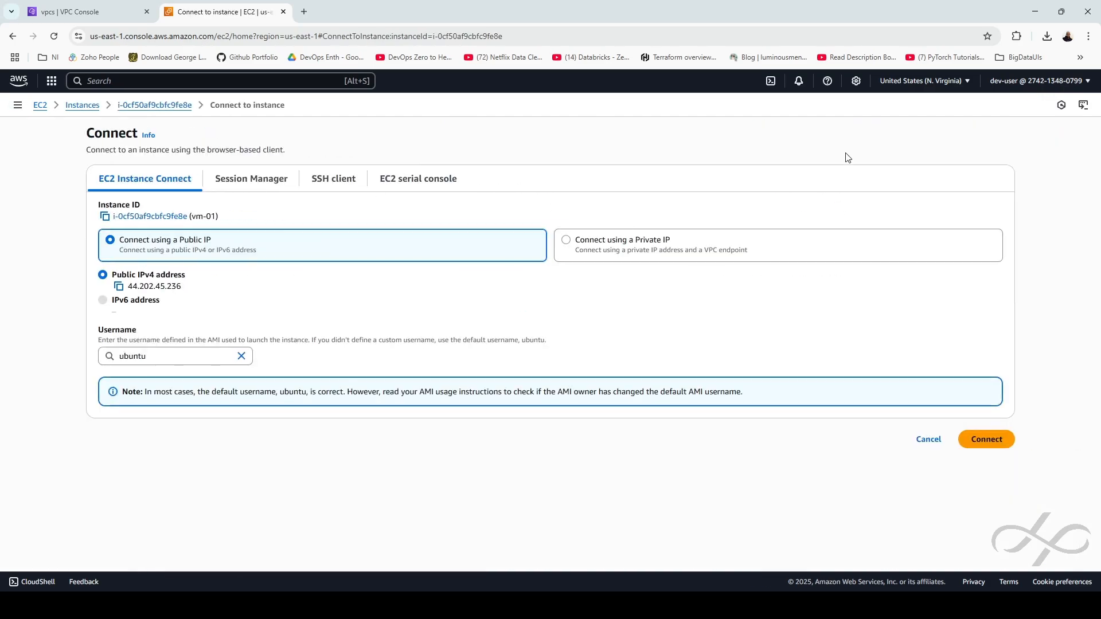
click(986, 439)
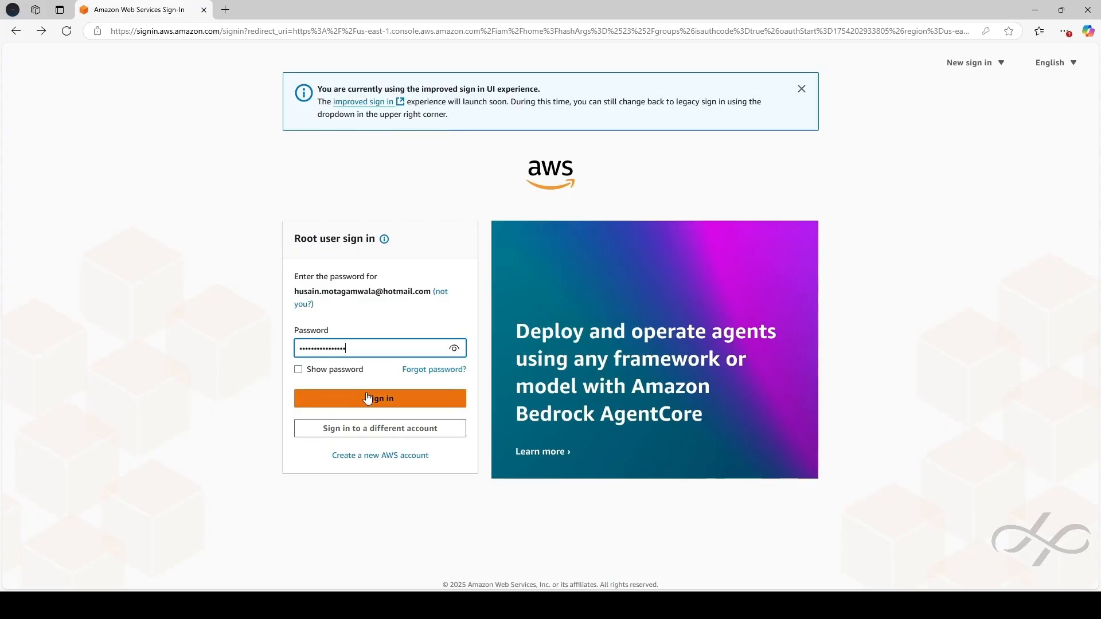
Sign back in as the root user with the account password and MFA code
click(369, 398)
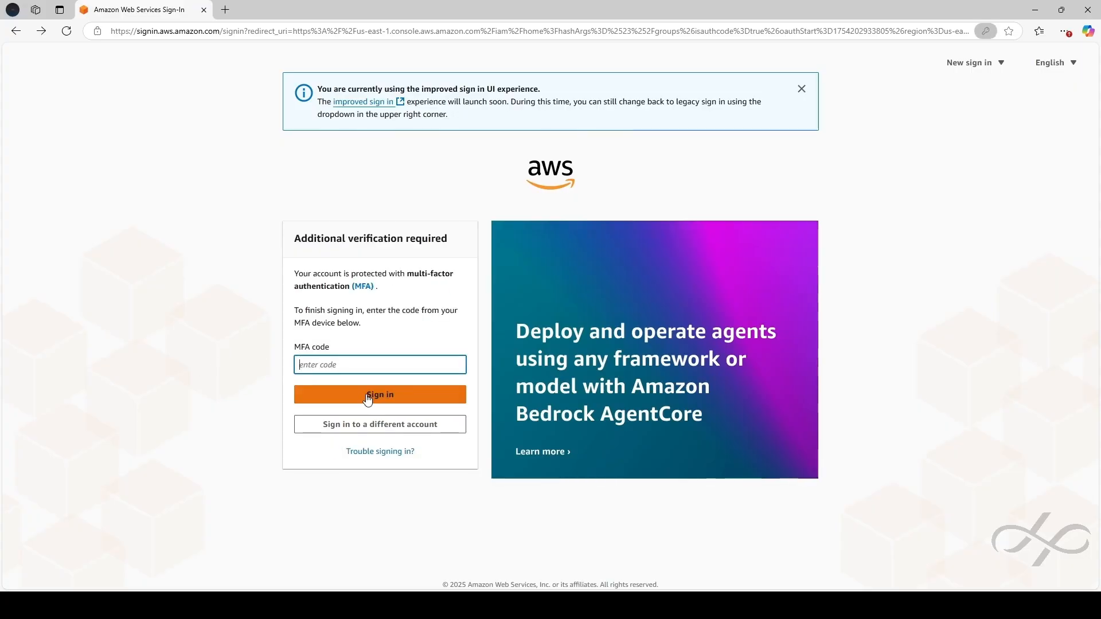
key(ctrl+v)
click(369, 398)
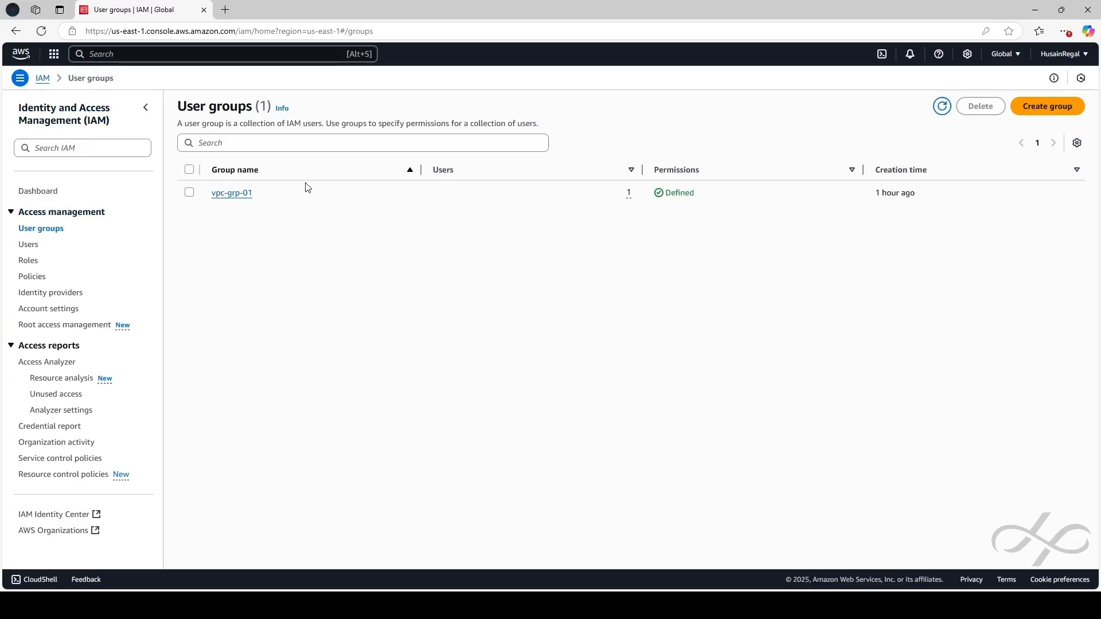
Search for the EC2InstanceConnect policy and attach it to the vpc-grp-01 group
click(232, 193)
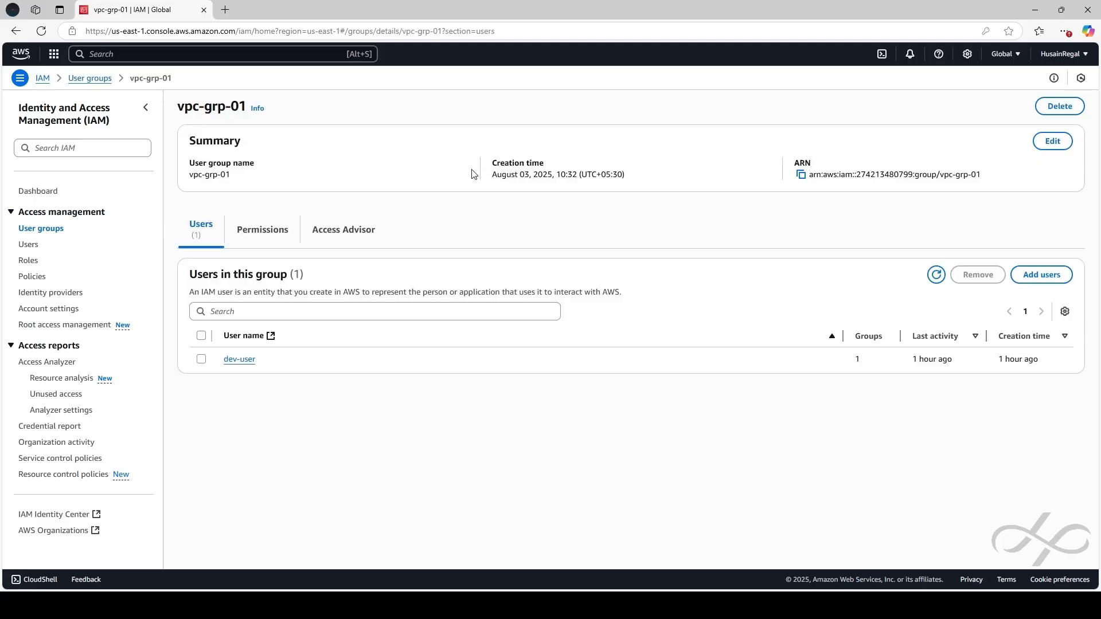
click(262, 231)
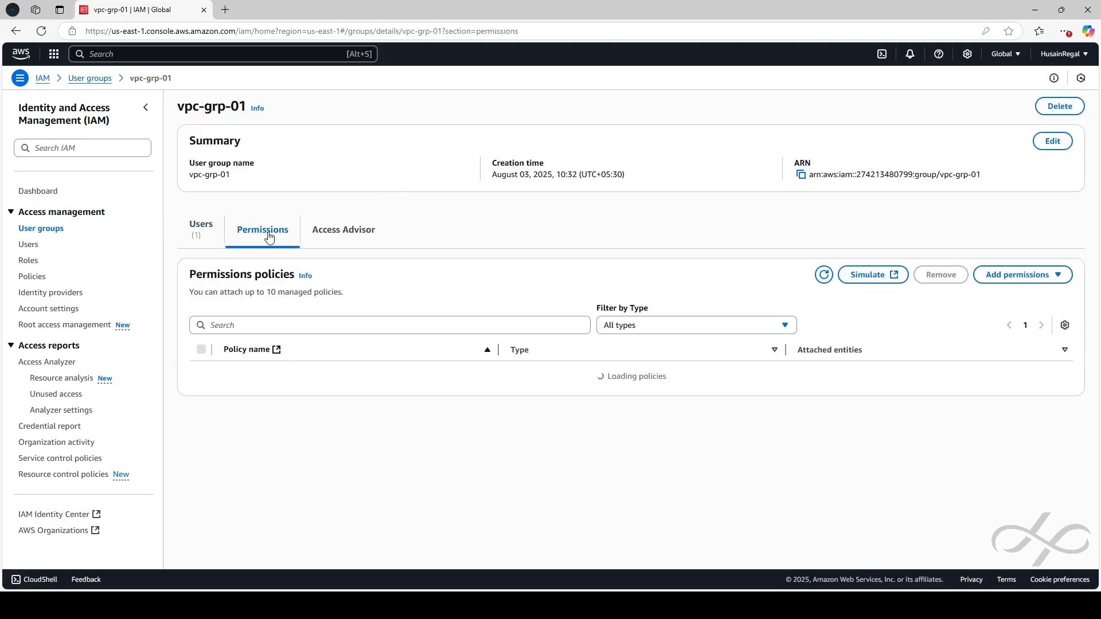
click(1038, 277)
click(1008, 294)
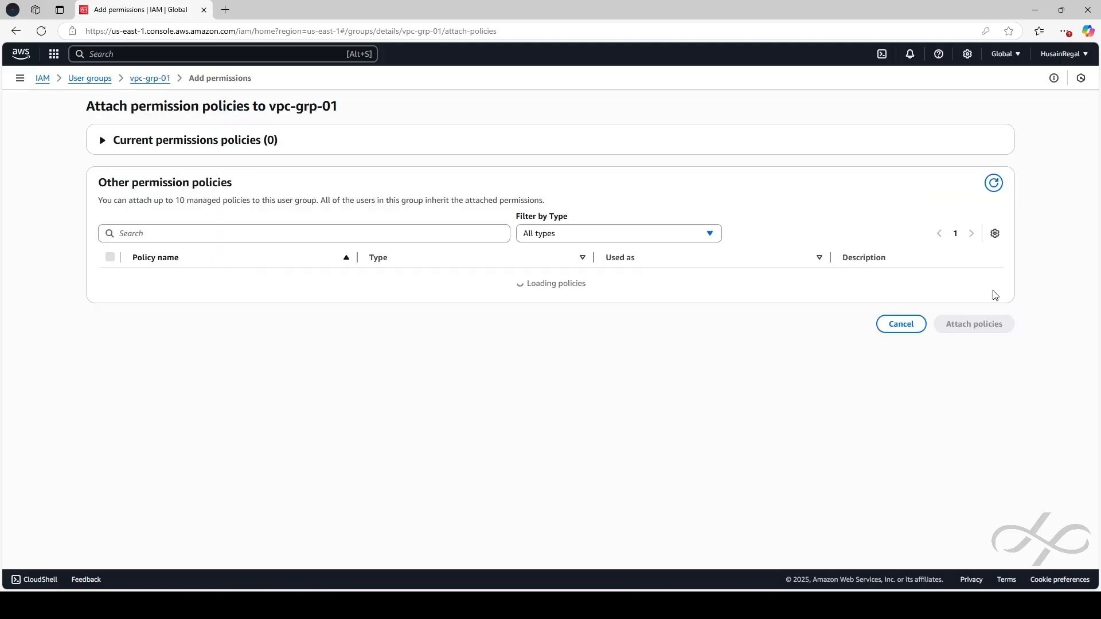
click(275, 235)
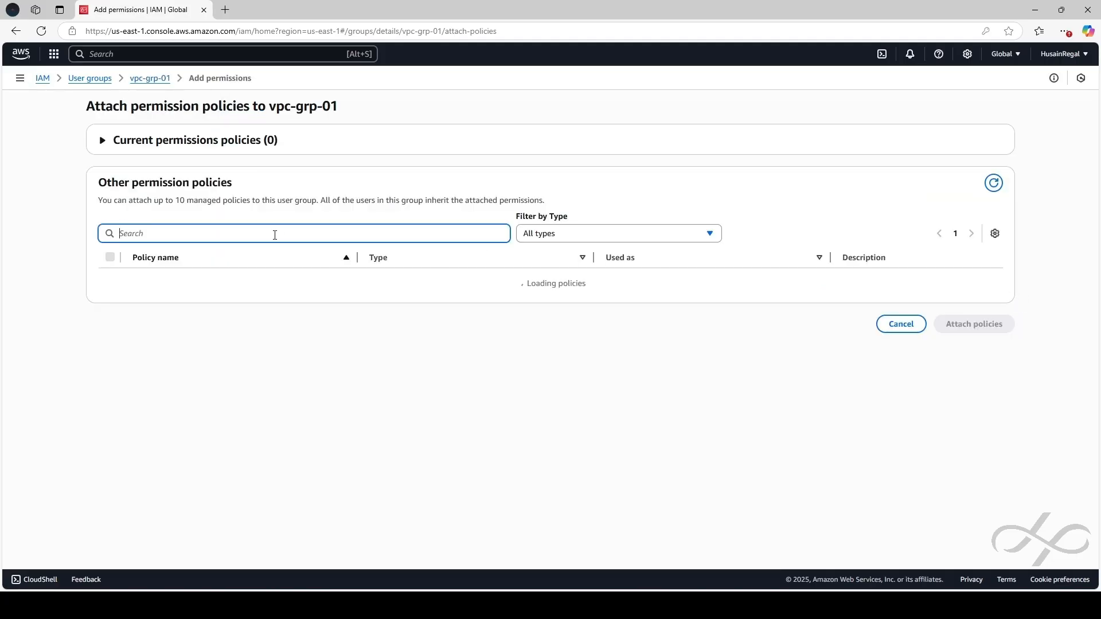
text(ec2instanceconnect)
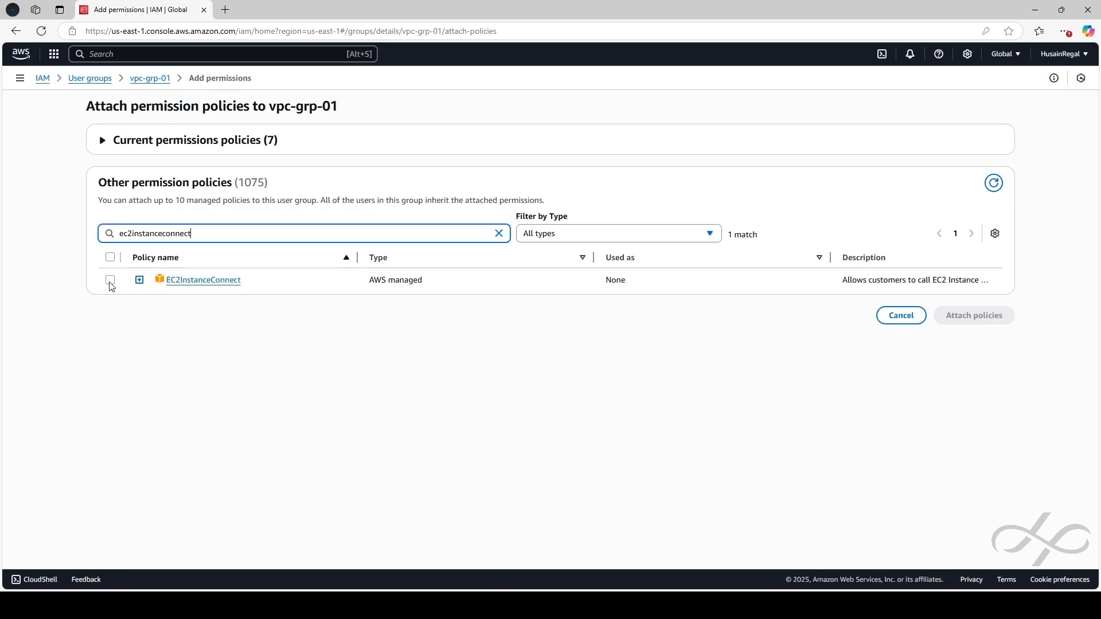
click(110, 281)
click(974, 320)
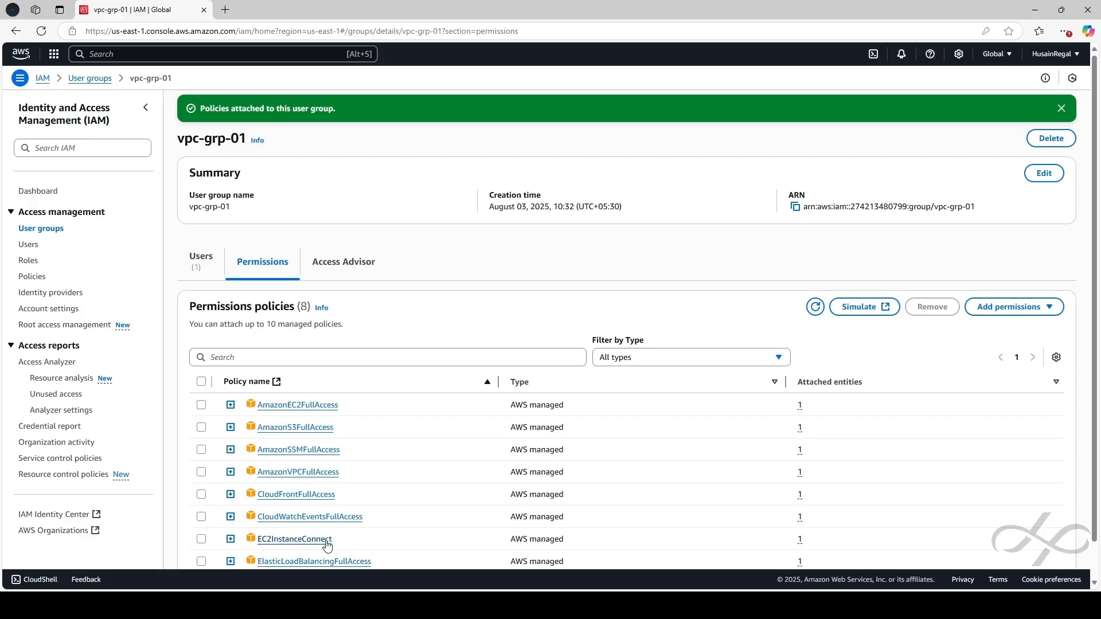
Reconnect to vm-01, become root with sudo -i, run apt update and install nginx
key(alt+Tab)
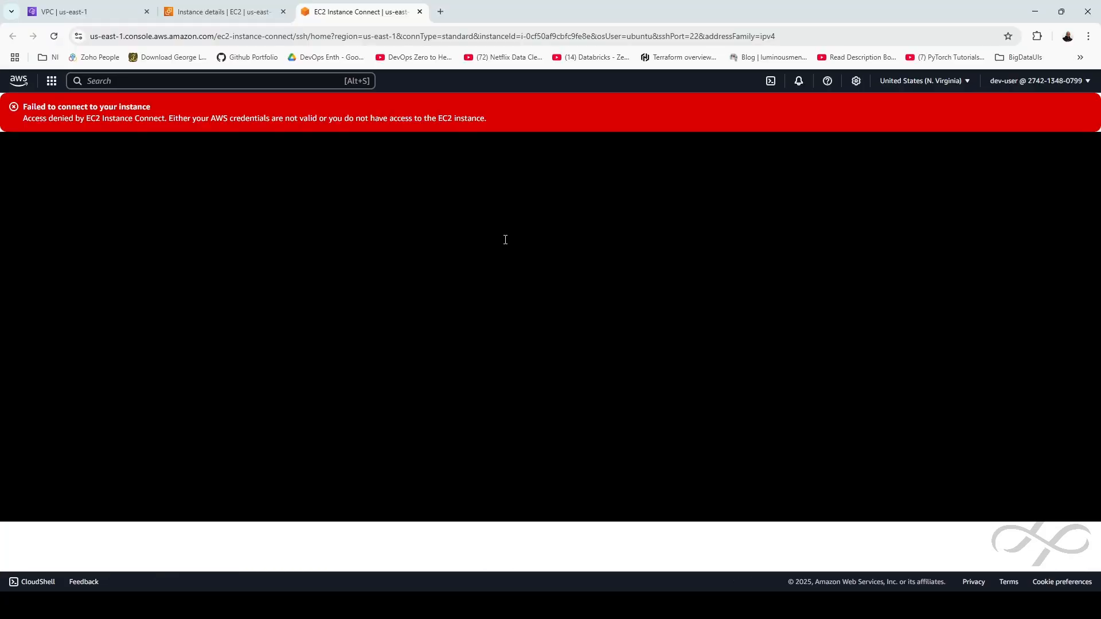
click(54, 36)
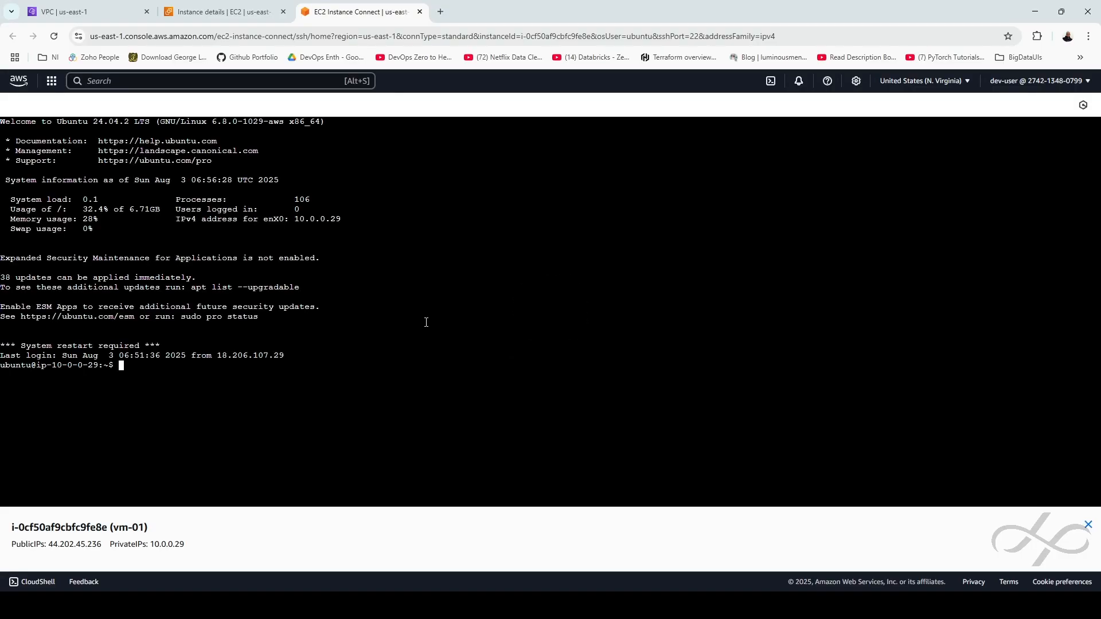
text(sudo -i)
key(Return)
text(ap)
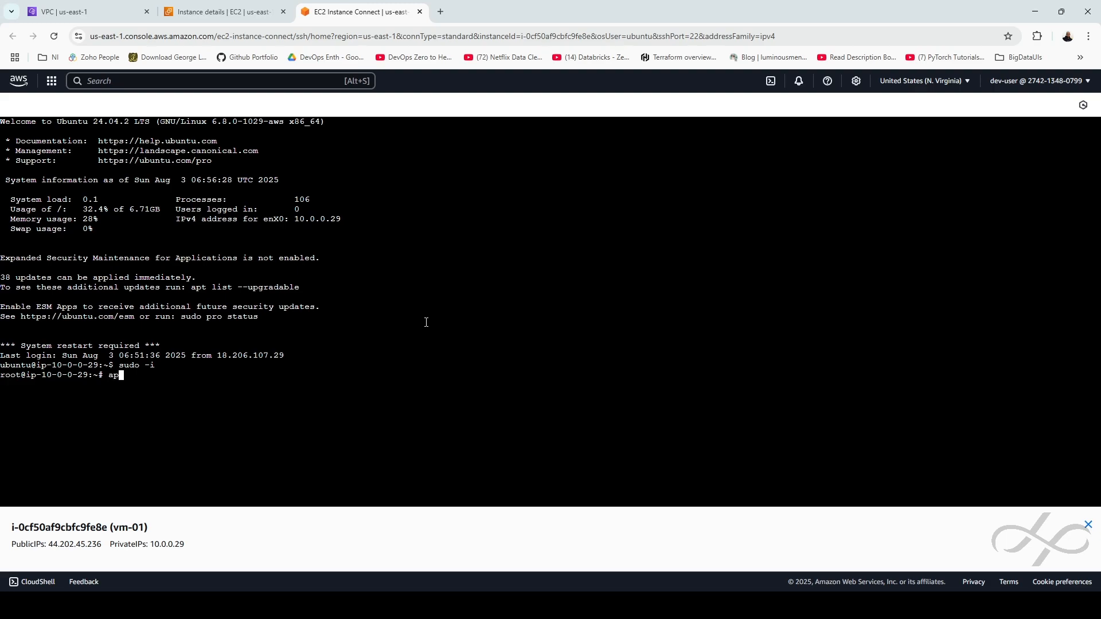
text(t update)
key(Return)
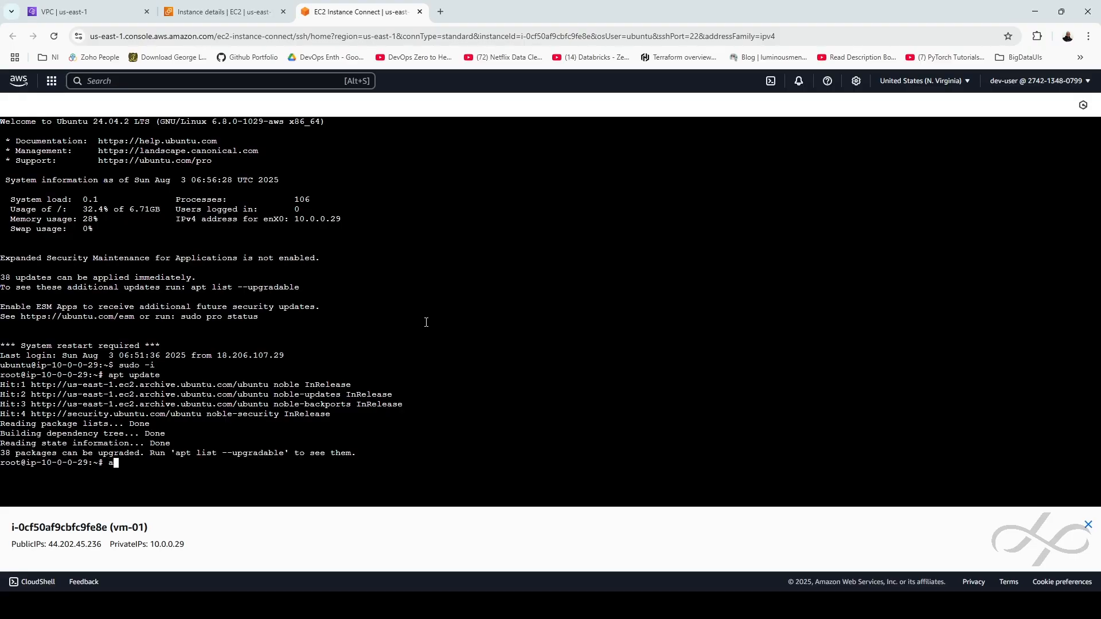
text(apt install nginx -y)
key(Return)
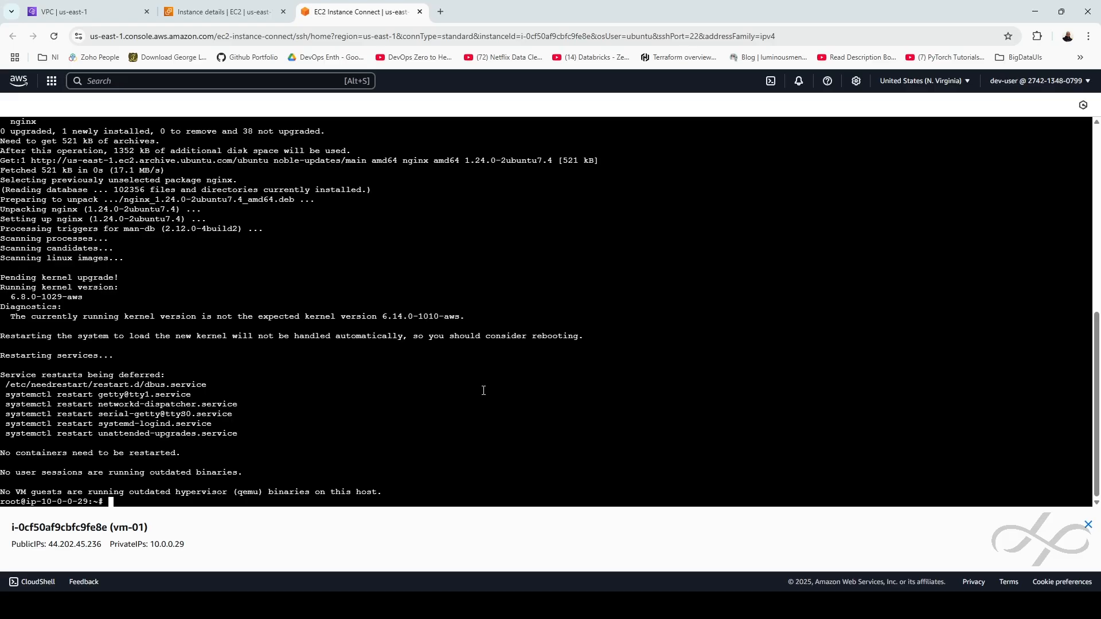
Git clone online-clone-amazon and move its site files into /var/www/html
key(alt+Tab)
click(368, 462)
text(git clone https://github.com/Ironhack-Archive/online-clone-amazon.git)
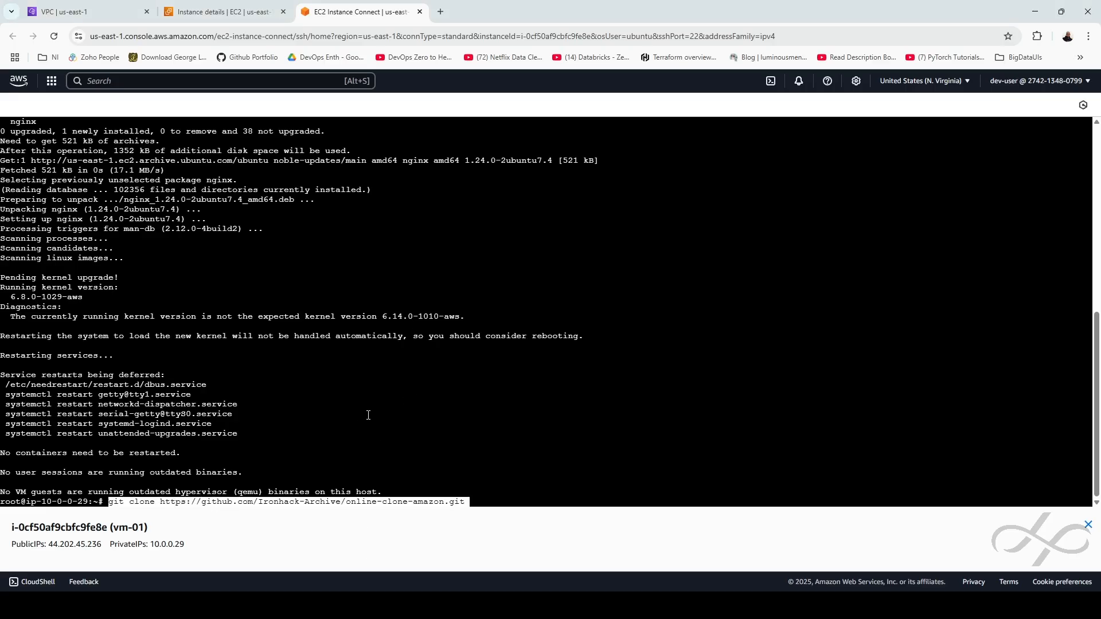
key(Return)
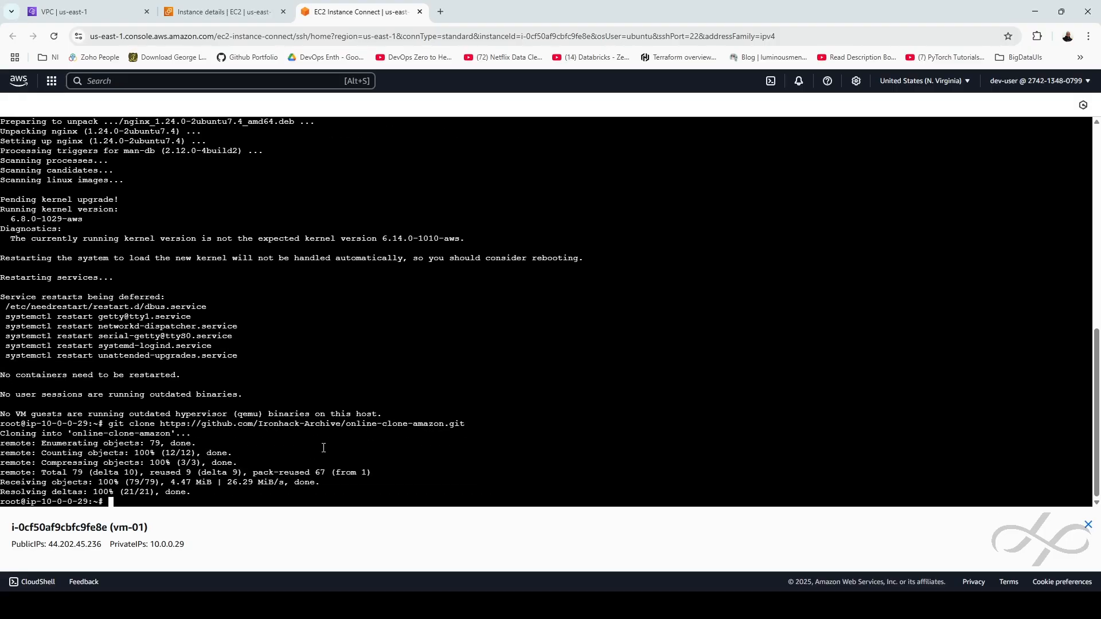
drag(349, 427, 444, 423)
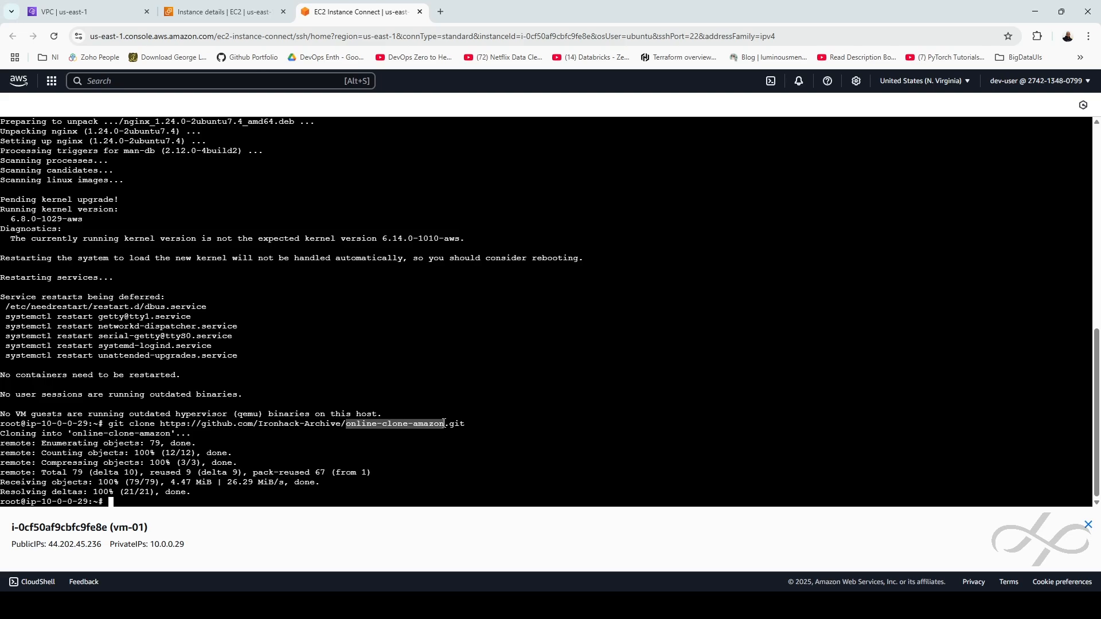
click(445, 452)
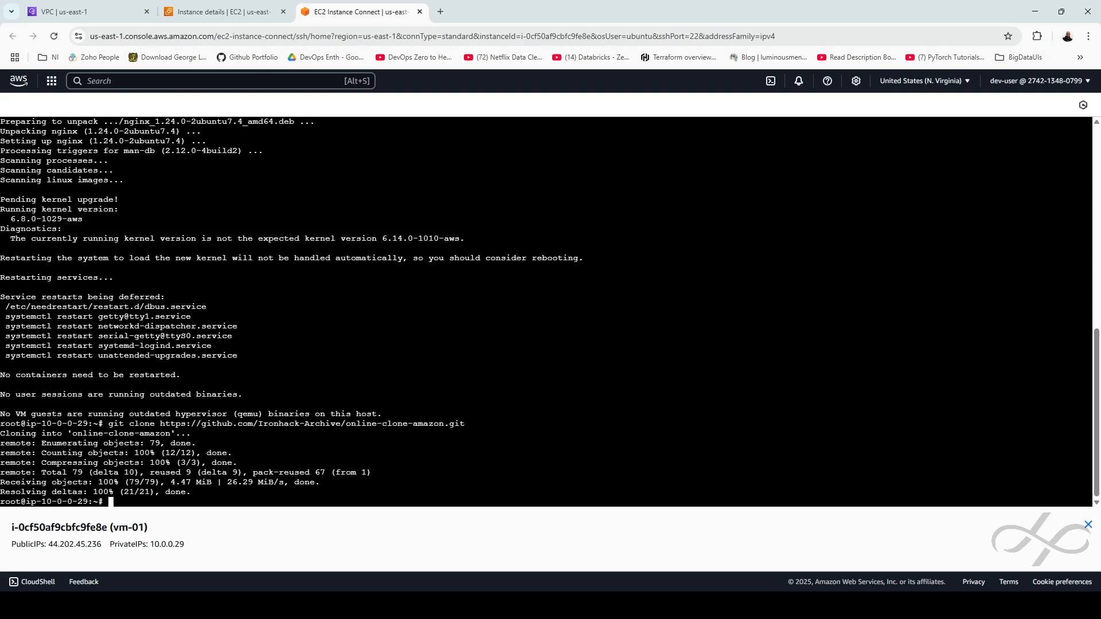
key(alt+Tab)
click(469, 349)
text(mv online-clone-amazon/* /var/www/html)
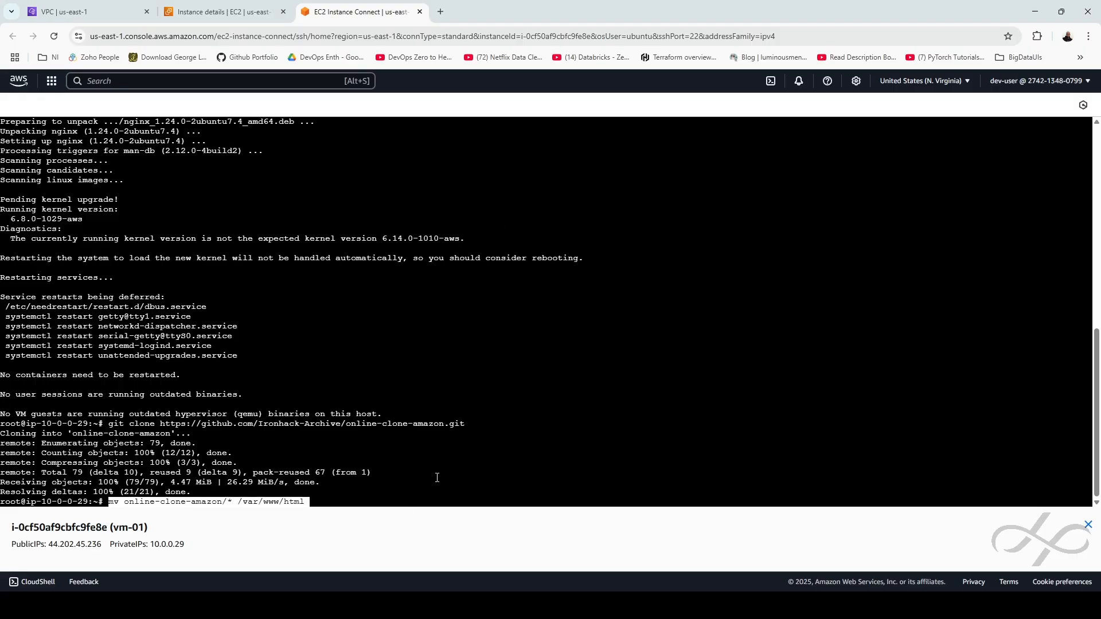
key(Return)
Copy vm-01's public IPv4 address from its instance details page
click(224, 11)
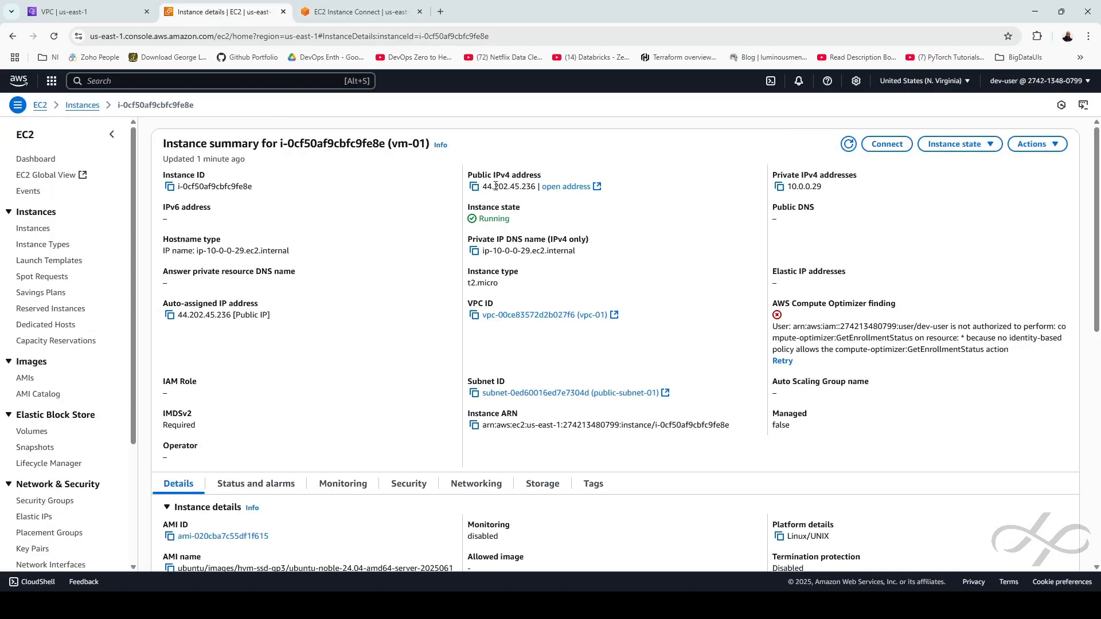
click(474, 187)
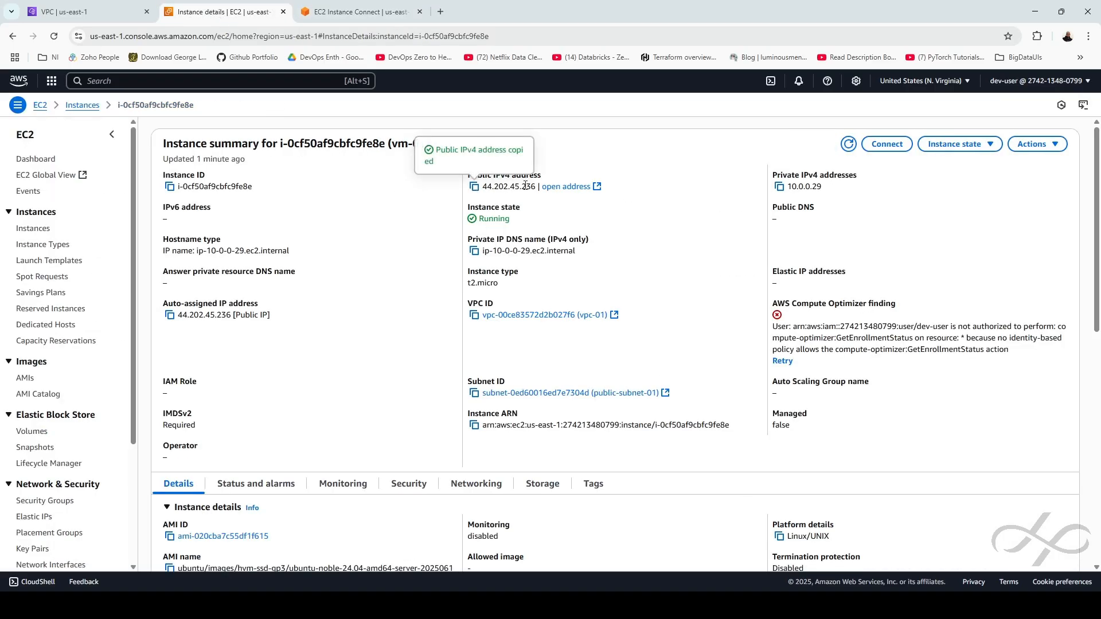
click(440, 12)
text(http)
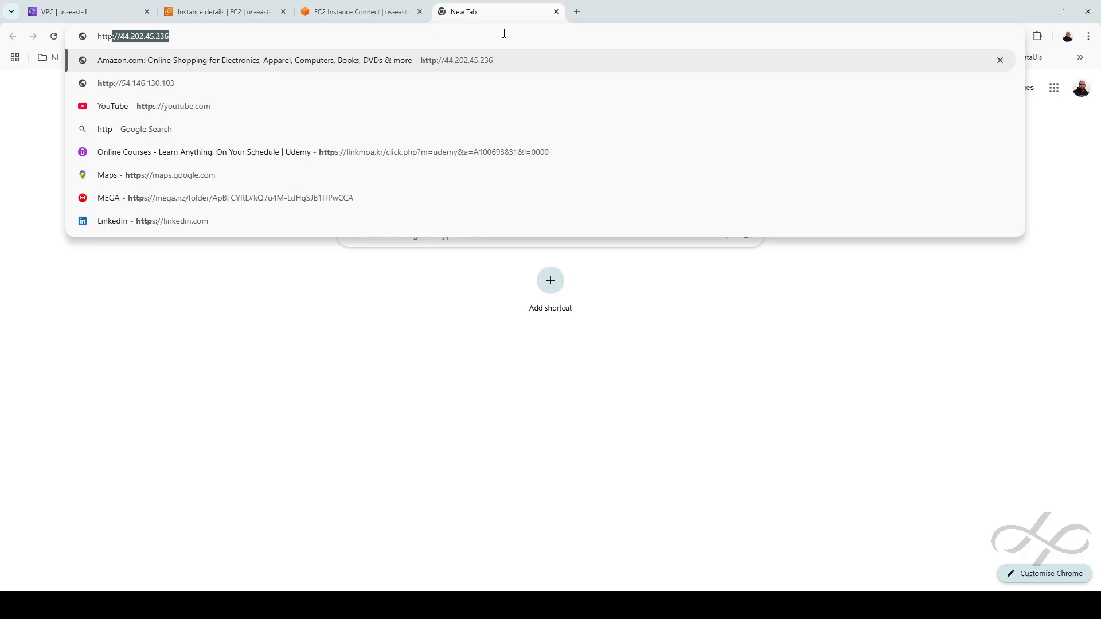
text(://)
key(ctrl+v)
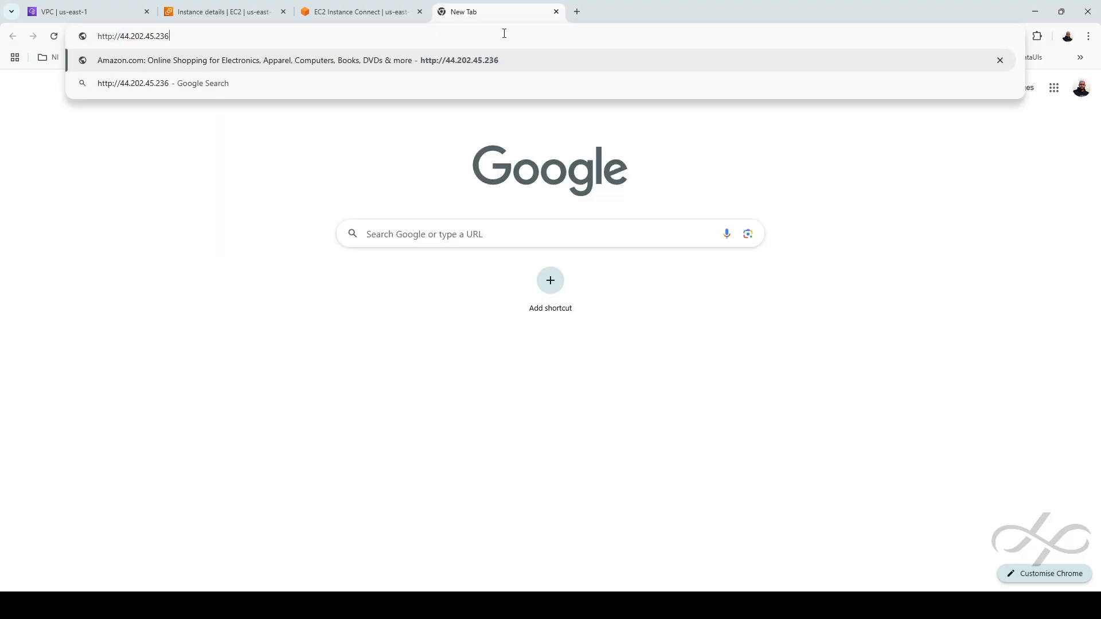
key(Return)
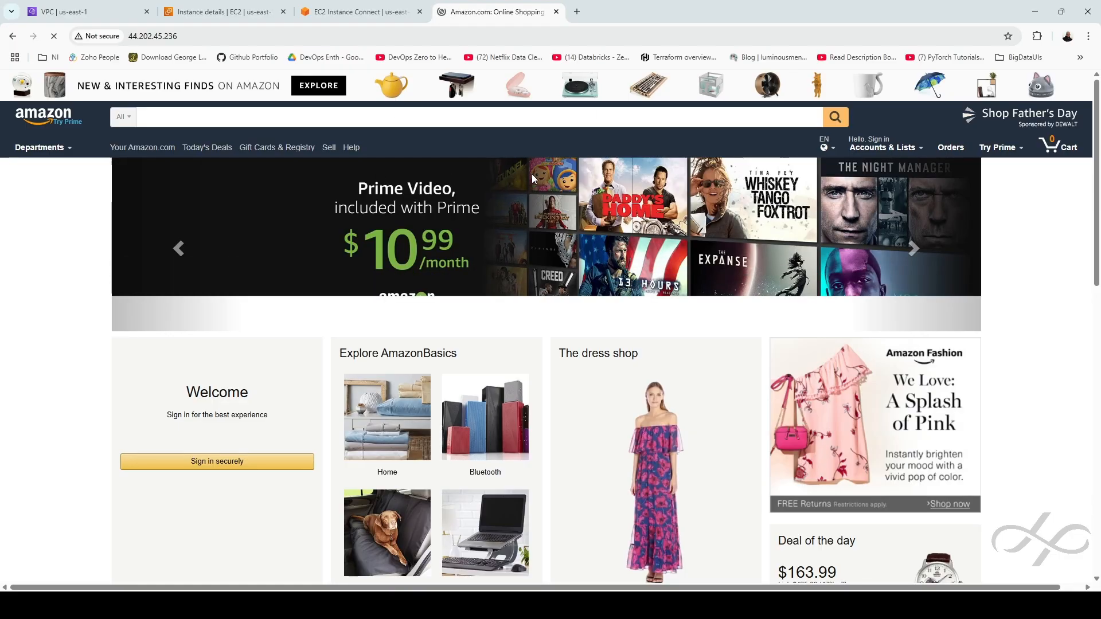
click(230, 18)
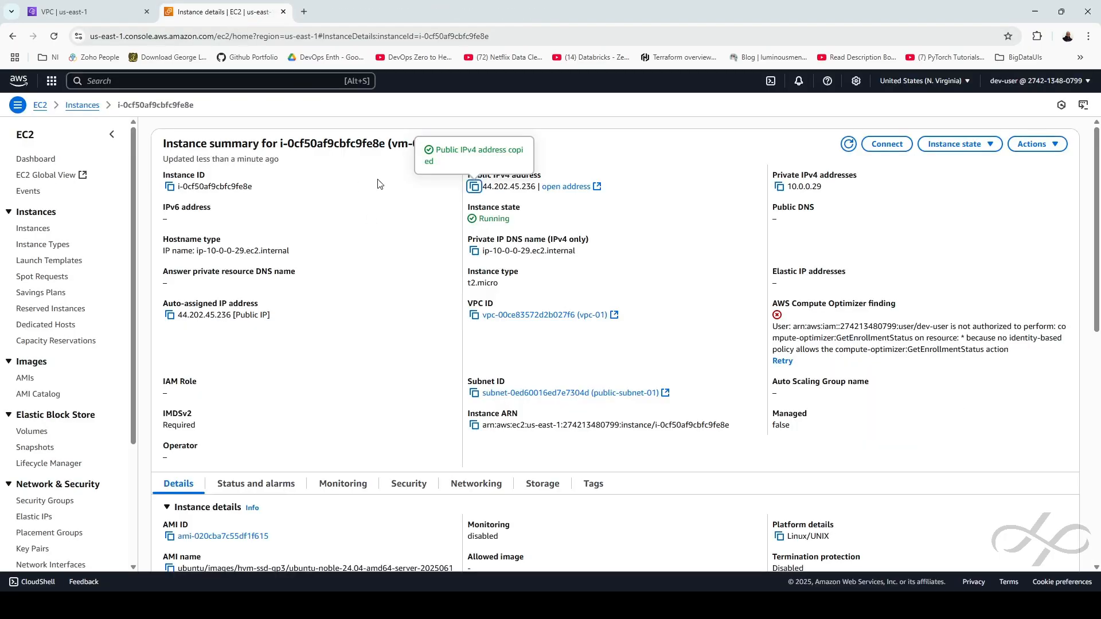
Start a new instance launch named vm-02 with the Ubuntu image
click(83, 106)
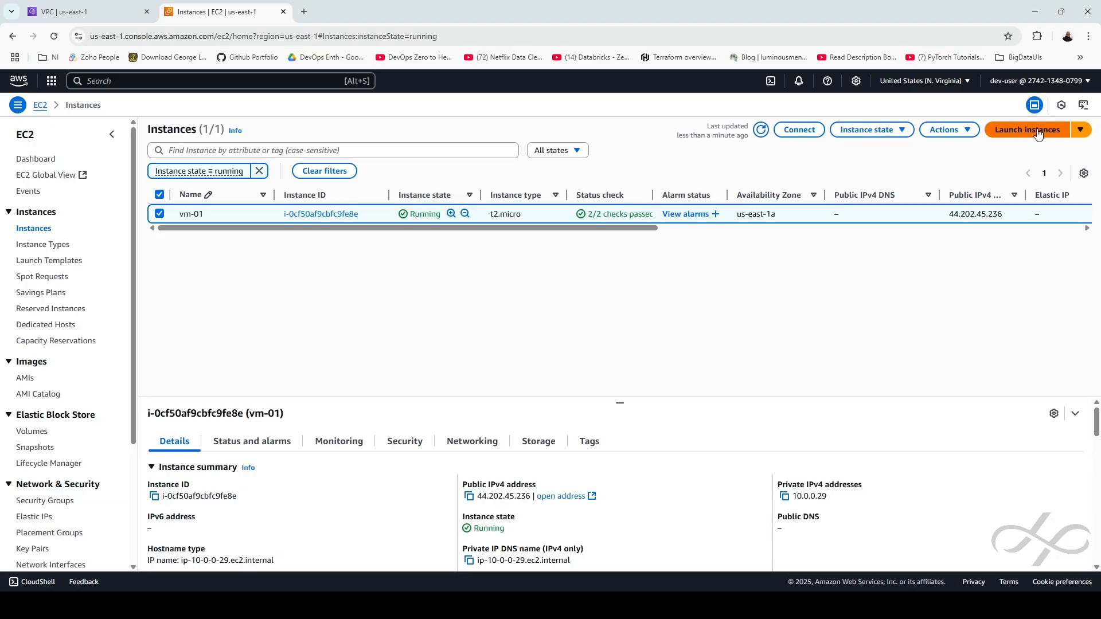
click(1030, 130)
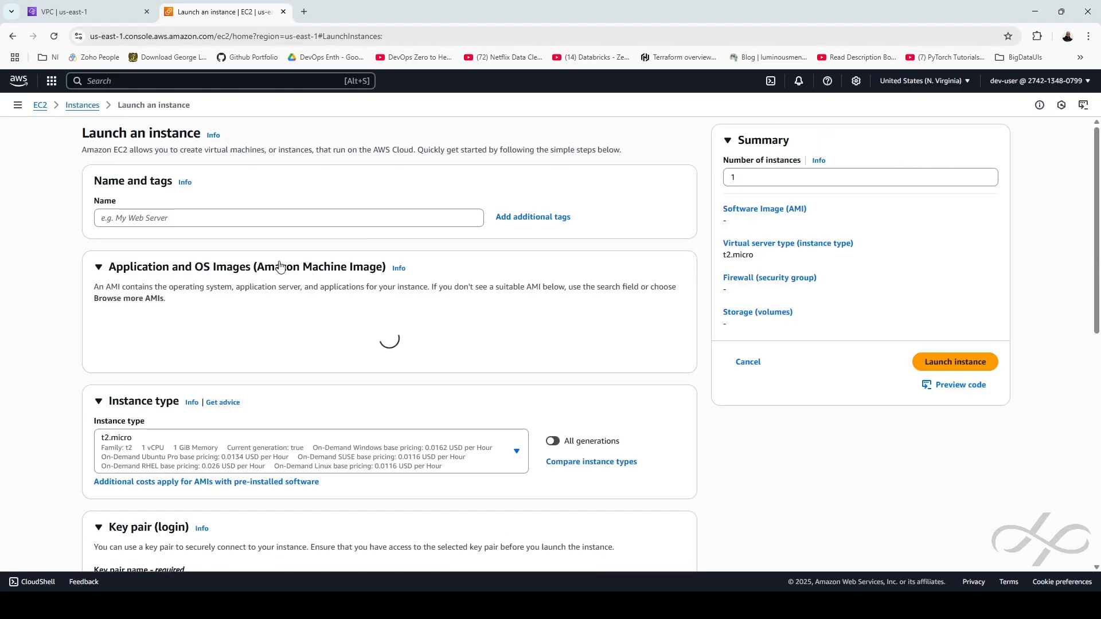
click(161, 220)
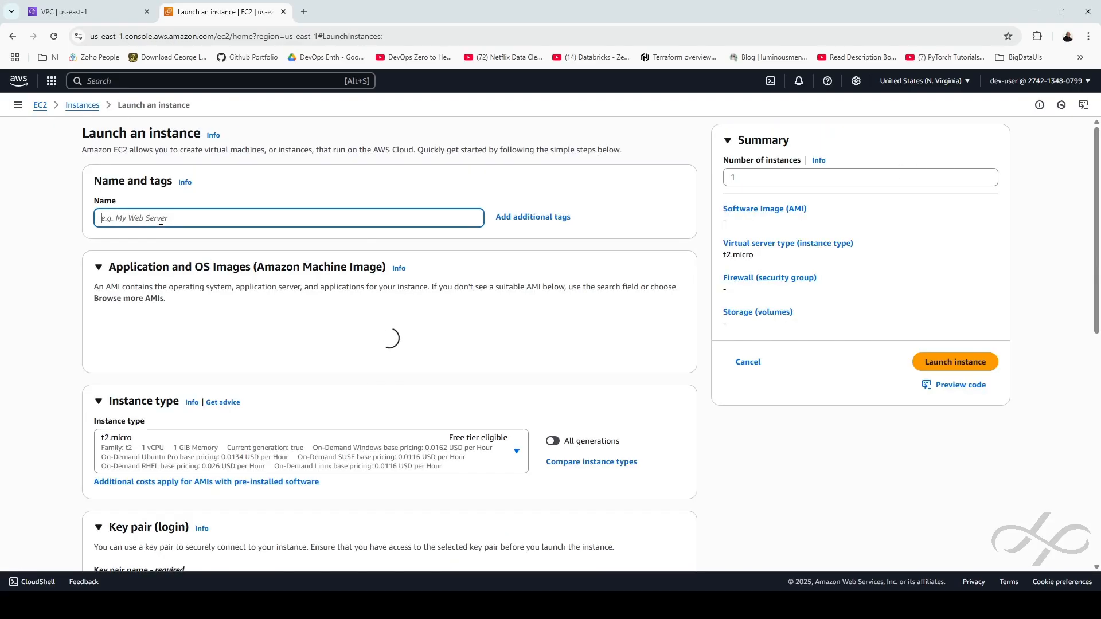
text(vm-02)
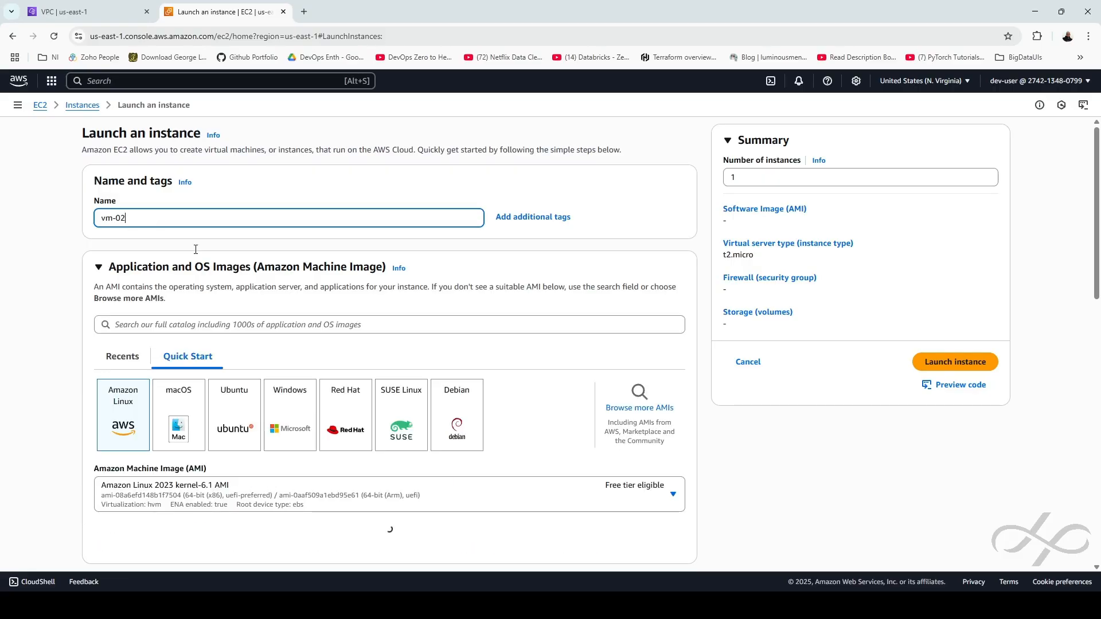
click(247, 421)
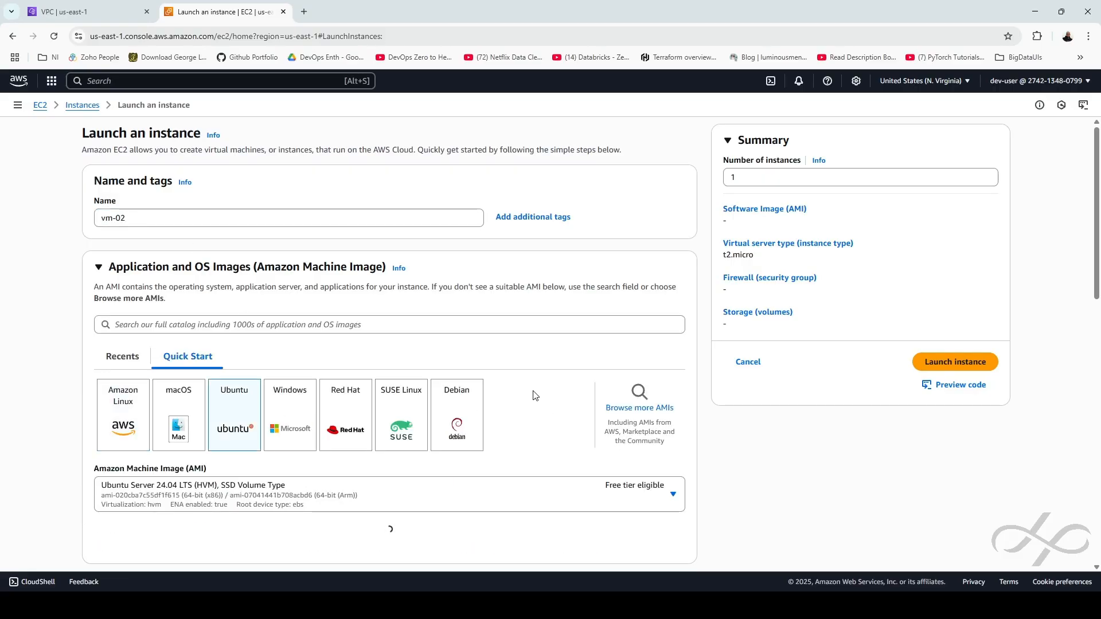
Select the aws-web-server-key key pair and make the network settings editable
scroll(534, 396, down, 4)
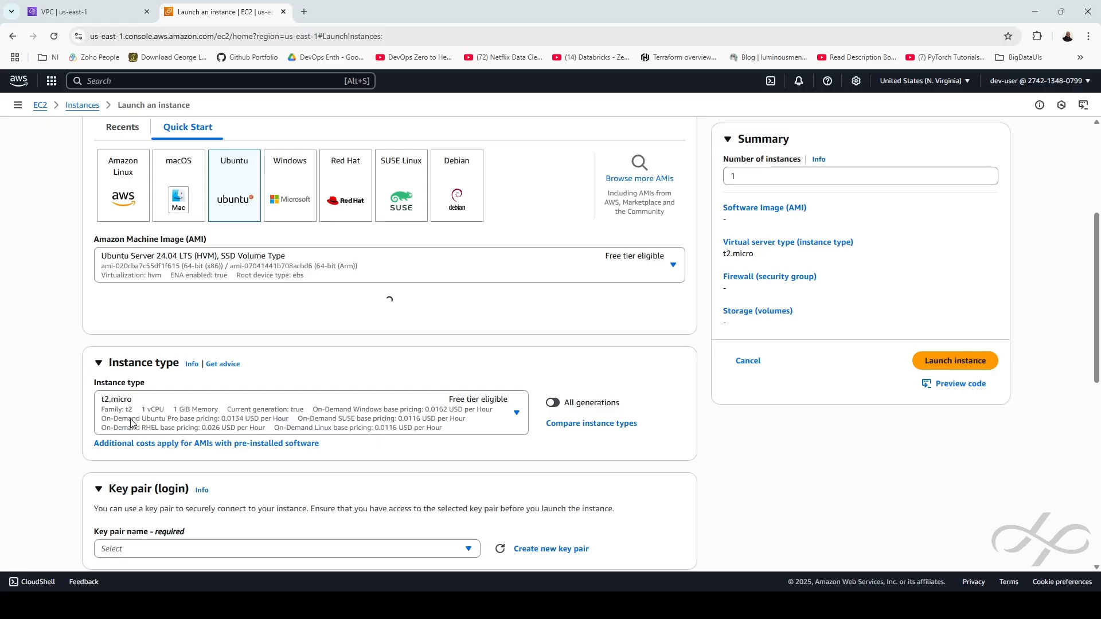
scroll(364, 413, down, 2)
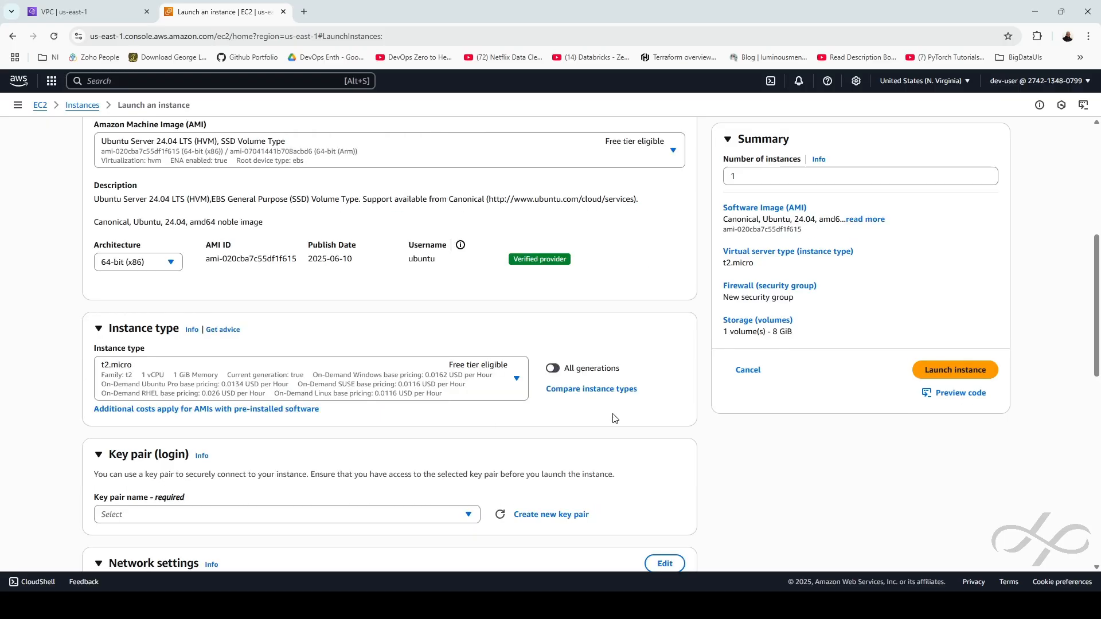
scroll(510, 485, down, 1)
click(409, 459)
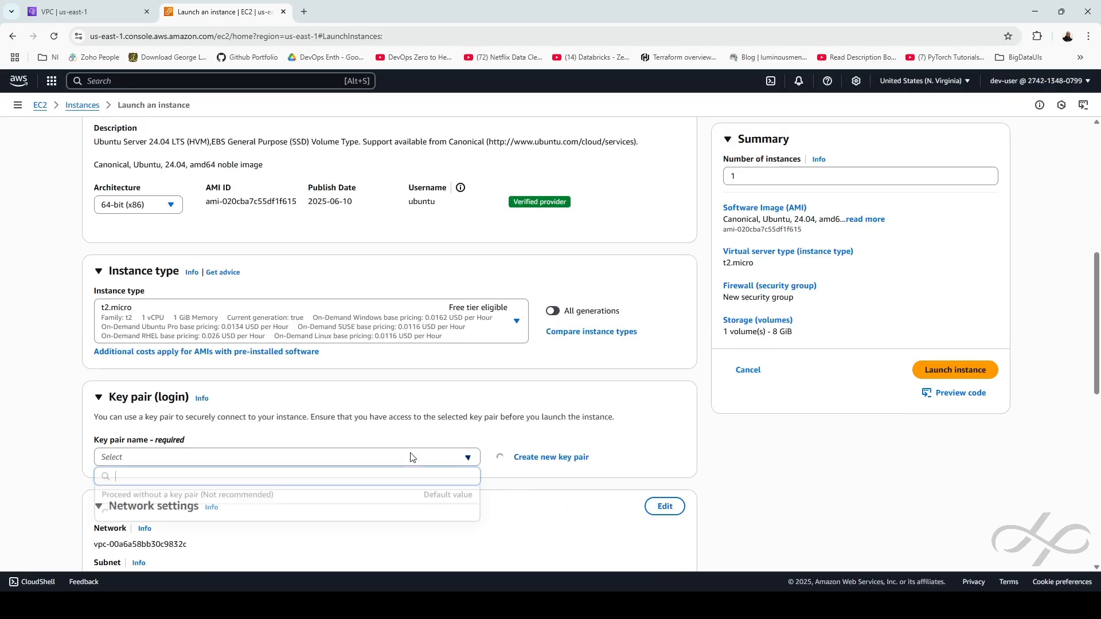
click(159, 519)
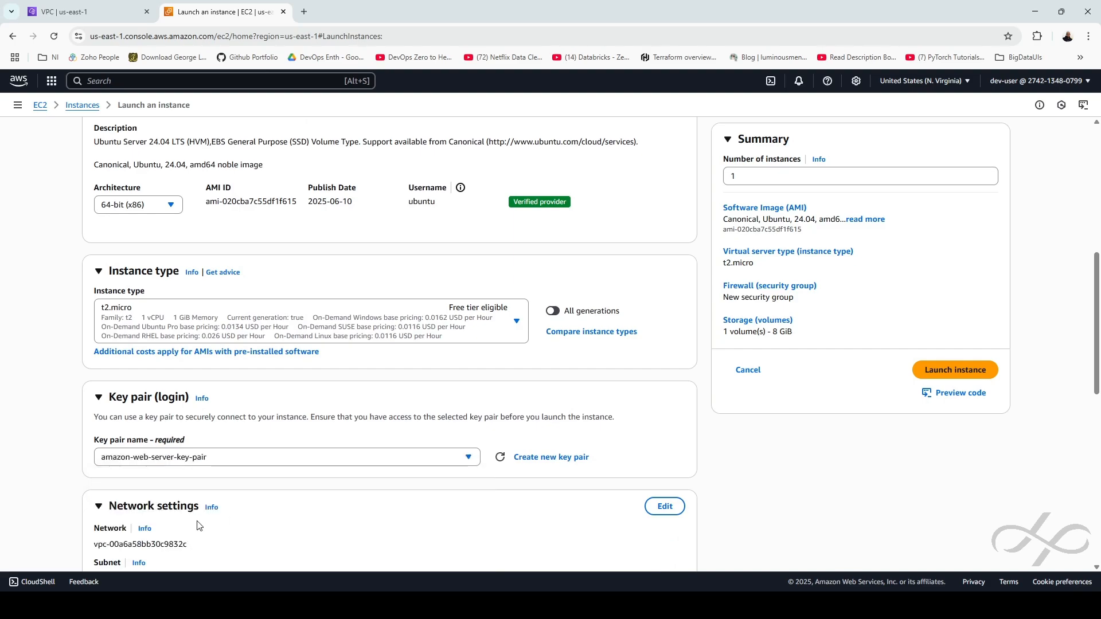
click(173, 462)
click(177, 435)
scroll(554, 461, down, 2)
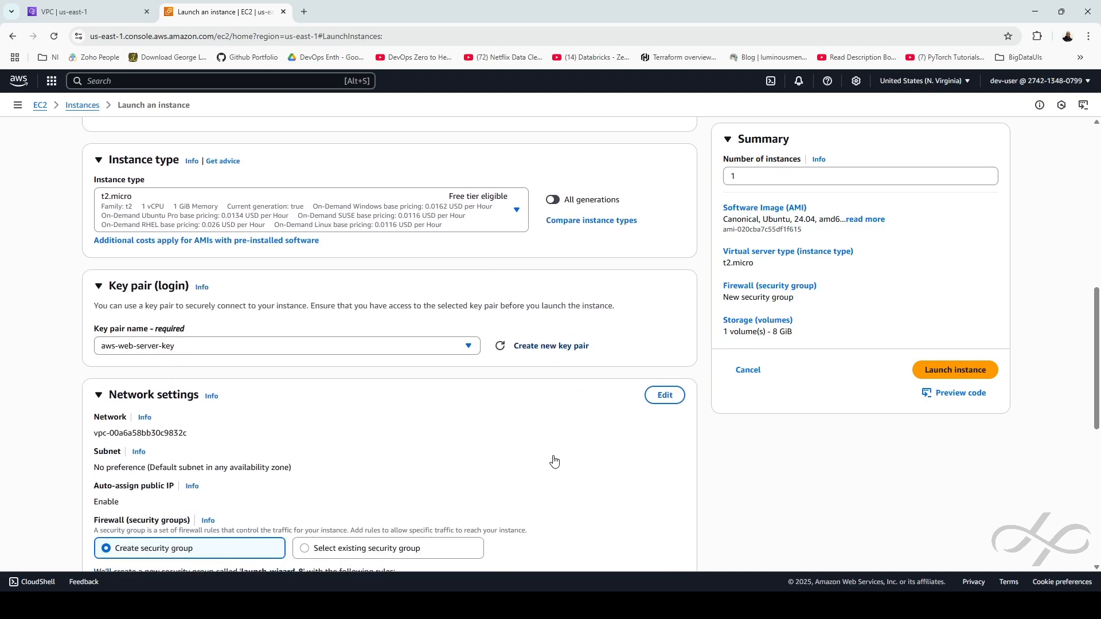
click(654, 396)
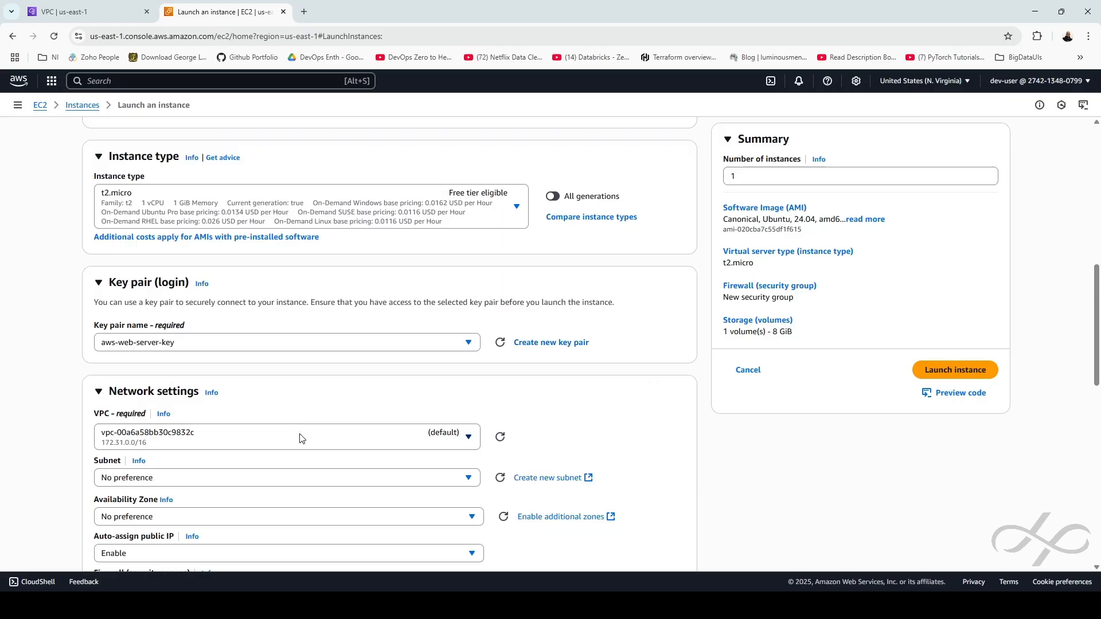
click(299, 439)
Place vm-02 in vpc-01 and public-subnet-02 with auto-assigned public IP enabled
click(212, 505)
scroll(401, 422, down, 4)
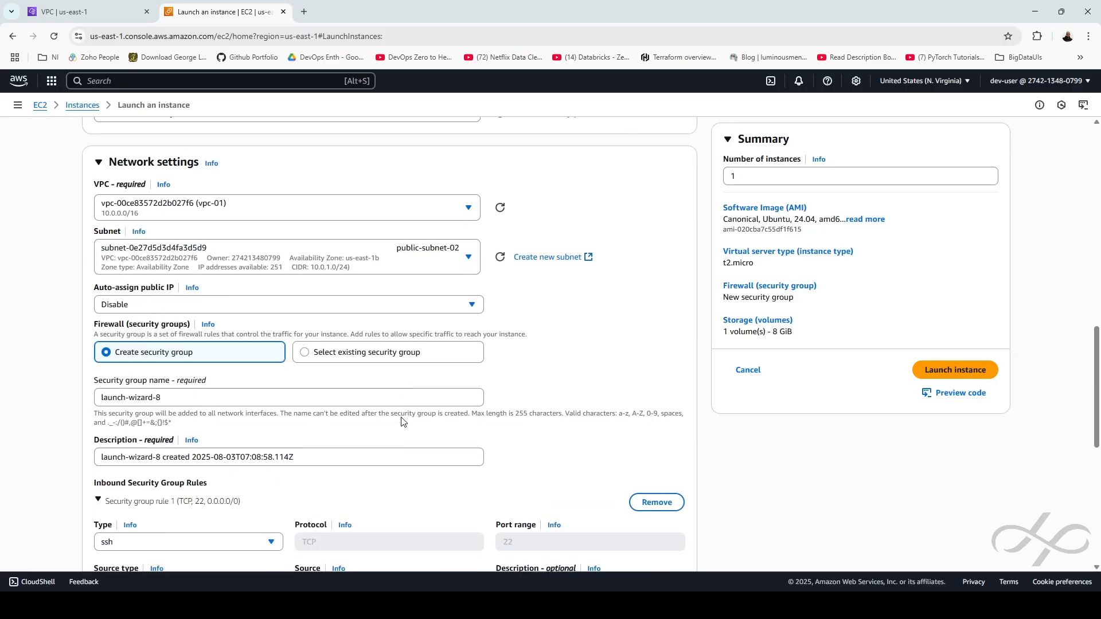
click(401, 259)
click(406, 259)
click(139, 310)
click(121, 324)
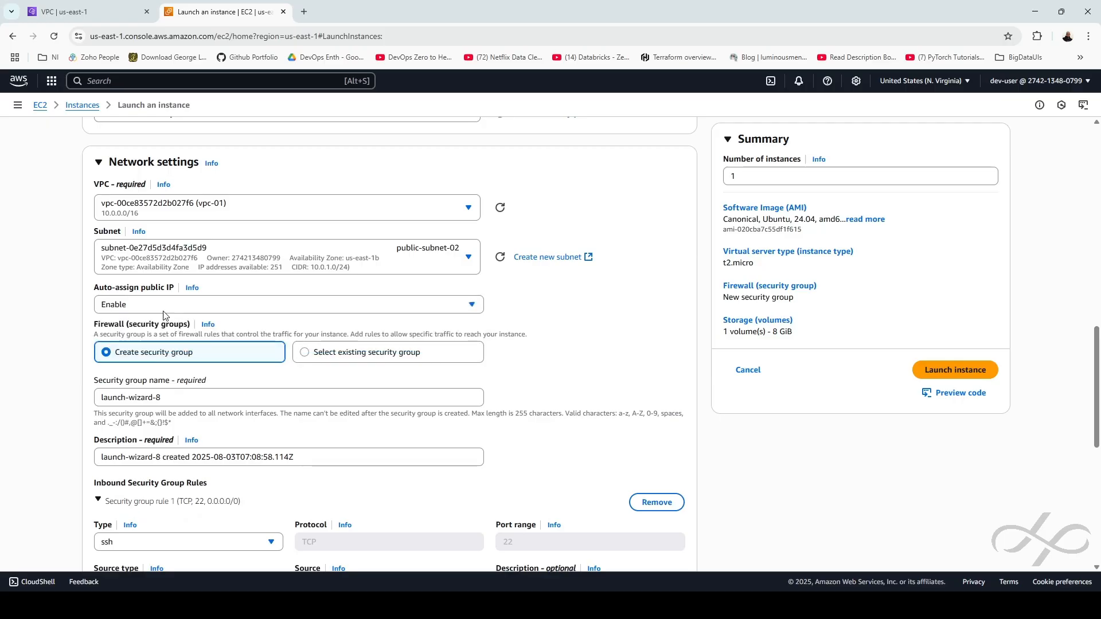
Rename the security group and its description from launch-wizard-8 to http-traffic
click(194, 394)
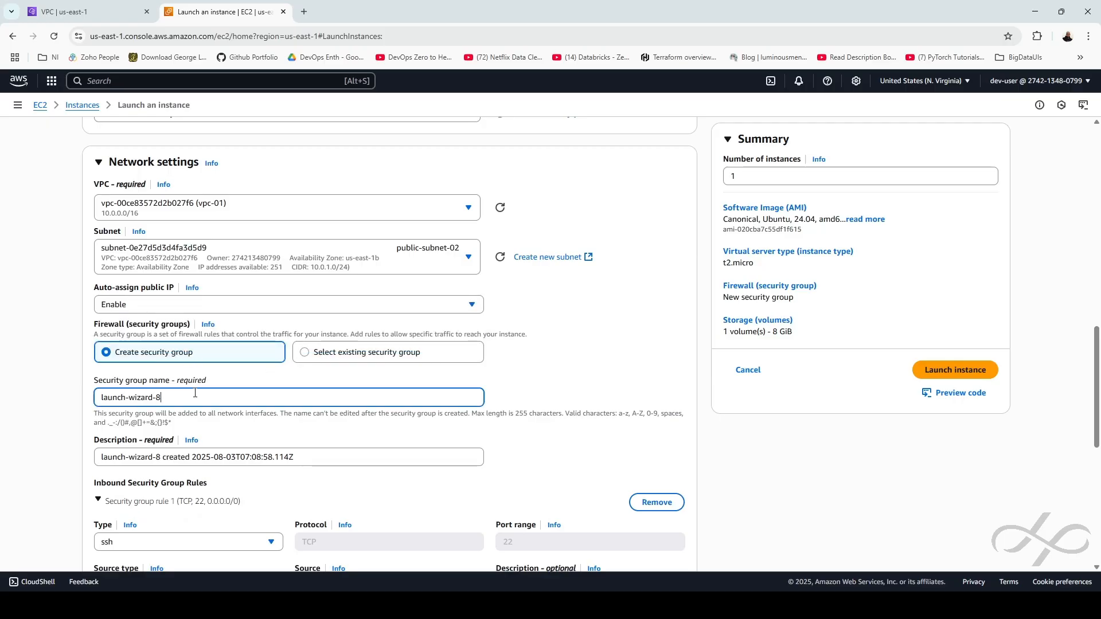
key(ctrl+a)
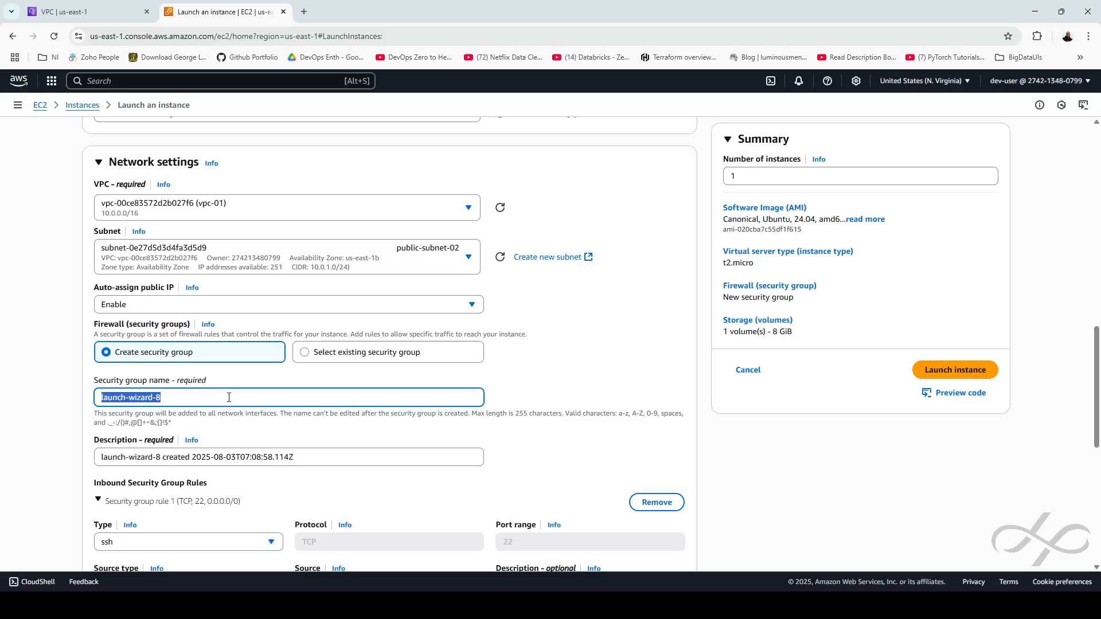
text(http-traffic)
drag(147, 401, 67, 401)
key(ctrl+c)
drag(164, 459, 73, 463)
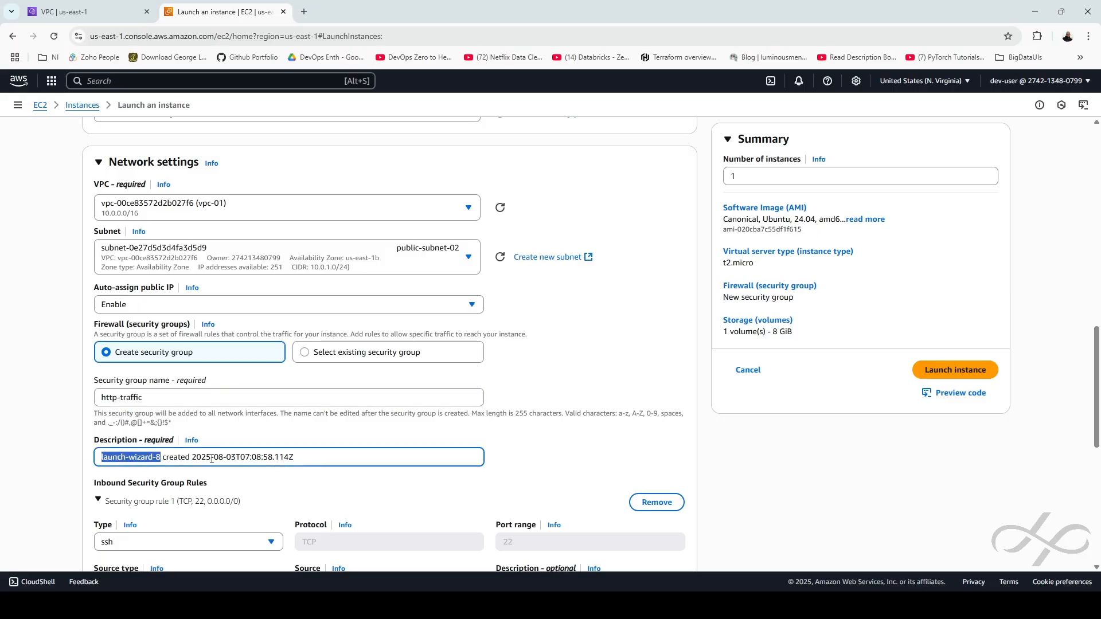
key(ctrl+v)
Add a second inbound rule allowing HTTP from anywhere (0.0.0.0/0)
scroll(161, 482, down, 2)
click(144, 568)
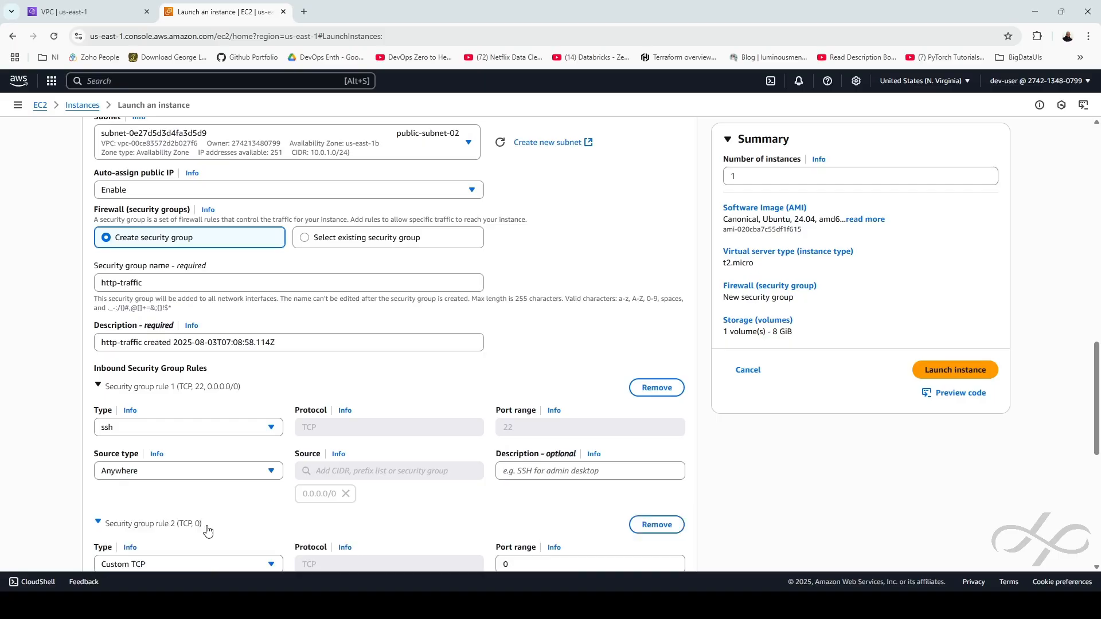
click(147, 565)
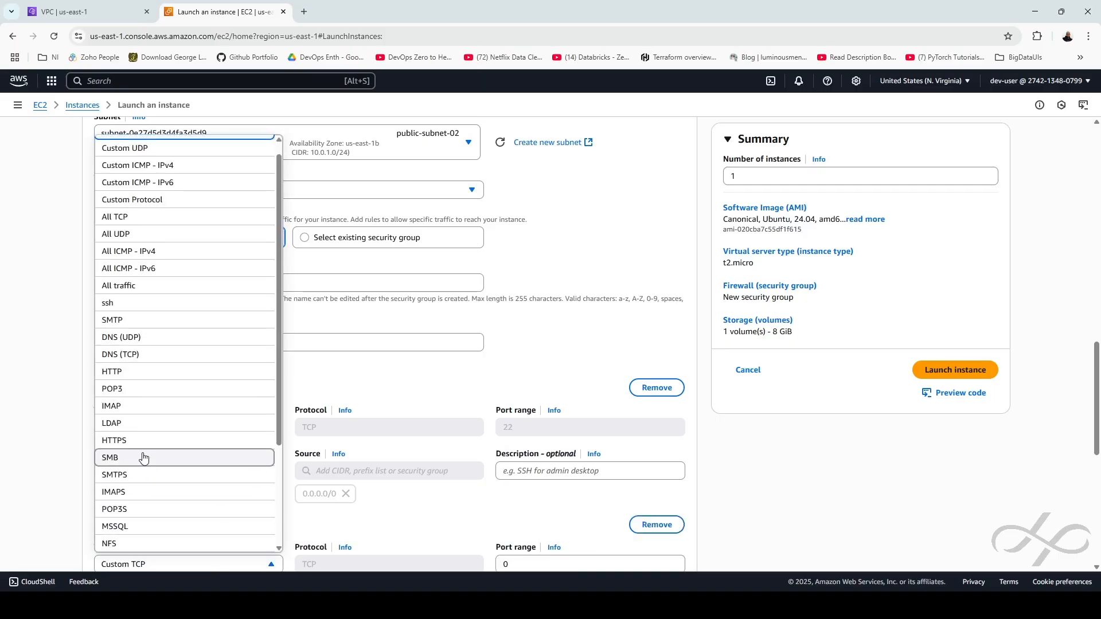
click(143, 383)
scroll(152, 499, down, 2)
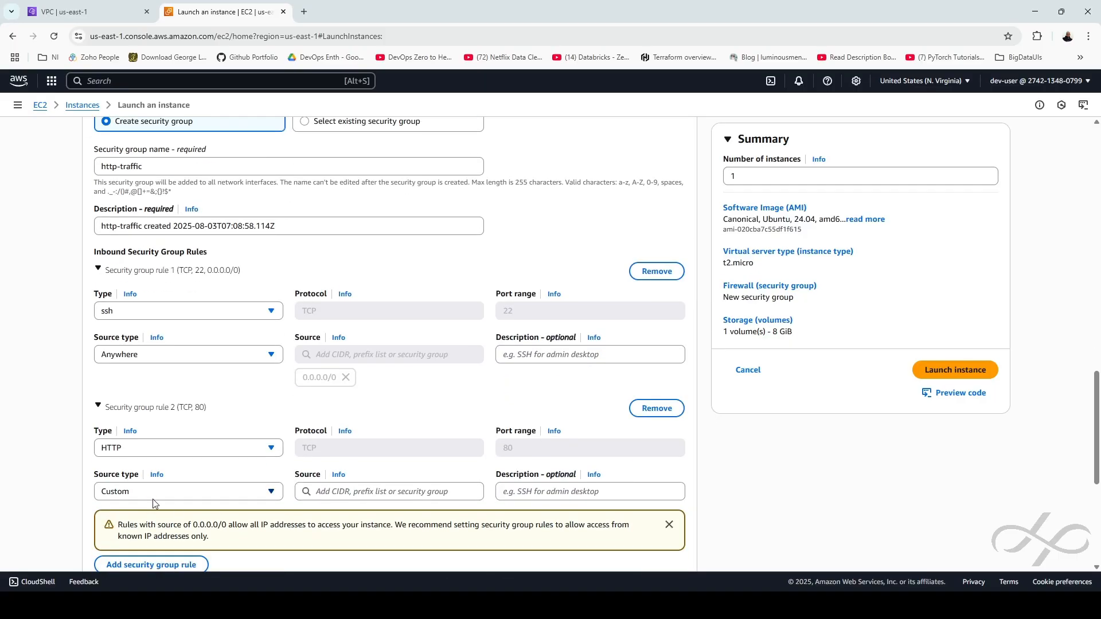
click(153, 494)
click(138, 442)
scroll(309, 430, down, 4)
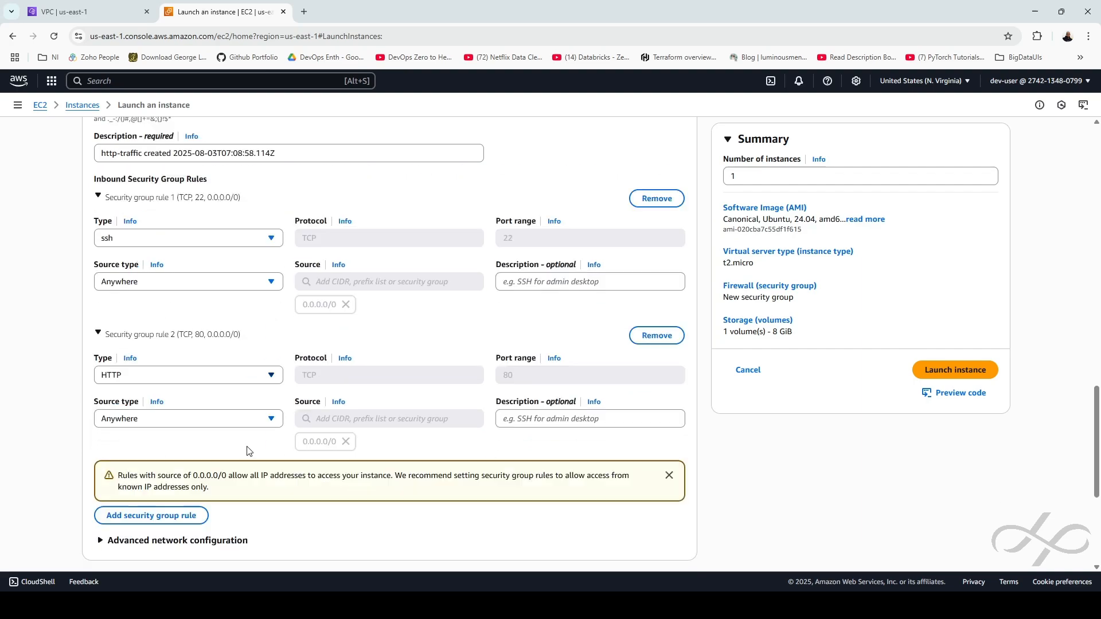
scroll(378, 414, down, 2)
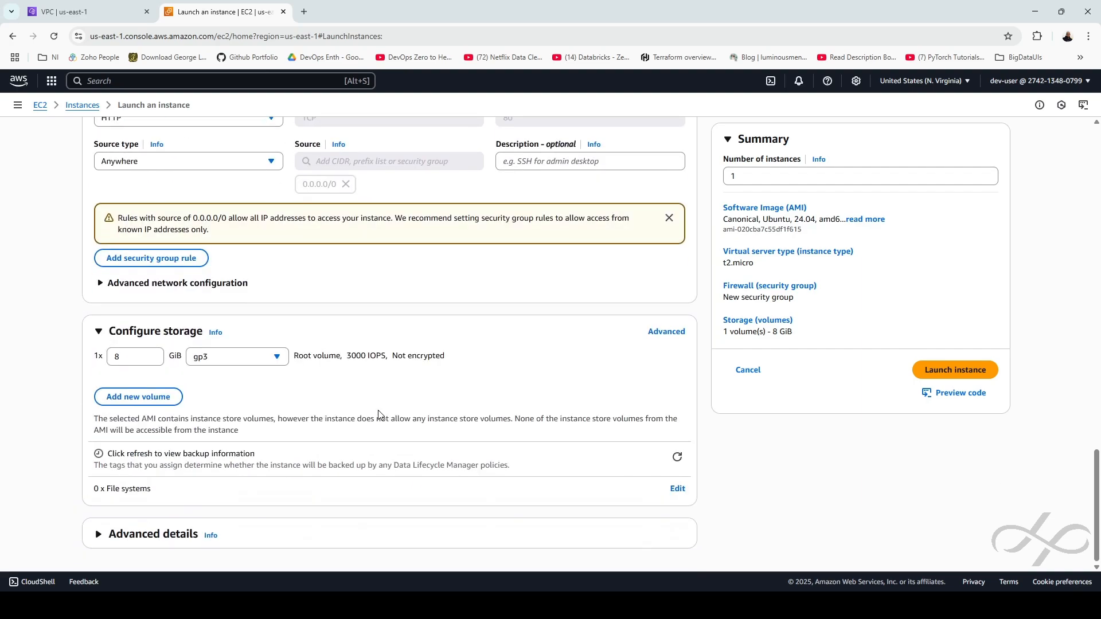
Paste the nginx setup bash script into User data under Advanced details
click(98, 535)
scroll(359, 509, down, 12)
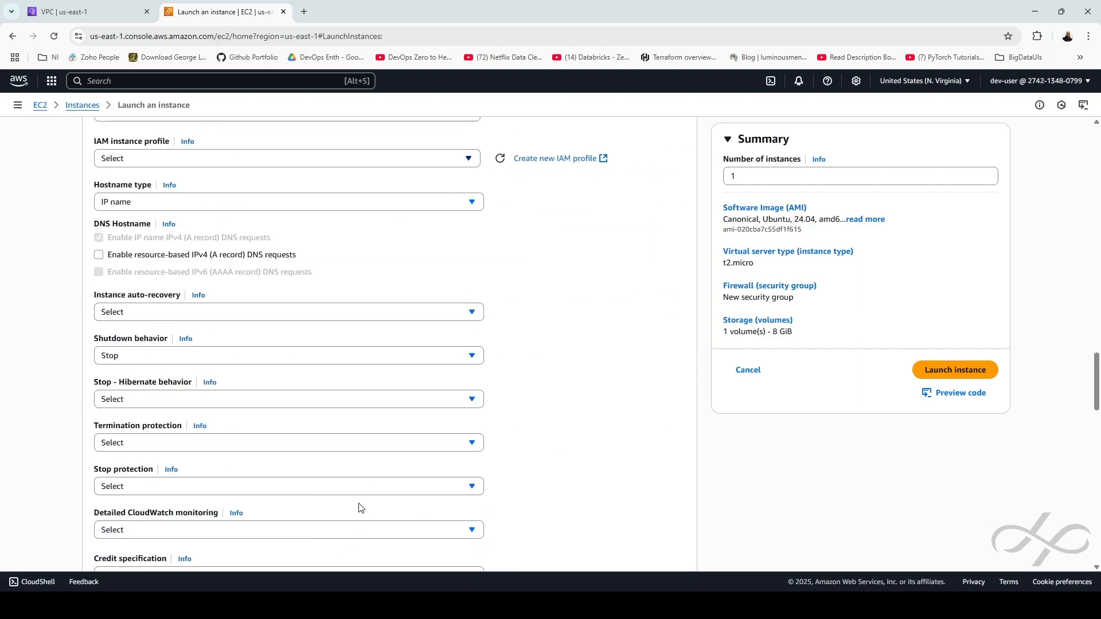
scroll(359, 508, down, 15)
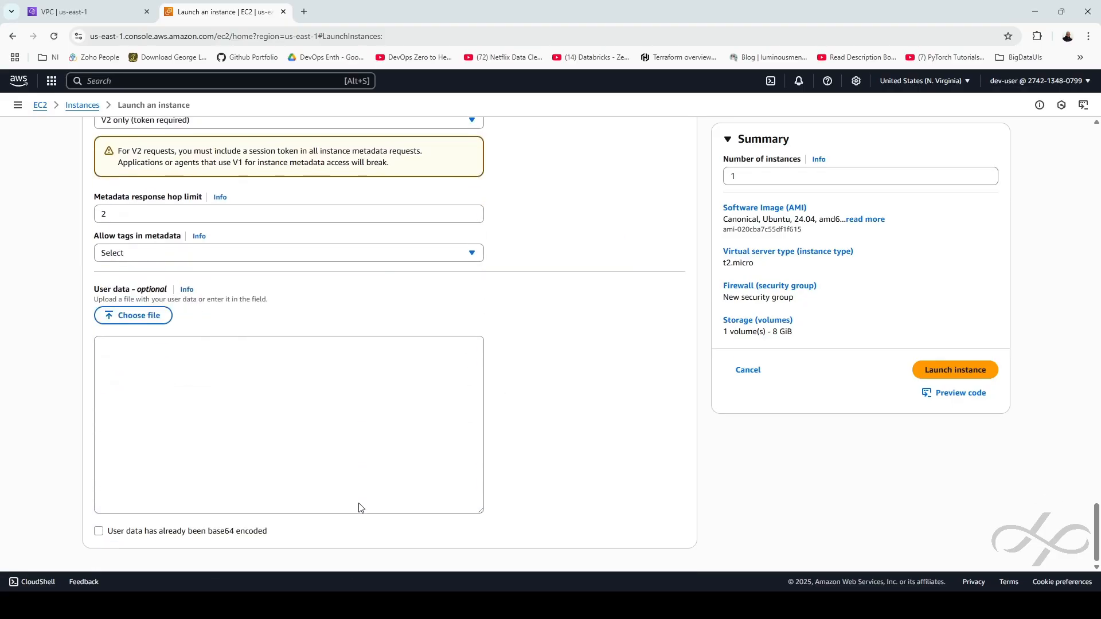
click(257, 375)
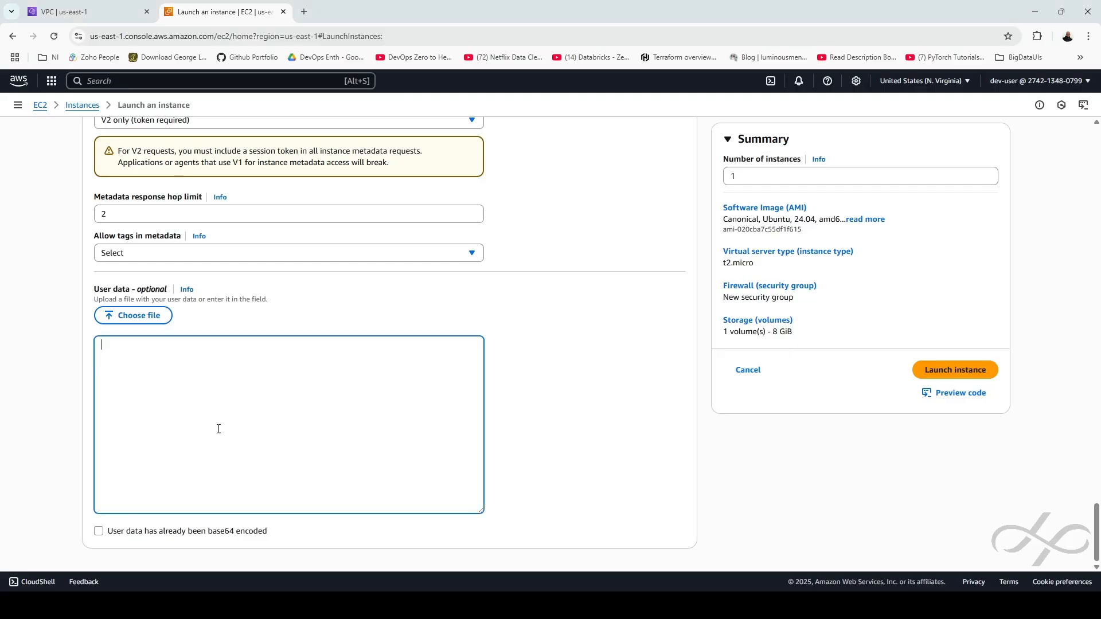
scroll(321, 390, up, 15)
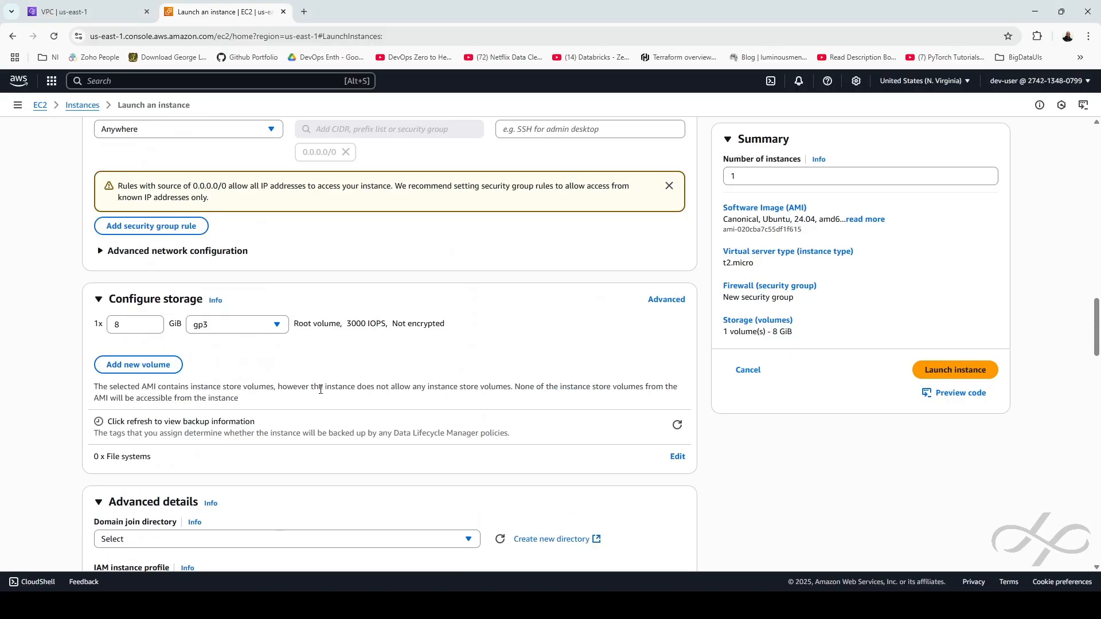
scroll(147, 499, down, 13)
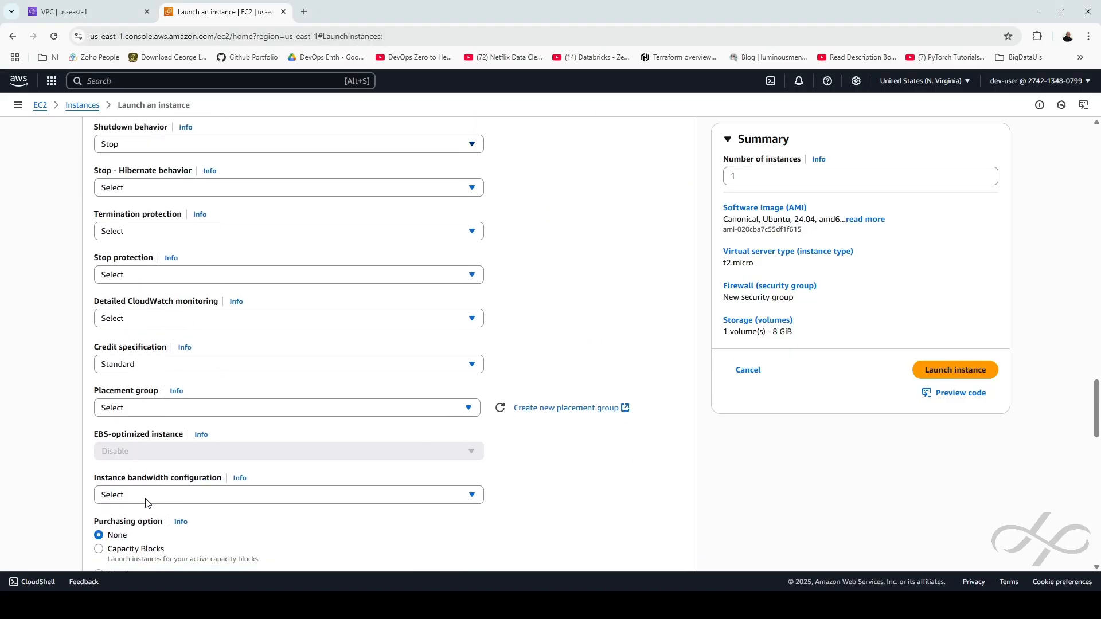
scroll(147, 499, down, 4)
text(#! /bin/bash sudo -i apt update apt install nginx -y git clone https://github.com/Ironhack-Archive/online-clone-amazon.git mv online-clone-amazon/* /var/www/html)
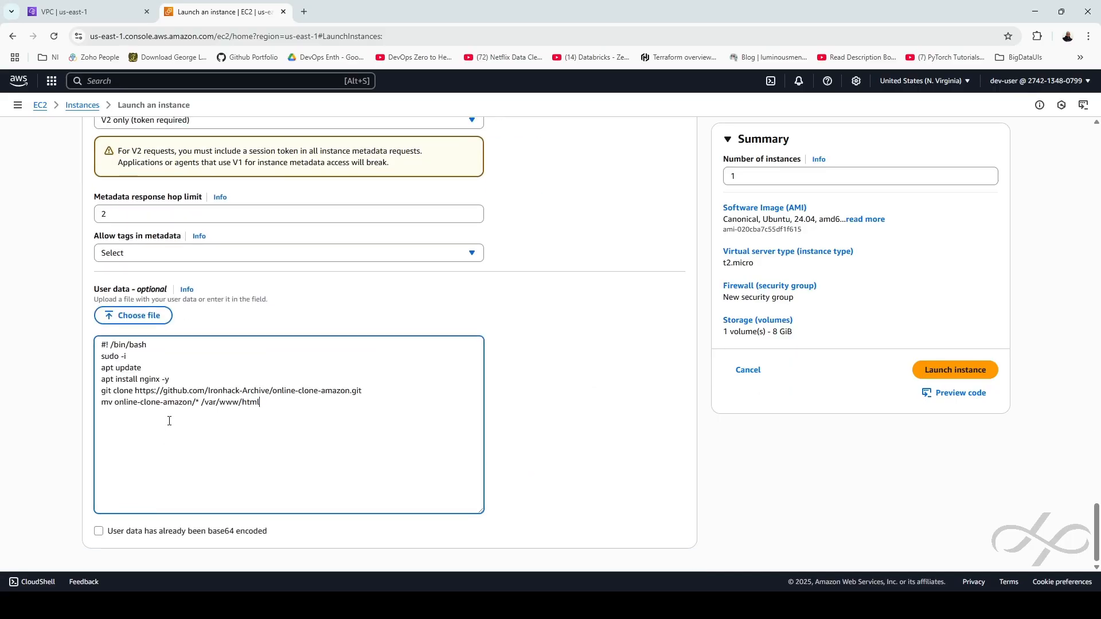
Review the script's #! /bin/bash line and deploy commands, then launch vm-02
drag(260, 402, 83, 366)
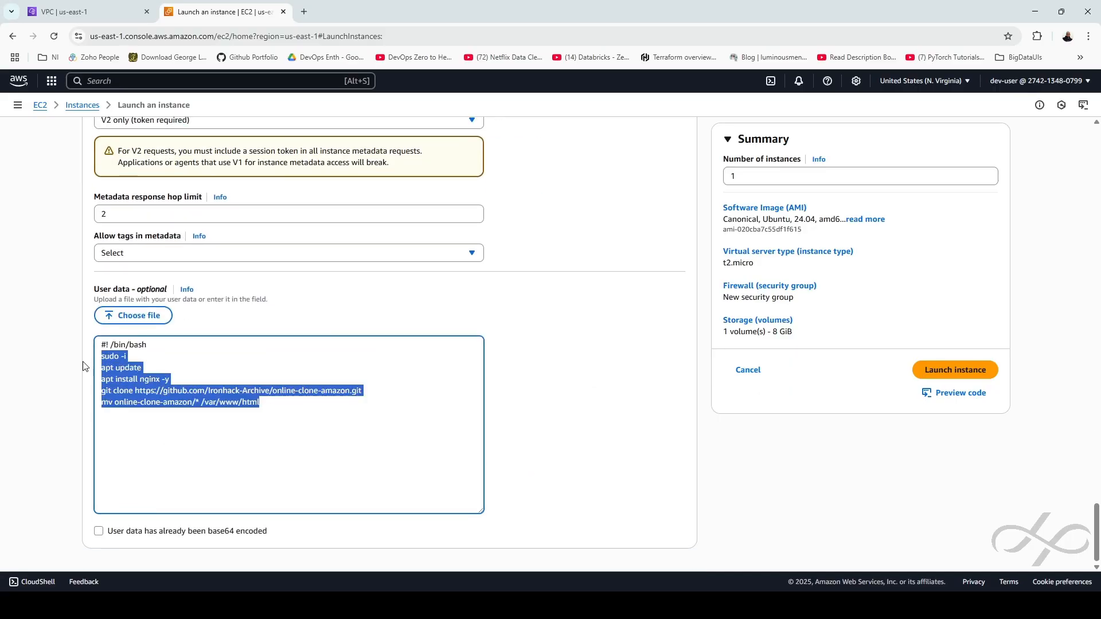
drag(147, 344, 57, 355)
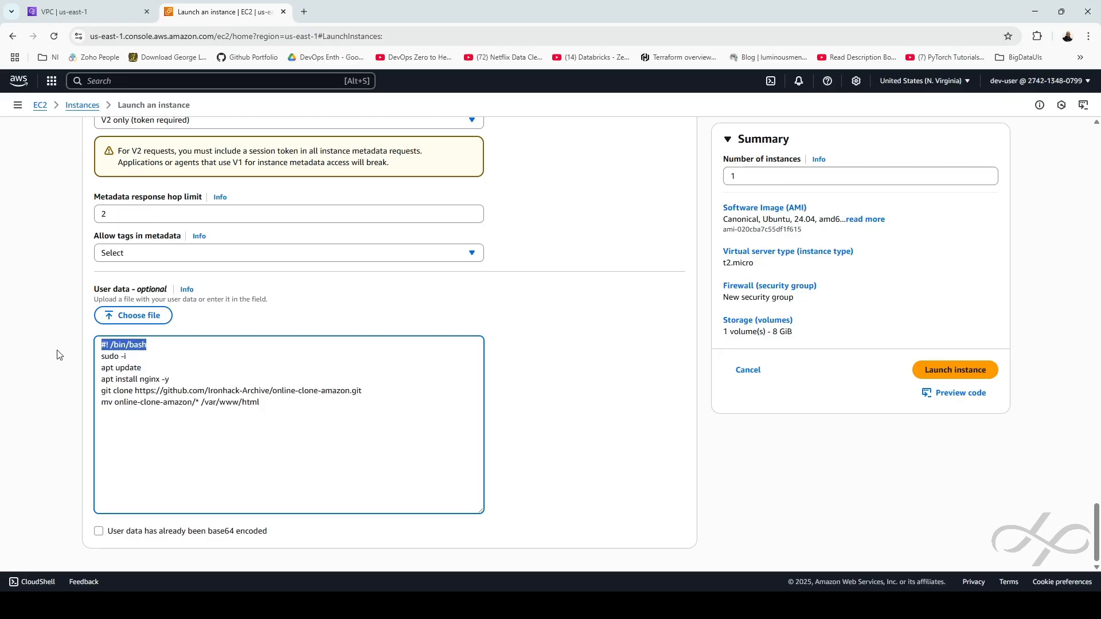
click(157, 345)
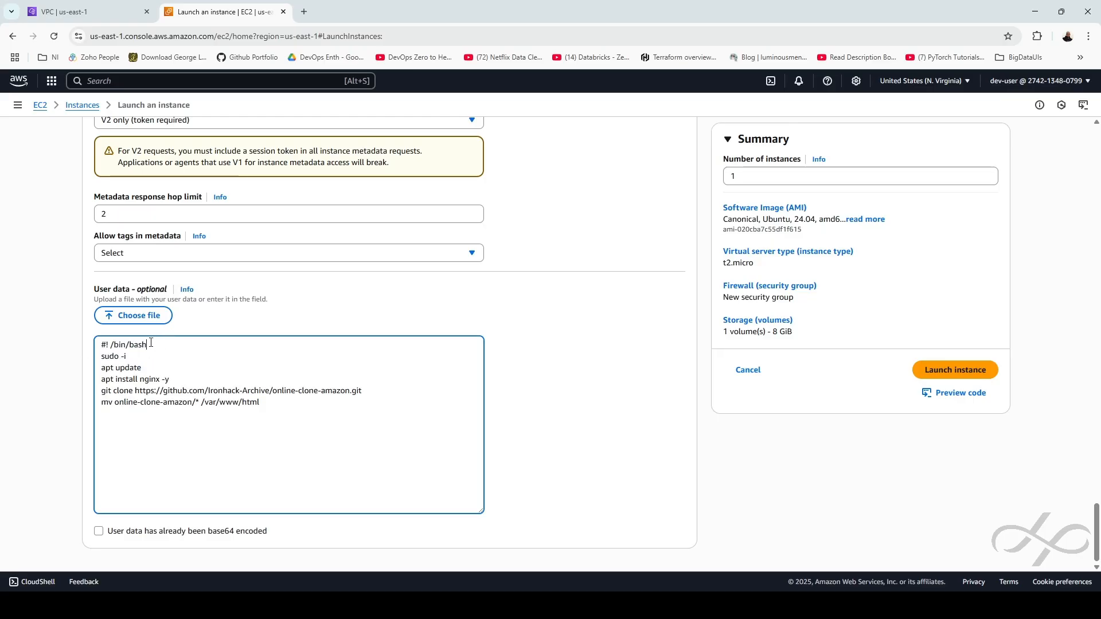
drag(149, 345, 72, 345)
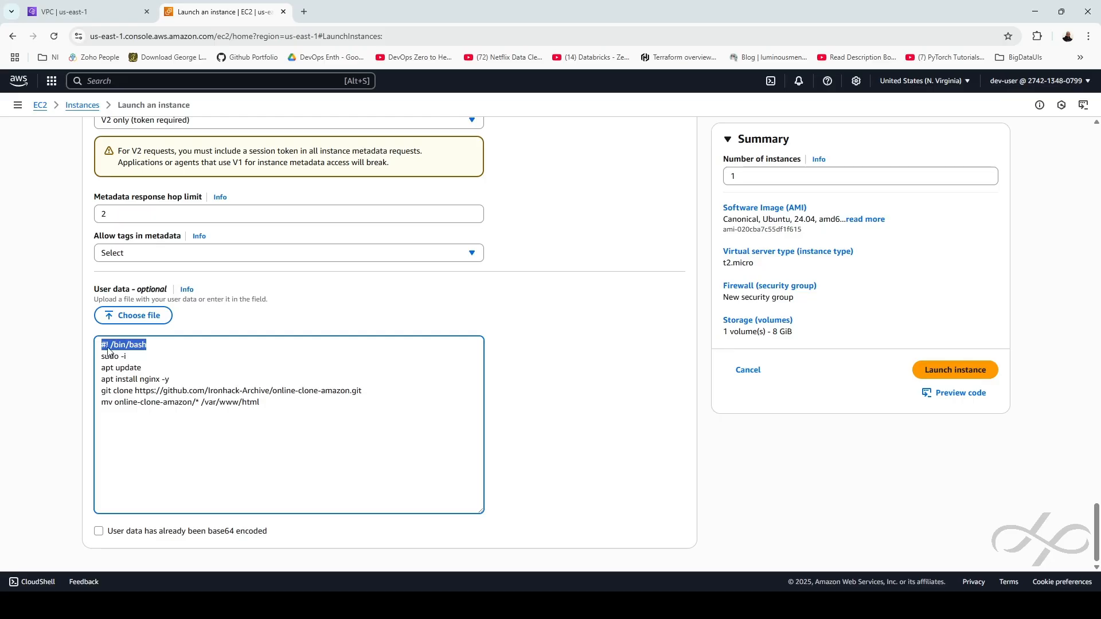
click(960, 374)
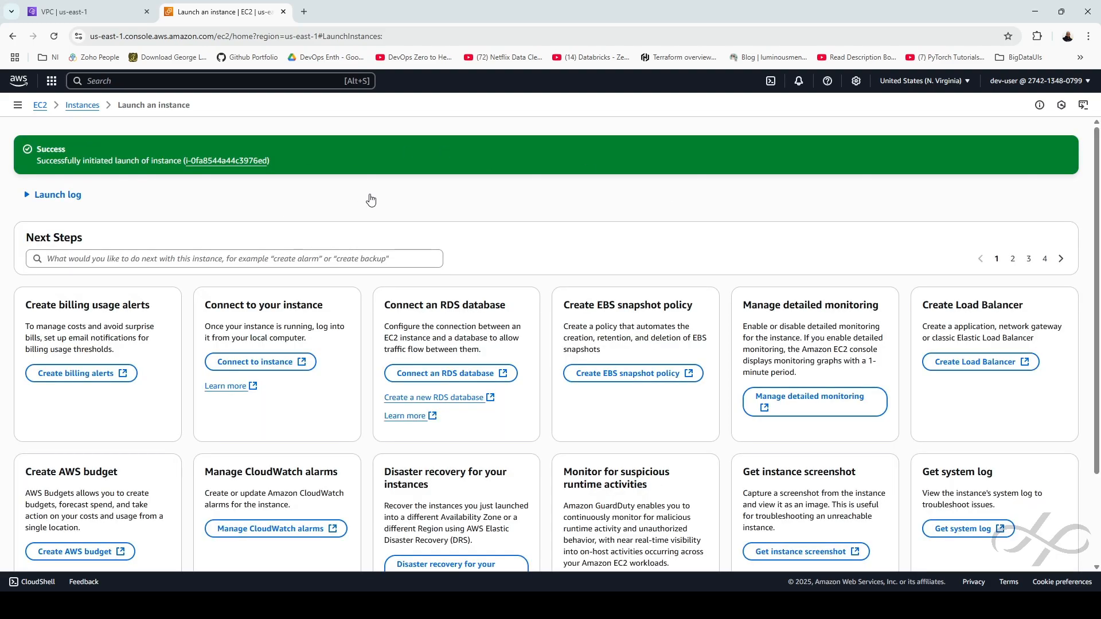
Open vm-02 from the unfiltered instance list and paste its IP 18.205.25.178 into a new tab
click(82, 105)
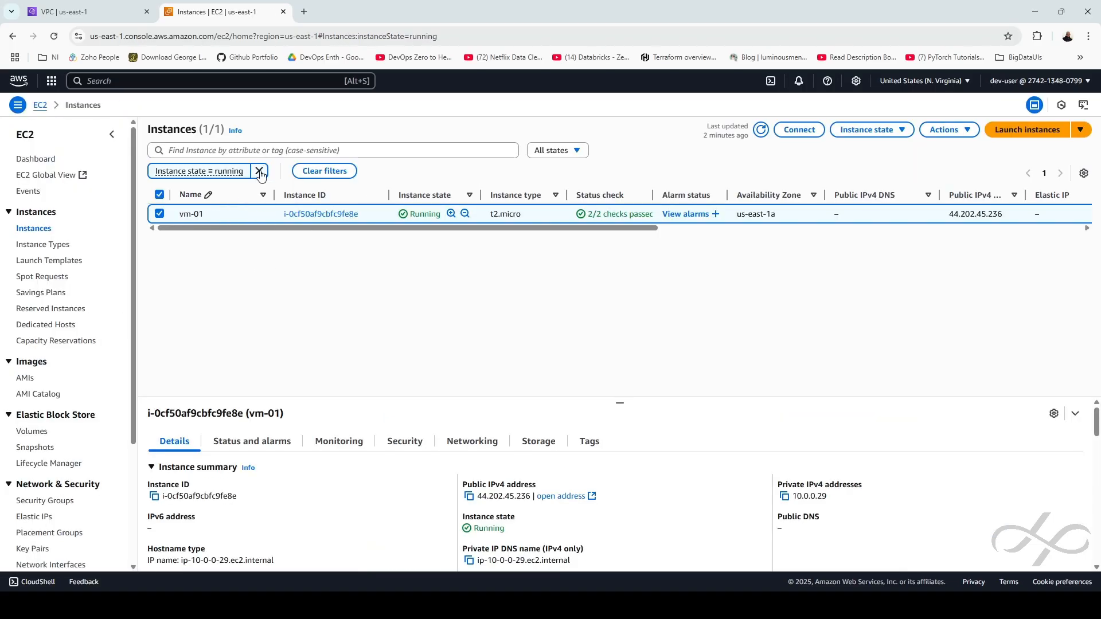
click(259, 171)
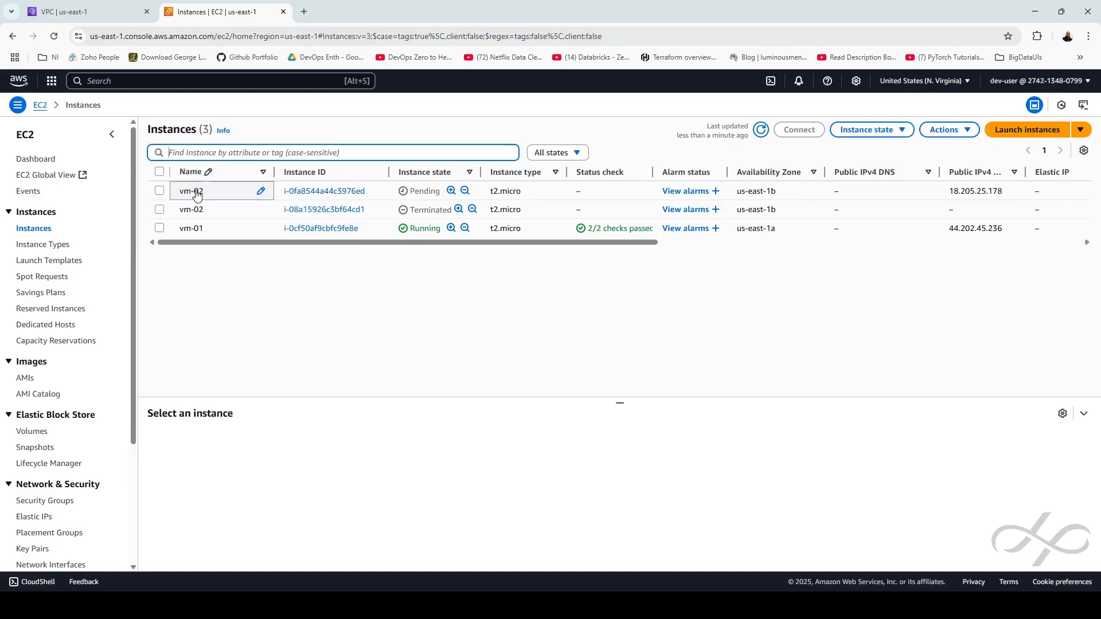
click(315, 192)
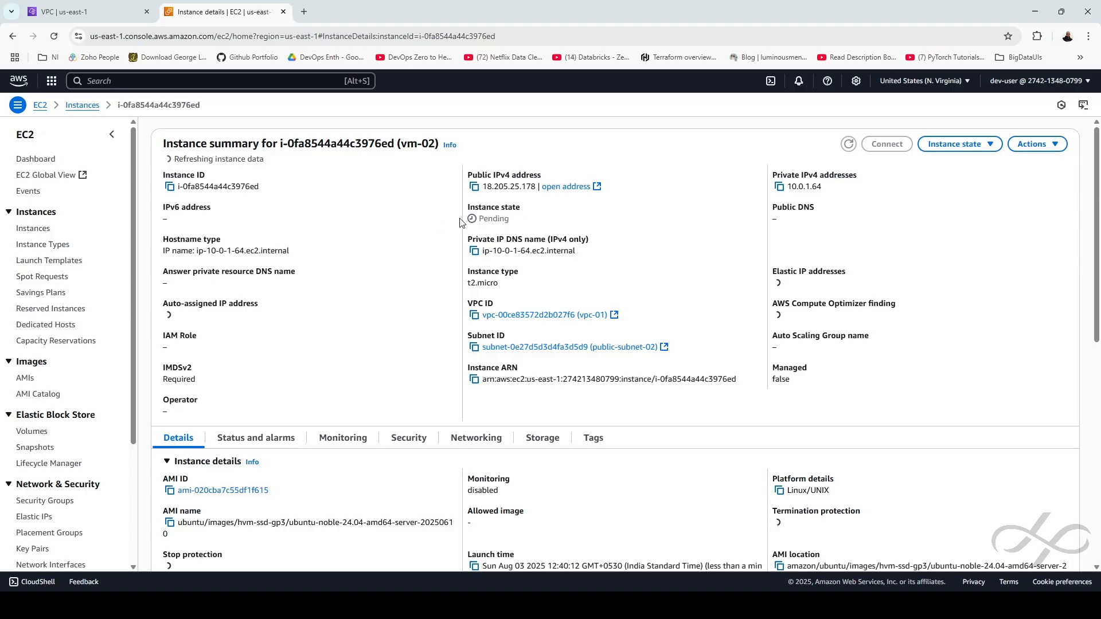
click(474, 187)
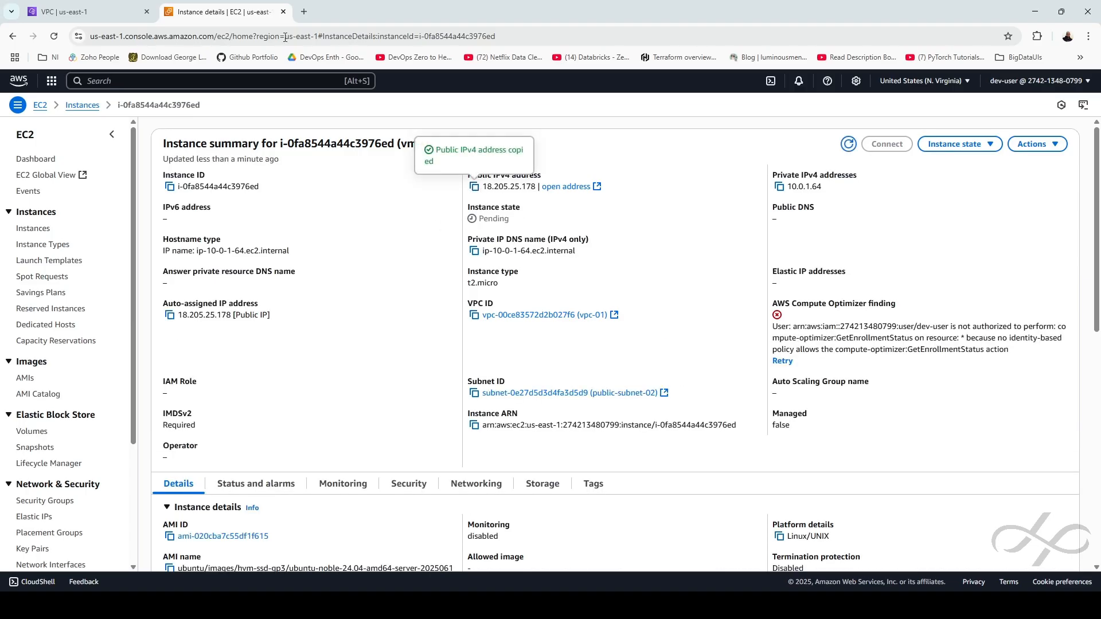
click(304, 12)
key(ctrl+v)
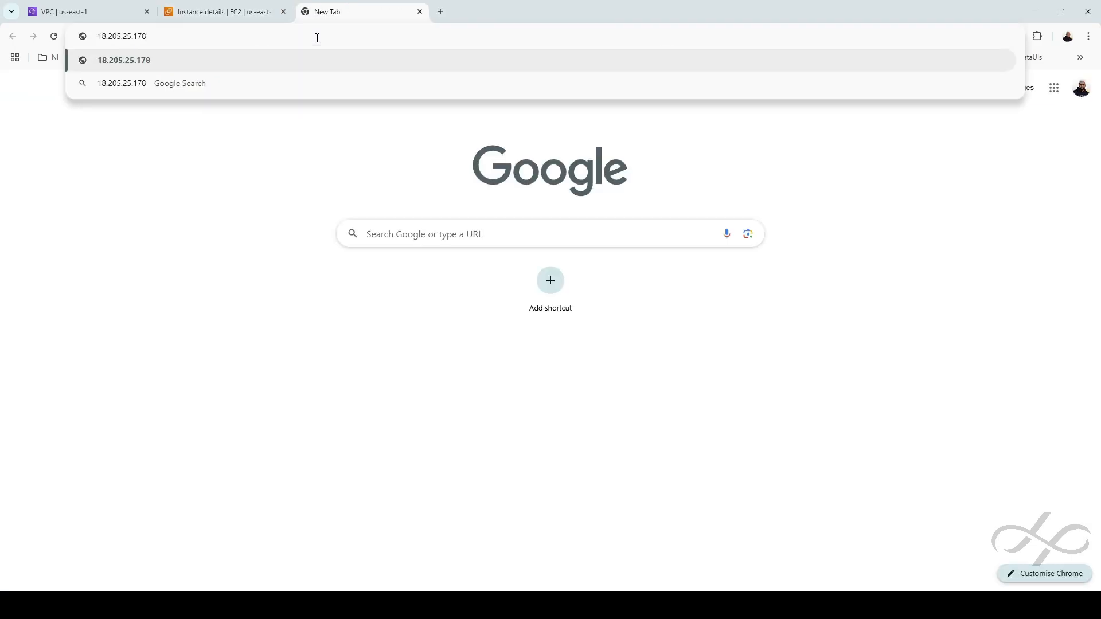
text(http)
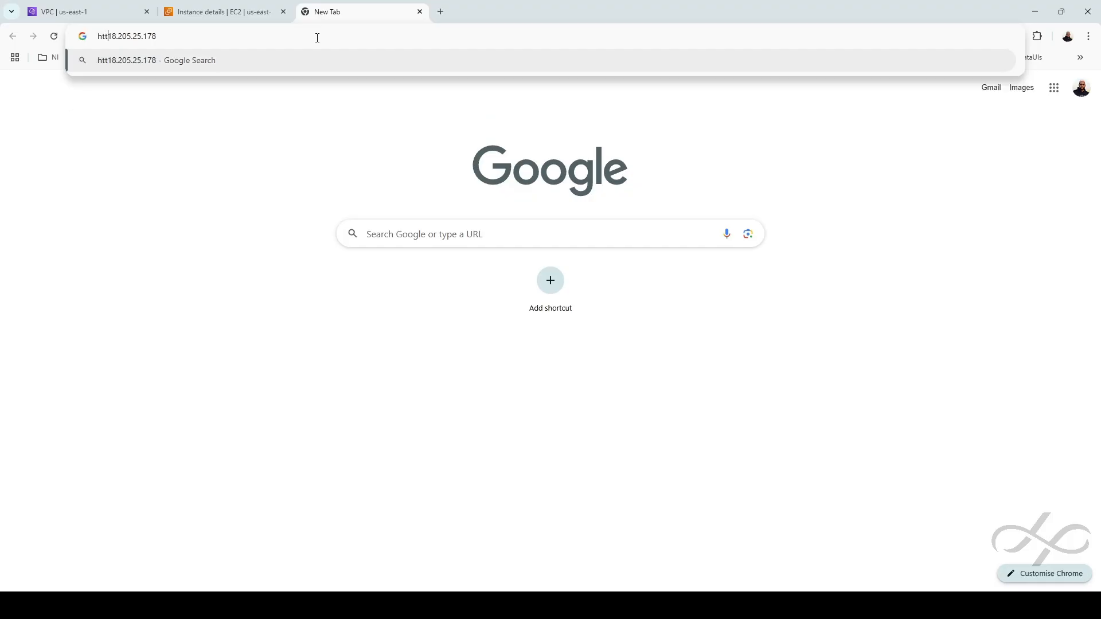
text(://)
key(Return)
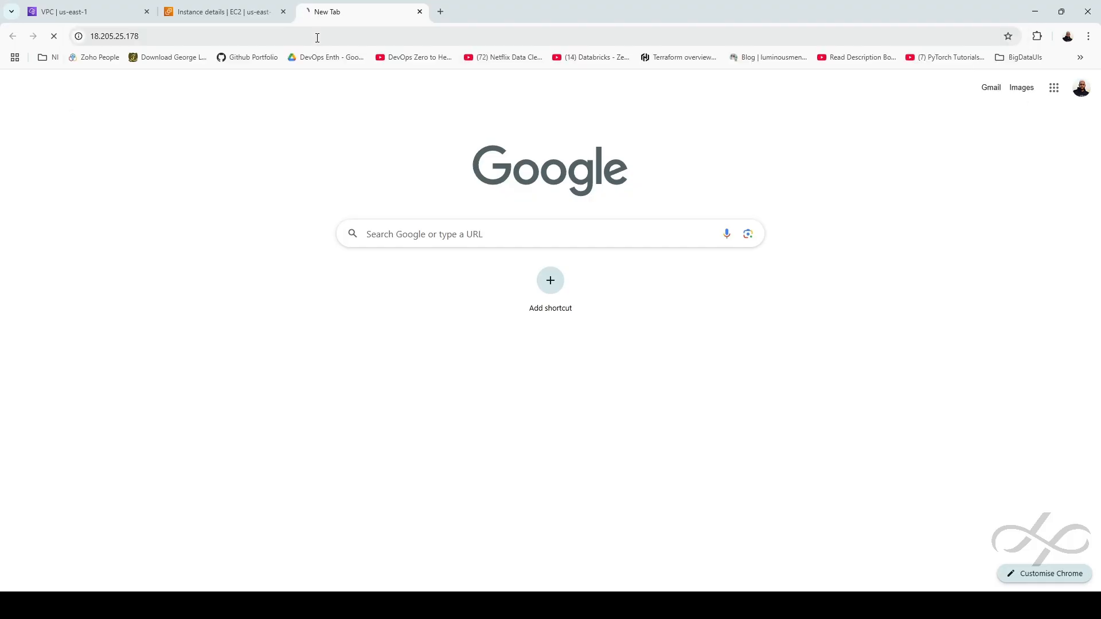
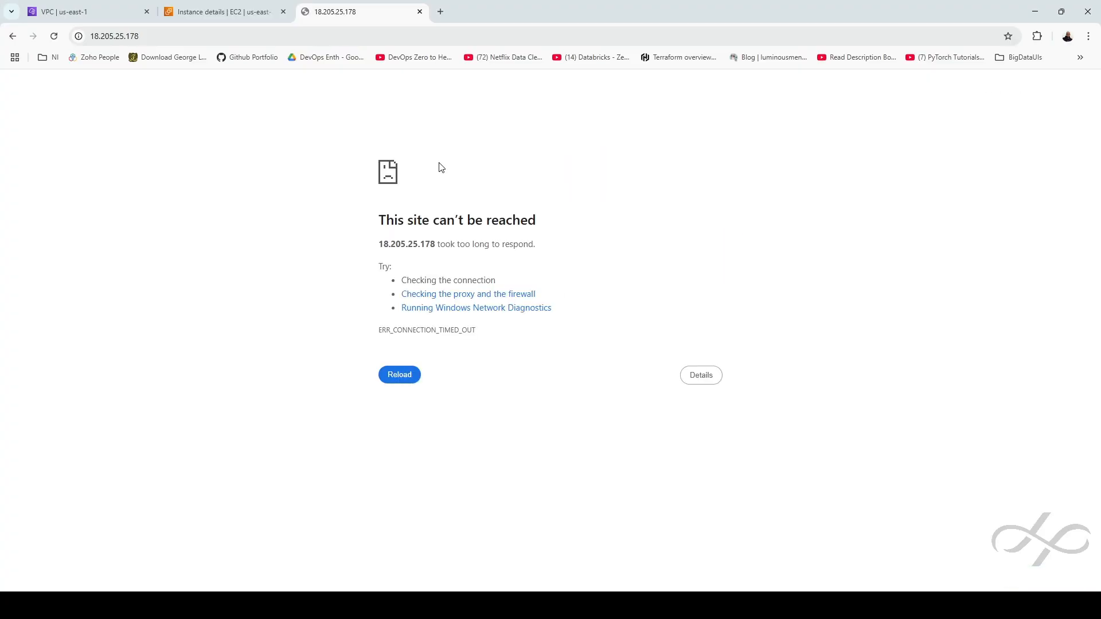
Reload 18.205.25.178 until vm-02's Amazon clone storefront loads, then return to the EC2 tab
key(F5)
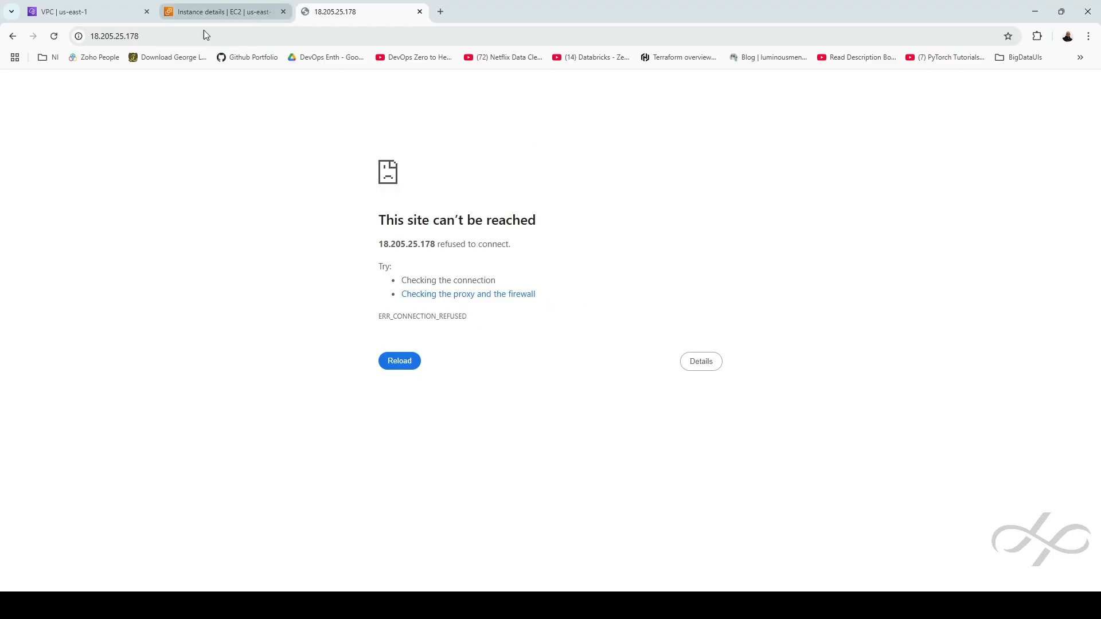
click(55, 37)
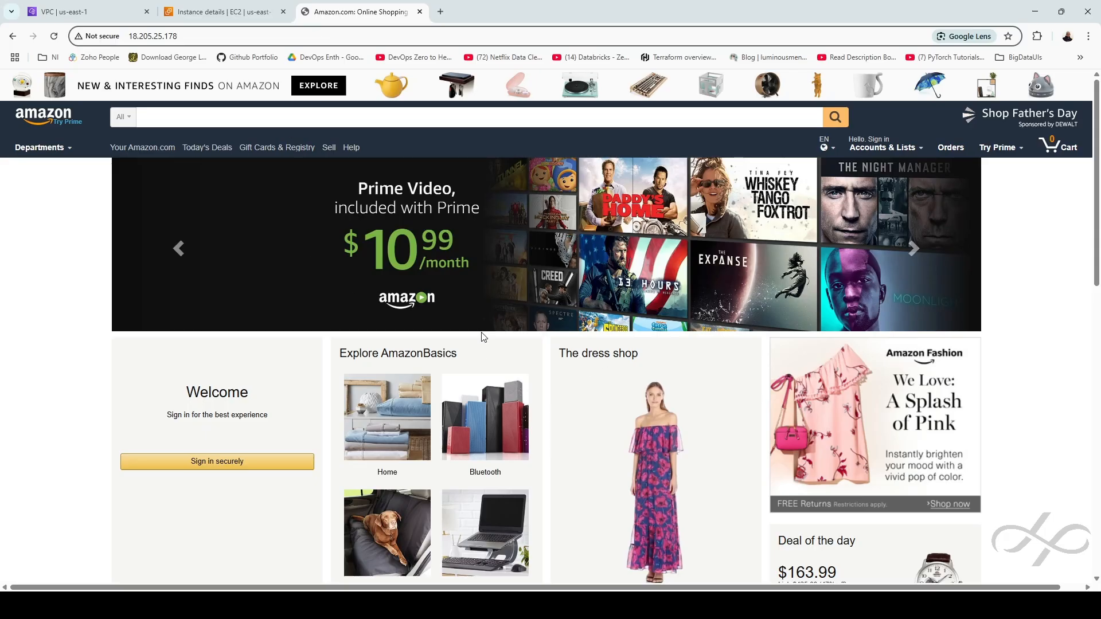
click(227, 13)
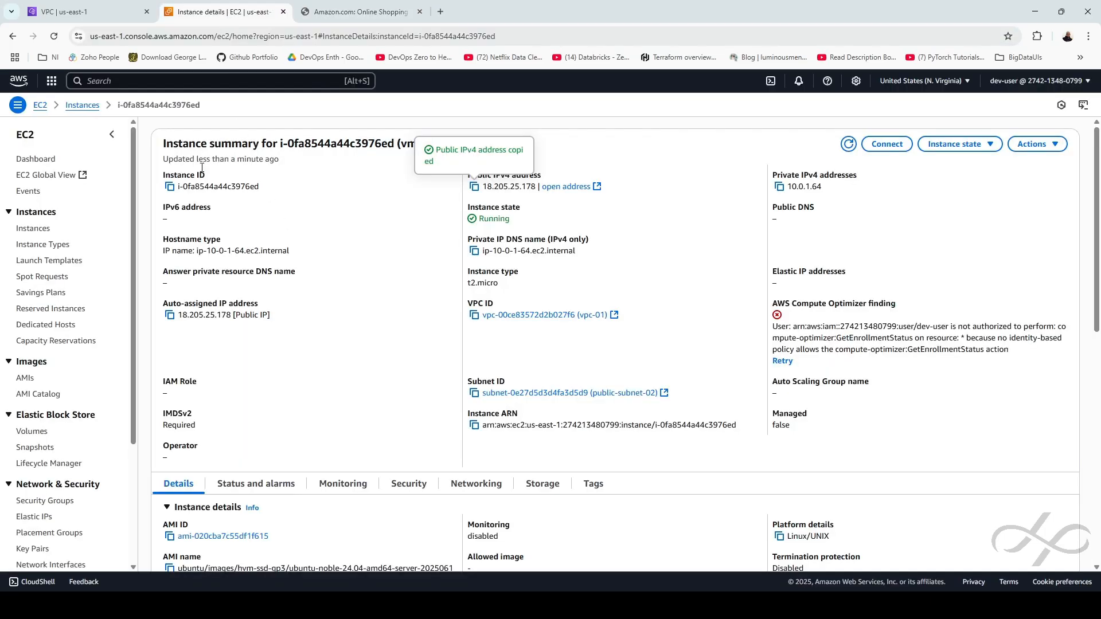
click(82, 105)
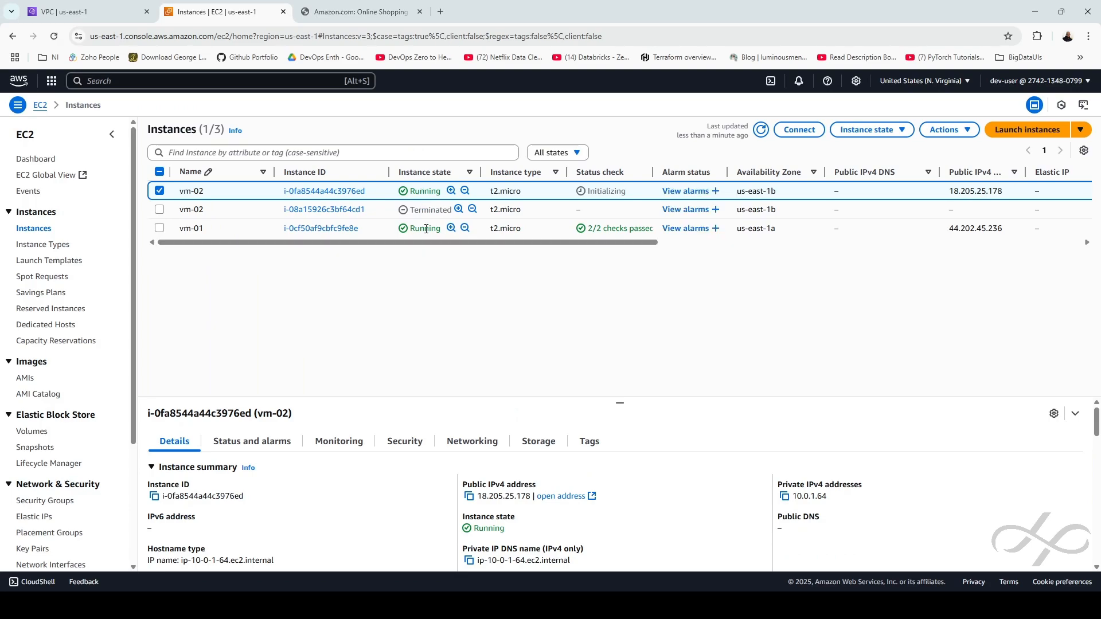
click(304, 229)
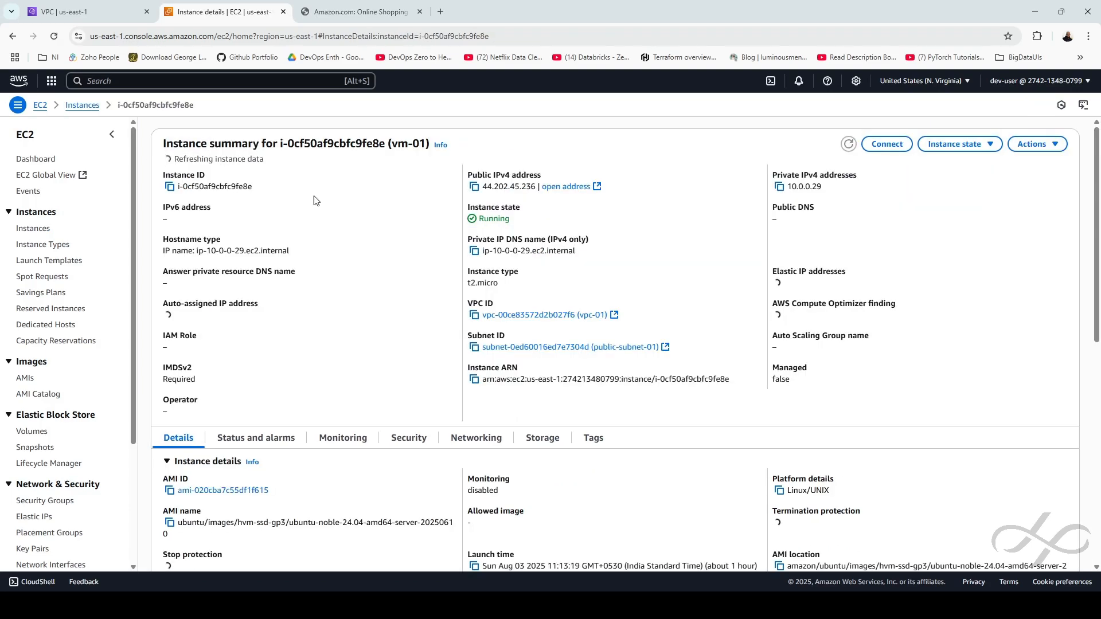
click(474, 186)
click(441, 11)
click(413, 38)
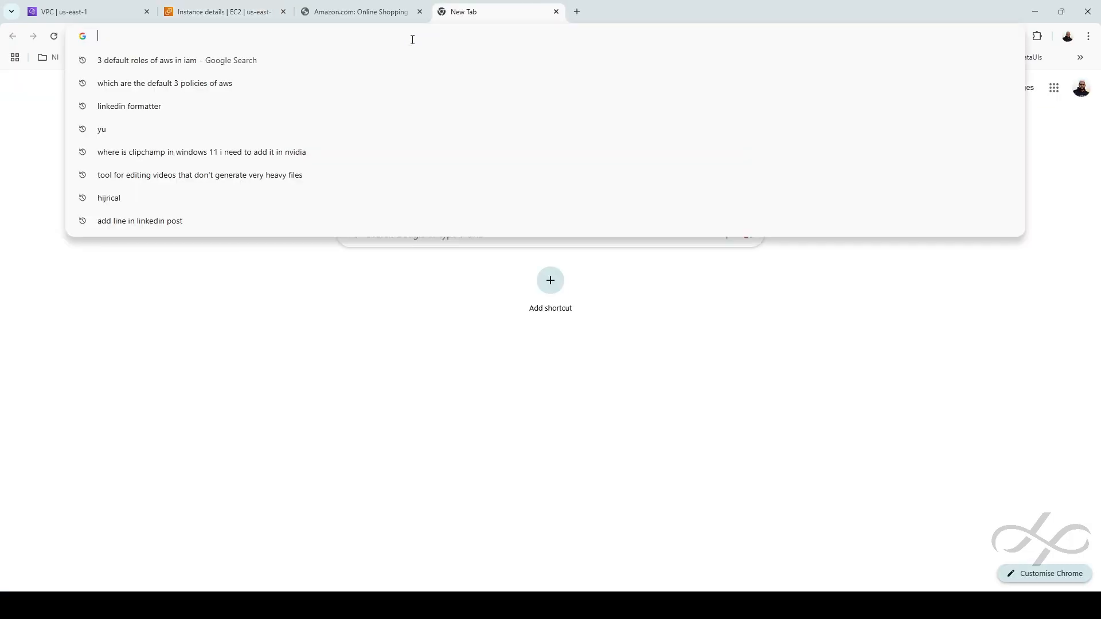
text(http)
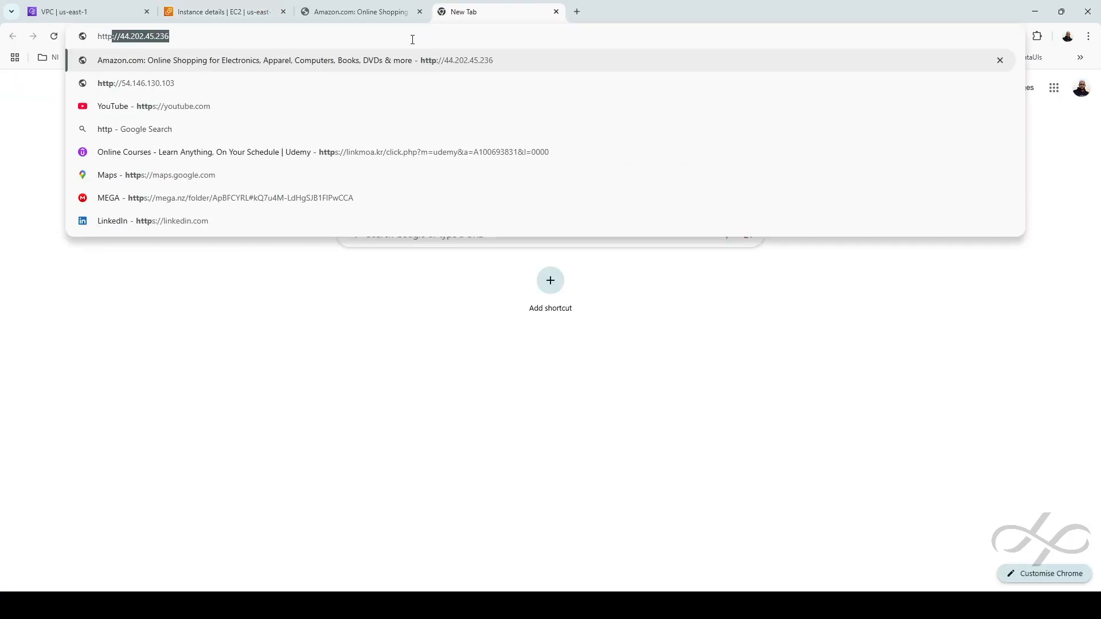
text(://)
key(ctrl+v)
key(Return)
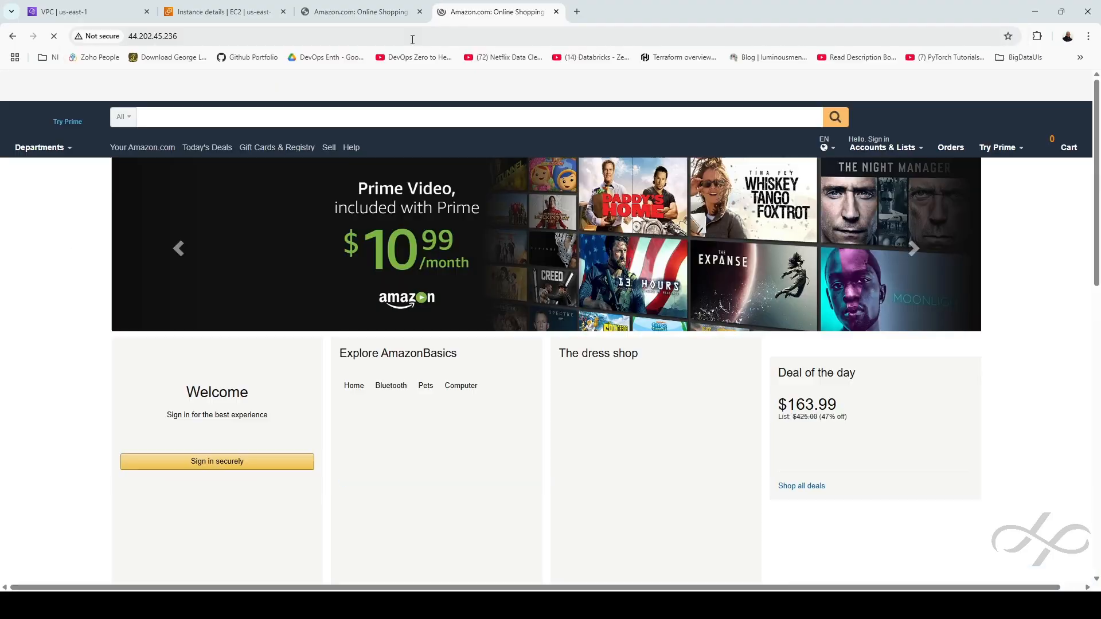
Compare the 44.202.45.236 and 18.205.25.178 storefront tabs, then return to vm-01's details
click(370, 12)
click(459, 19)
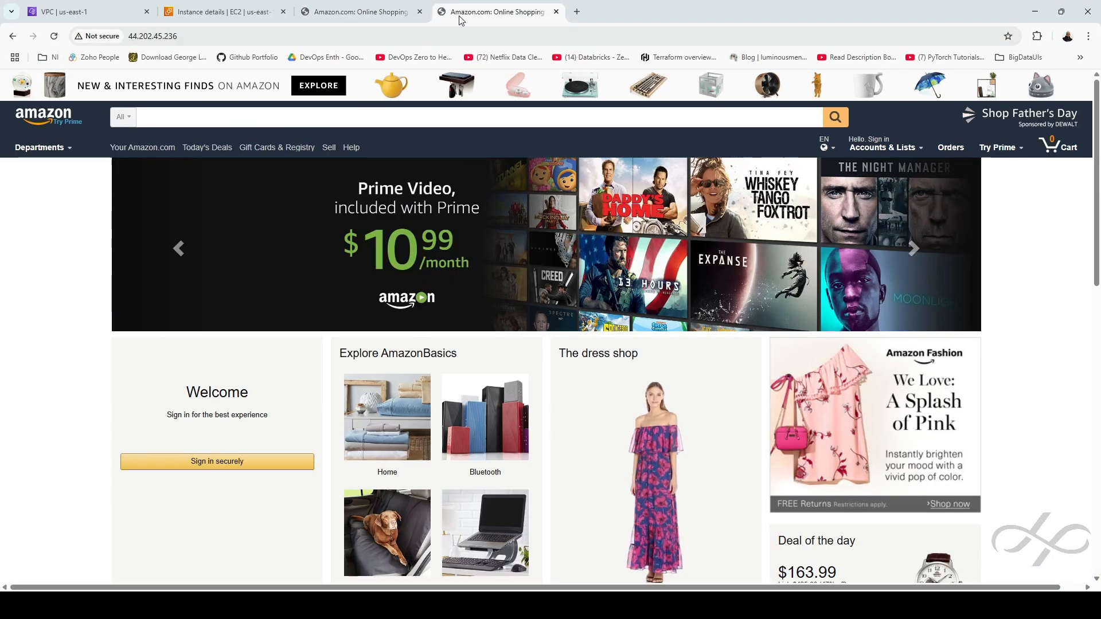
click(390, 13)
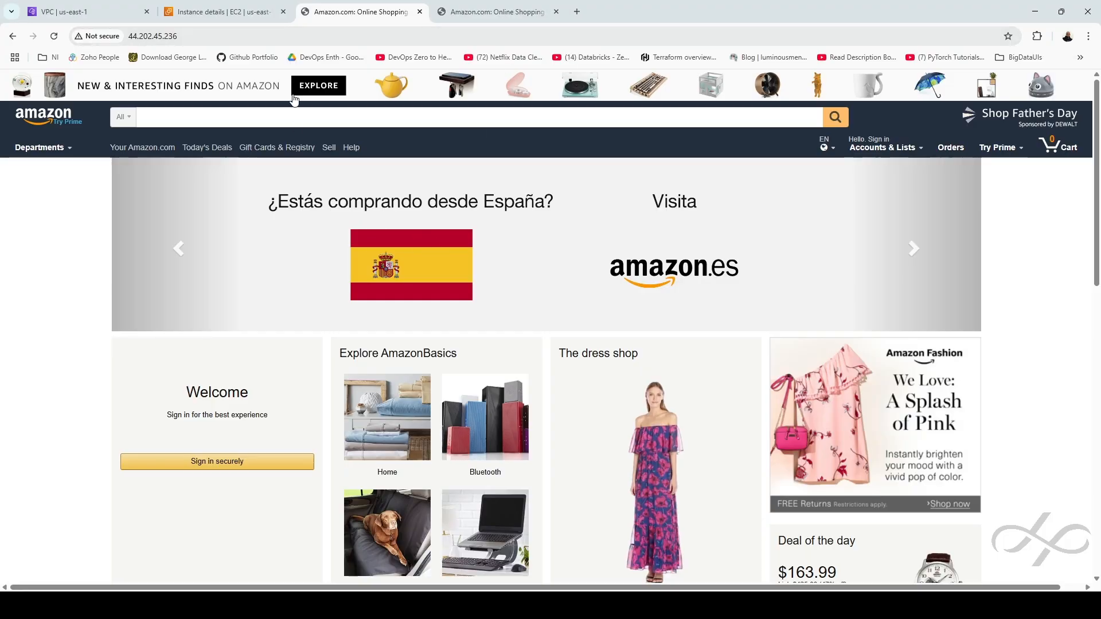
click(131, 39)
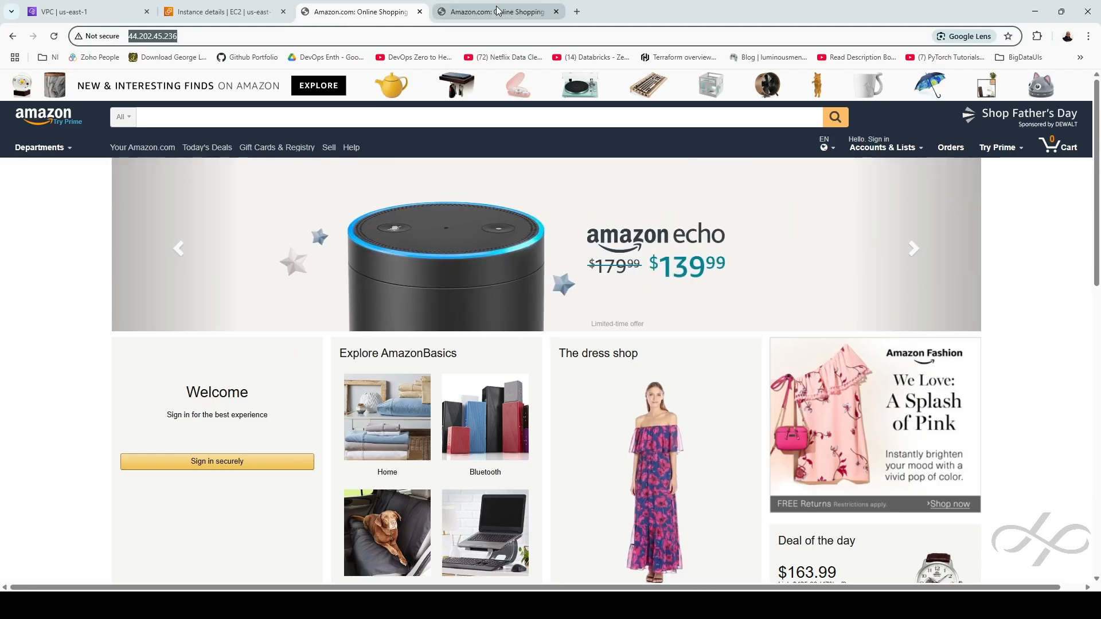
key(ctrl+Tab)
click(367, 18)
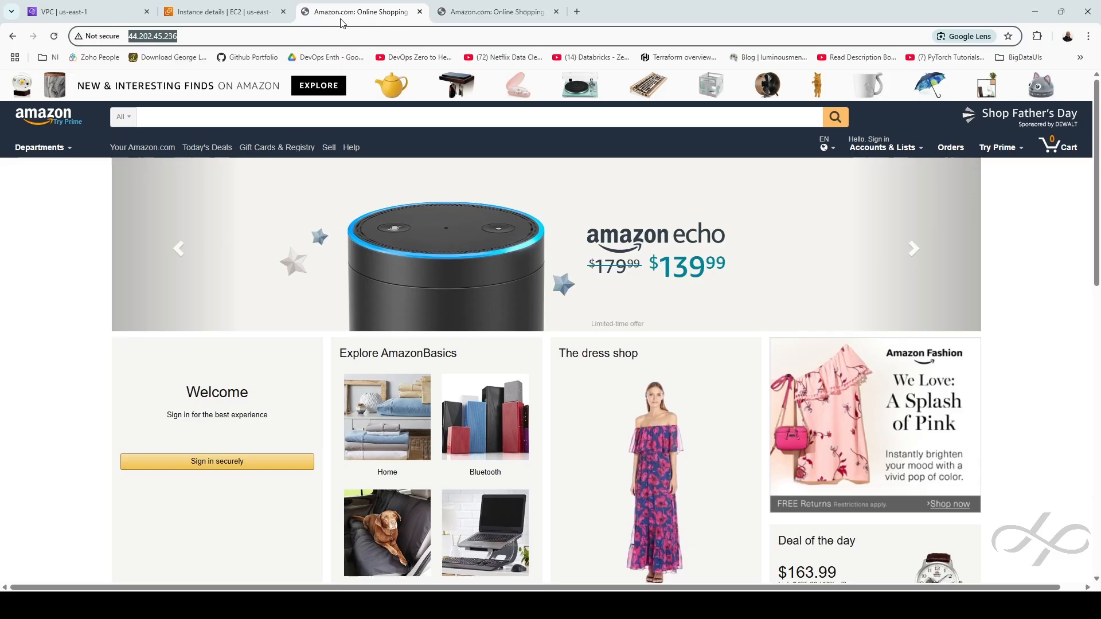
click(519, 12)
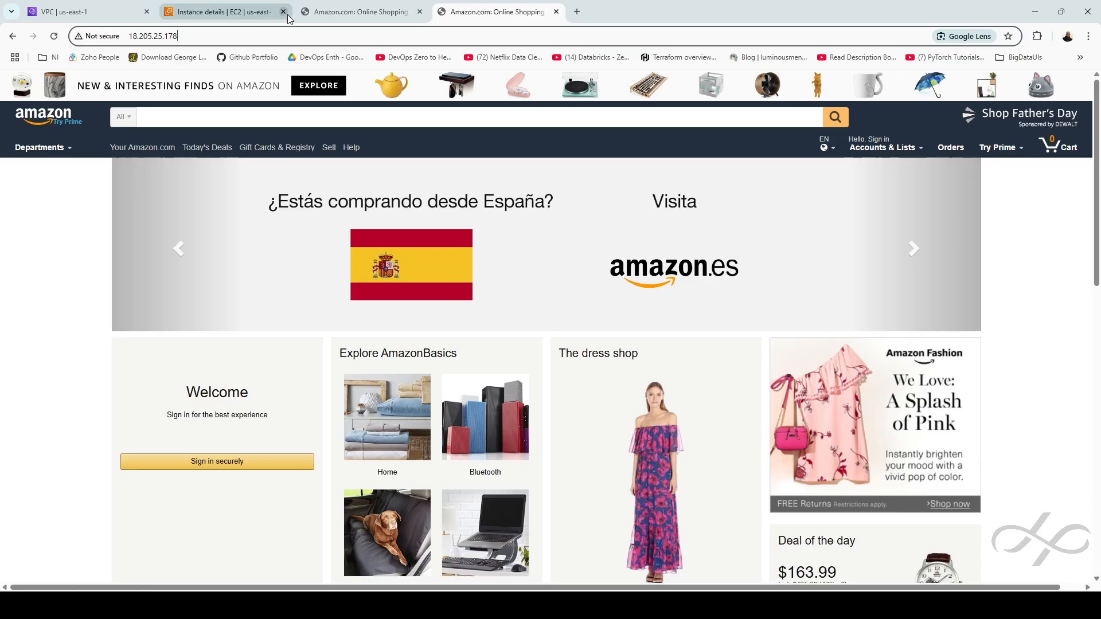
click(254, 13)
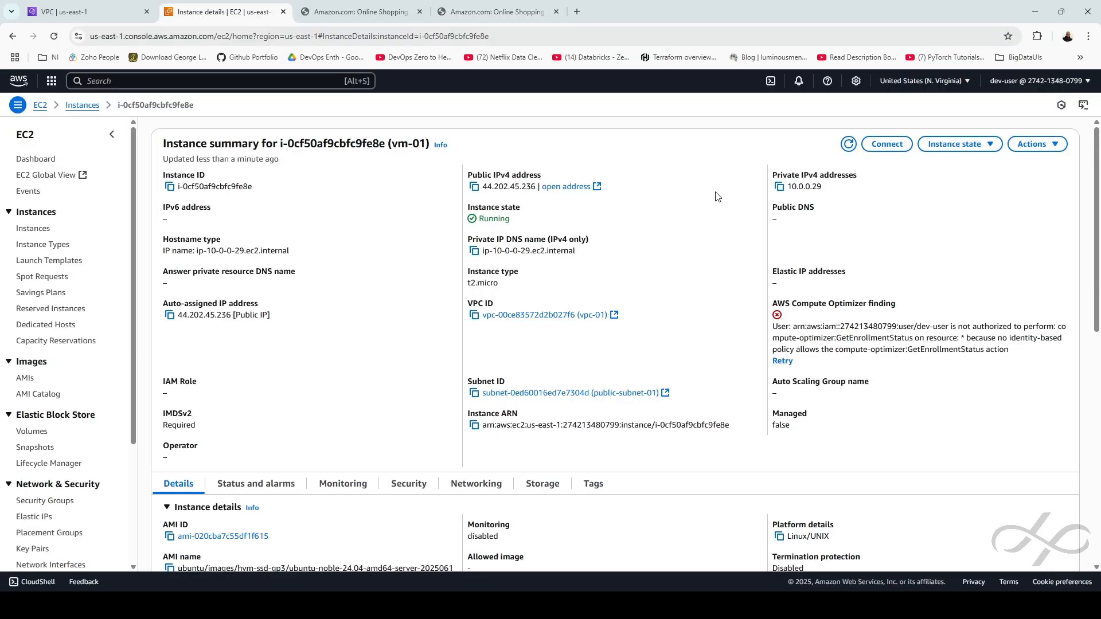
Connect to vm-01 via EC2 Instance Connect and open /var/www/html/index.html in vi
click(887, 144)
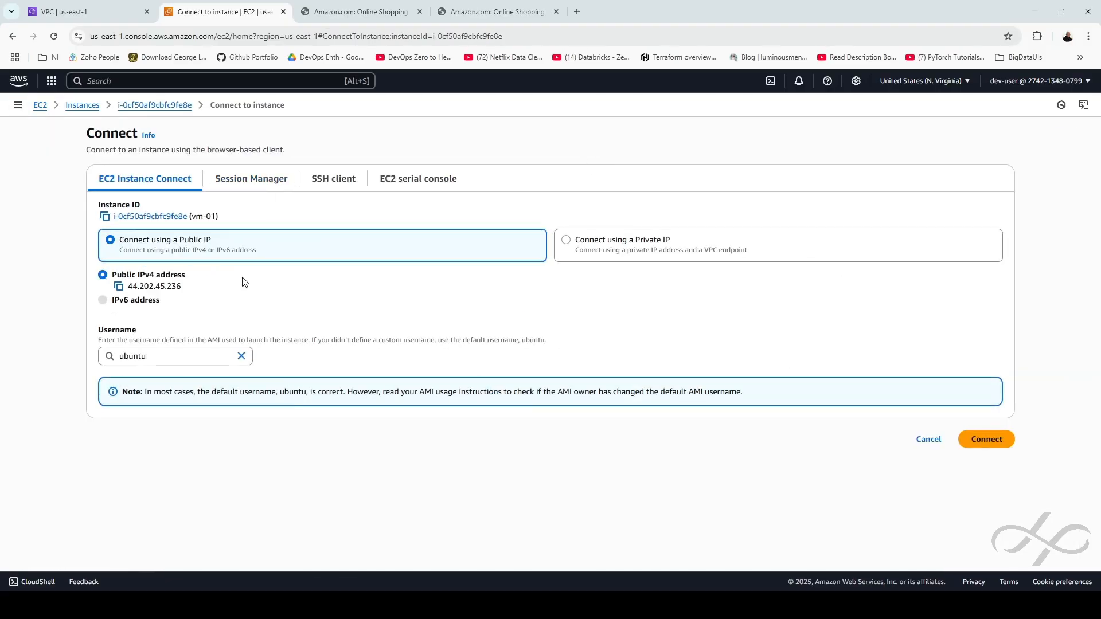
click(998, 442)
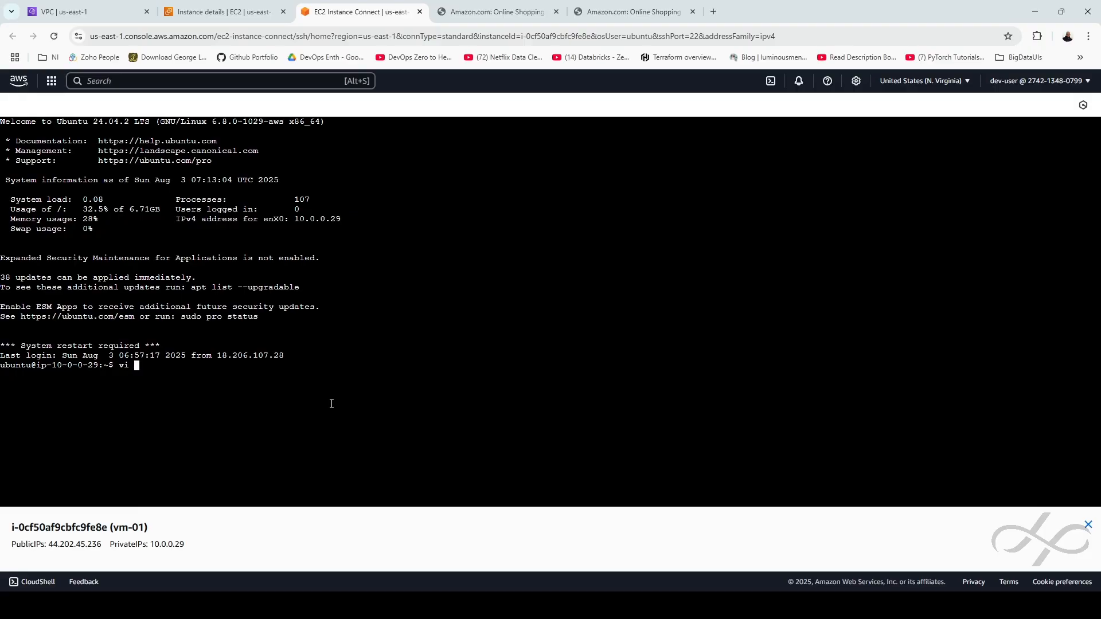
text(var/htm)
key(BackSpace)
key(BackSpace)
key(BackSpace)
text(htm)
key(Left)
key(Left)
key(Left)
key(Left)
key(BackSpace)
text(/index)
key(Tab)
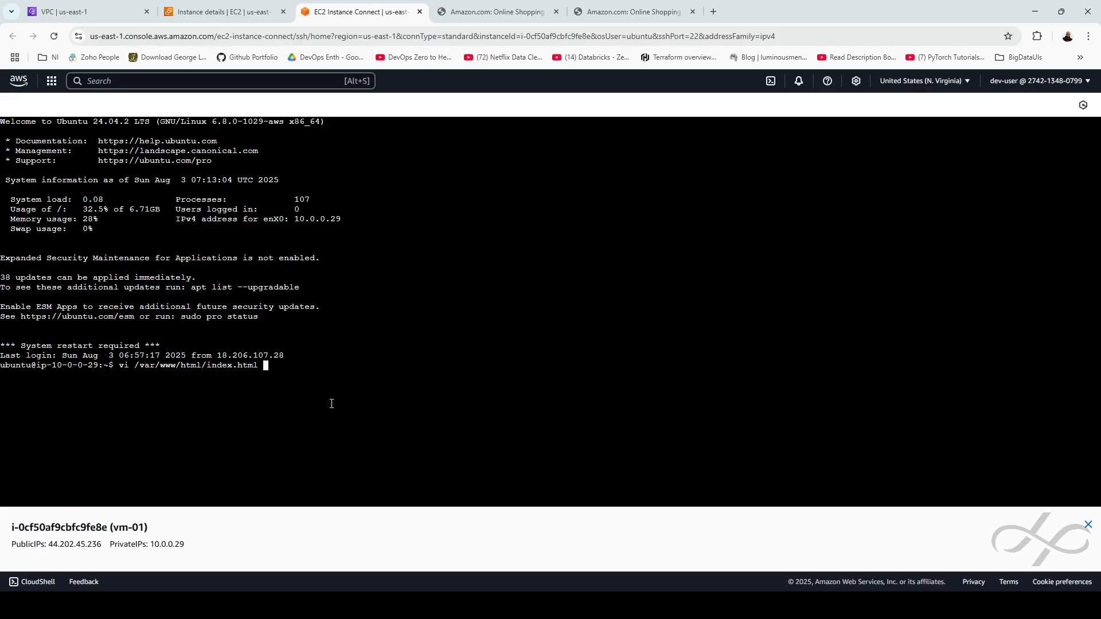
key(Return)
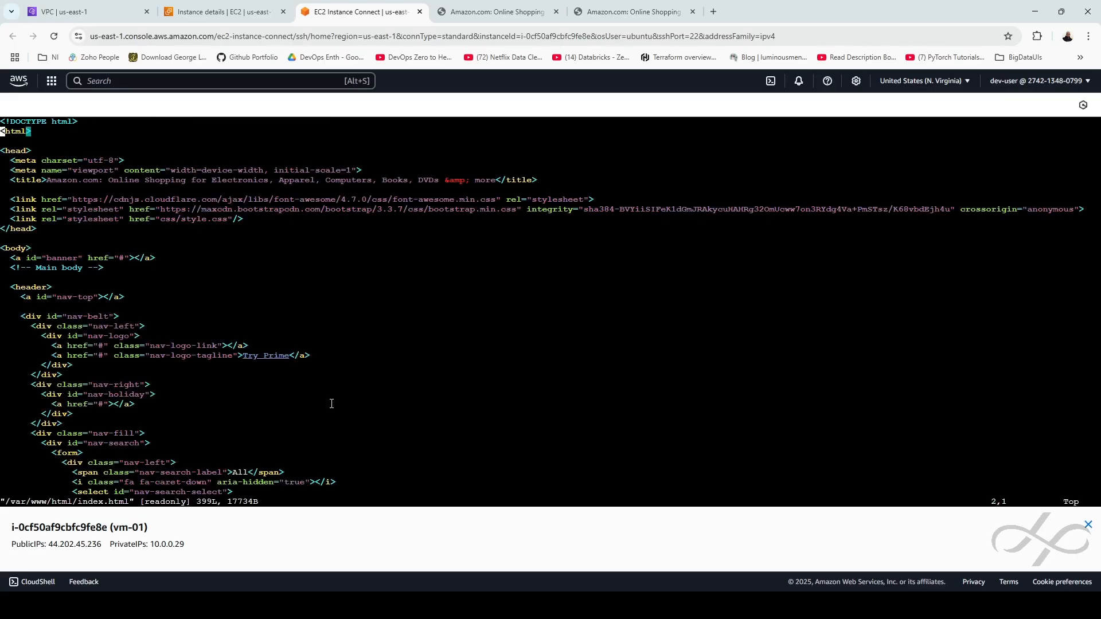
Try inserting 01- into the title; after the readonly error on :wq, quit with :q!
key(Down)
key(Down)
key(Down)
key(Down)
key(Right)
key(Right)
key(Right)
key(Right)
key(Right)
key(Right)
key(i)
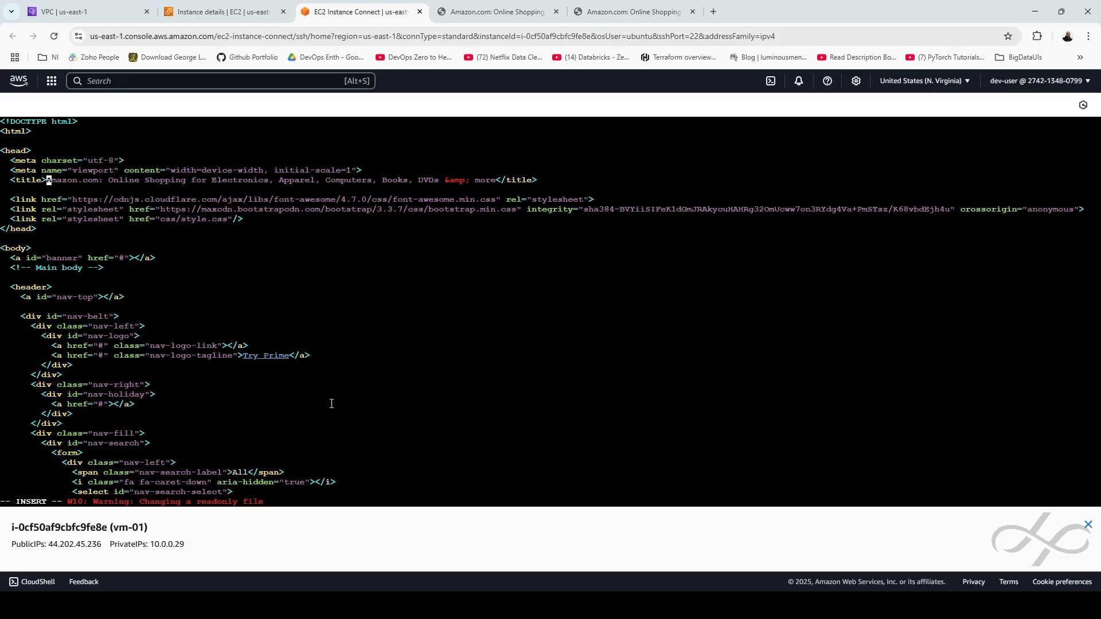
text(01-)
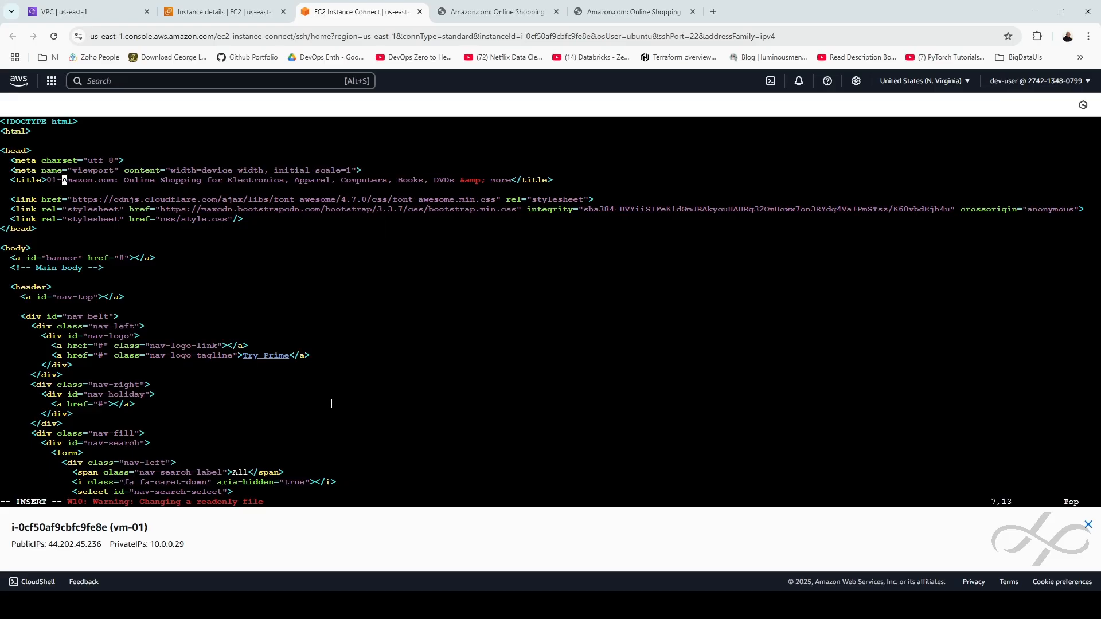
key(Escape)
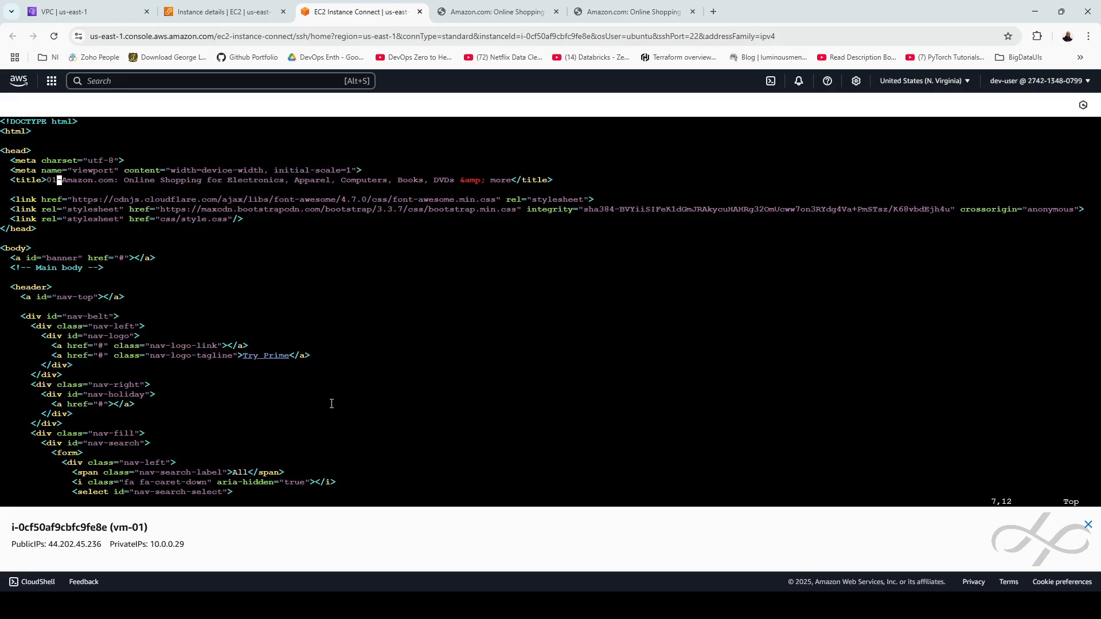
text(:wq)
key(Return)
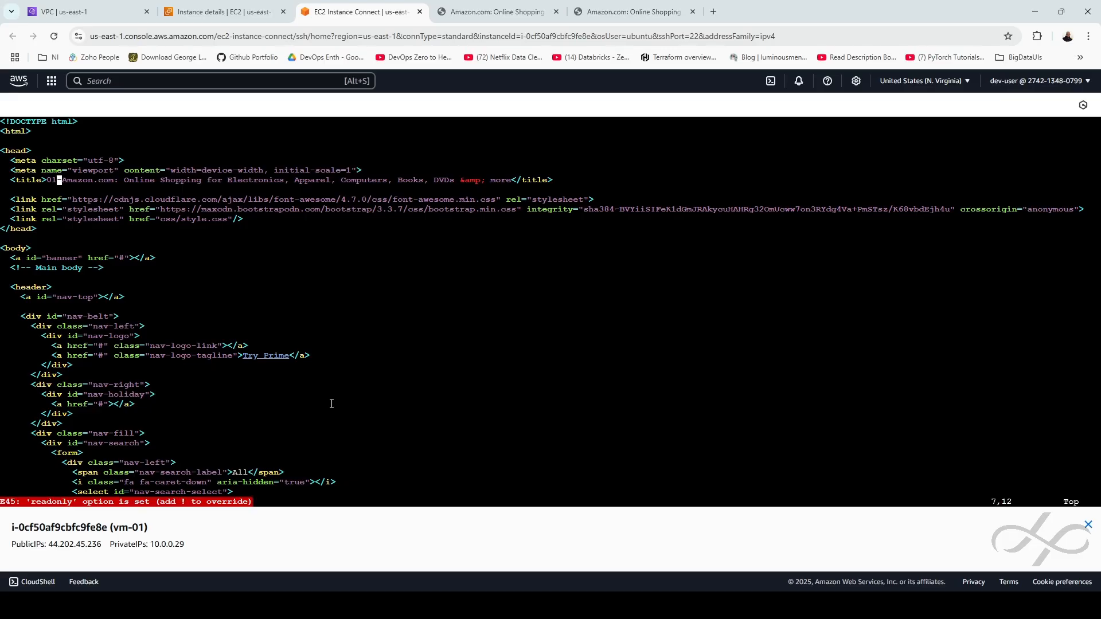
text(:q)
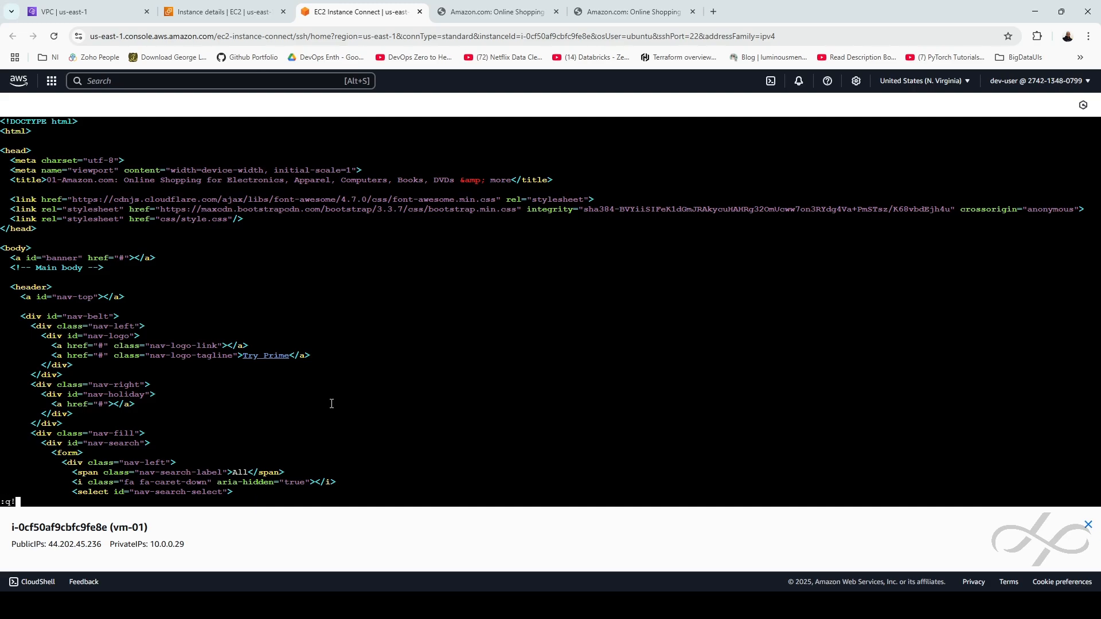
text(!)
key(Return)
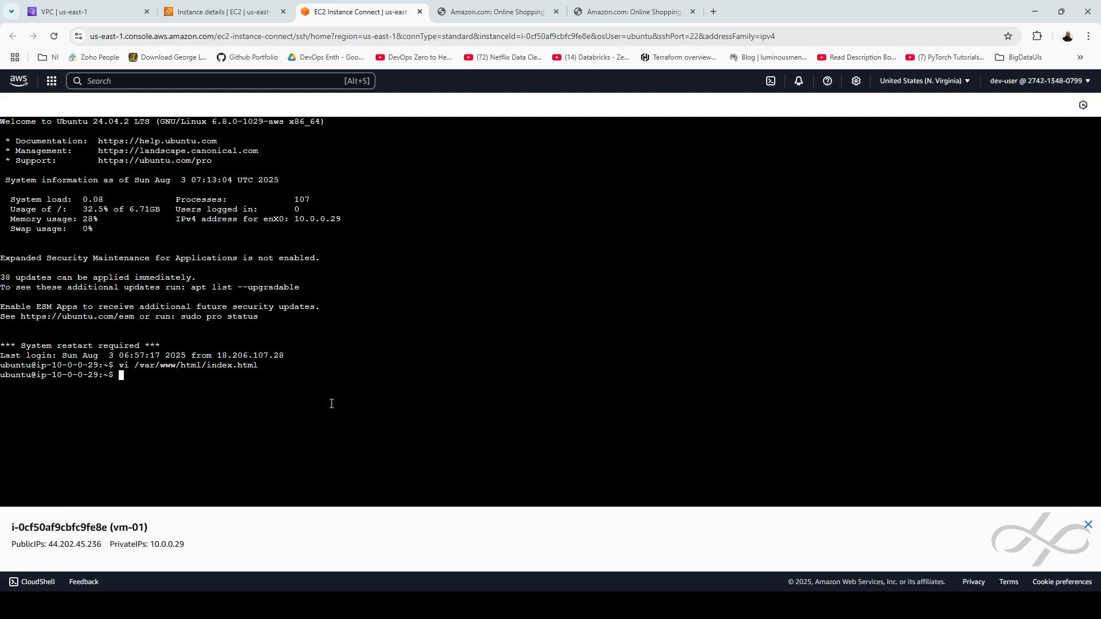
After sudo -i, prefix the index.html title with 01- in vi and save with :wq
text(sudo -i)
key(Return)
text(vi /var/www/htm)
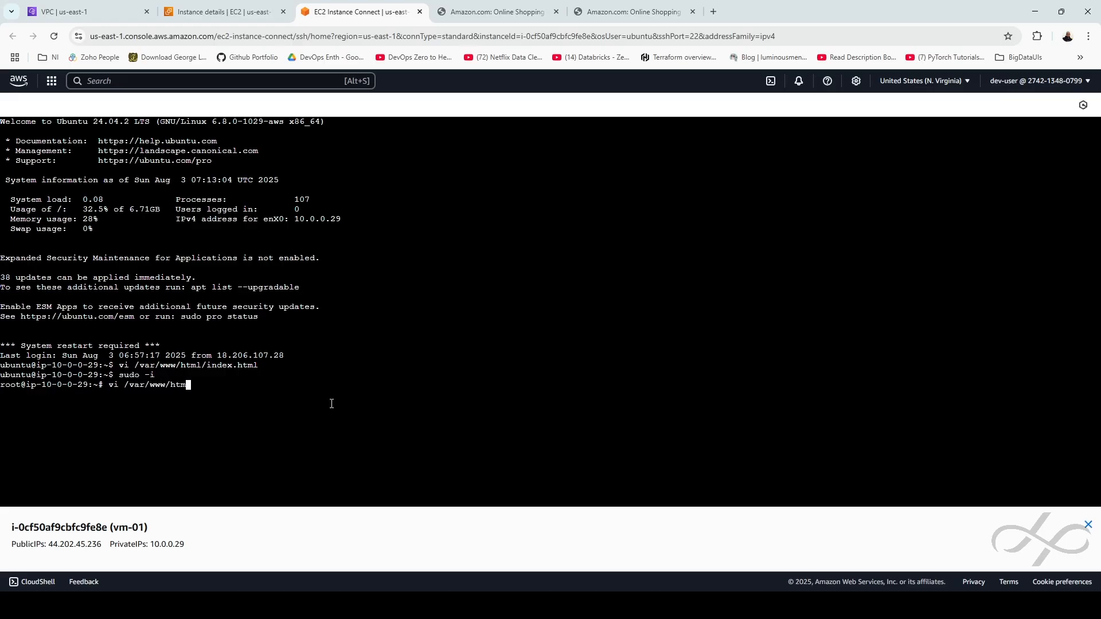
text(l/index.html)
key(Return)
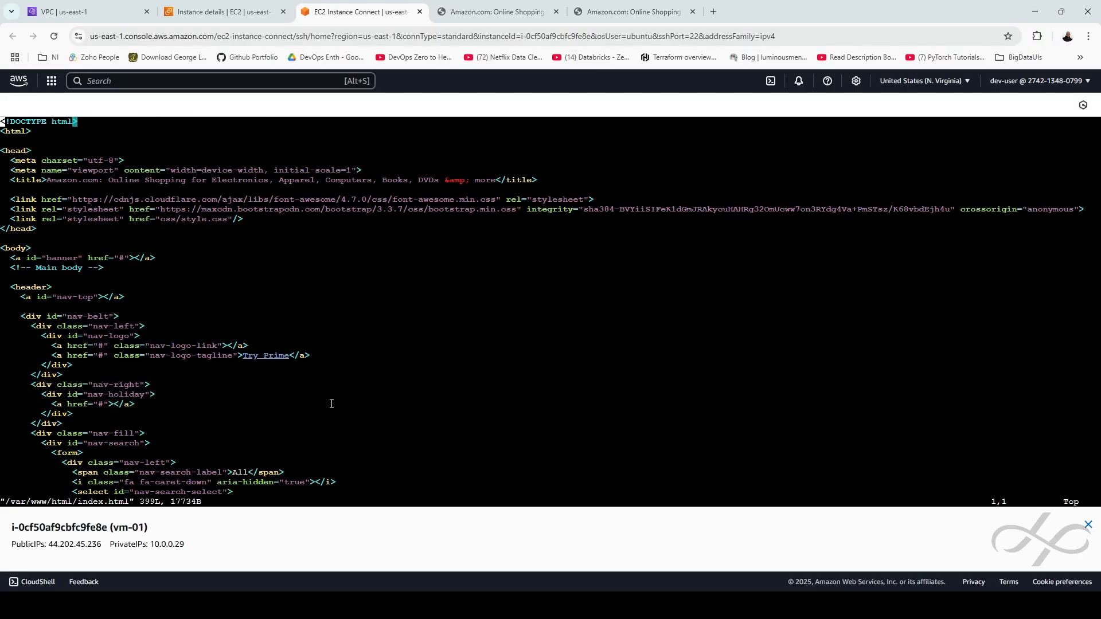
key(Down)
key(Down)
key(Down)
key(Down)
key(Down)
key(Down)
key(Right)
text(itle>)
text(01-)
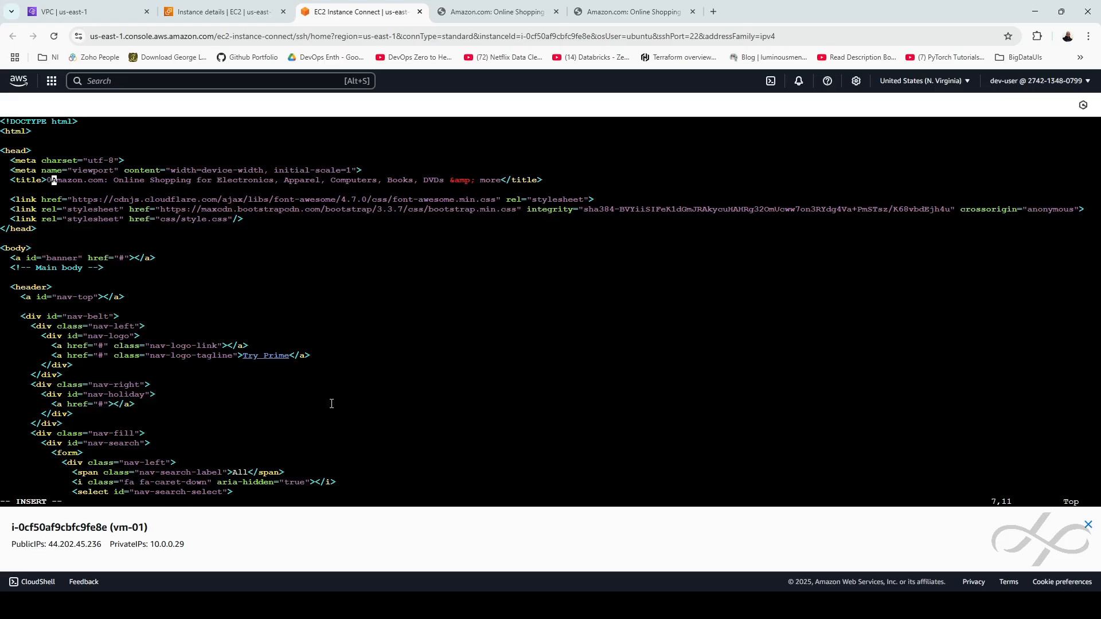
key(Escape)
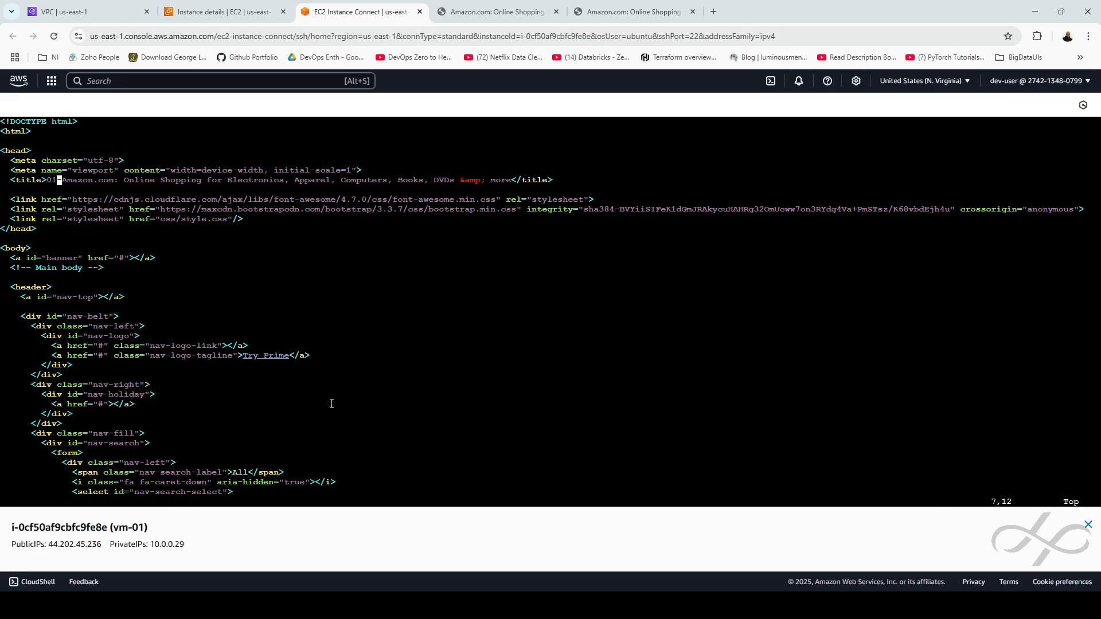
key(shift+colon)
text(wq)
key(Return)
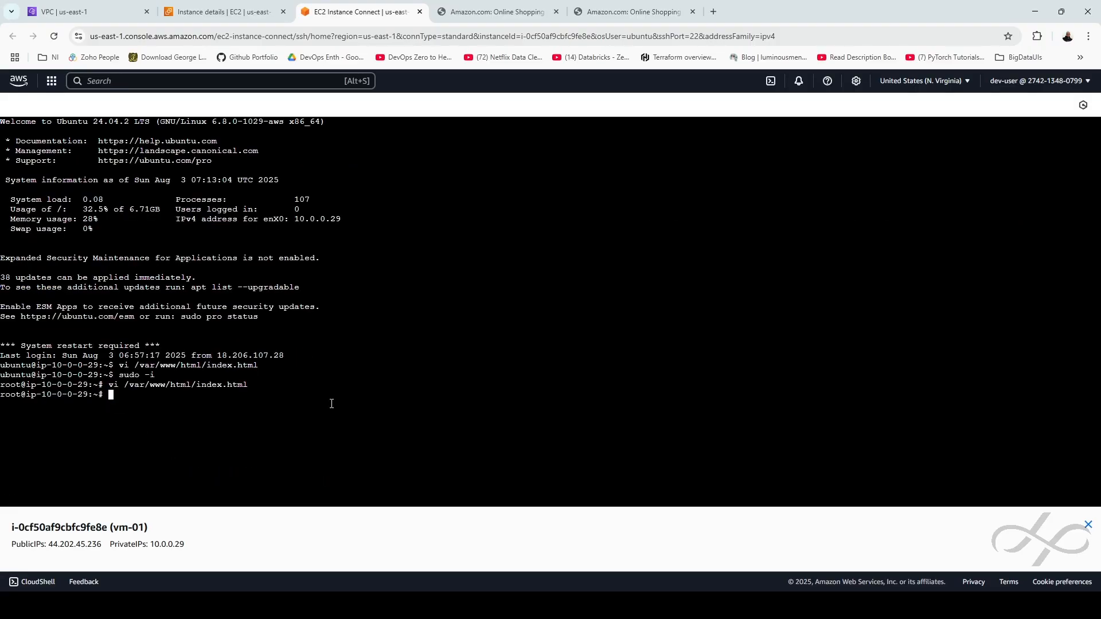
Reload both storefront tabs so vm-01 shows 01-Amazon.com, then go back to the Instances list
click(493, 11)
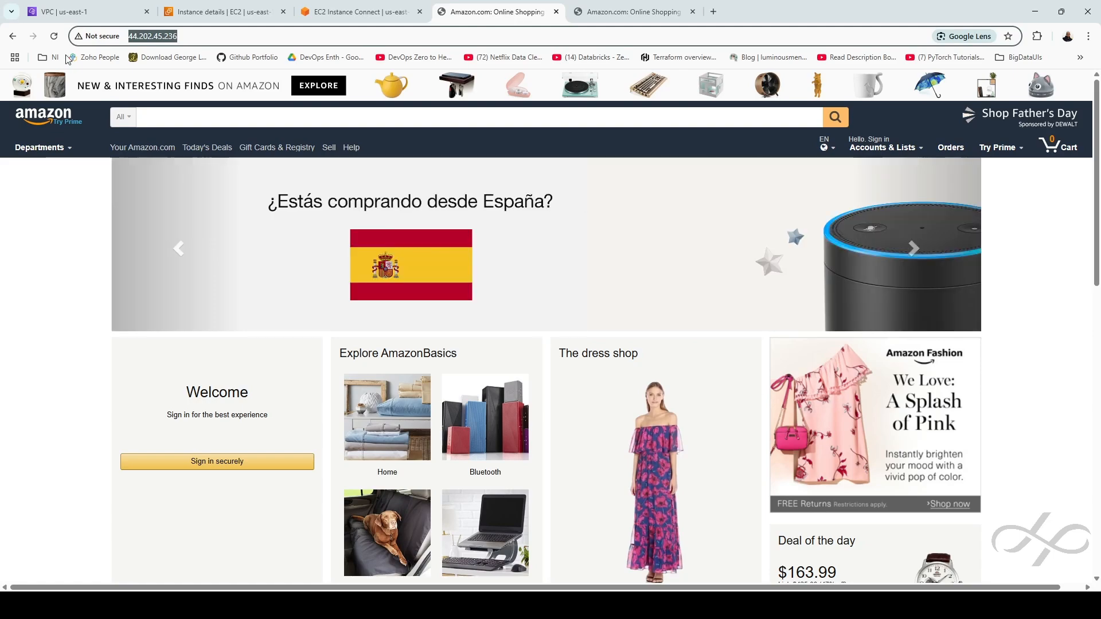
click(608, 13)
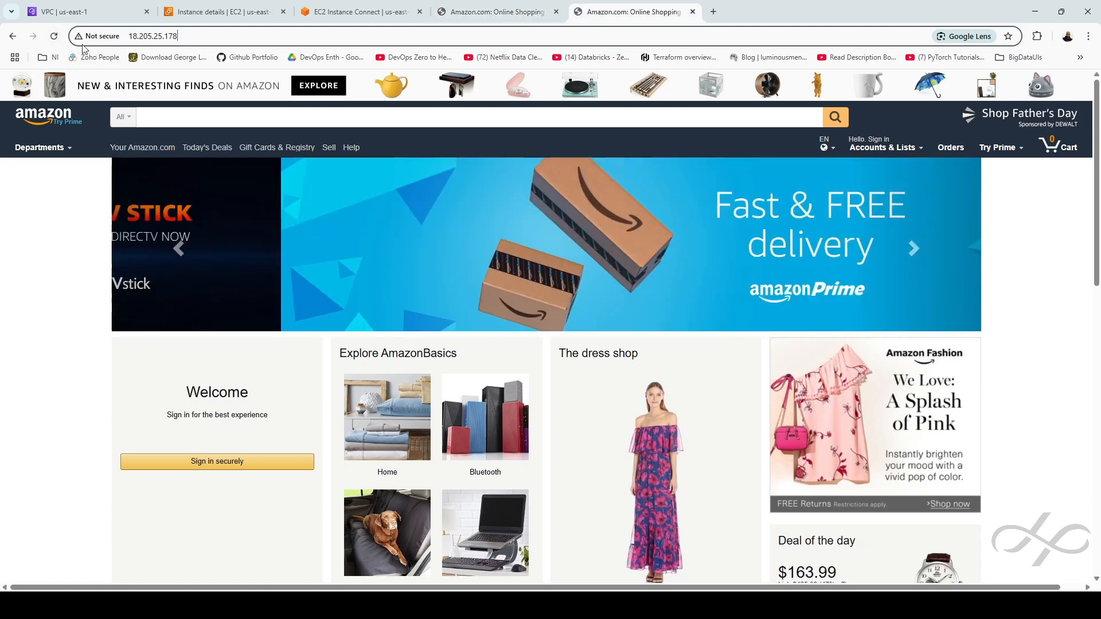
click(54, 36)
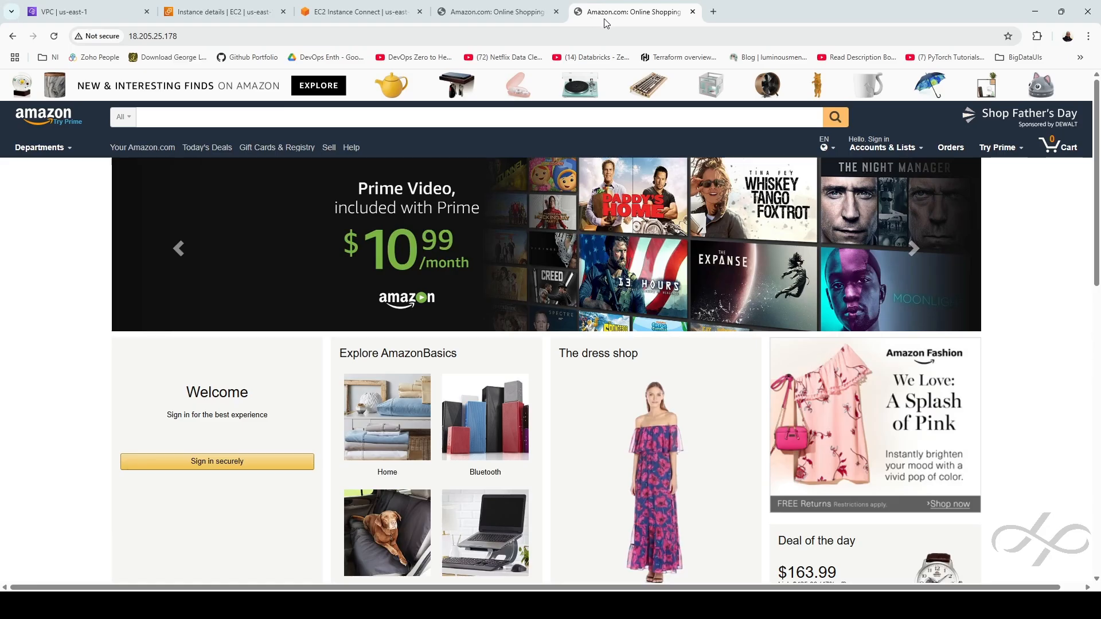
click(54, 36)
click(492, 13)
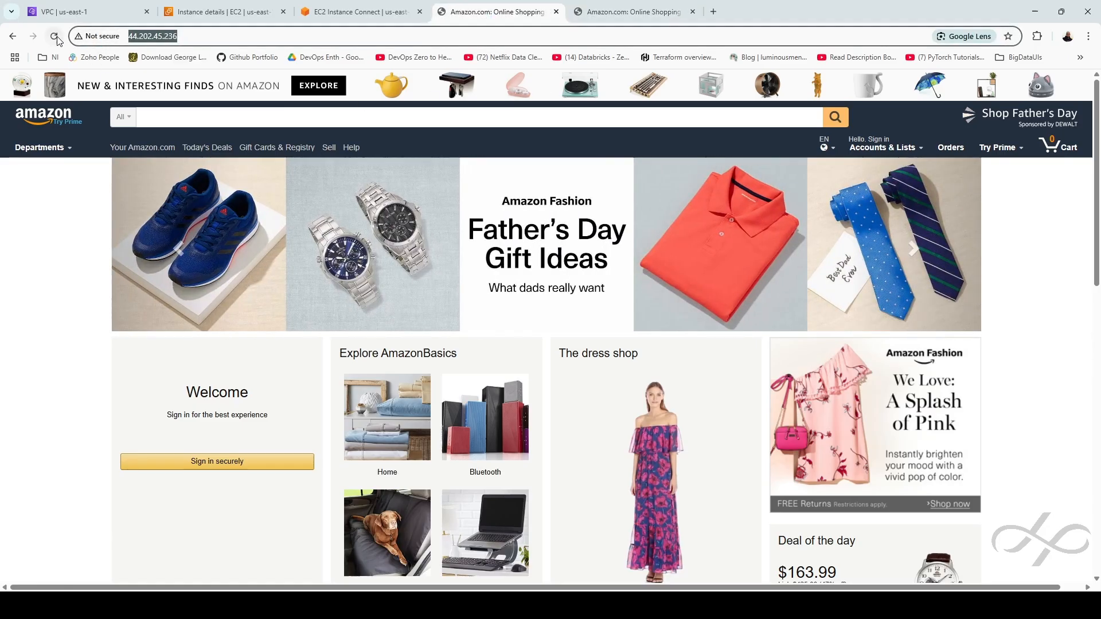
click(54, 36)
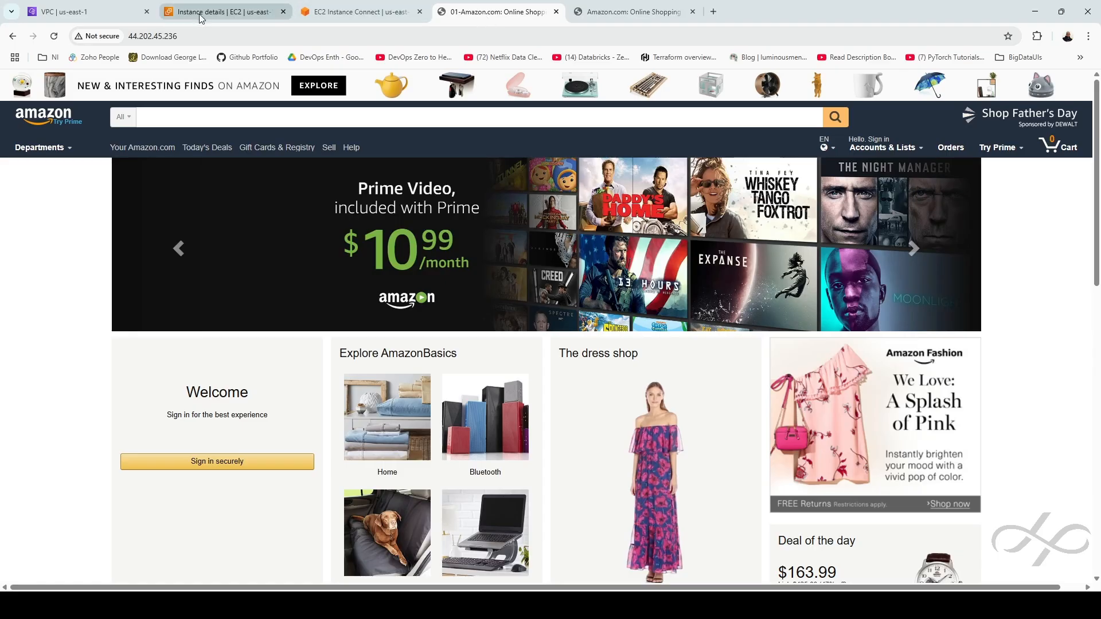
click(226, 12)
click(87, 108)
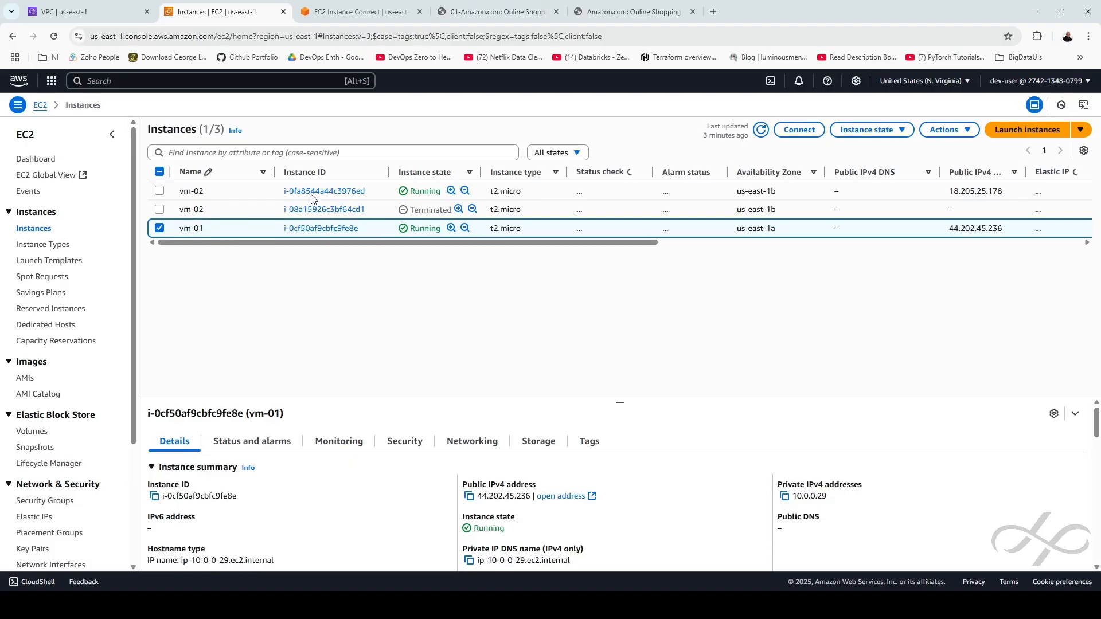
Open vm-02 via EC2 Instance Connect and become root with sudo -i
click(315, 191)
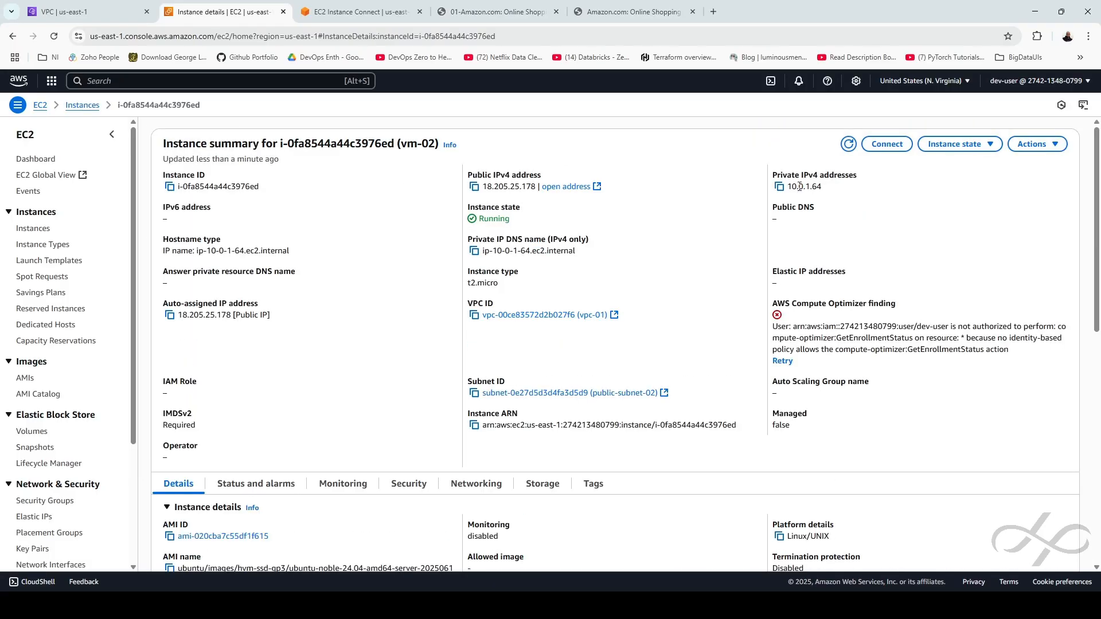
click(888, 146)
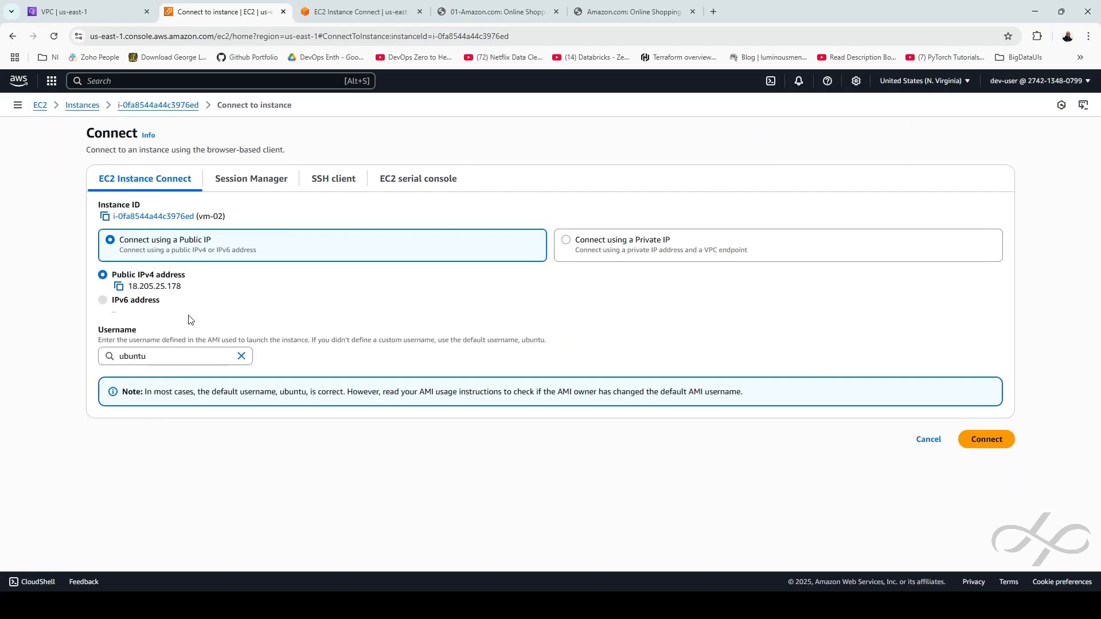
click(985, 440)
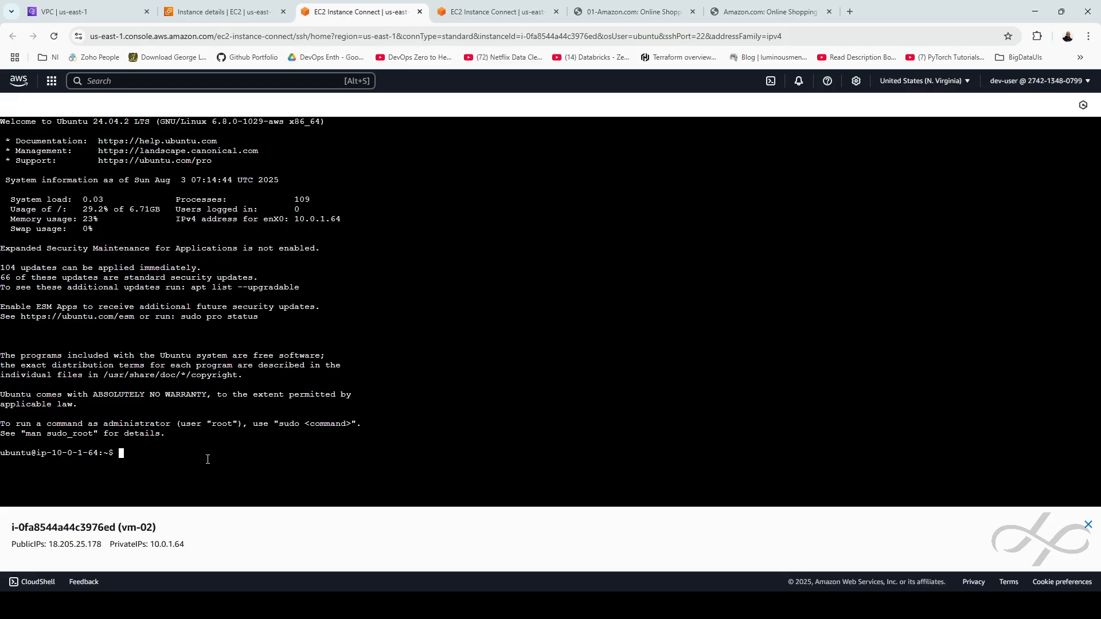
text(sudo -i)
key(Return)
Insert 02- before Amazon in /var/www/html/index.html's title and save with :wq
text(vi /var/www/htm)
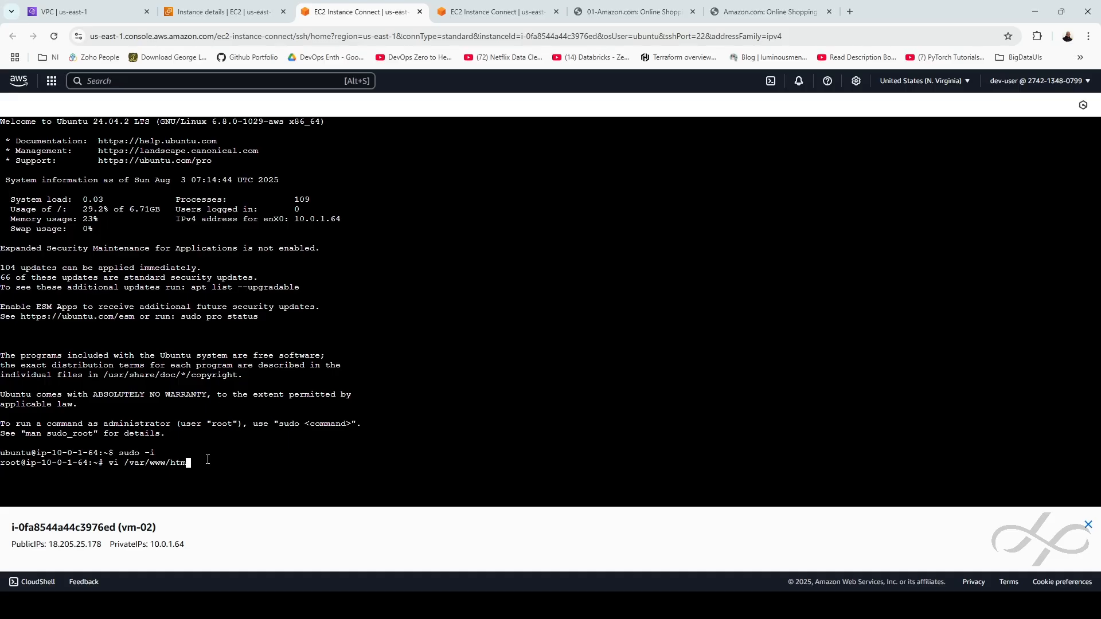
text(l/inswhtml)
key(Down)
key(Down)
key(Down)
key(Down)
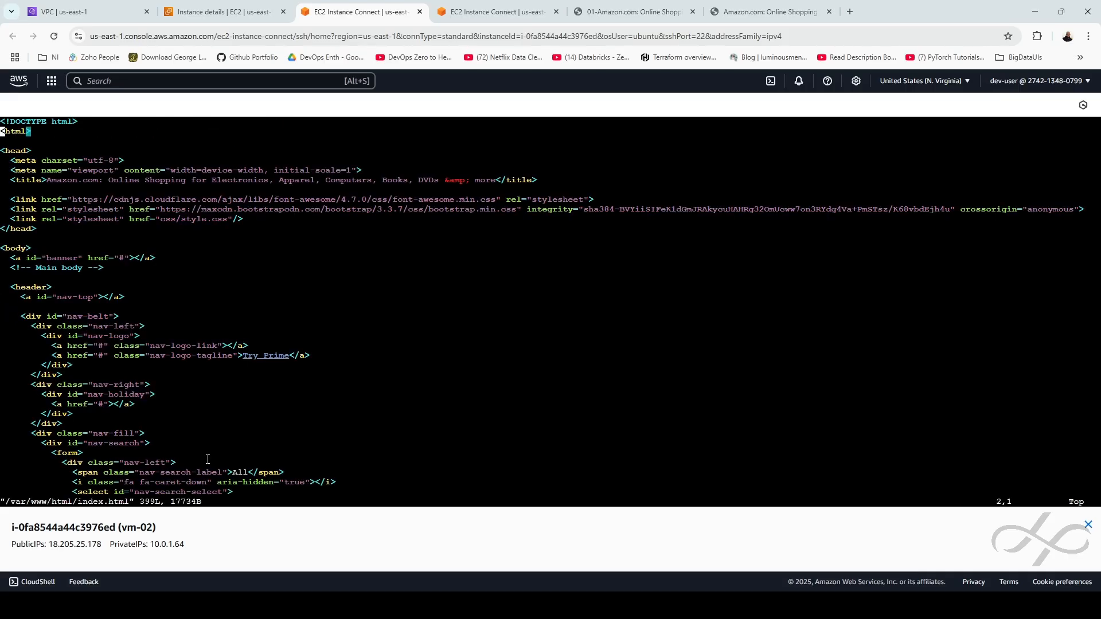
key(Right)
key(Right)
key(Right)
key(Right)
key(Right)
key(Right)
key(Right)
key(Right)
text(itle>)
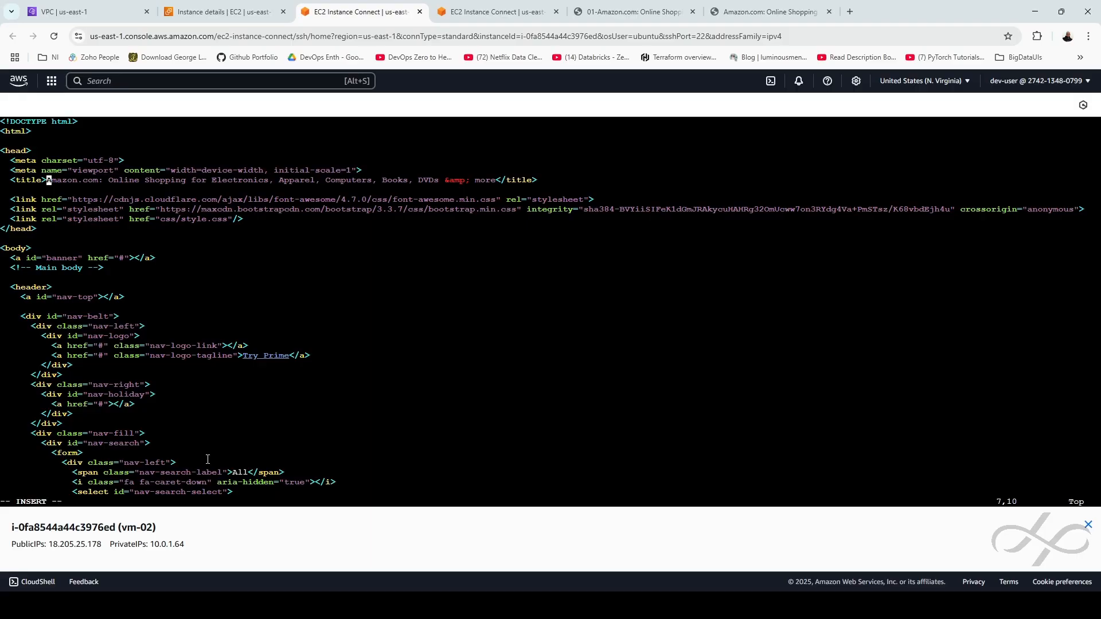
text(02-)
key(Escape)
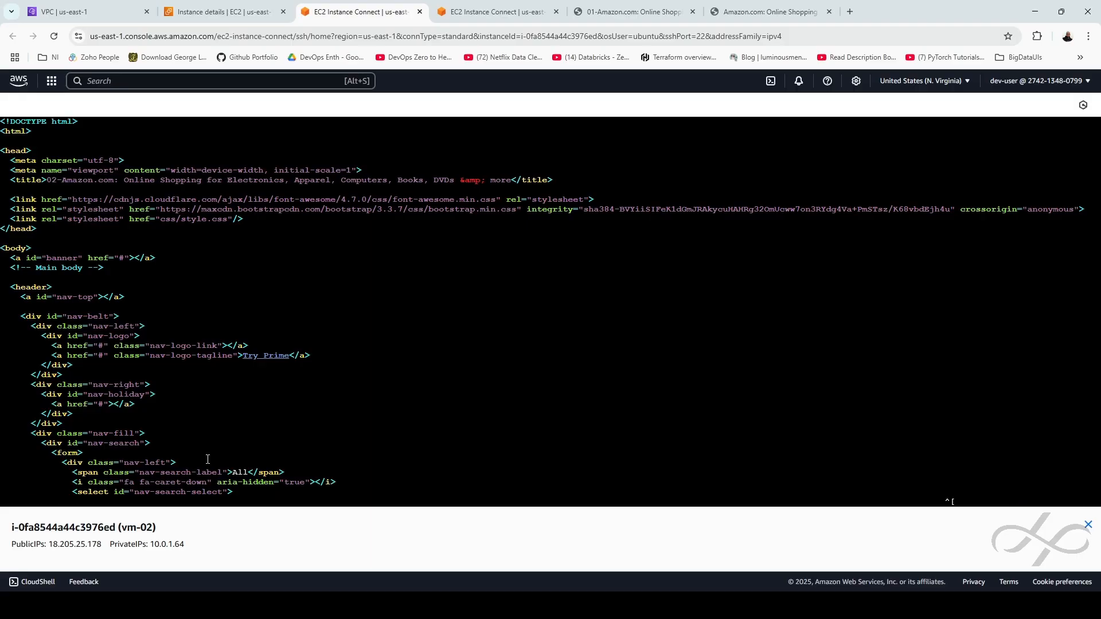
text(:wq)
key(Return)
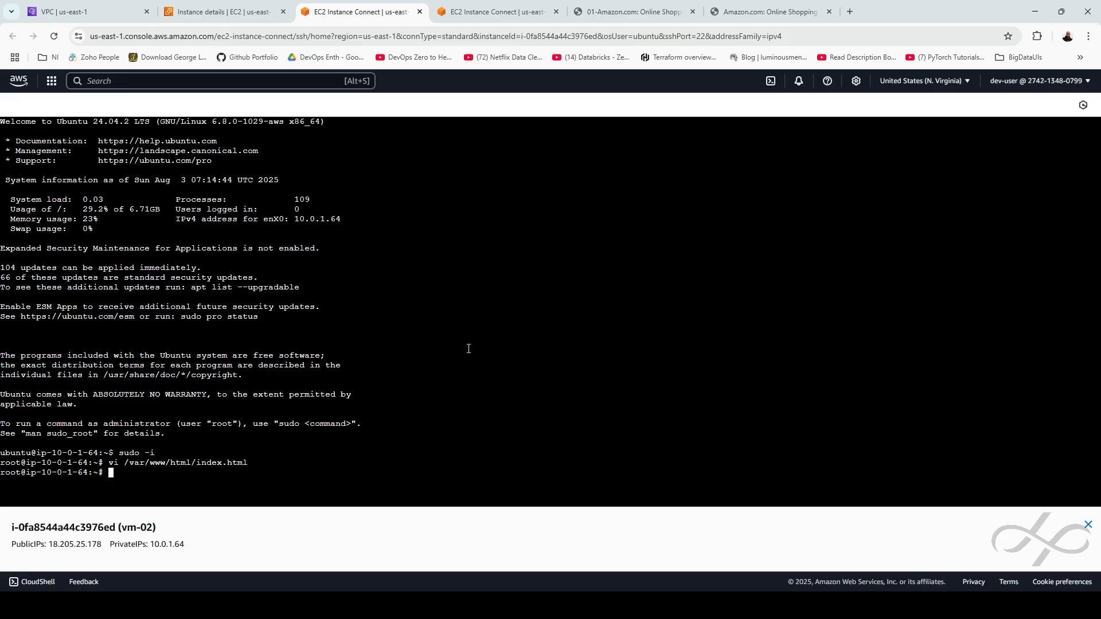
click(768, 11)
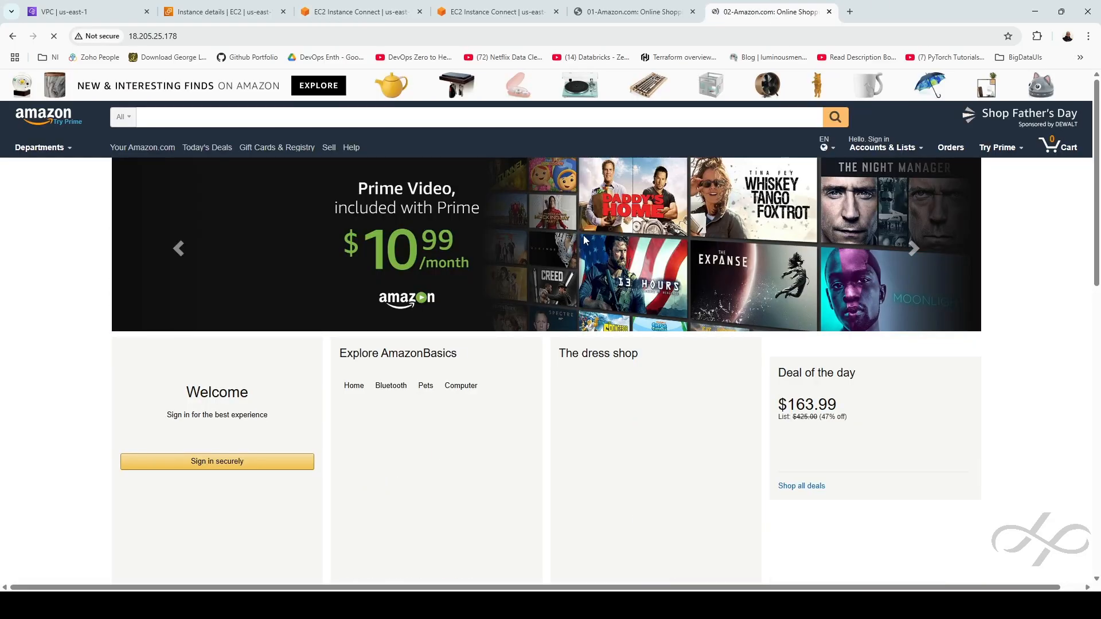
Compare the 01-Amazon.com and 02-Amazon.com tabs, then return to the Instances | EC2 tab
click(602, 12)
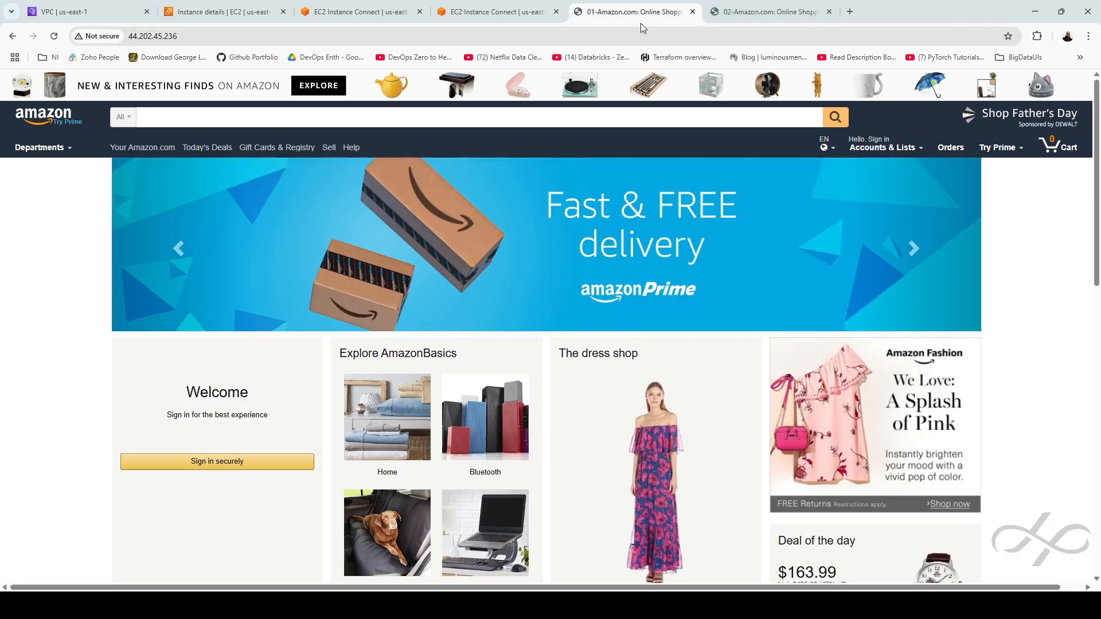
click(741, 12)
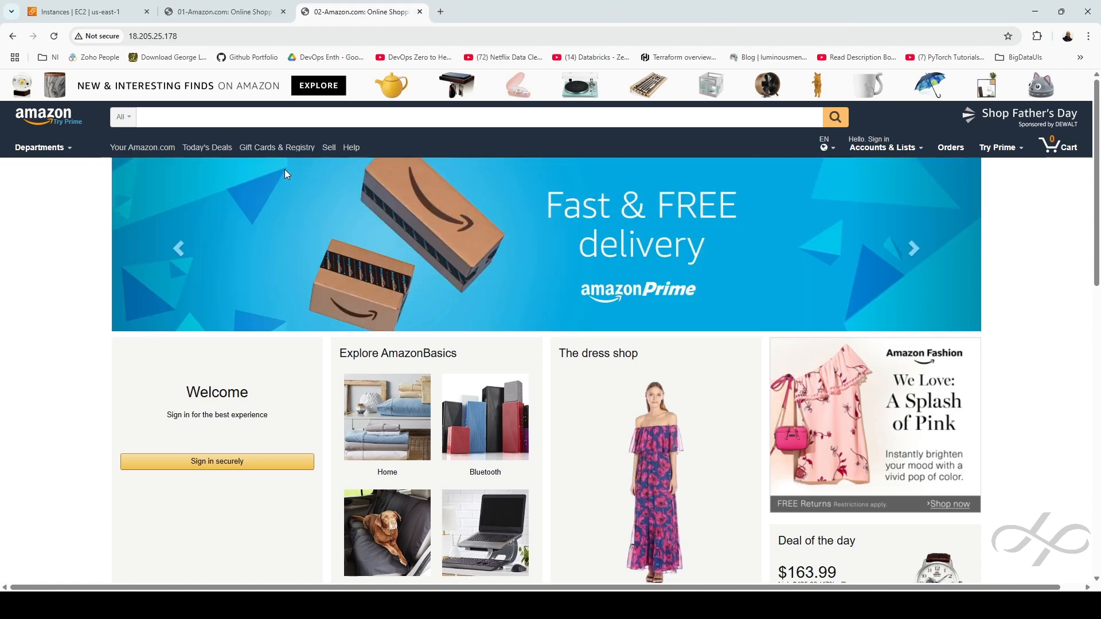
click(86, 12)
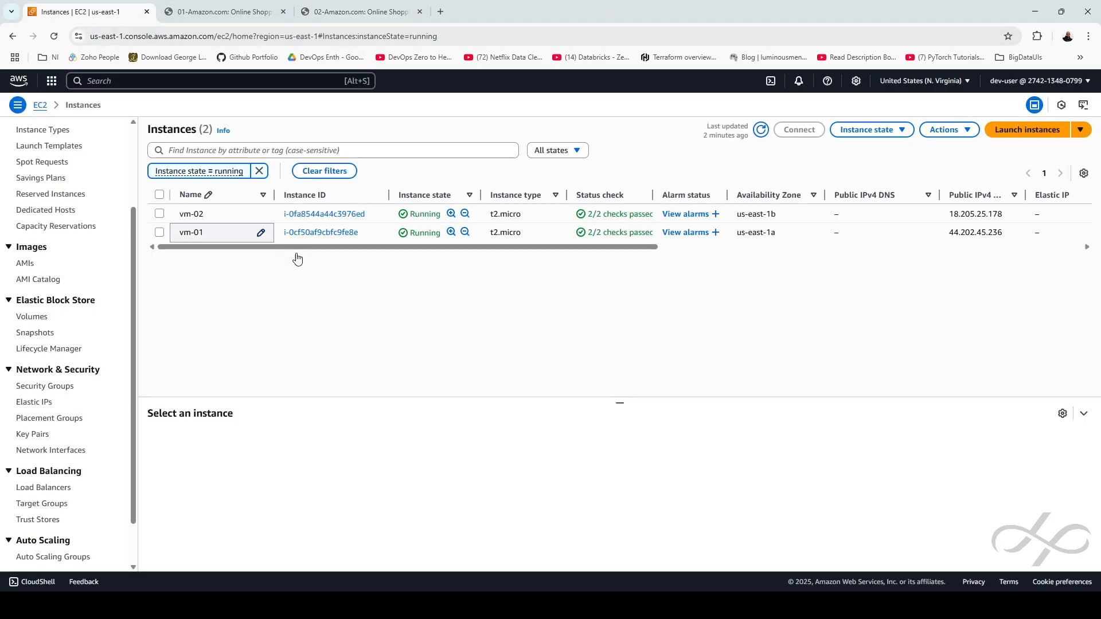
Select vm-01's public IP 44.202.45.236, and vm-02's 18.205.25.178 in a separate tab
click(321, 233)
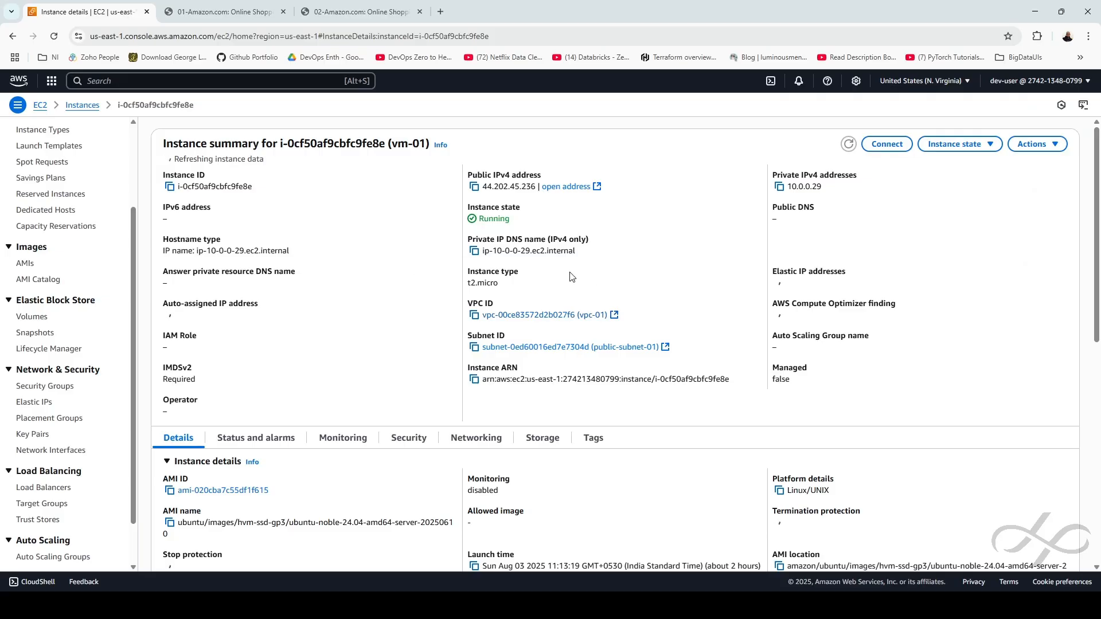
drag(487, 186, 542, 188)
click(578, 228)
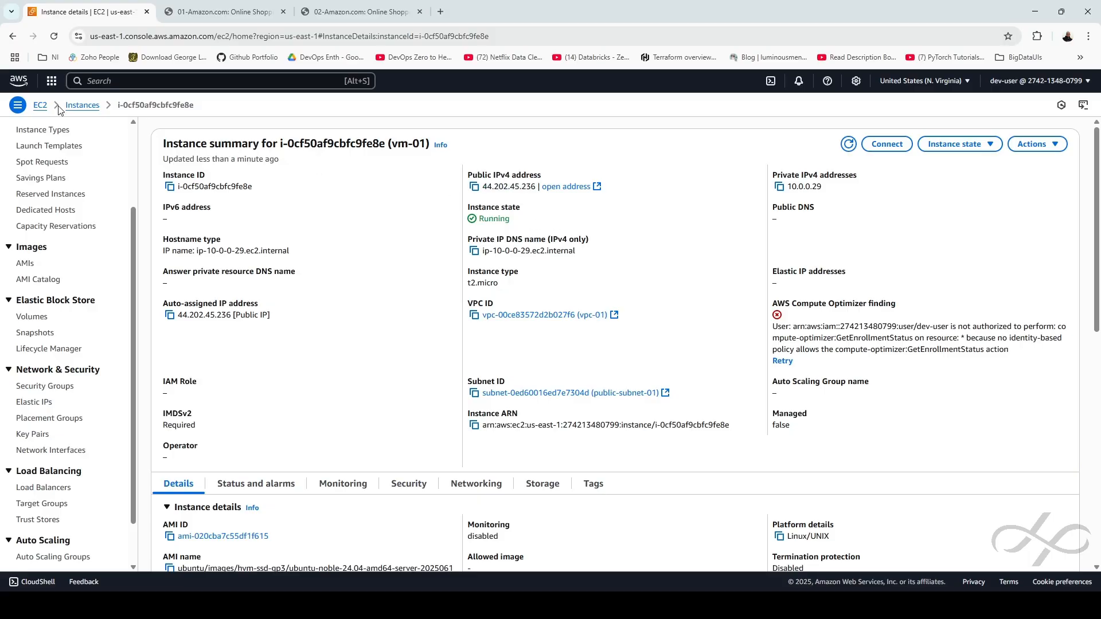
click(83, 106)
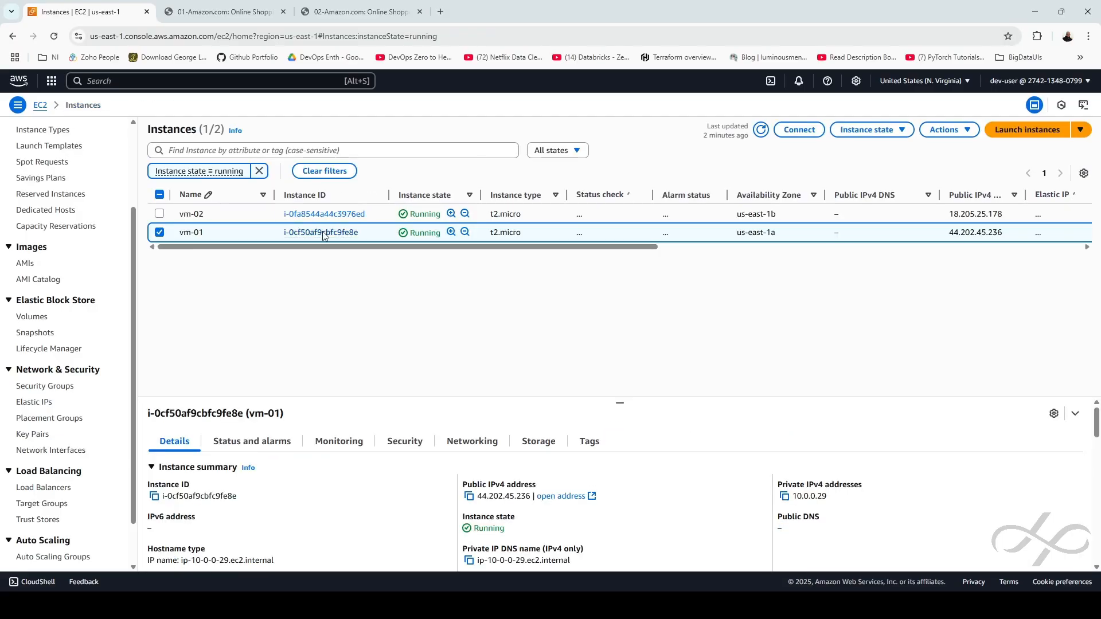
ctrl+click(321, 214)
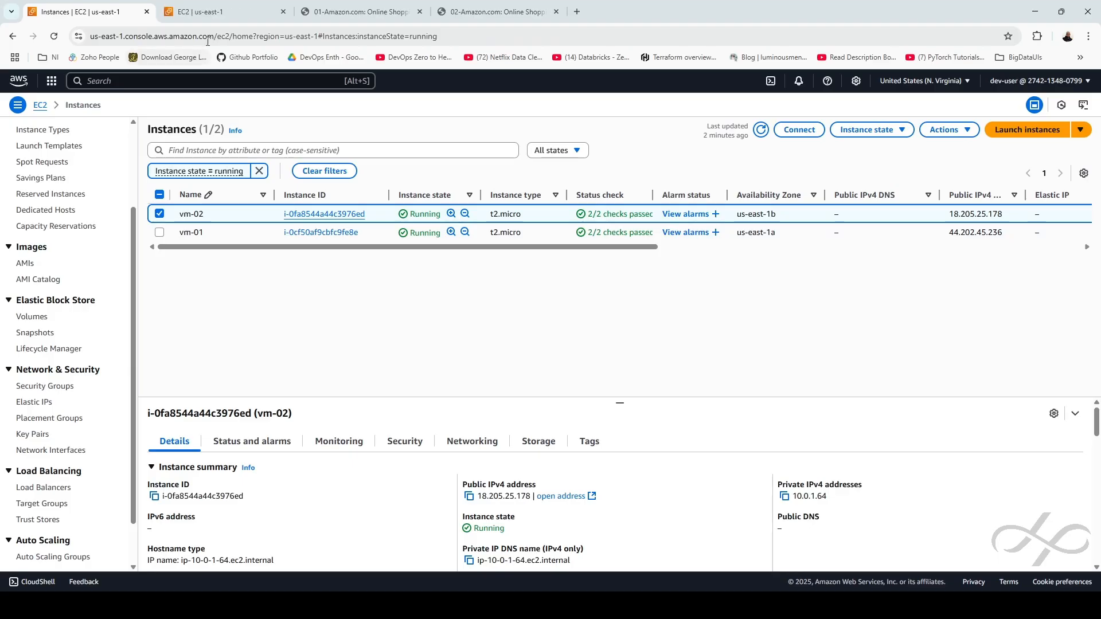
click(215, 11)
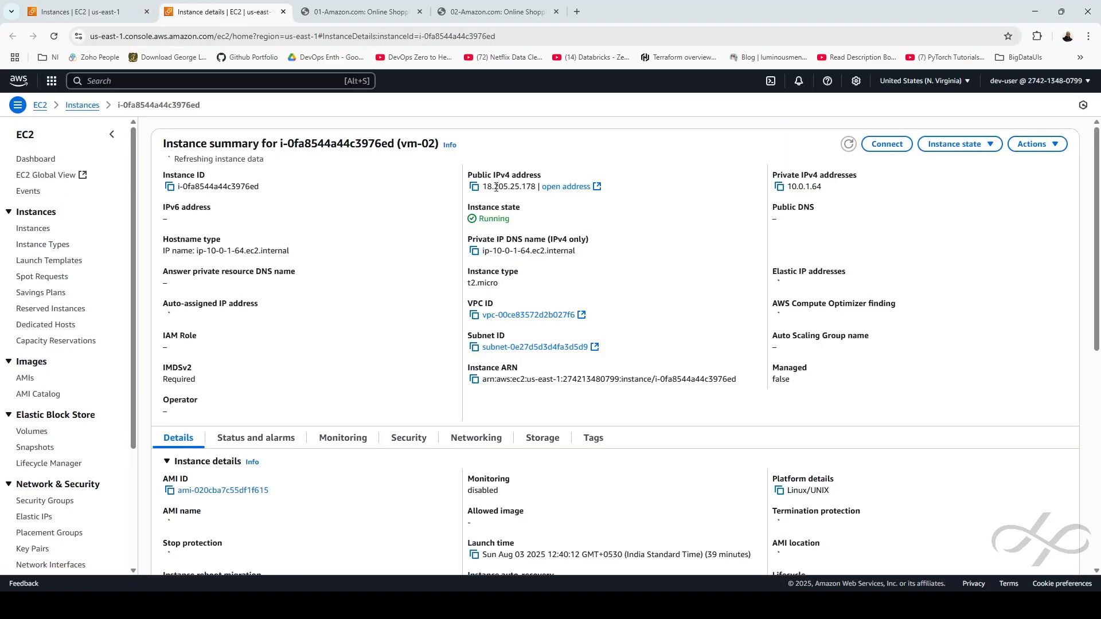
drag(482, 187, 537, 187)
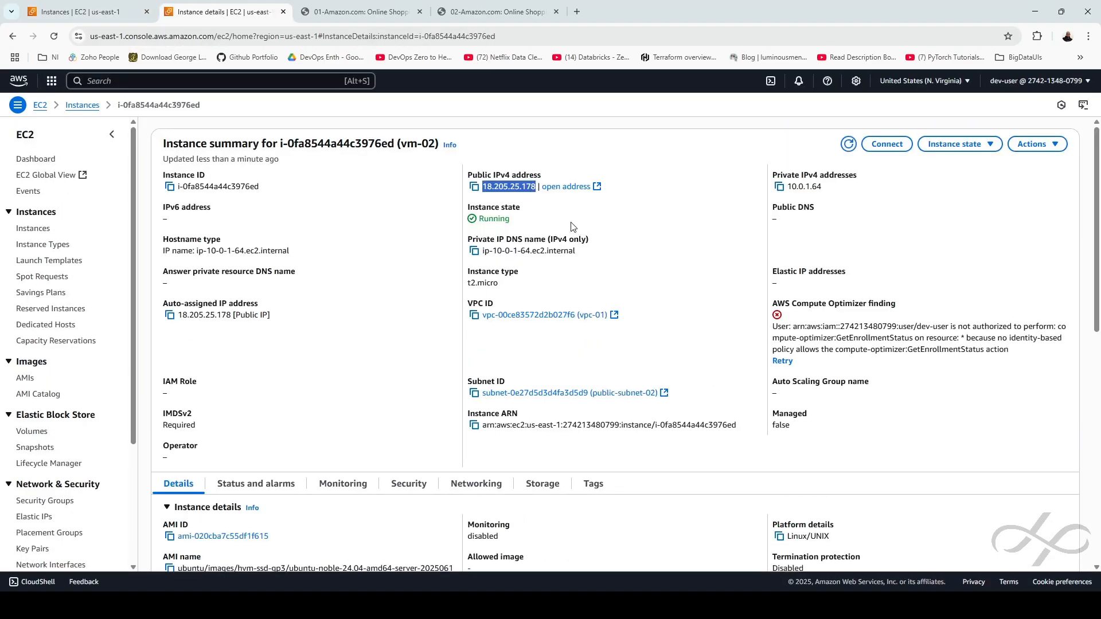
Recheck vm-01's public IPv4 on its details page, then go to the EC2 Dashboard
click(57, 12)
click(309, 229)
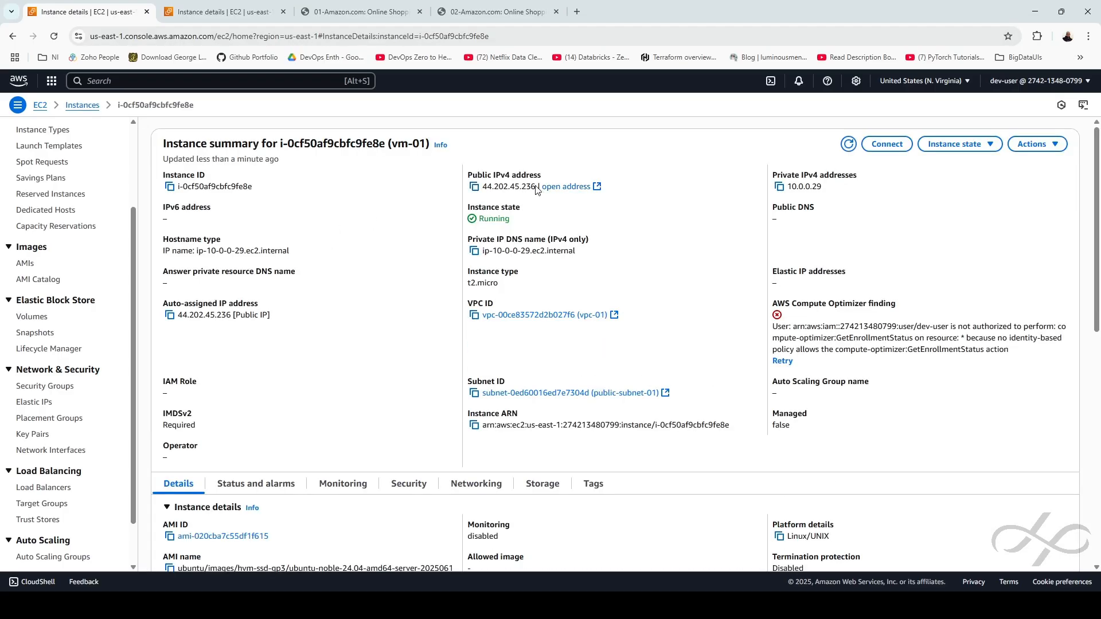
drag(536, 187, 489, 187)
click(632, 232)
scroll(86, 459, down, 1)
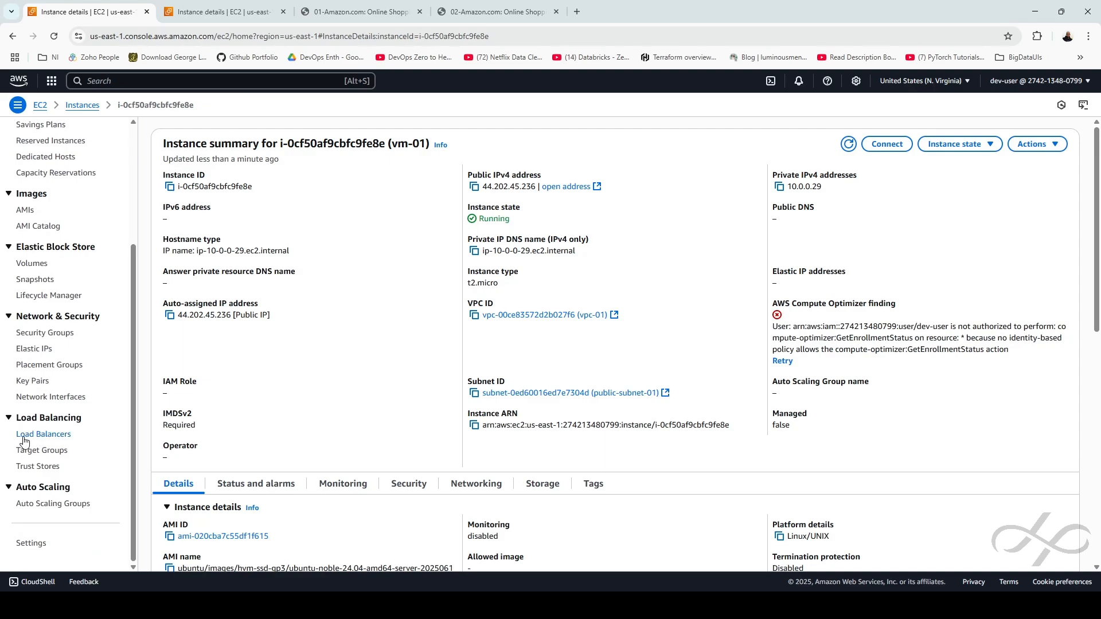
scroll(74, 410, up, 3)
click(35, 138)
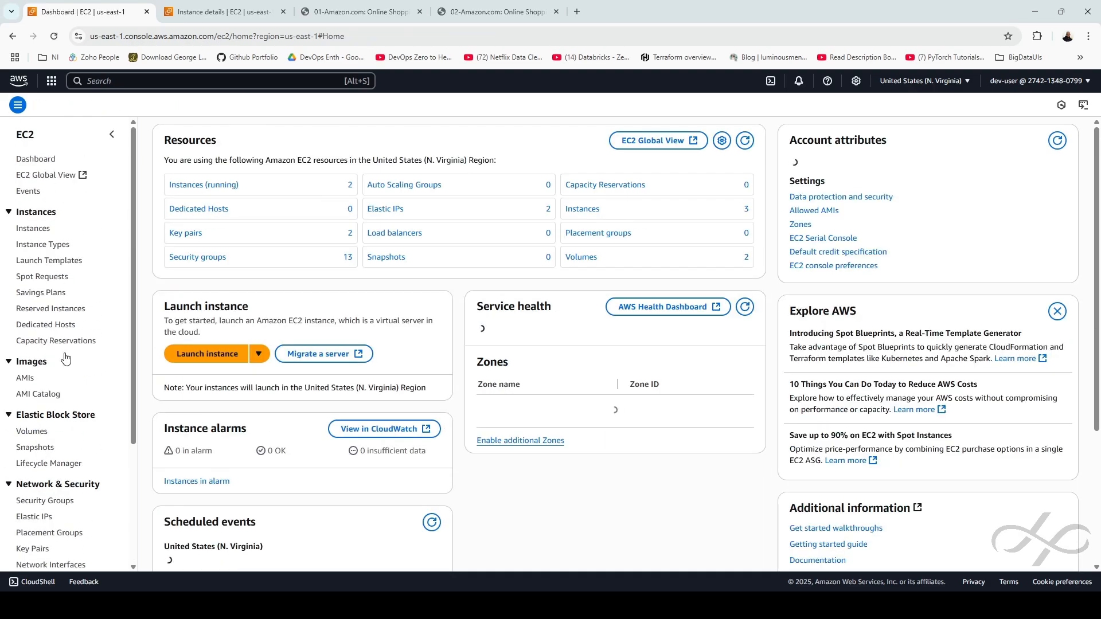
Start creating Application Load Balancer ELB-01 from the Load Balancers page
scroll(30, 469, down, 3)
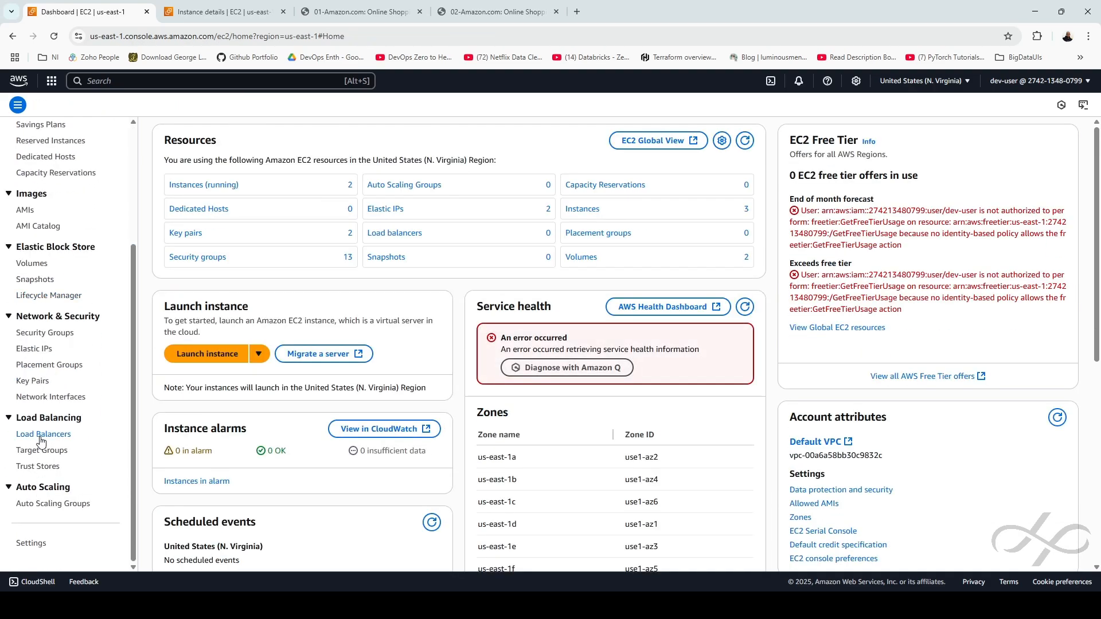
click(40, 441)
click(630, 253)
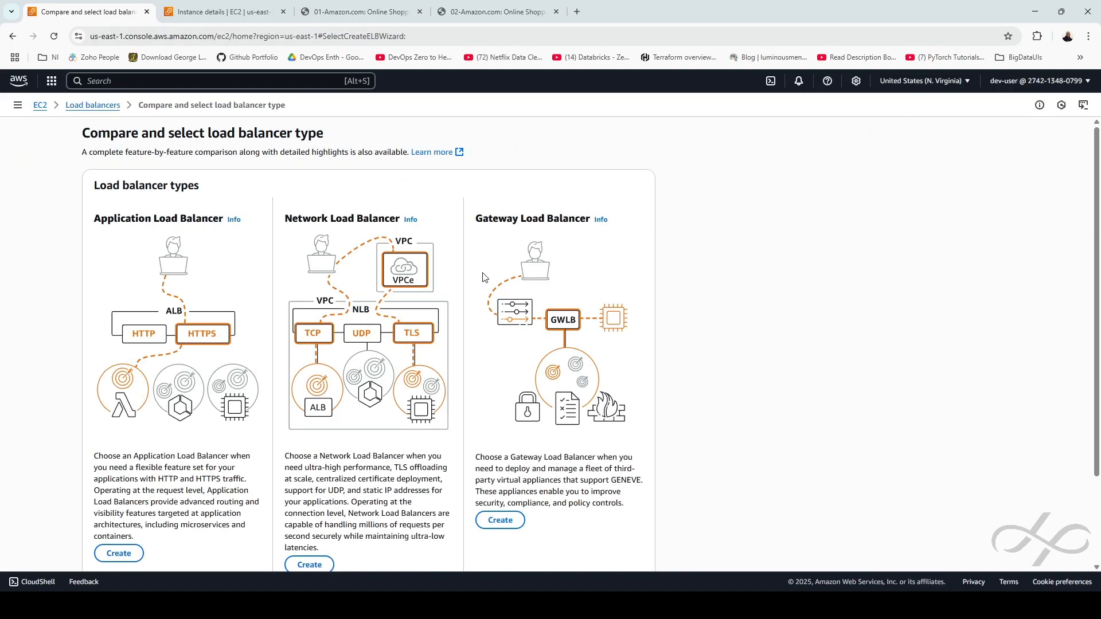
click(119, 553)
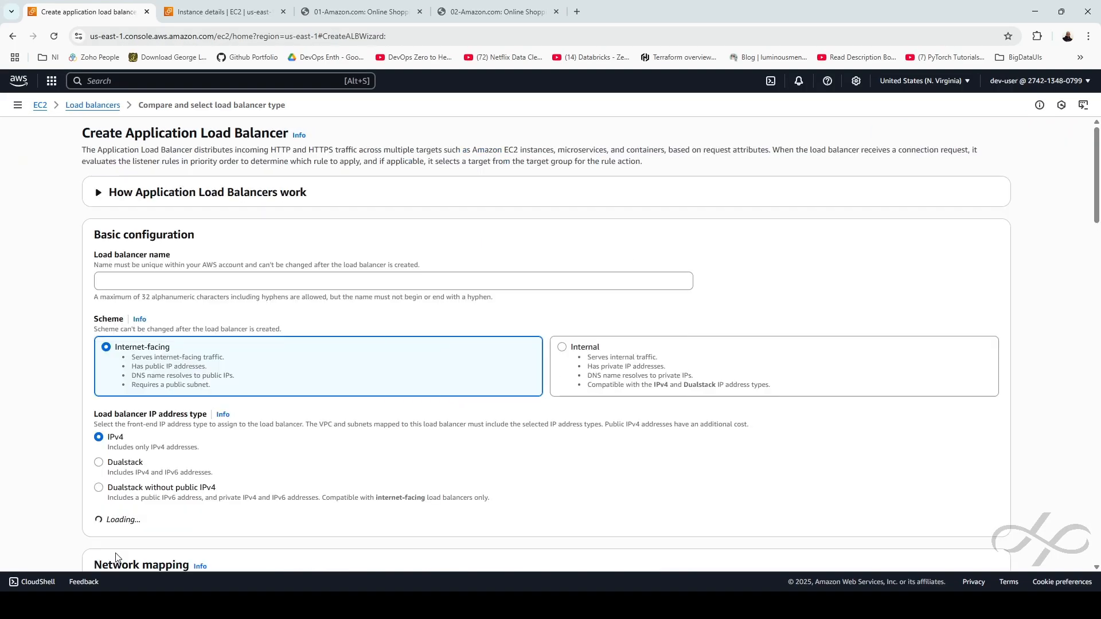
click(146, 285)
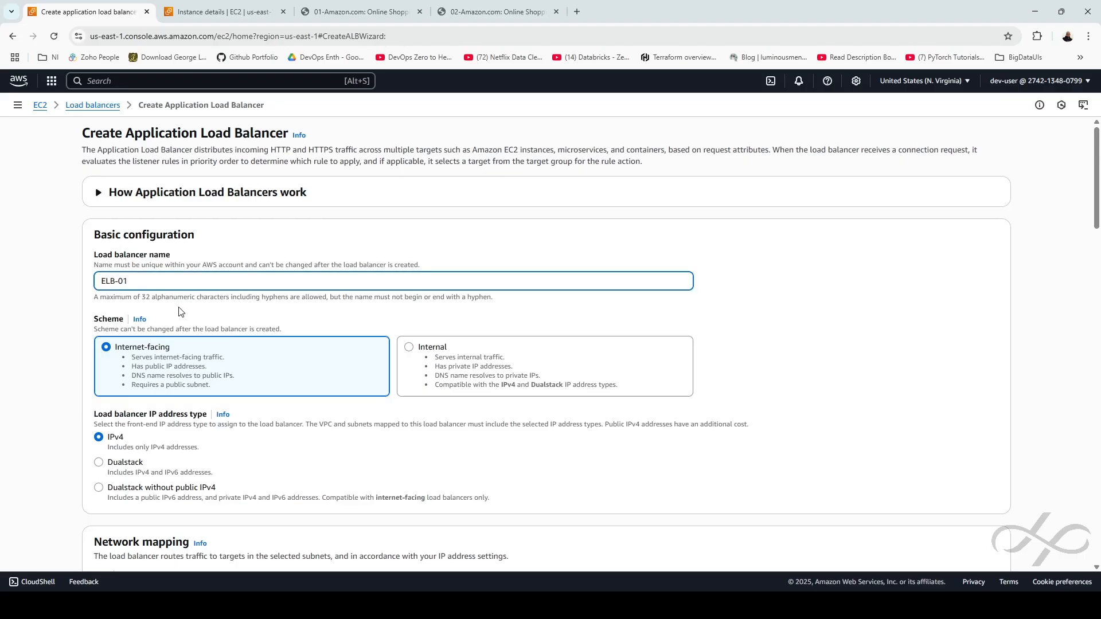
scroll(212, 361, down, 2)
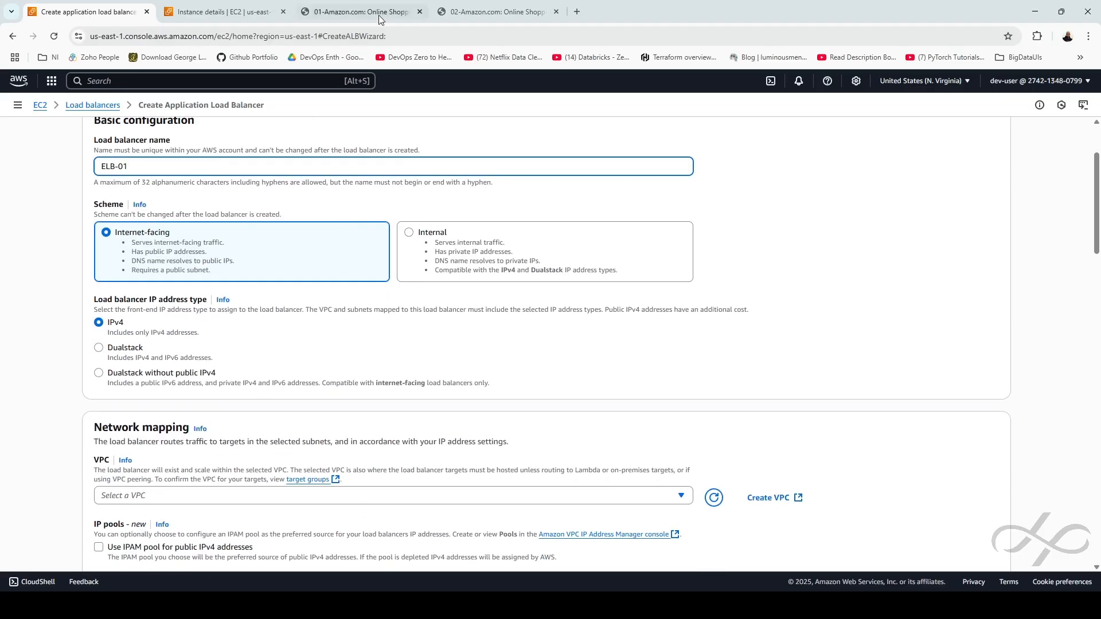
click(461, 15)
click(102, 16)
scroll(300, 359, down, 3)
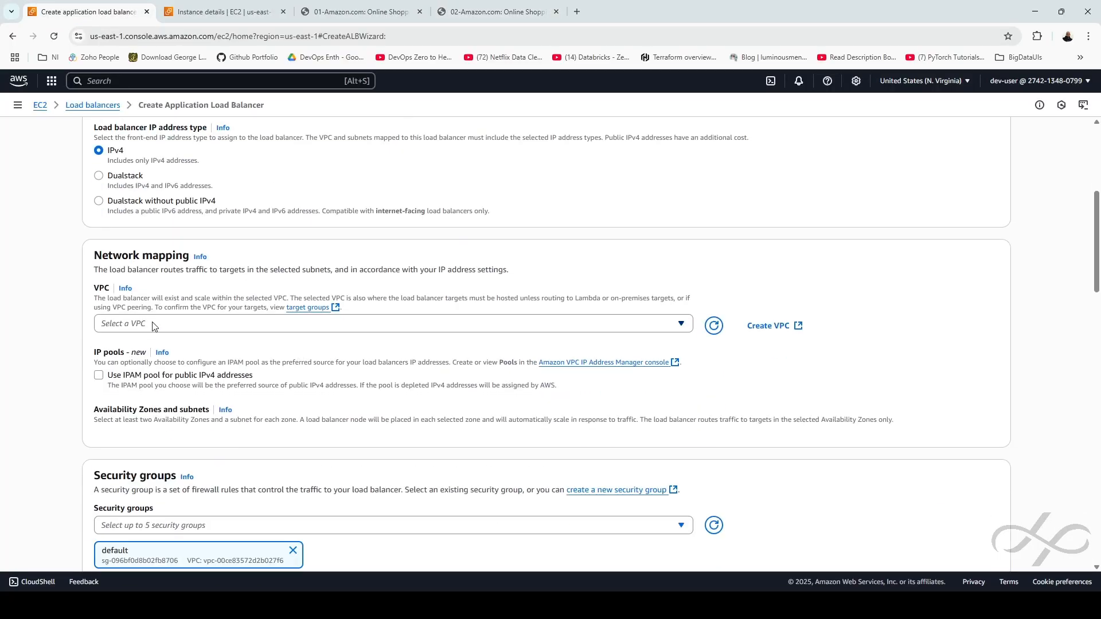
Map ELB-01 to vpc-01 with us-east-1a/public-subnet-01 and us-east-1b/public-subnet-02
click(153, 324)
click(184, 365)
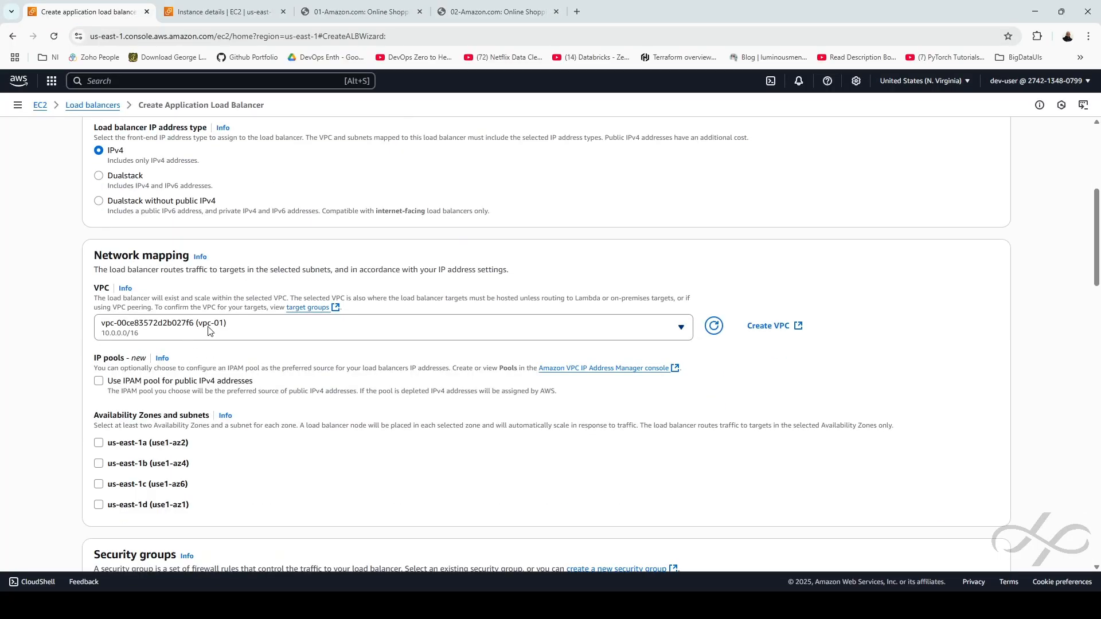
click(99, 443)
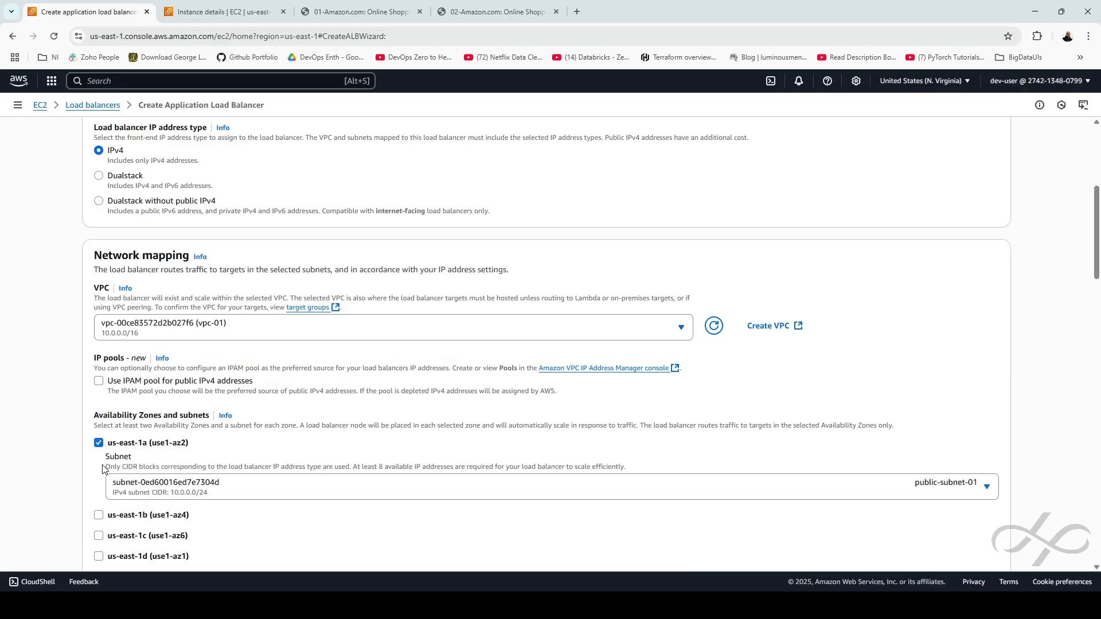
click(98, 515)
scroll(313, 468, down, 1)
scroll(314, 468, down, 3)
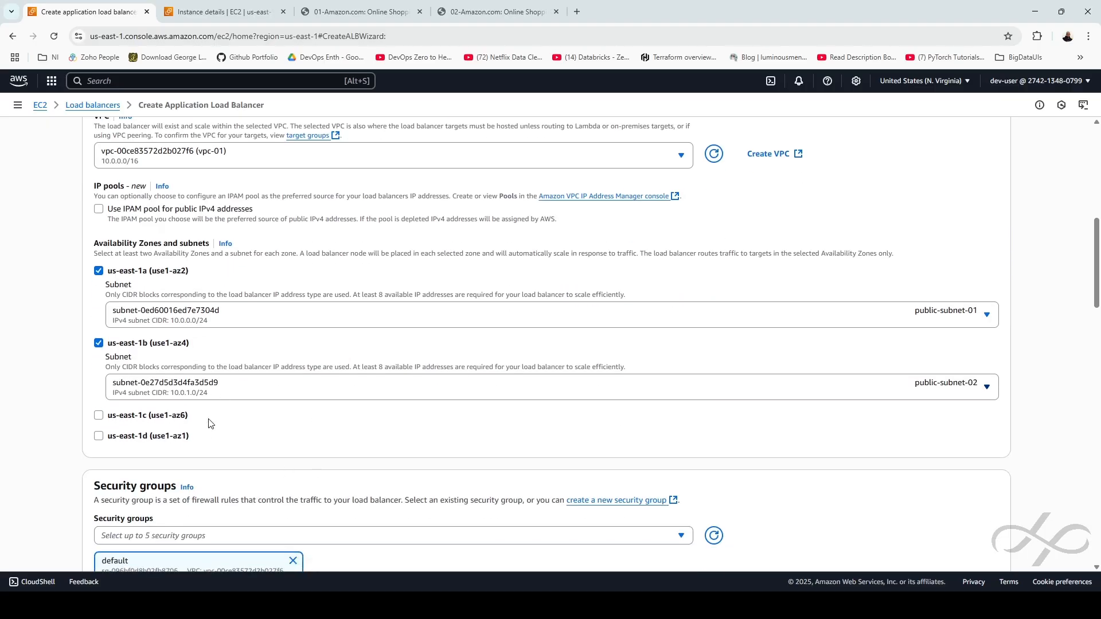
mouse_move(148, 271)
mouse_down()
mouse_move(132, 270)
mouse_move(148, 275)
mouse_up()
click(121, 270)
click(118, 273)
scroll(523, 343, down, 5)
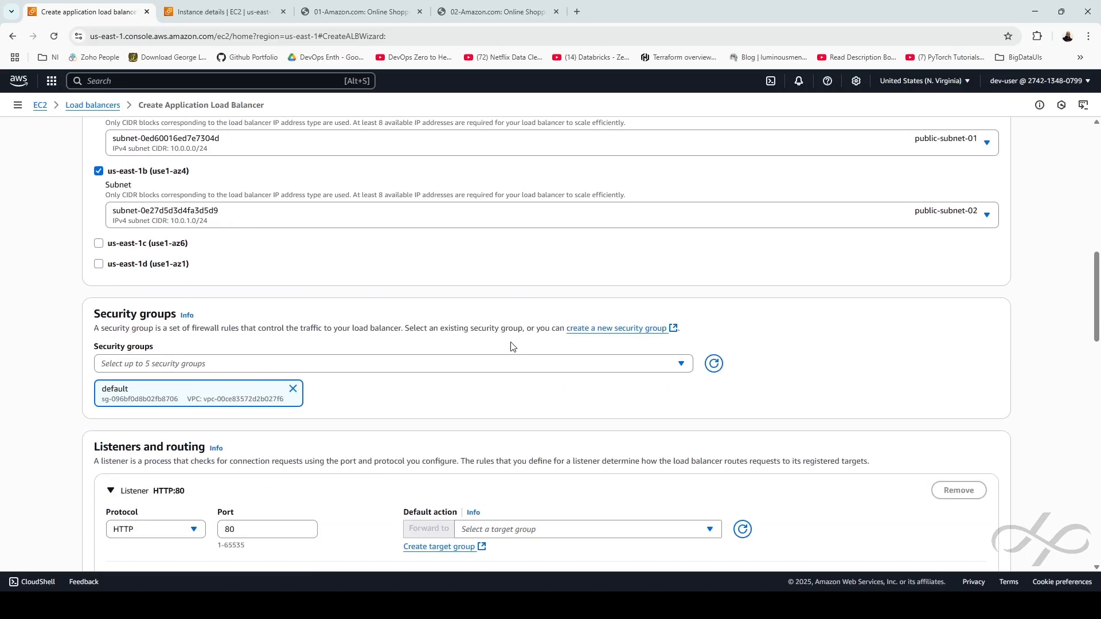
Add the 'all' security group alongside default for ELB-01
click(201, 252)
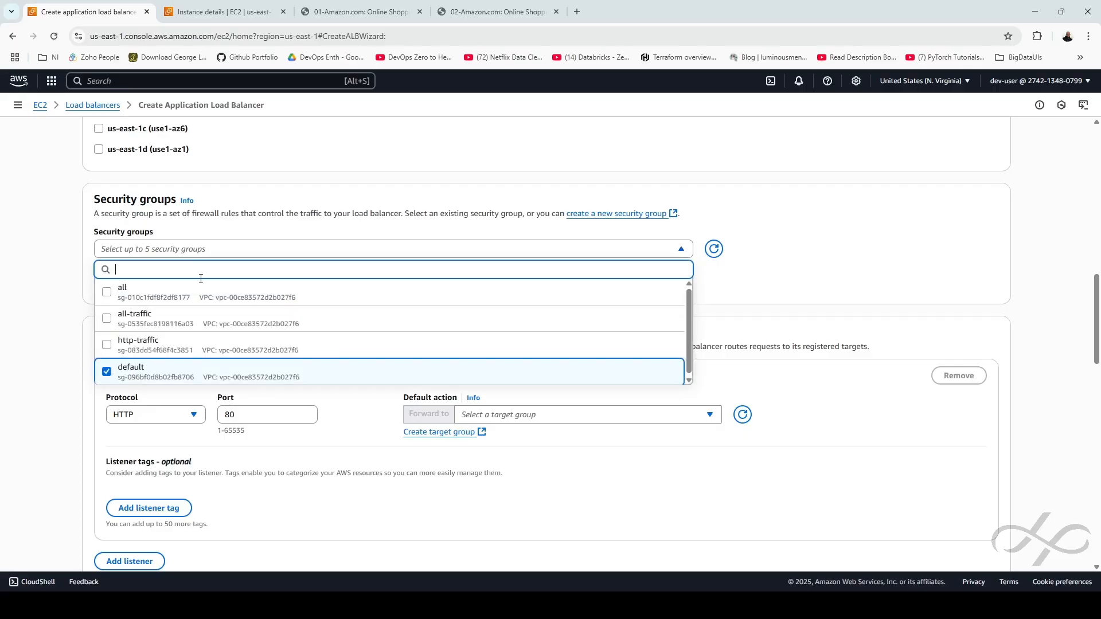
click(208, 291)
click(781, 287)
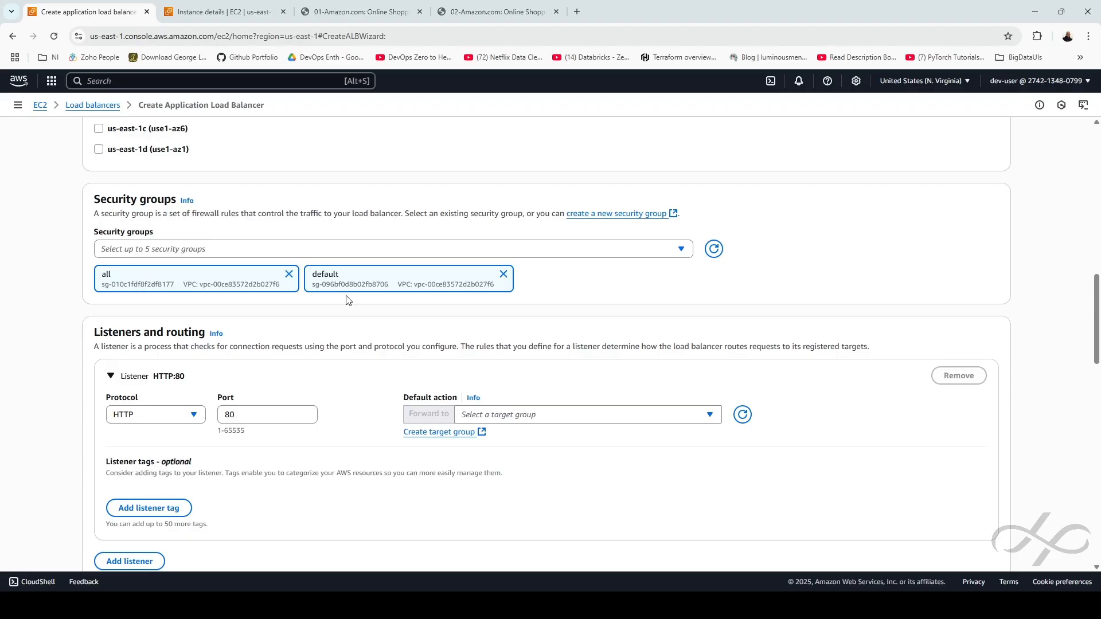
scroll(367, 364, down, 2)
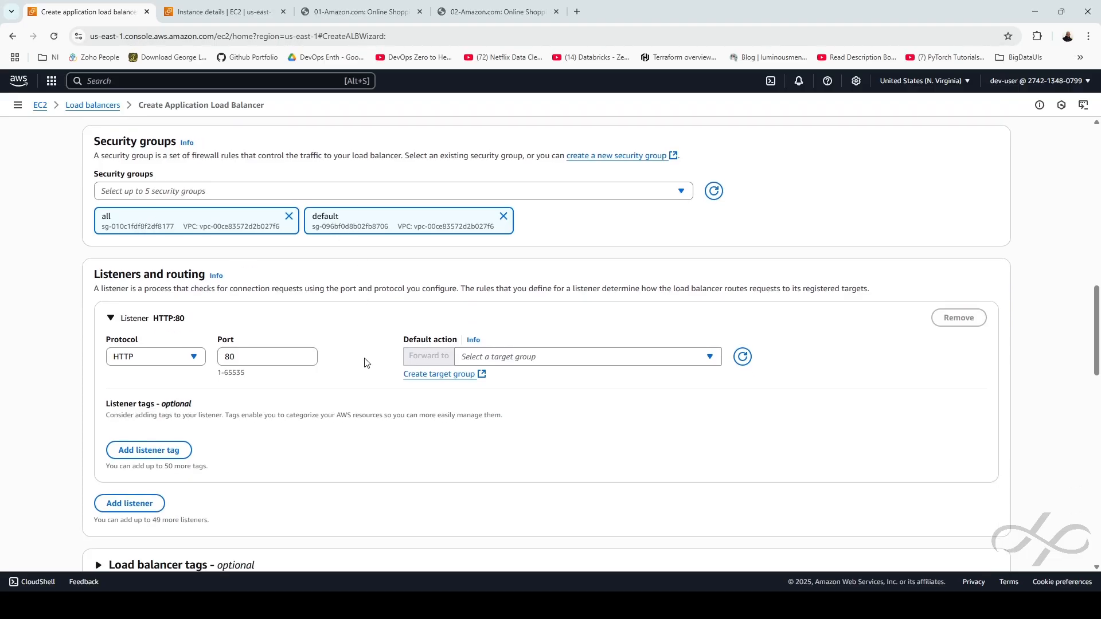
scroll(496, 385, down, 3)
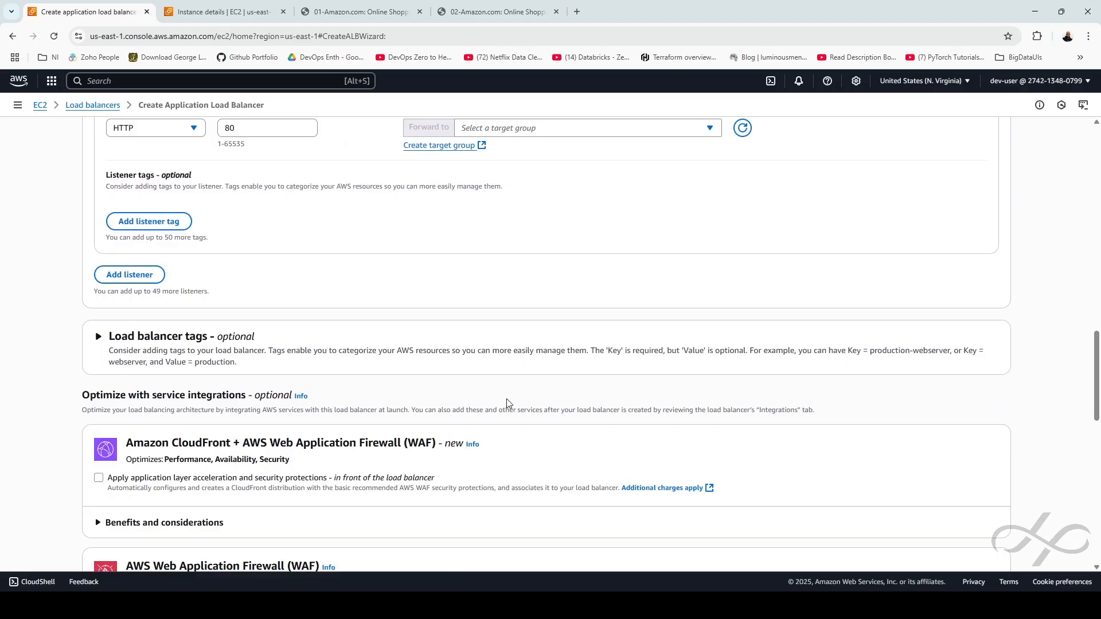
scroll(499, 402, down, 3)
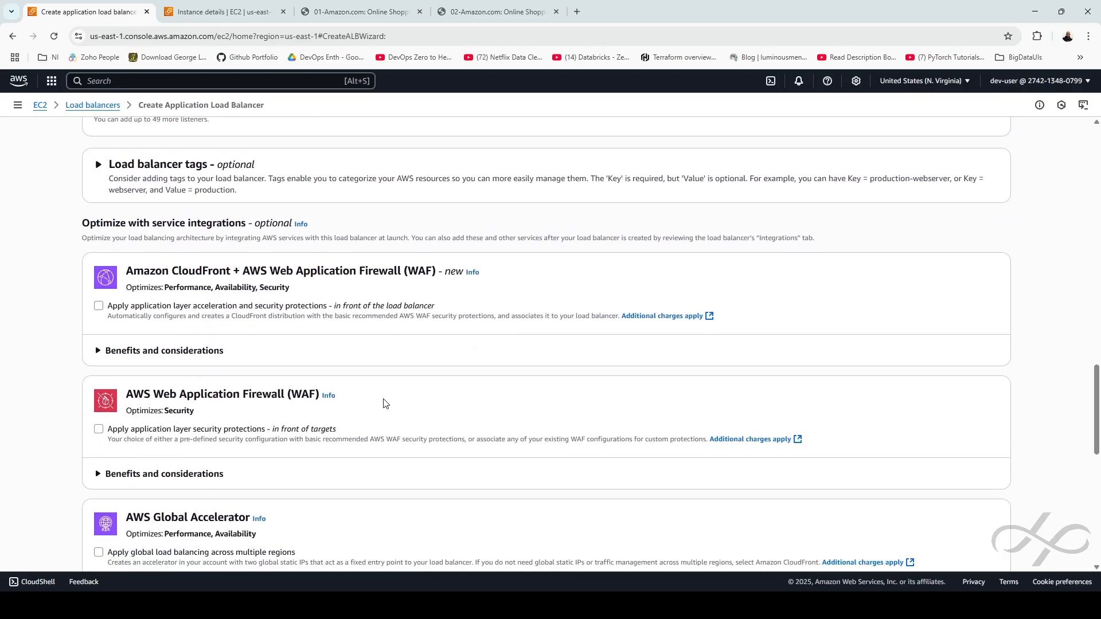
Review the WAF and CloudFront options, then start a new target group from Listeners and routing
drag(384, 404, 129, 395)
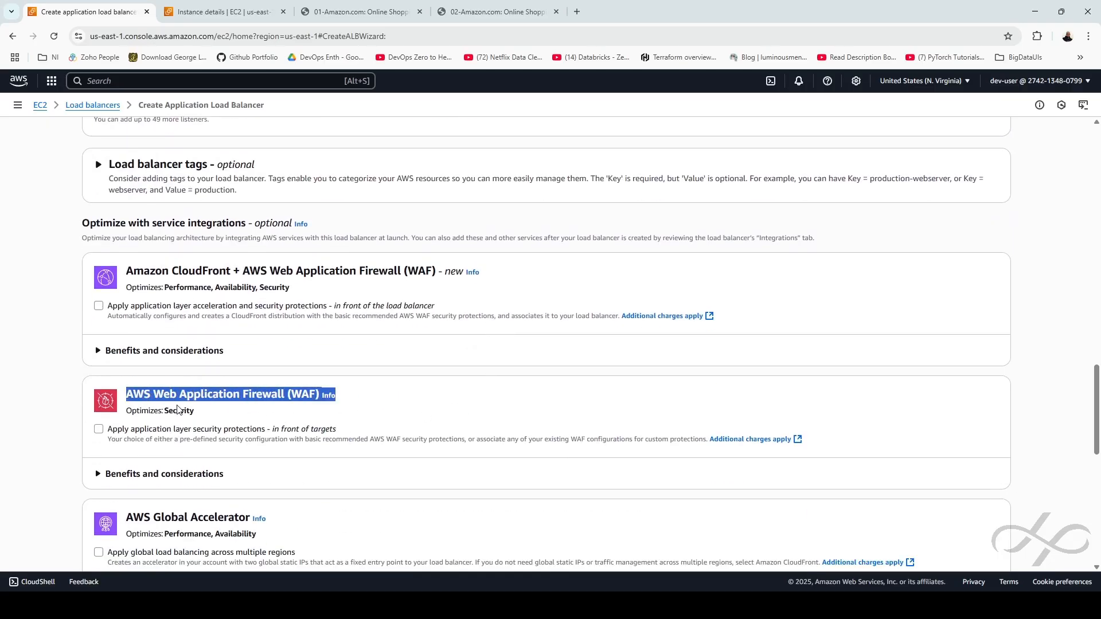
click(400, 404)
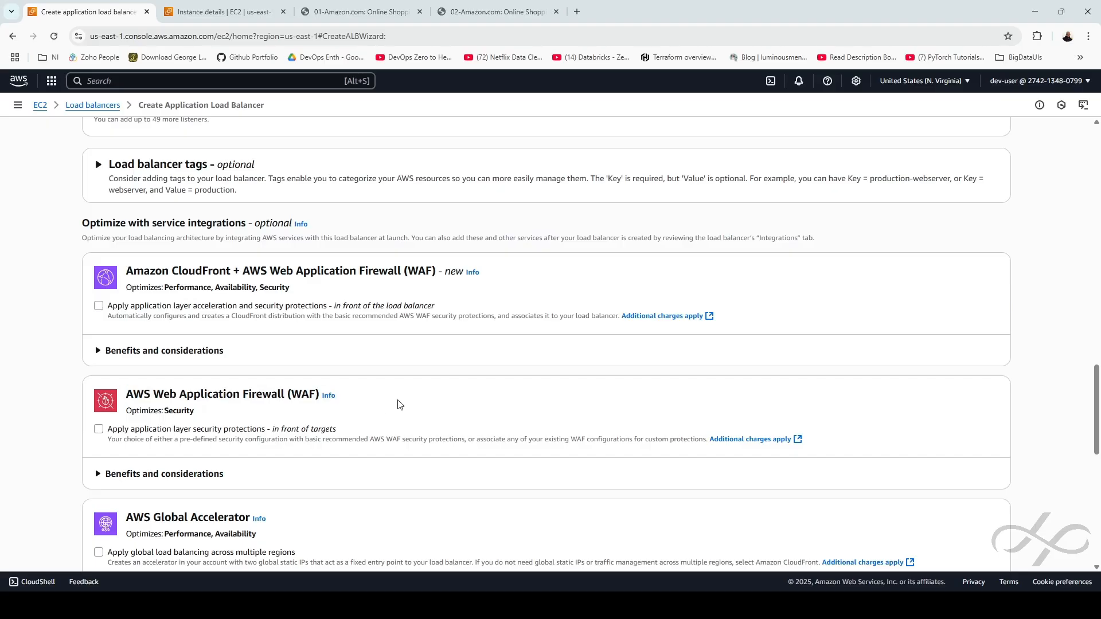
drag(503, 275, 127, 273)
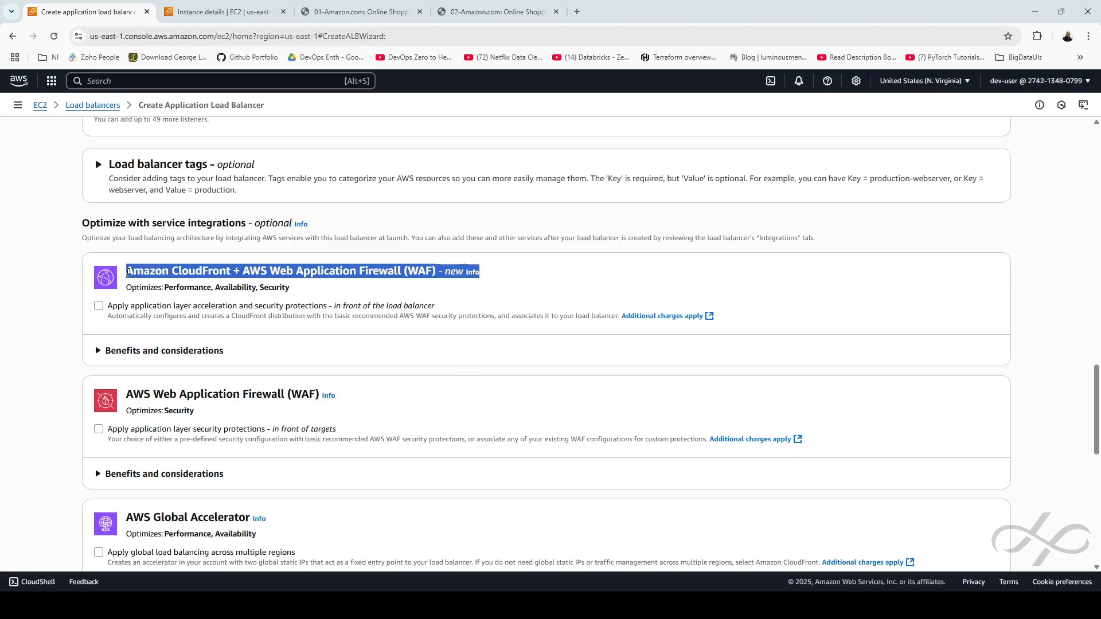
click(399, 389)
scroll(399, 390, down, 4)
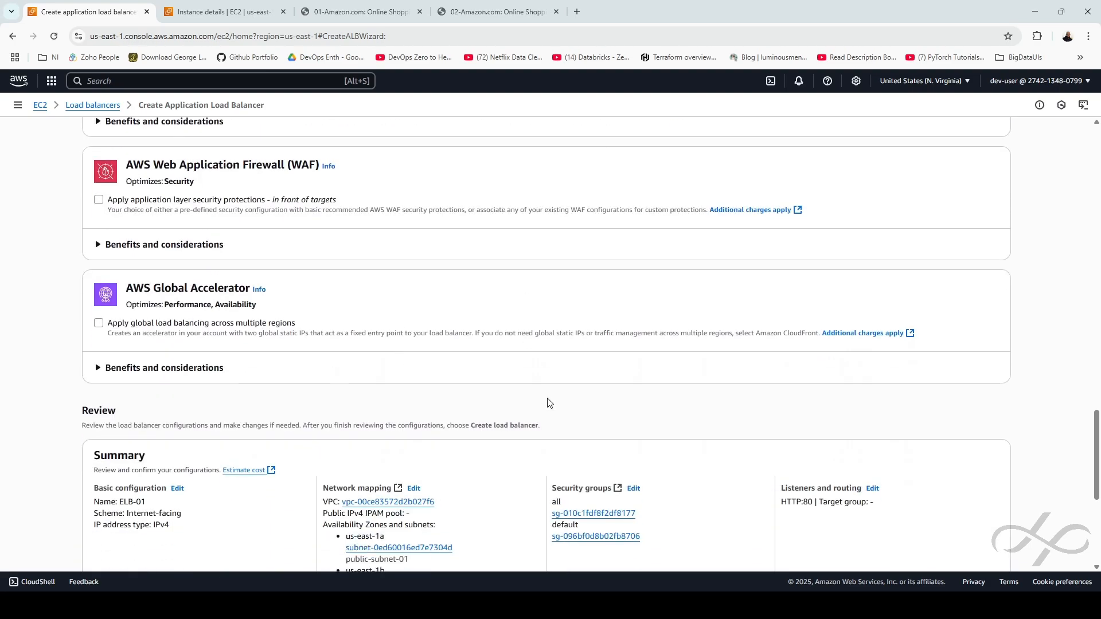
scroll(1000, 464, down, 5)
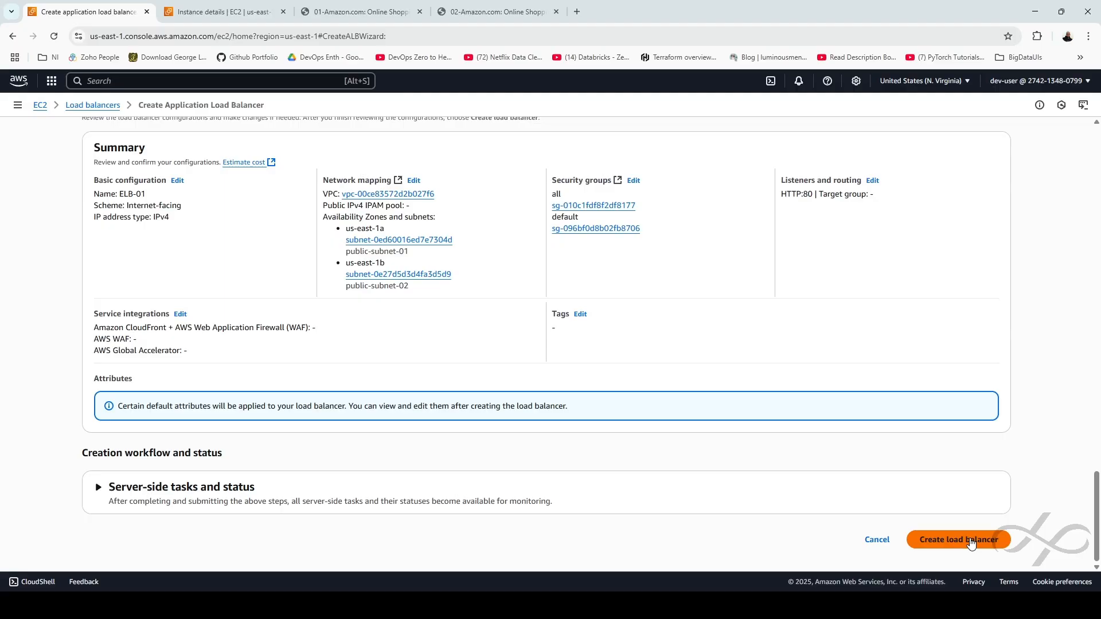
scroll(971, 543, up, 20)
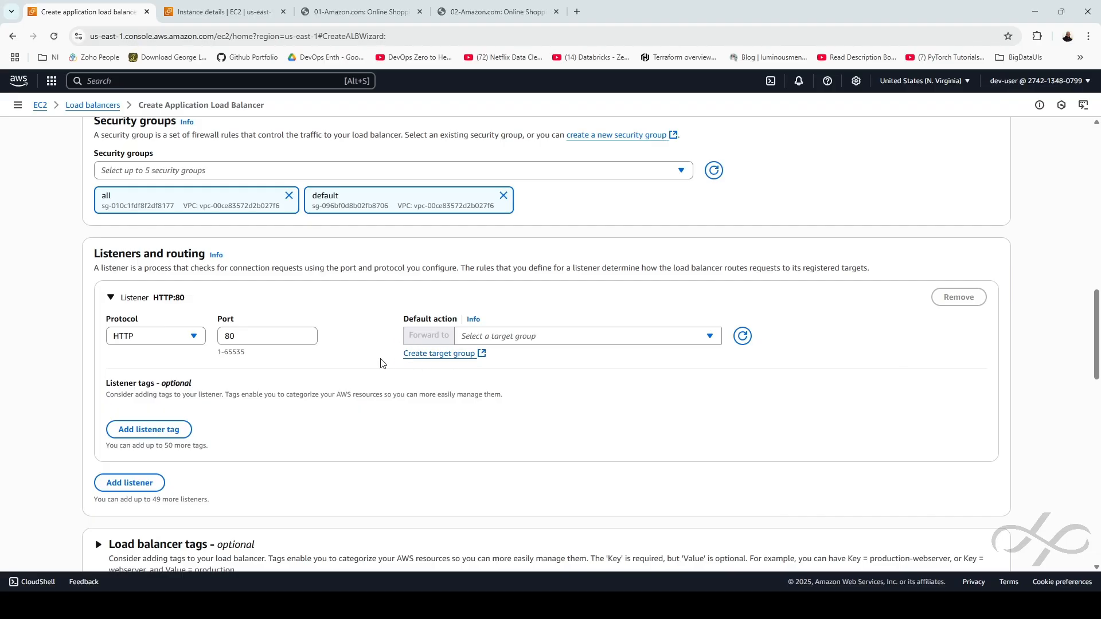
click(456, 357)
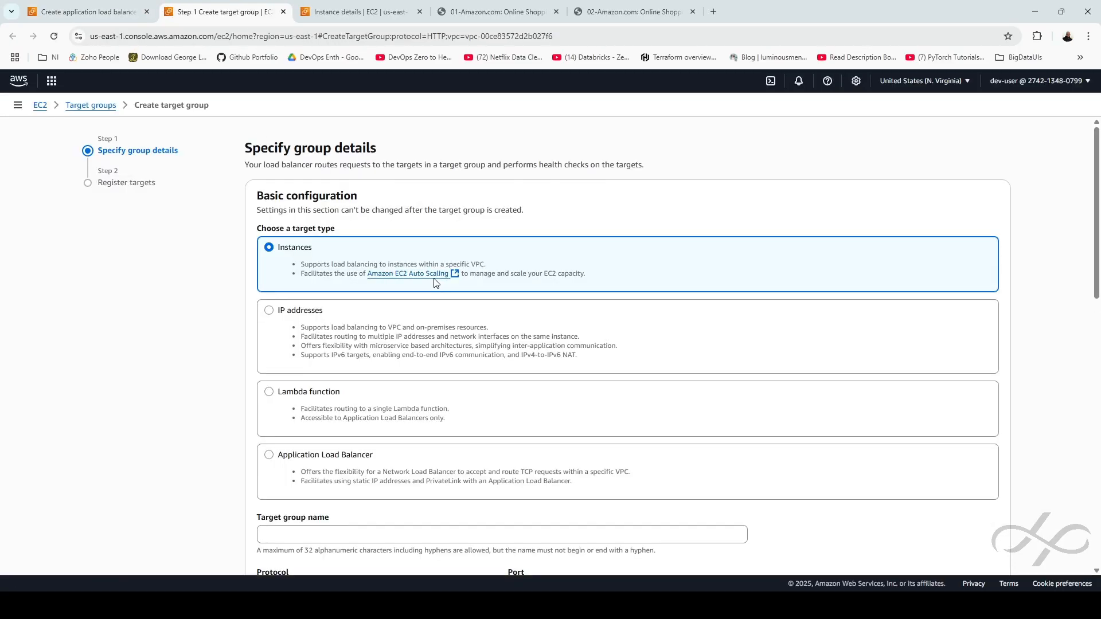
Keep the Instances target type and name the target group TGP-01
drag(328, 250, 281, 250)
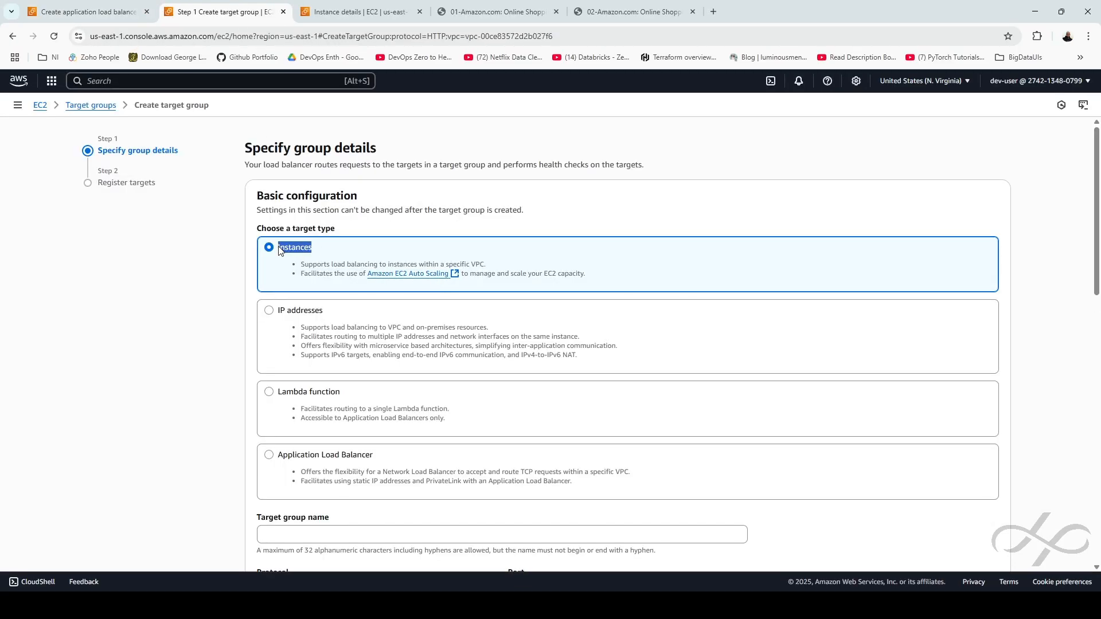
click(347, 259)
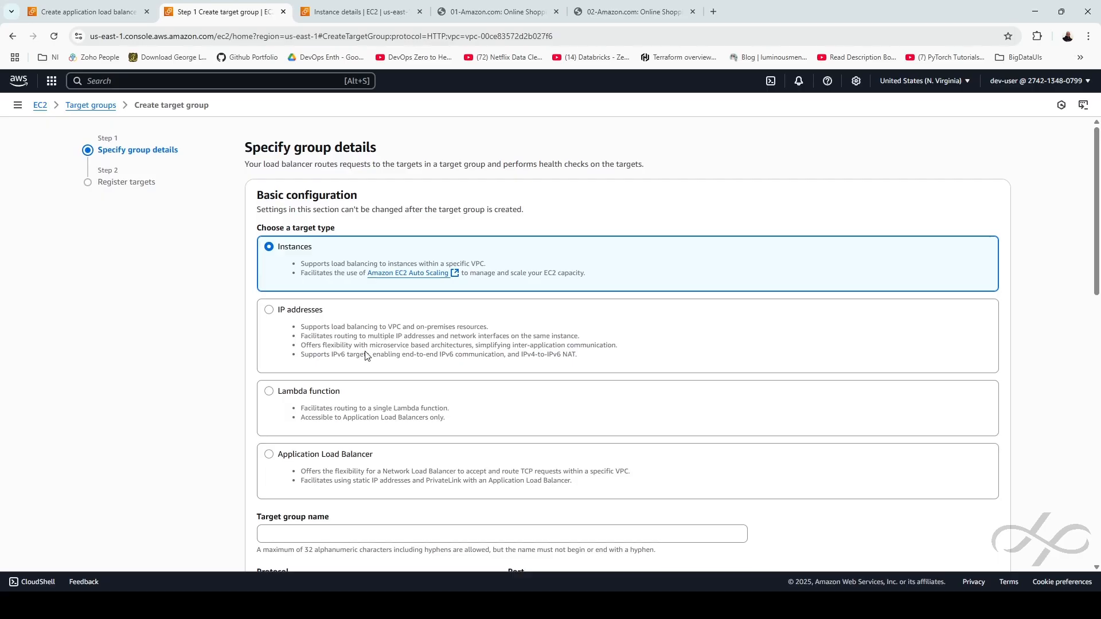
scroll(338, 253, down, 5)
click(329, 248)
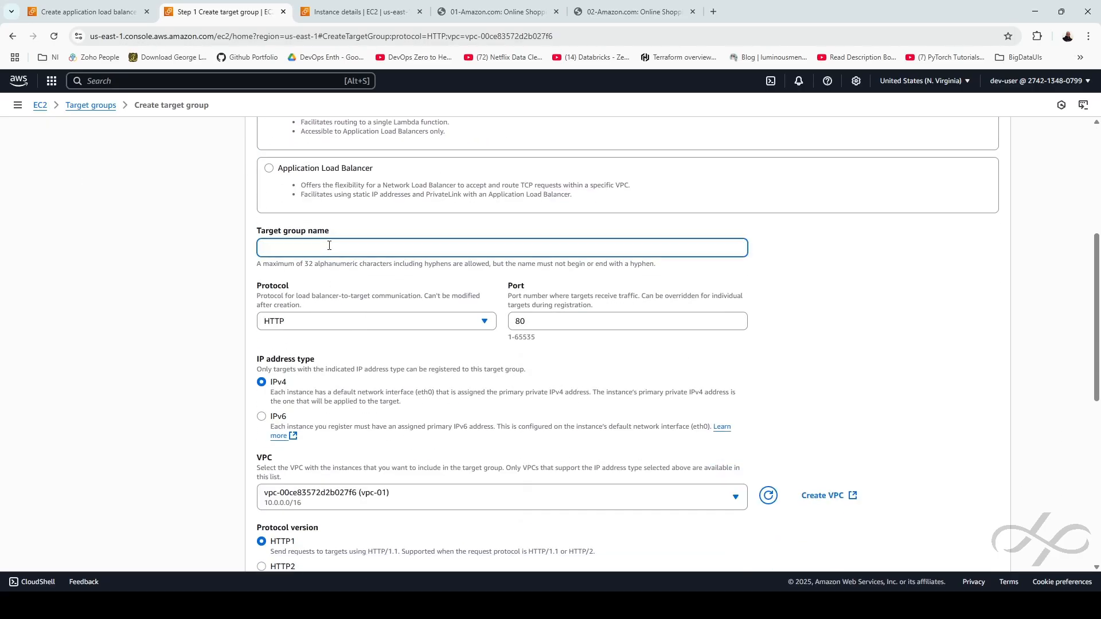
text(TGP-01)
scroll(539, 408, down, 4)
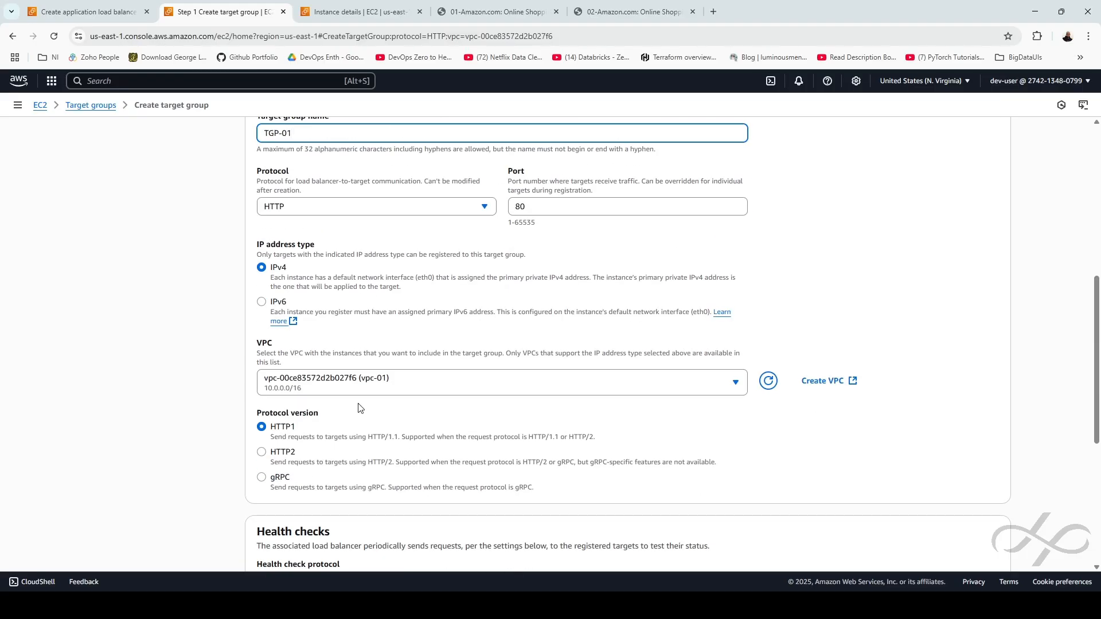
scroll(459, 382, down, 4)
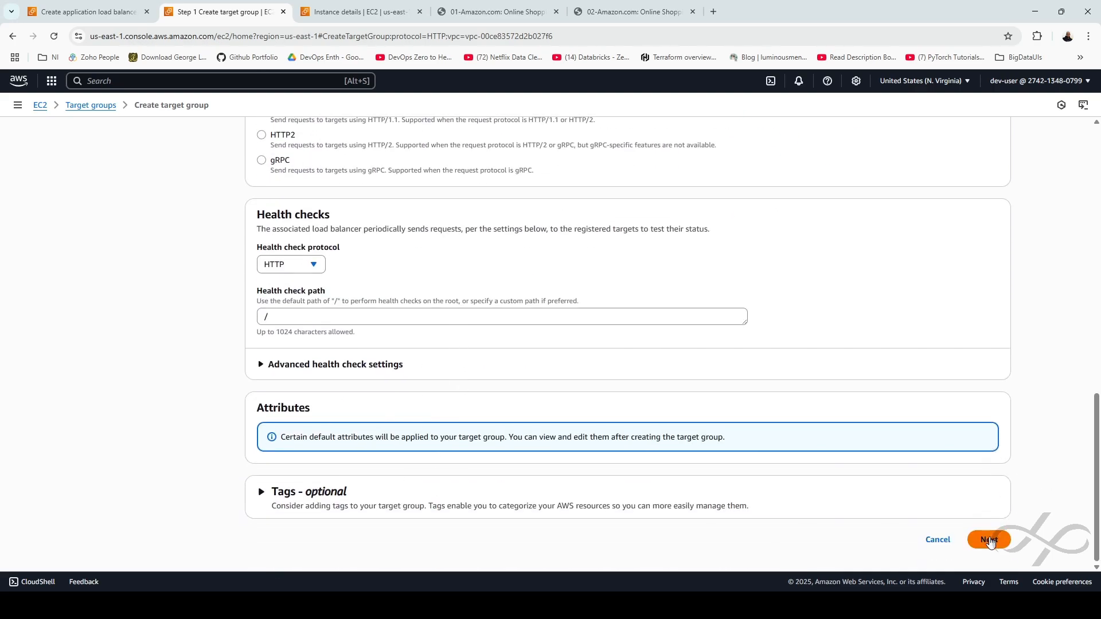
click(989, 540)
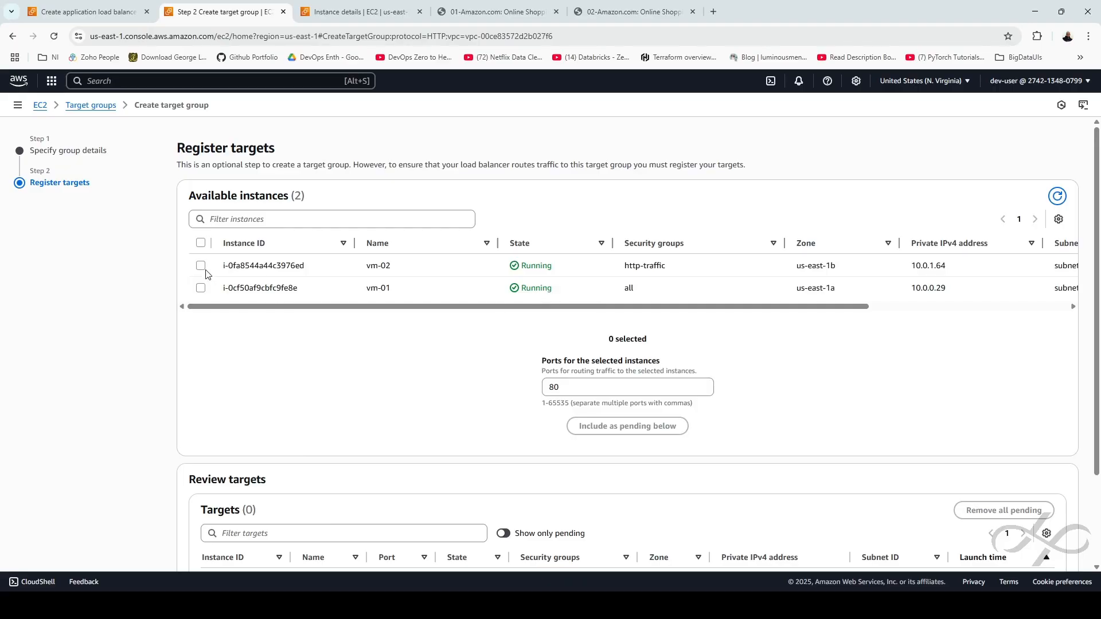
Register vm-01 and vm-02 as pending targets on port 80 and create the group
click(201, 243)
drag(379, 267, 408, 312)
click(733, 389)
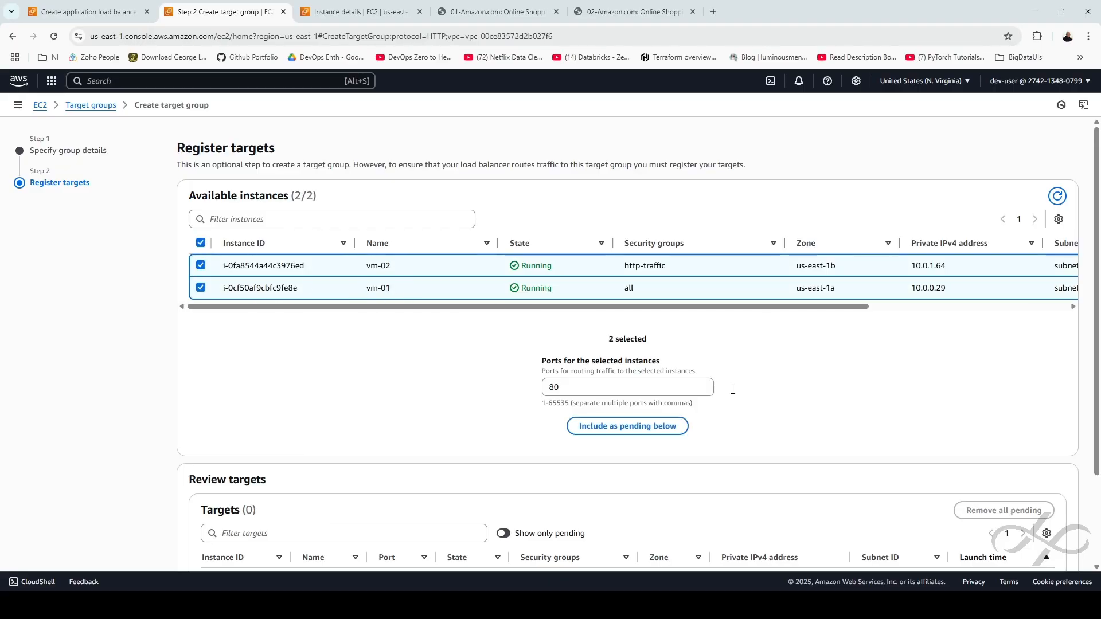
click(641, 427)
scroll(641, 436, down, 1)
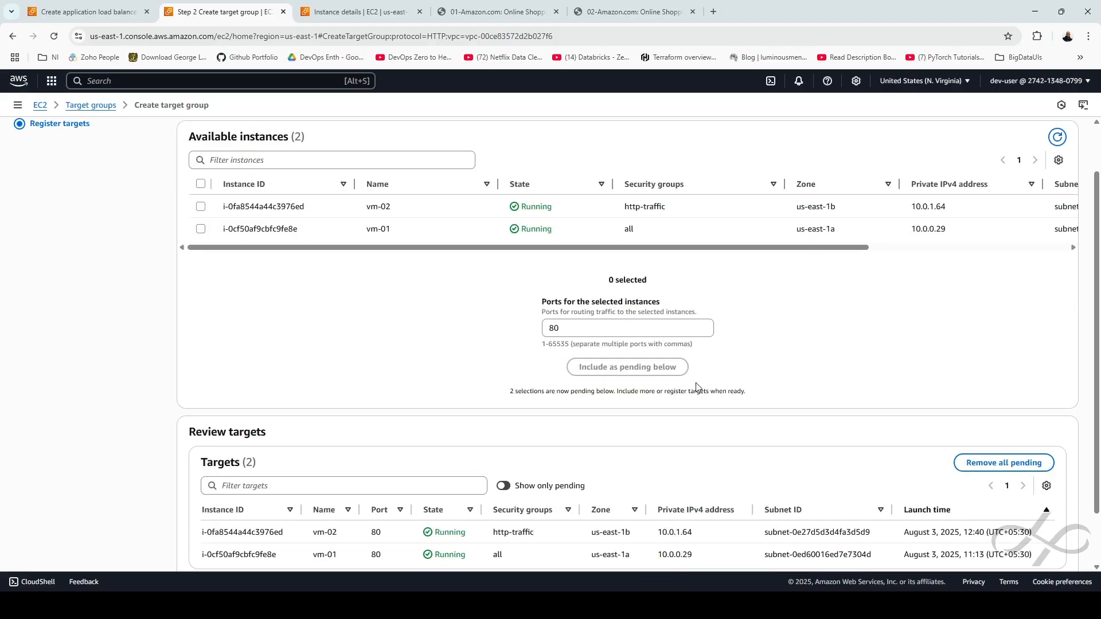
scroll(716, 384, down, 1)
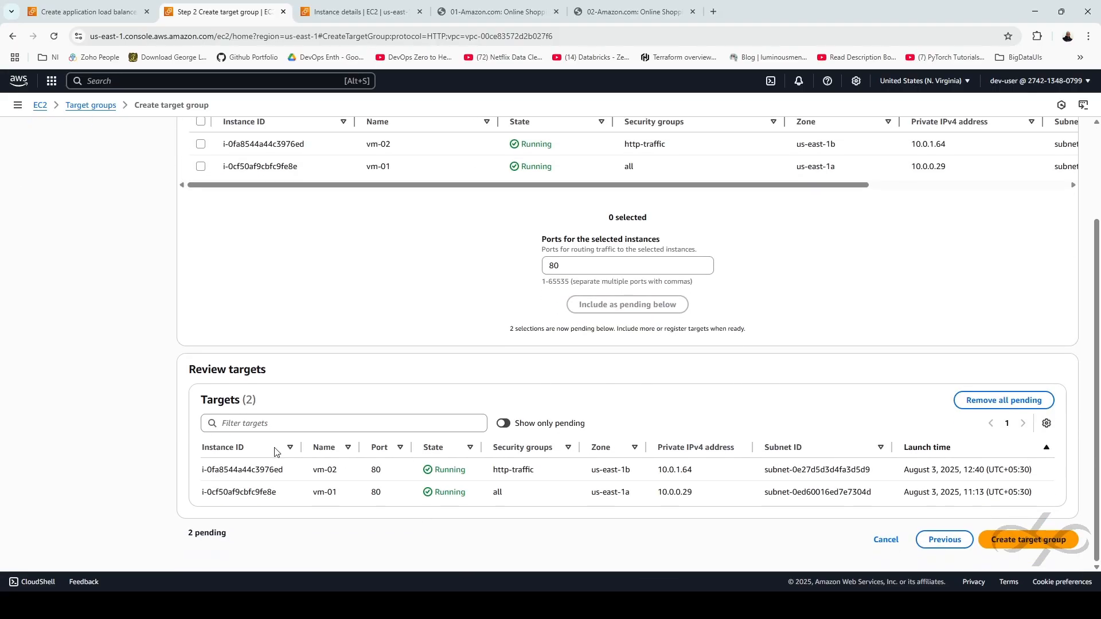
click(1053, 544)
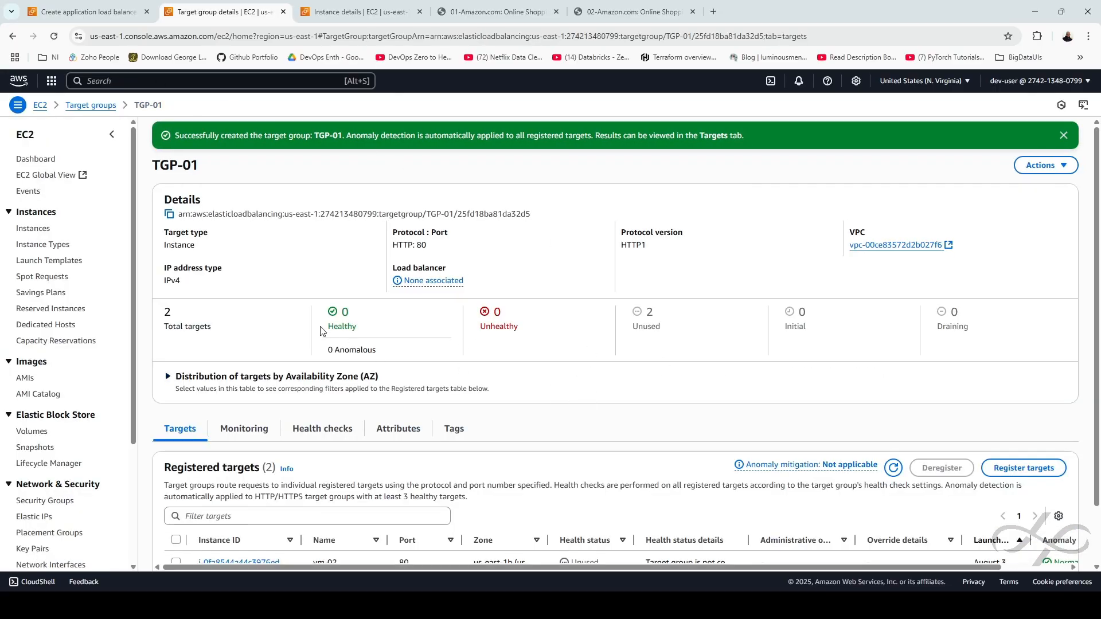
Forward the HTTP:80 listener to TGP-01 and create load balancer ELB-01
key(ctrl+Page_Up)
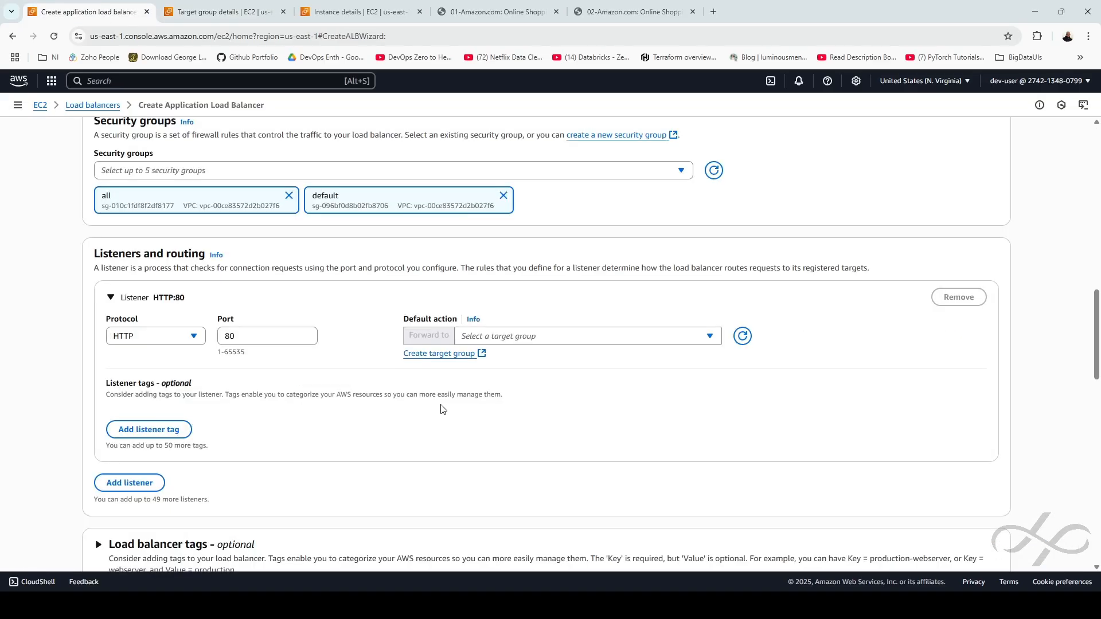
click(747, 339)
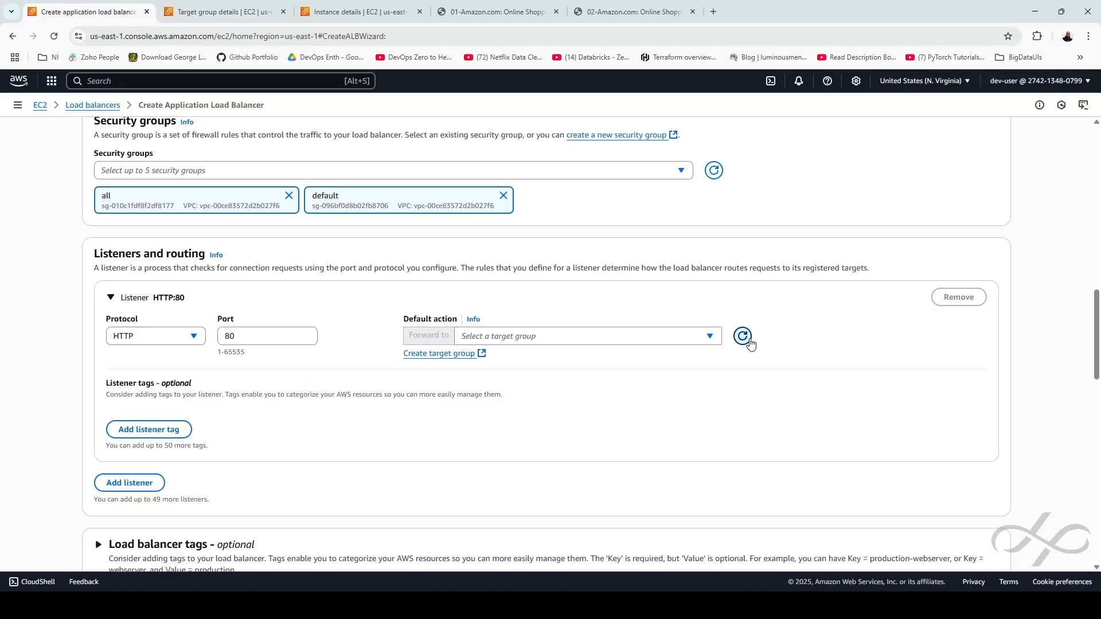
click(682, 342)
click(491, 382)
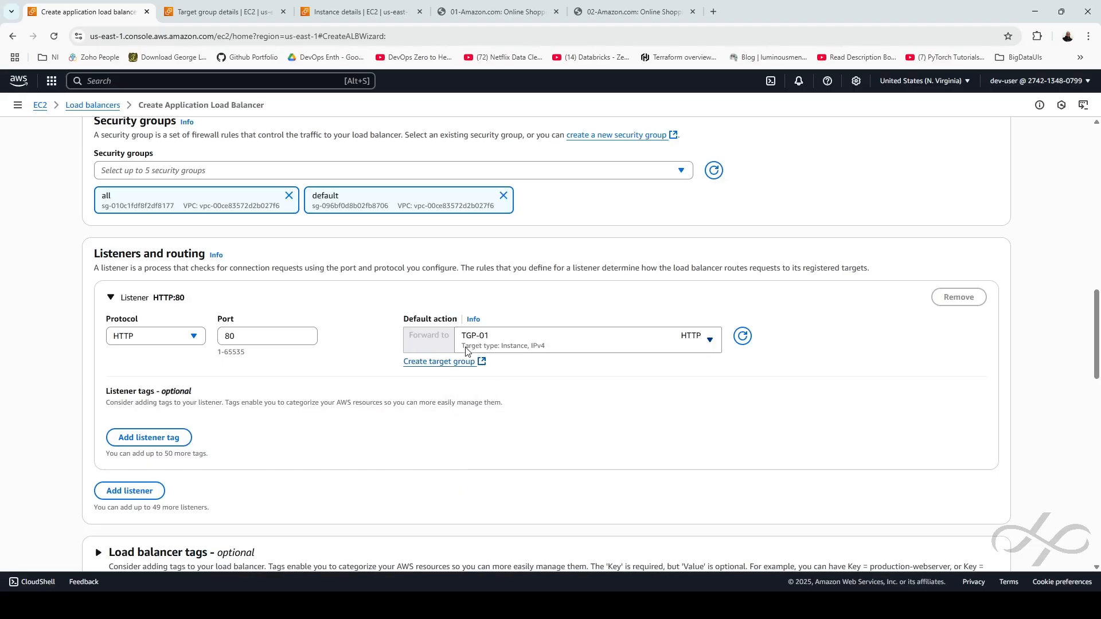
scroll(631, 400, down, 15)
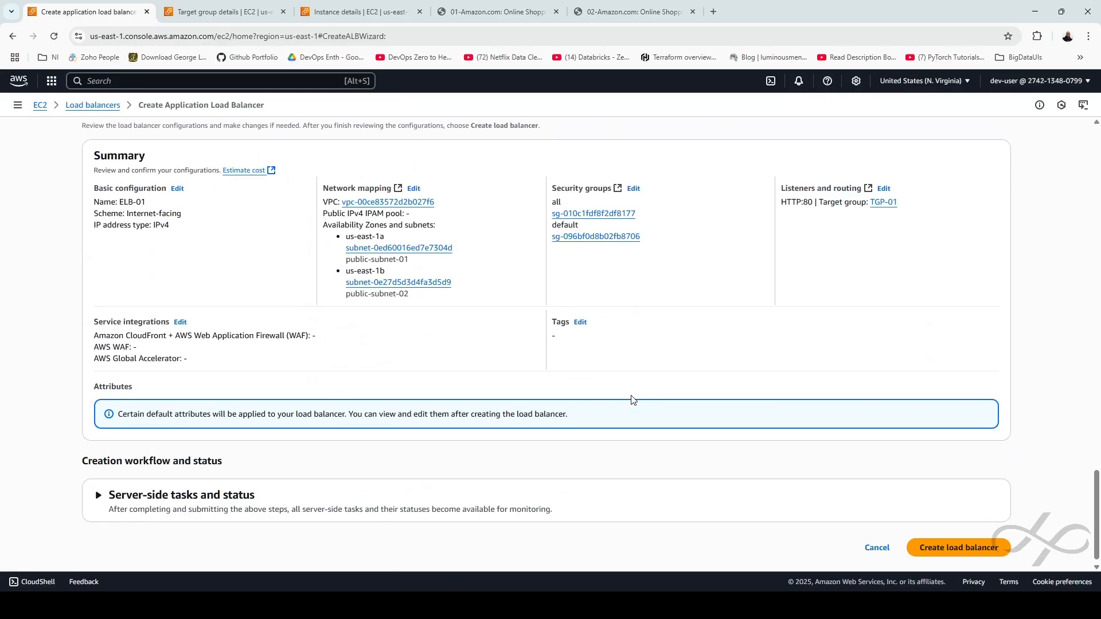
click(941, 549)
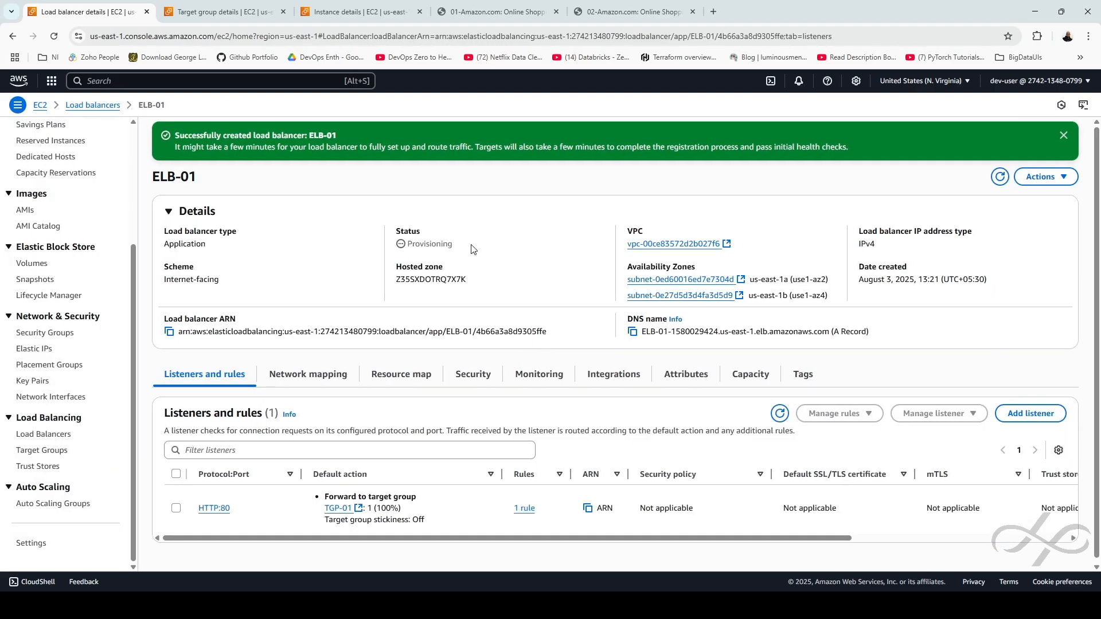
Refresh ELB-01 until its status changes from Provisioning to Active, then return to the Load balancers list
drag(406, 248, 491, 251)
click(502, 254)
drag(400, 251, 483, 251)
click(483, 251)
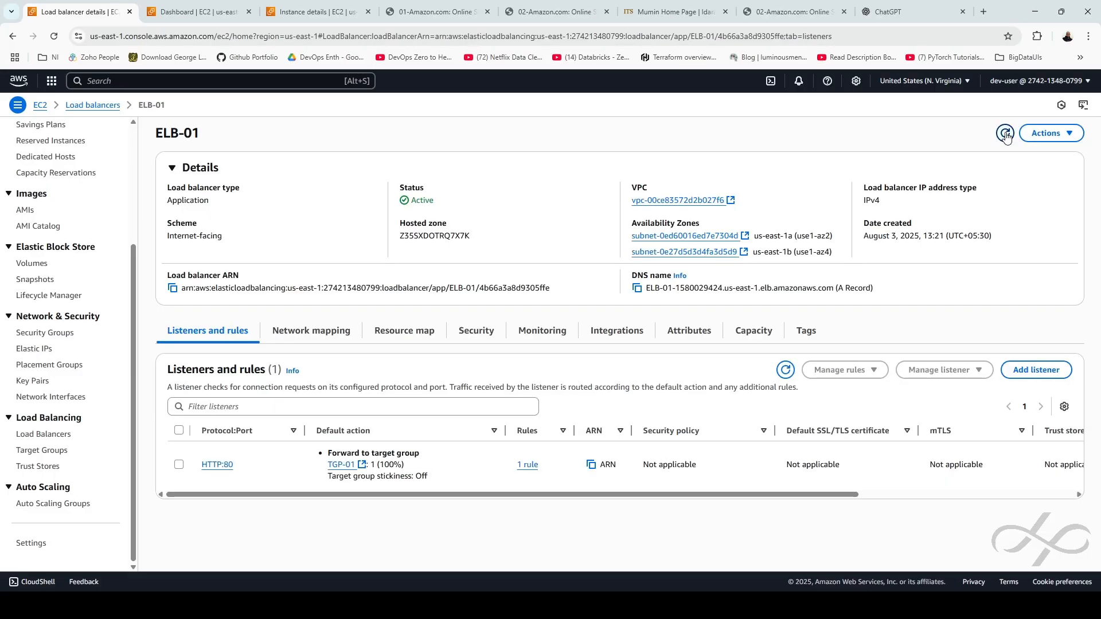
click(1005, 133)
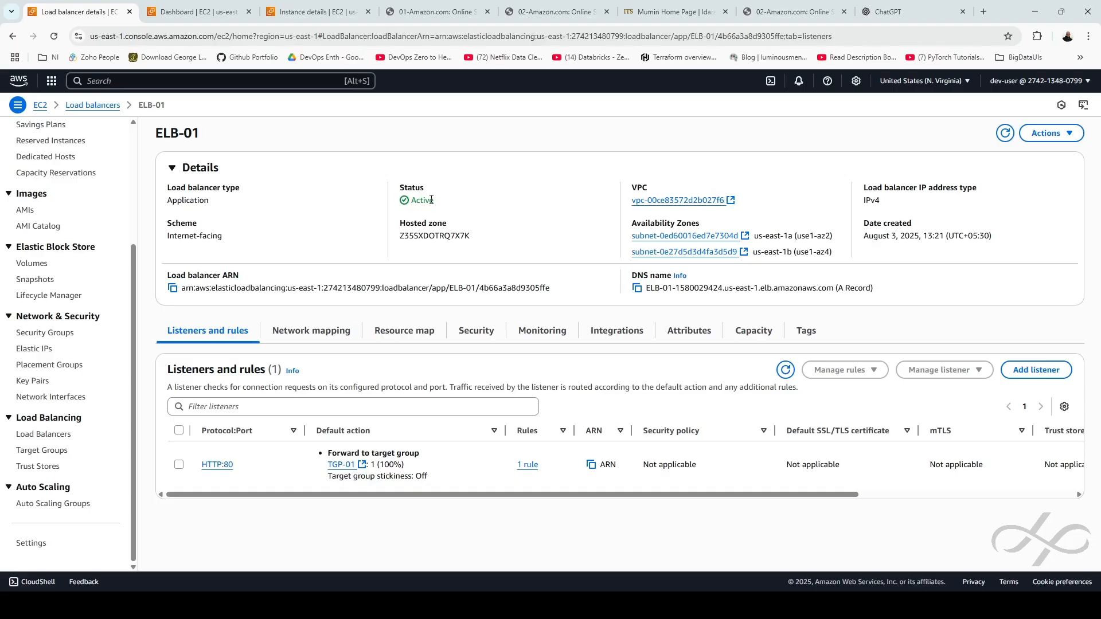
double_click(431, 200)
click(473, 206)
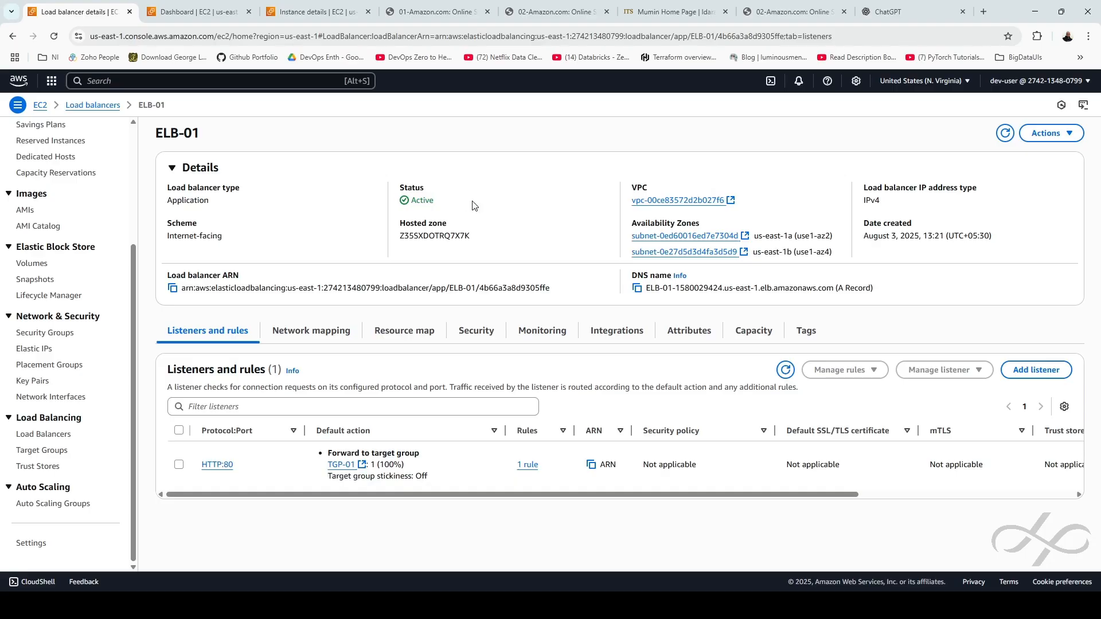
click(109, 105)
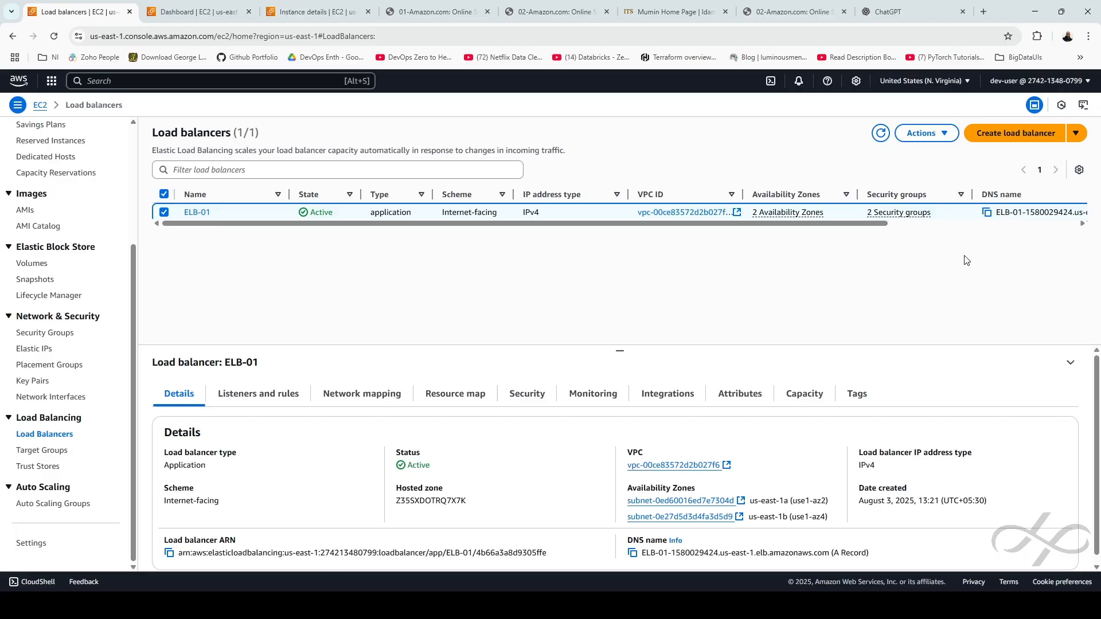
Copy ELB-01's DNS name, close all other browser tabs, and open a blank new tab
click(1001, 195)
click(987, 212)
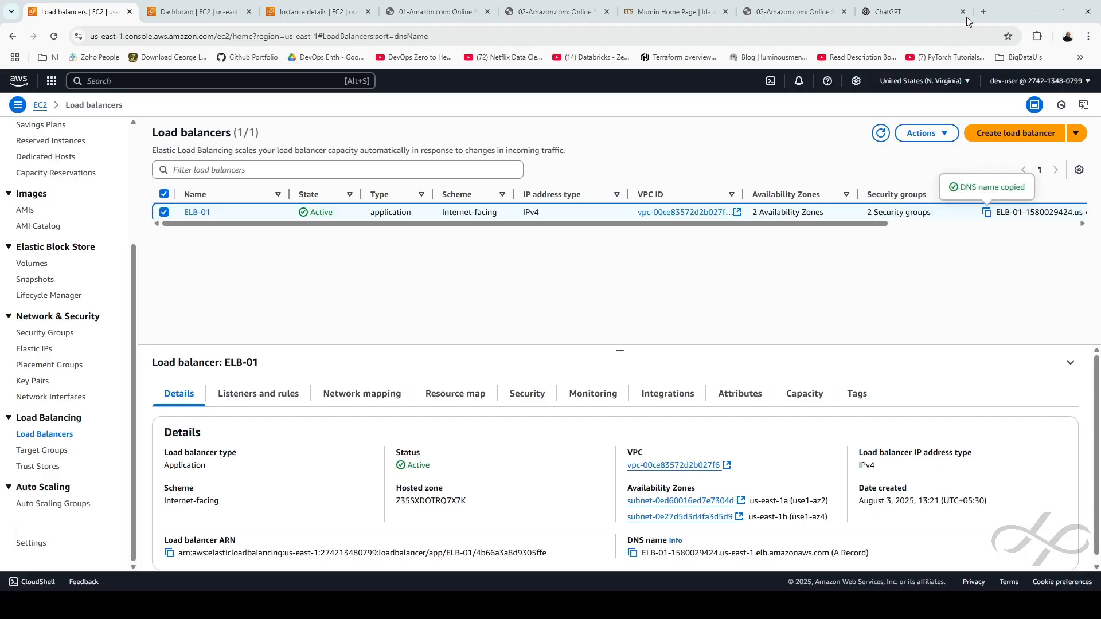
click(844, 12)
right_click(74, 18)
click(118, 205)
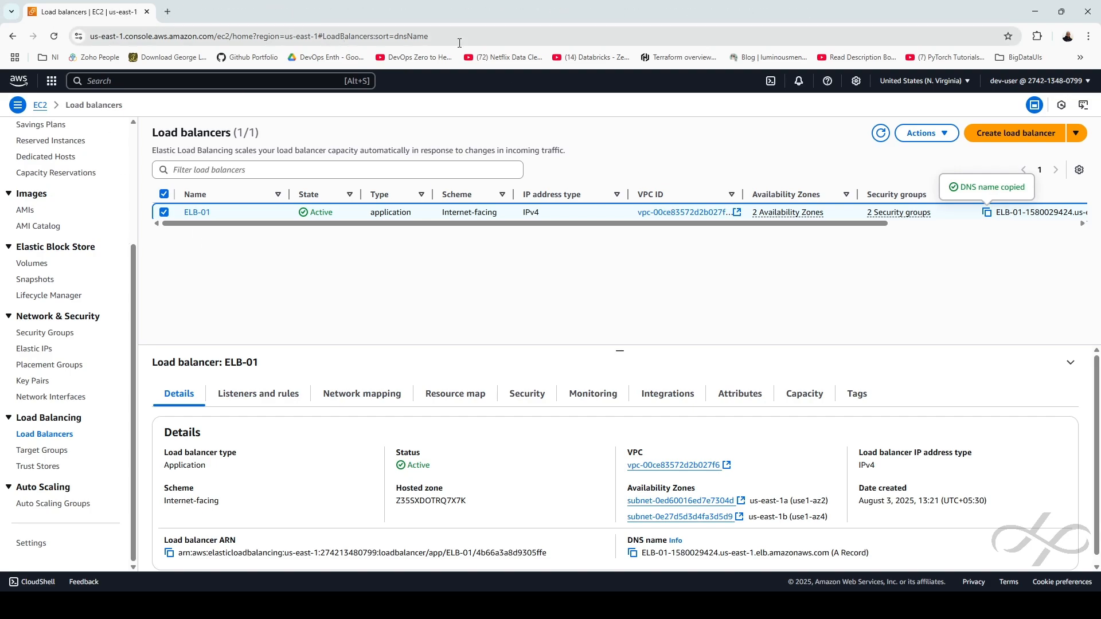
click(167, 11)
click(236, 38)
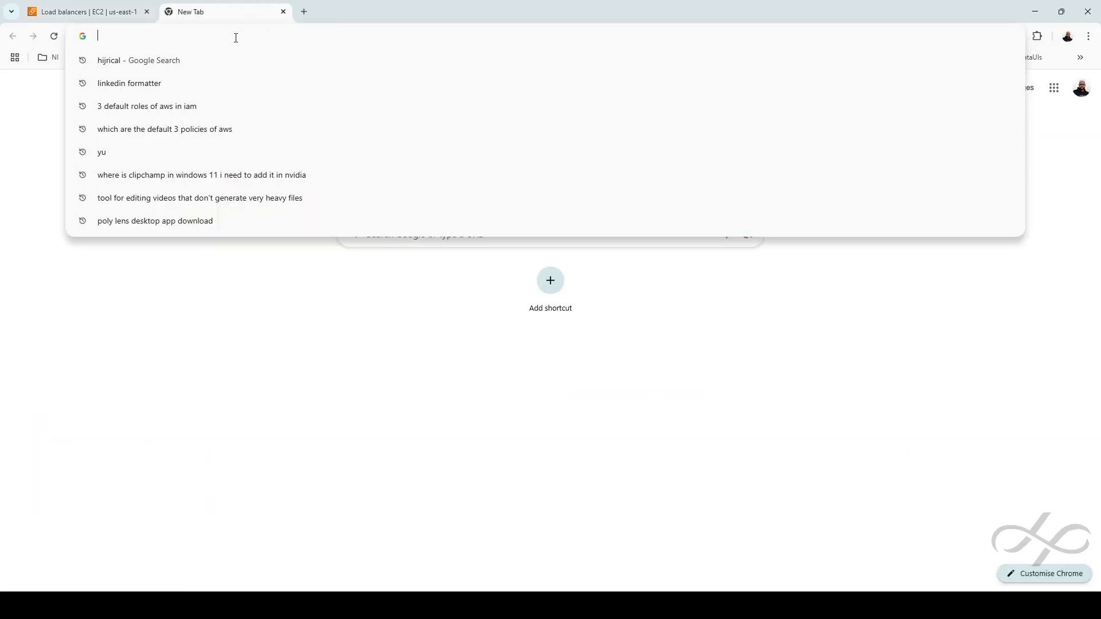
text(http://)
key(ctrl+v)
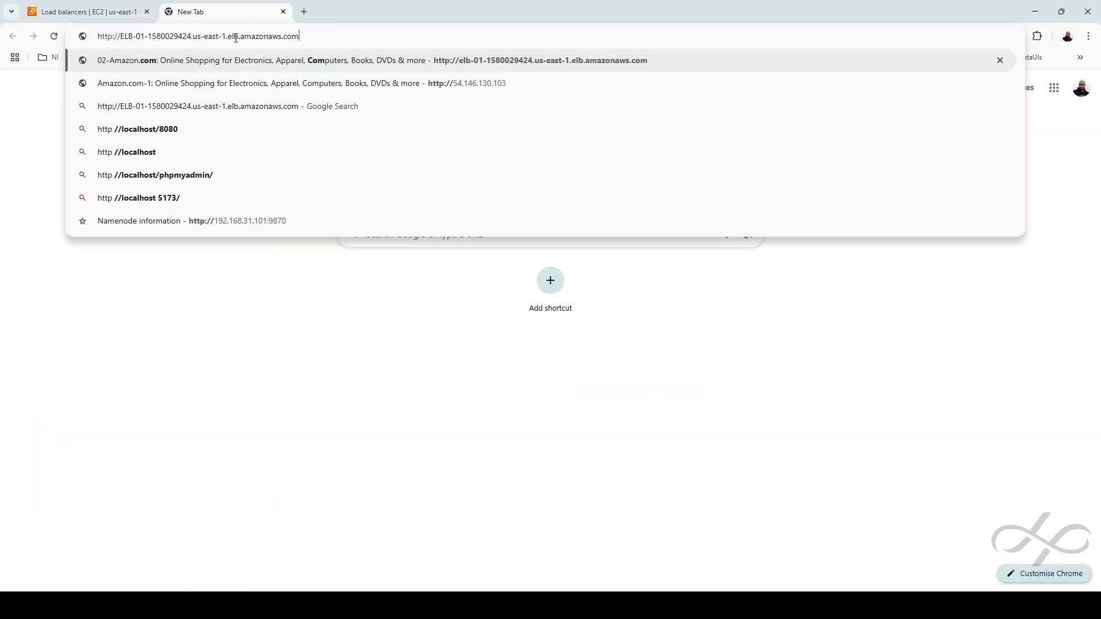
key(Return)
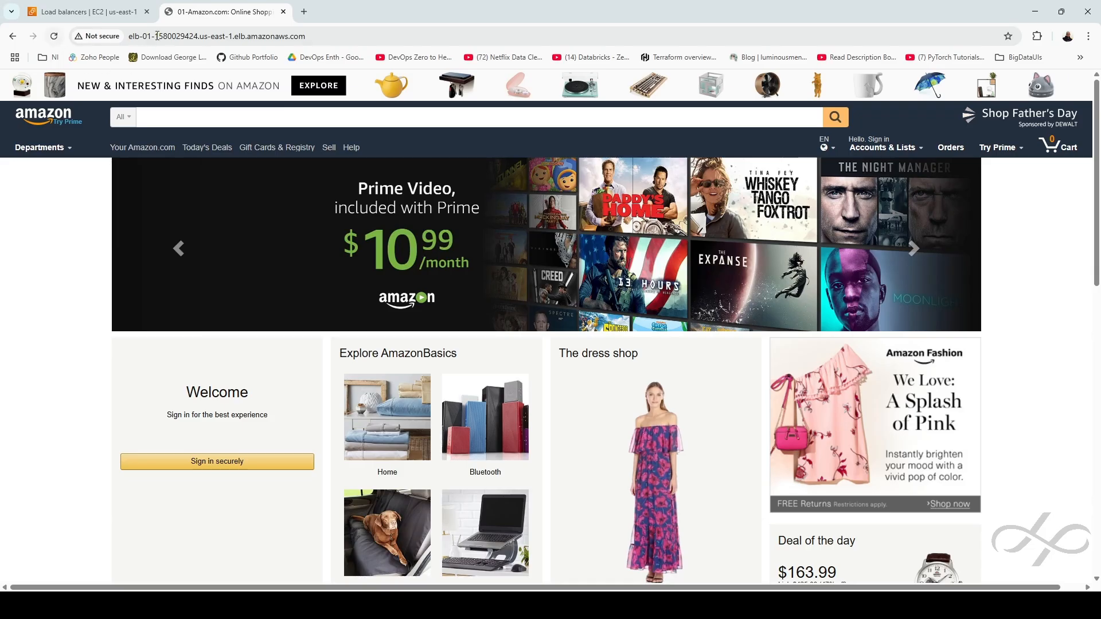
Reload repeatedly to watch the page alternate between 01- and 02-Amazon.com, then return to Load balancers
click(55, 37)
click(56, 37)
click(55, 37)
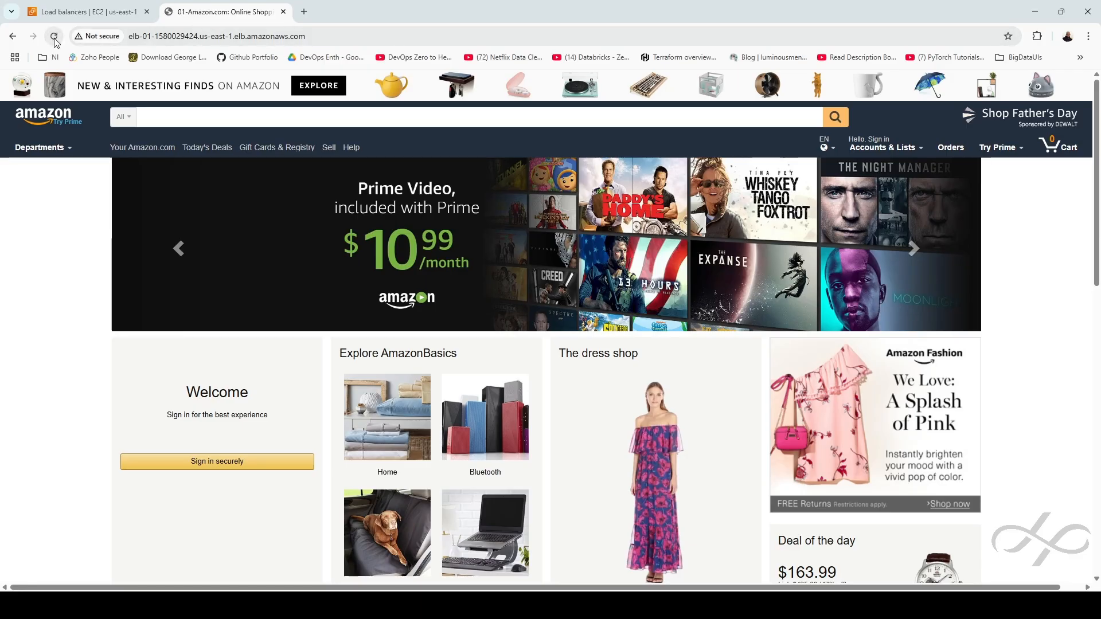
click(55, 37)
click(55, 38)
click(54, 38)
click(80, 10)
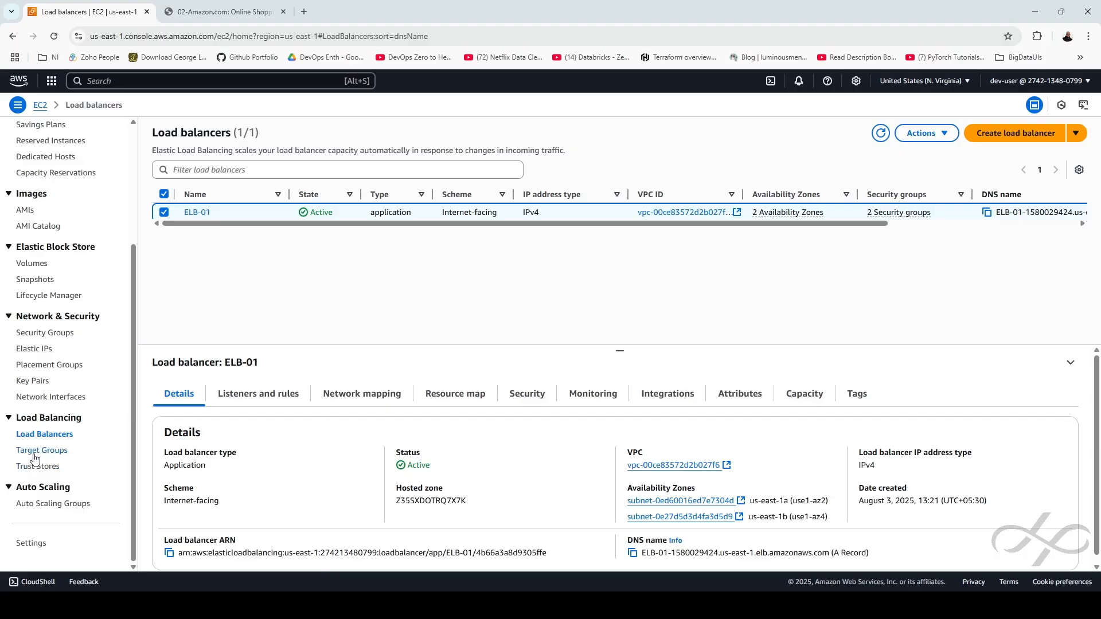
Show TGP-01's attributes, confirming the Round robin load balancing algorithm
click(56, 452)
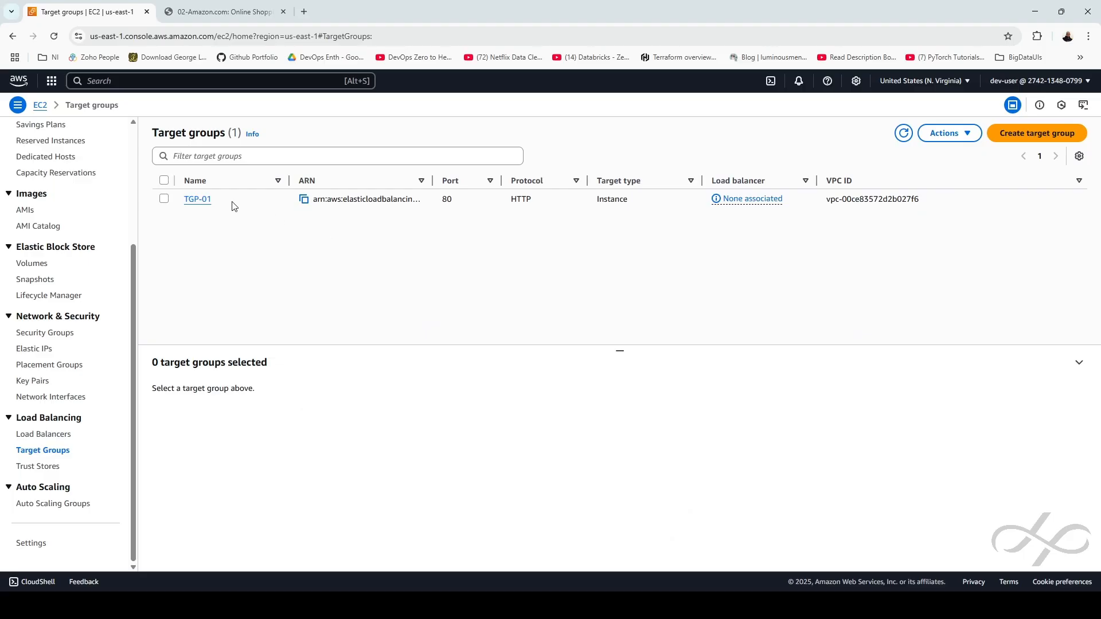
click(196, 200)
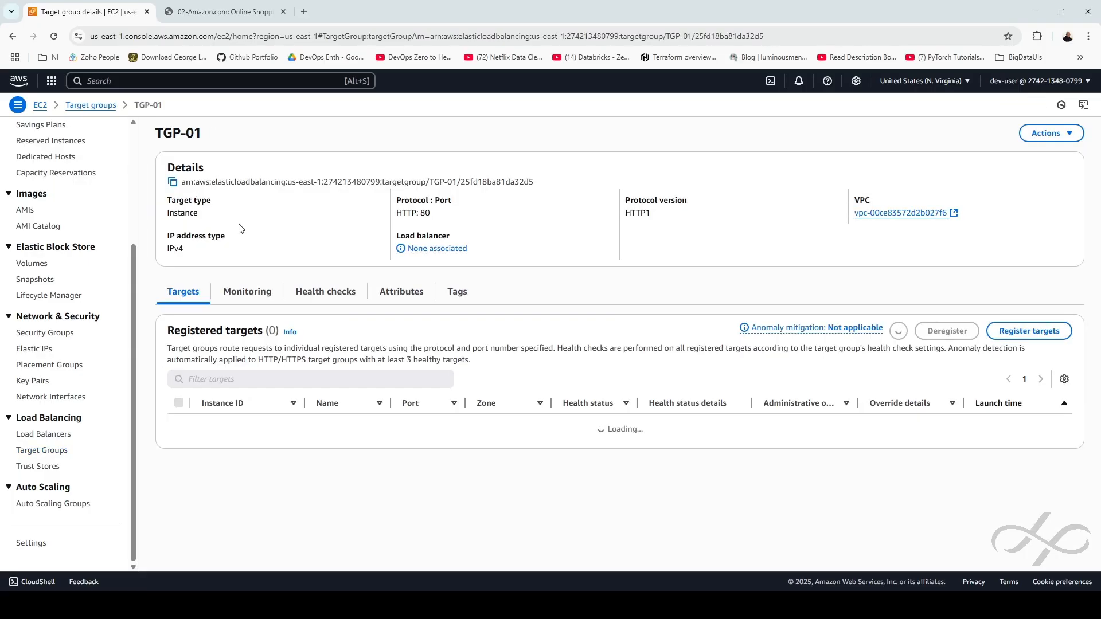
click(403, 294)
scroll(460, 393, down, 3)
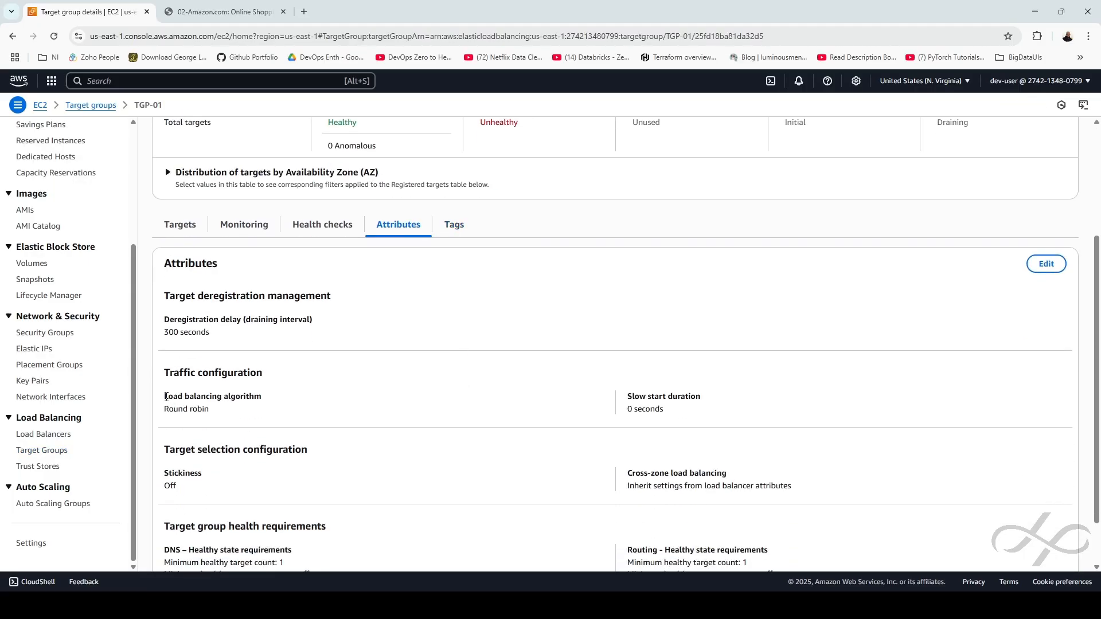
mouse_move(165, 397)
mouse_down()
mouse_move(263, 412)
mouse_move(148, 399)
mouse_up()
click(264, 413)
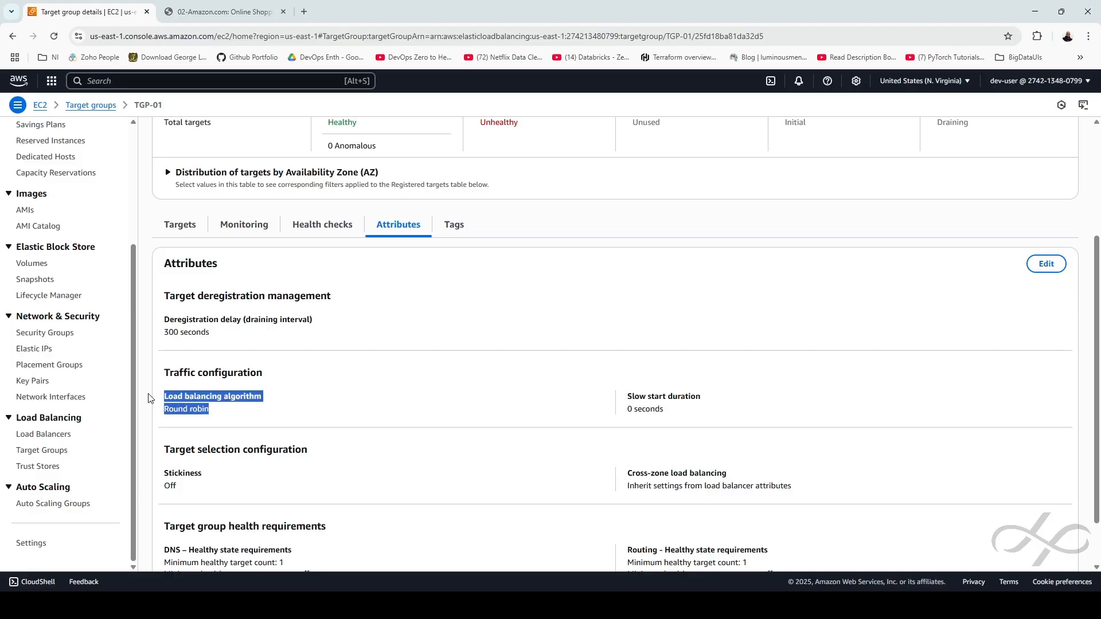
click(295, 416)
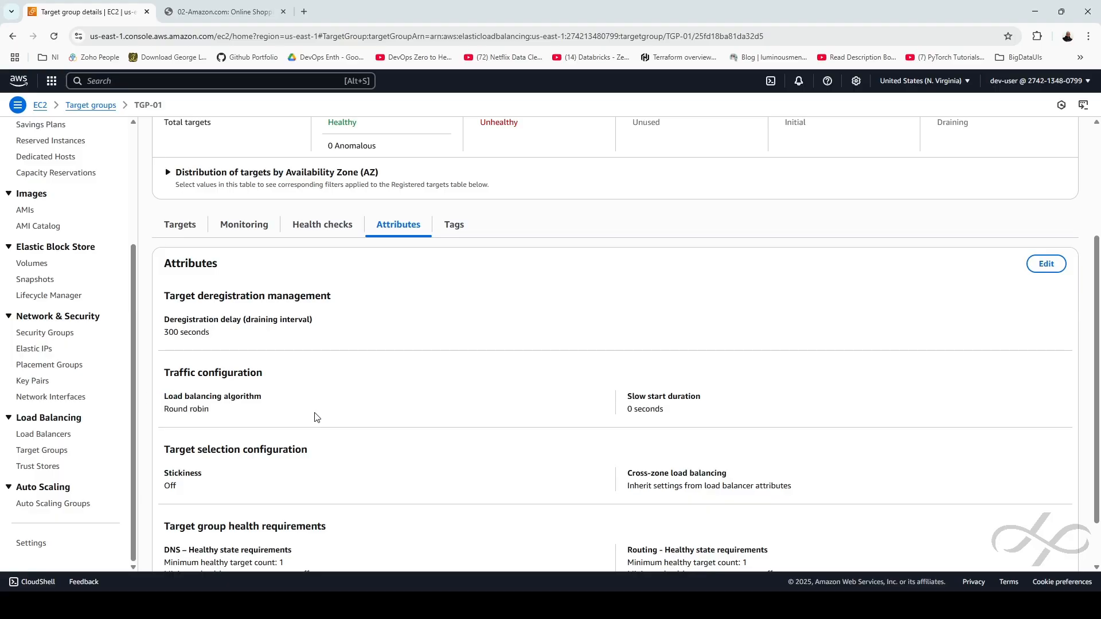
click(232, 12)
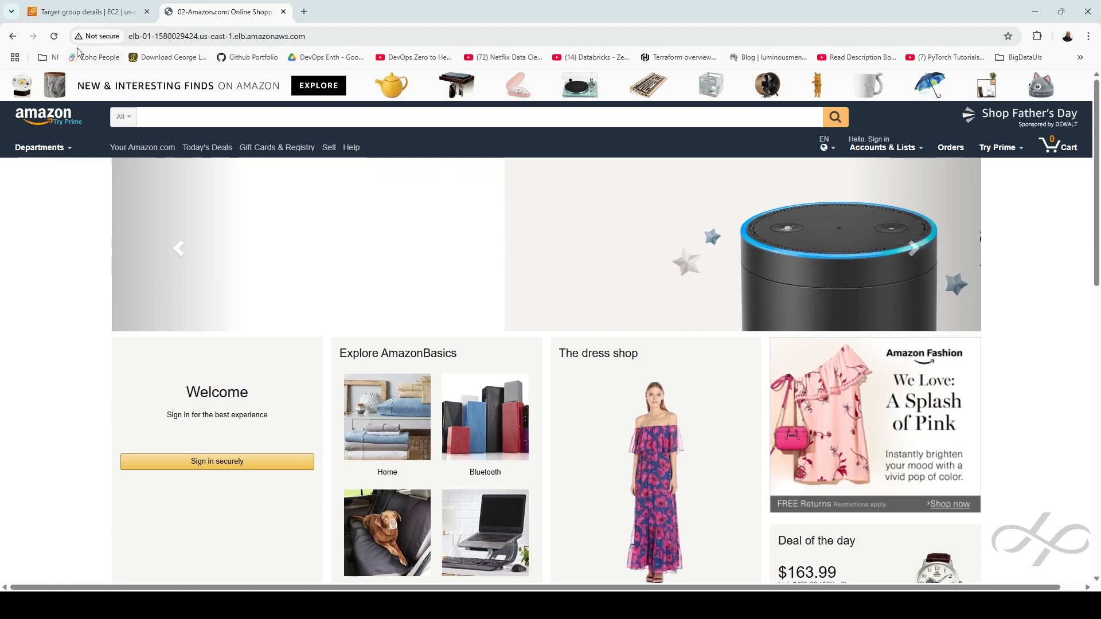
Reload the ELB-01 page five times, seeing 01- and 02-Amazon.com alternate
click(54, 35)
click(52, 40)
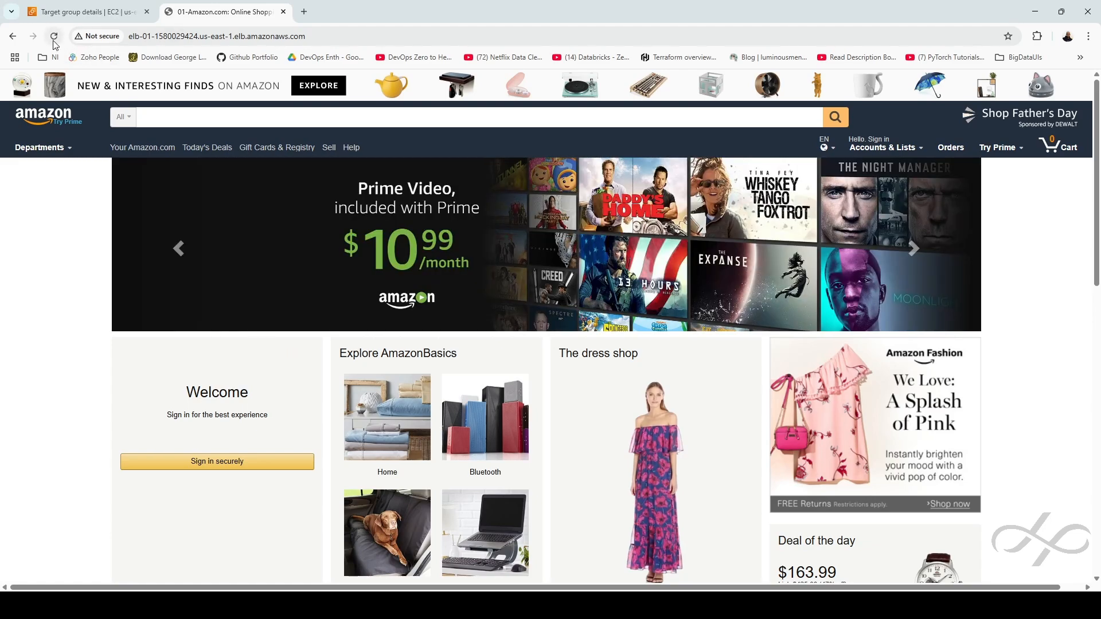
click(53, 40)
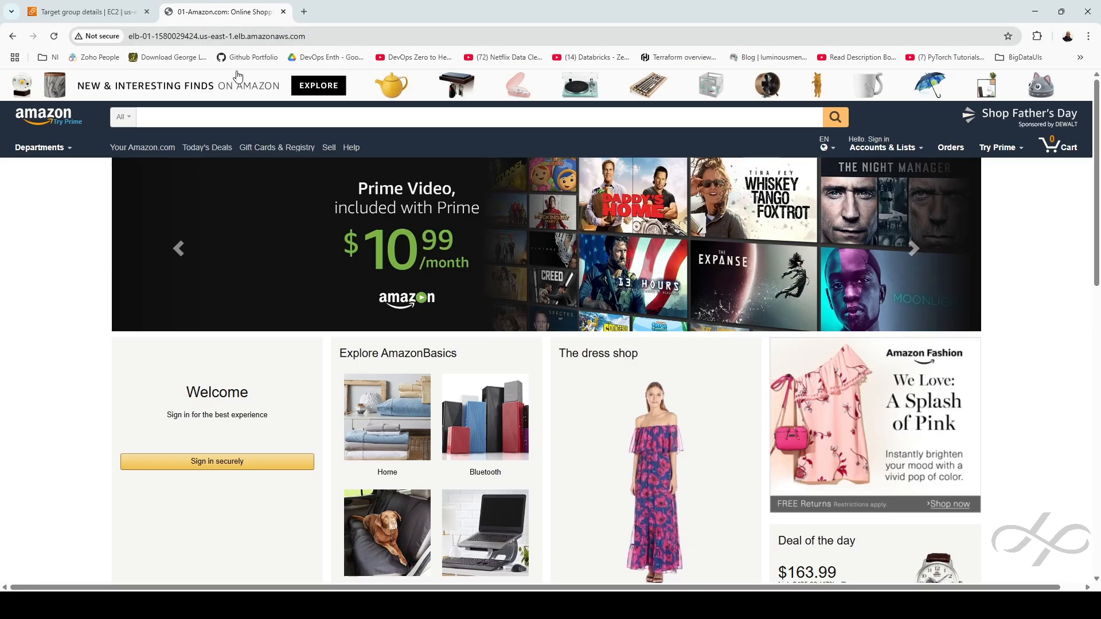
click(57, 40)
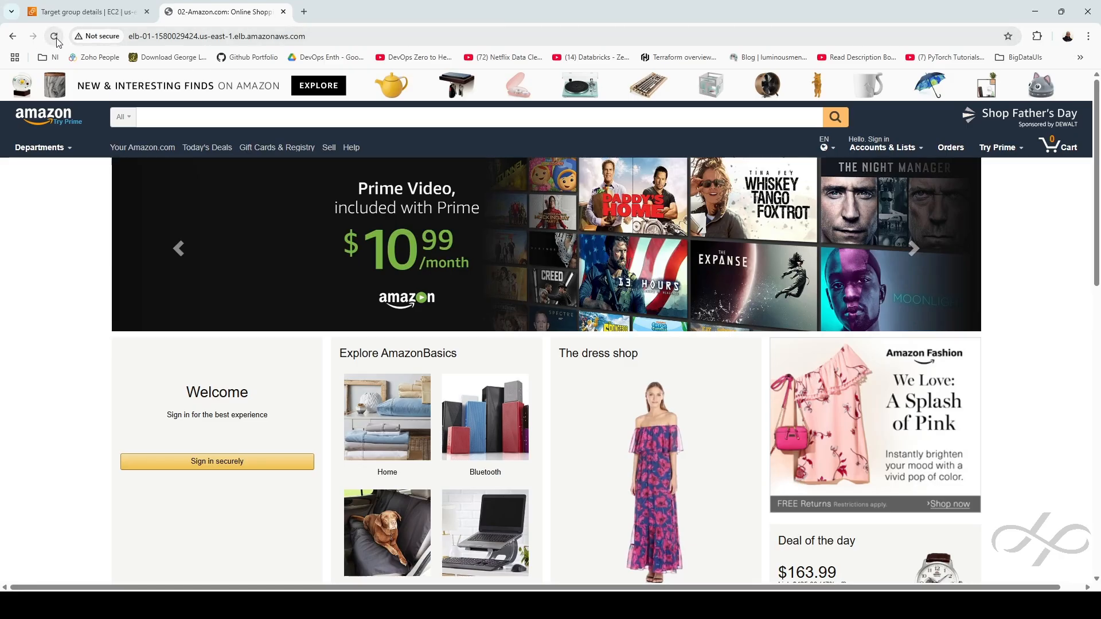
click(57, 40)
click(98, 12)
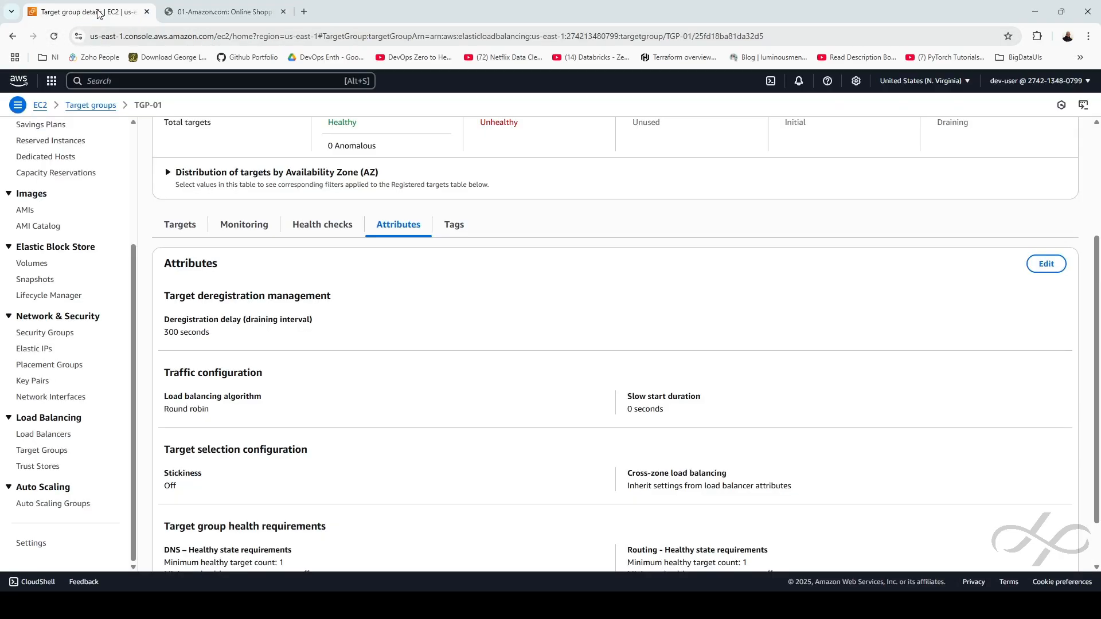
Review ELB-01's details and close the ChatGPT tab
scroll(435, 369, up, 3)
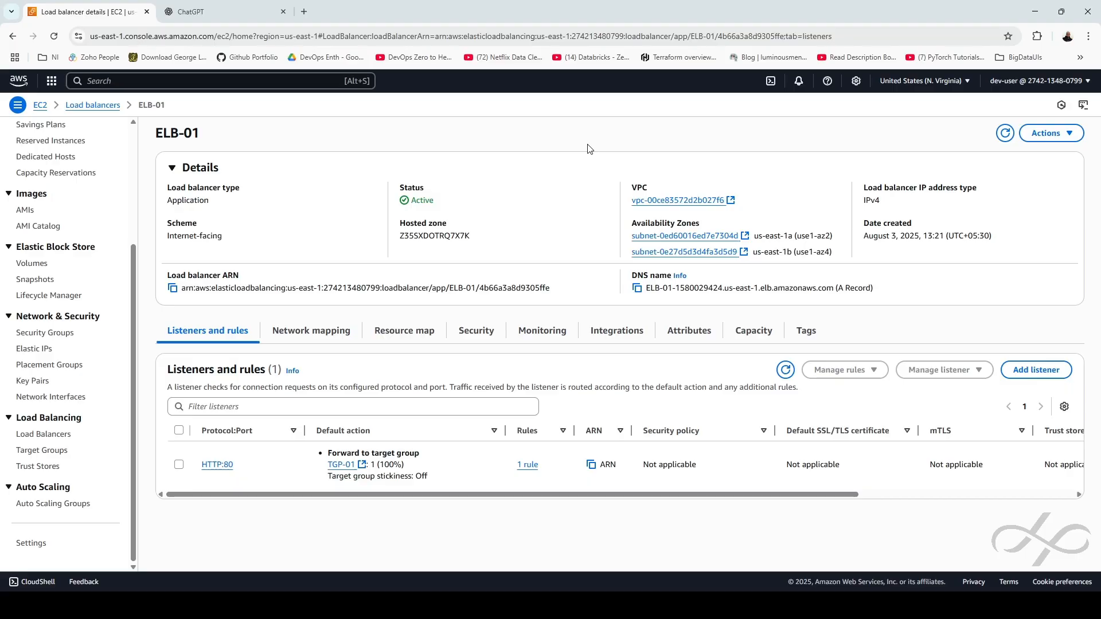
click(283, 12)
click(200, 86)
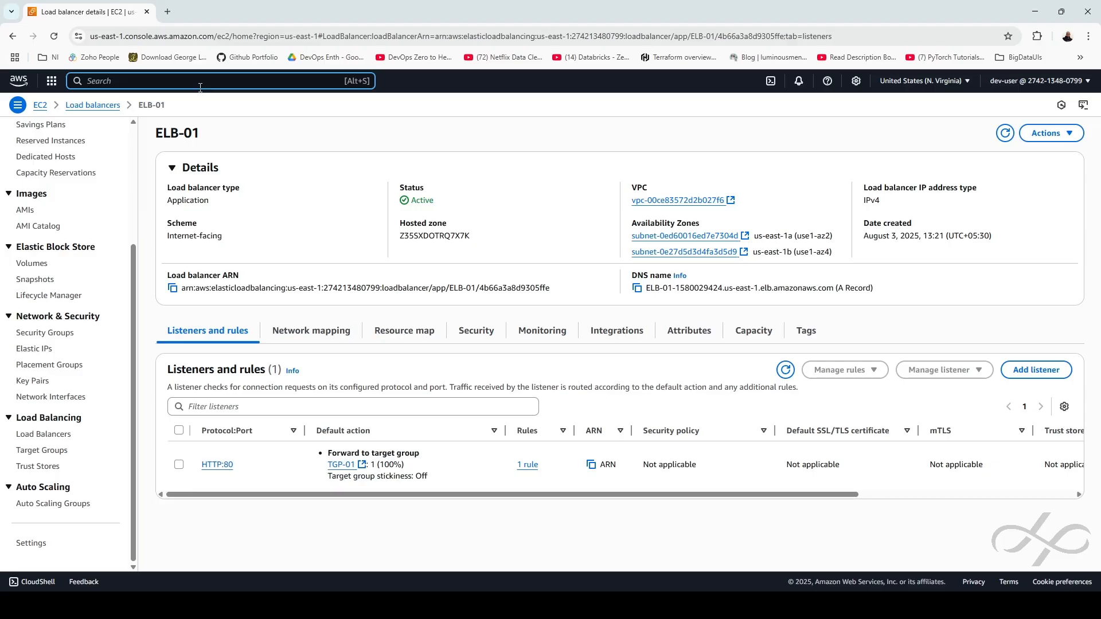
Search for 'cloudfront' and open the CloudFront console
text(cloudf)
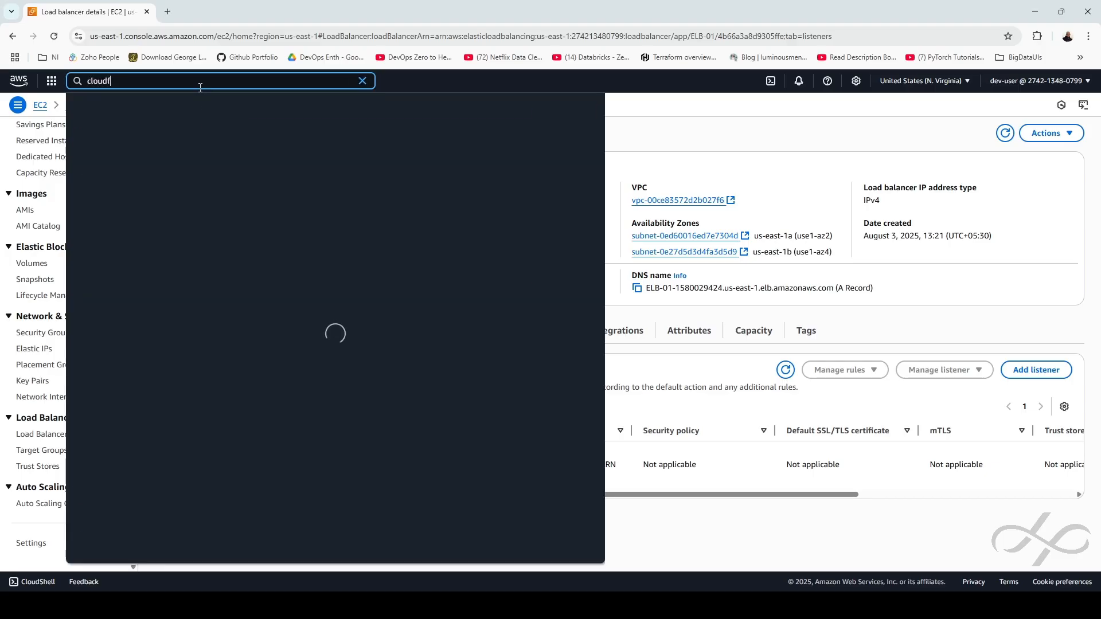
text(ront)
click(245, 142)
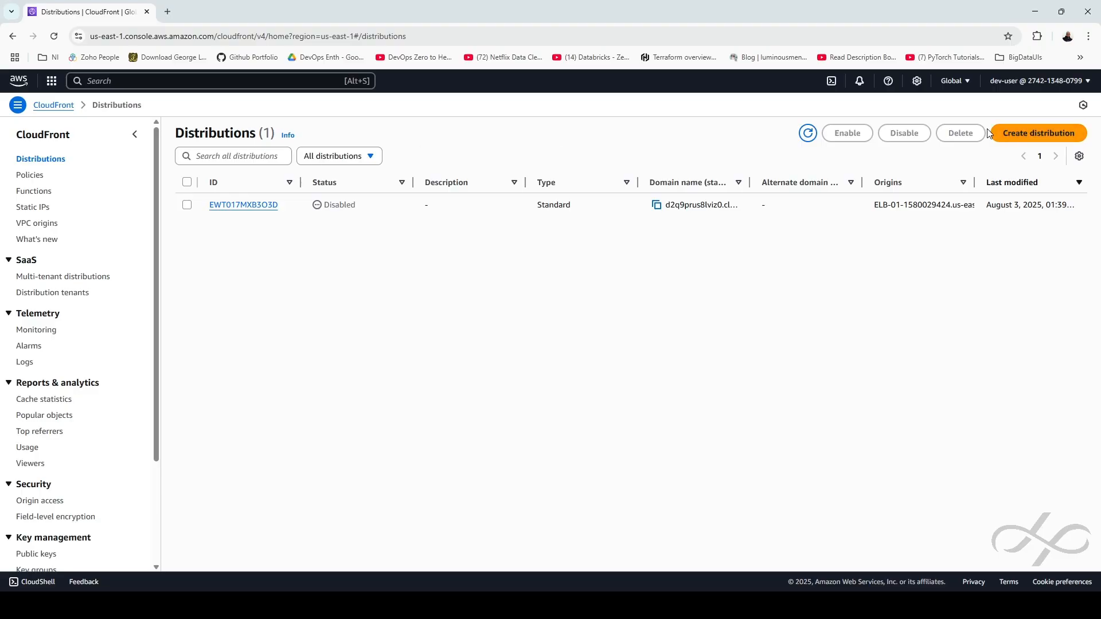
Start a new CloudFront distribution named dst-01
click(1035, 134)
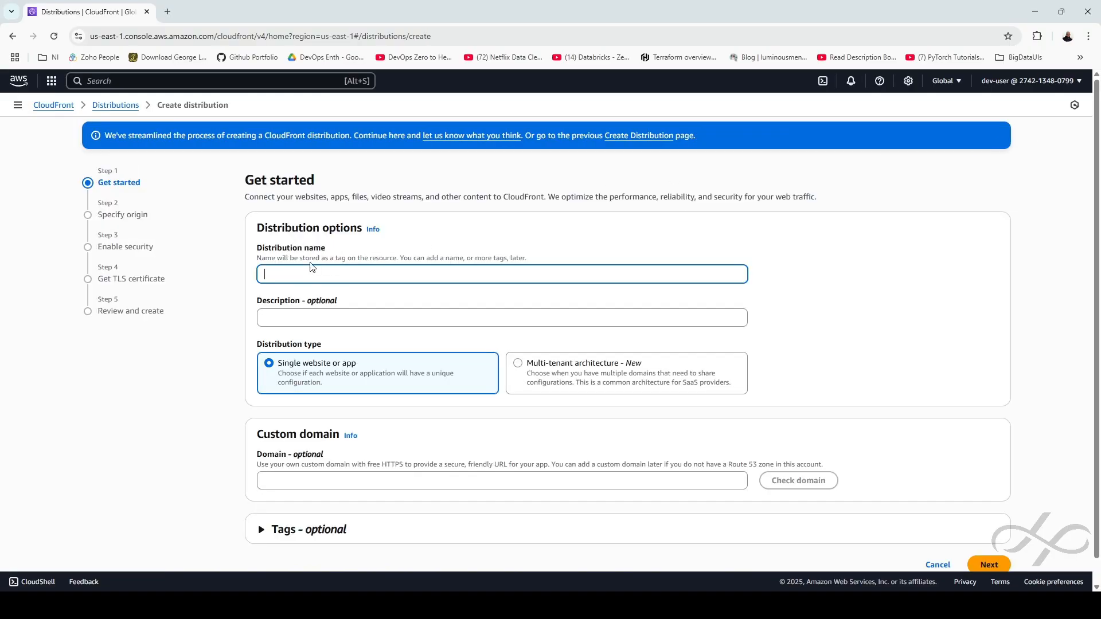
text(dst-01)
scroll(373, 415, down, 1)
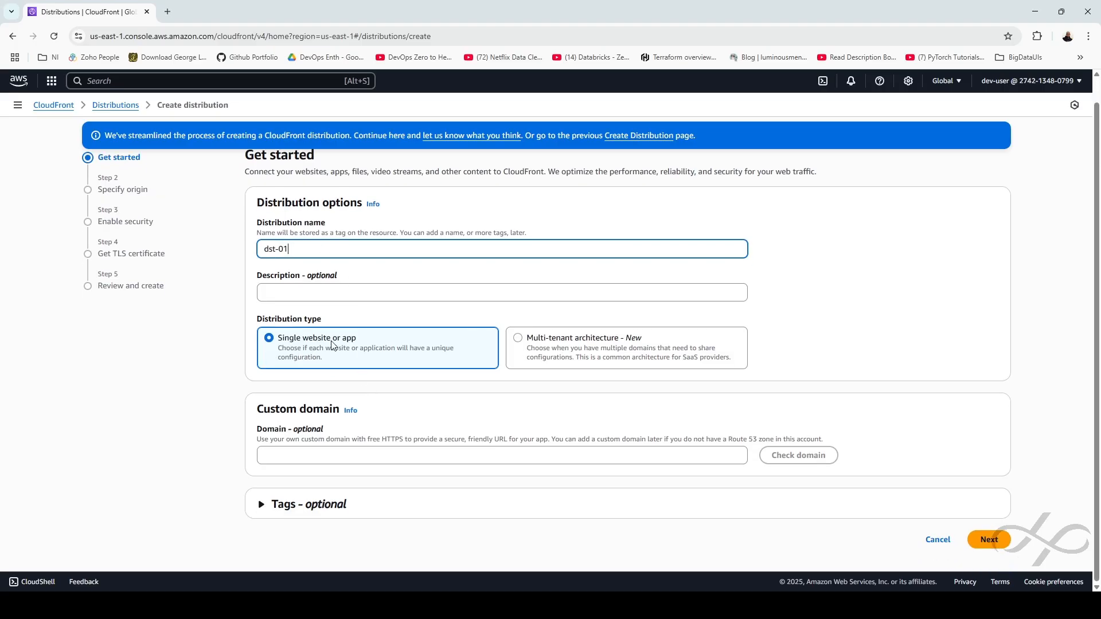
click(988, 538)
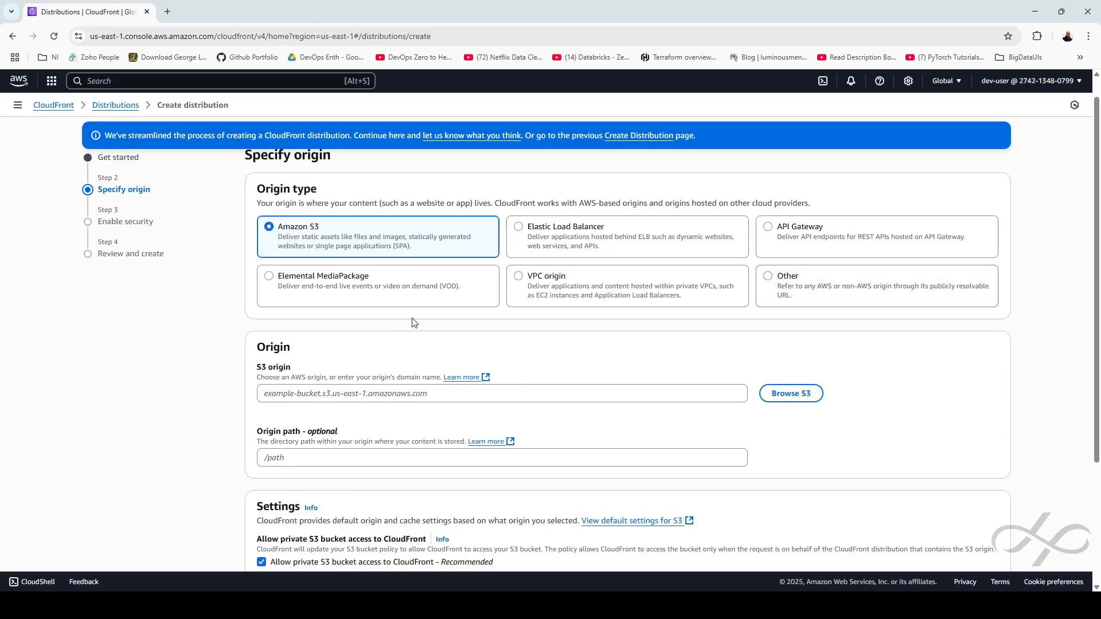
Choose Elastic Load Balancer ELB-01 as the distribution origin
click(621, 237)
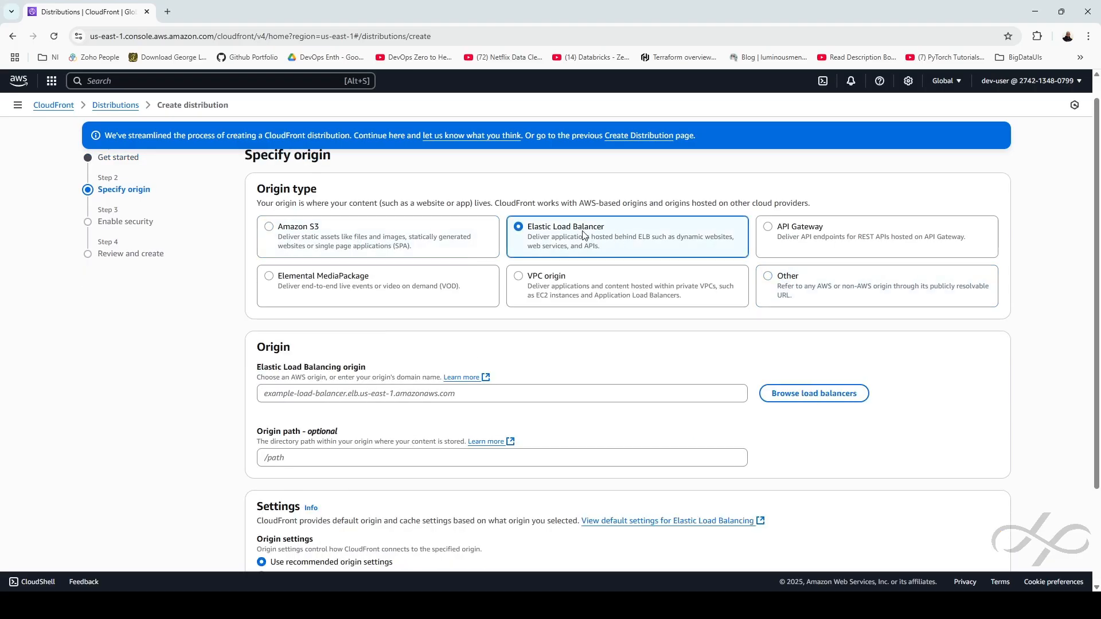
click(803, 395)
click(395, 306)
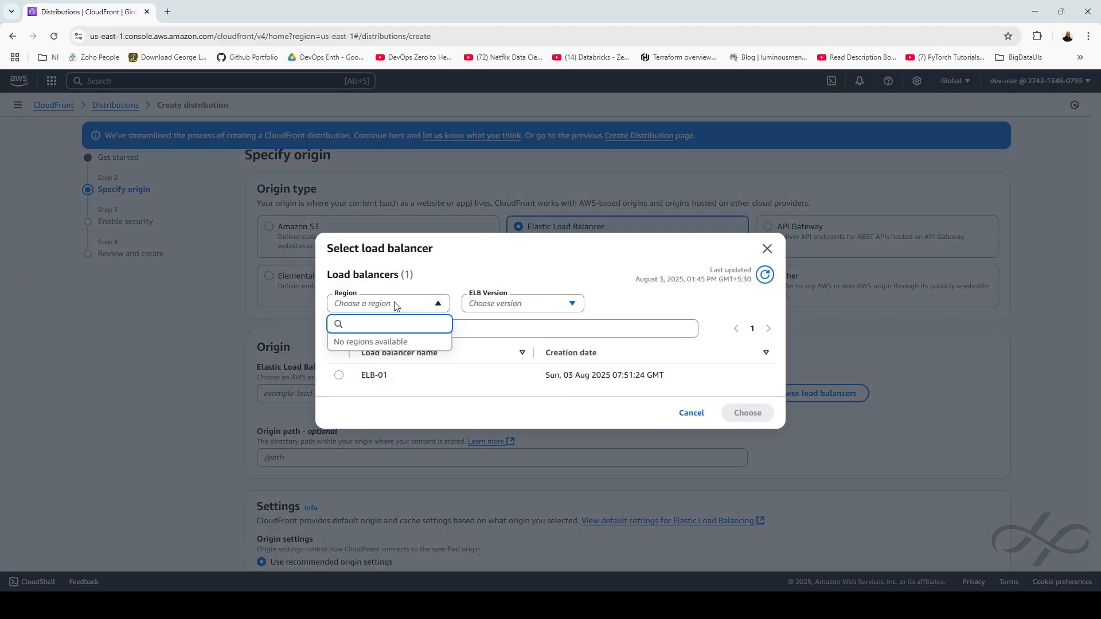
click(394, 305)
click(339, 376)
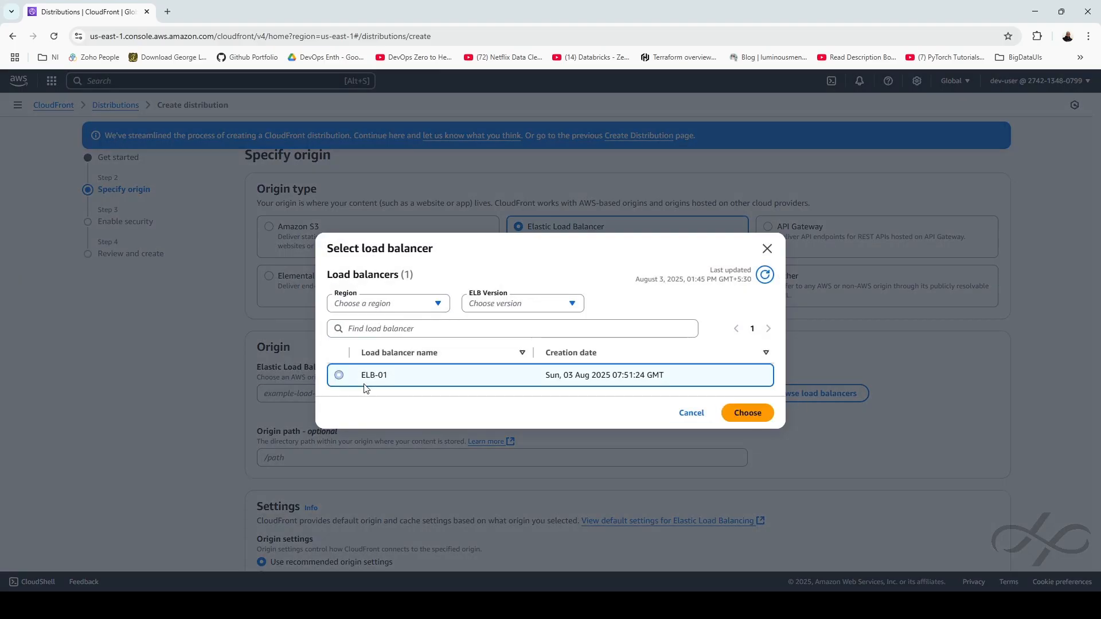
click(748, 414)
Customize the origin settings to use the HTTP only protocol
scroll(802, 417, down, 2)
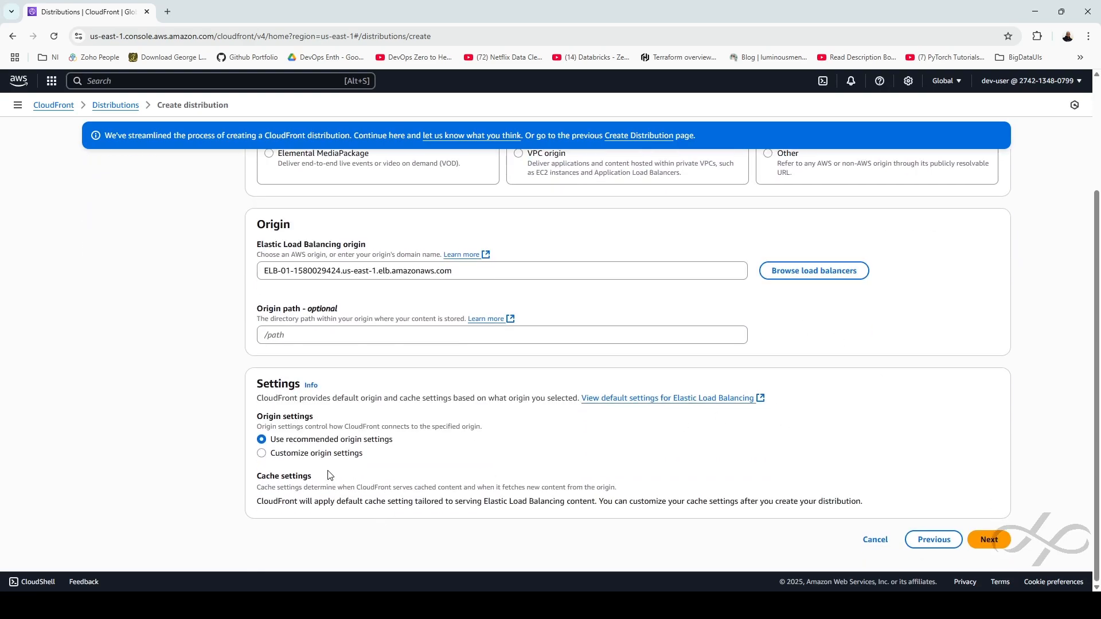
click(330, 458)
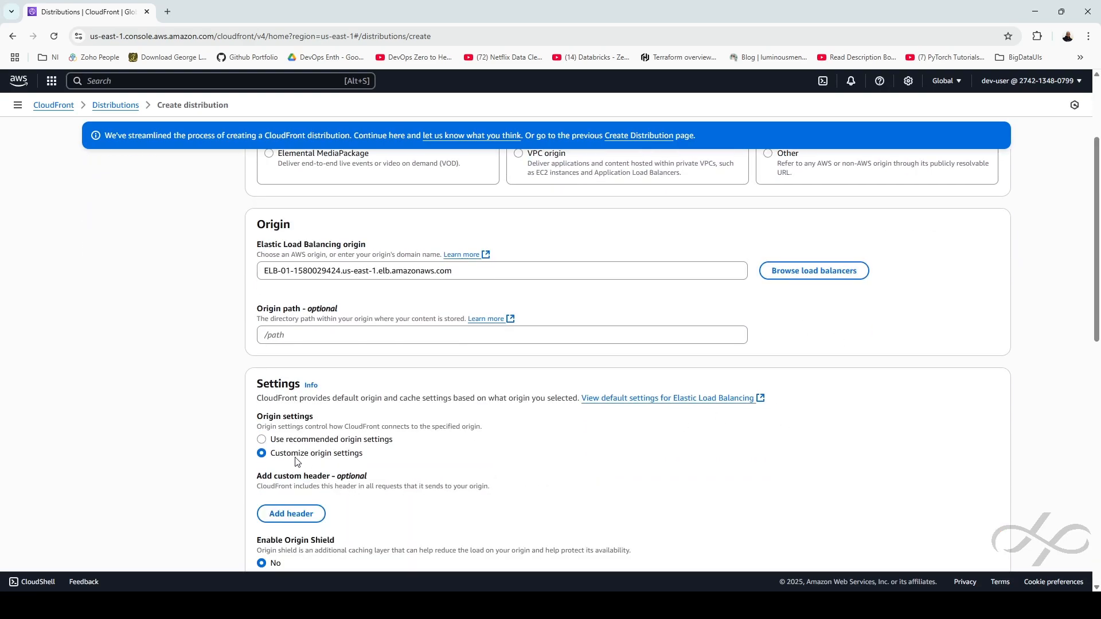
scroll(456, 462, down, 4)
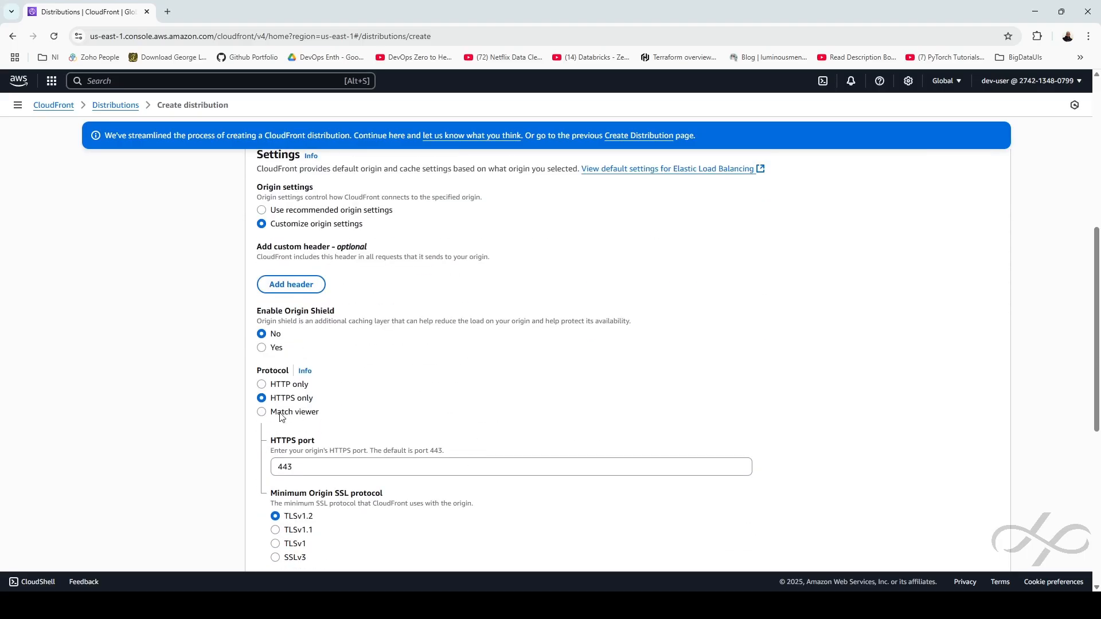
click(264, 385)
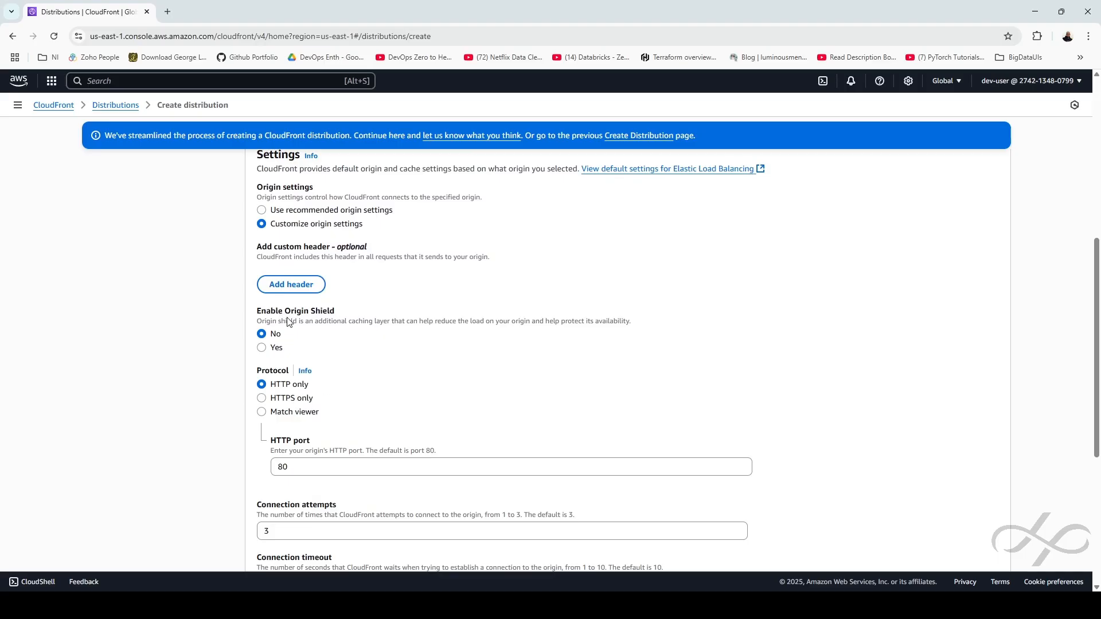
Enable Origin Shield in US East (N. Virginia) us-east-1
click(275, 347)
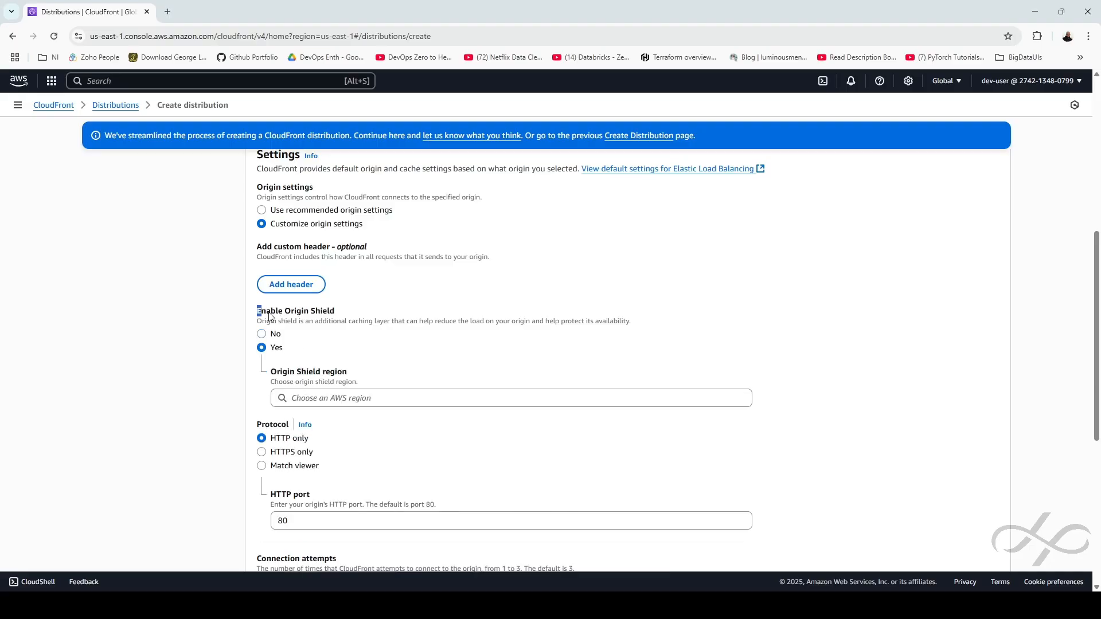
mouse_move(256, 311)
mouse_down()
mouse_move(352, 322)
mouse_move(344, 312)
mouse_move(252, 319)
mouse_up()
click(344, 397)
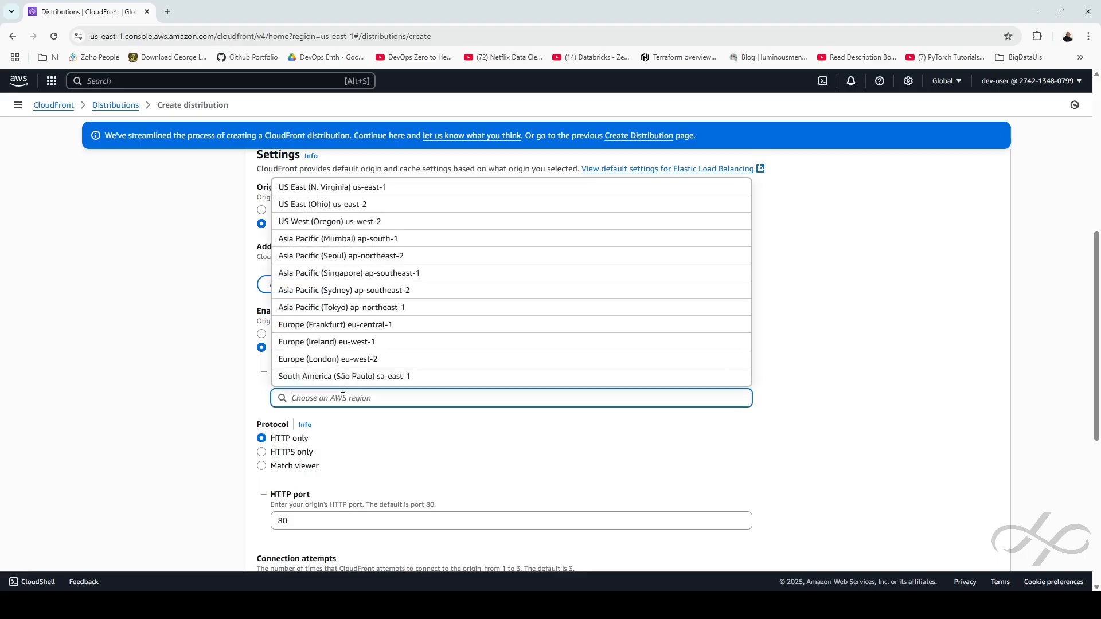
click(336, 187)
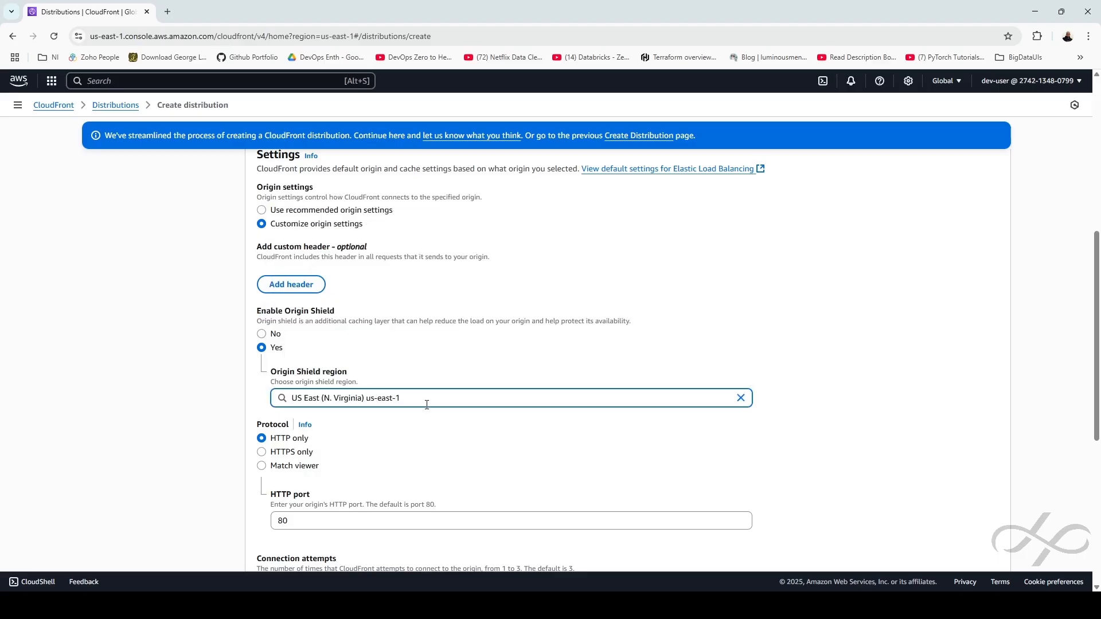
scroll(430, 399, down, 3)
click(490, 279)
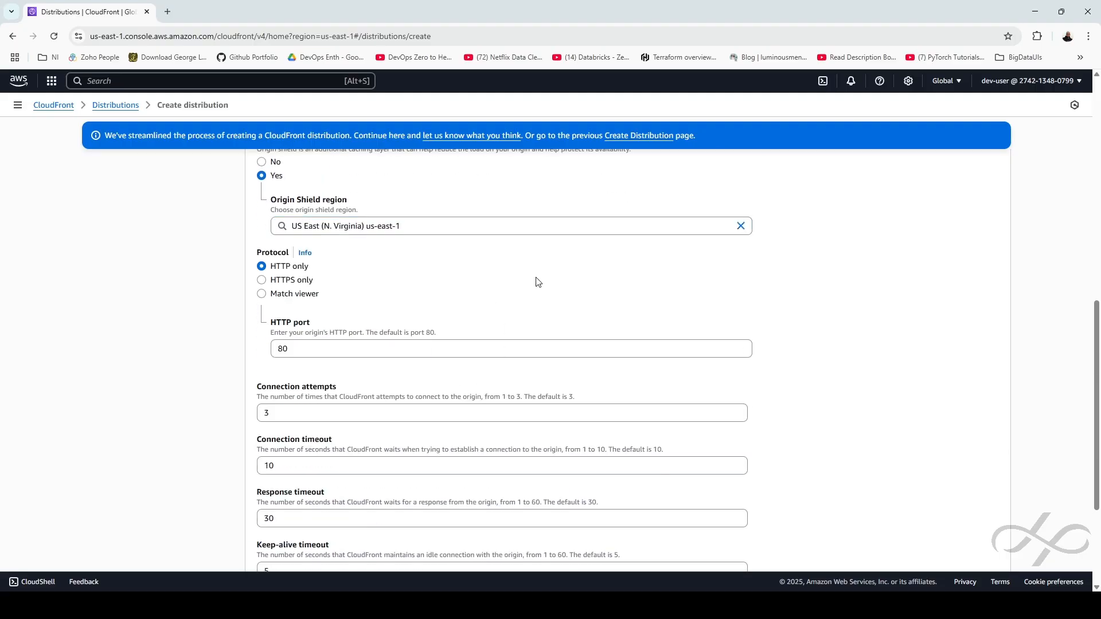
scroll(538, 282, down, 2)
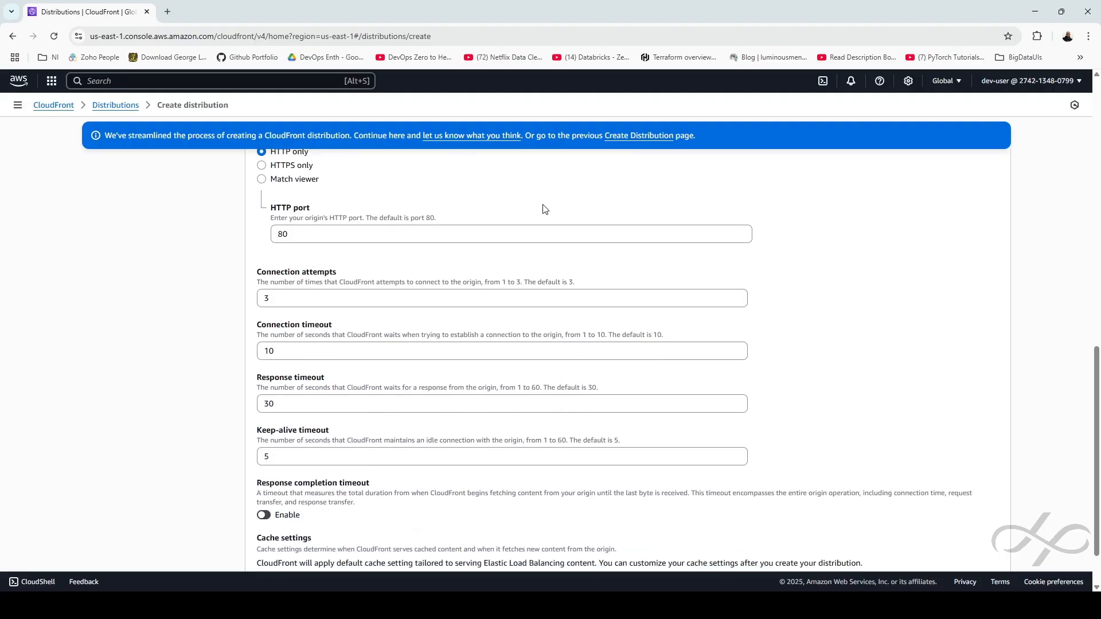
scroll(544, 209, down, 1)
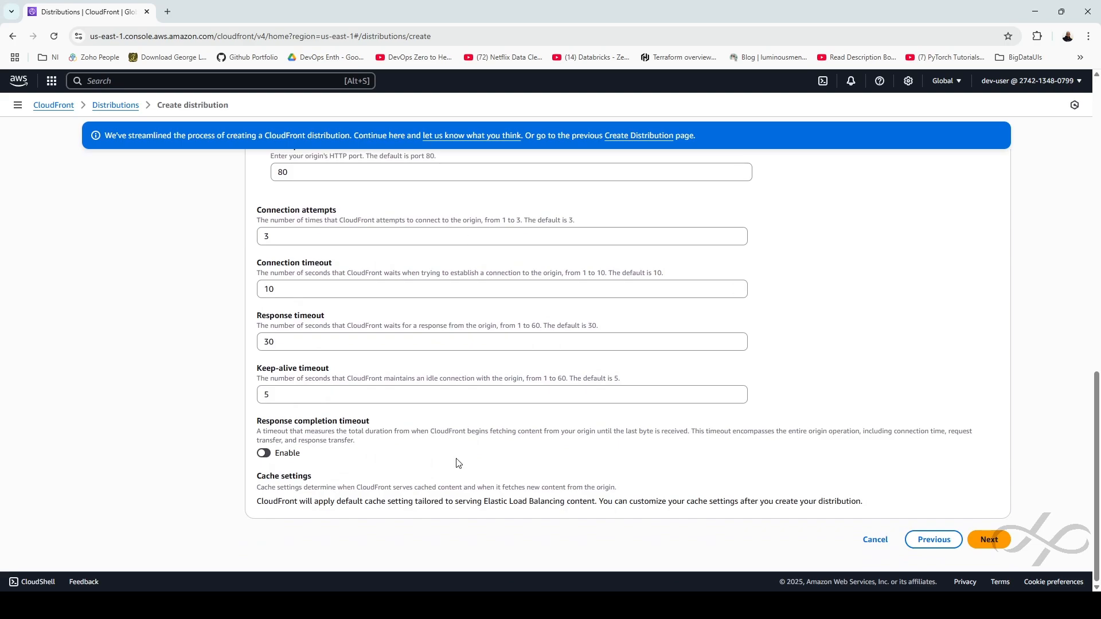
click(987, 543)
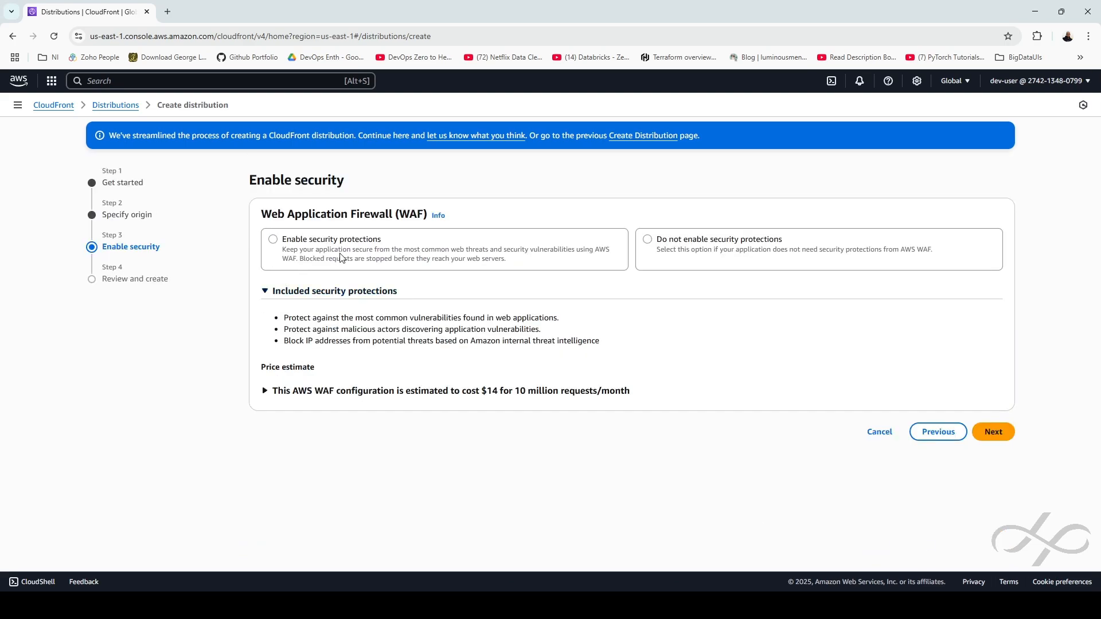
Leave WAF security protections disabled, then review and create distribution dst-01
click(682, 253)
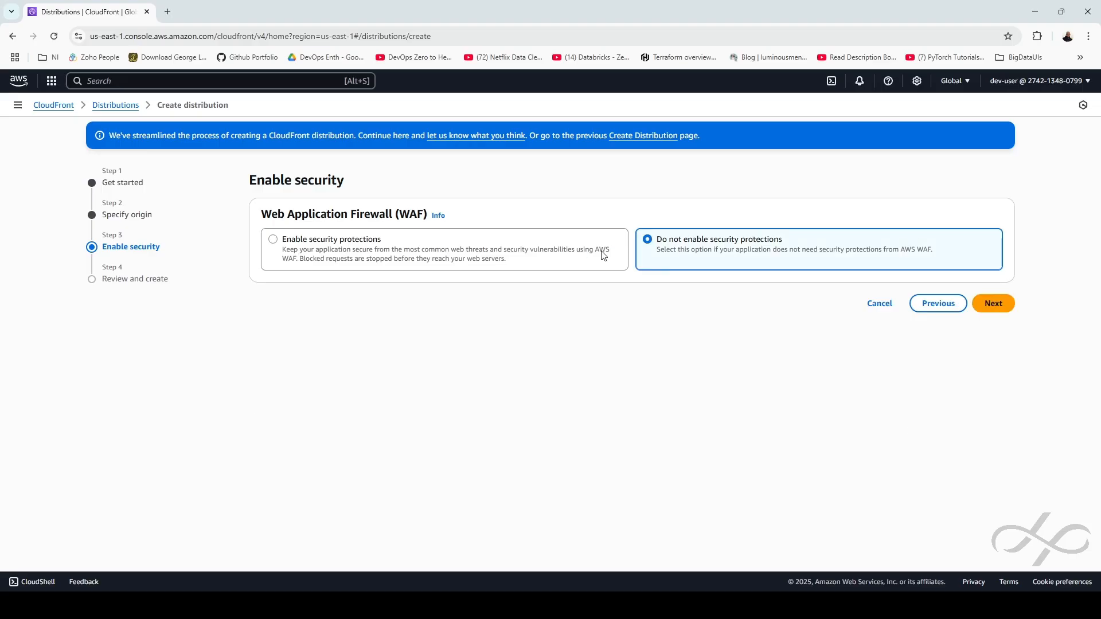
click(334, 257)
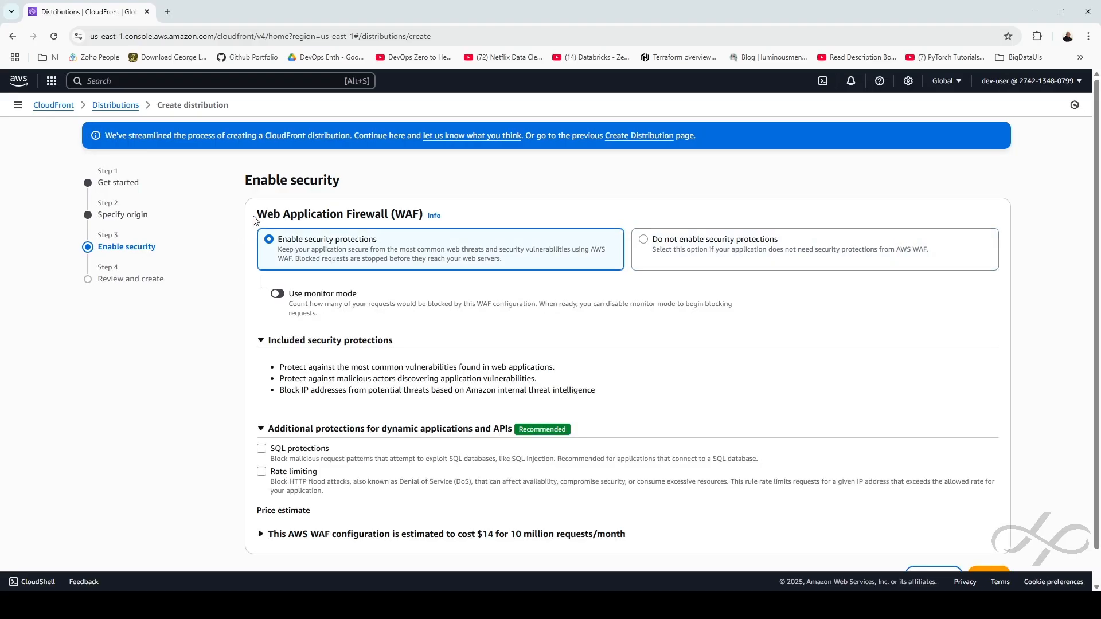
drag(256, 216, 427, 216)
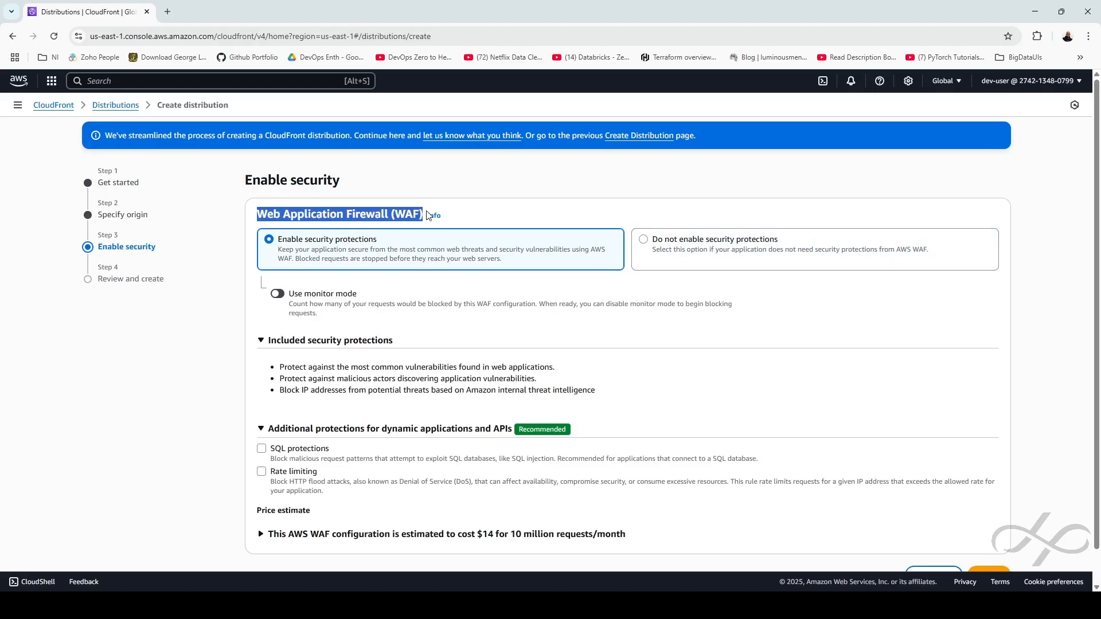
click(478, 219)
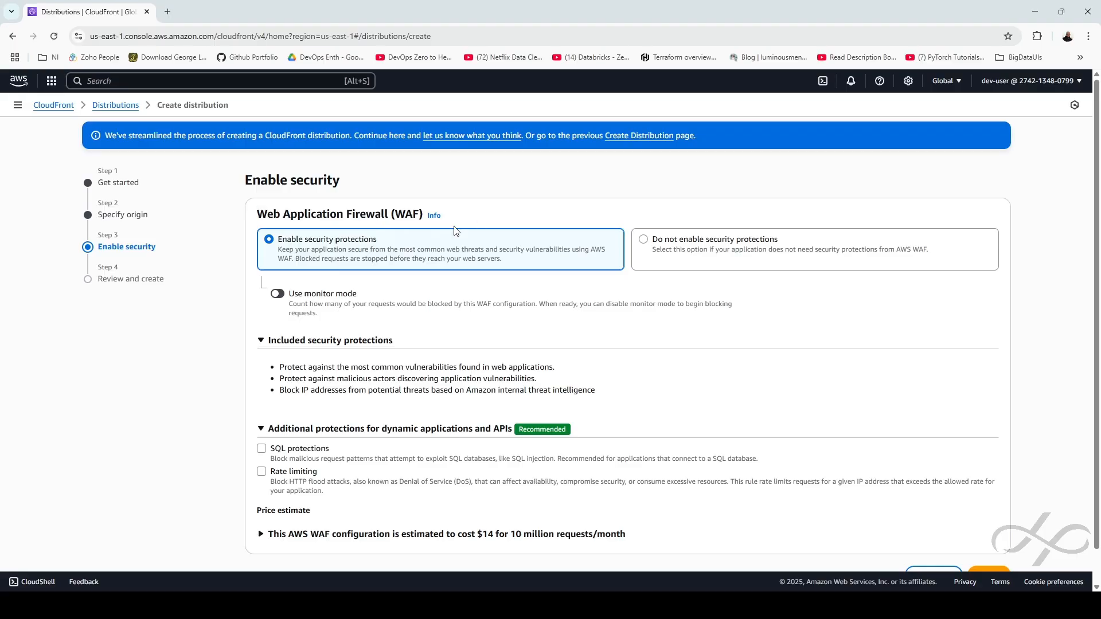
drag(258, 214, 425, 215)
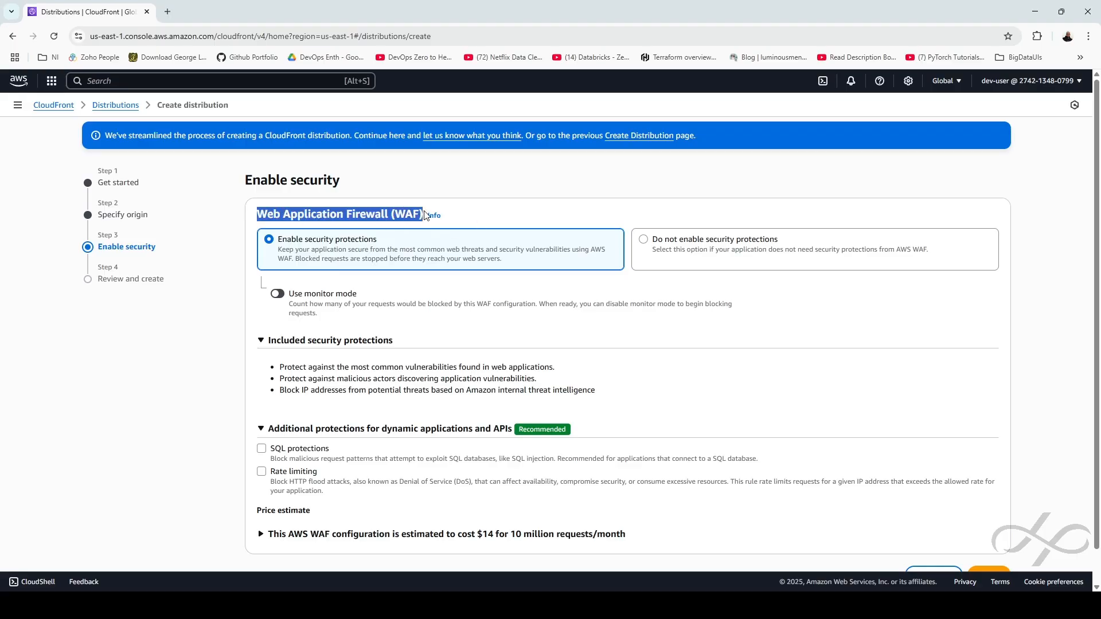
click(479, 218)
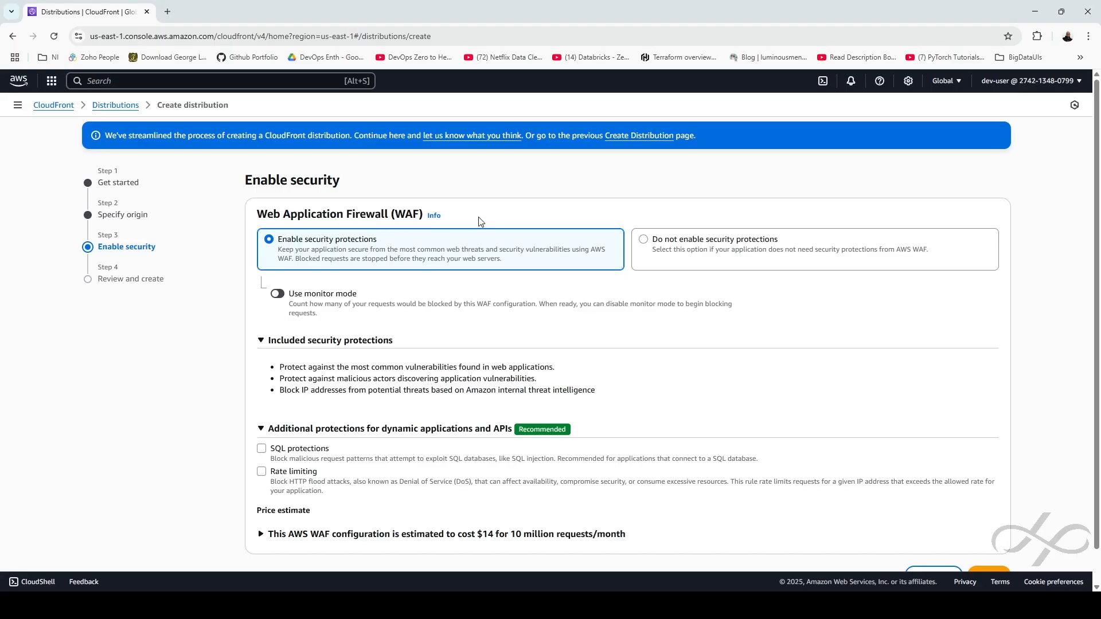
click(702, 250)
click(1001, 308)
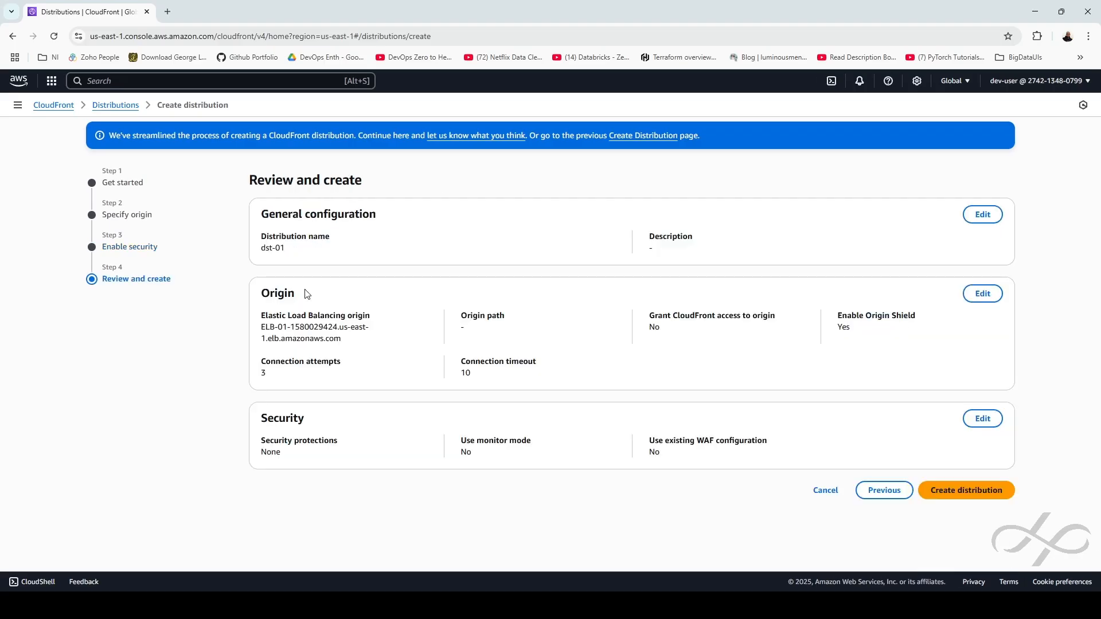
click(958, 494)
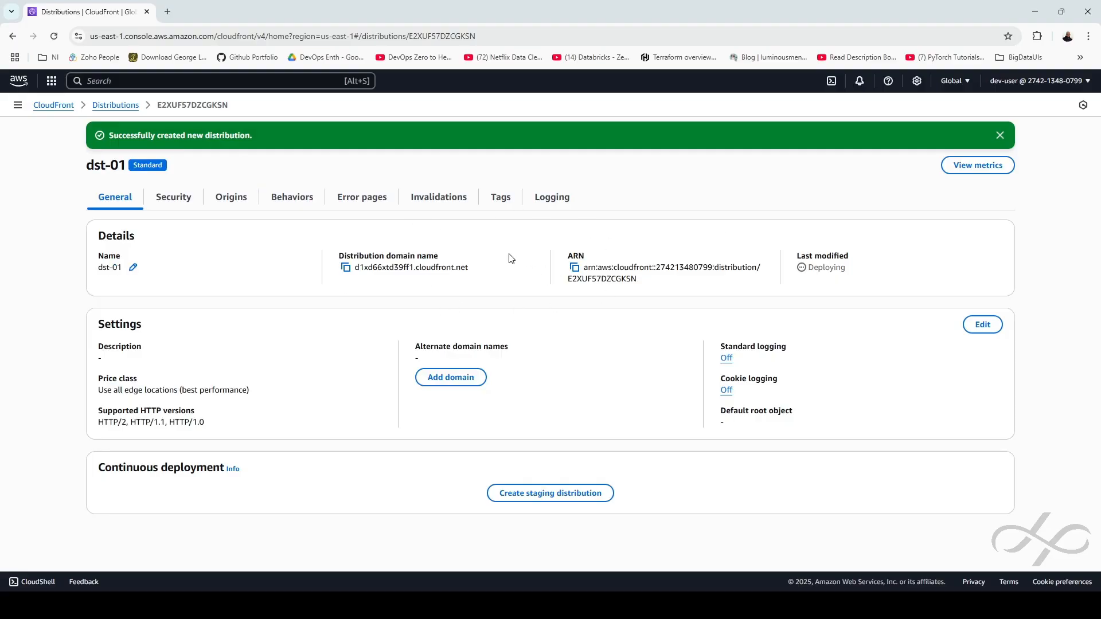
Back on the distributions list, copy dst-01's domain name d1xd66xtd39ff1.cloudfront.net
click(115, 105)
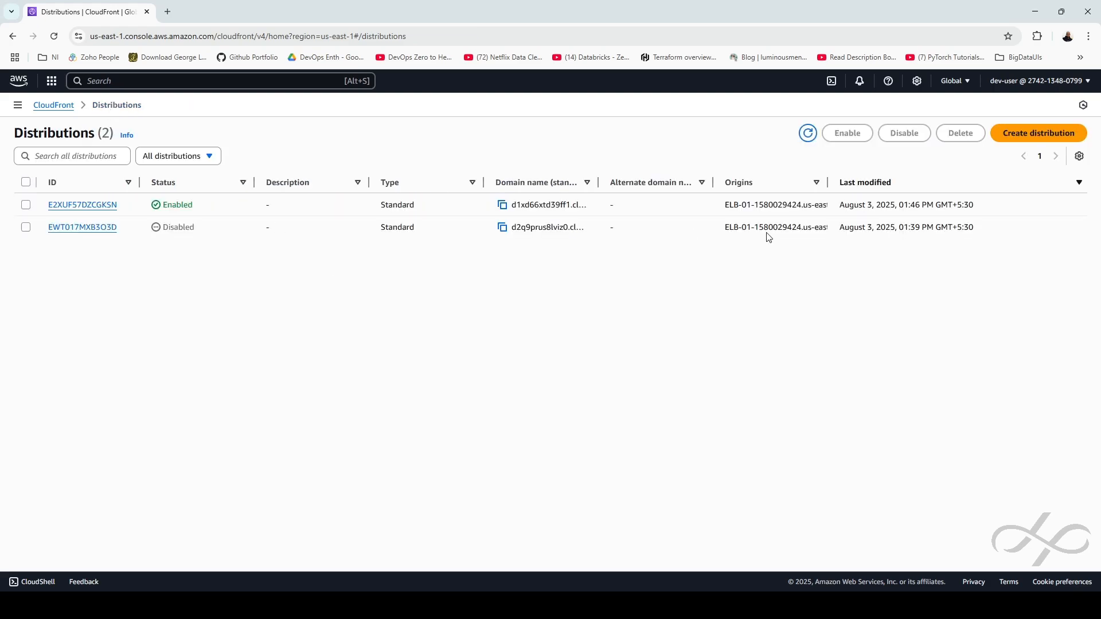
mouse_move(841, 207)
mouse_down()
mouse_move(964, 207)
mouse_move(826, 210)
mouse_up()
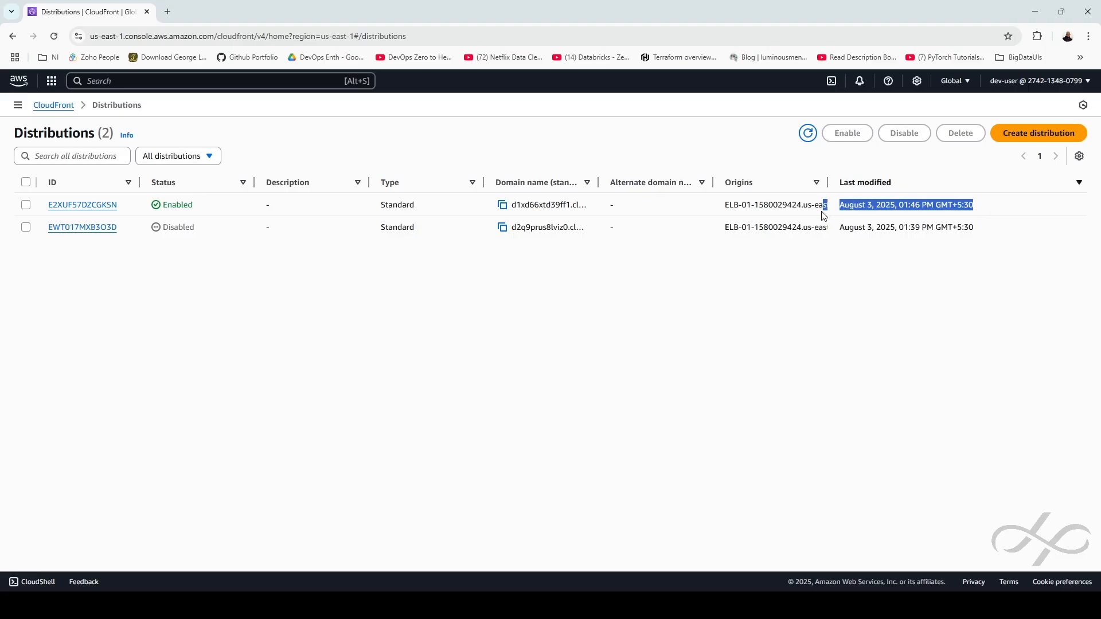
click(503, 206)
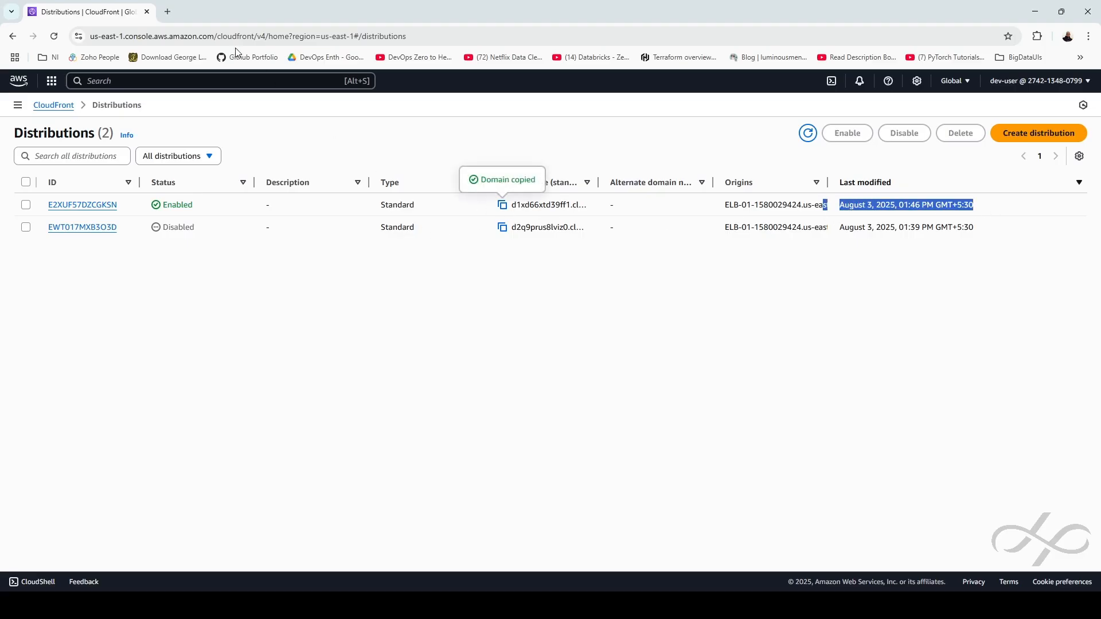
click(168, 11)
Load d1xd66xtd39ff1.cloudfront.net and reload it to watch the storefront switch servers
key(ctrl+v)
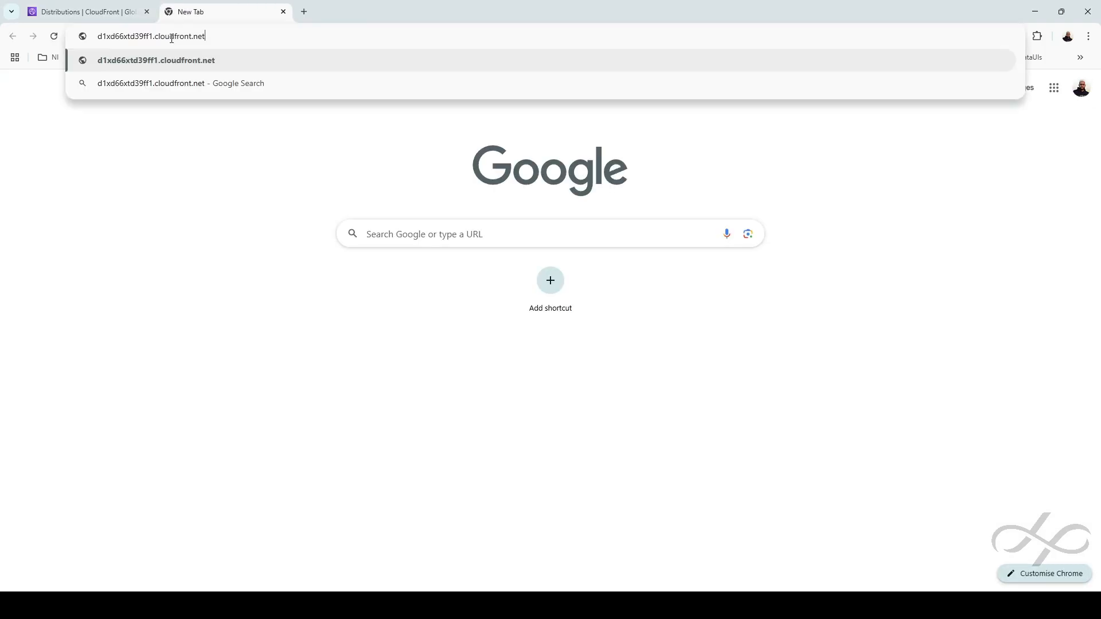
key(Return)
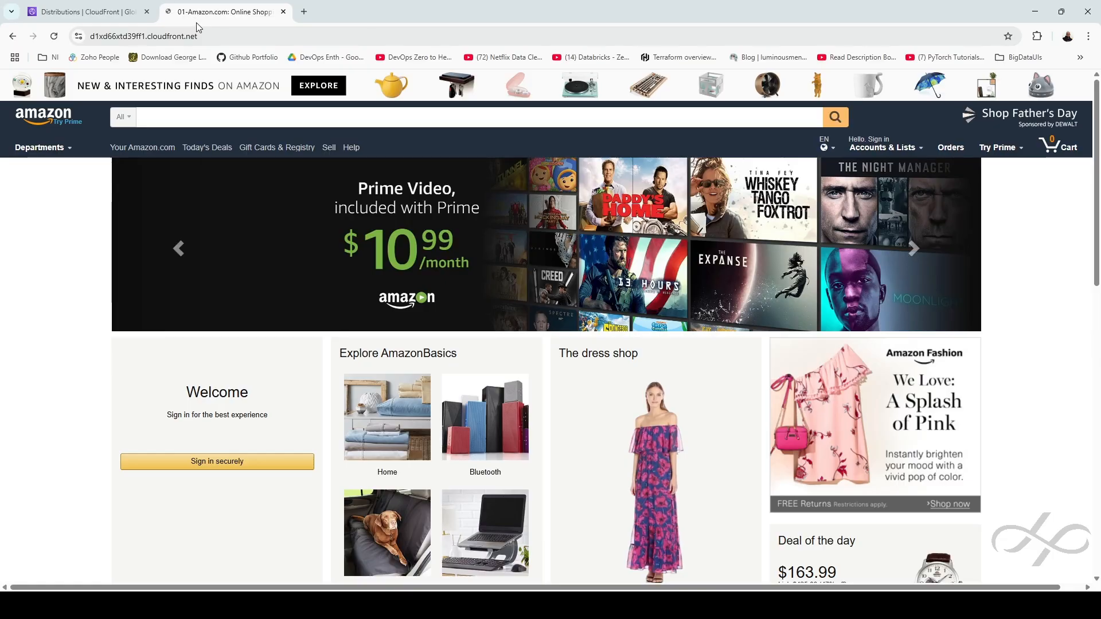
click(54, 37)
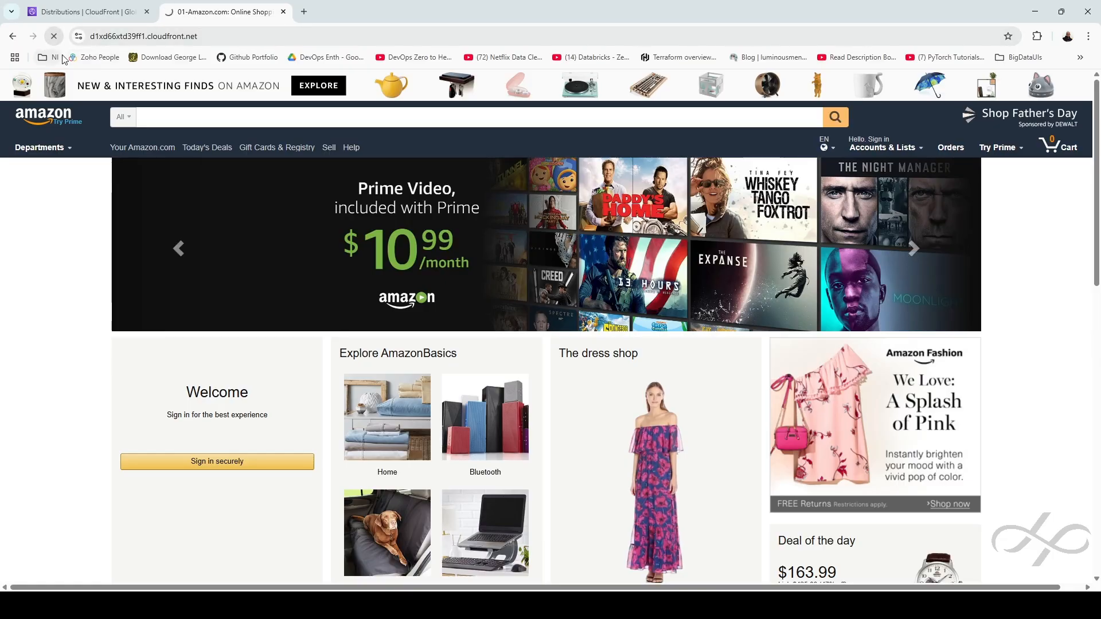
click(54, 37)
click(55, 36)
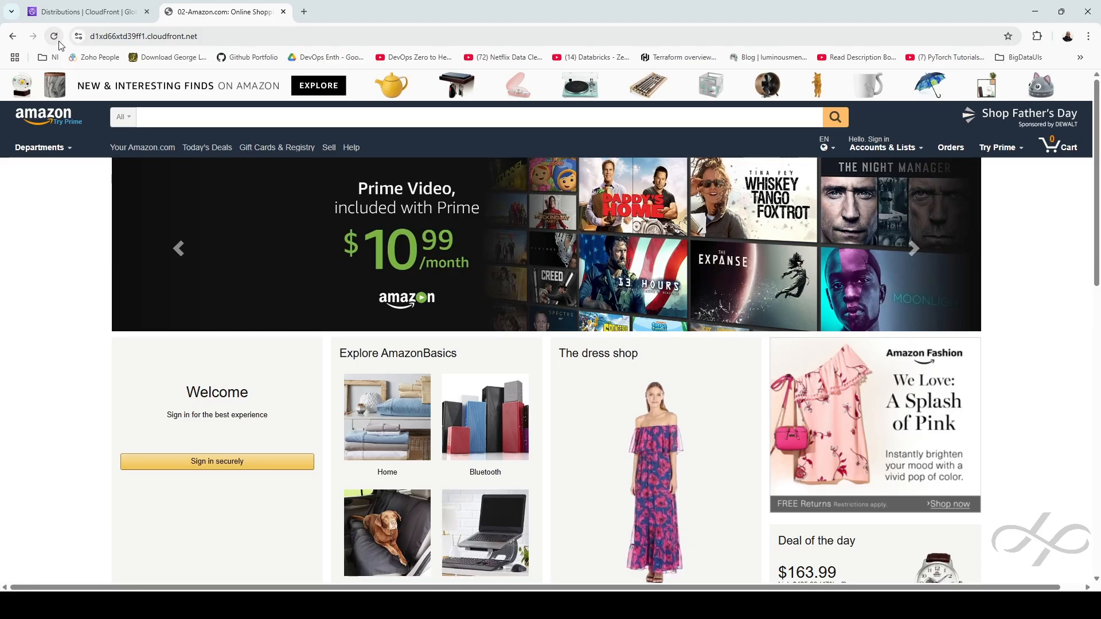
click(83, 12)
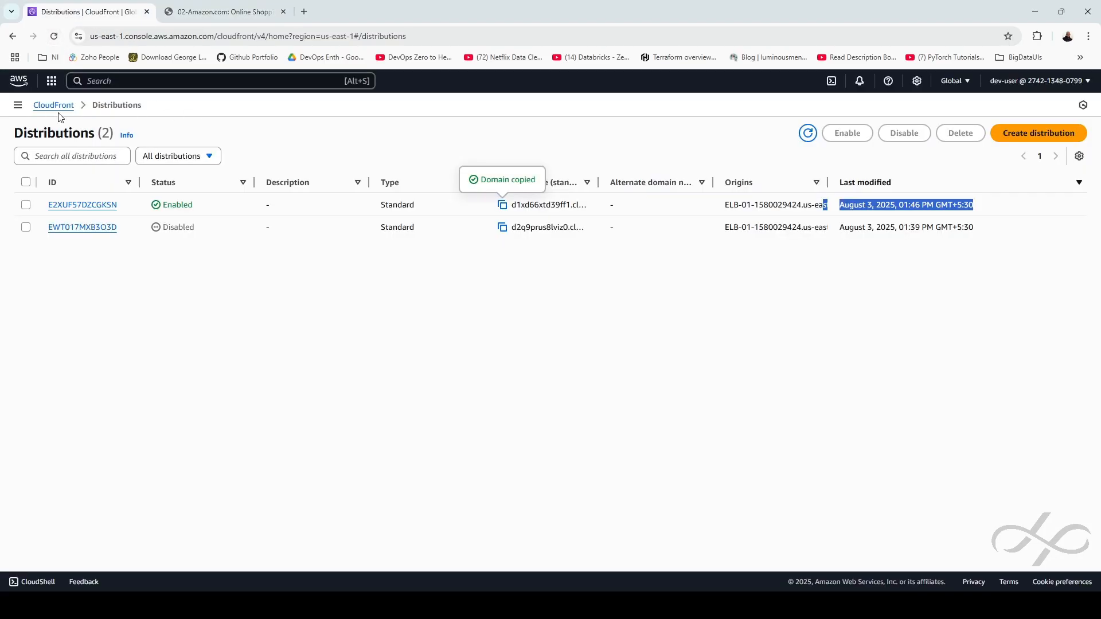
click(601, 146)
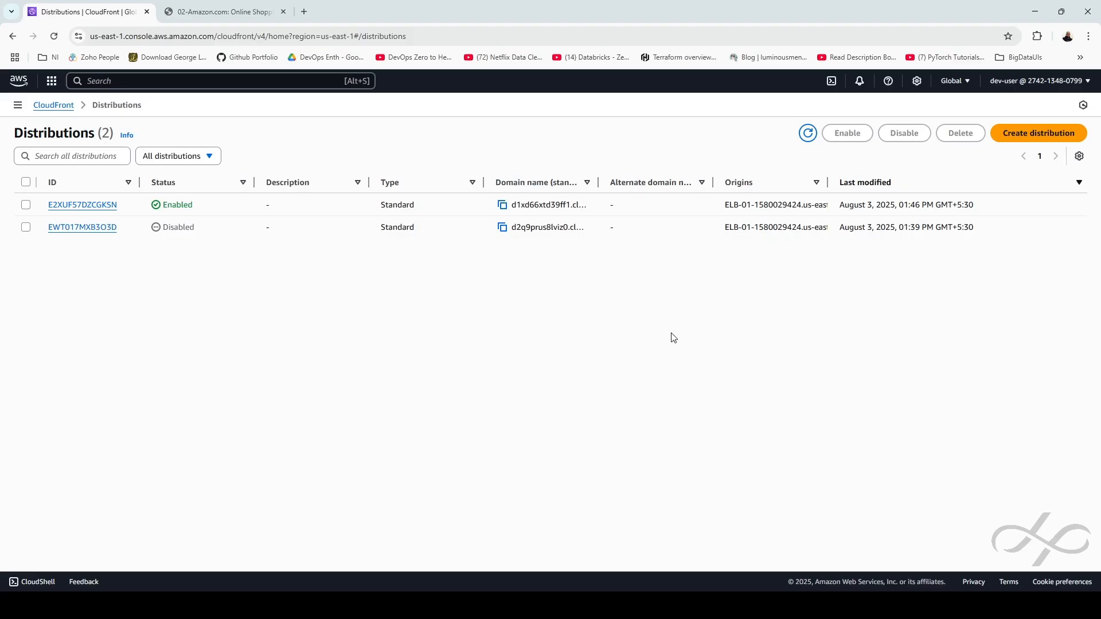
click(954, 86)
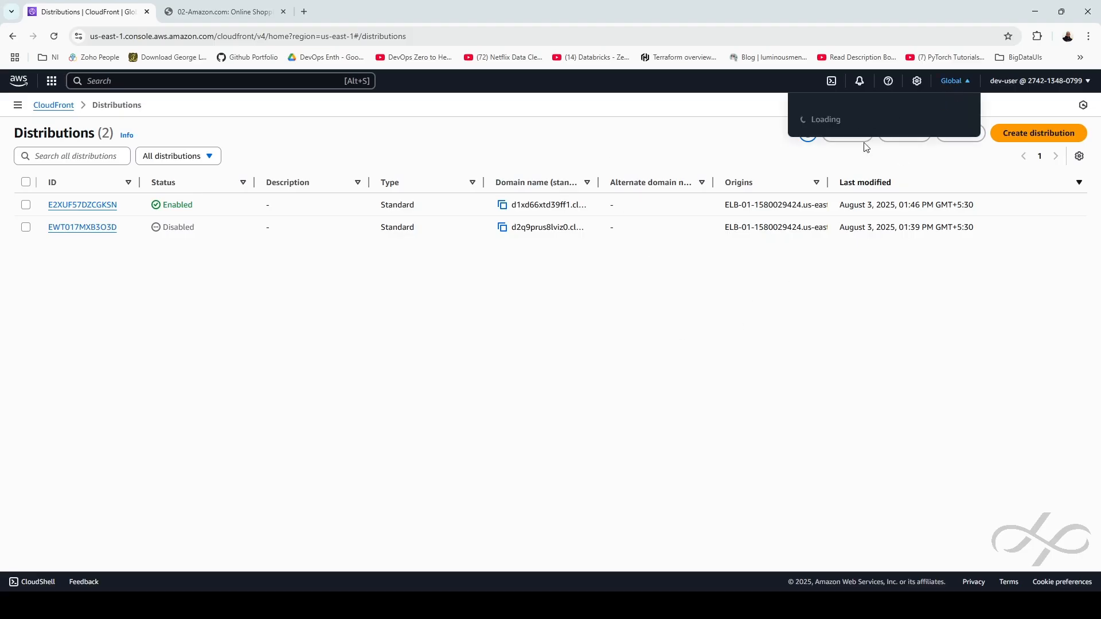
click(945, 339)
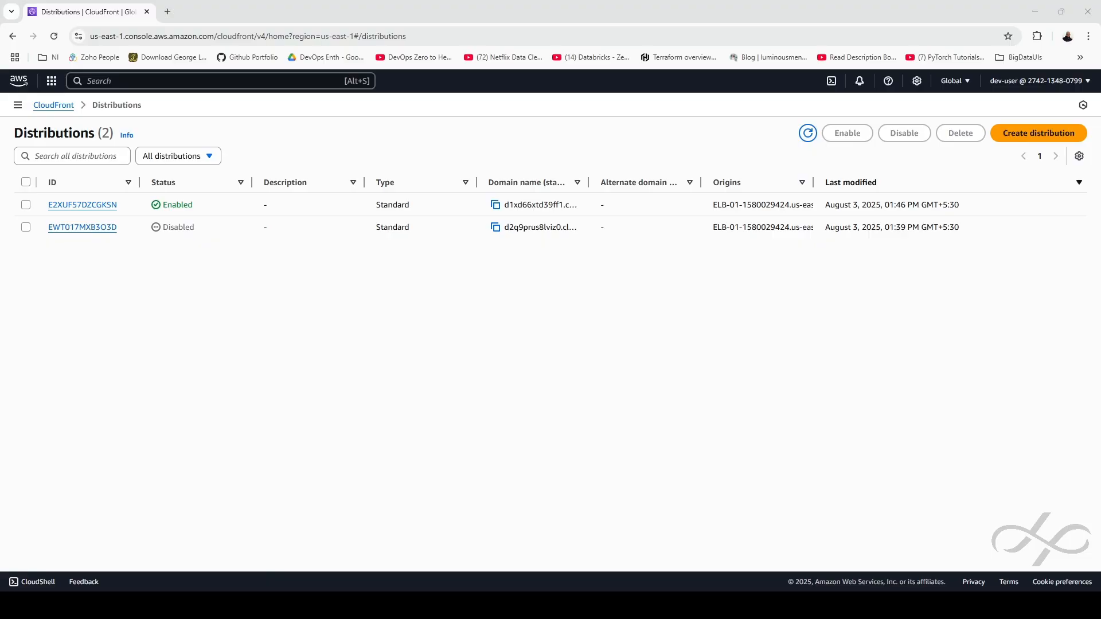
middle_click(19, 81)
Create S3 bucket 'amzn-clone-app-bucket' in us-east-1 with default settings
click(222, 16)
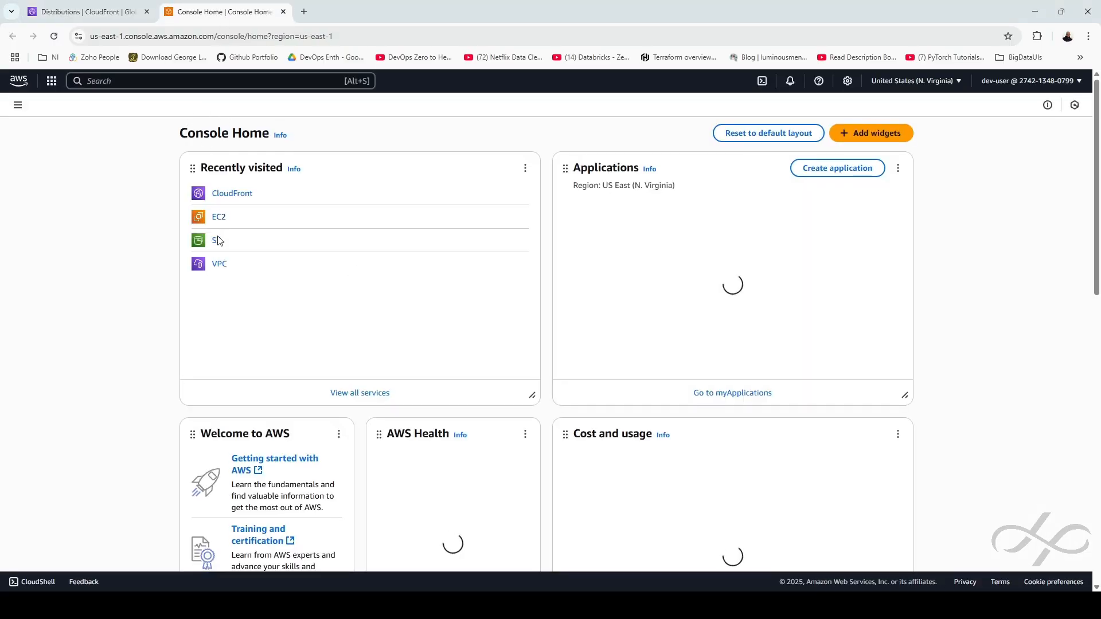
click(218, 240)
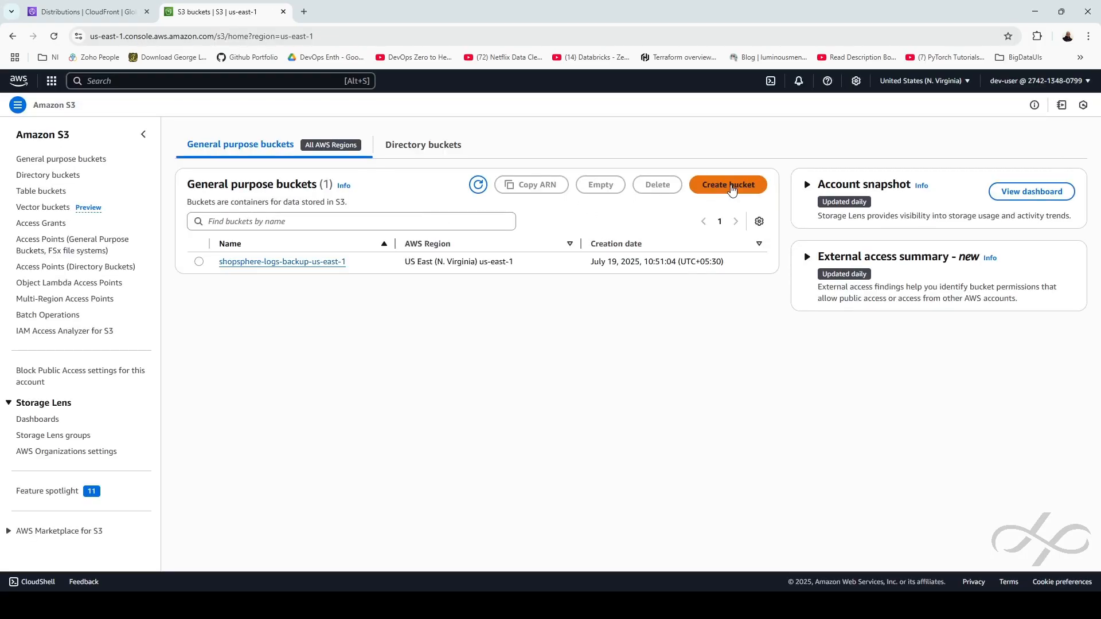
click(729, 185)
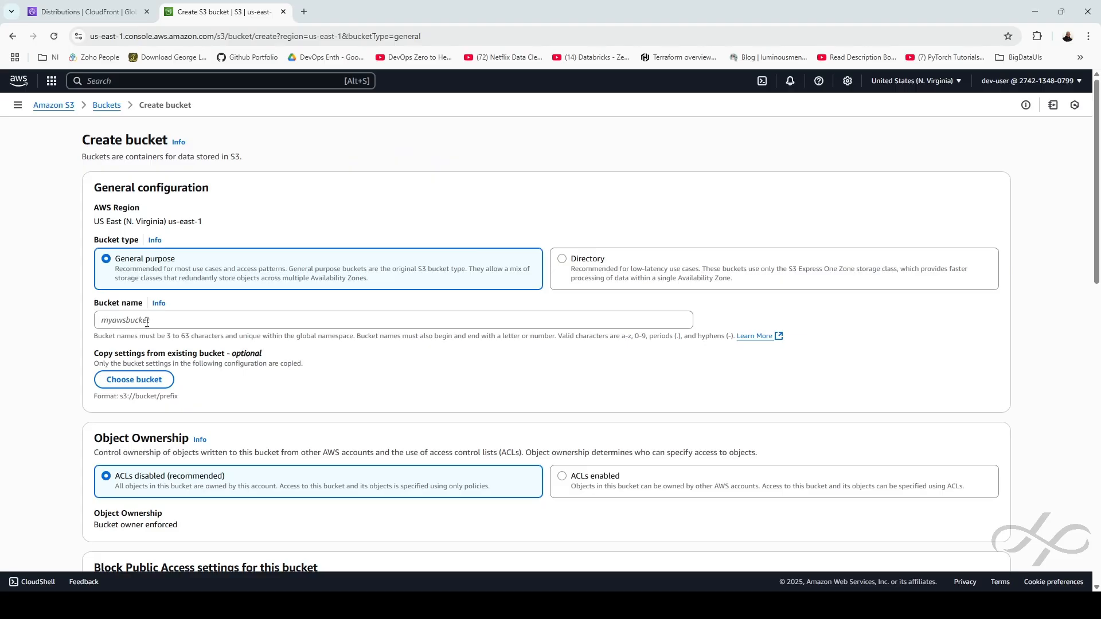
click(146, 322)
text(am)
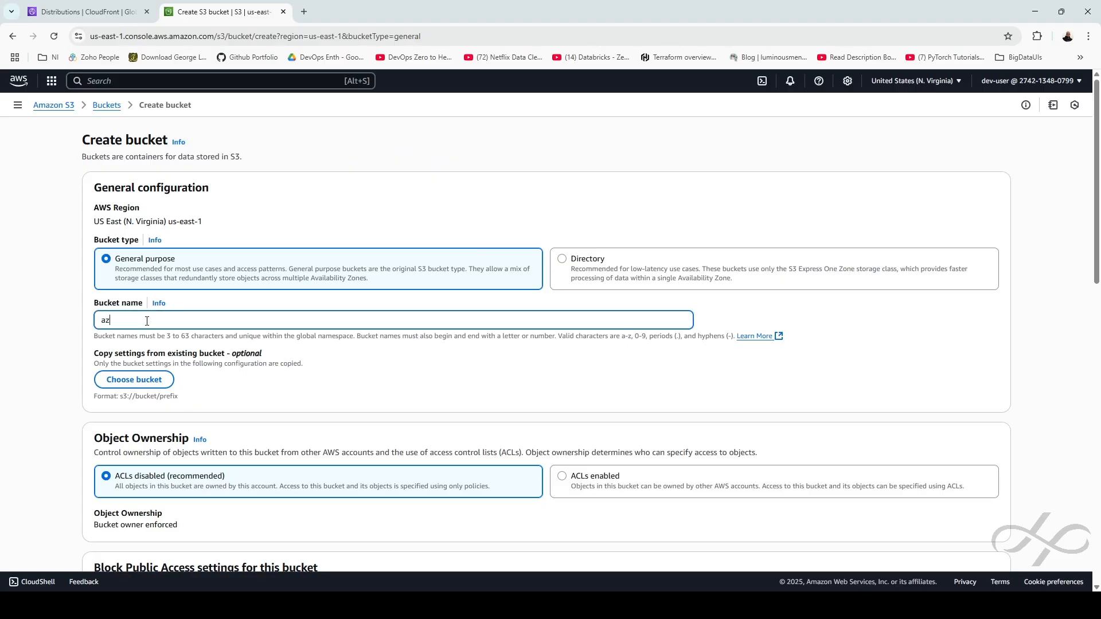
text(z)
key(BackSpace)
text(mzn-clone-app-bucket)
scroll(927, 497, down, 13)
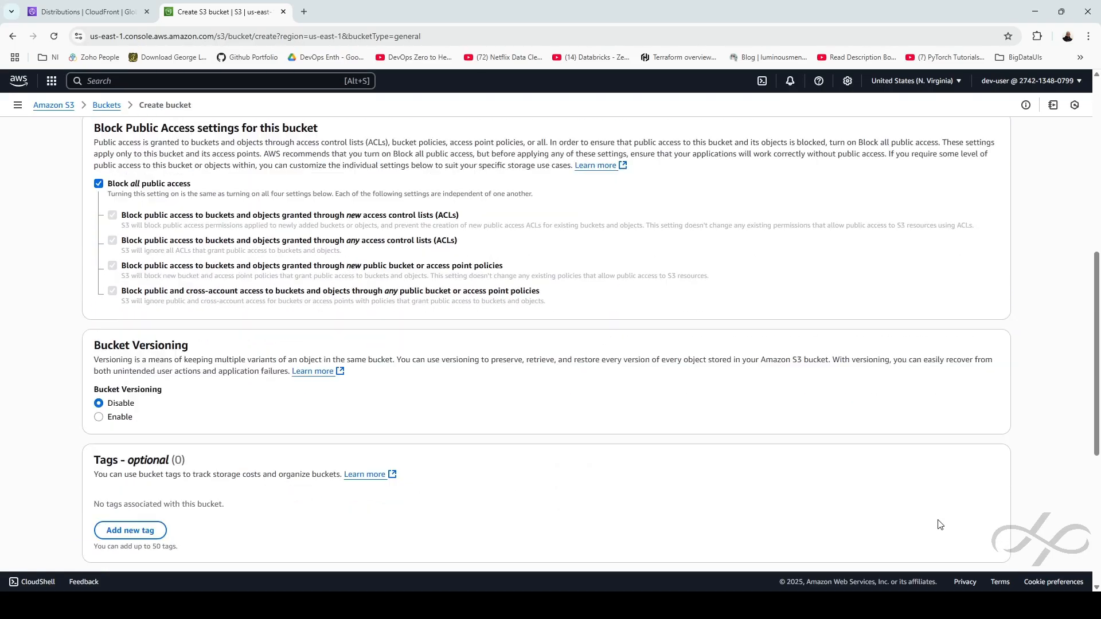
click(964, 546)
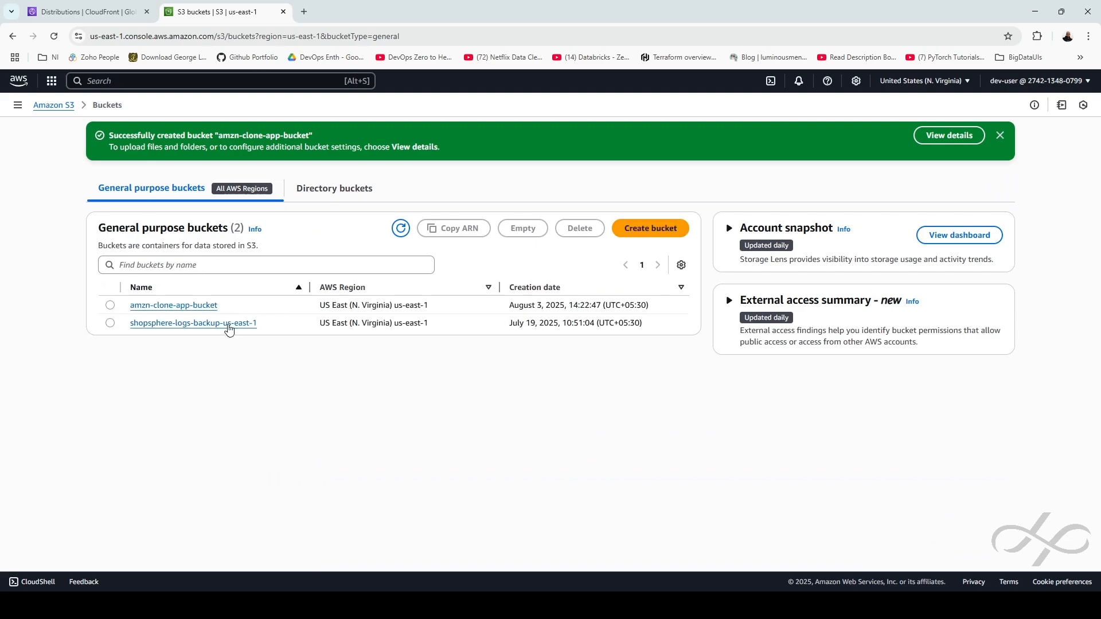
Inside amzn-clone-app-bucket, create folder 'logs' and copy the logs/ S3 URI
click(200, 308)
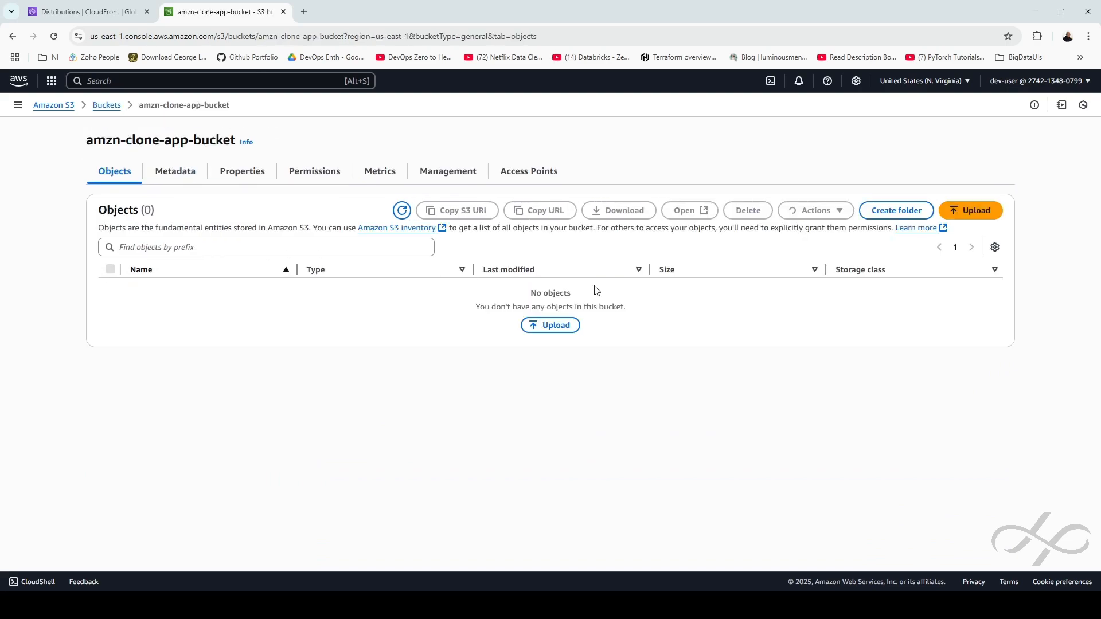
click(874, 211)
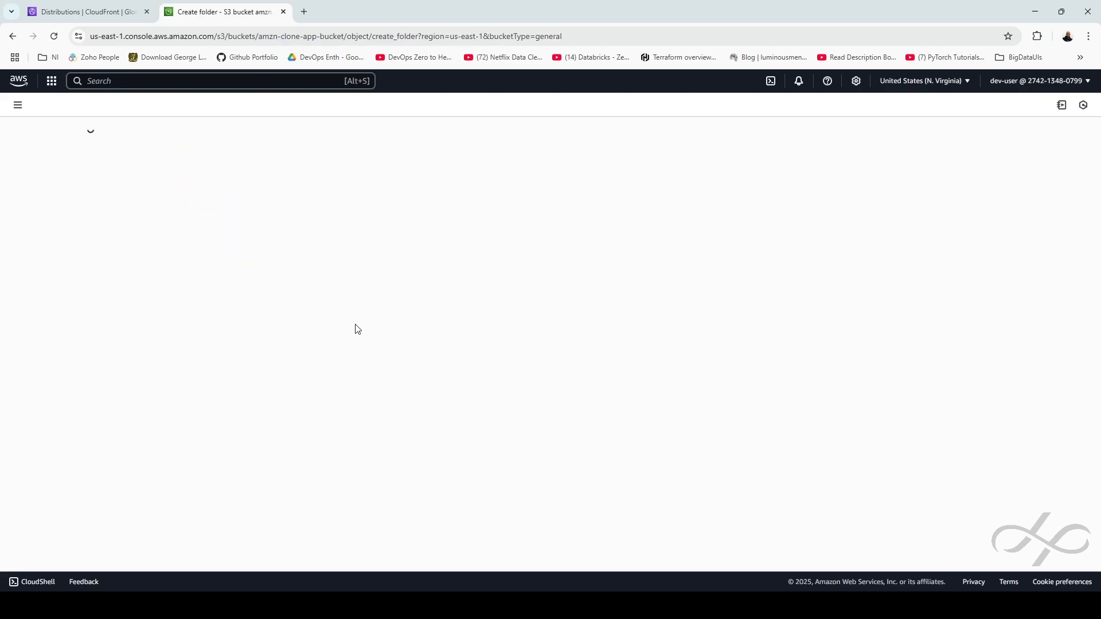
text(logs)
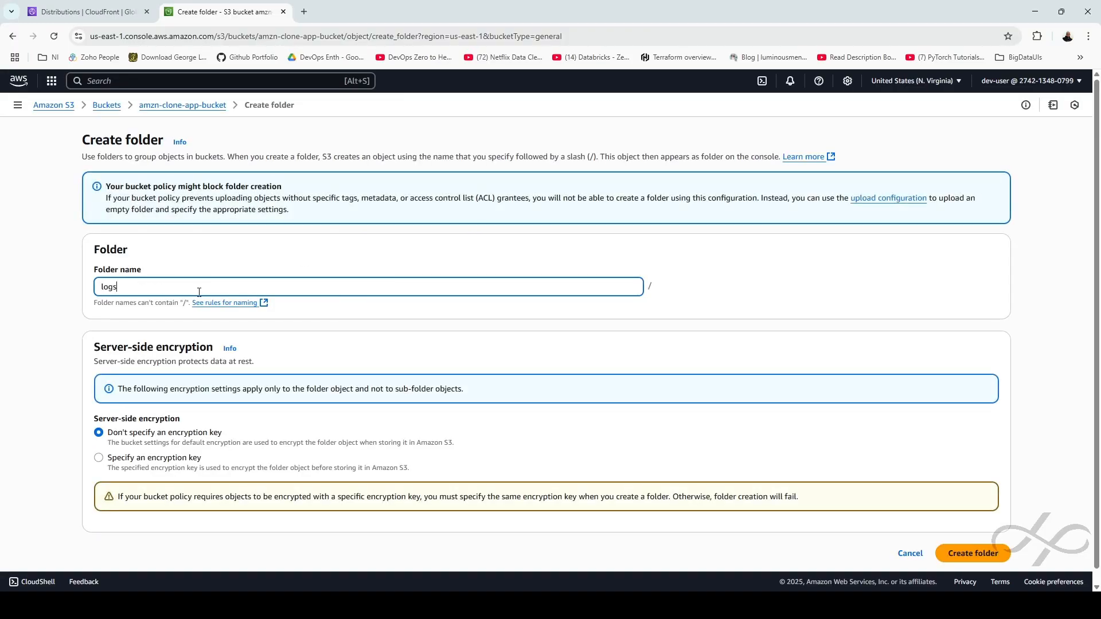
click(982, 556)
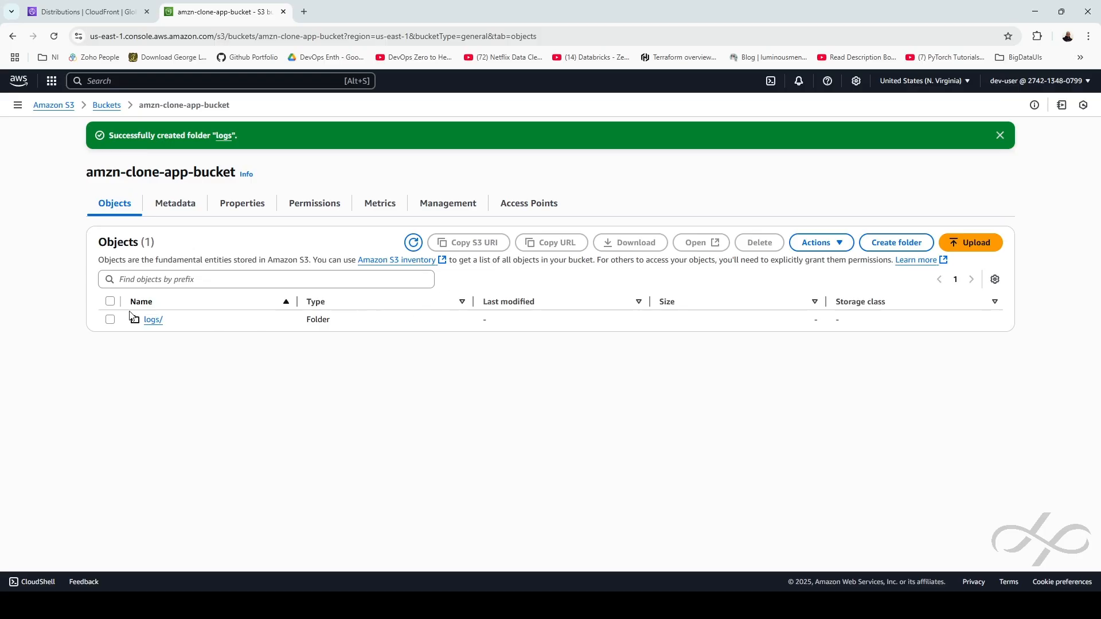
click(111, 320)
click(476, 250)
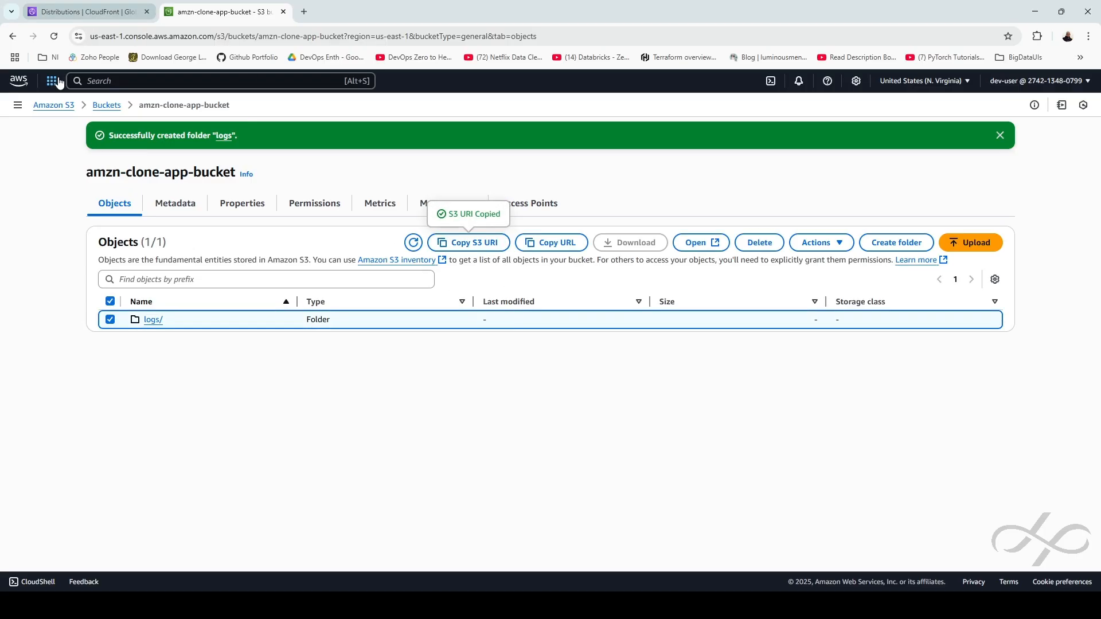
Connect to the vm-01 instance through EC2 Instance Connect as user ubuntu
ctrl+click(20, 81)
click(366, 12)
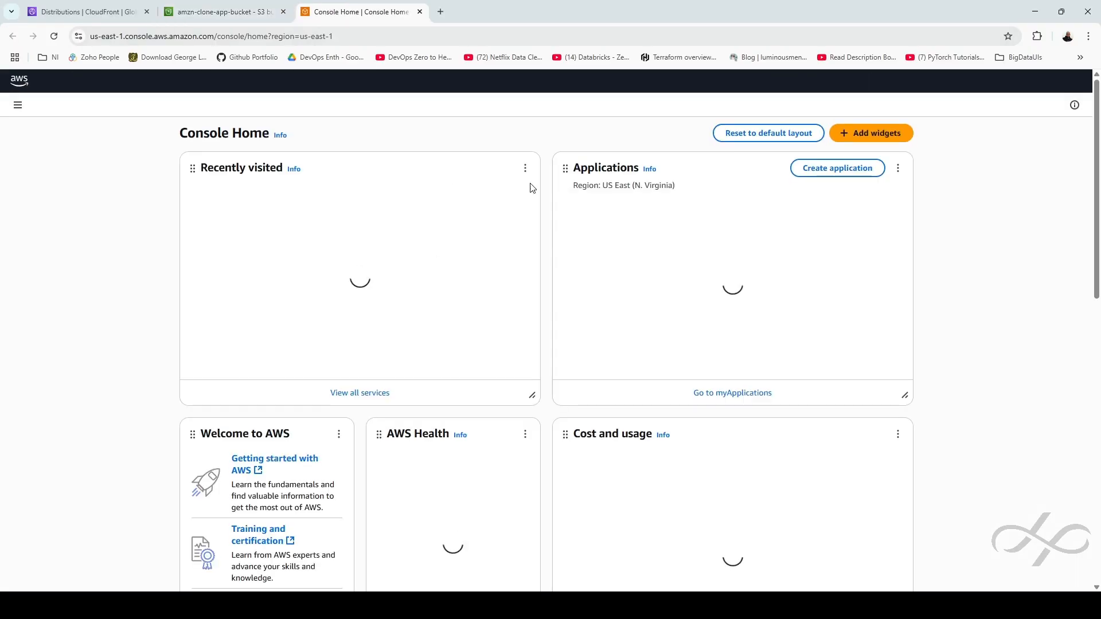
click(216, 242)
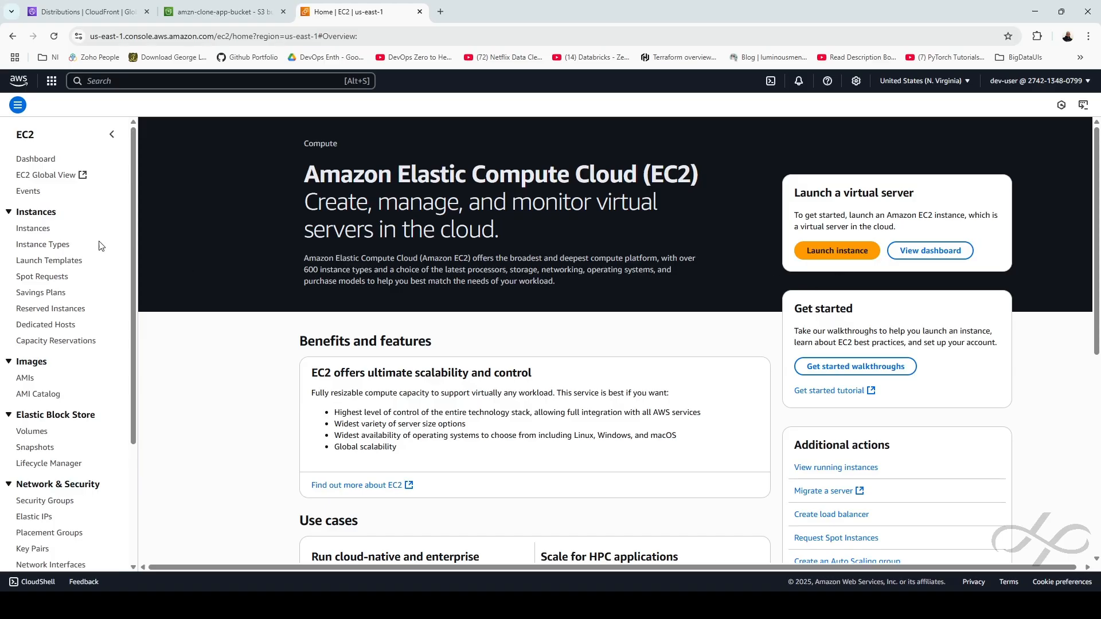
click(36, 229)
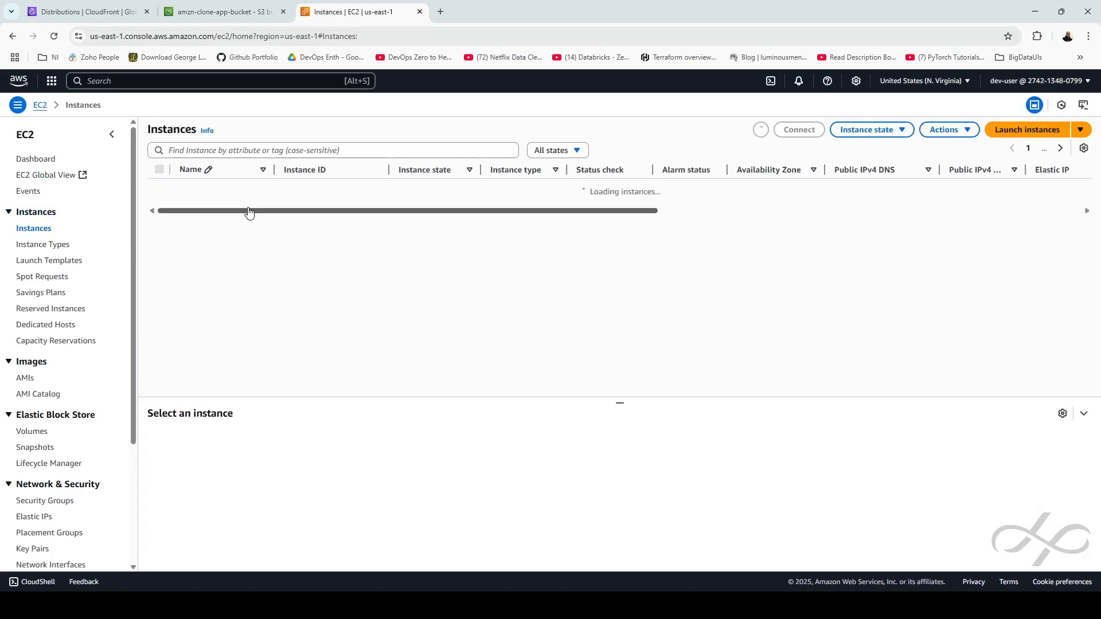
click(324, 208)
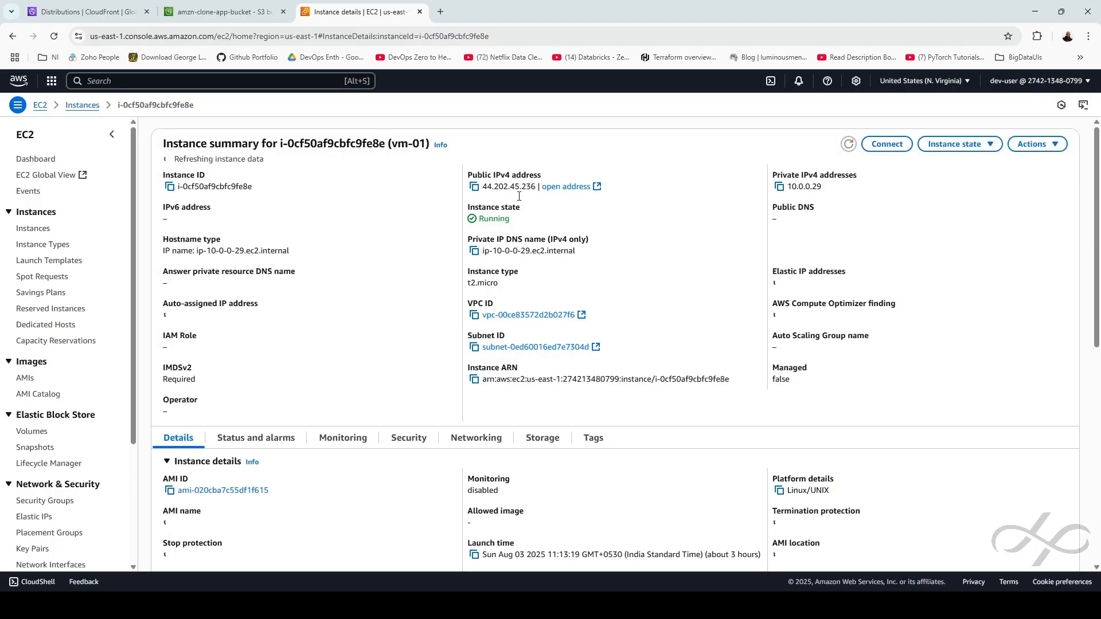
click(885, 144)
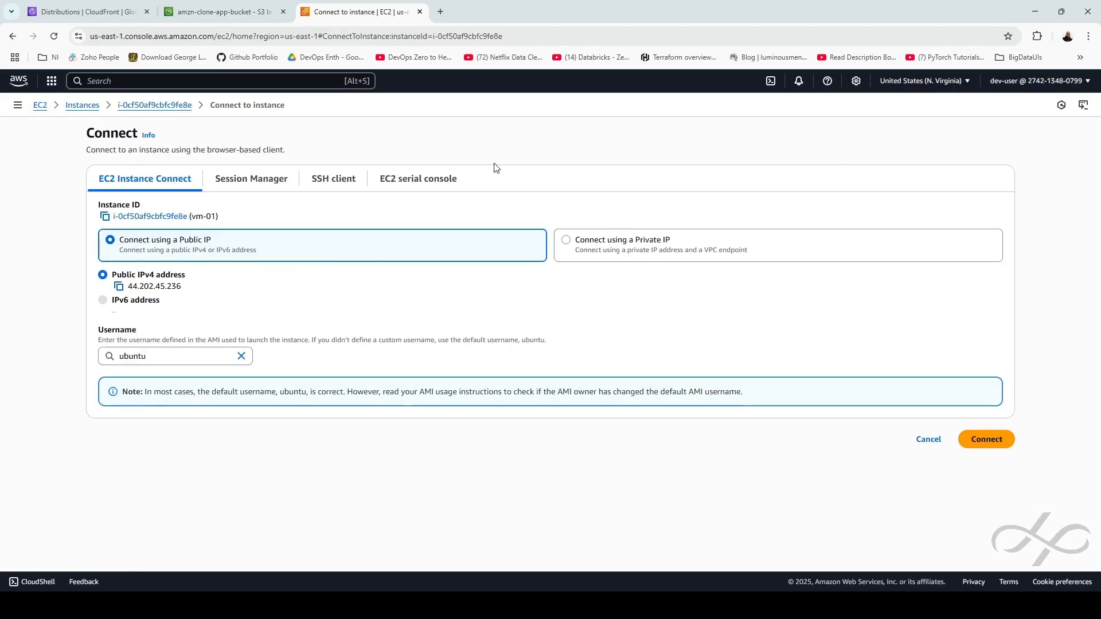
click(986, 439)
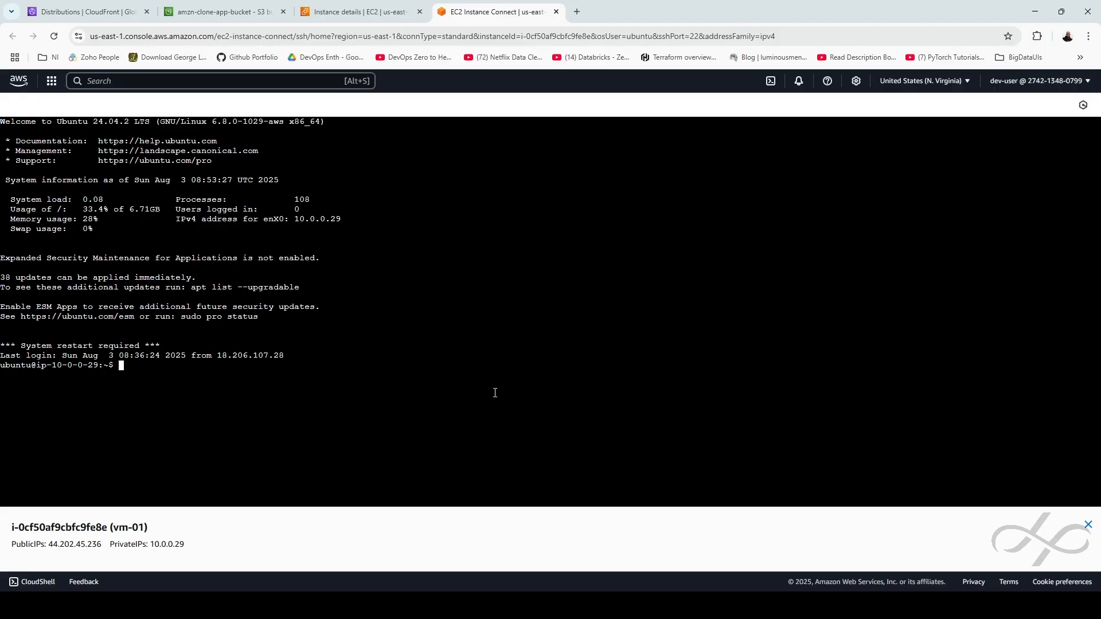
Run 'aws --version', then install the CLI with 'sudo snap install aws-cli --classic'
text(aws --version)
key(Return)
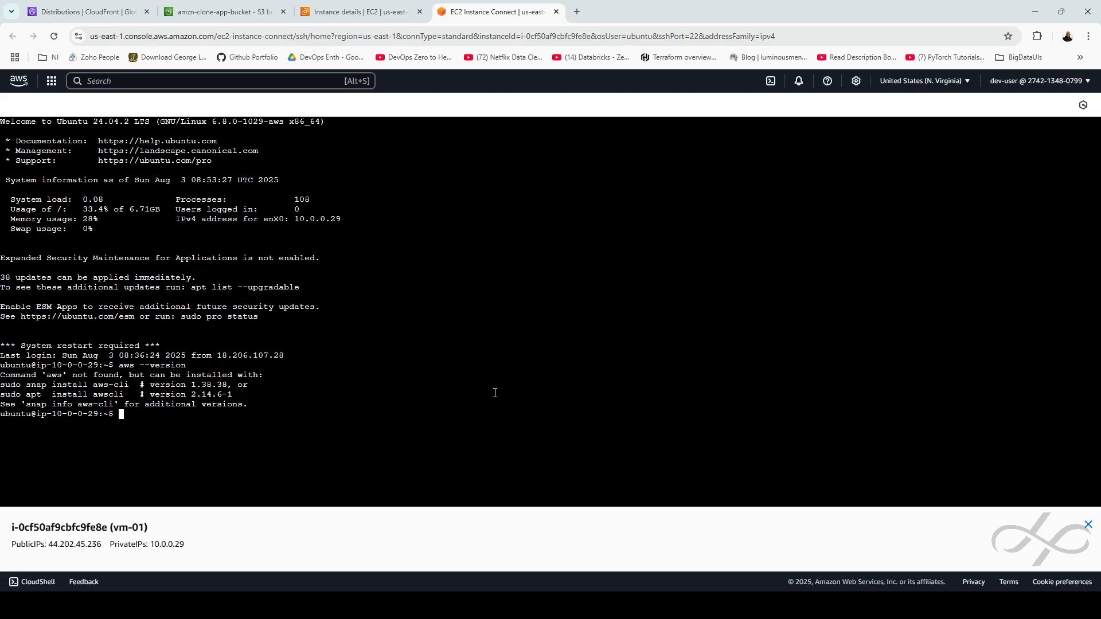
text(sudo)
drag(26, 404, 113, 405)
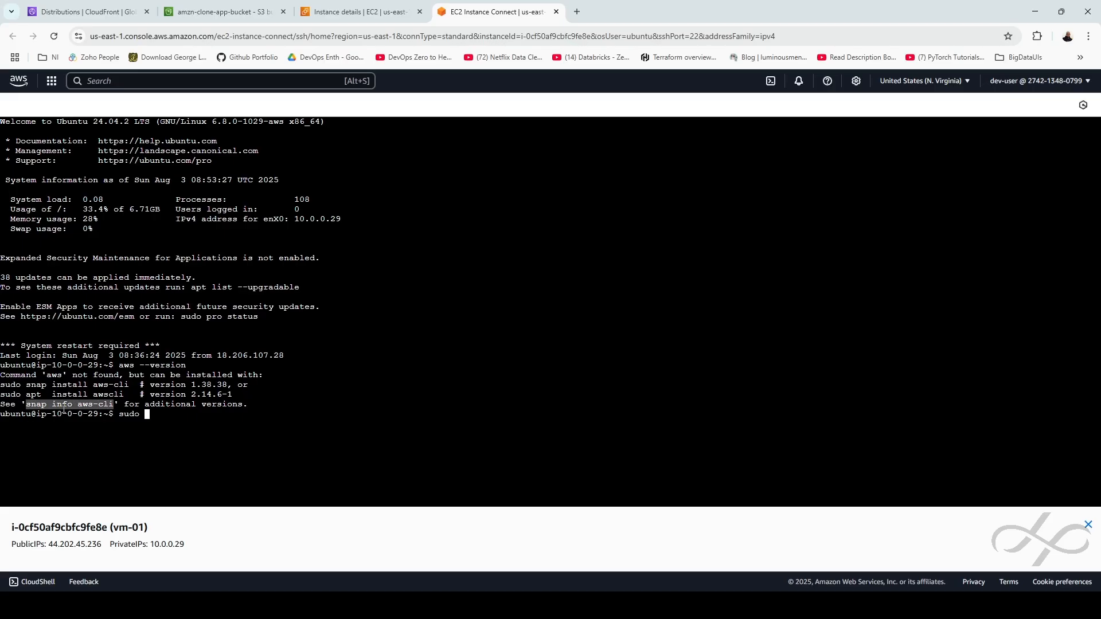
click(169, 425)
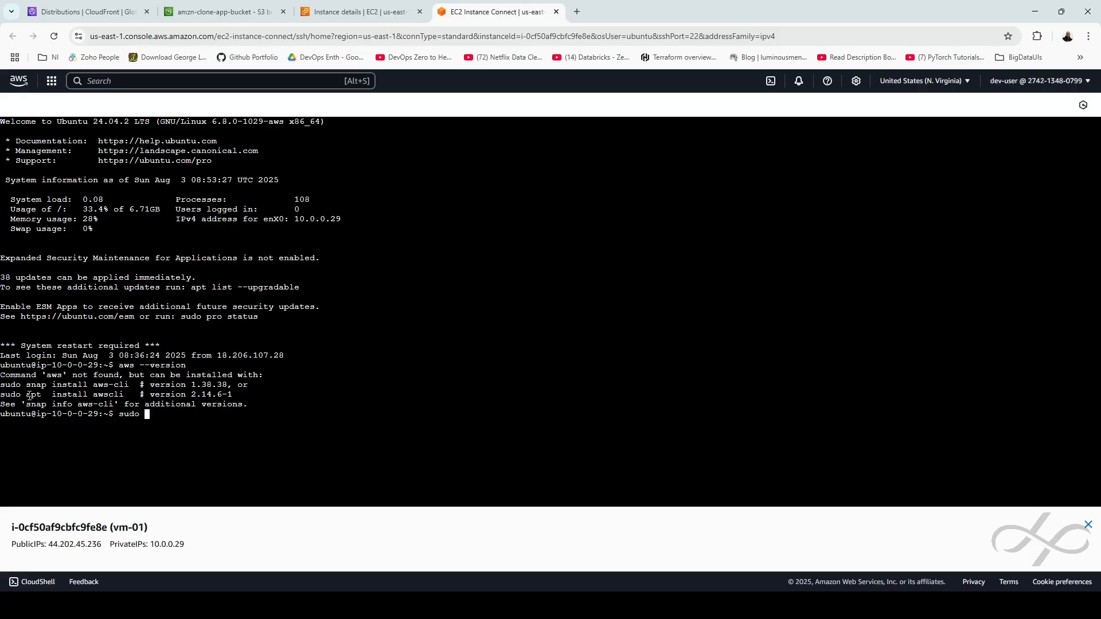
drag(28, 387, 130, 387)
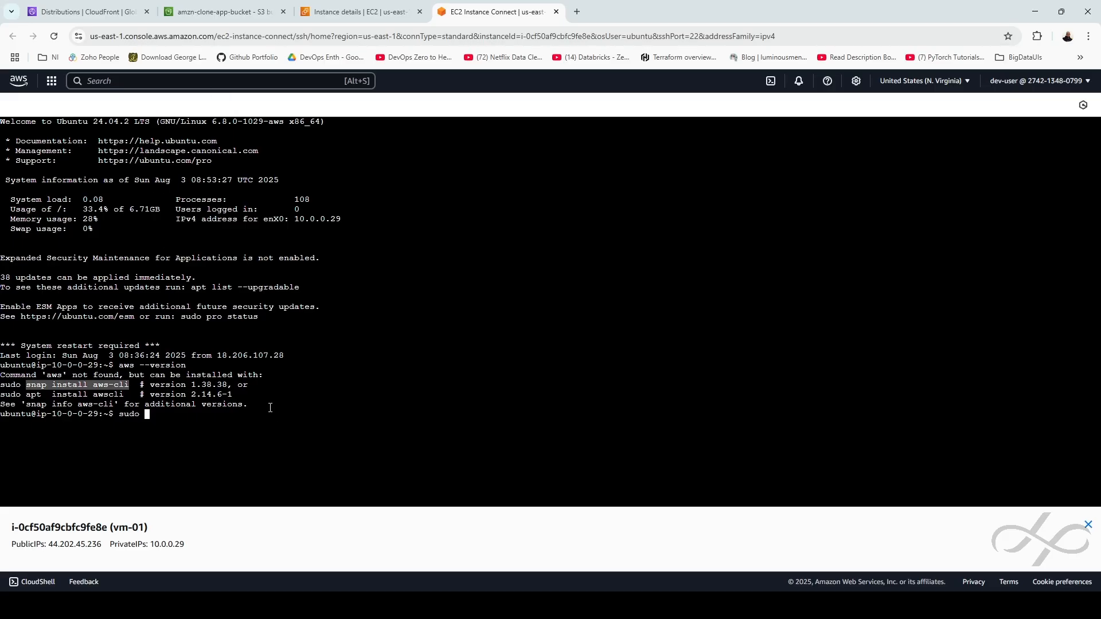
text(snap install aws-cli)
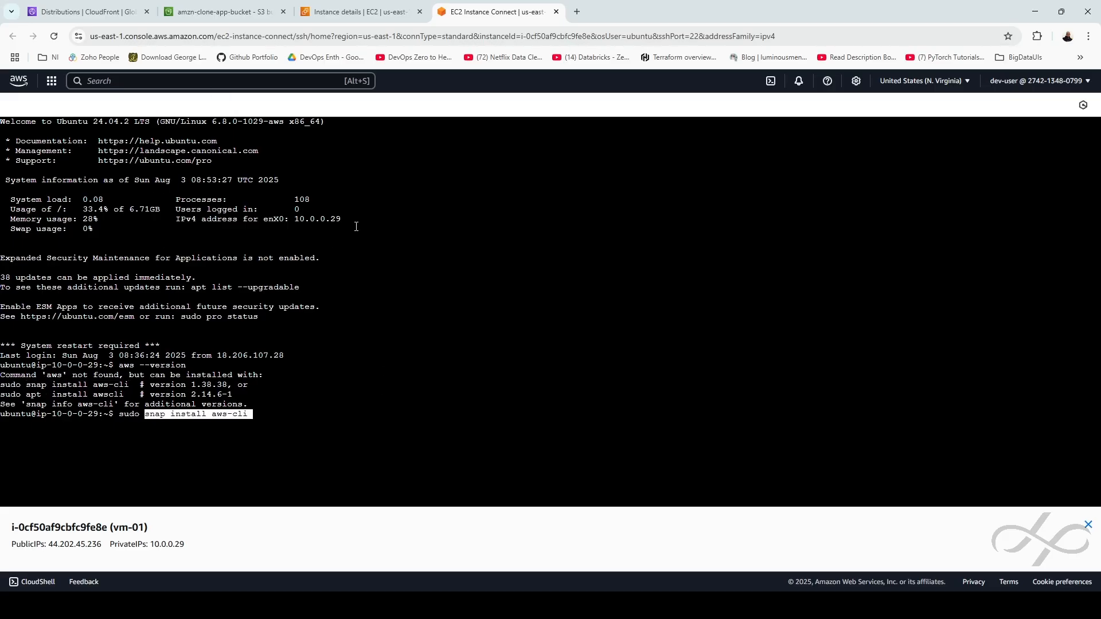
text(-)
key(BackSpace)
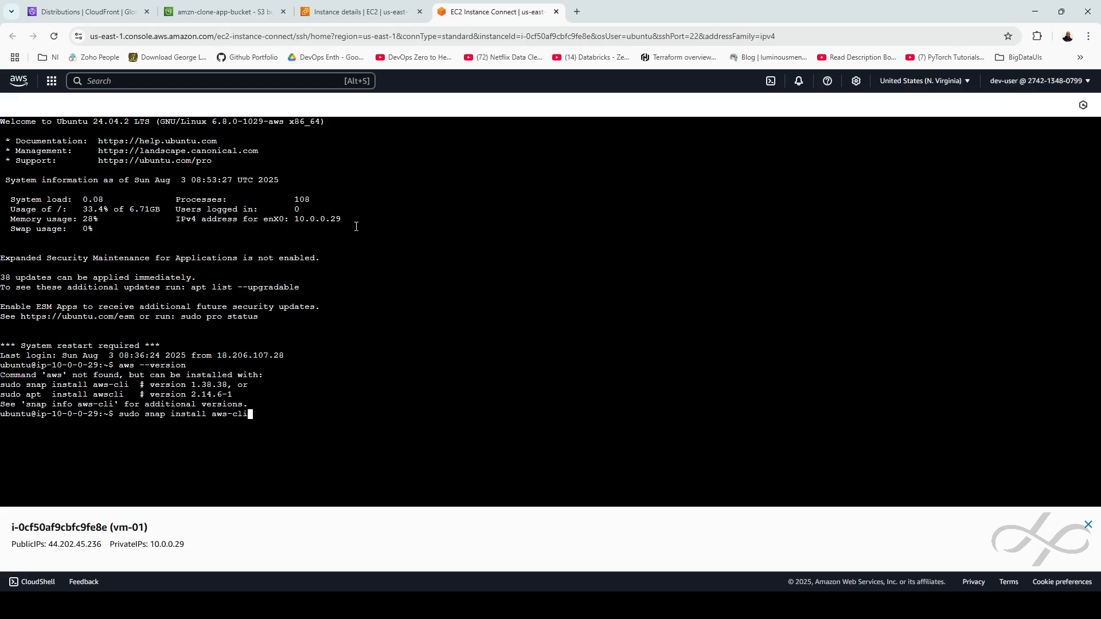
text(--classic)
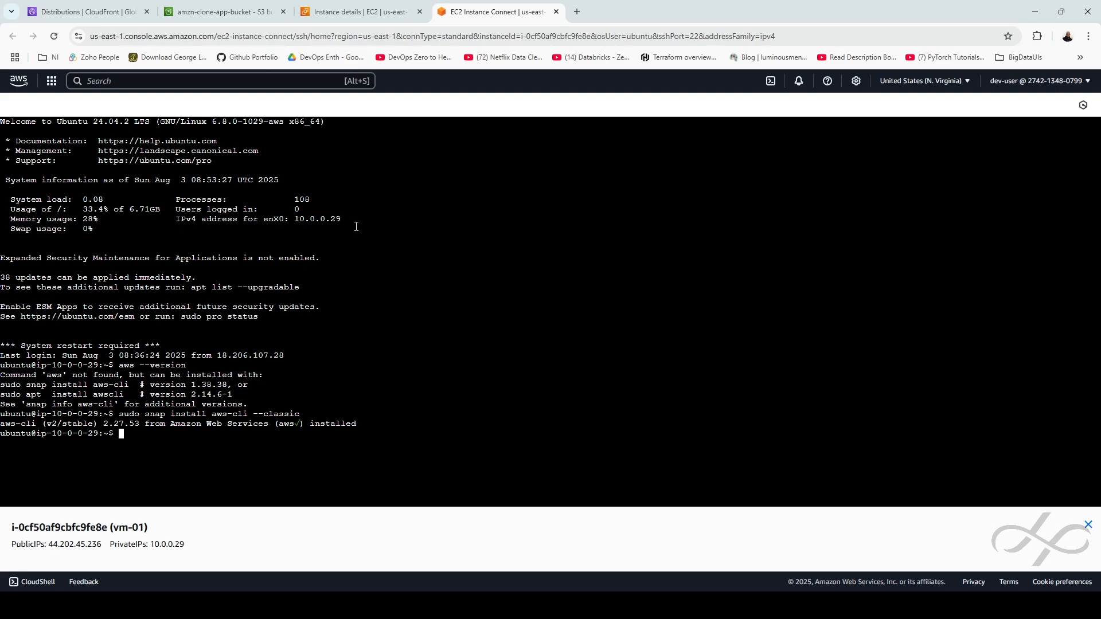
key(Return)
key(alt+Tab)
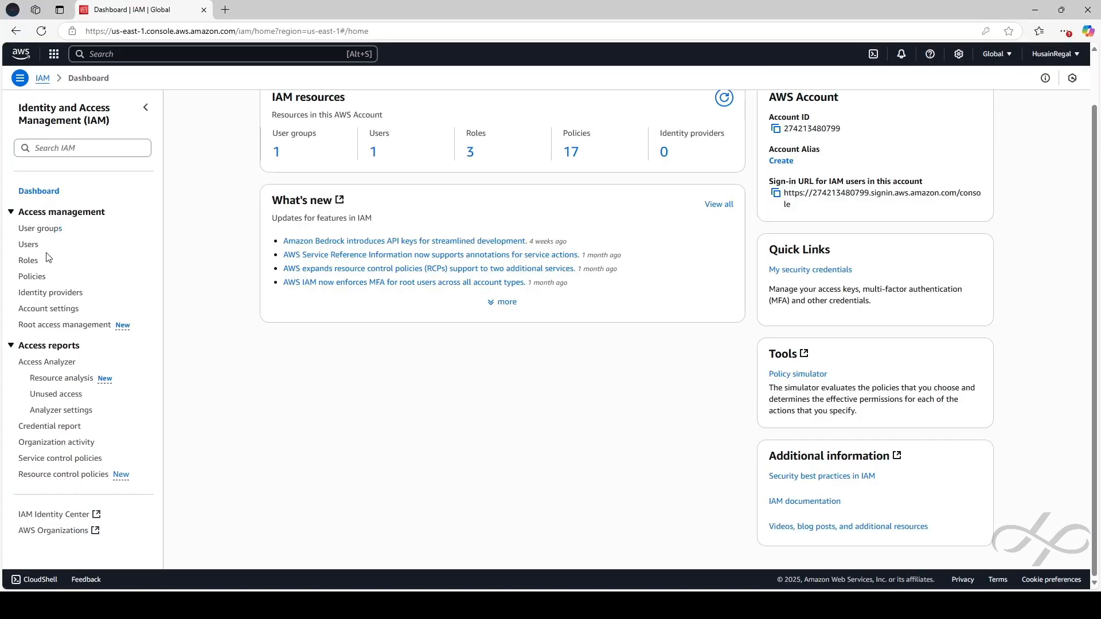
Open the security credentials of IAM user dev-user
click(30, 247)
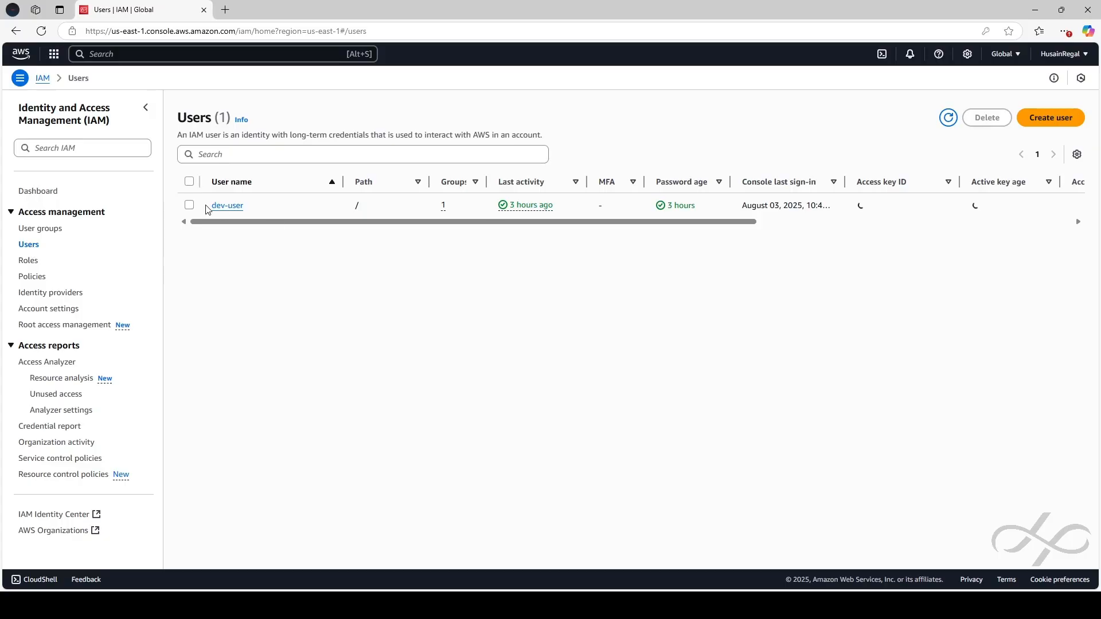
click(238, 217)
click(392, 263)
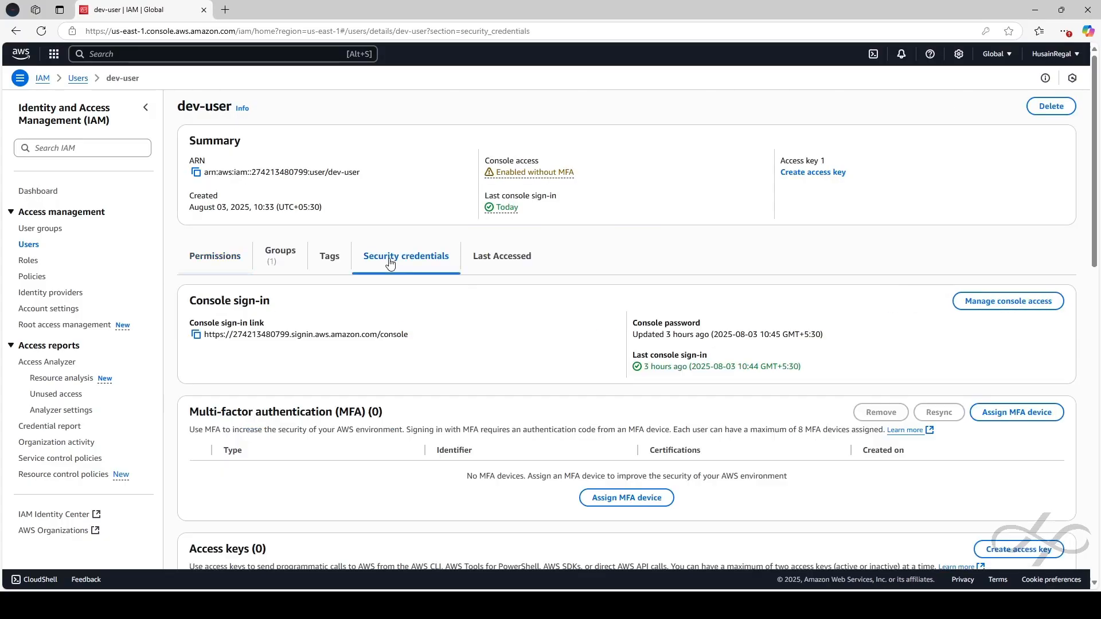
scroll(799, 408, down, 8)
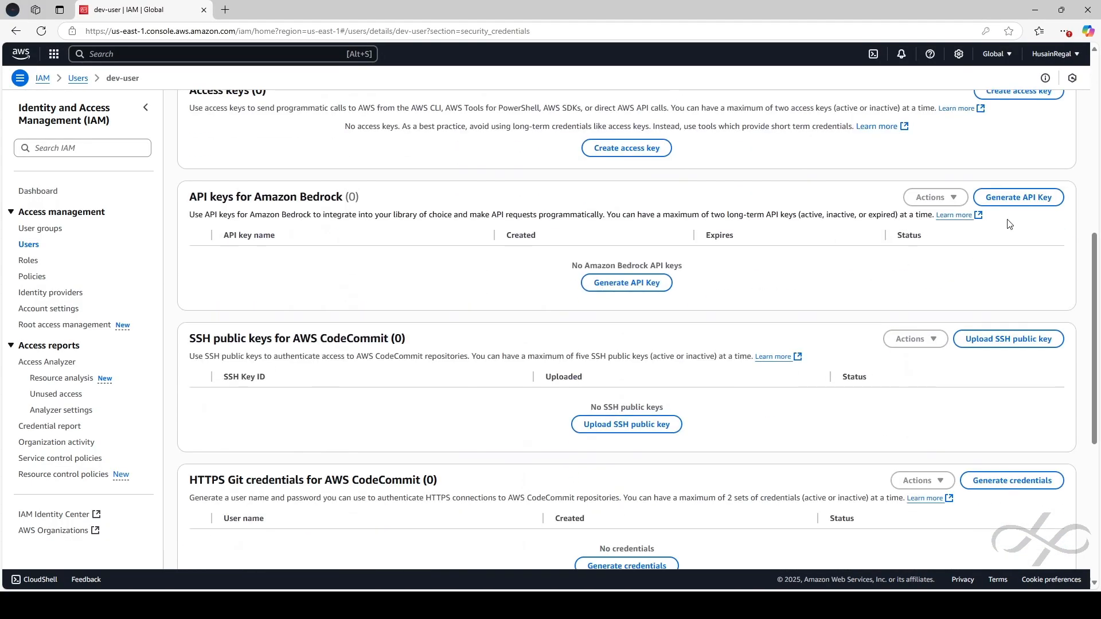
scroll(1018, 338, up, 2)
Create a CLI access key, download its .csv file and copy the access key ID
click(1032, 207)
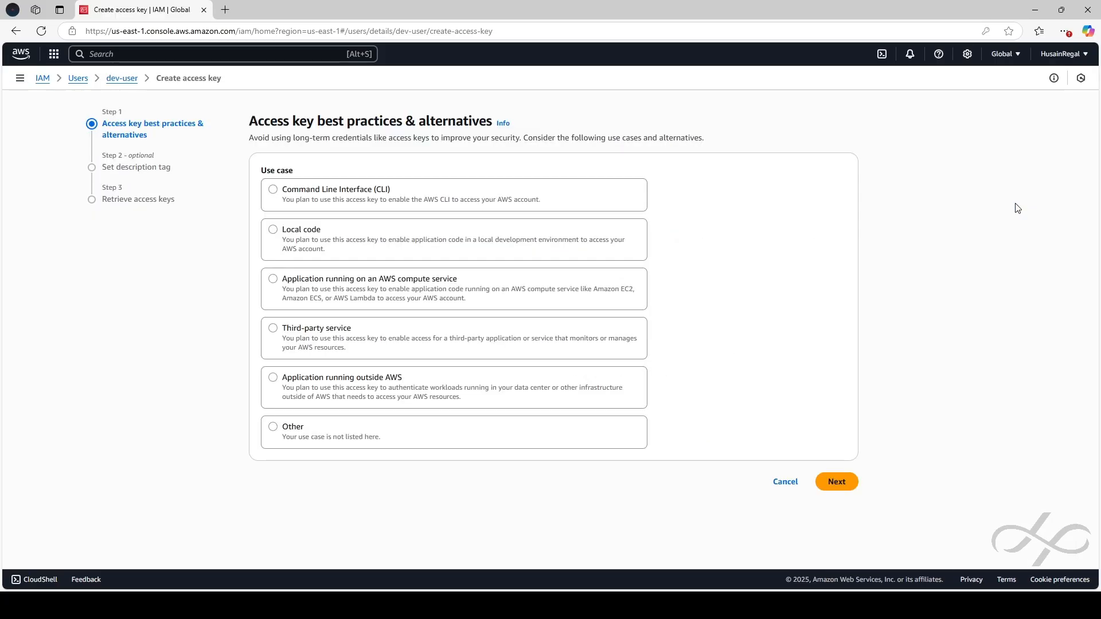
click(296, 196)
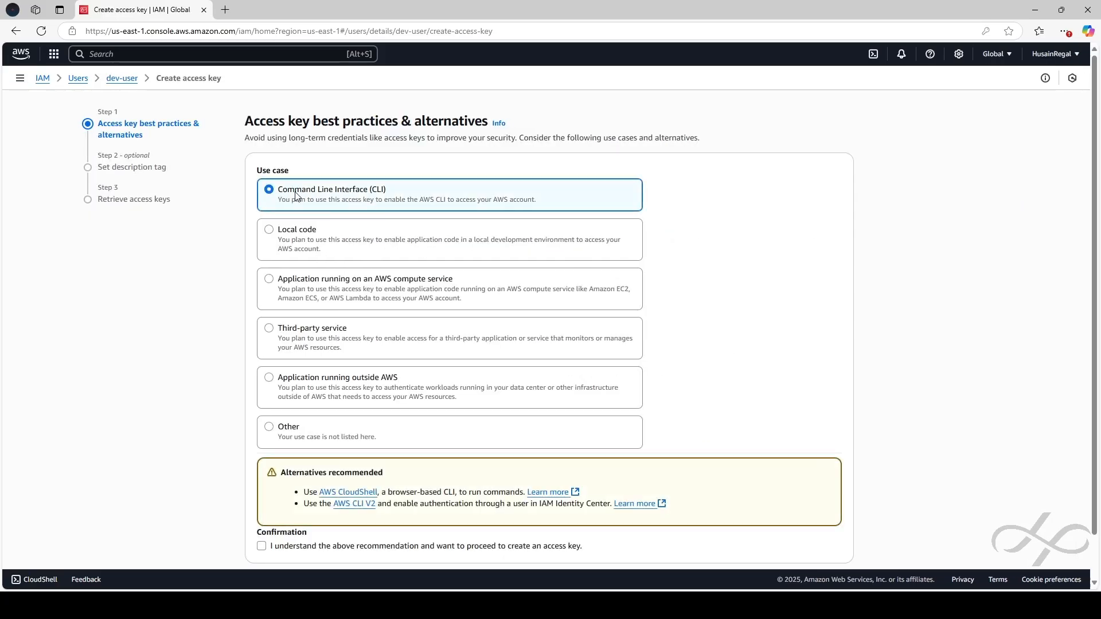
click(262, 547)
scroll(459, 516, down, 1)
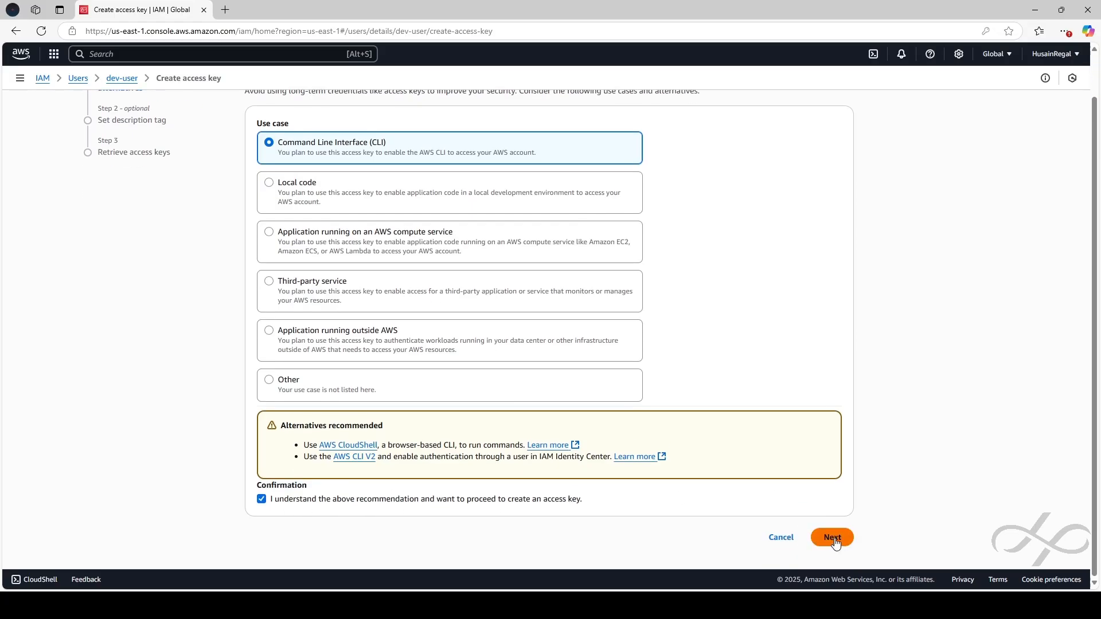
click(835, 536)
drag(257, 236, 592, 241)
click(631, 281)
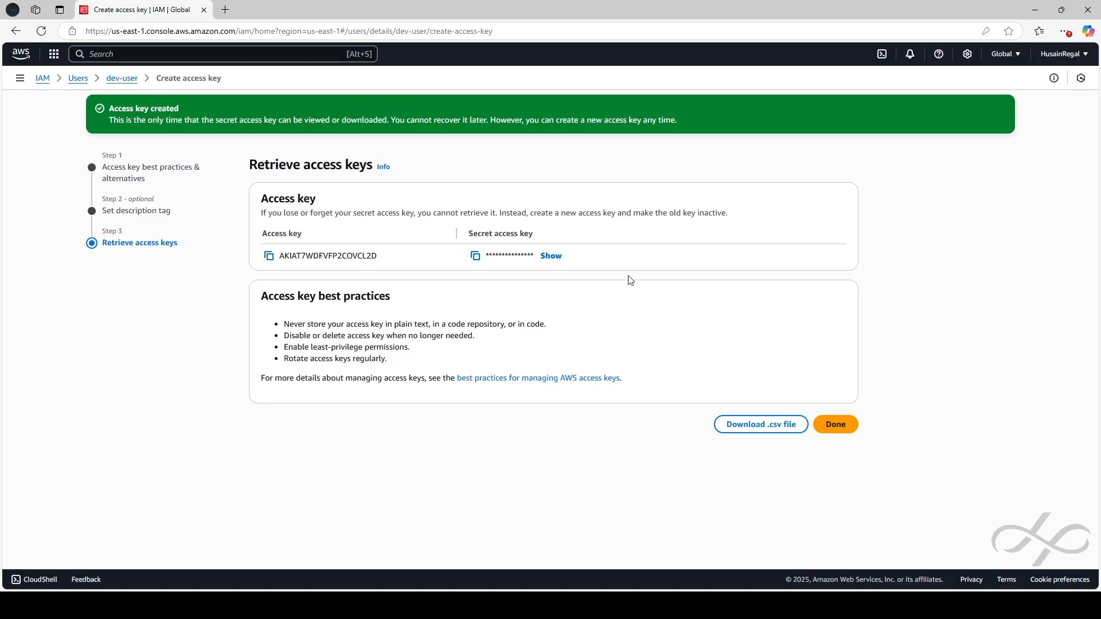
click(766, 428)
click(269, 256)
key(alt+Tab)
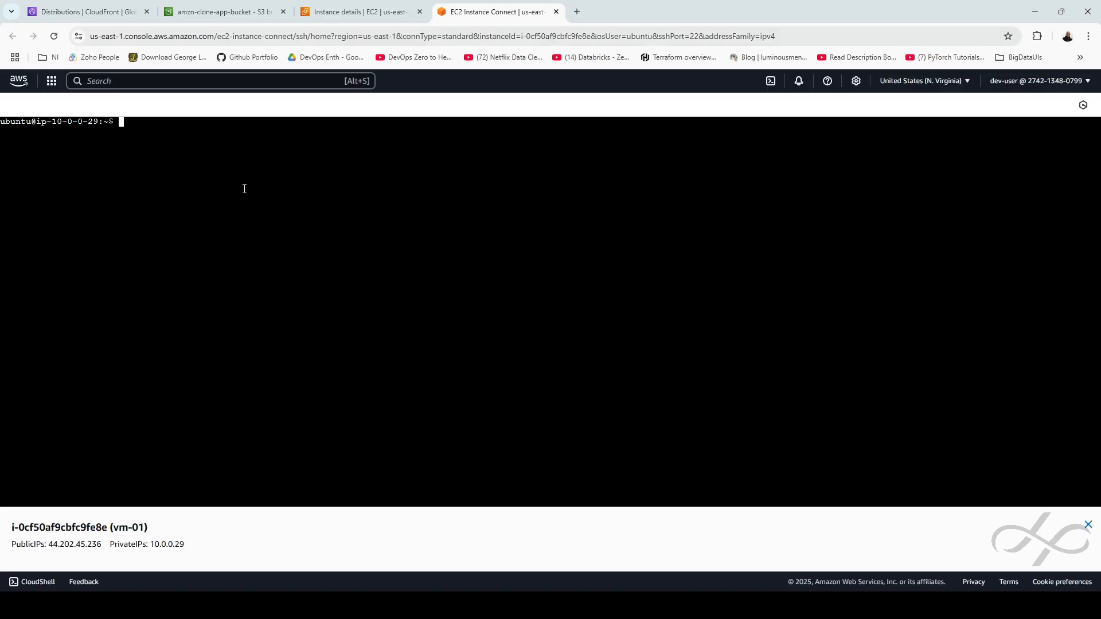
Run 'aws configure' and enter dev-user's access key ID and secret access key
text(aws configure)
key(Return)
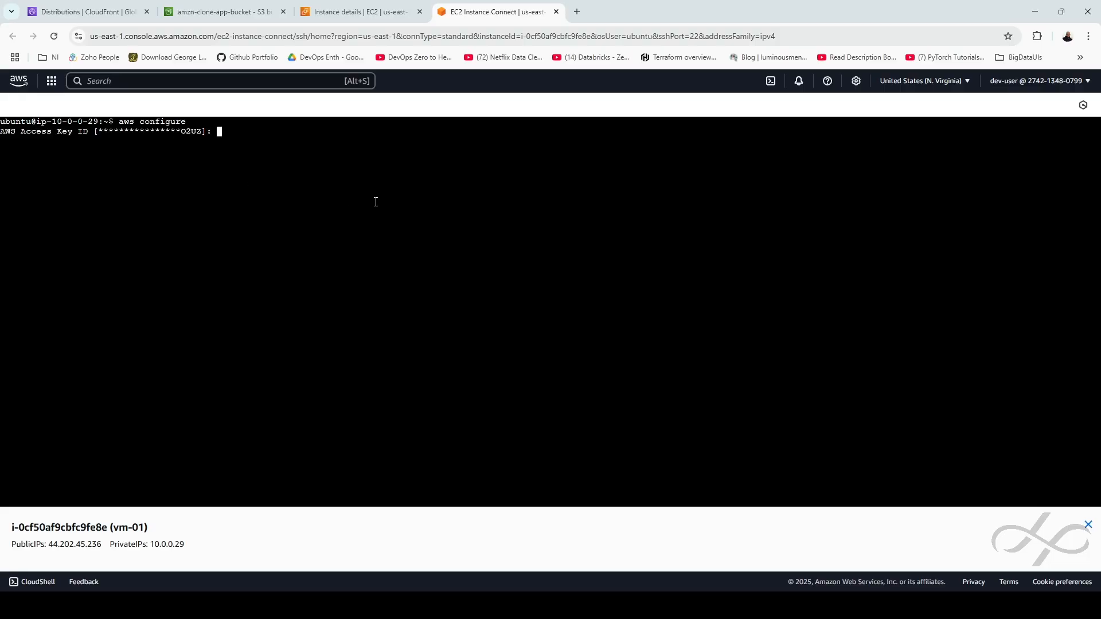
key(ctrl+v)
key(Return)
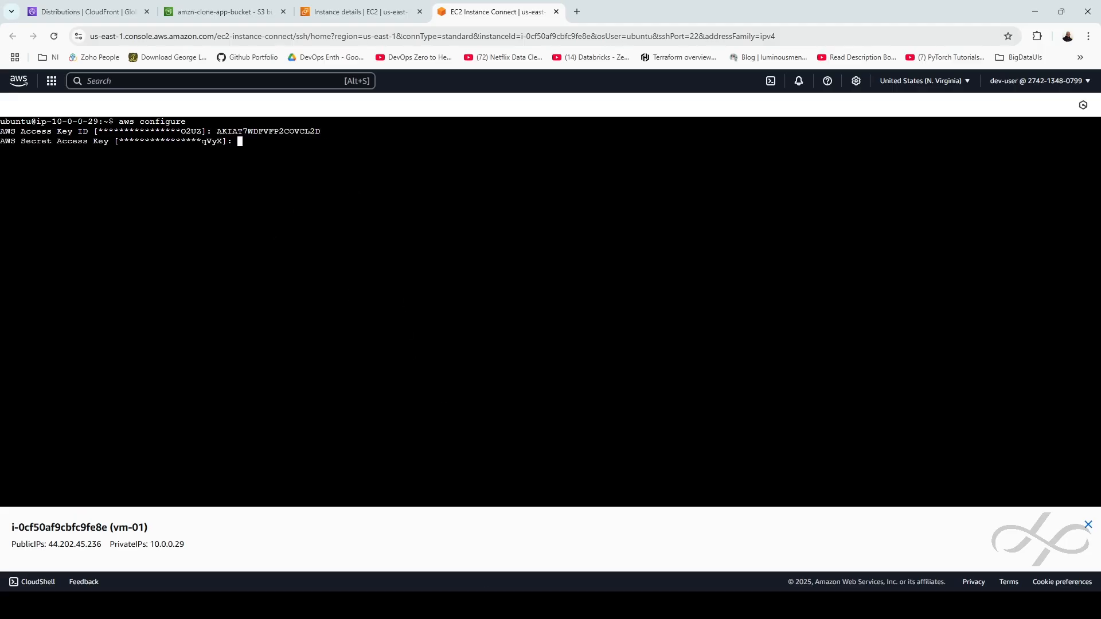
key(alt+Tab)
click(373, 292)
key(ctrl+v)
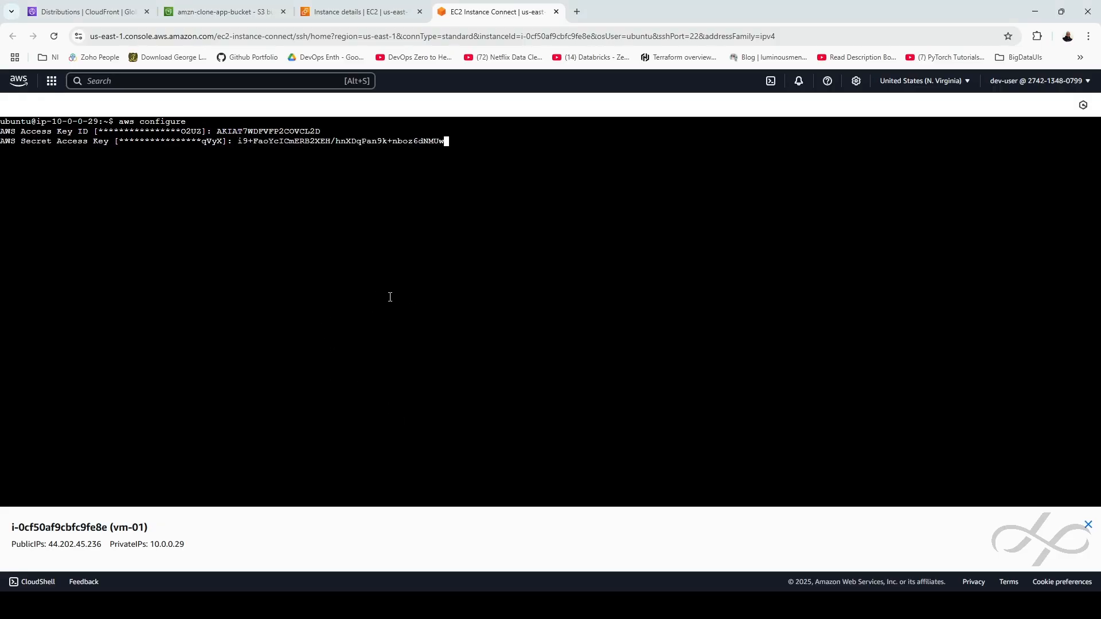
key(Return)
Set the default region to us-east-1 and the output format to json
drag(110, 151, 156, 149)
text(us-east-1]: us-east-1)
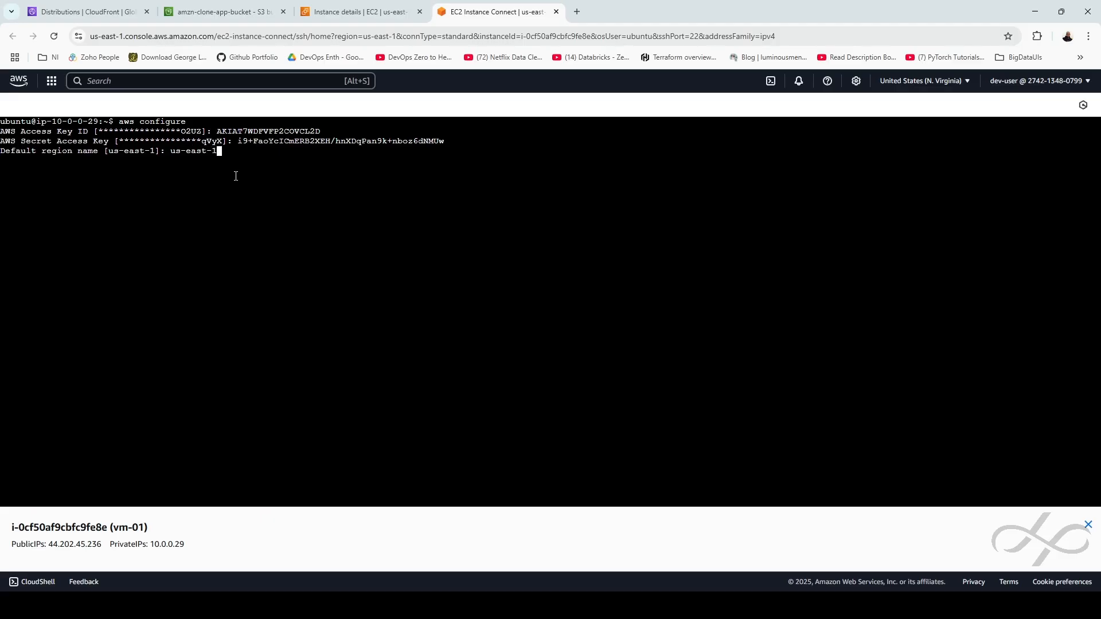
key(Return)
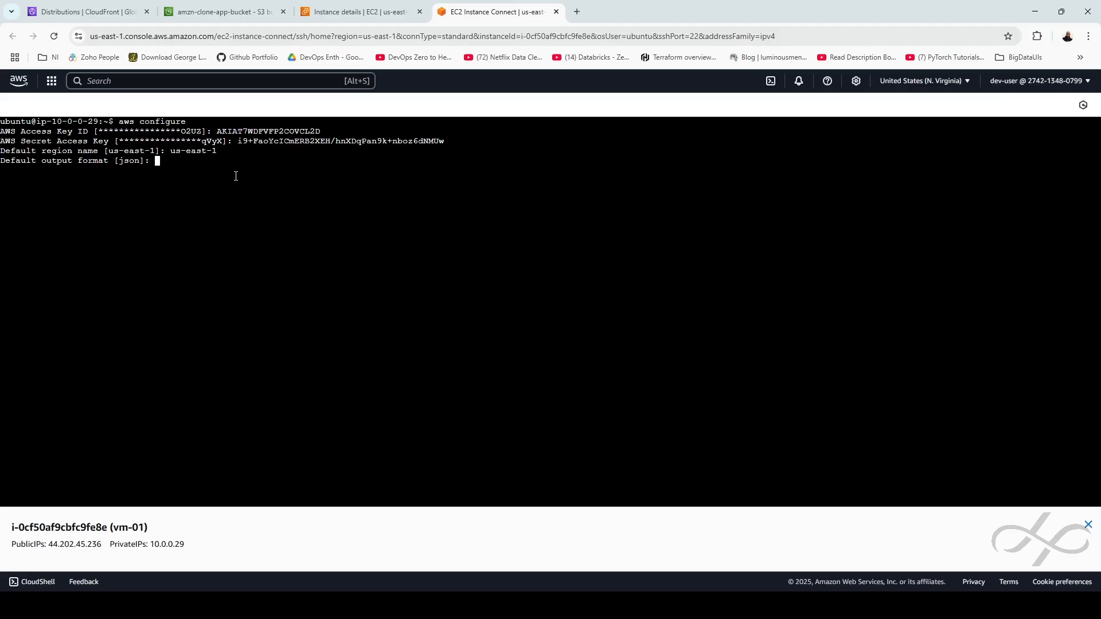
text(json)
key(Return)
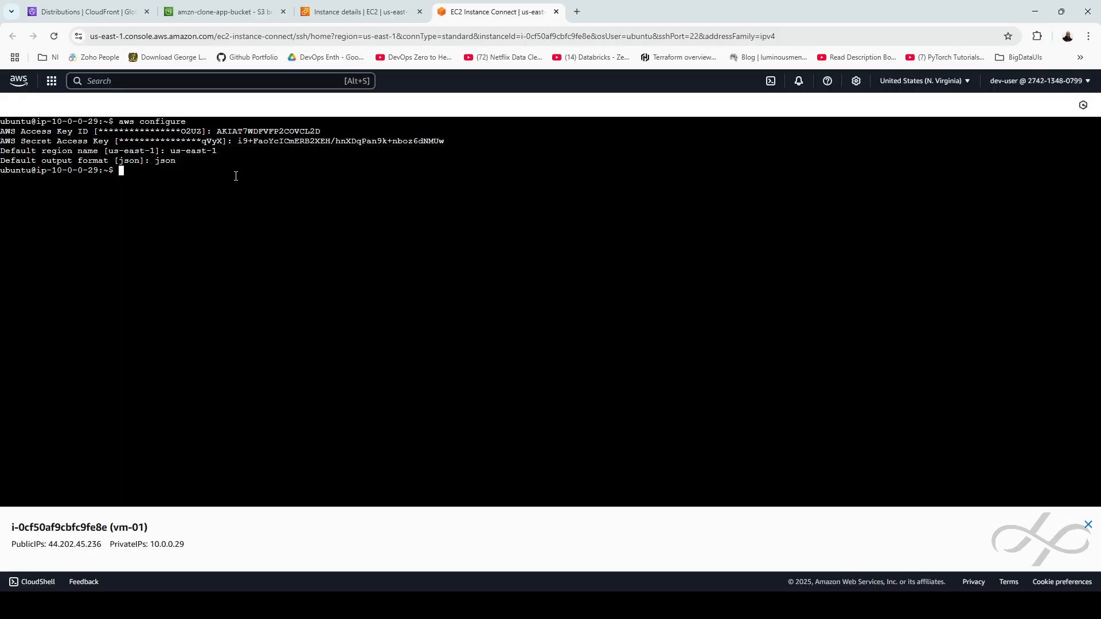
text(aws s3 cp)
Type the command 'aws s3 cp /var/log/nginx/access.log' in the vm-01 terminal
key(BackSpace)
key(BackSpace)
text(p)
double_click(129, 172)
click(146, 172)
double_click(146, 171)
double_click(161, 172)
click(196, 188)
text(/var/log/ngi)
key(Tab)
text(acc)
key(Tab)
text(.)
key(BackSpace)
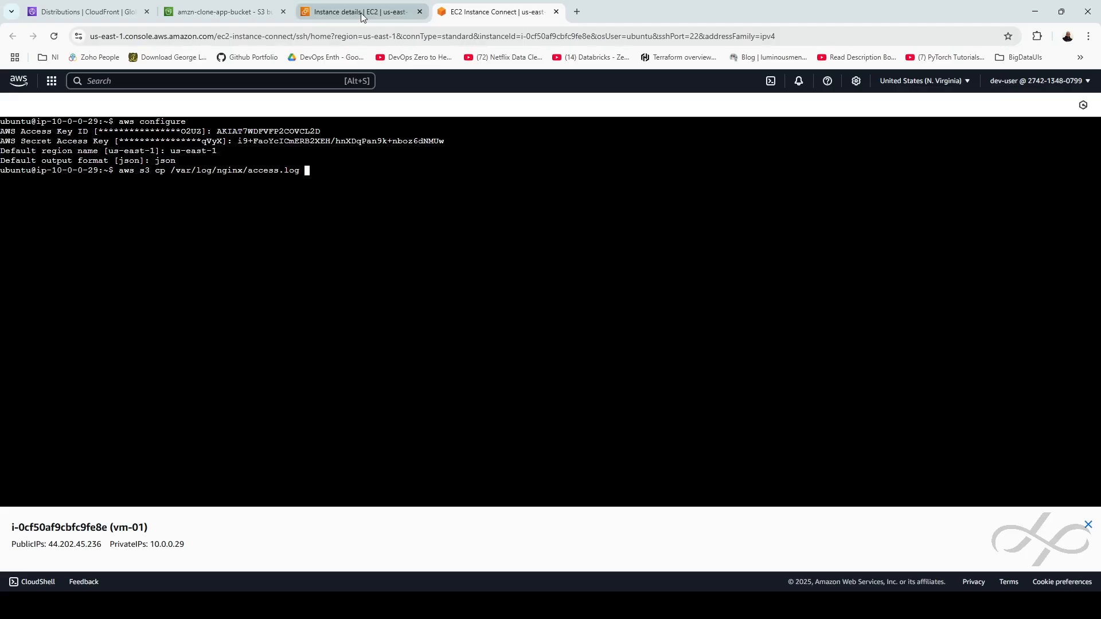
Paste the logs/ S3 URI as destination and run the upload to s3://amzn-clone-app-bucket/logs/
click(256, 15)
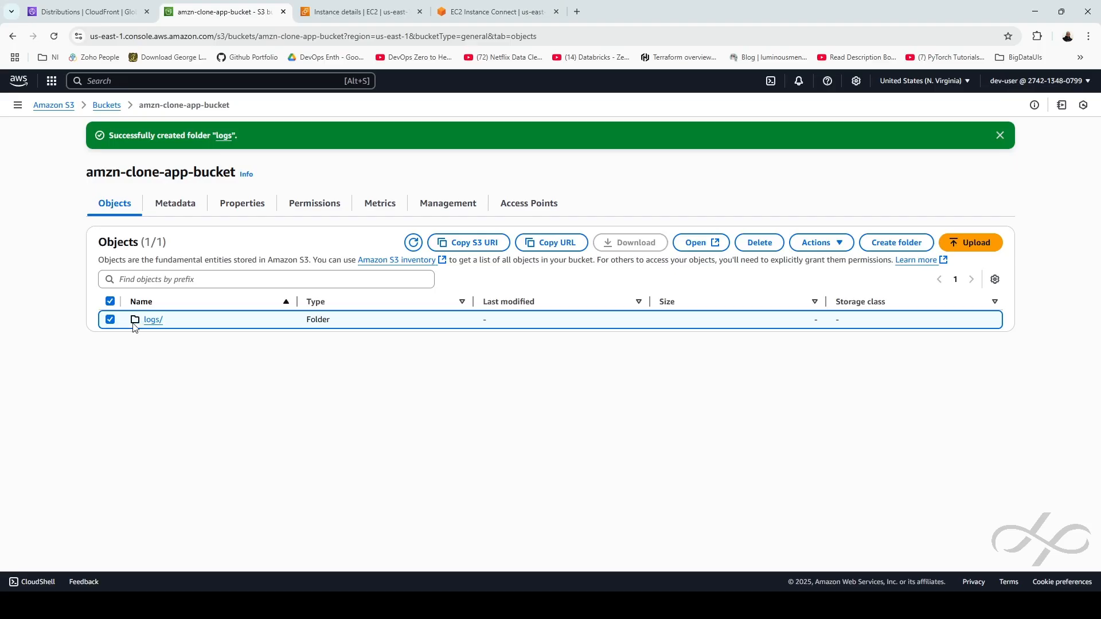
click(459, 248)
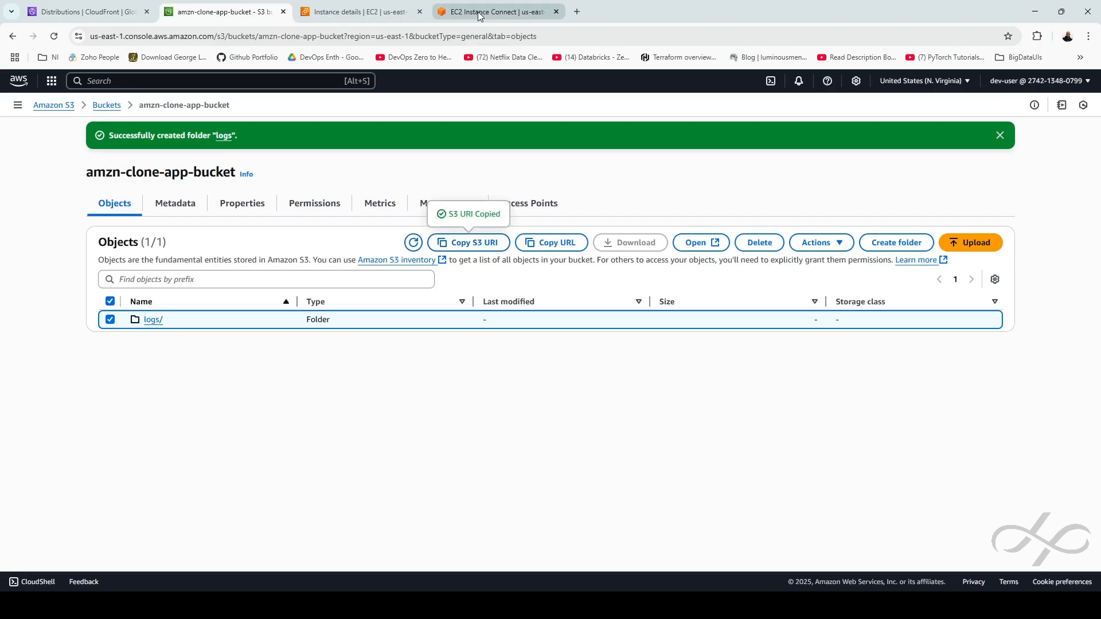
click(477, 11)
text(s3://amzn-clone-app-bucket/logs/)
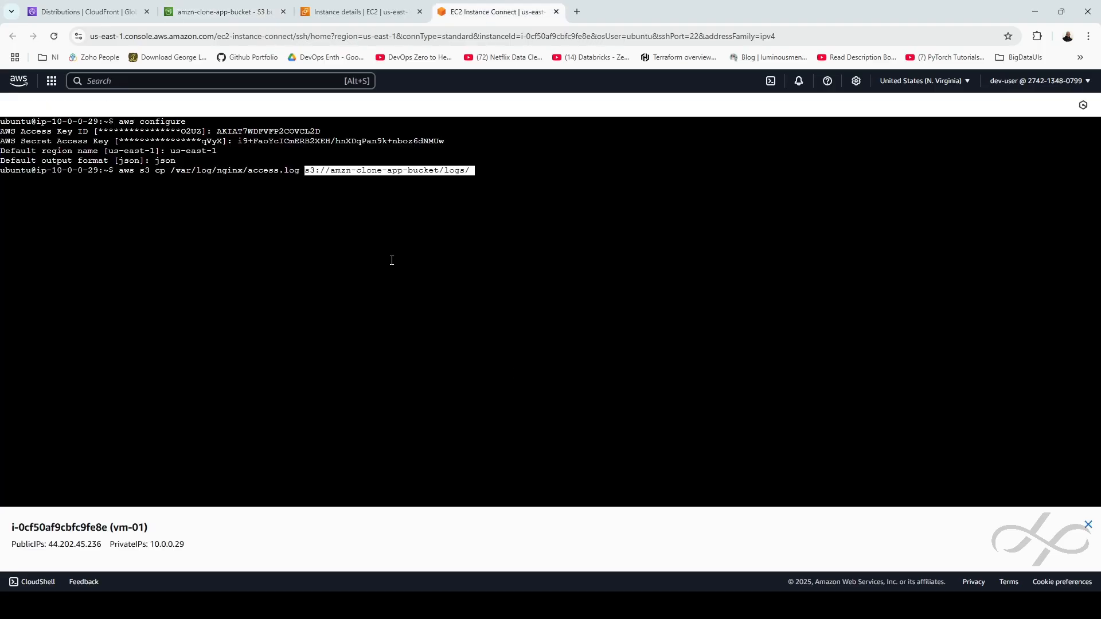
drag(332, 171, 465, 172)
click(543, 187)
key(Return)
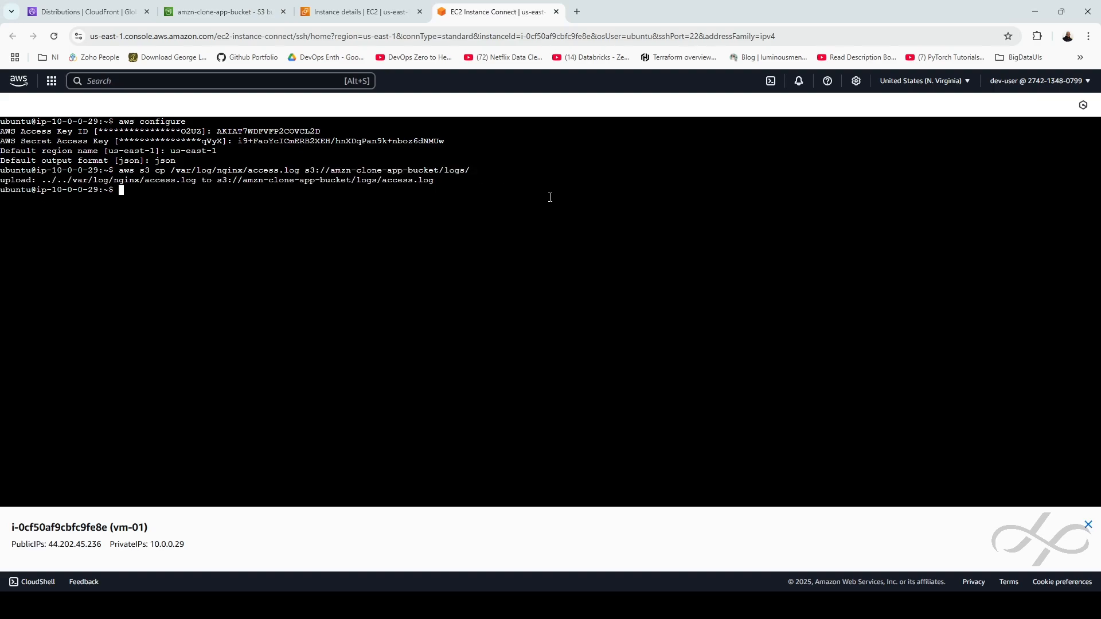
double_click(27, 183)
Refresh amzn-clone-app-bucket, open logs/ to find access.log at 73.2 KB, then return to Buckets
click(247, 9)
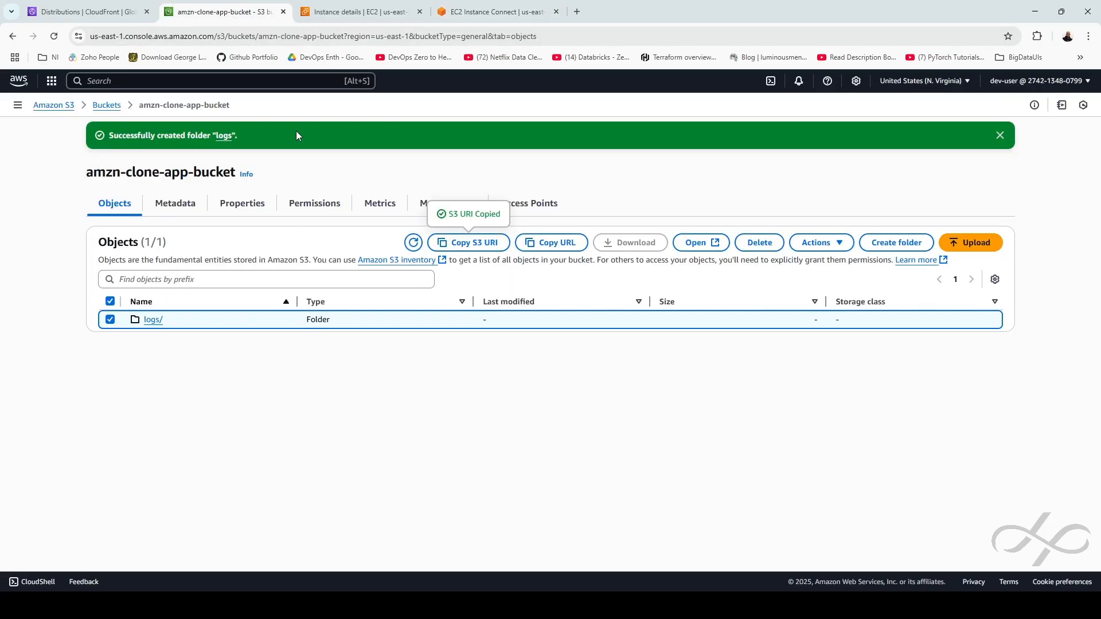
click(414, 244)
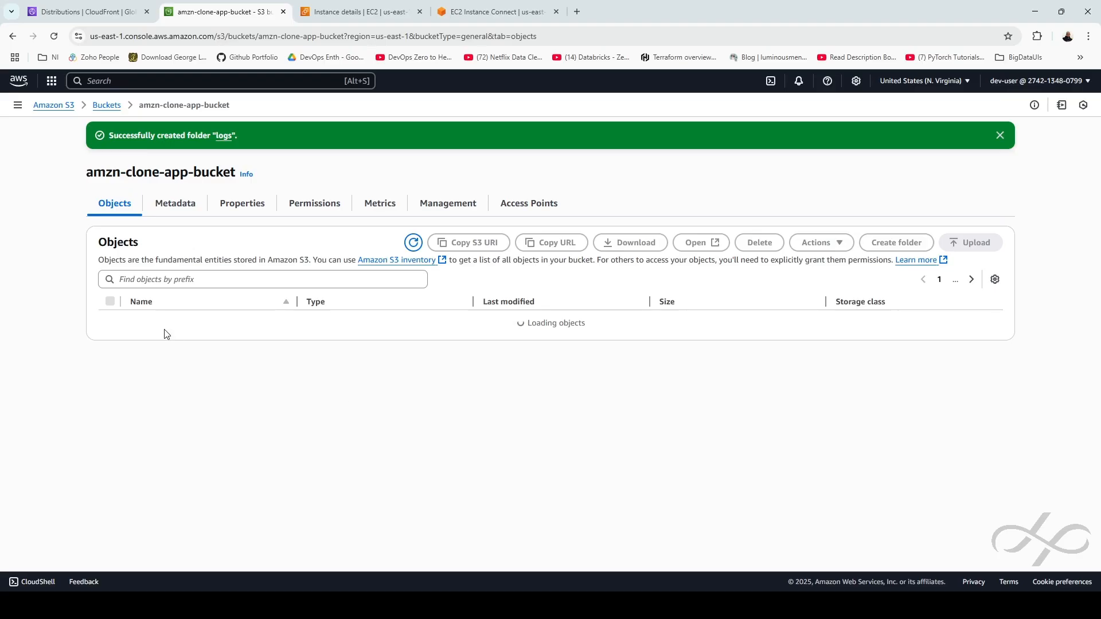
click(150, 321)
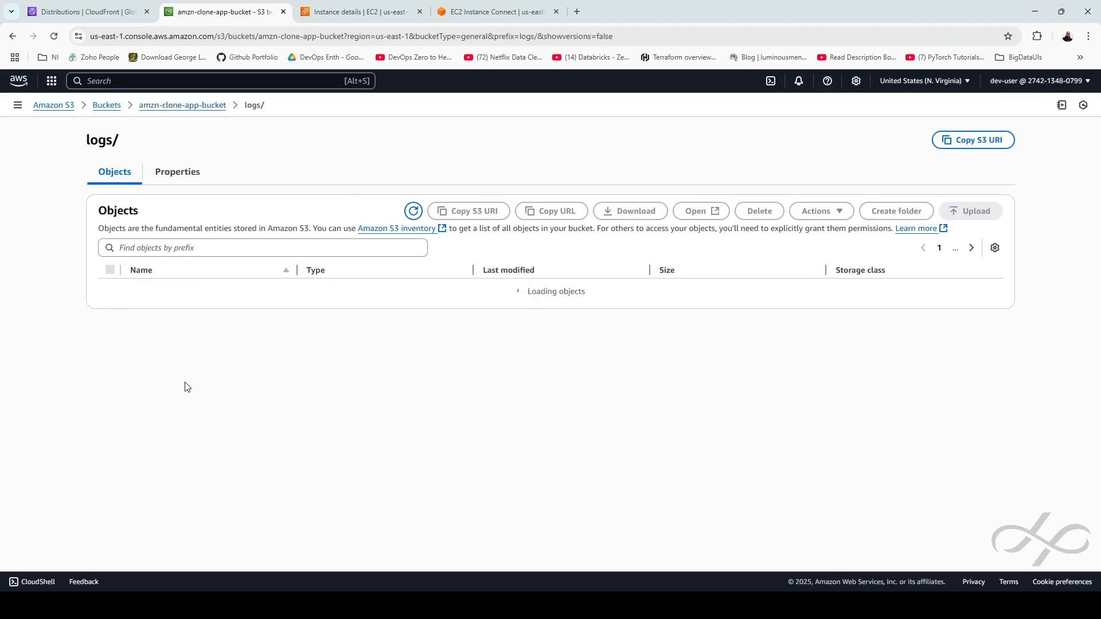
click(170, 292)
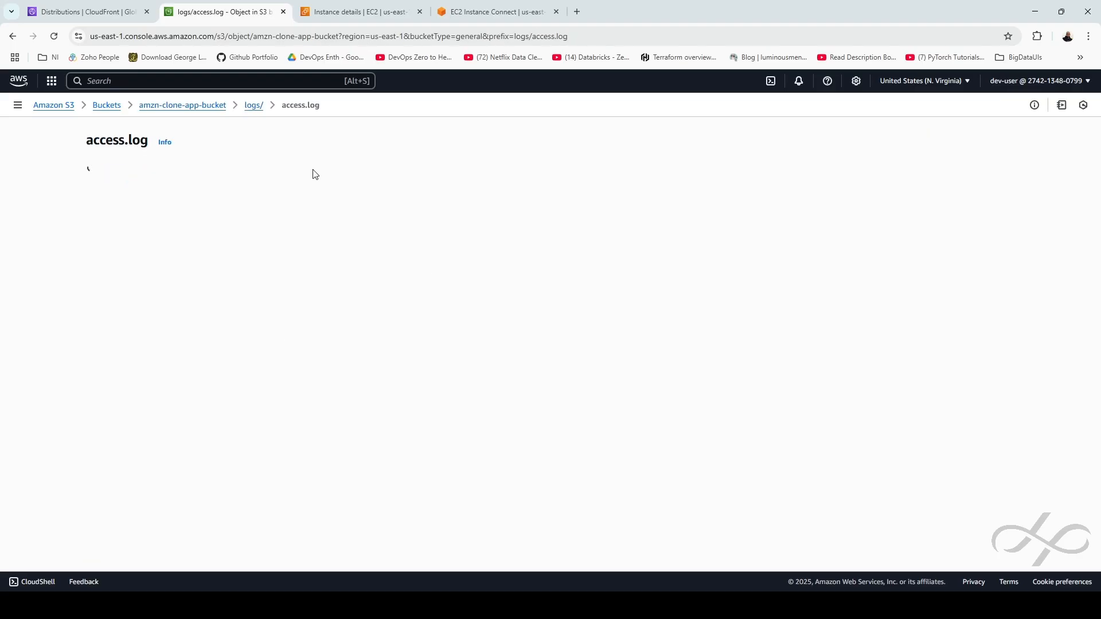
click(102, 109)
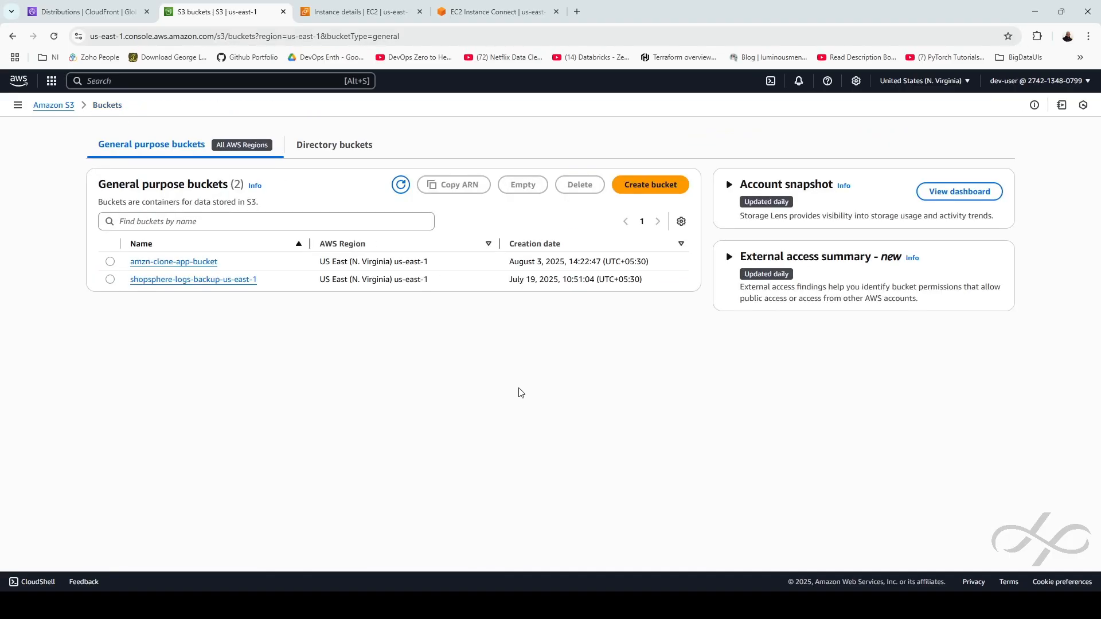
click(456, 12)
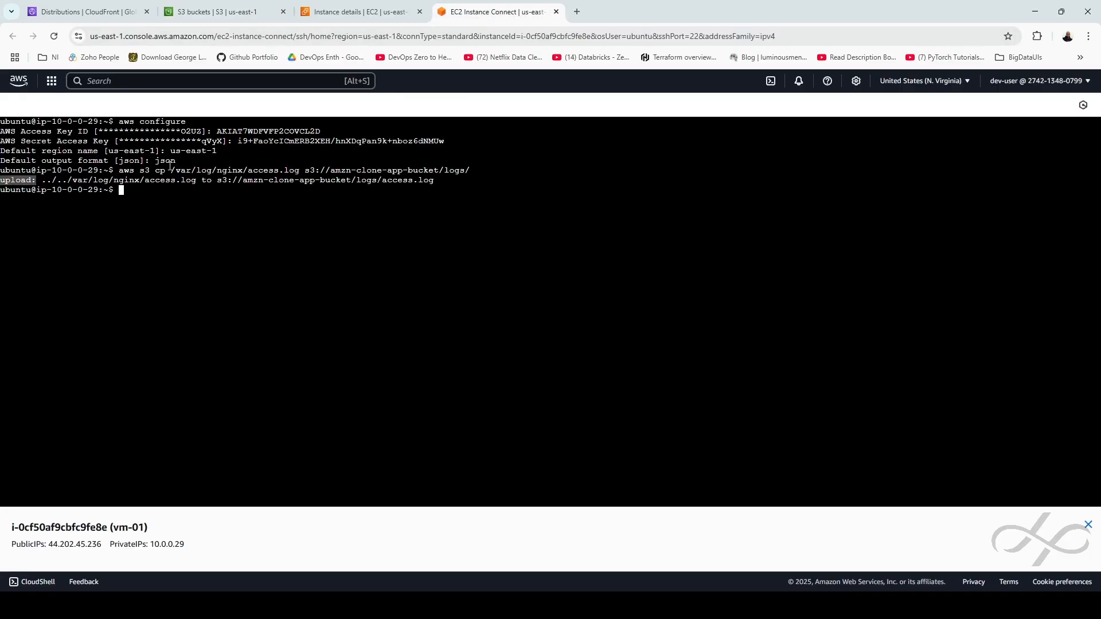
click(194, 3)
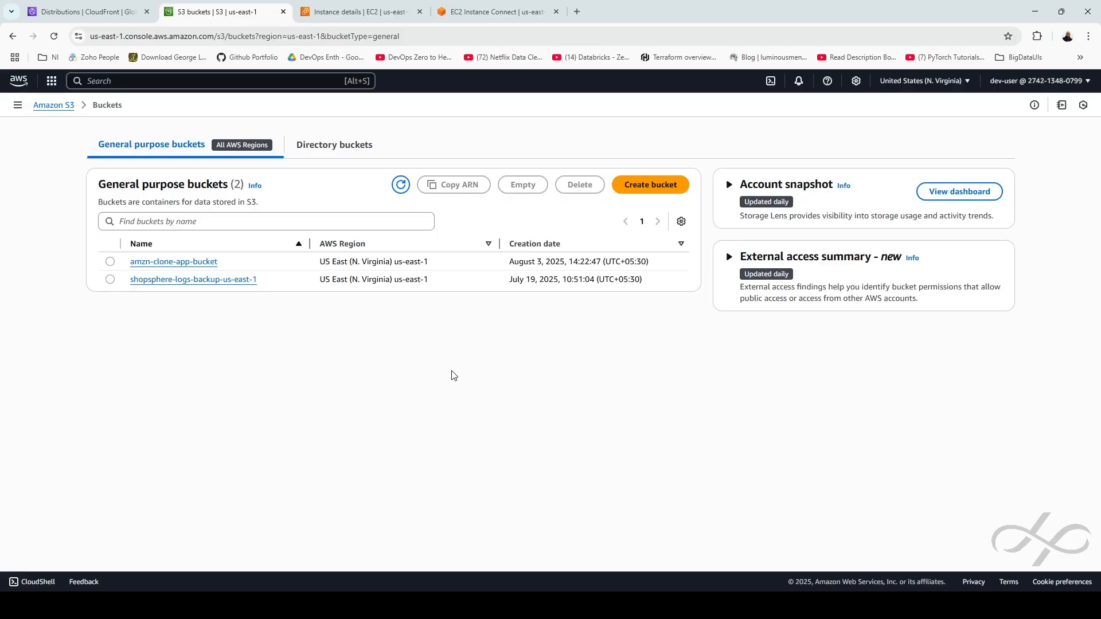
Empty the amzn-clone-app-bucket bucket by confirming with 'permanently delete'
click(110, 261)
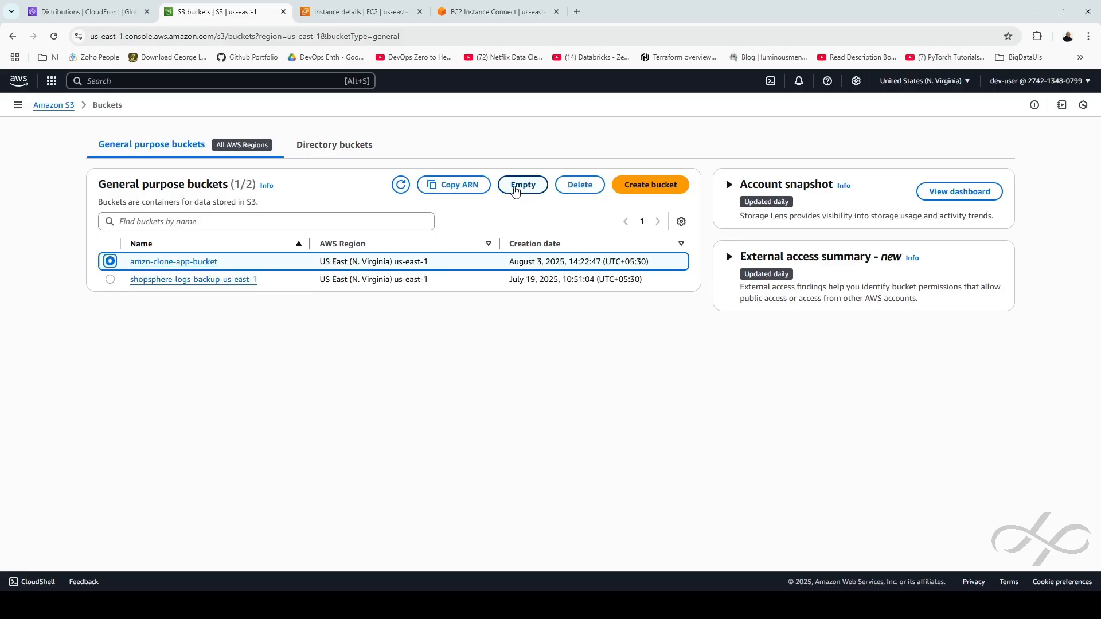
click(515, 192)
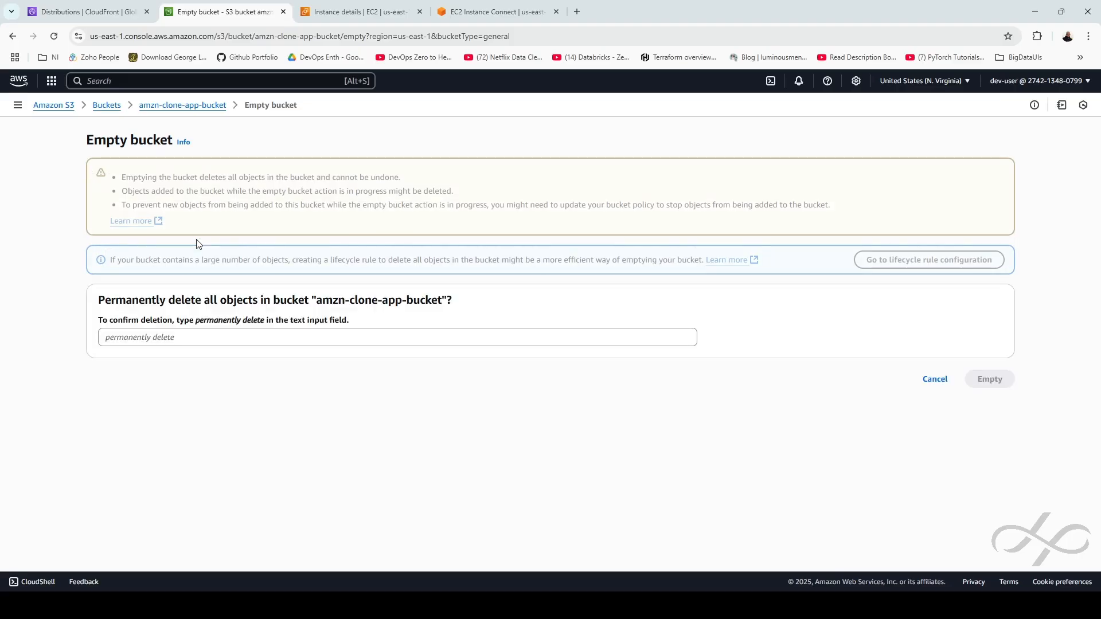
drag(223, 246, 217, 264)
drag(196, 326, 265, 328)
key(ctrl+c)
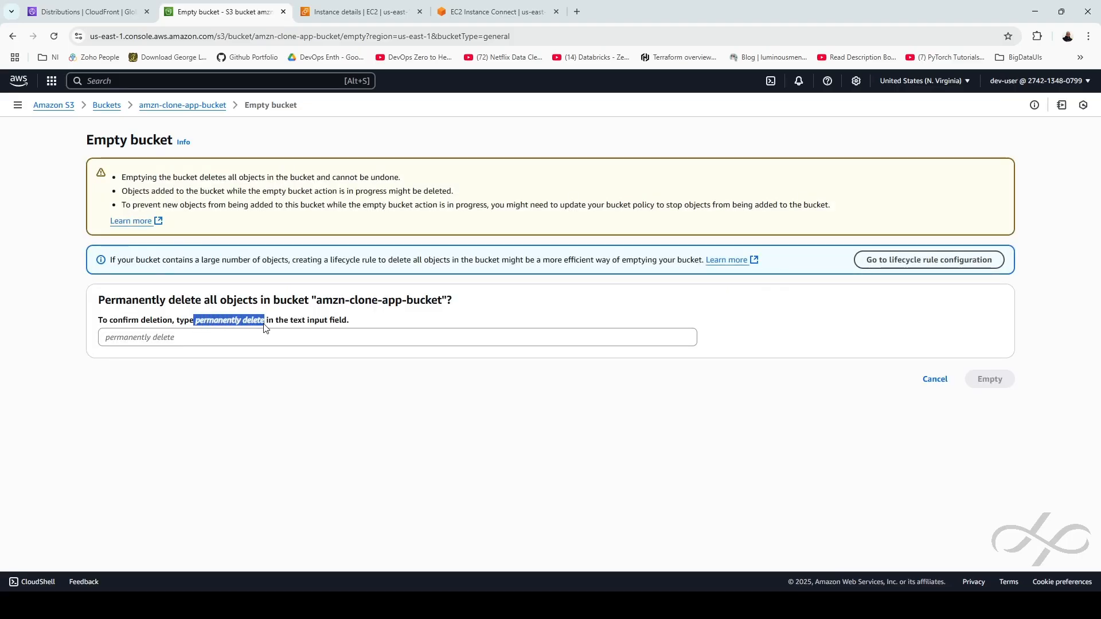
click(197, 335)
key(ctrl+v)
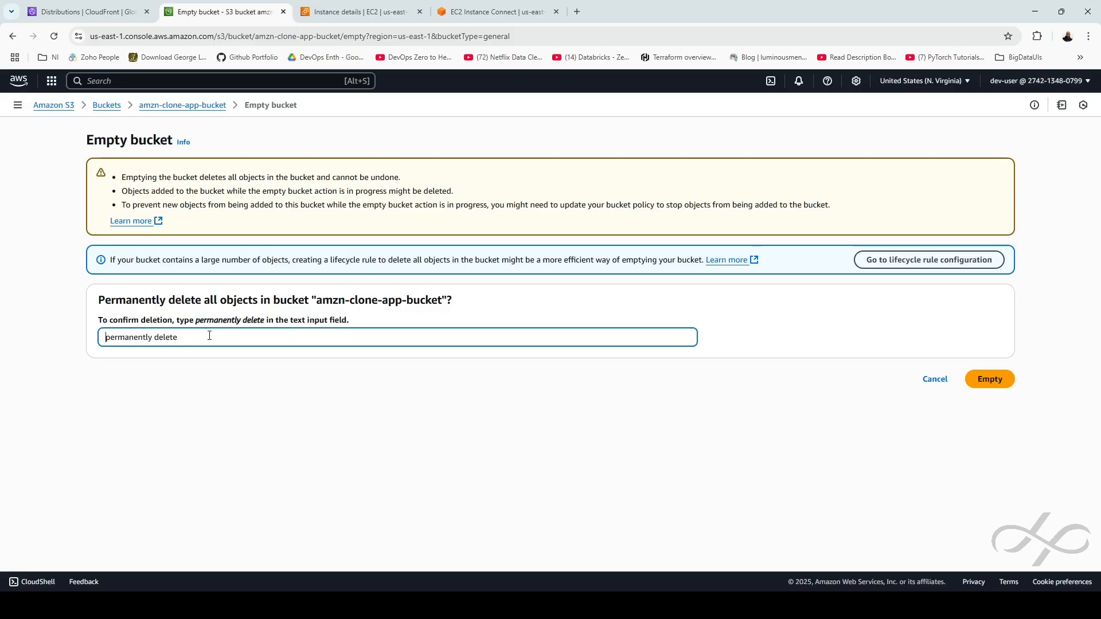
click(995, 383)
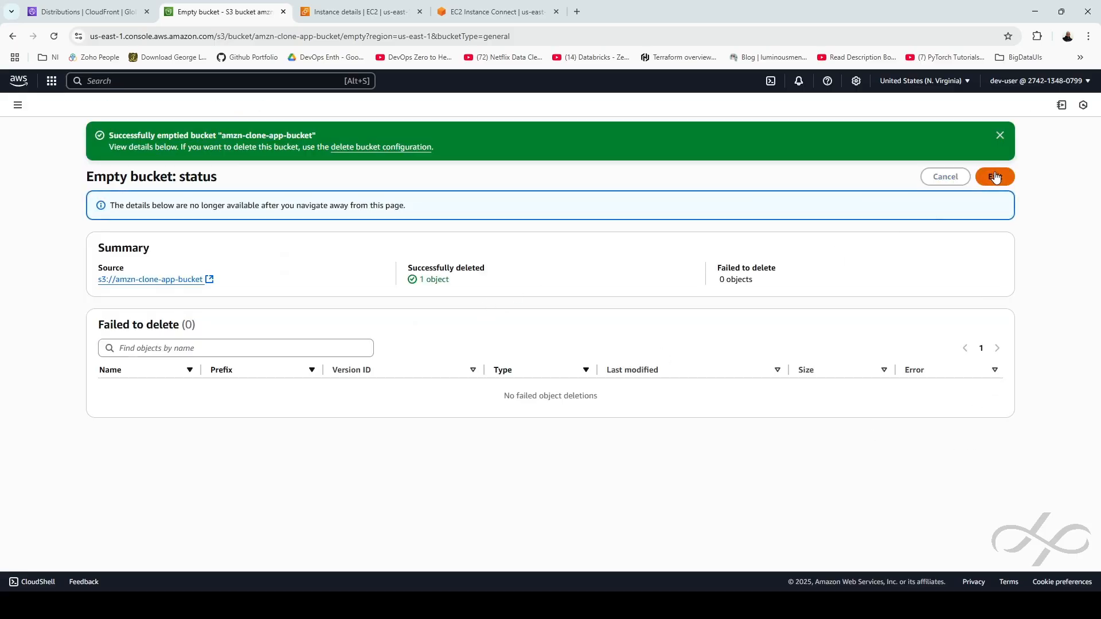
click(995, 177)
Delete the emptied amzn-clone-app-bucket bucket, then return to the vm-01 EC2 instance details
click(110, 263)
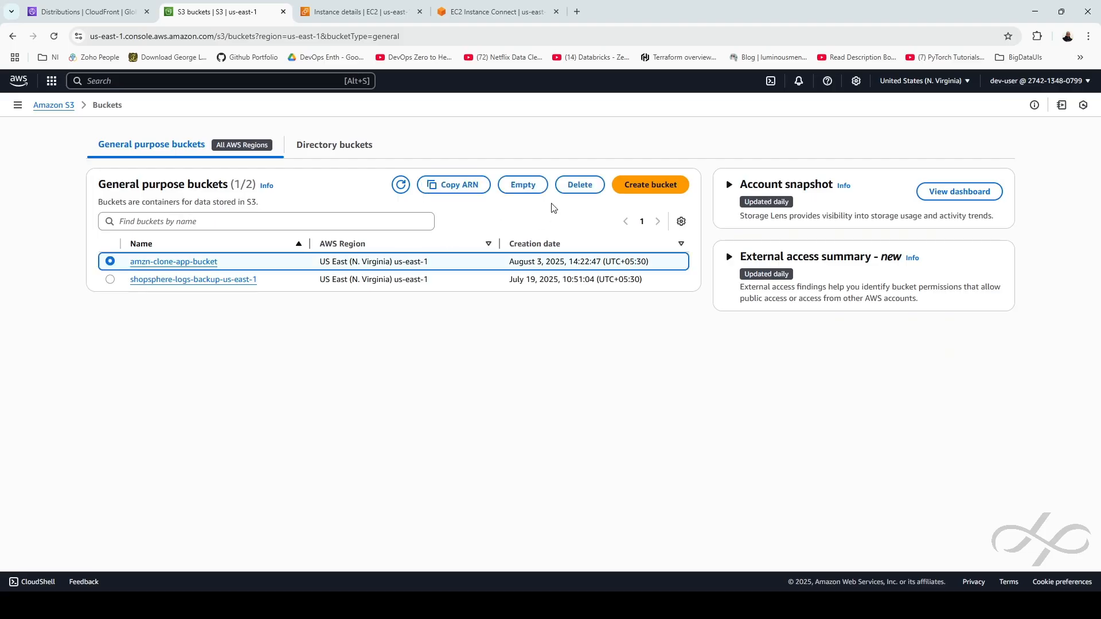
click(580, 185)
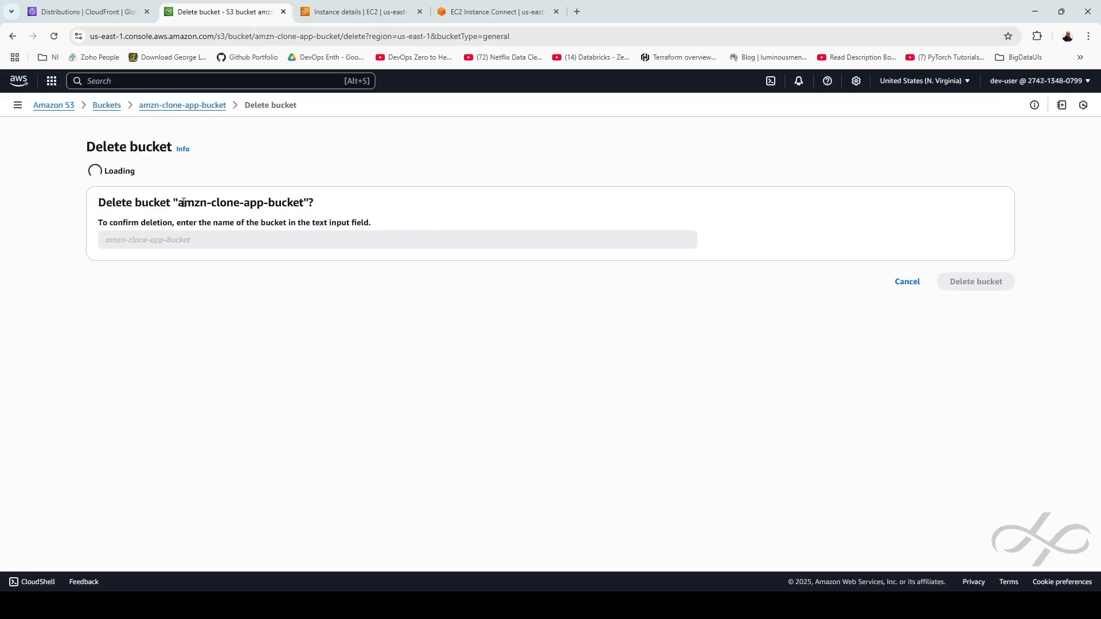
drag(179, 277, 306, 277)
key(ctrl+c)
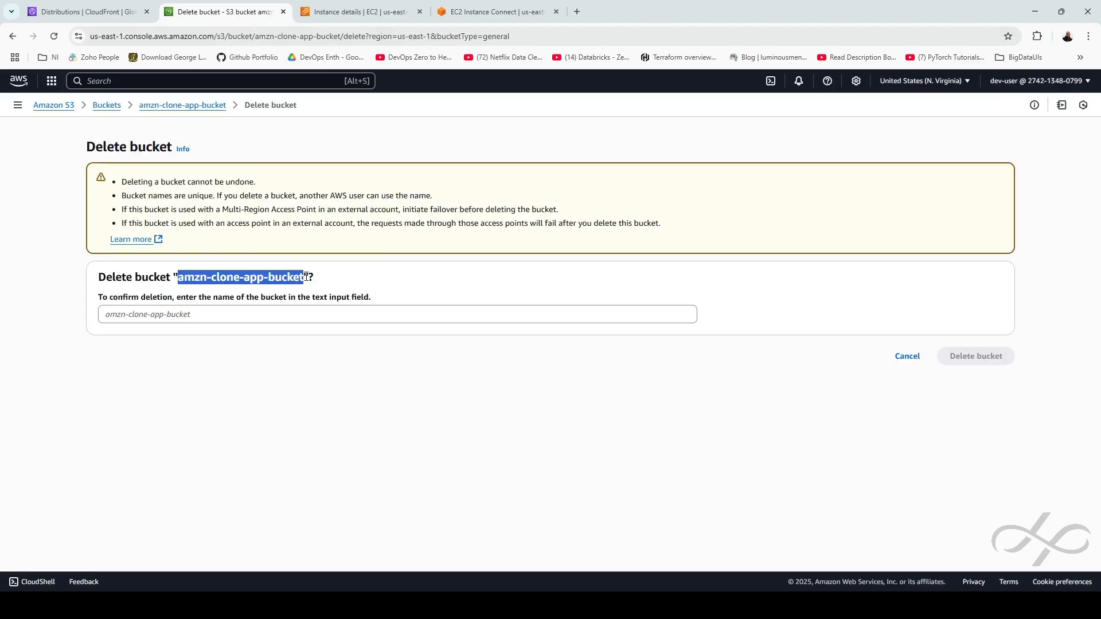
click(260, 315)
key(ctrl+v)
click(977, 356)
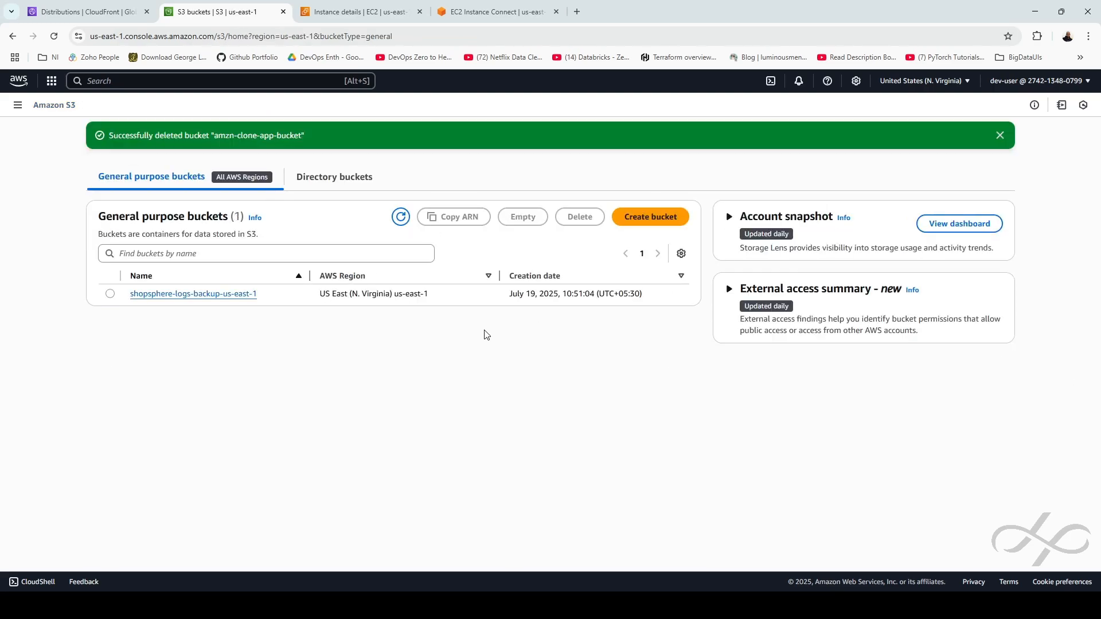
click(359, 12)
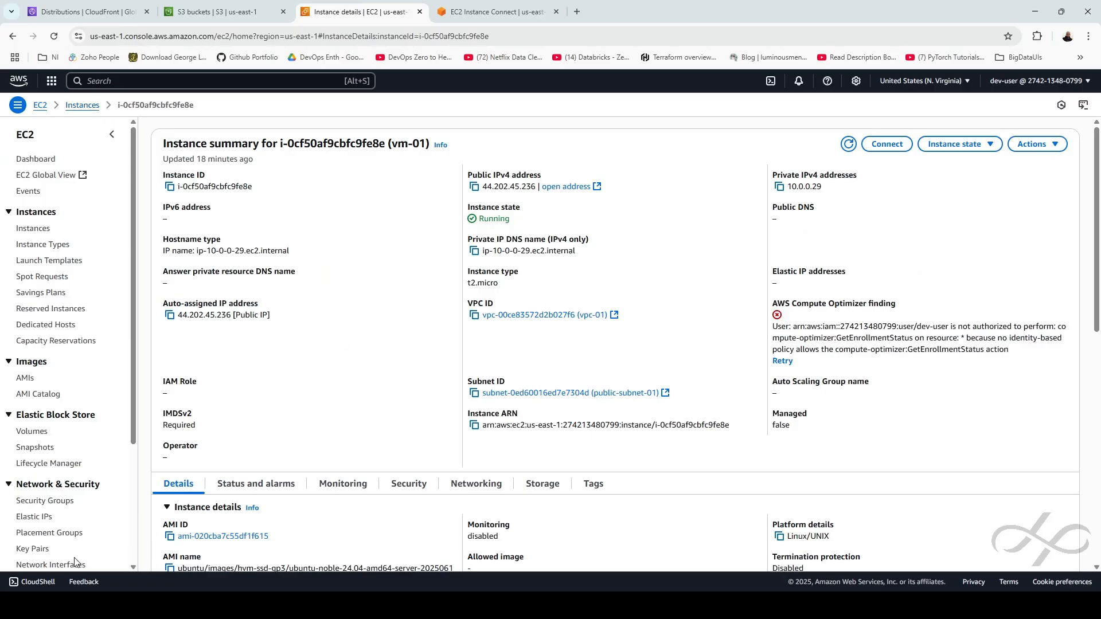
Try deleting the TGP-01 target group, which fails because it is still in use
scroll(46, 562, down, 3)
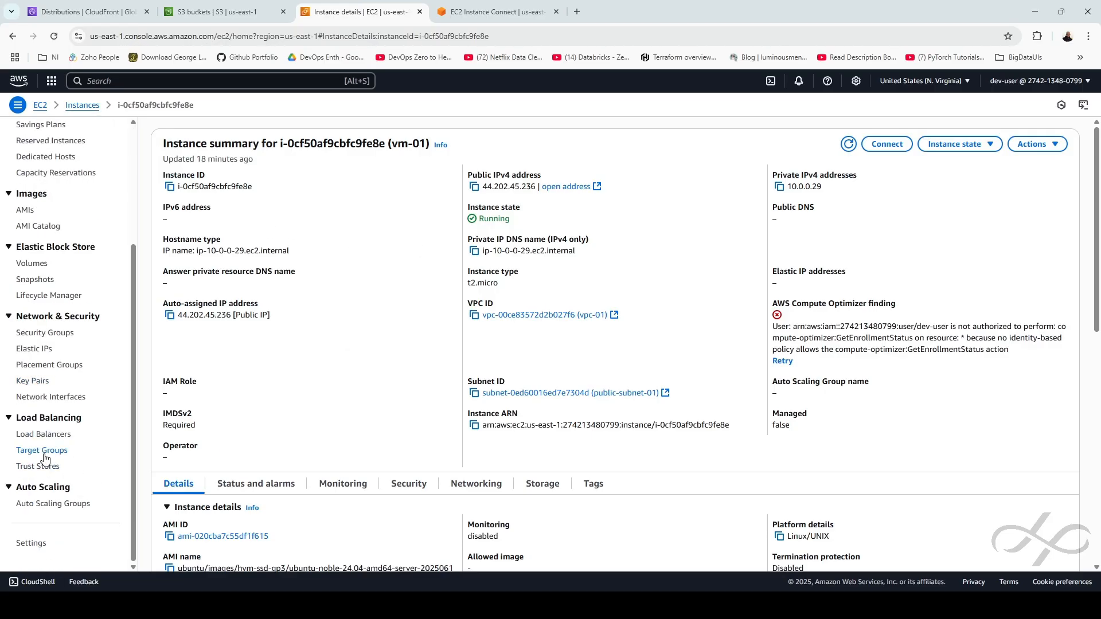
click(43, 450)
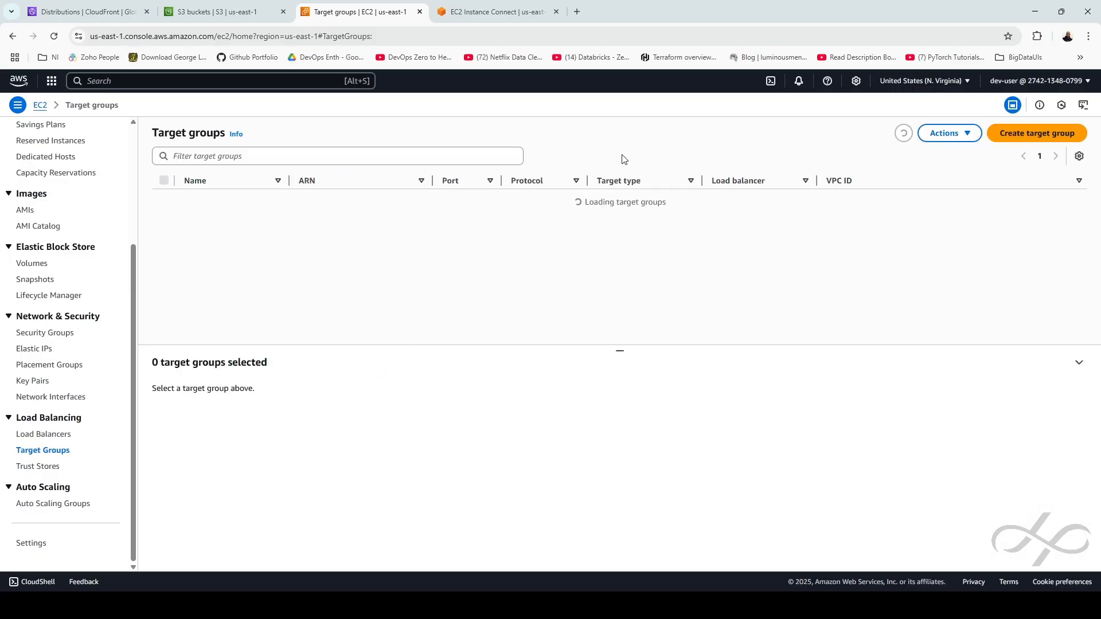
click(165, 199)
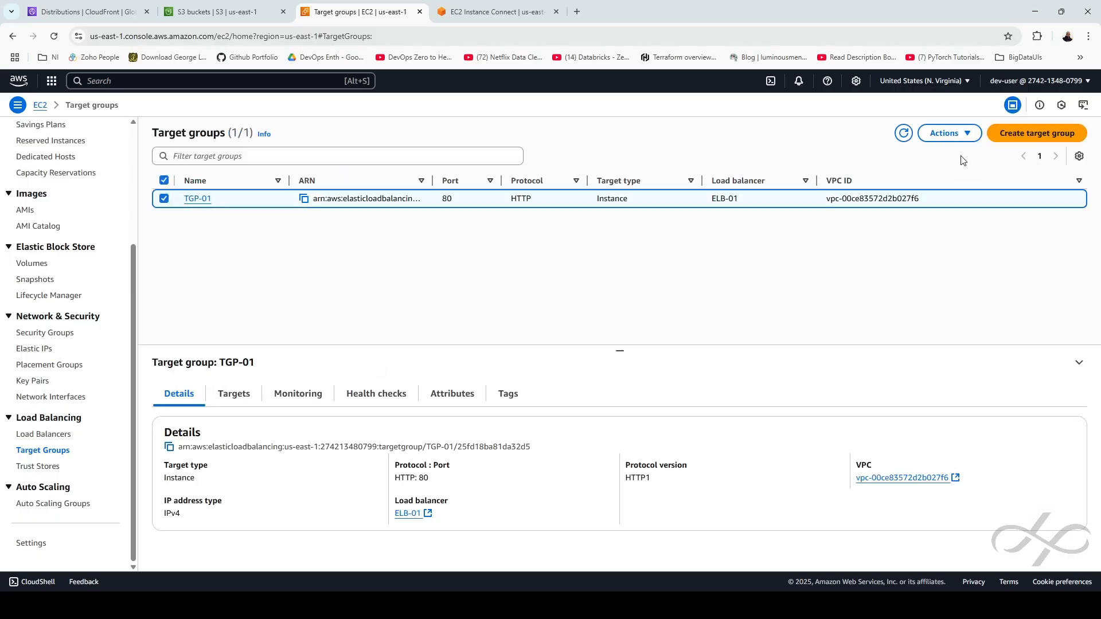
click(946, 133)
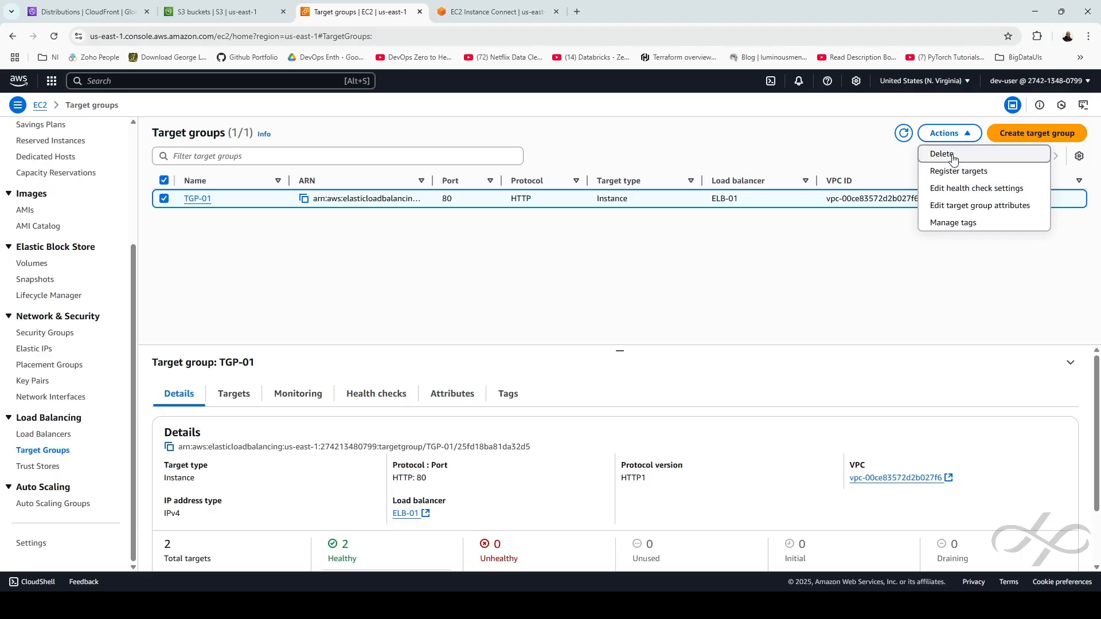
click(942, 154)
click(752, 409)
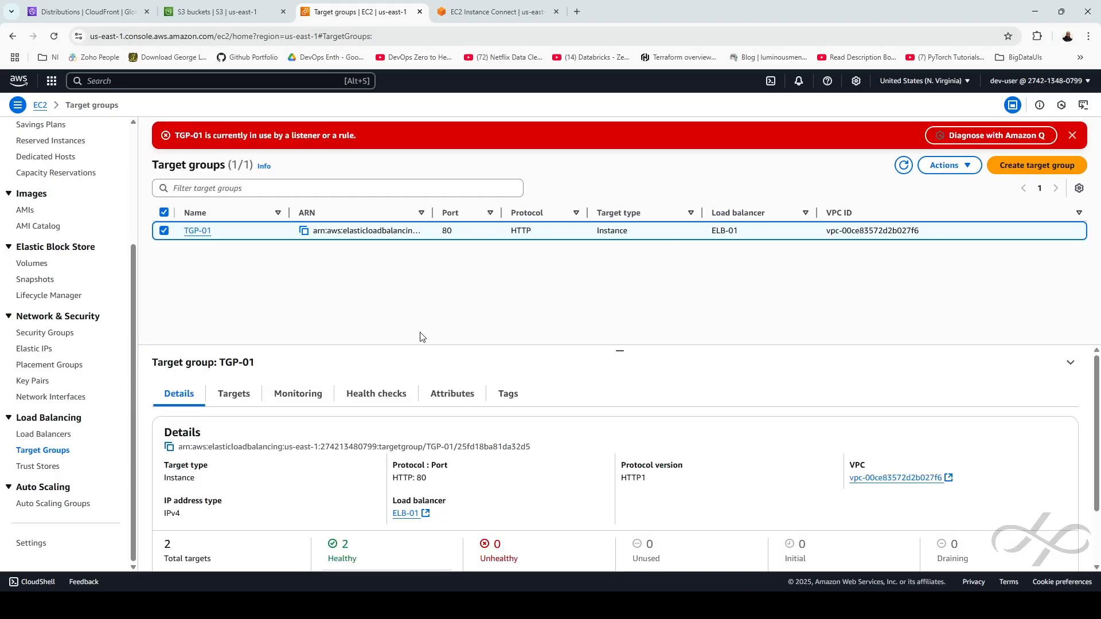
drag(173, 138, 360, 137)
click(418, 291)
Delete the ELB-01 load balancer, confirming with 'confirm'
click(44, 435)
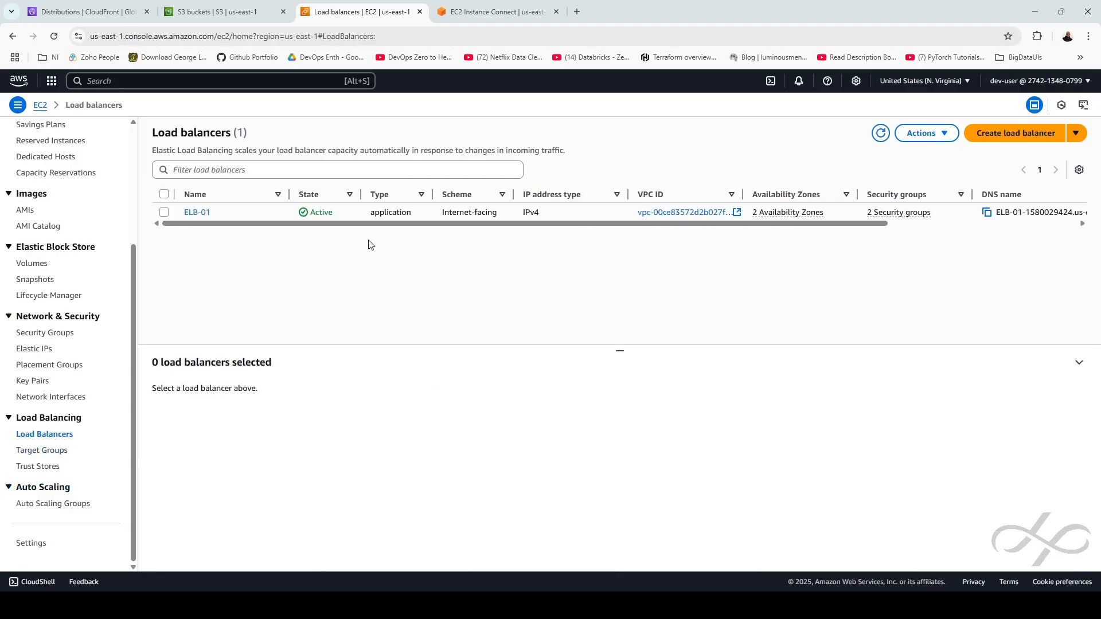
click(164, 212)
click(921, 134)
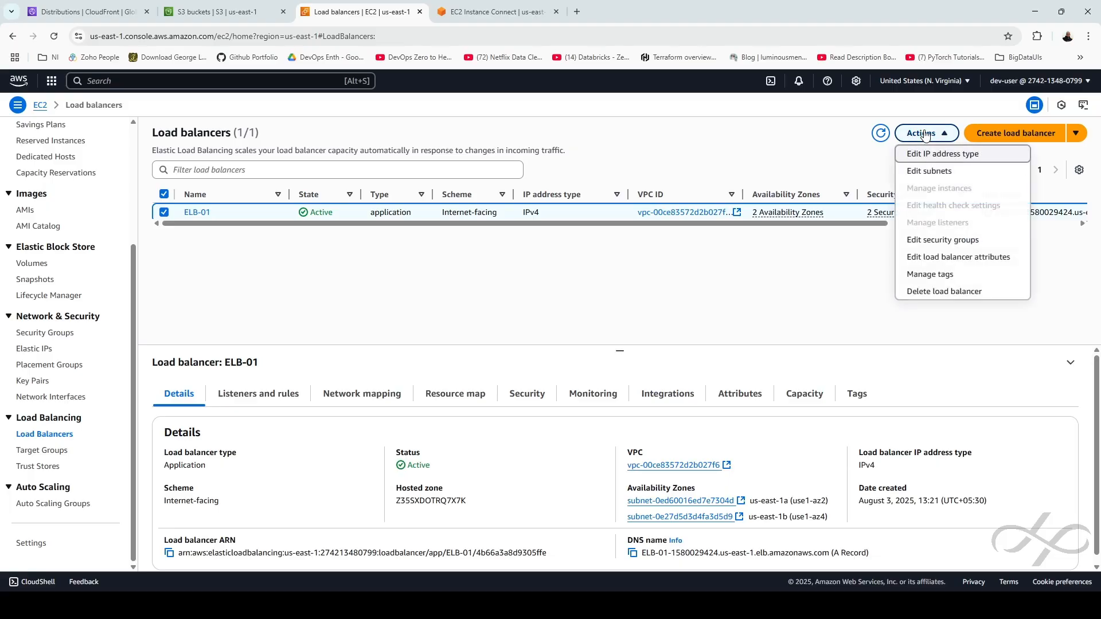
click(931, 291)
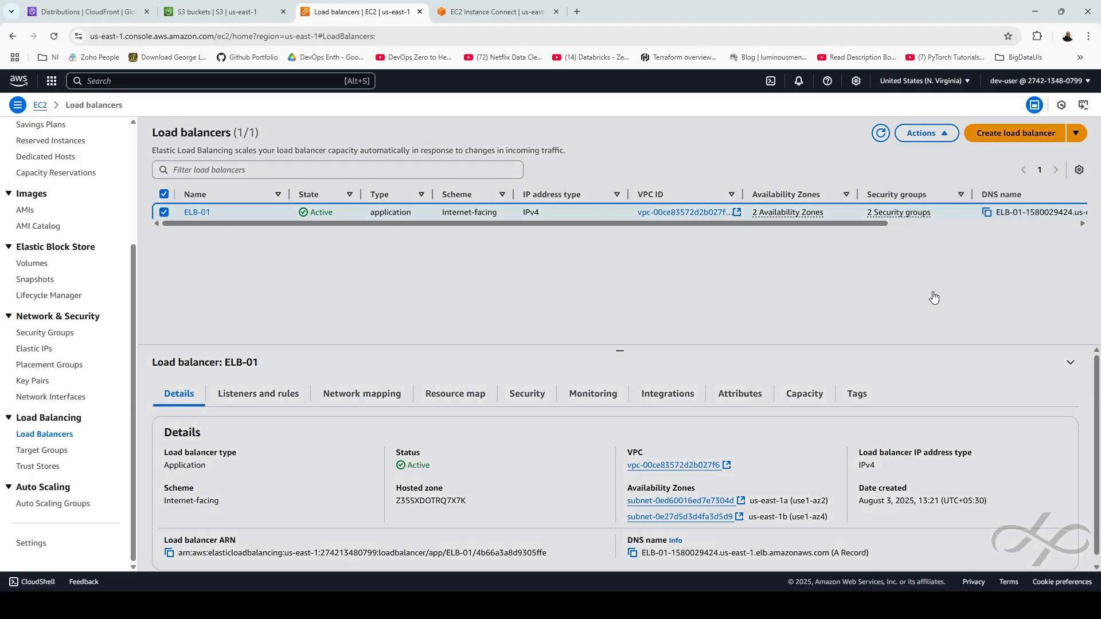
text(co)
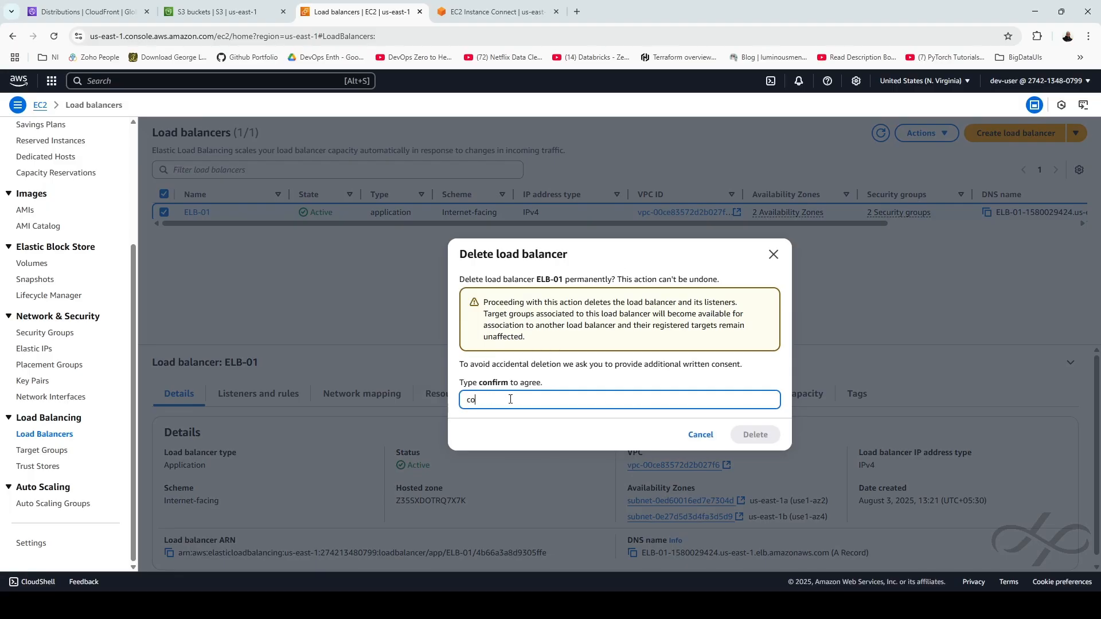
text(nfirm)
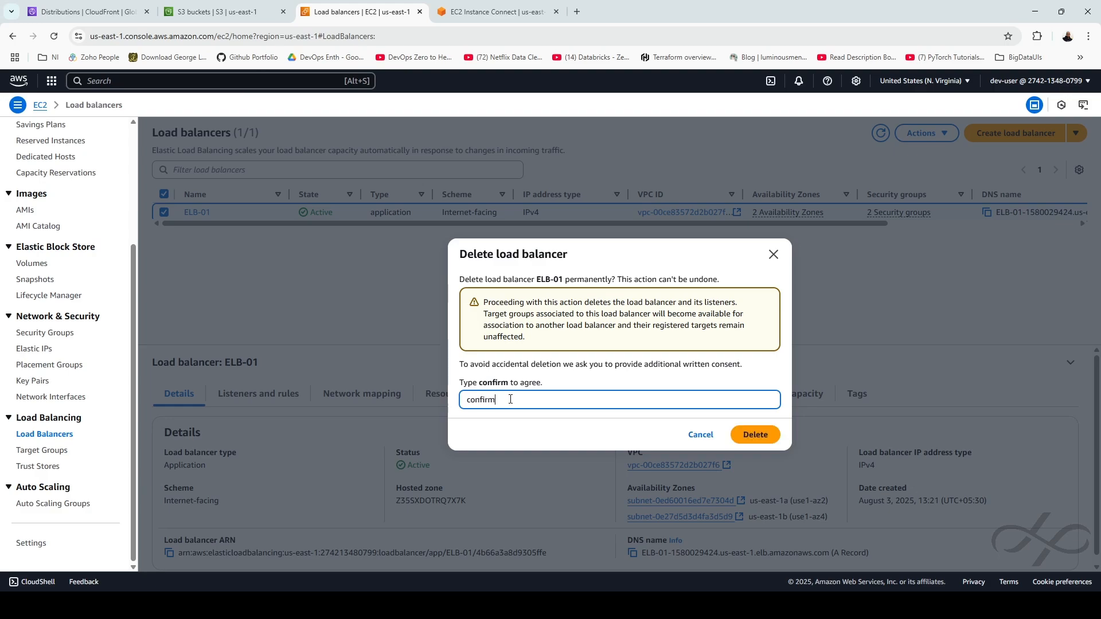
click(745, 439)
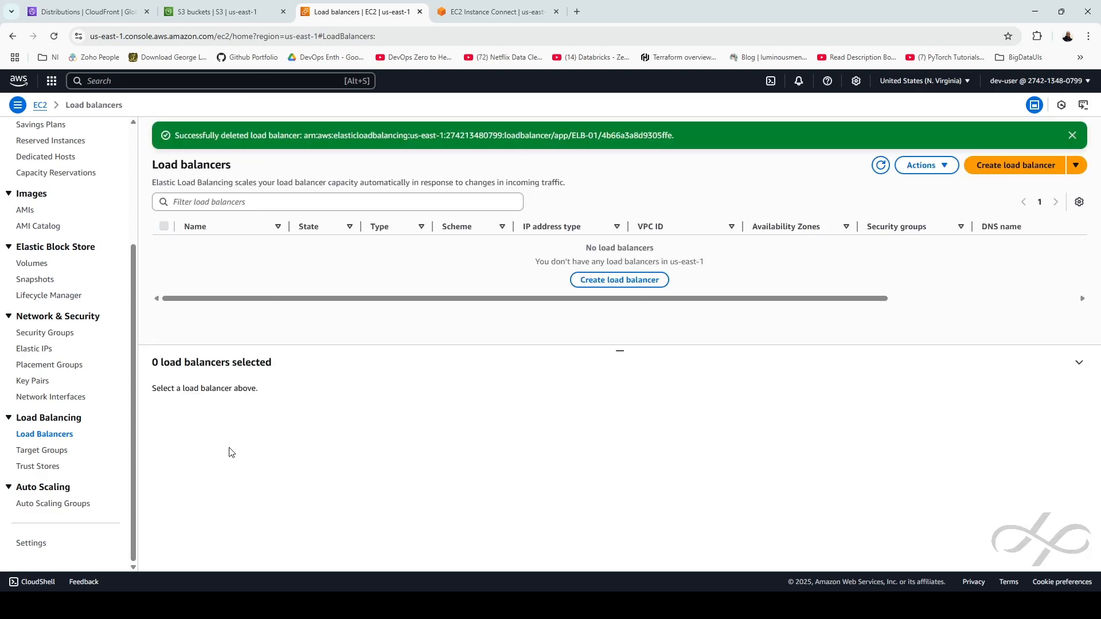
scroll(63, 344, up, 3)
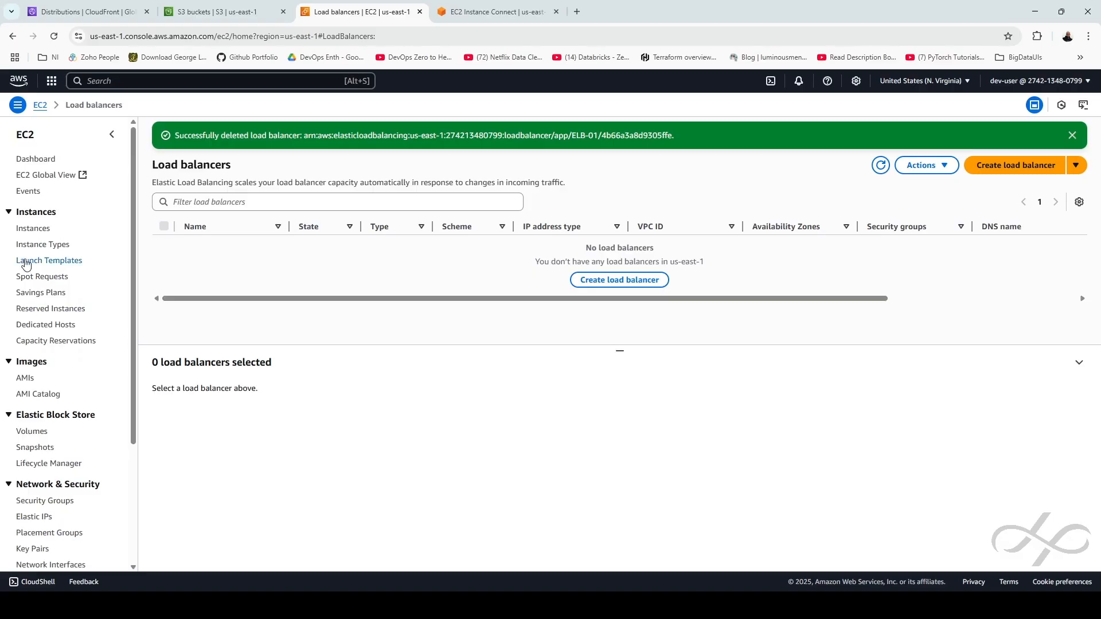
Terminate the vm-01 EC2 instance
click(38, 232)
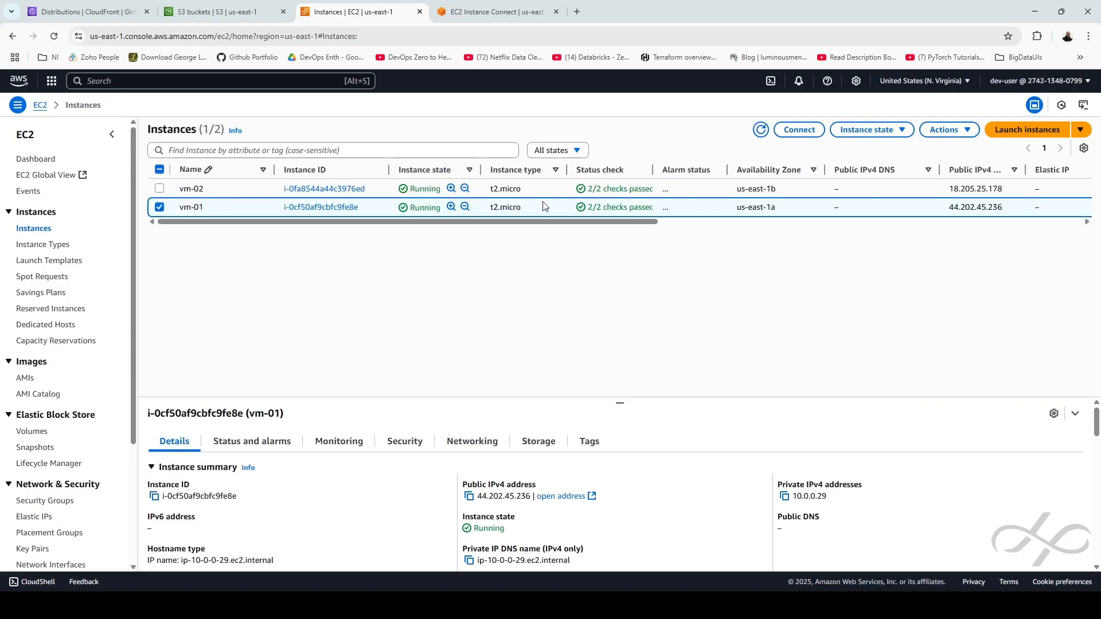
click(875, 131)
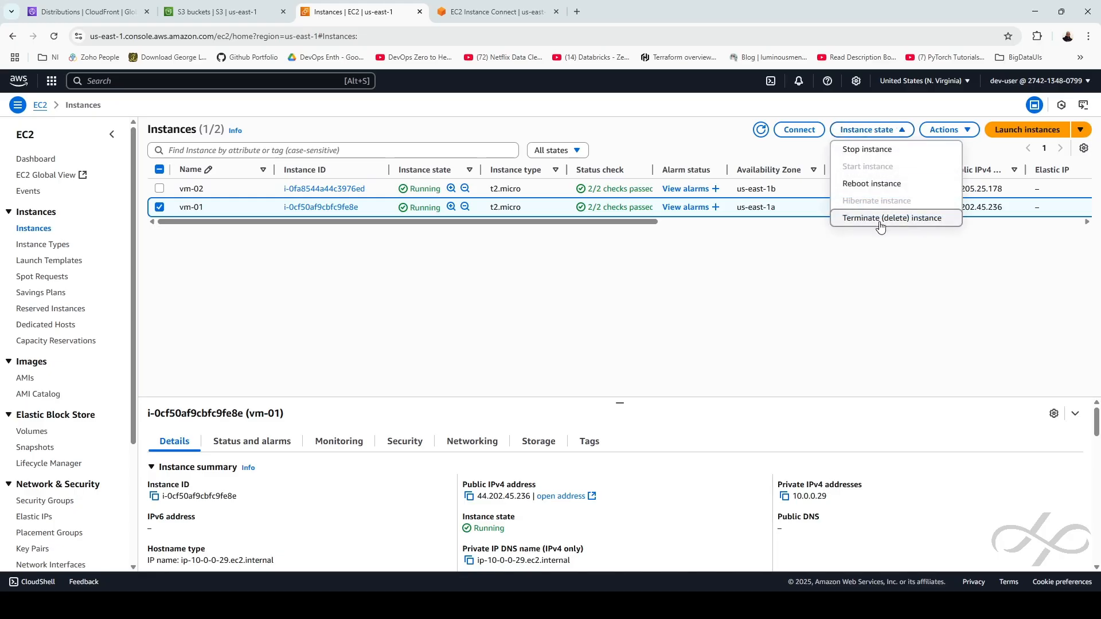
click(886, 221)
click(798, 446)
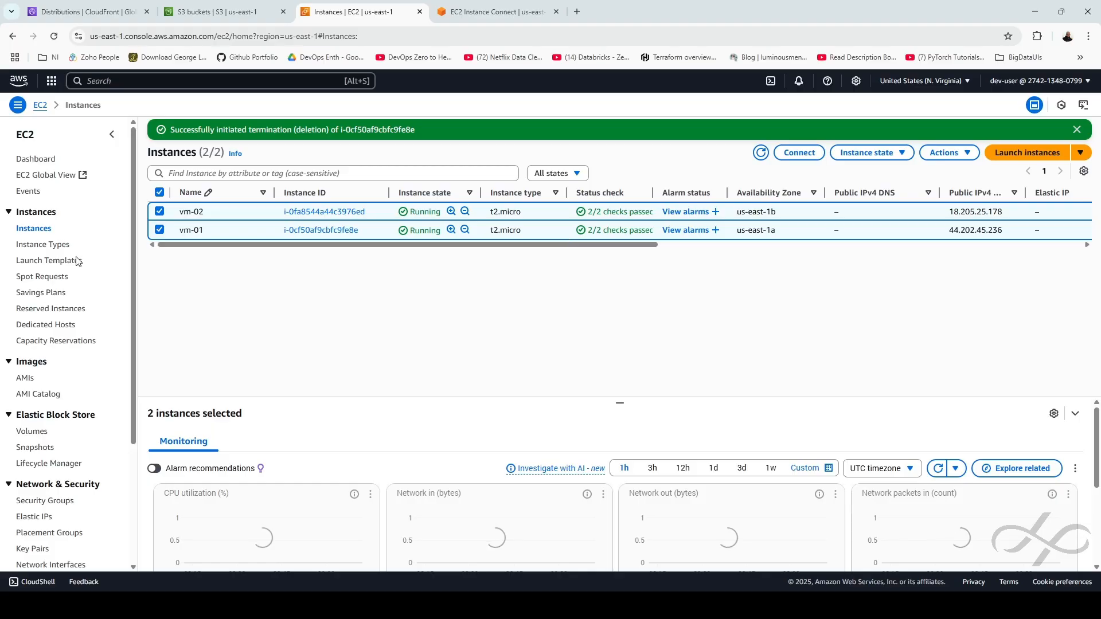
Terminate the vm-02 instance as well
click(871, 153)
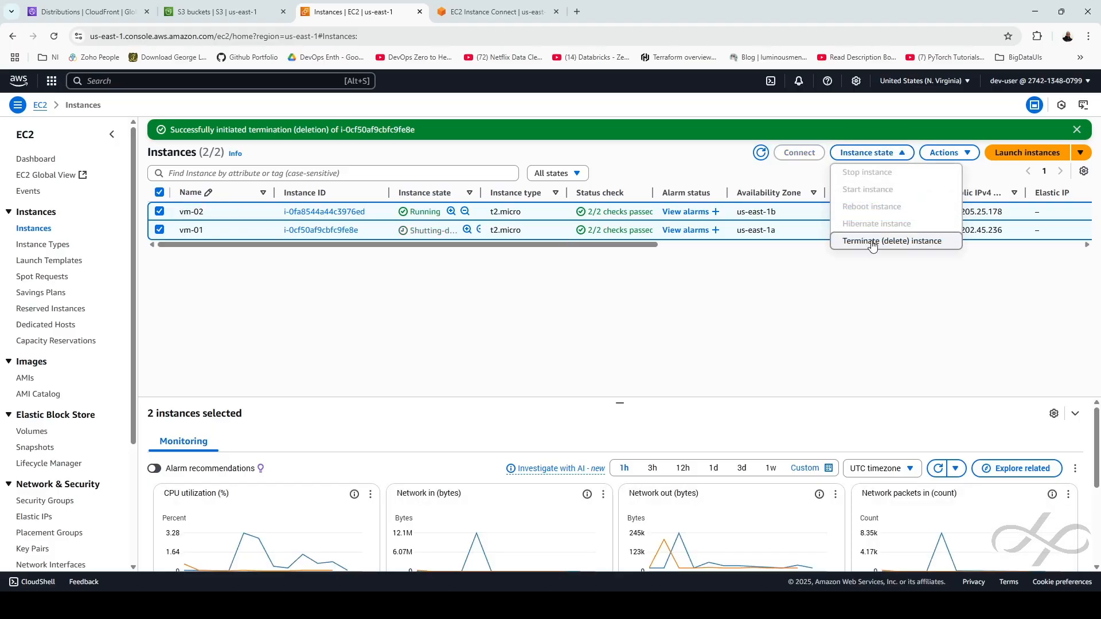
click(886, 241)
click(790, 454)
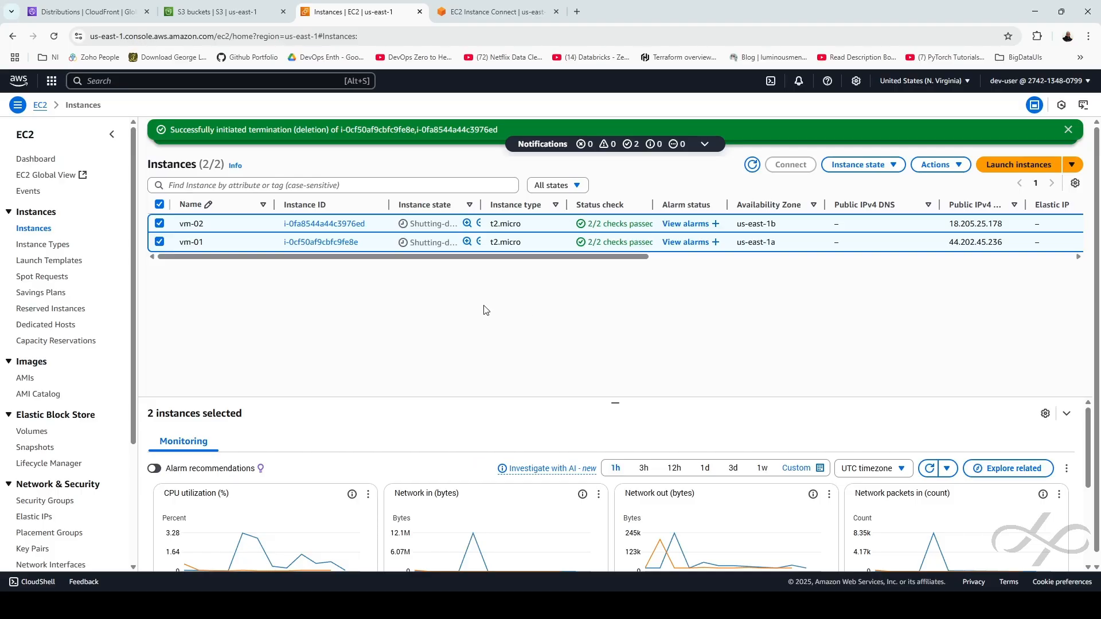
click(102, 82)
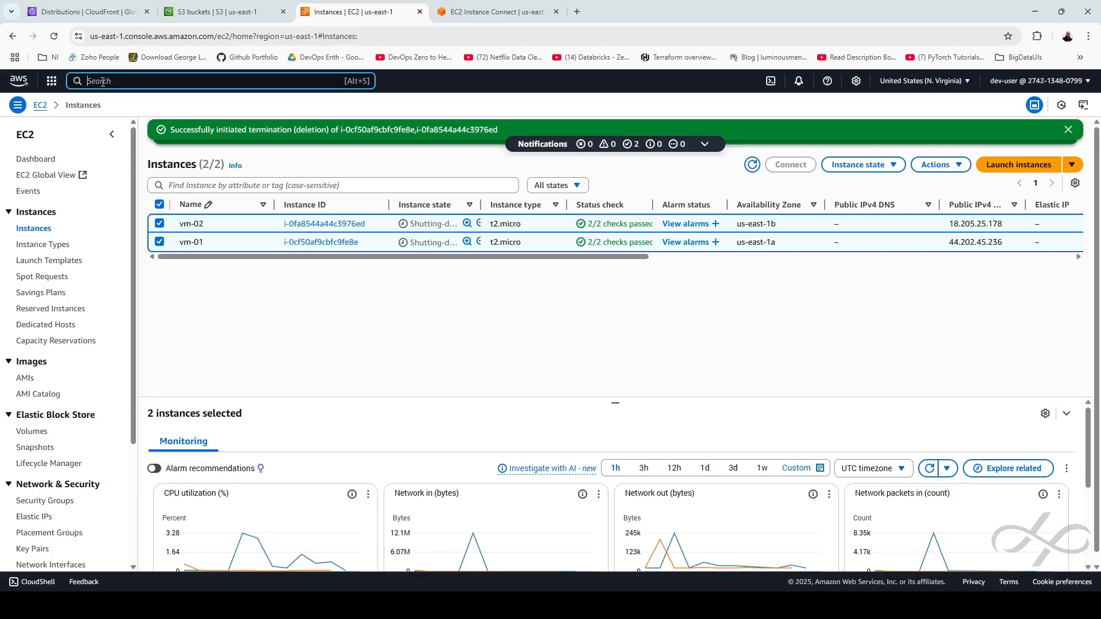
Open CloudFront and disable distribution E2XUF57DZCGKSN, which then shows Deploying
text(dl)
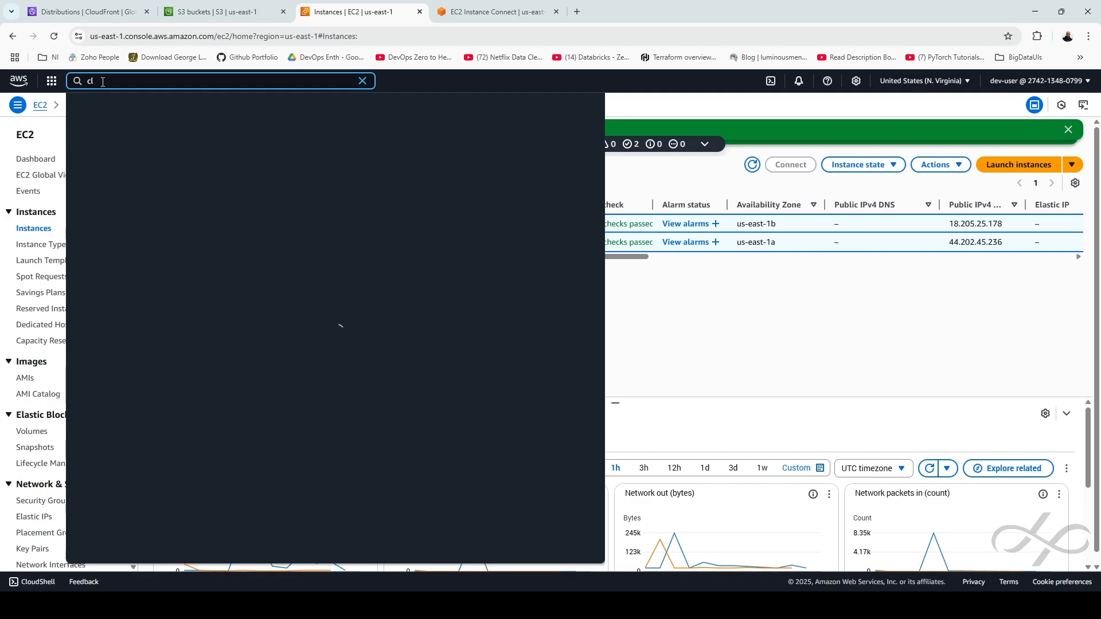
text(oudfron)
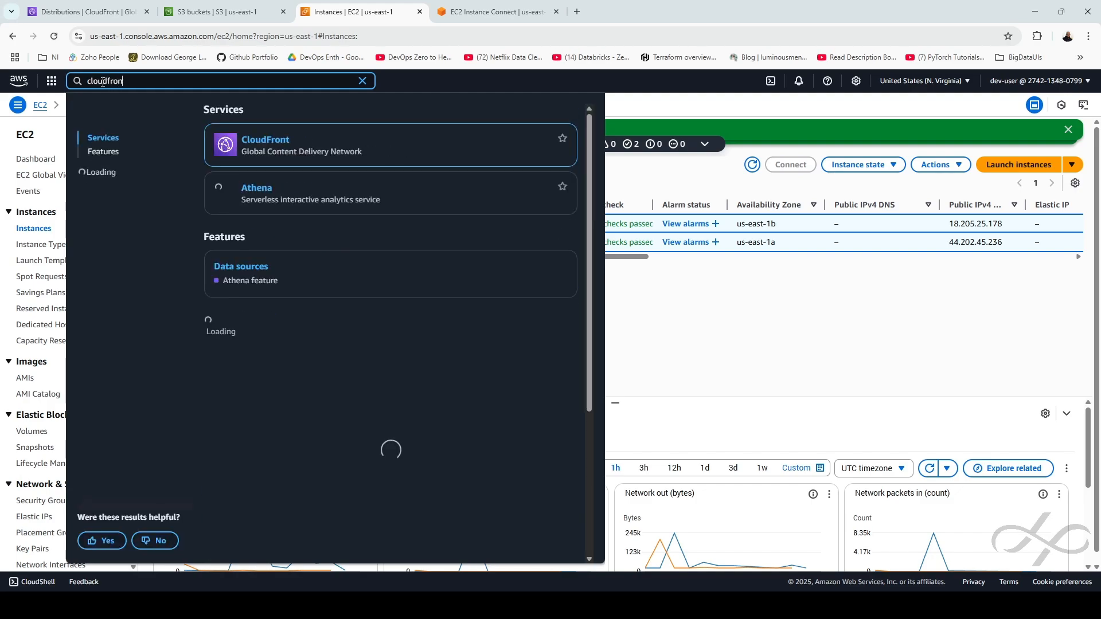
text(t)
click(310, 141)
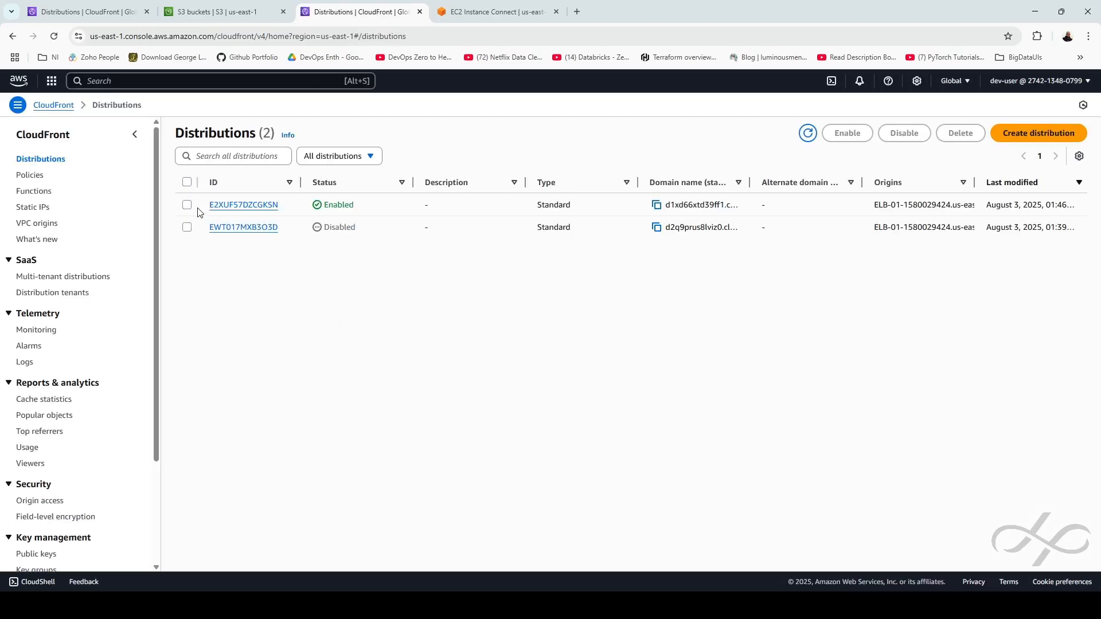
click(188, 206)
click(905, 134)
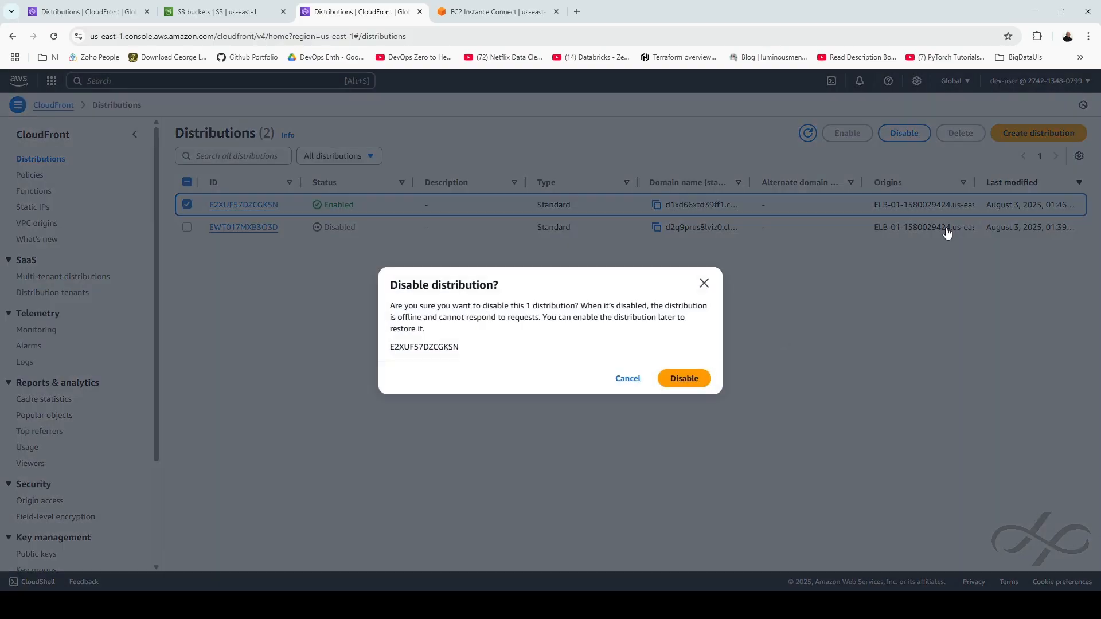
click(682, 379)
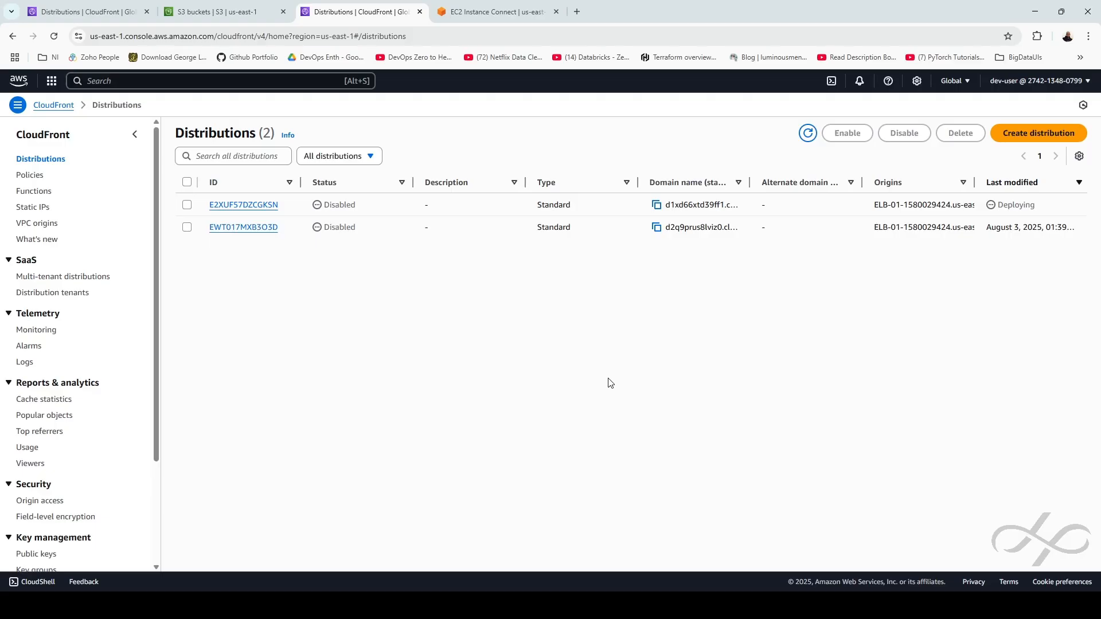
double_click(345, 206)
drag(1036, 206, 1000, 206)
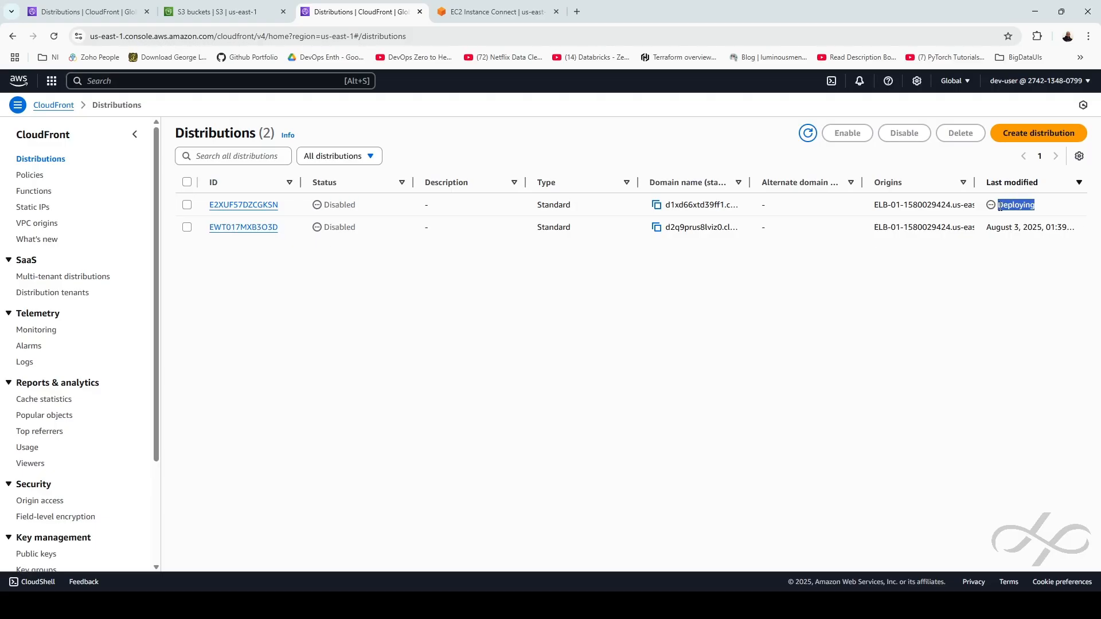
click(1003, 298)
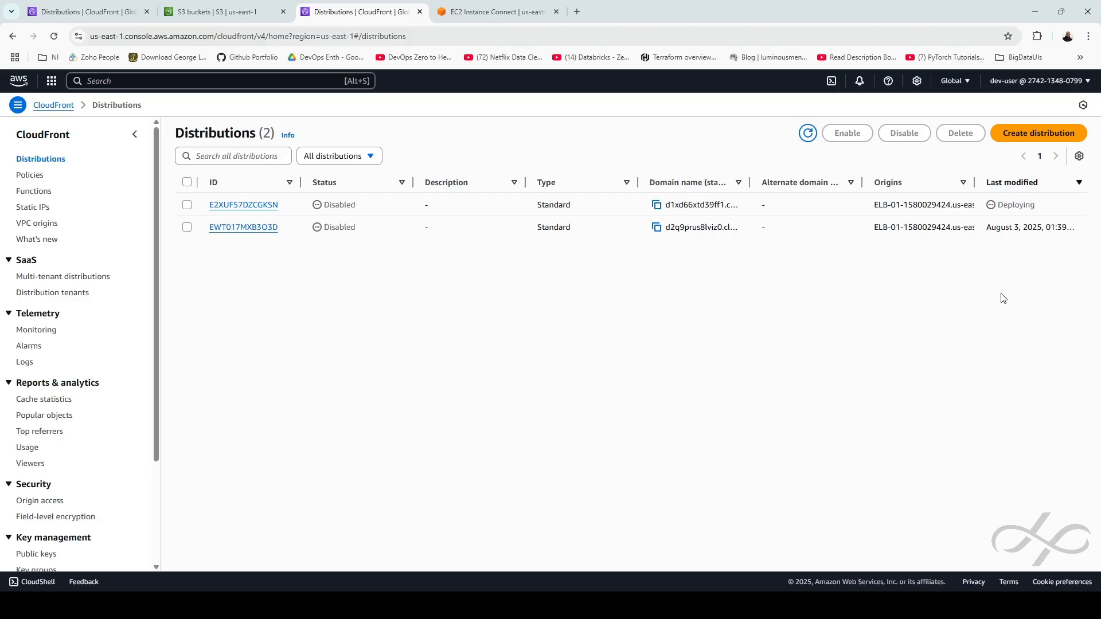
Delete the already-disabled distribution EWT017MXB3O3D
click(188, 227)
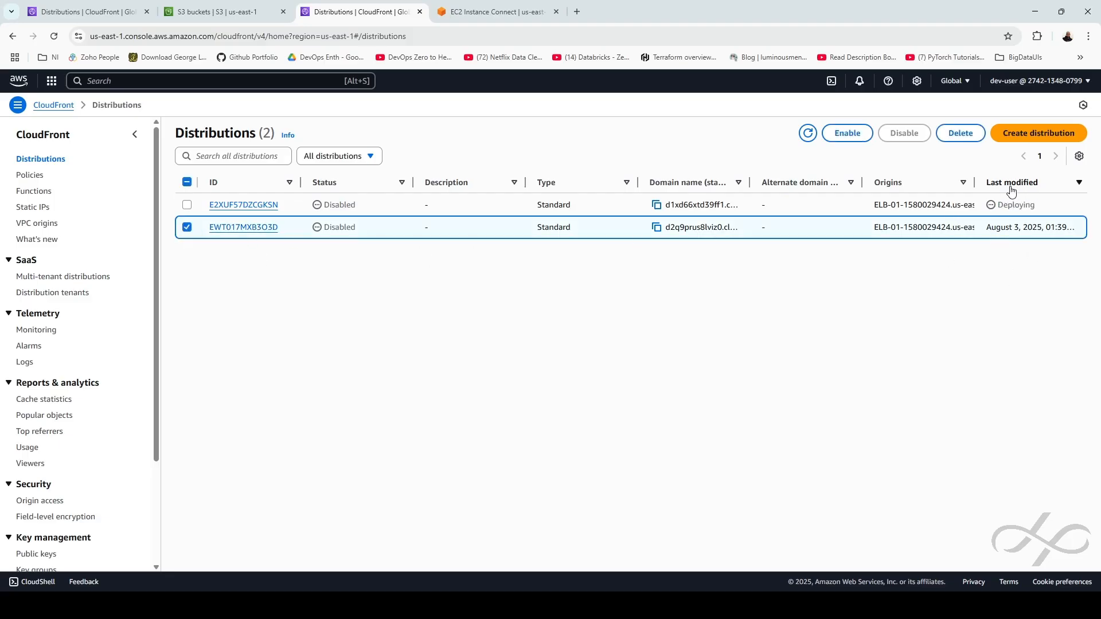
drag(988, 231, 1065, 266)
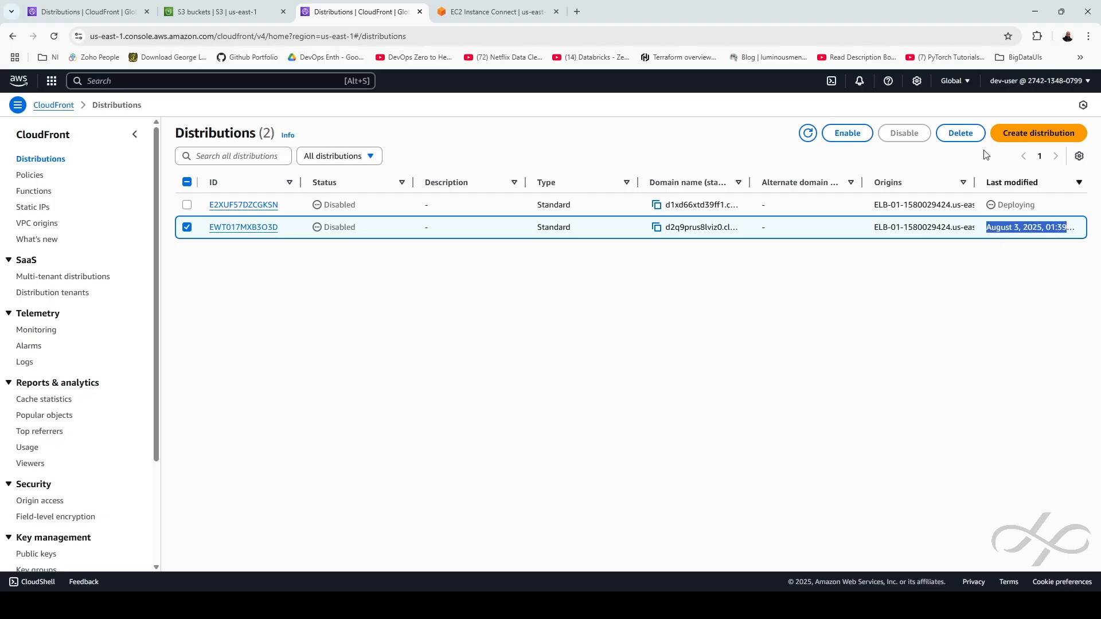
click(960, 133)
click(671, 368)
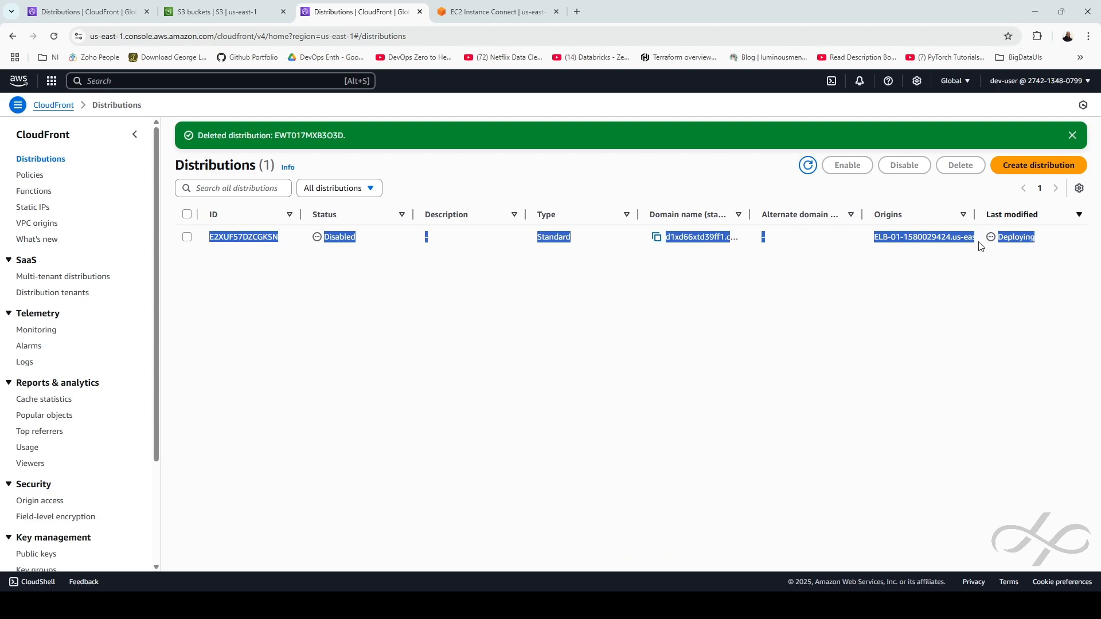
click(957, 258)
drag(1051, 241, 993, 245)
click(964, 287)
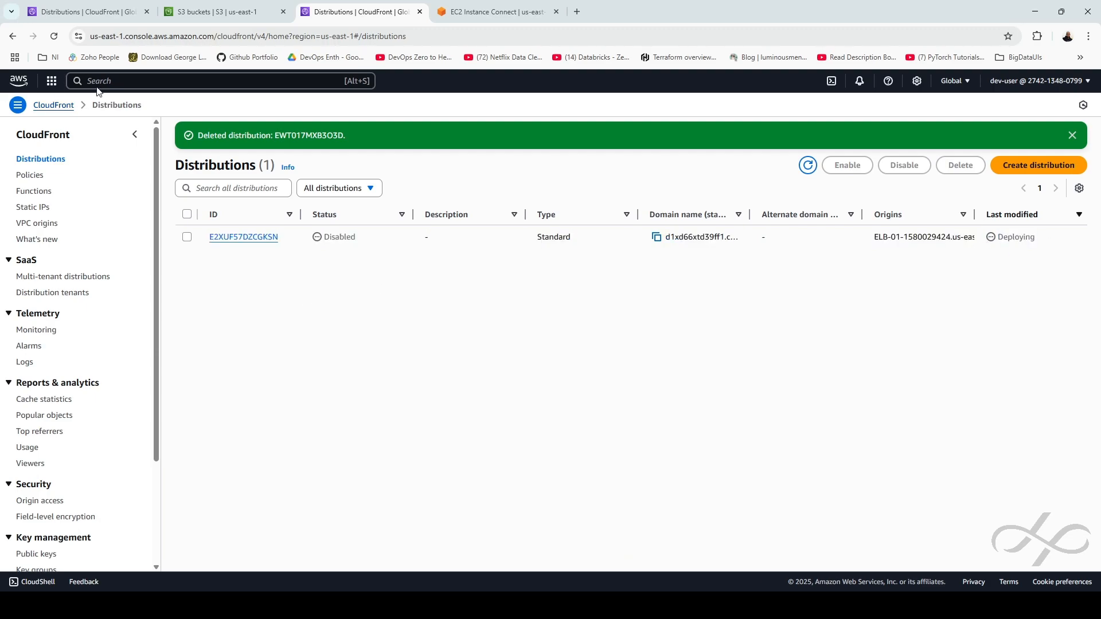
click(116, 82)
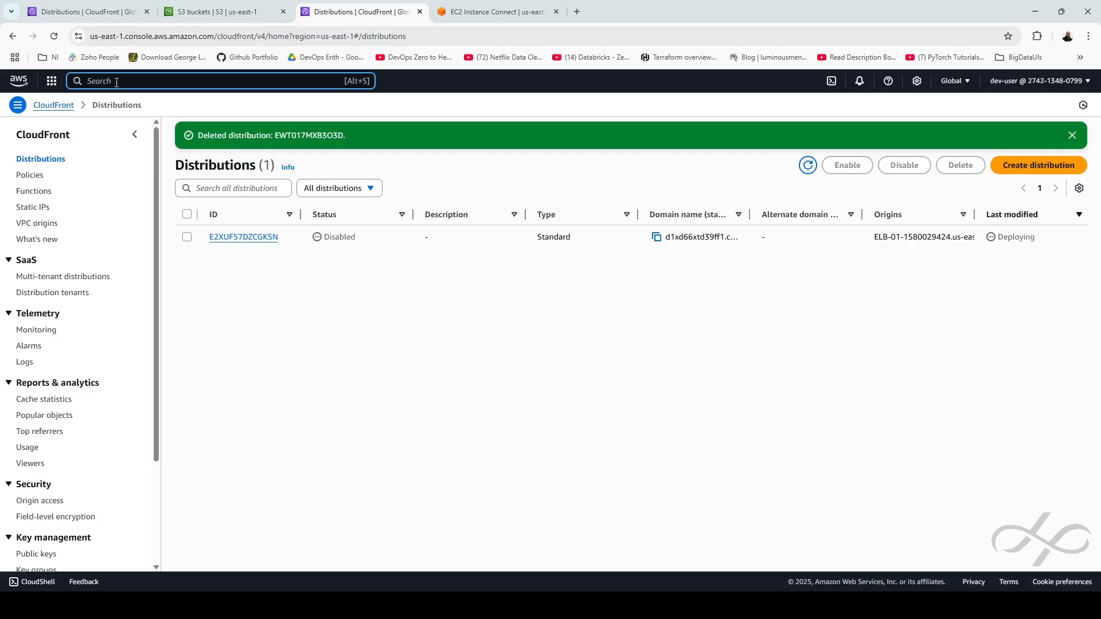
click(456, 12)
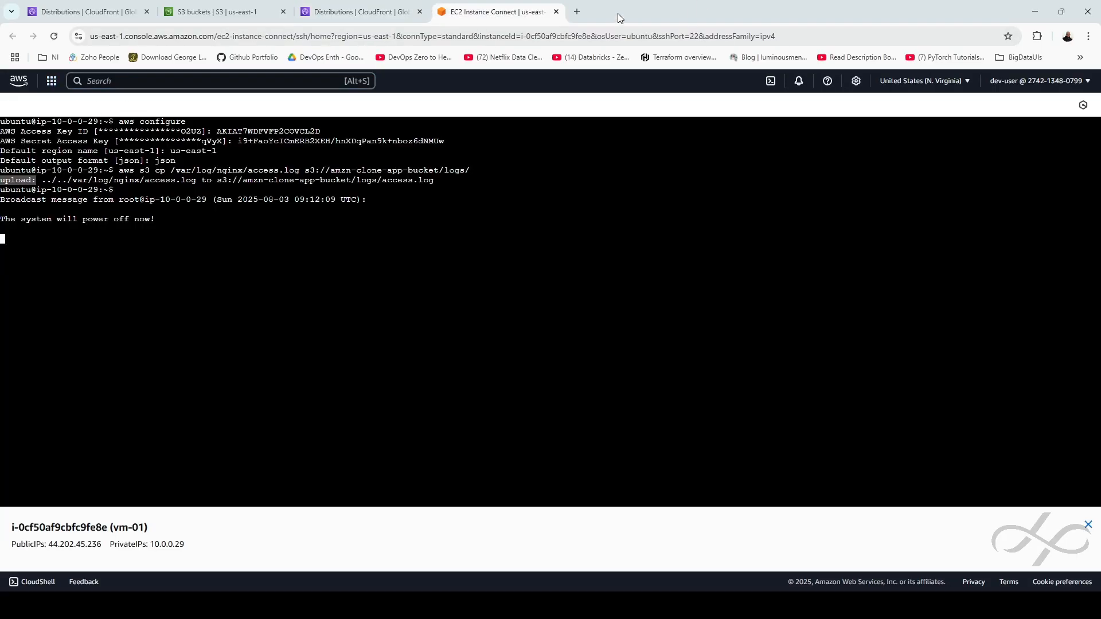
Close the Instance Connect terminal tab and open the EC2 Instances list via an 'ec2' search
click(556, 12)
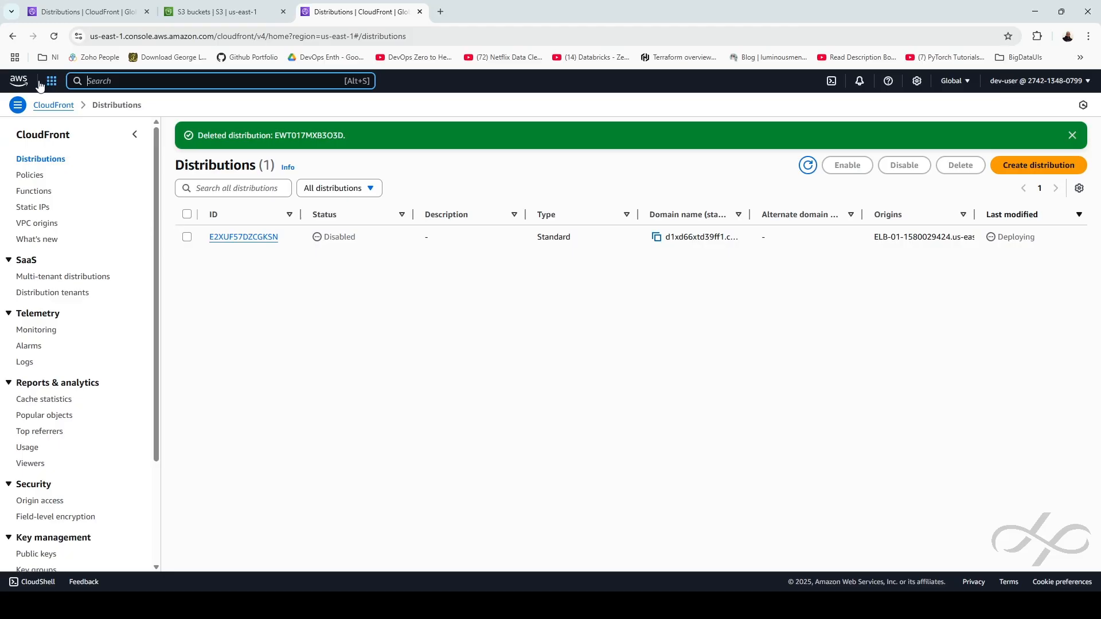
text(ec2)
click(252, 141)
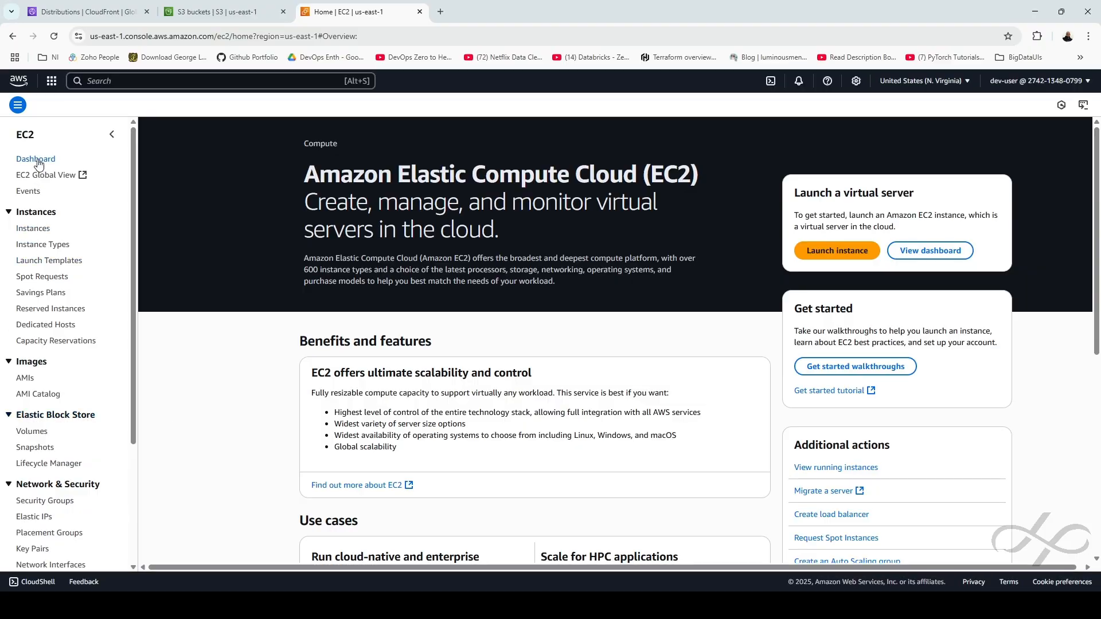
click(38, 229)
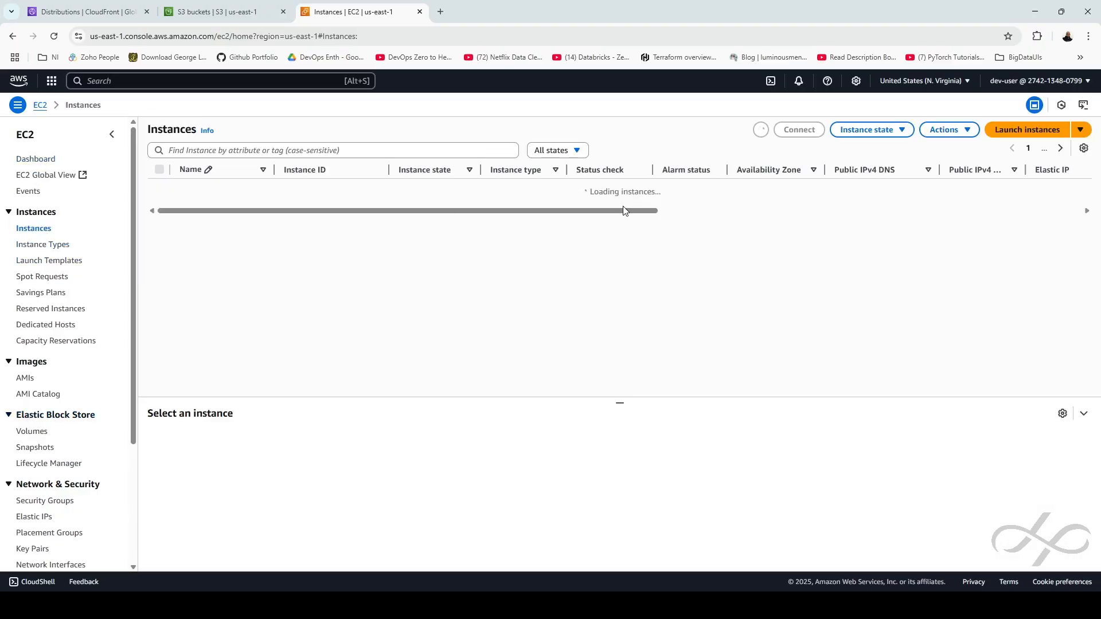
Delete the now-unused TGP-01 target group, then switch back to the CloudFront tab
scroll(57, 493, down, 3)
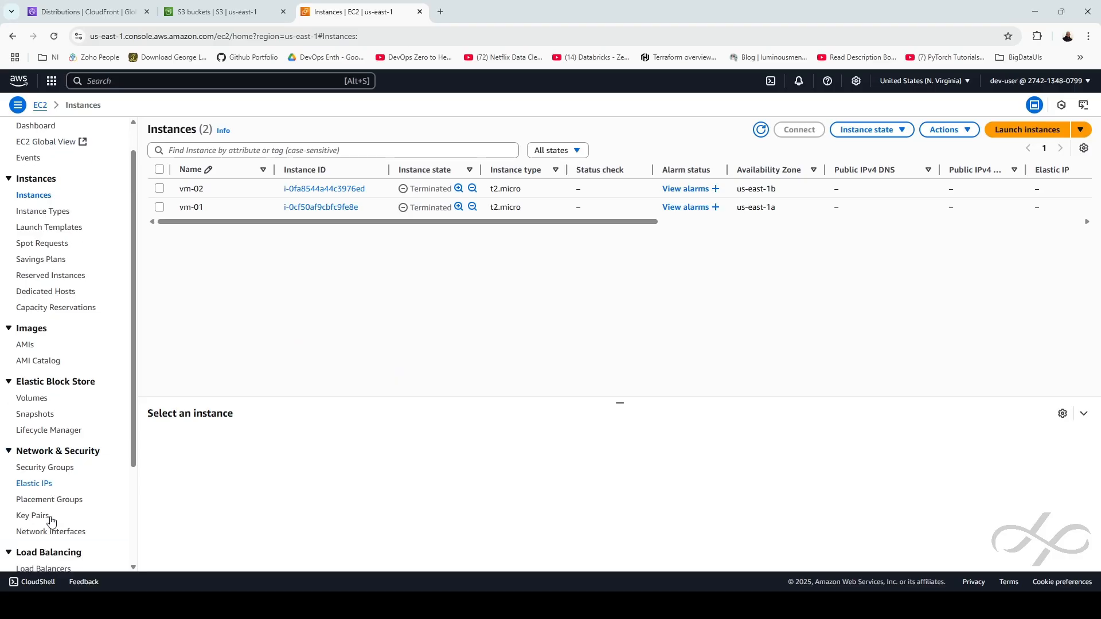
click(40, 451)
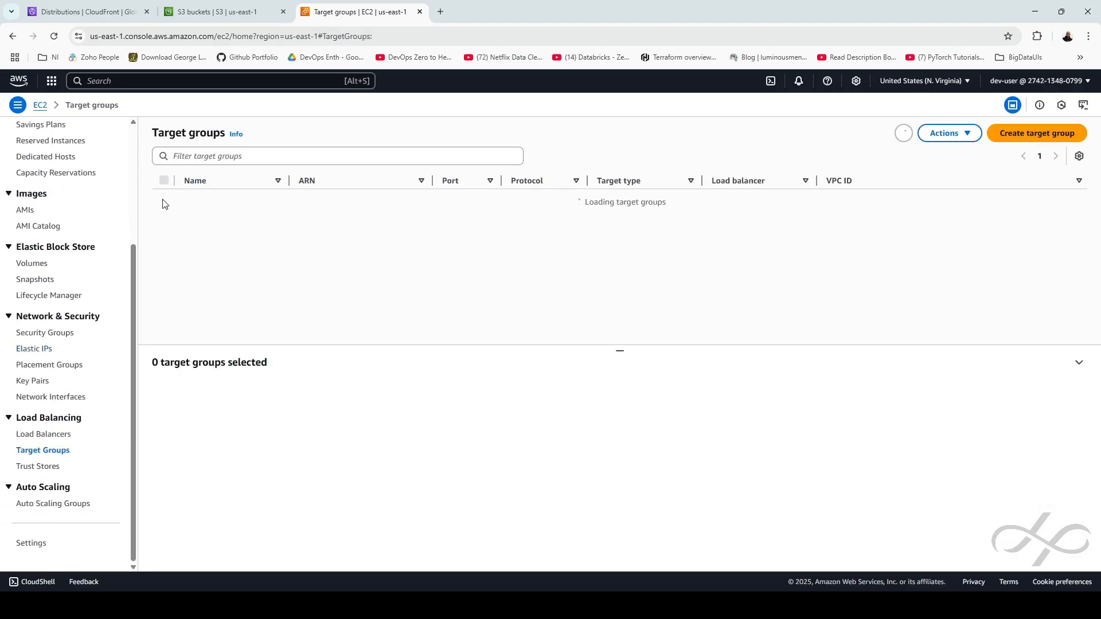
click(164, 199)
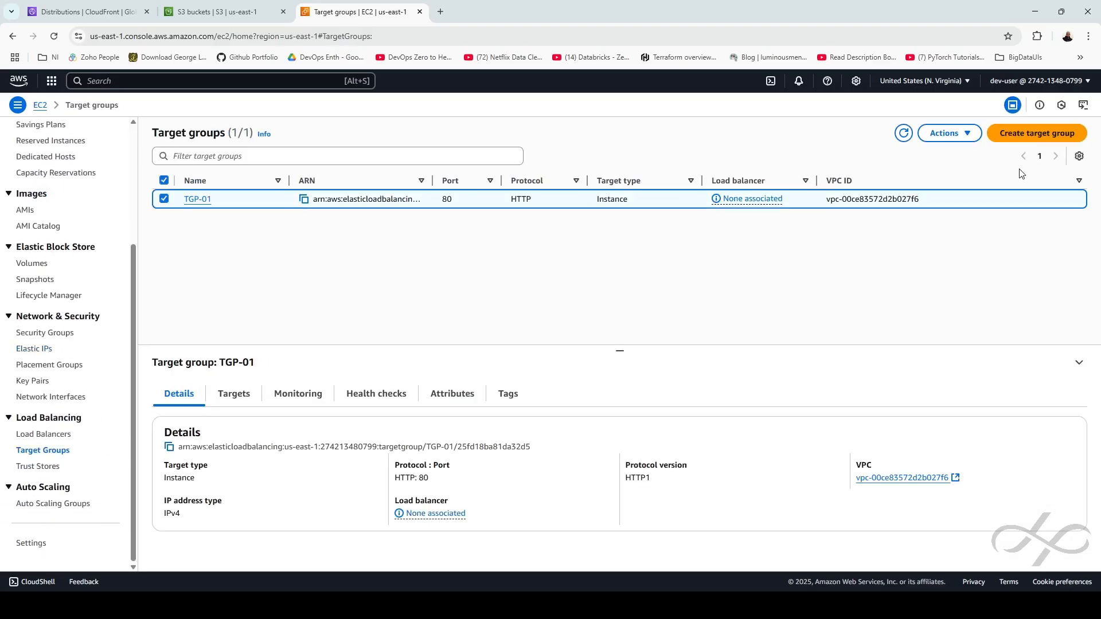
click(950, 133)
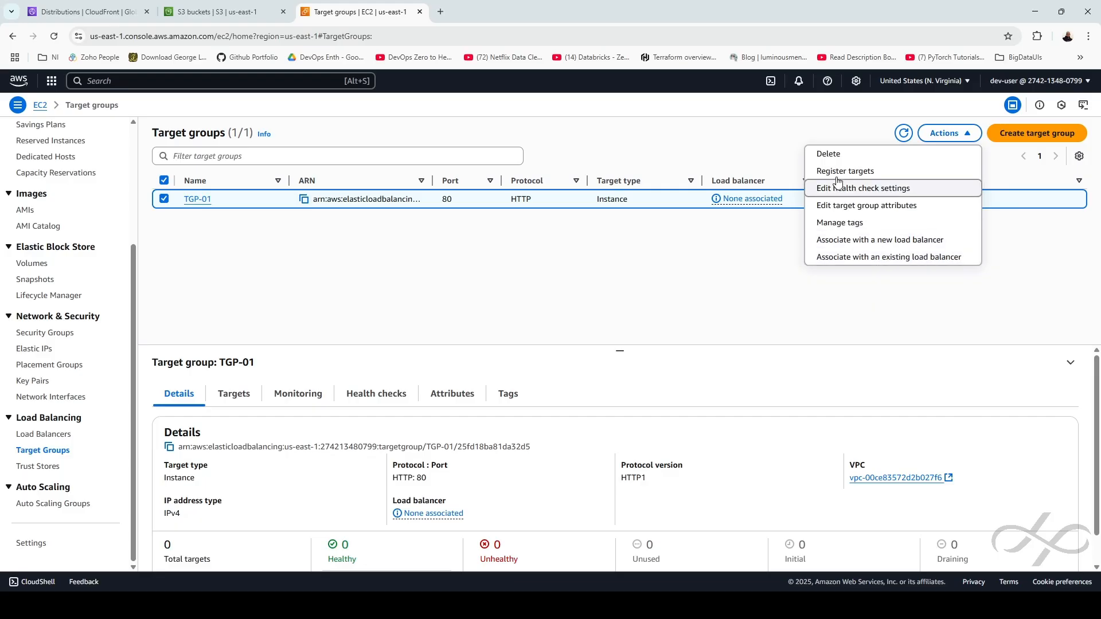
click(829, 153)
click(750, 411)
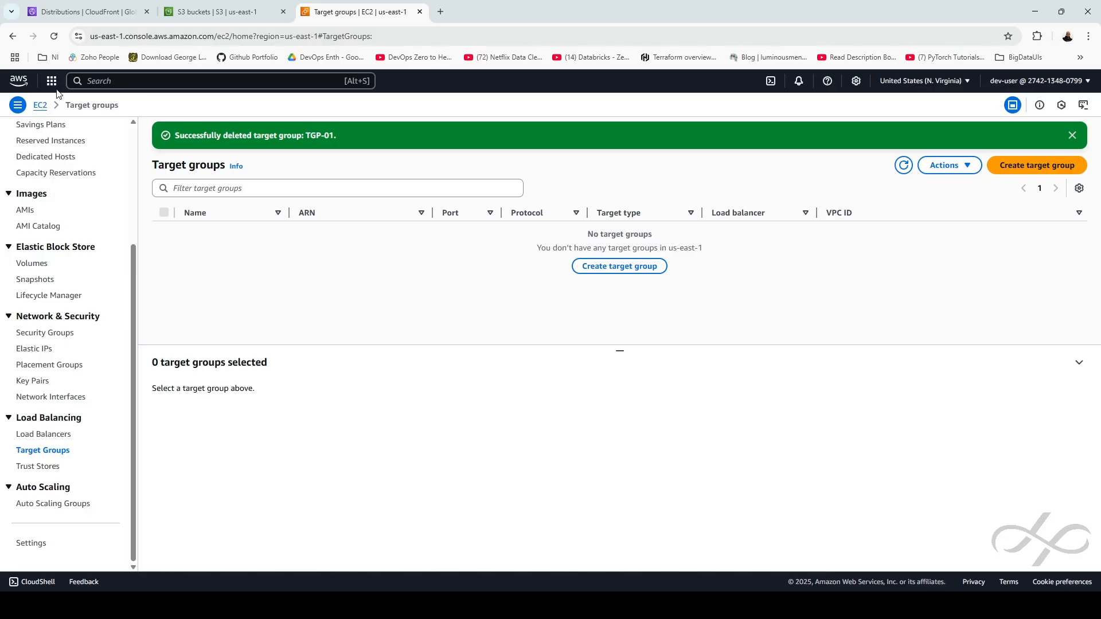
click(86, 12)
click(99, 80)
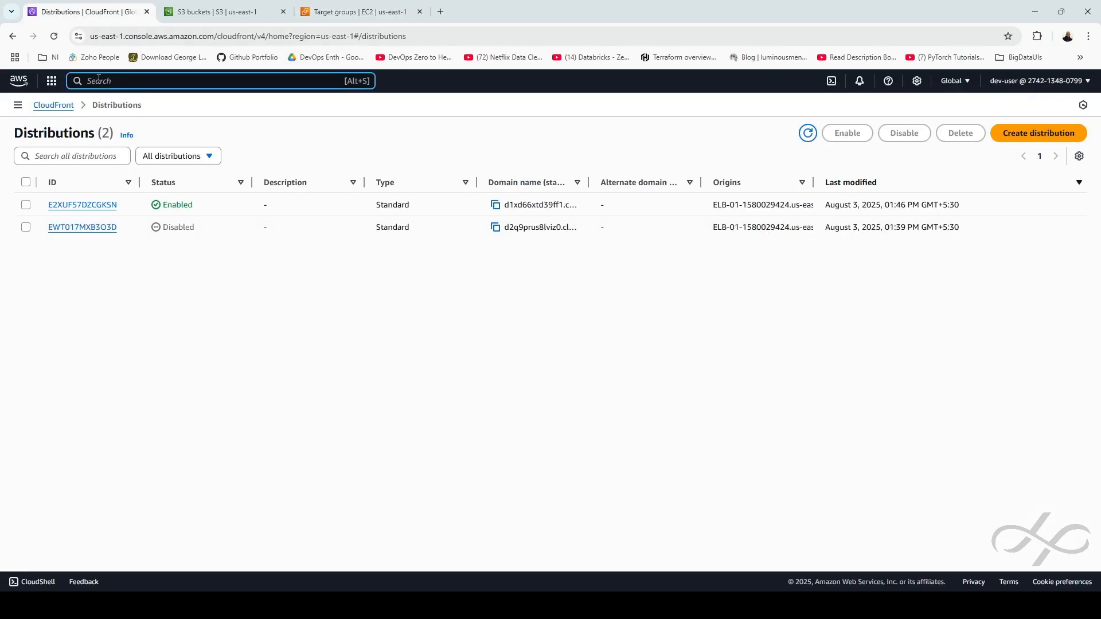
Open the VPC console via 'vpc' search and delete NAT gateway nat-01, confirming with 'delete'
text(vpc)
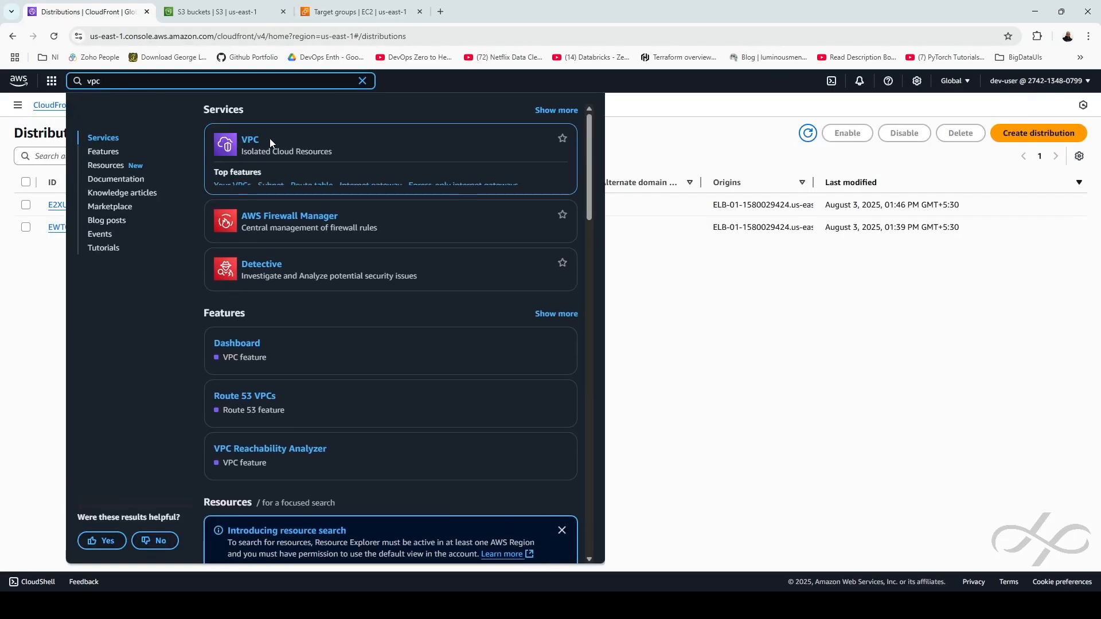
click(250, 143)
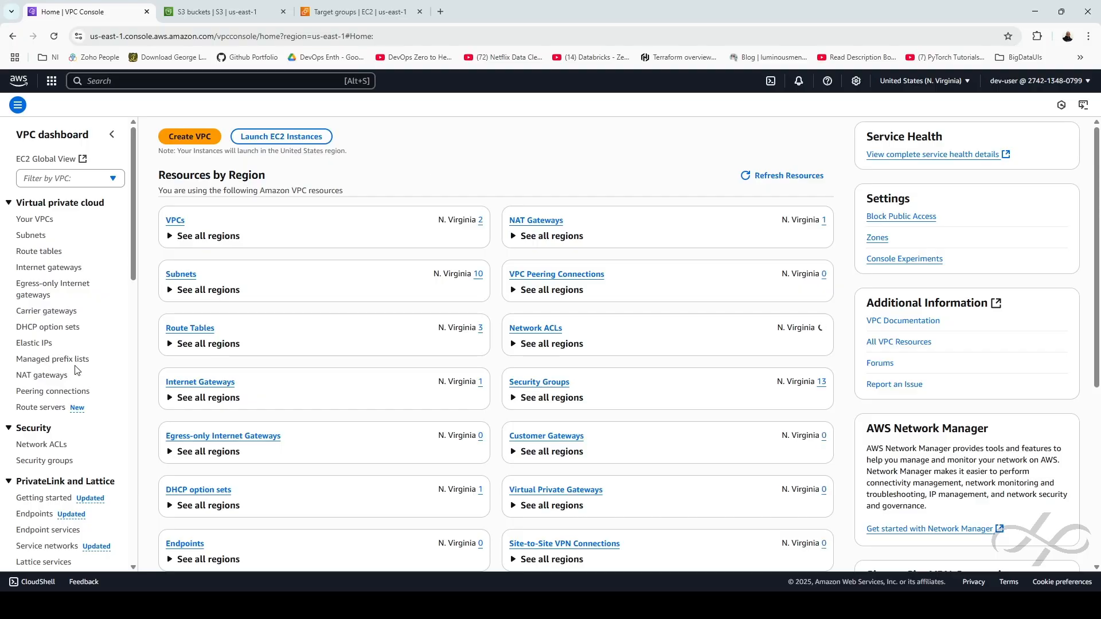
click(46, 375)
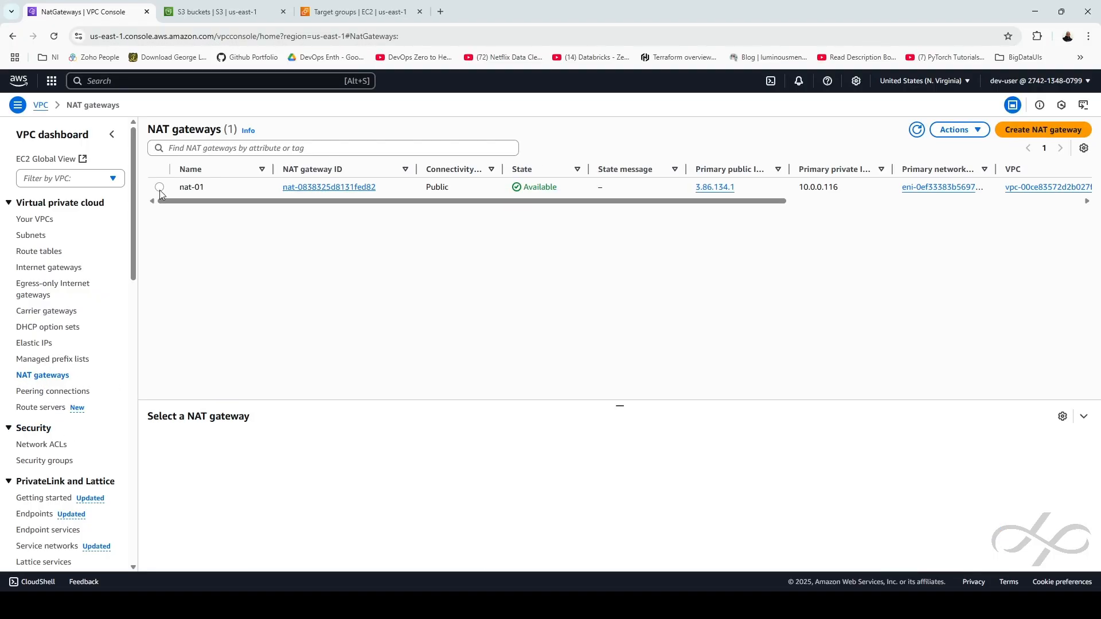
click(180, 189)
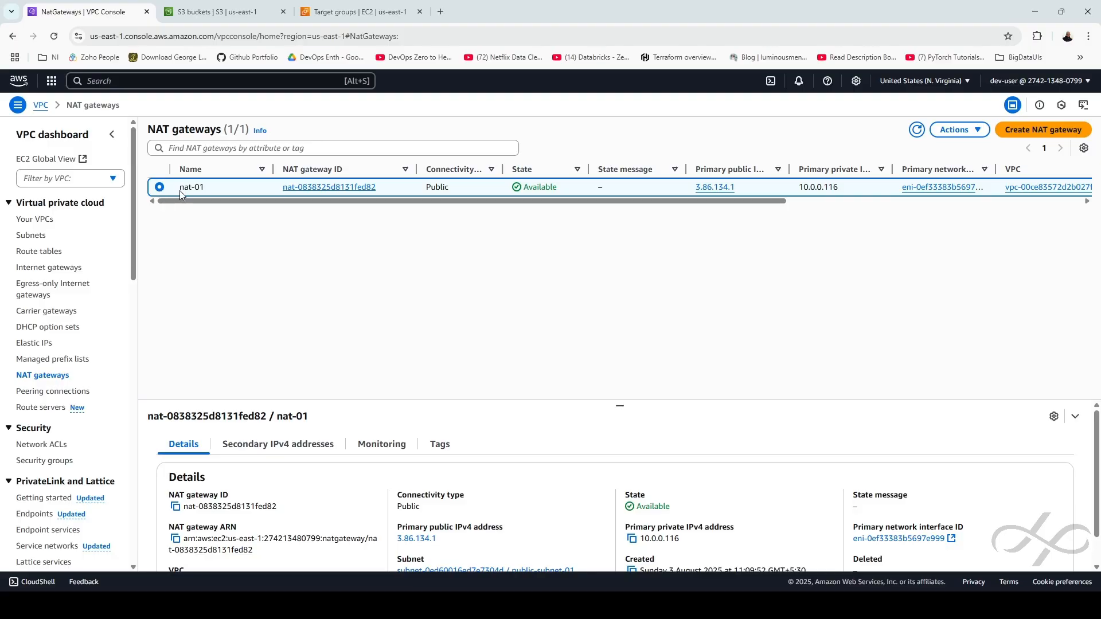
click(956, 130)
click(838, 202)
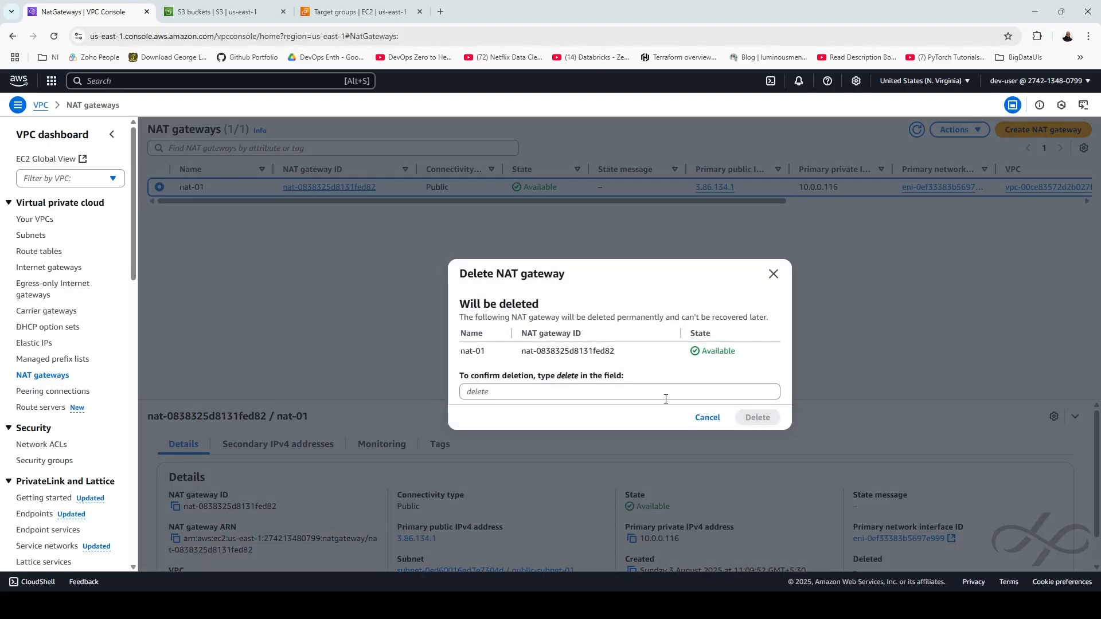
click(501, 393)
text(delete)
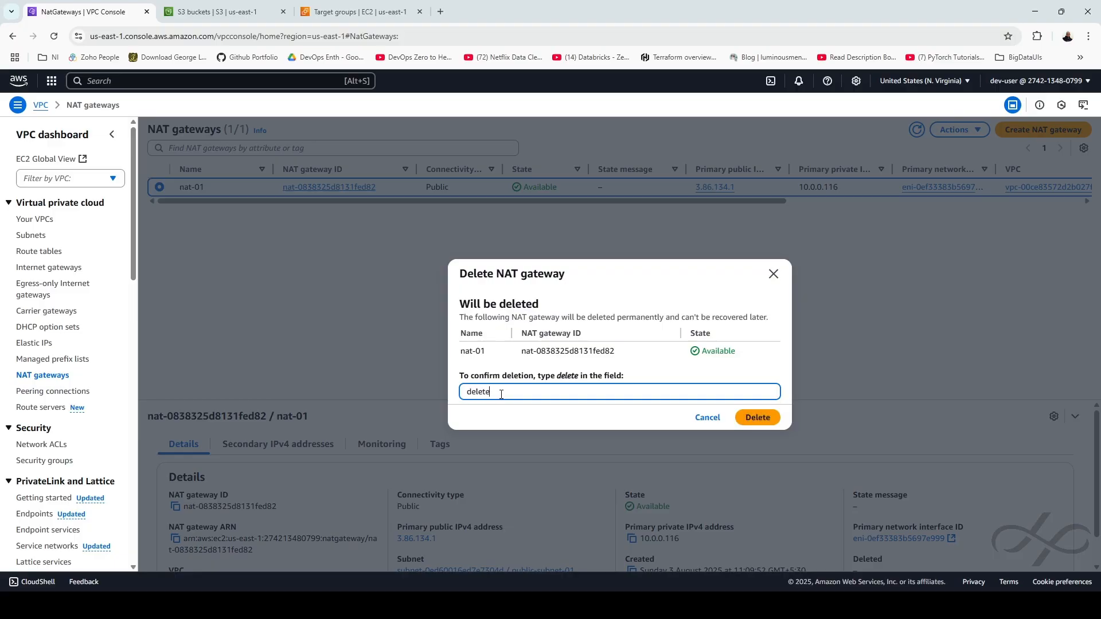
click(758, 417)
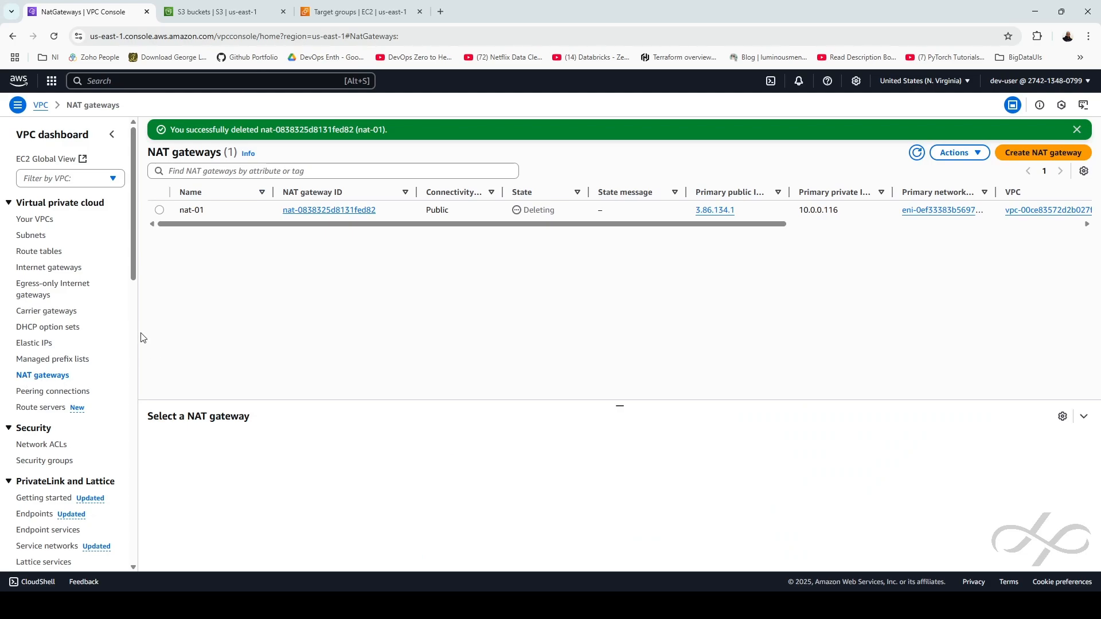
Select public-subnet-01 and public-subnet-02 and start deleting them, entering 'delete'
click(31, 236)
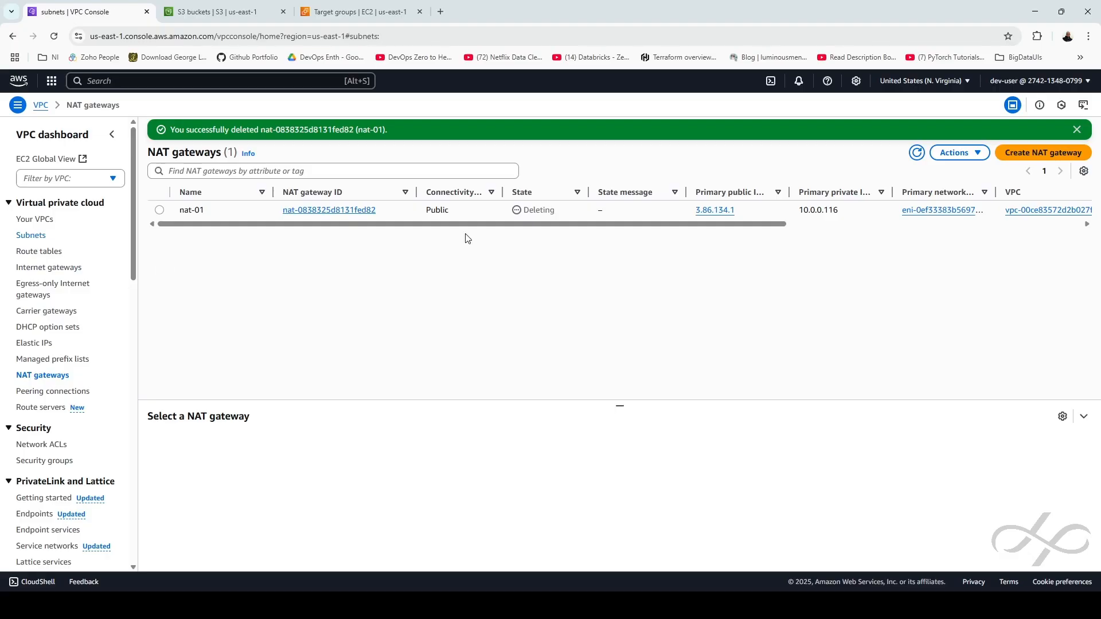
click(159, 207)
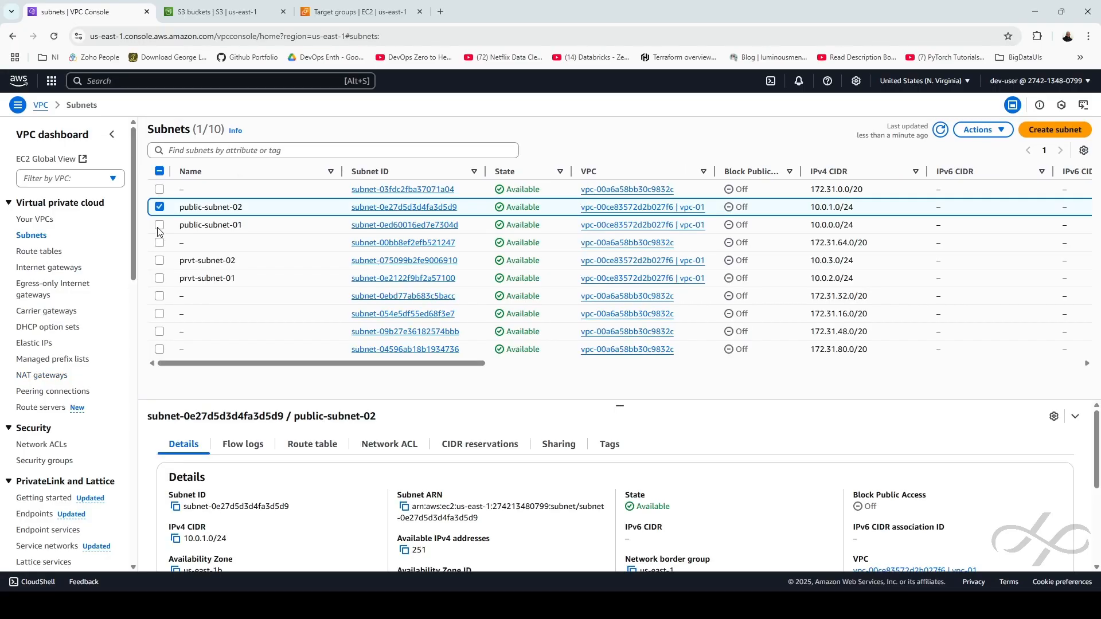
click(160, 224)
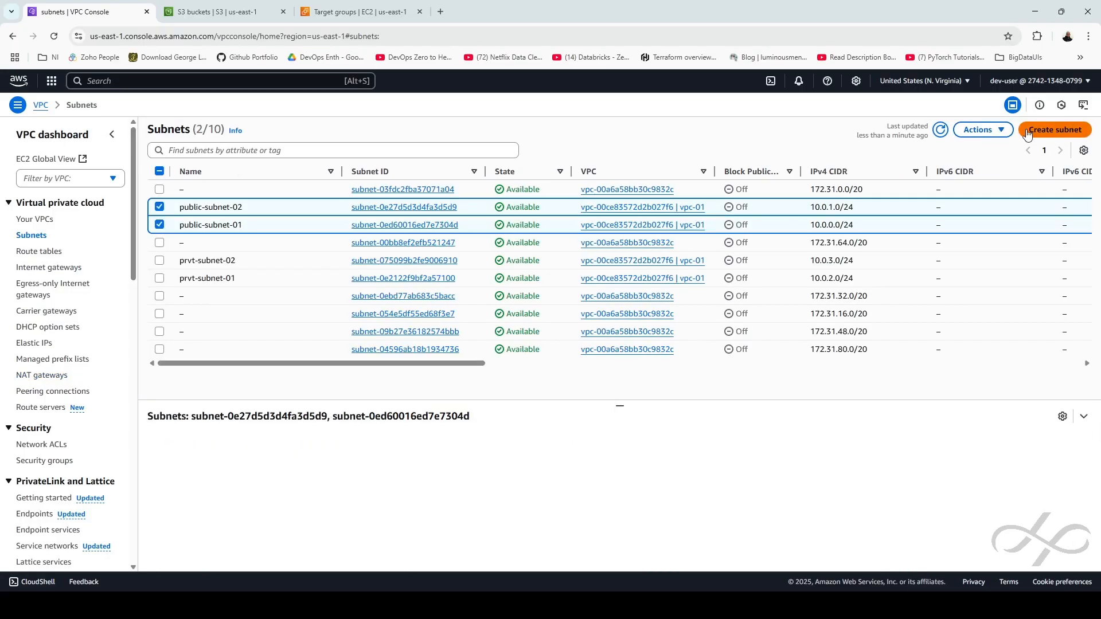
click(1000, 130)
click(897, 315)
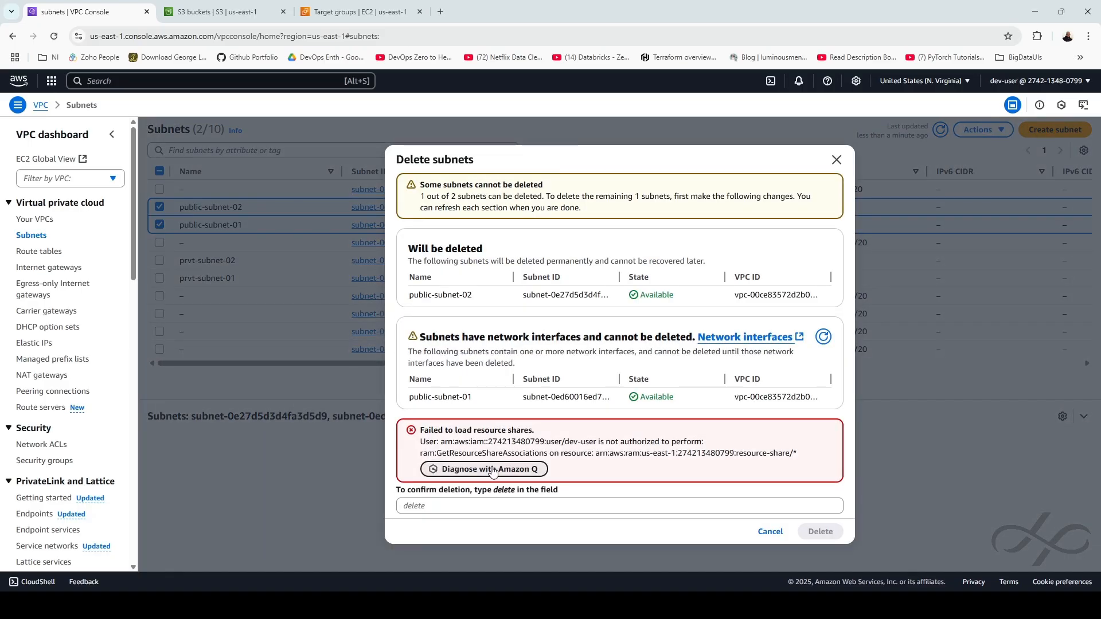
click(427, 506)
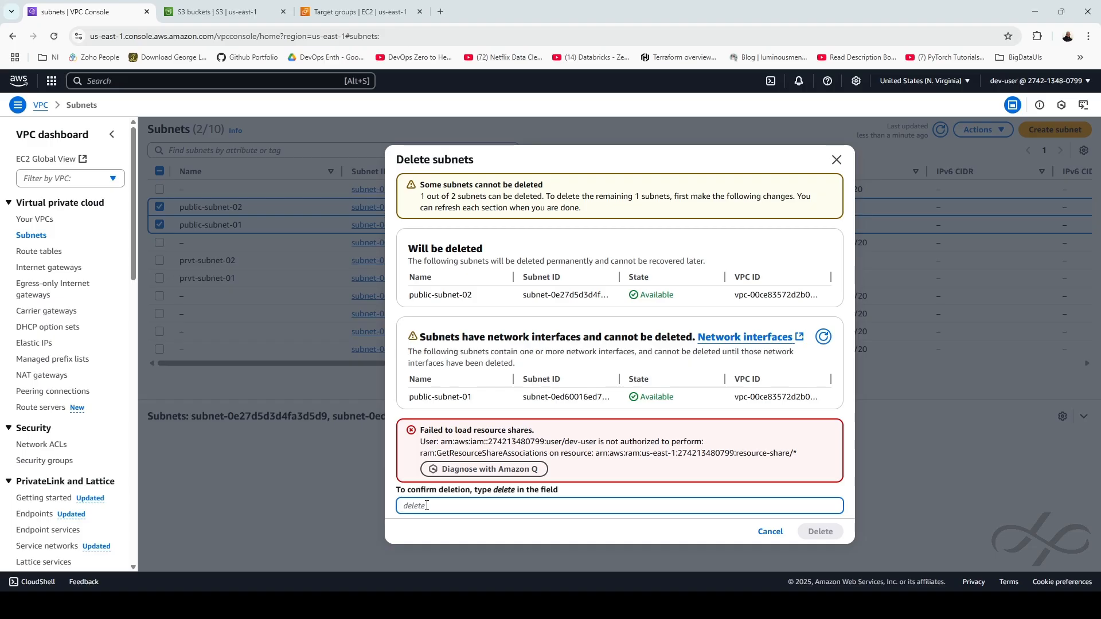
text(delete)
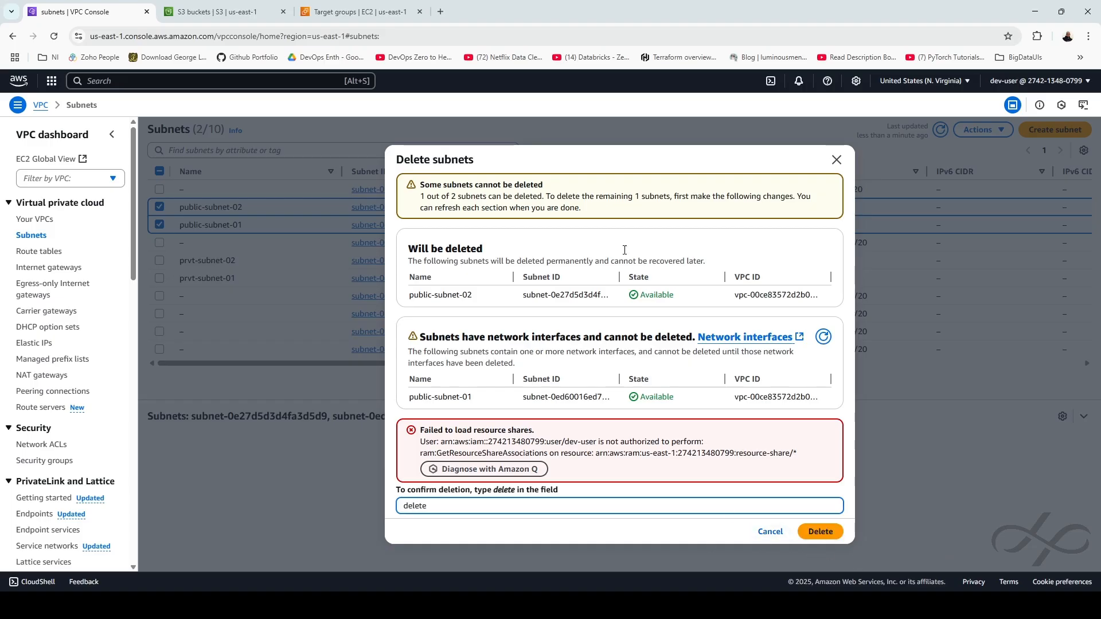
Review the warning that public-subnet-01 still has network interfaces and cancel the deletion
drag(549, 196, 795, 206)
click(497, 210)
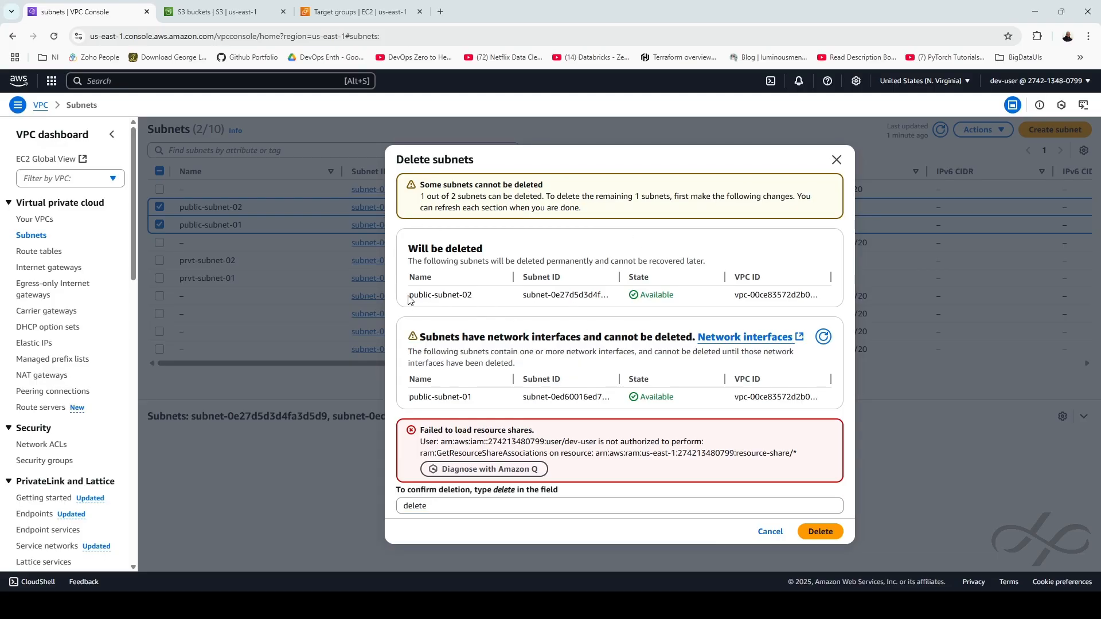
drag(410, 295, 472, 296)
click(477, 341)
drag(425, 338, 693, 337)
click(771, 533)
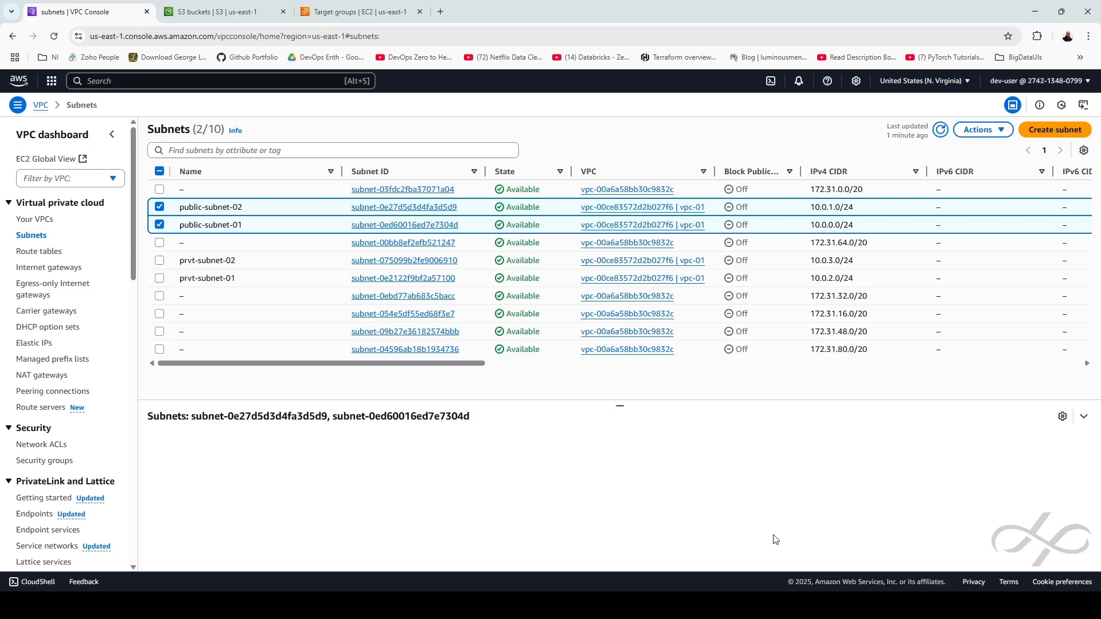
click(40, 251)
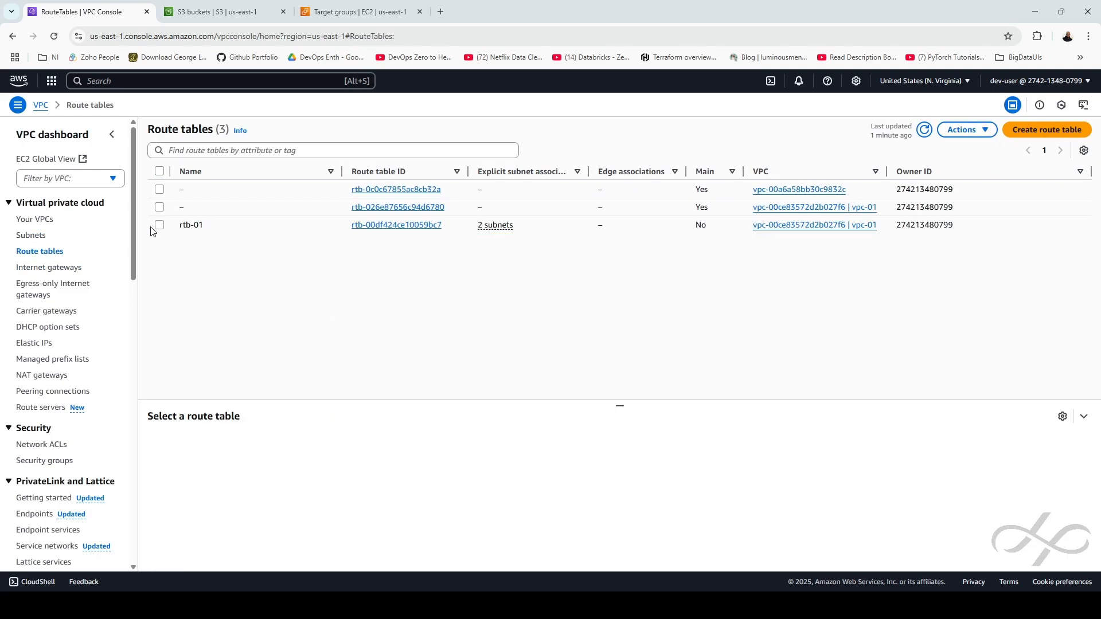
Remove public-subnet-01 and public-subnet-02 from rtb-01's subnet associations
click(211, 225)
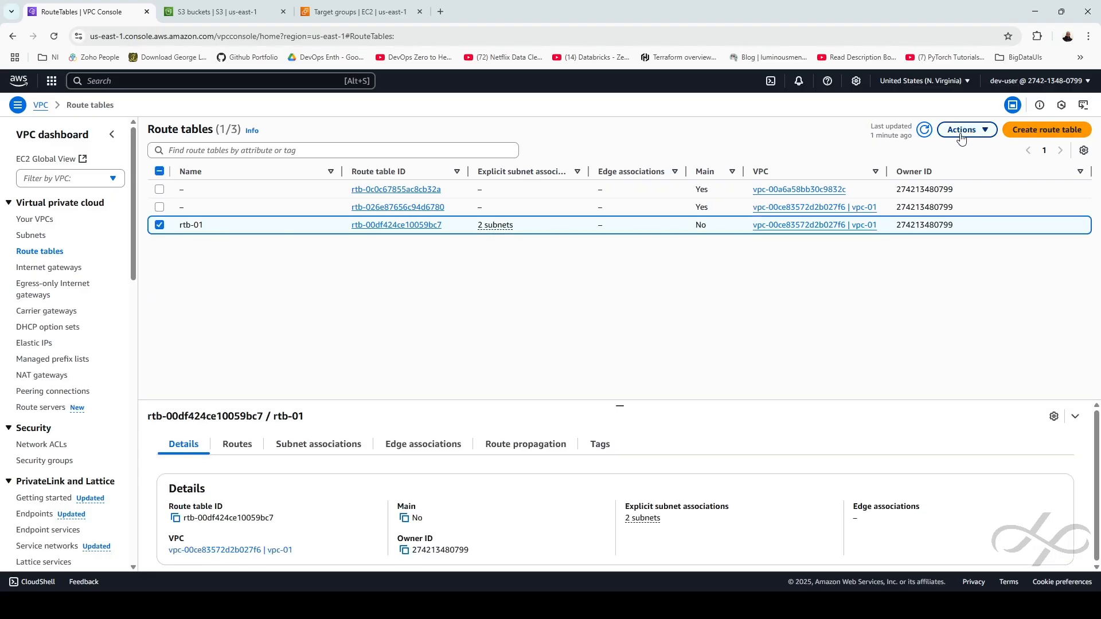
click(387, 225)
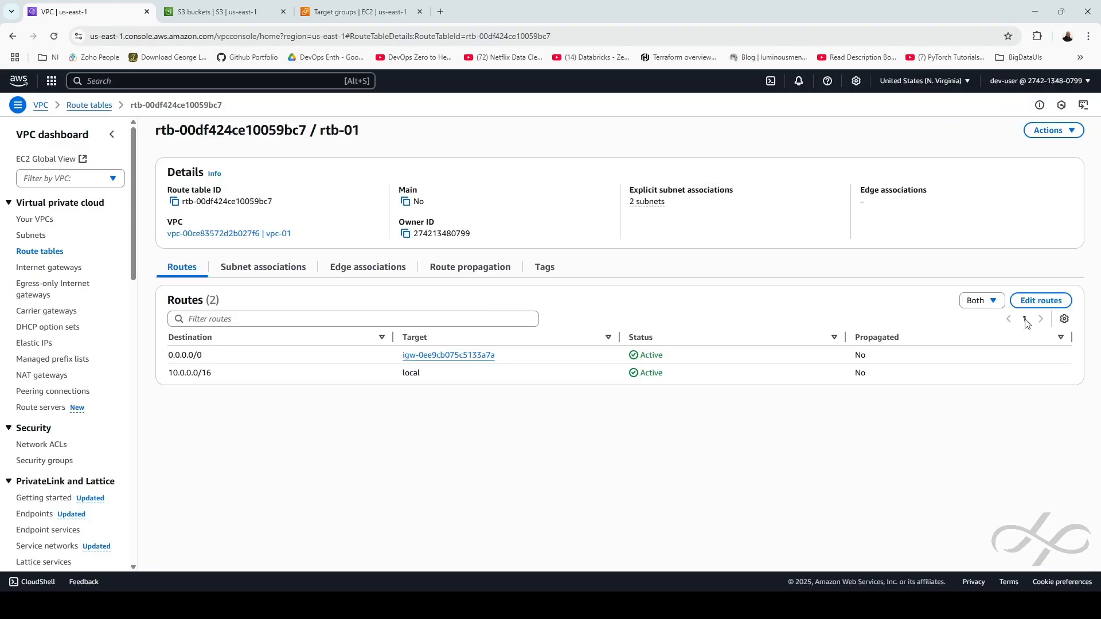
click(290, 269)
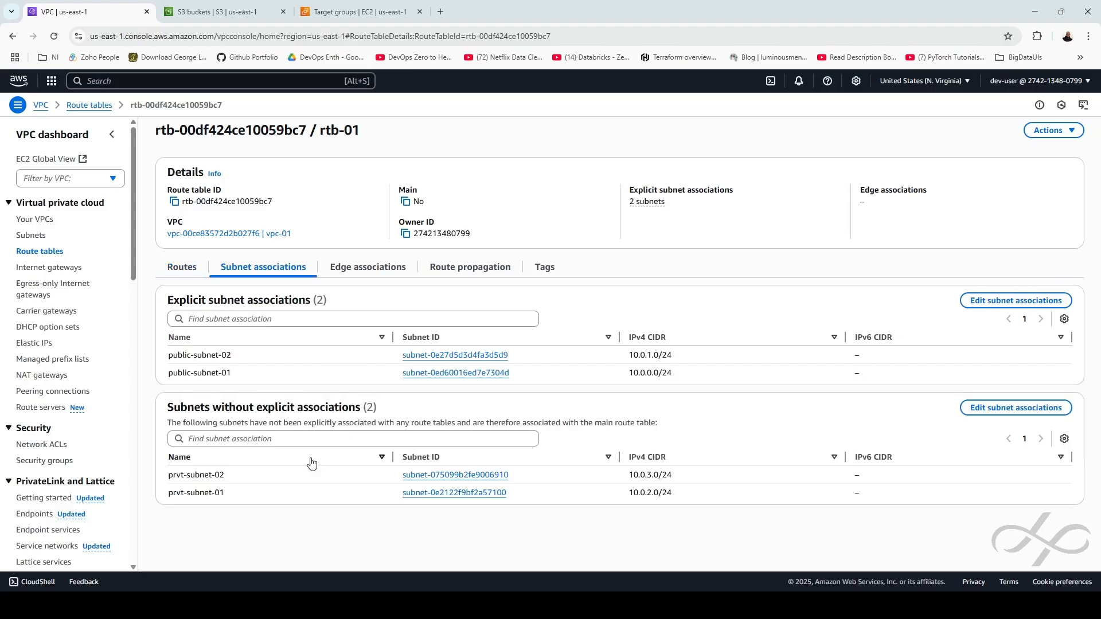
click(1015, 407)
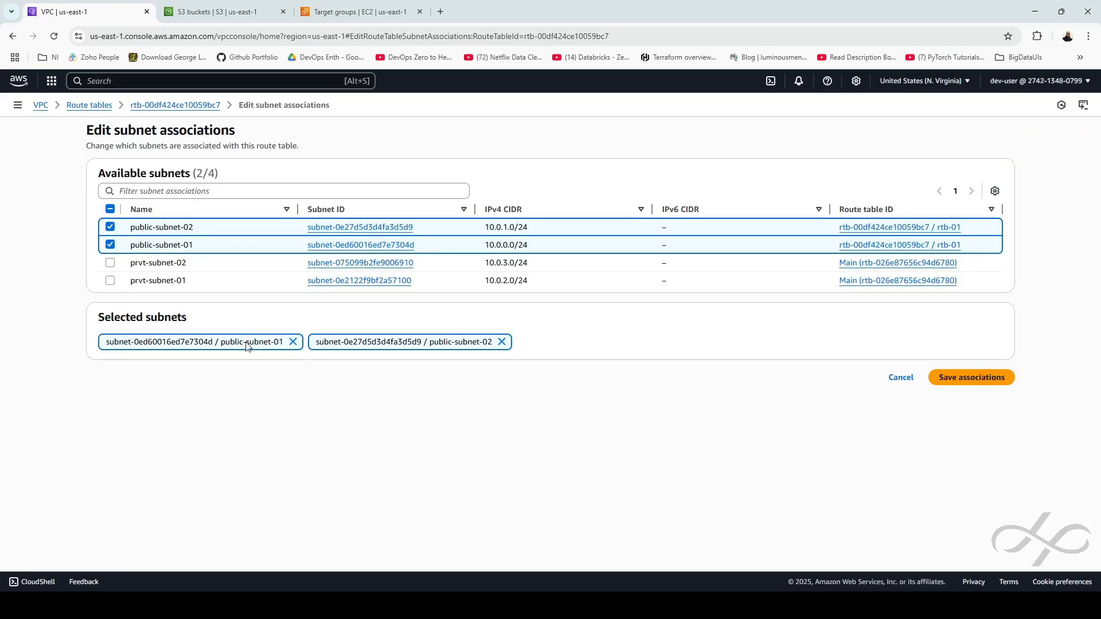
click(110, 227)
click(110, 245)
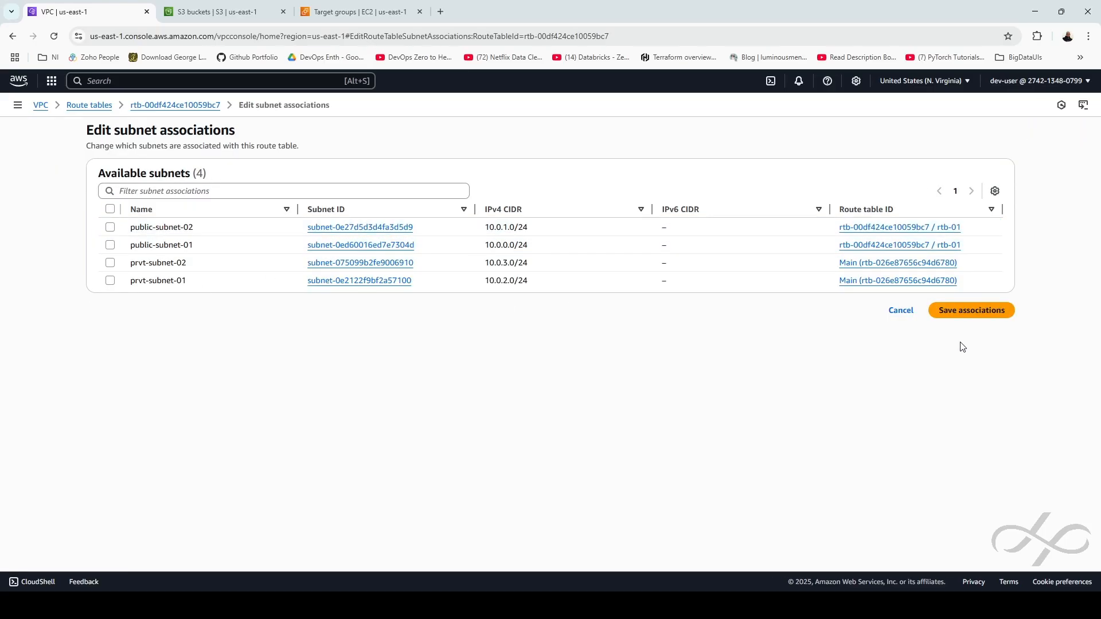
click(971, 310)
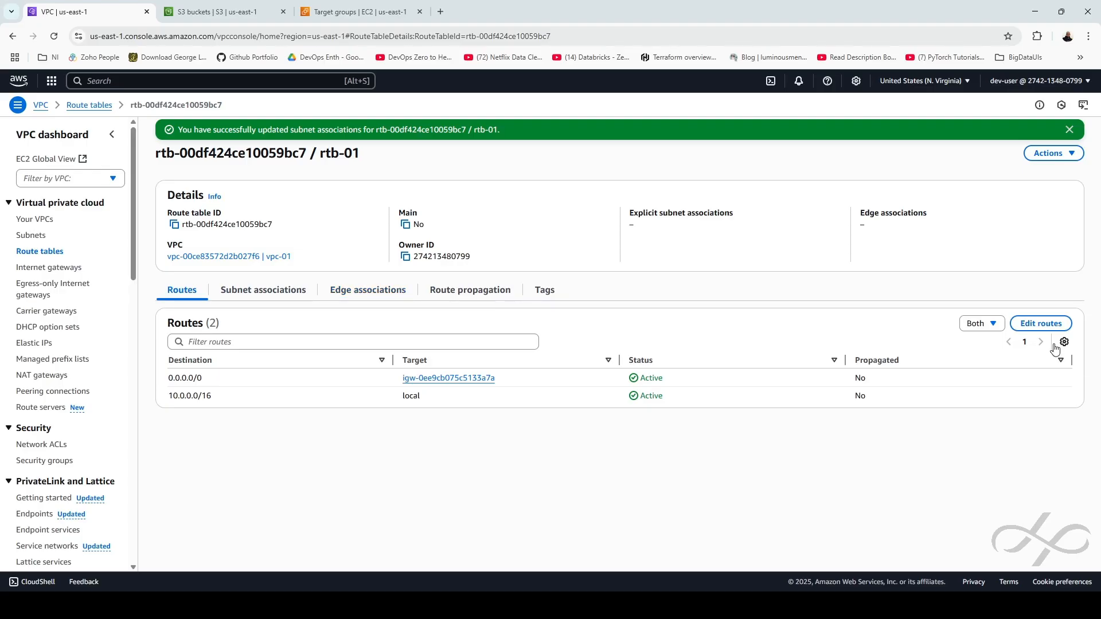
Remove the 0.0.0.0/0 internet gateway route from rtb-01, keeping only the local route
click(1040, 324)
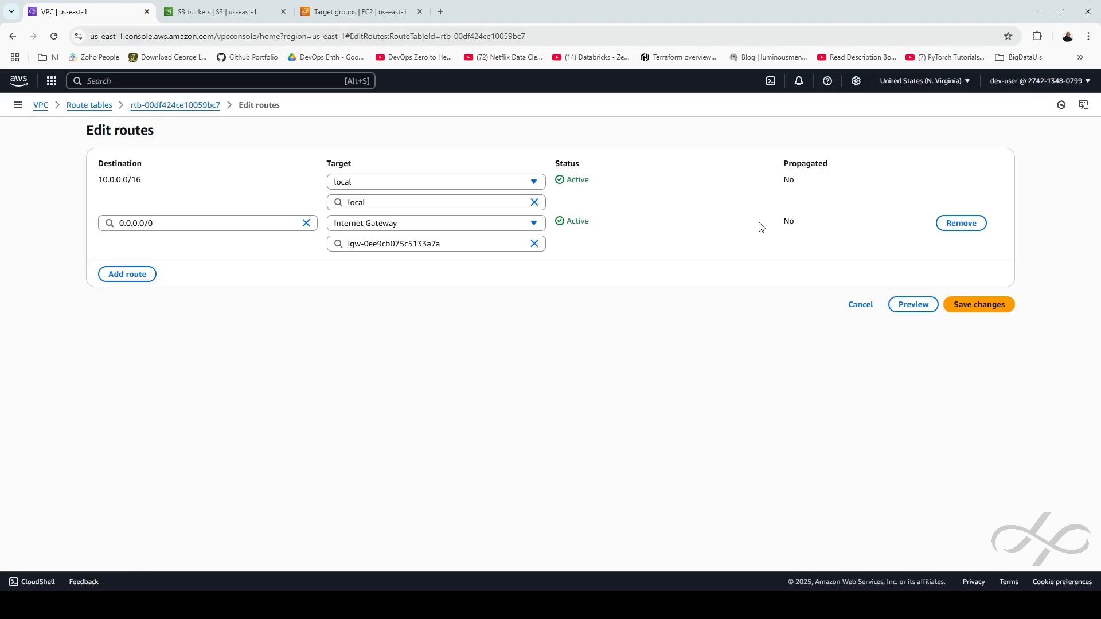
click(961, 223)
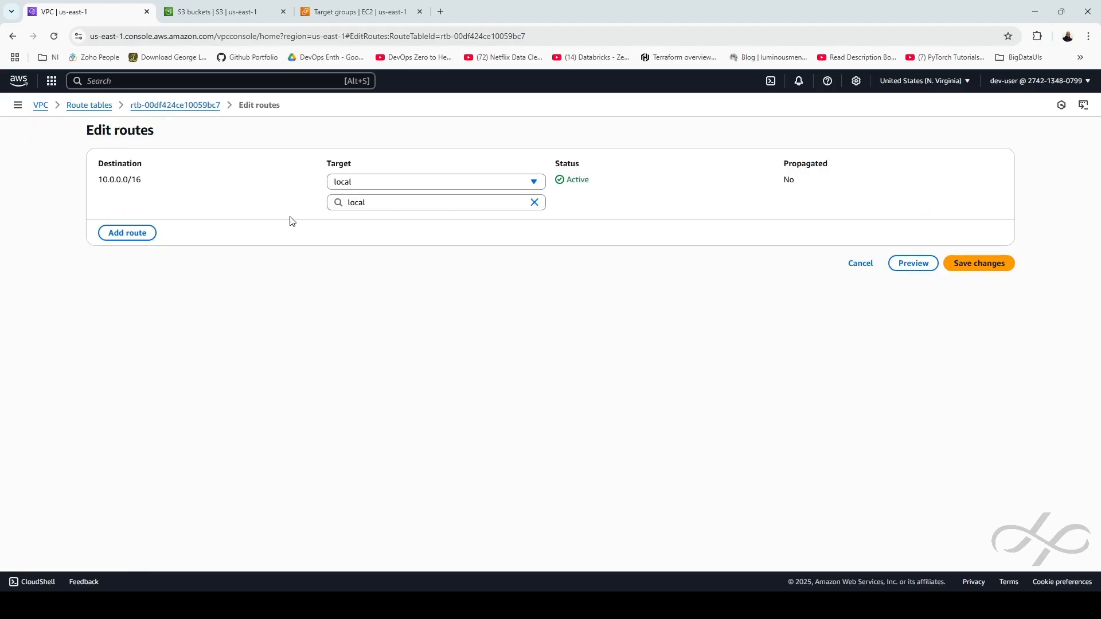
click(977, 265)
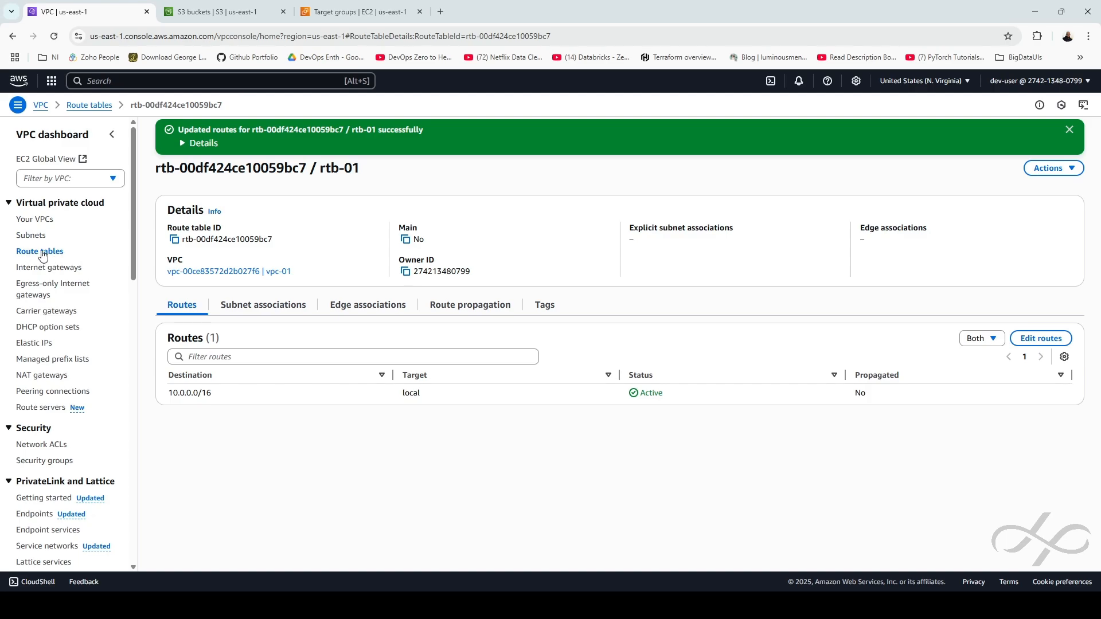
click(31, 236)
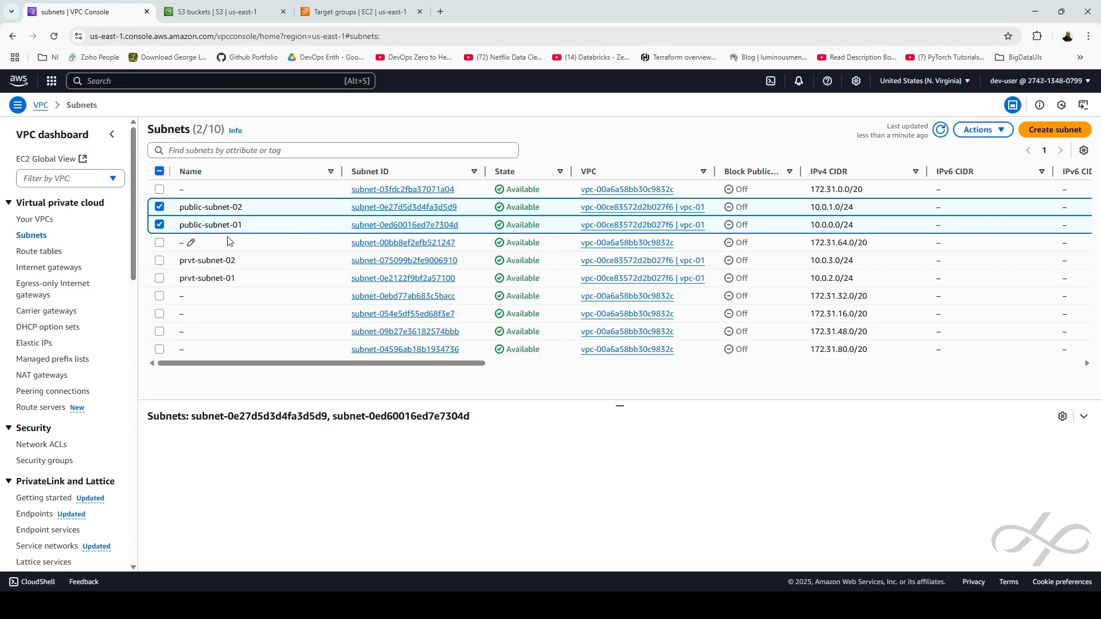
Delete public-subnet-01 and public-subnet-02, confirming with 'delete'
click(982, 131)
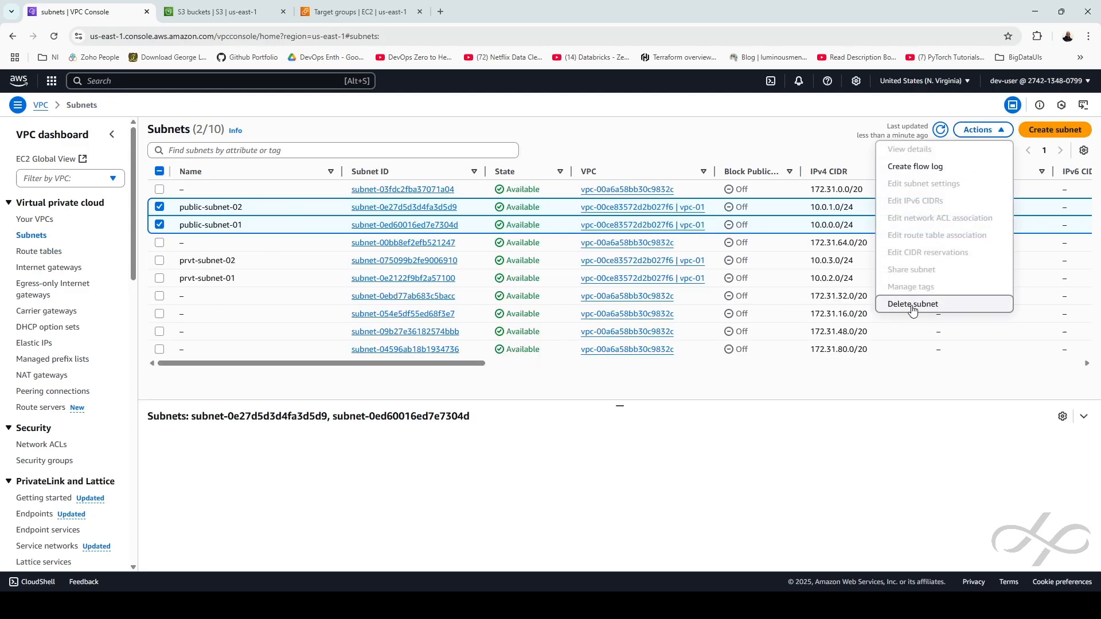
click(914, 370)
click(476, 362)
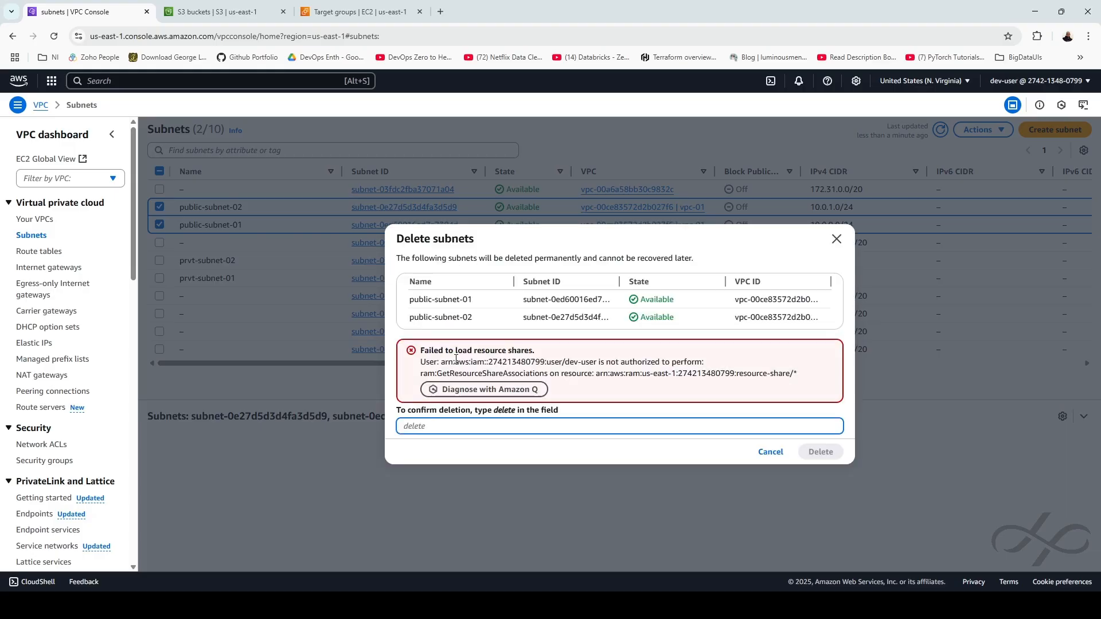
text(delete)
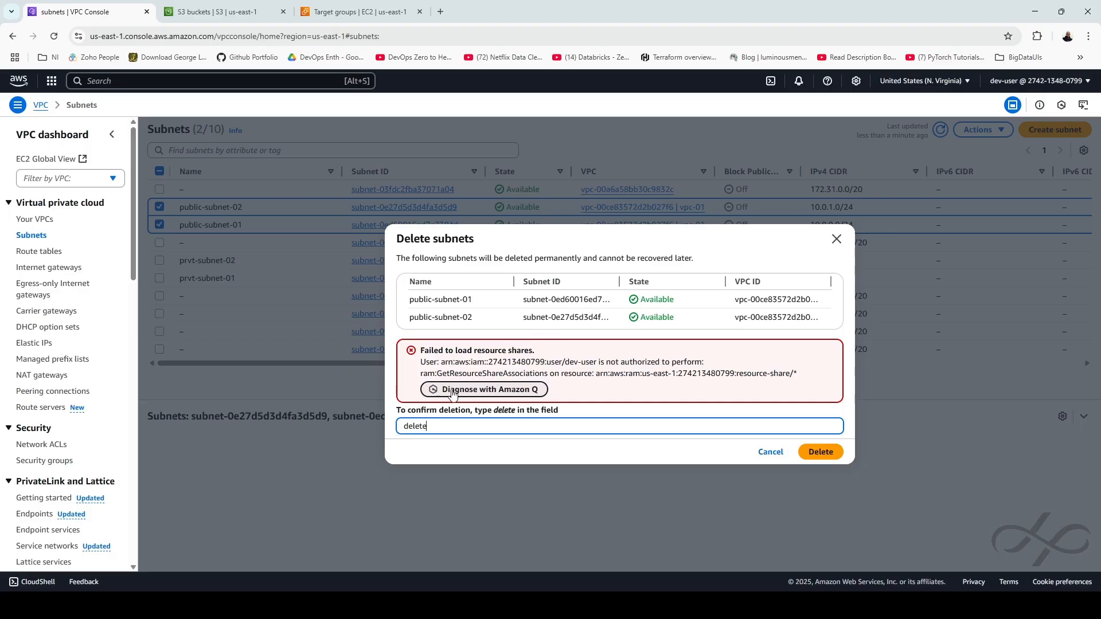
click(832, 452)
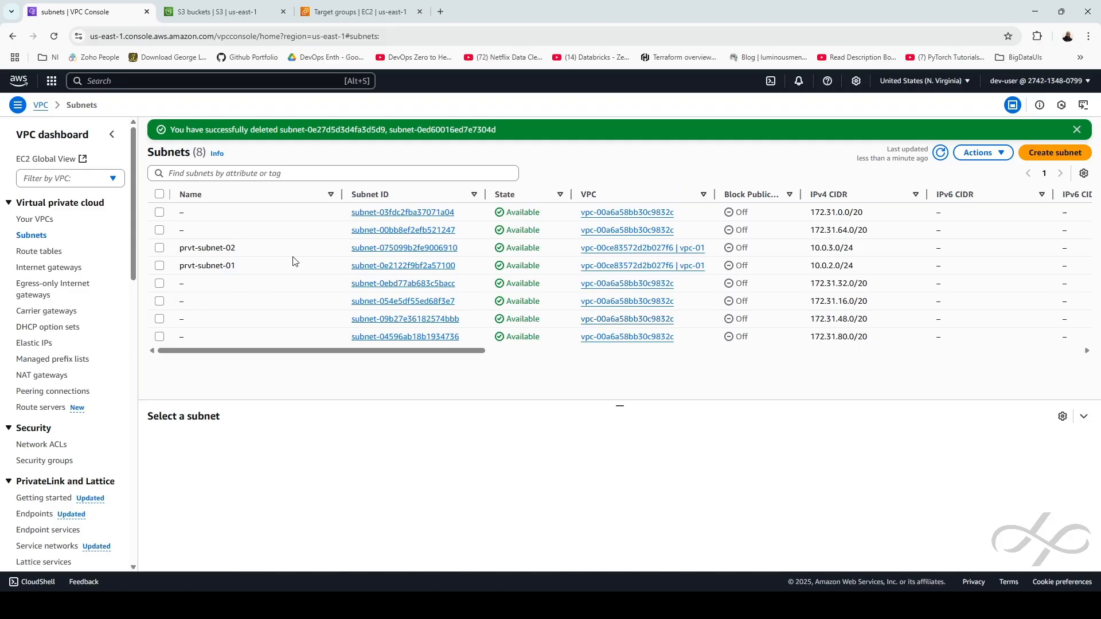
Detach internet gateway igw-01 from vpc-01 via Actions > Detach from VPC, then go to Route tables
click(36, 267)
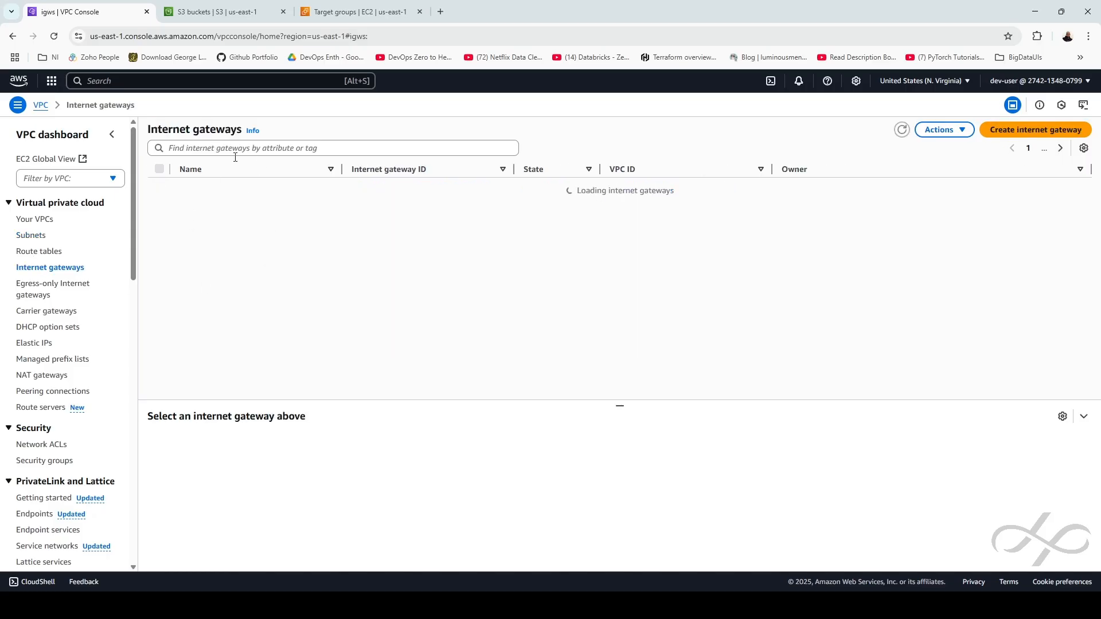
click(159, 187)
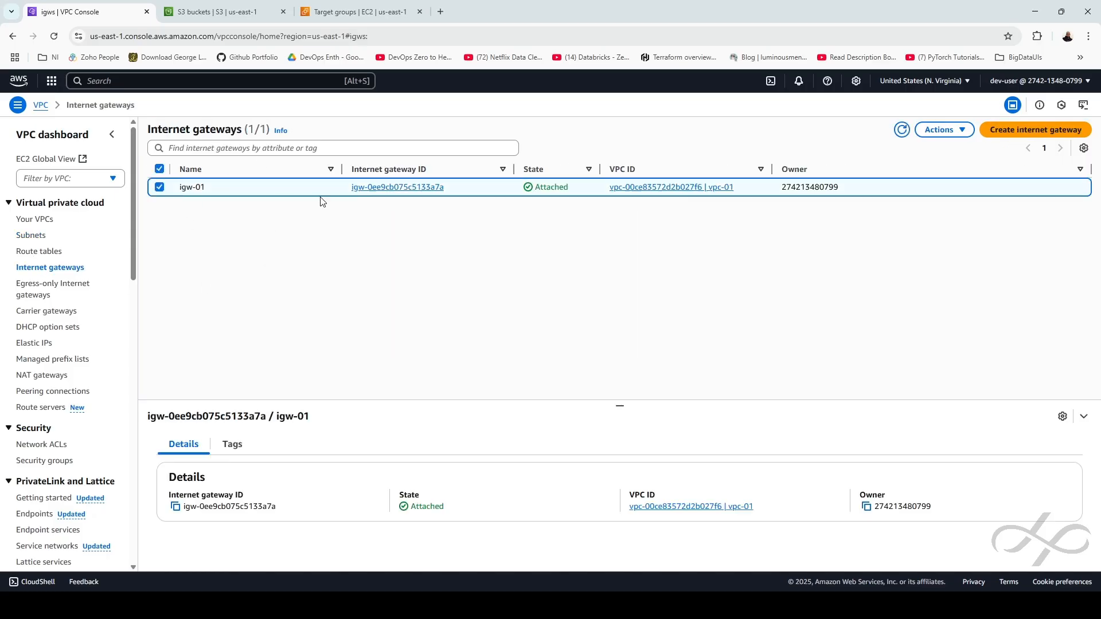
click(943, 130)
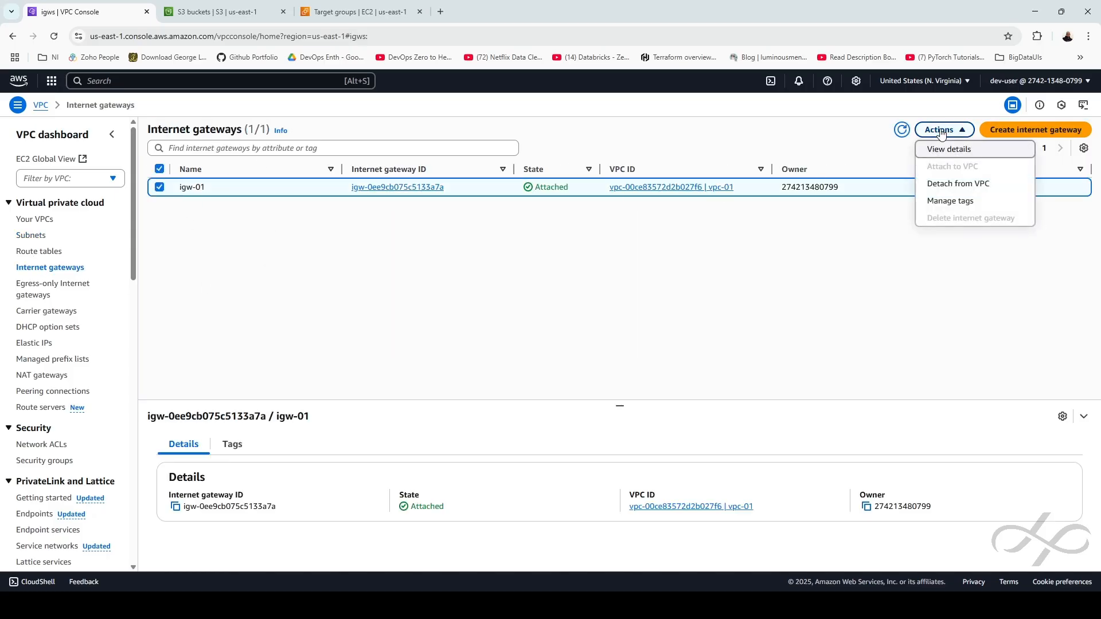
click(958, 185)
click(709, 395)
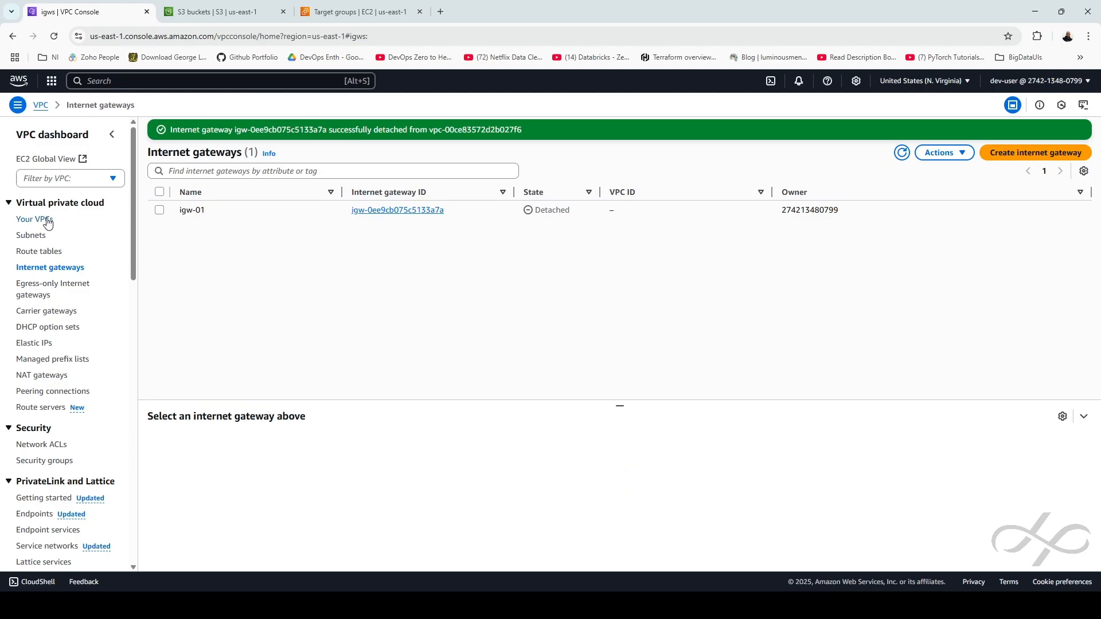
click(50, 252)
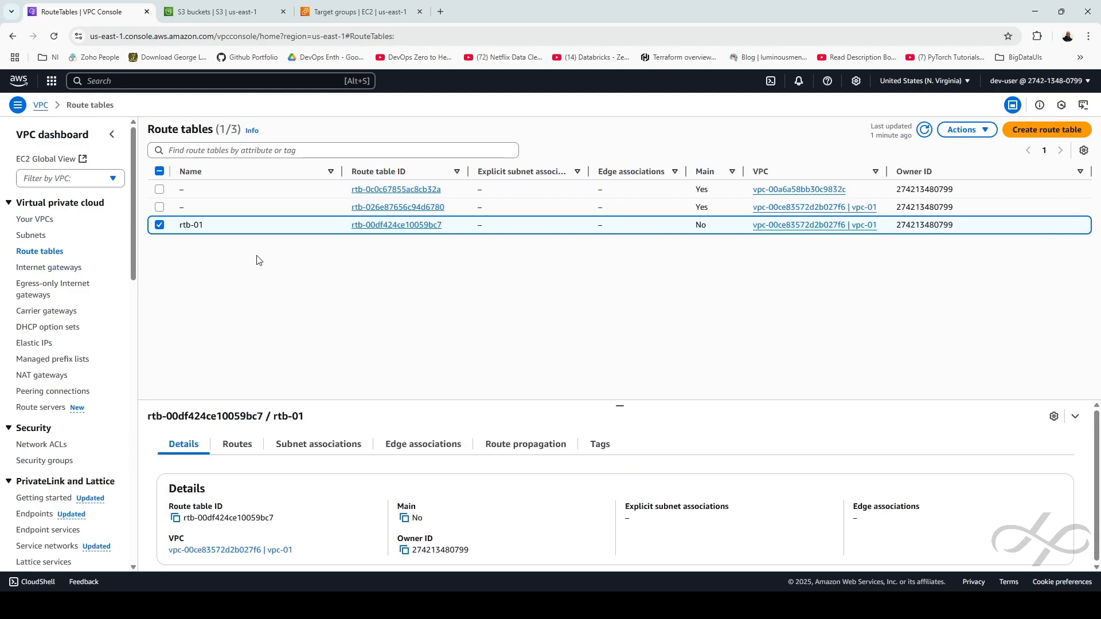
Delete route table rtb-01 by confirming with 'delete', then go to Your VPCs
click(964, 130)
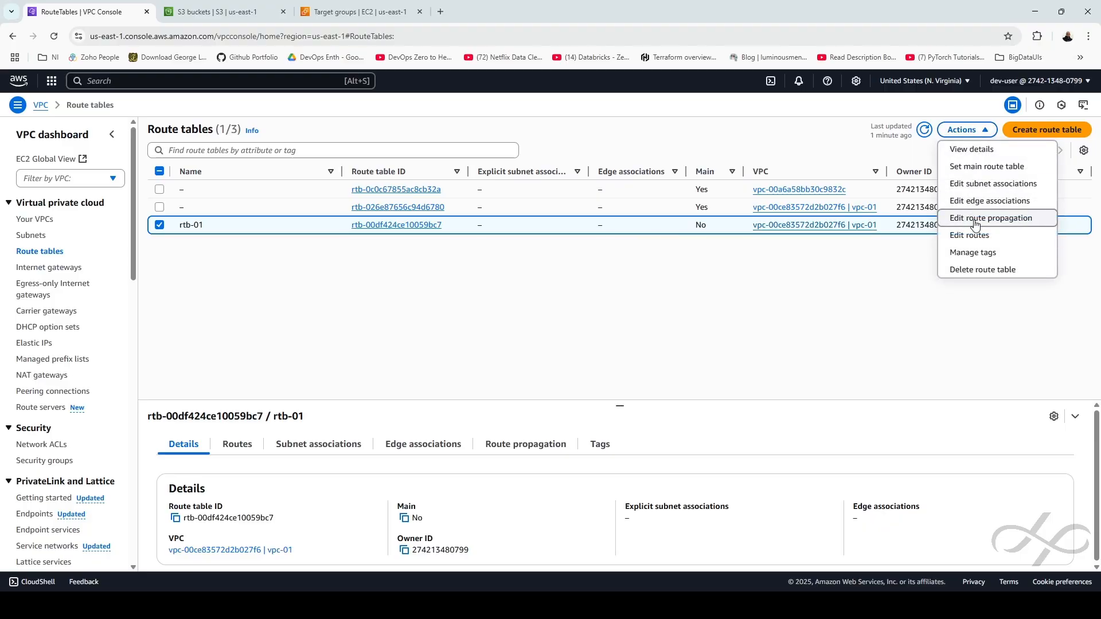
click(977, 269)
click(453, 384)
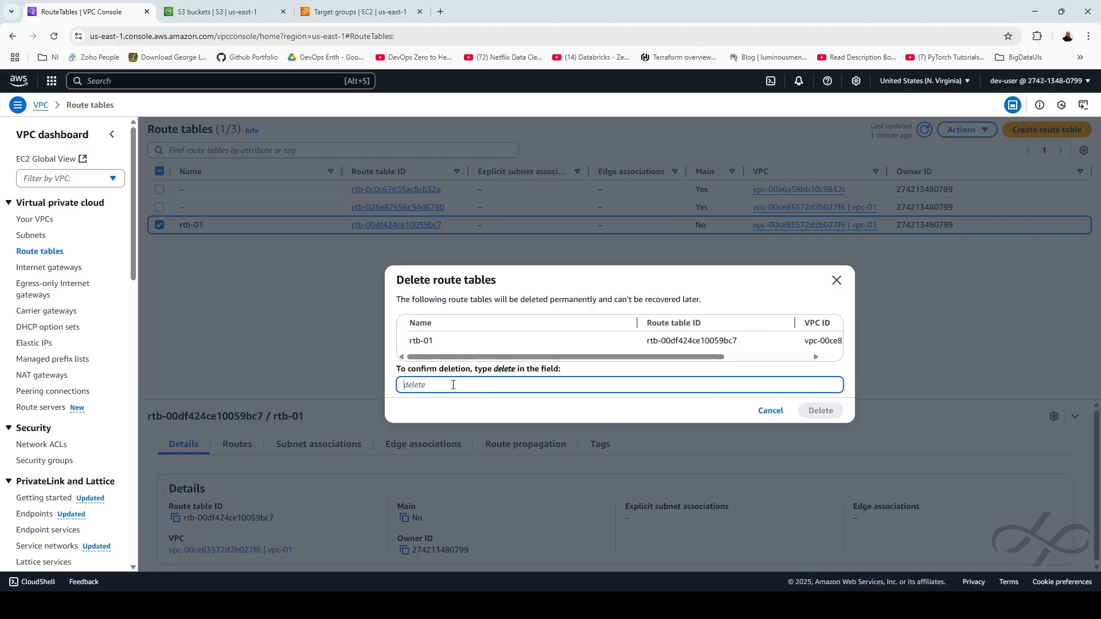
text(delete)
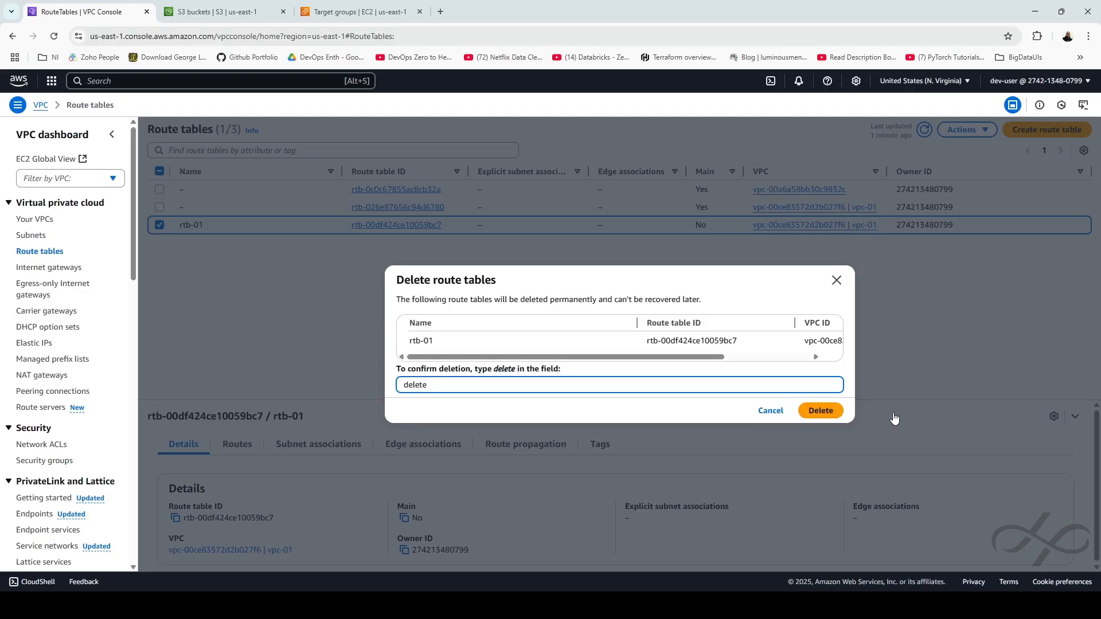
click(820, 410)
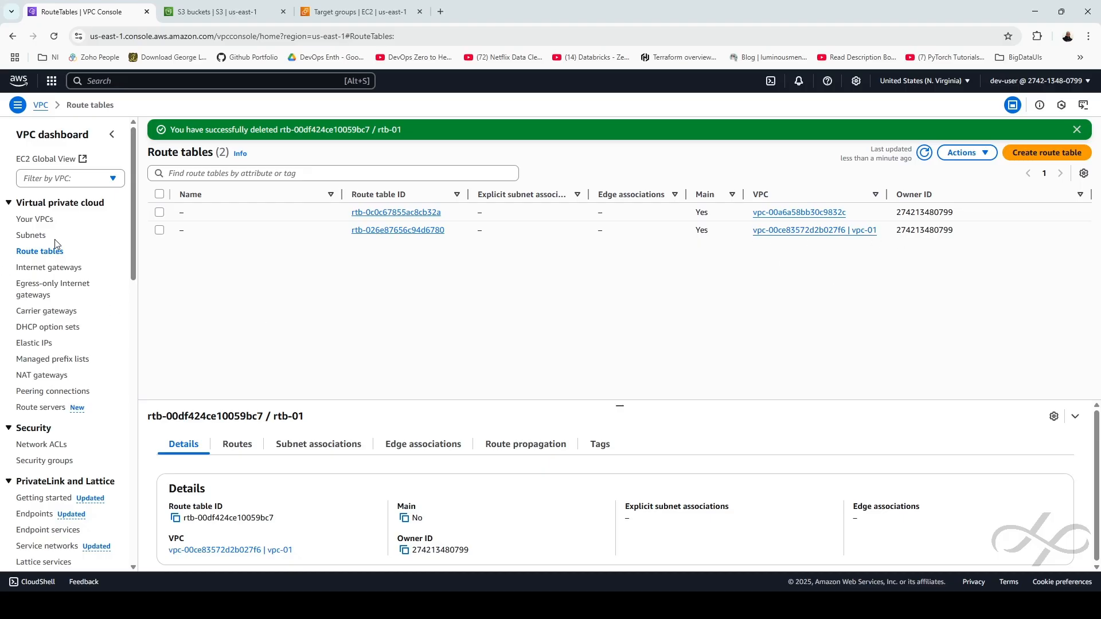
click(42, 220)
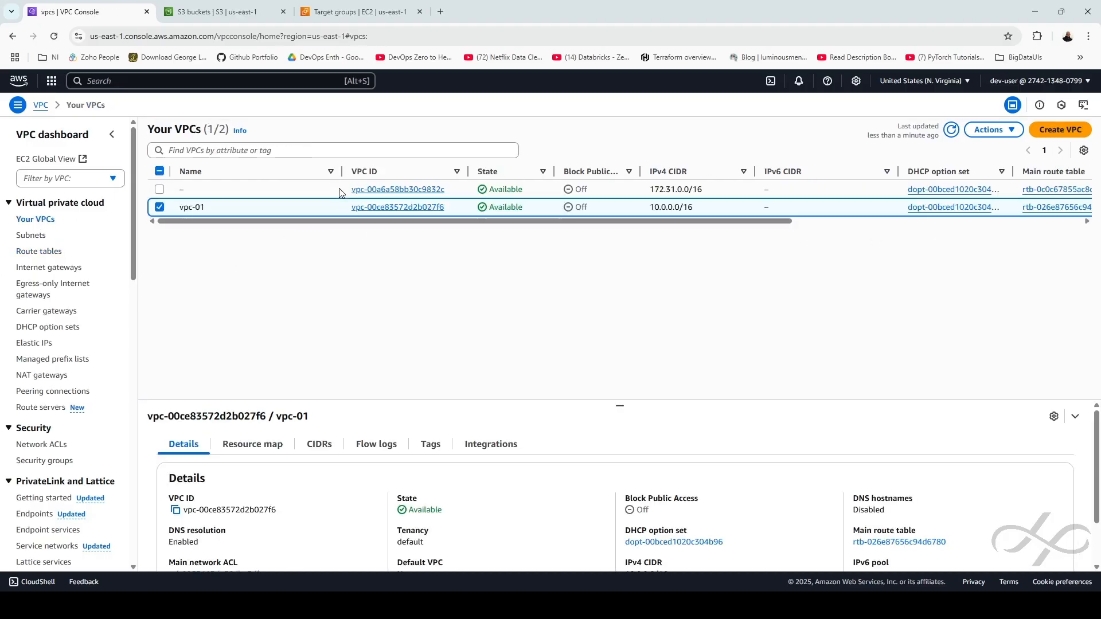
Check the default VPC's 172.31.0.0/16 range and its main route table
drag(732, 190, 645, 189)
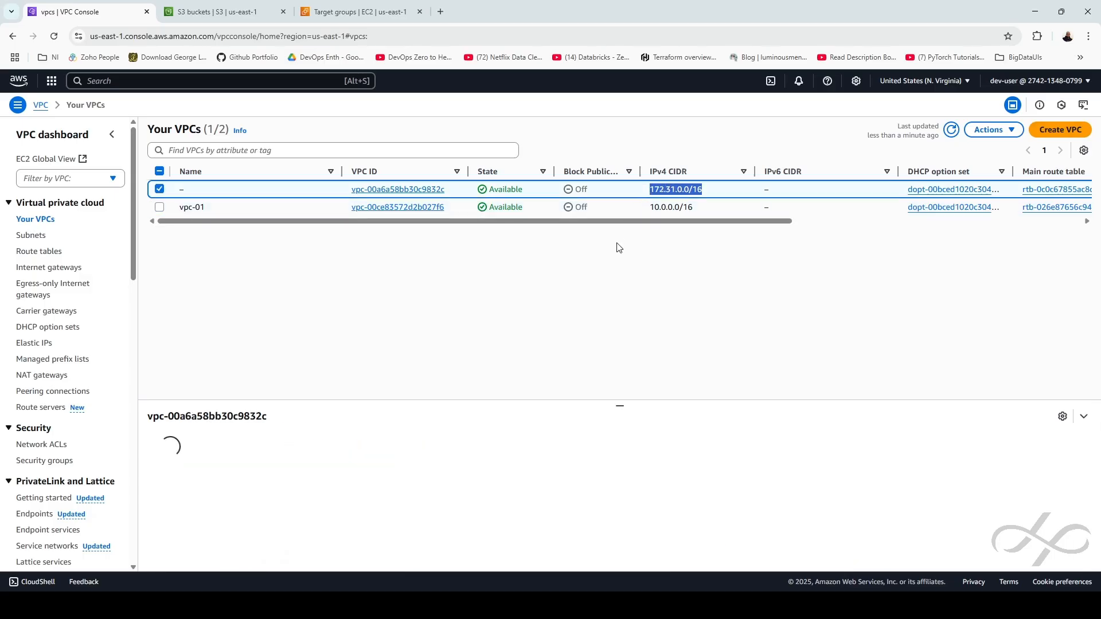
click(672, 297)
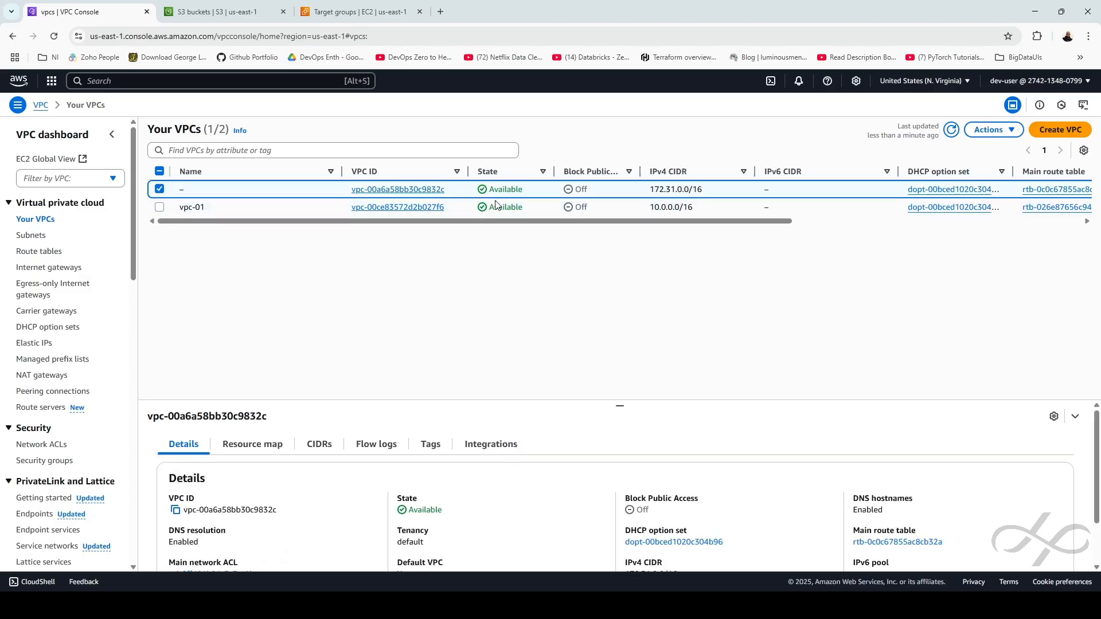
click(40, 252)
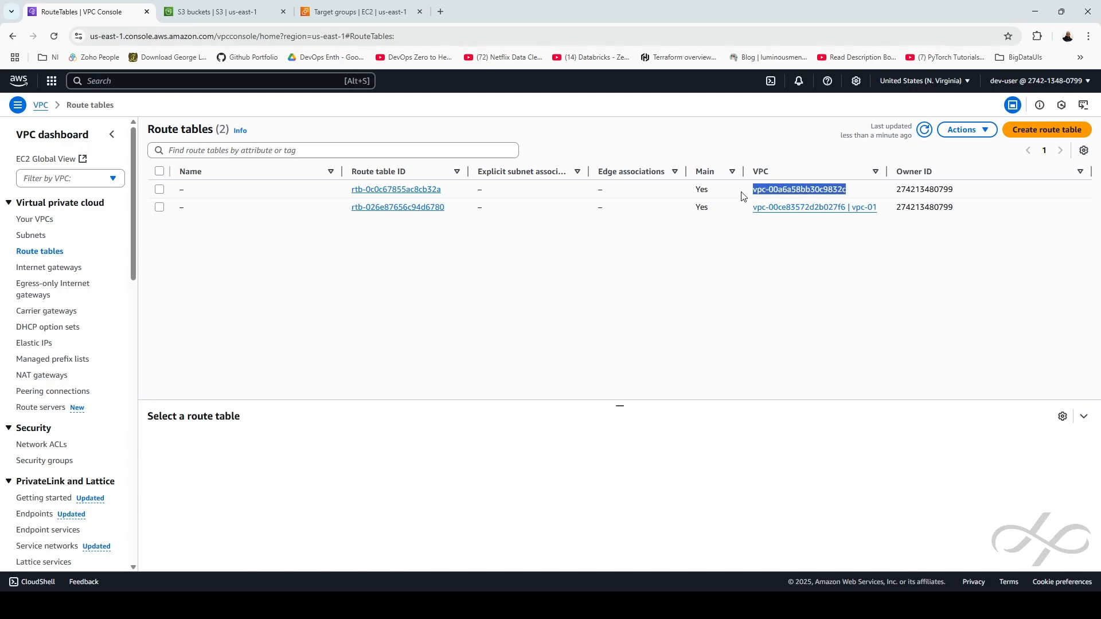
click(741, 192)
click(35, 222)
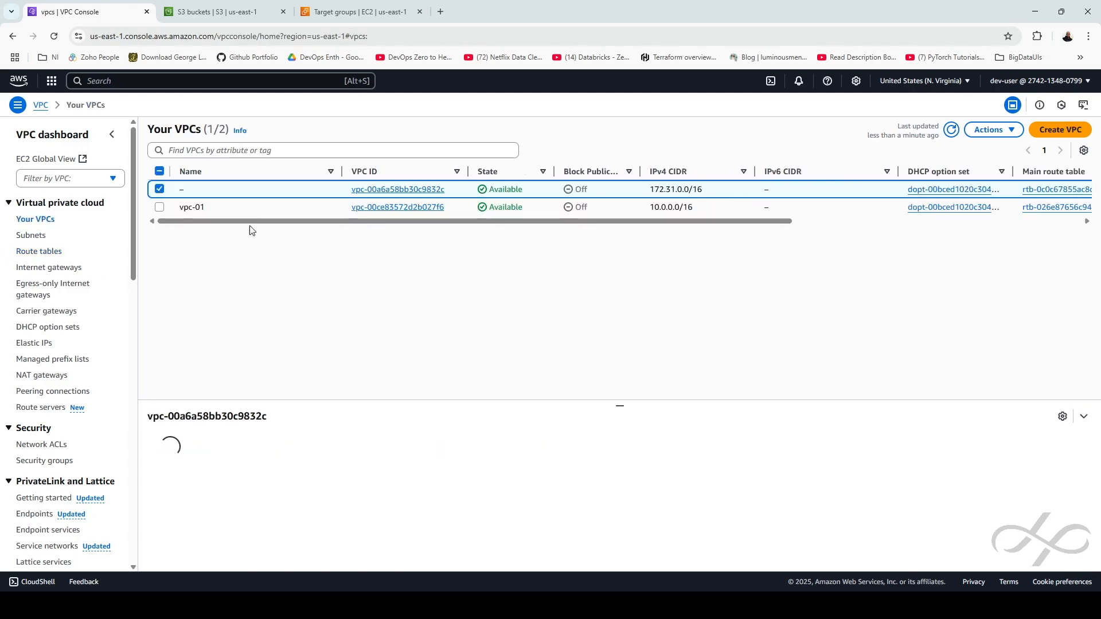
Start deleting vpc-01 and review the two subnets and security groups slated for removal
click(159, 207)
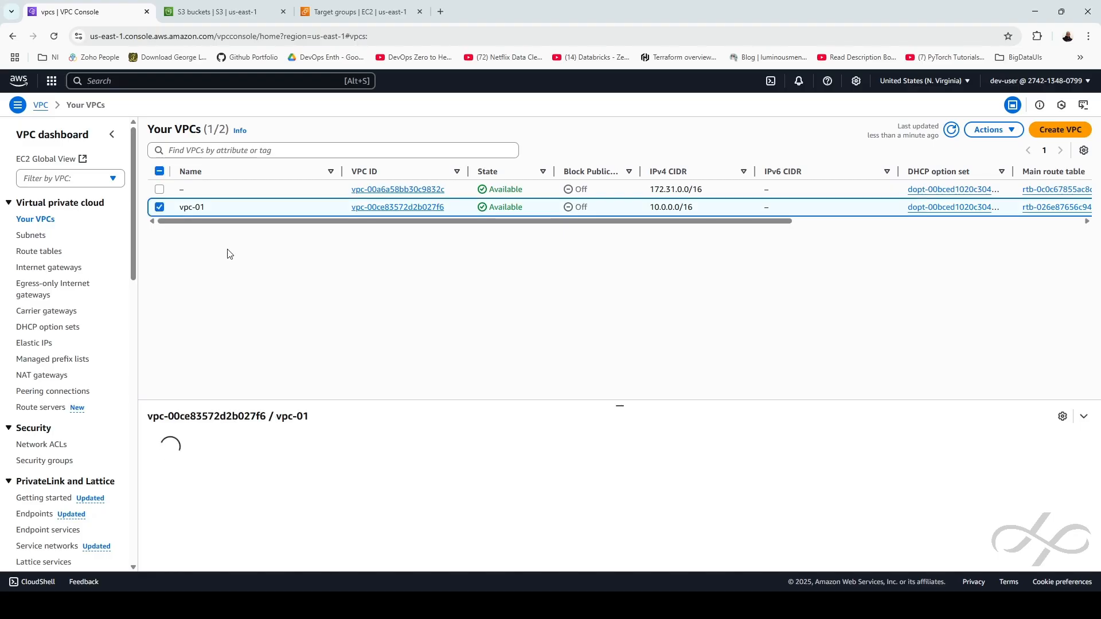
click(1007, 129)
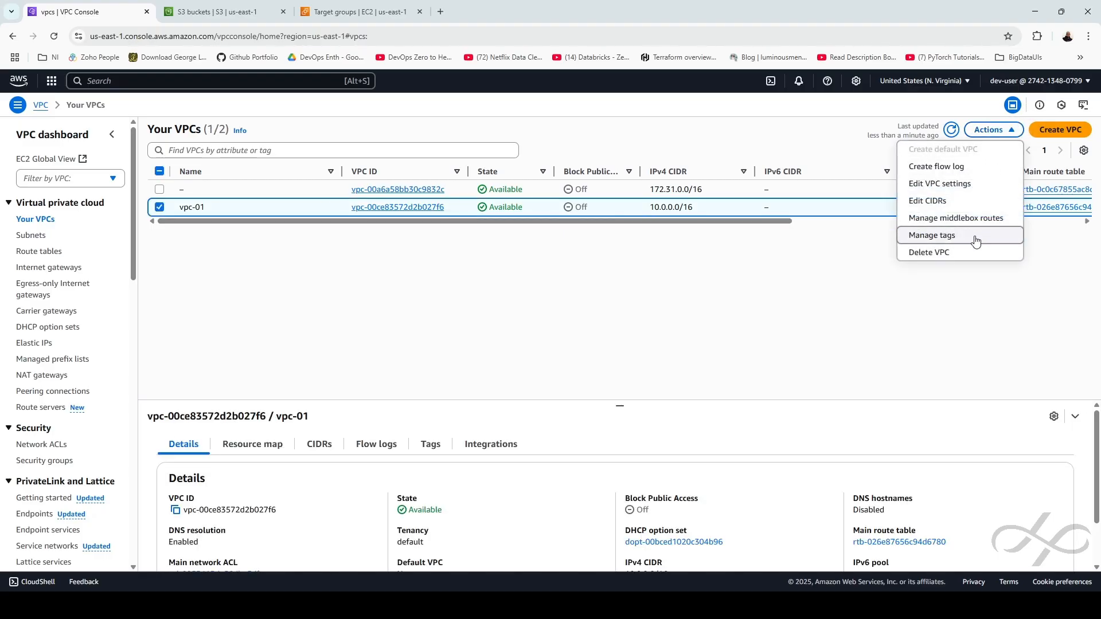
click(946, 250)
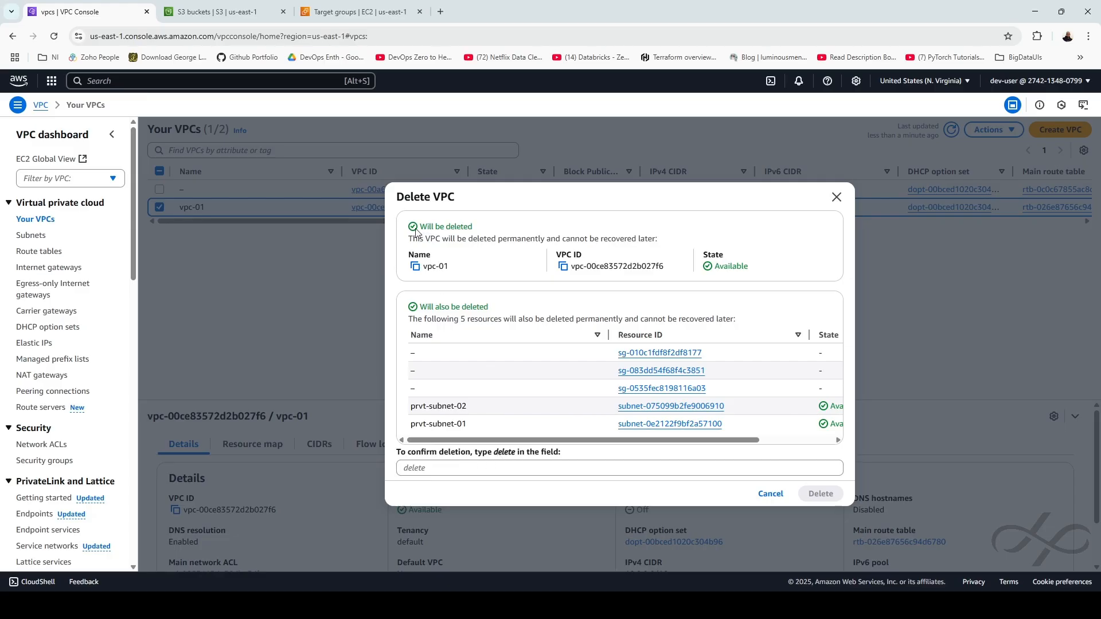
drag(409, 242, 791, 271)
click(669, 329)
drag(400, 414, 494, 426)
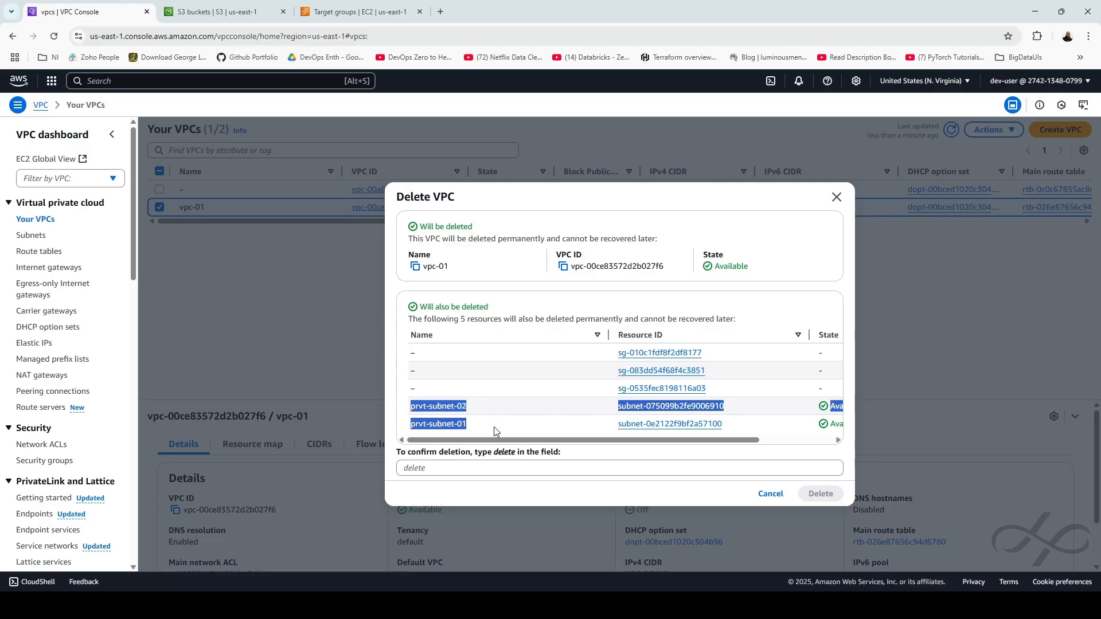
click(518, 429)
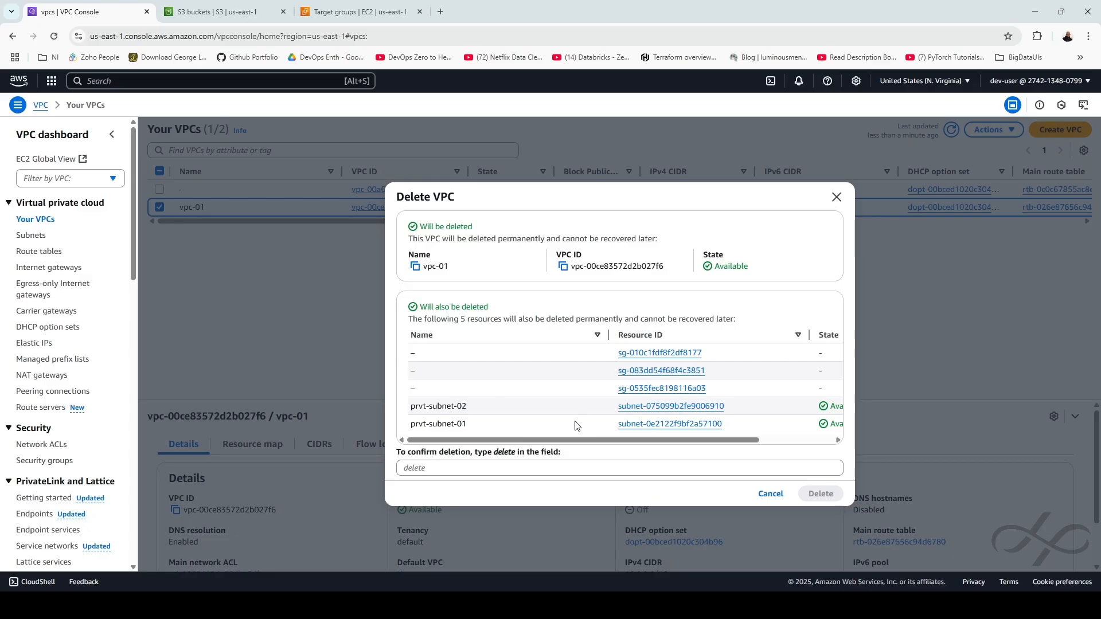
Confirm the vpc-01 deletion with 'delete', then check the remaining route tables and VPCs
double_click(505, 453)
key(ctrl+c)
click(467, 470)
key(ctrl+v)
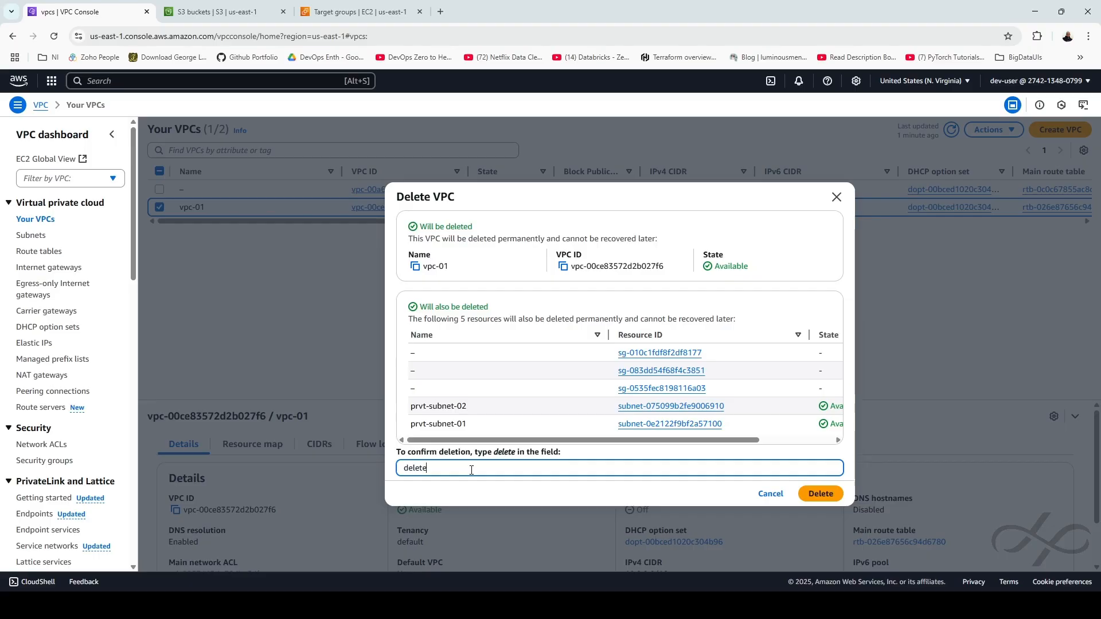
click(819, 494)
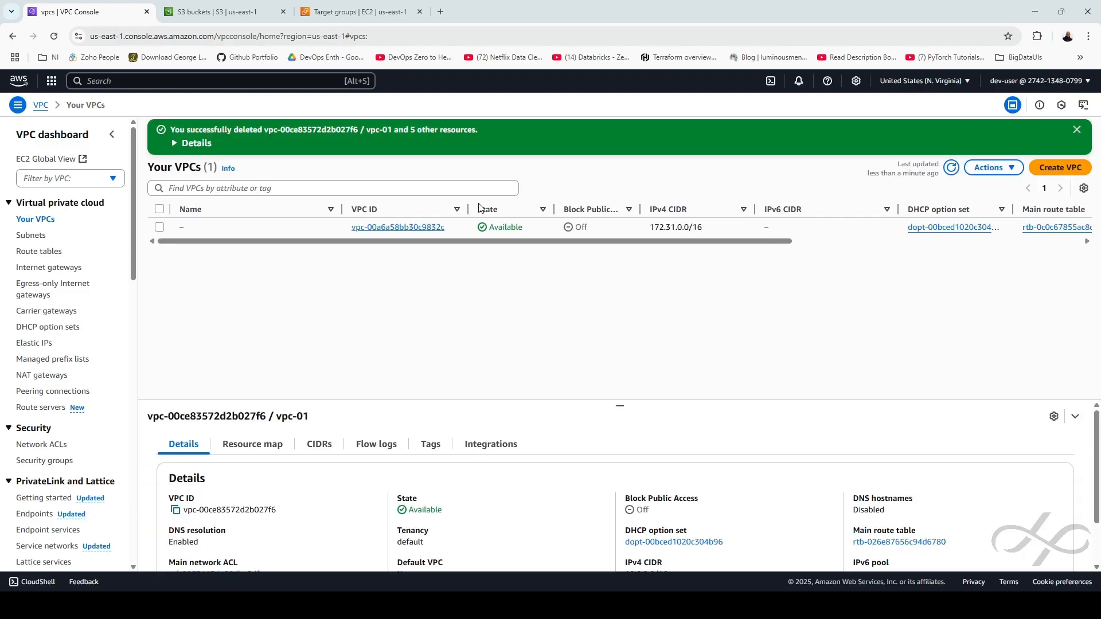
click(39, 252)
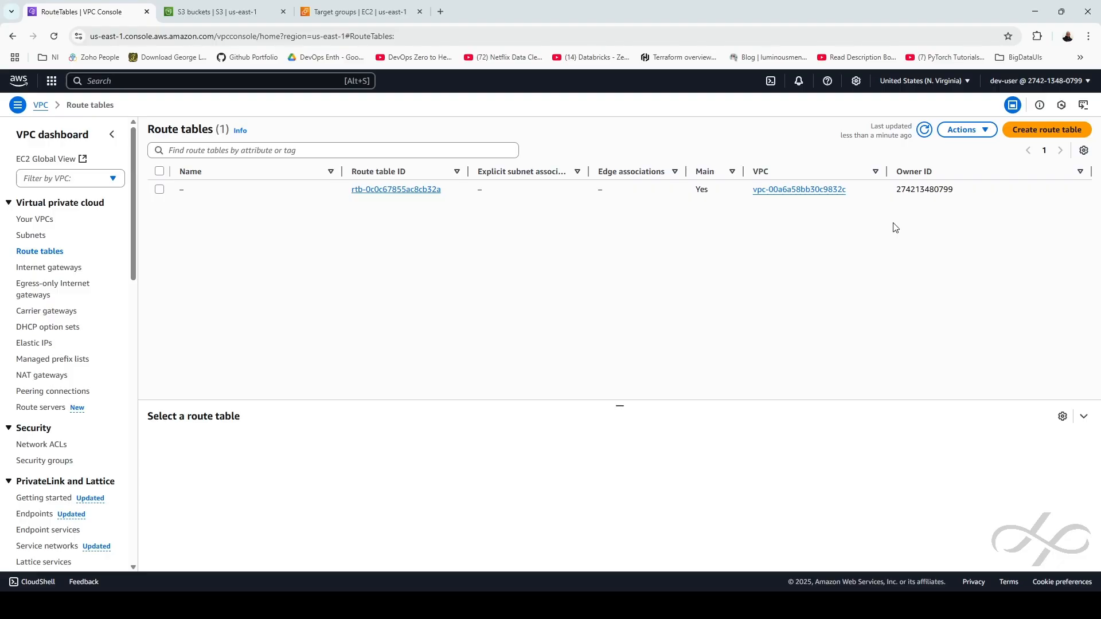
click(24, 220)
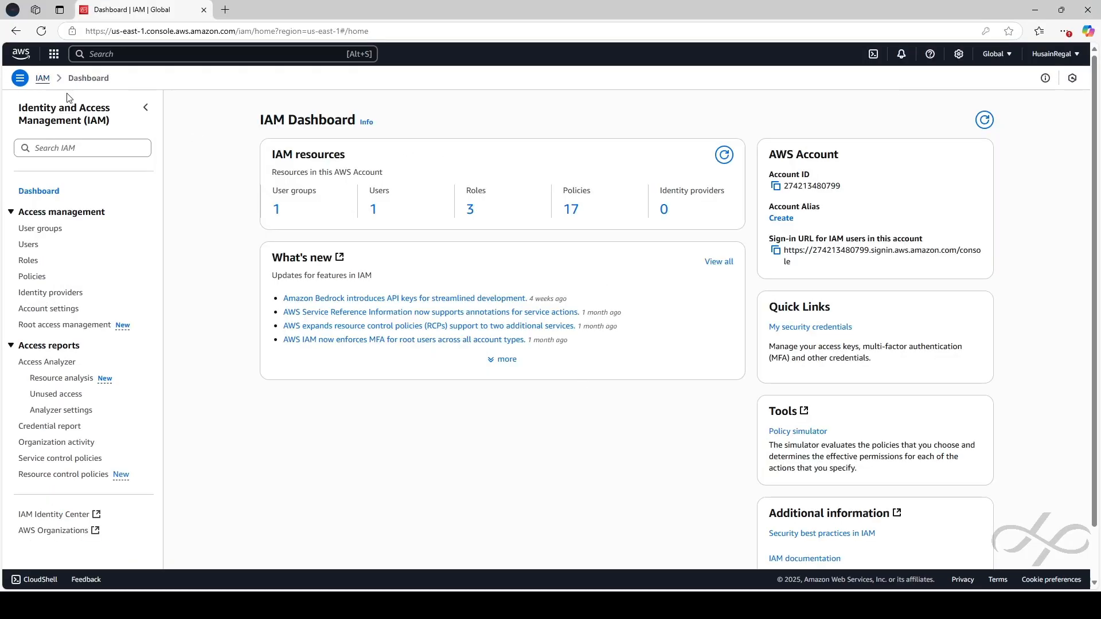
Delete IAM user group vpc-grp-01, confirming with the name 'vpc-grp-01'
click(40, 230)
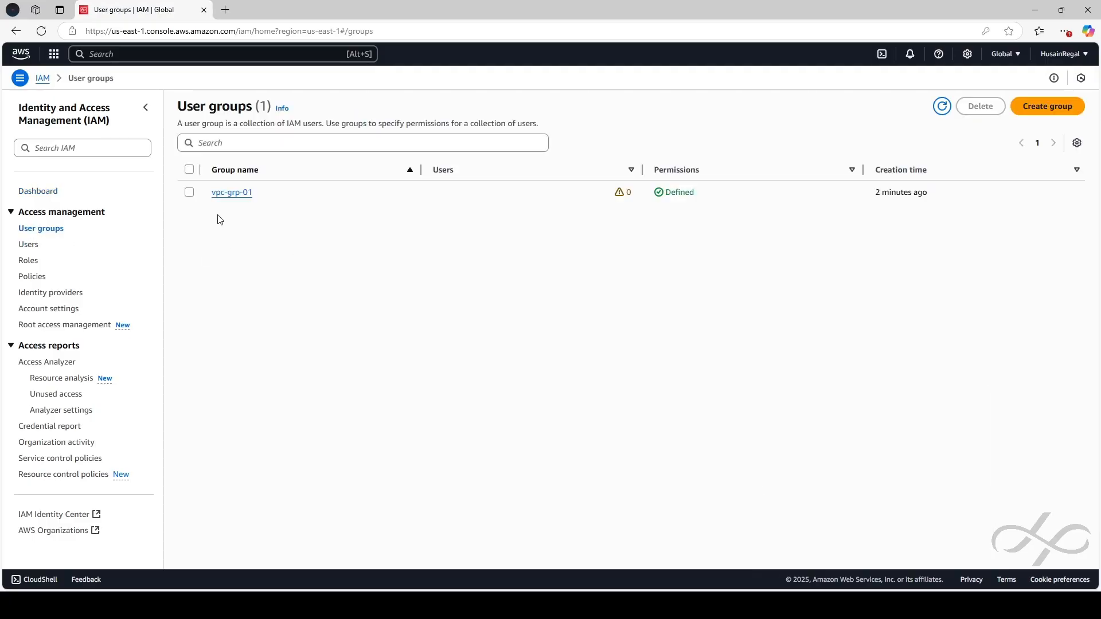
click(189, 192)
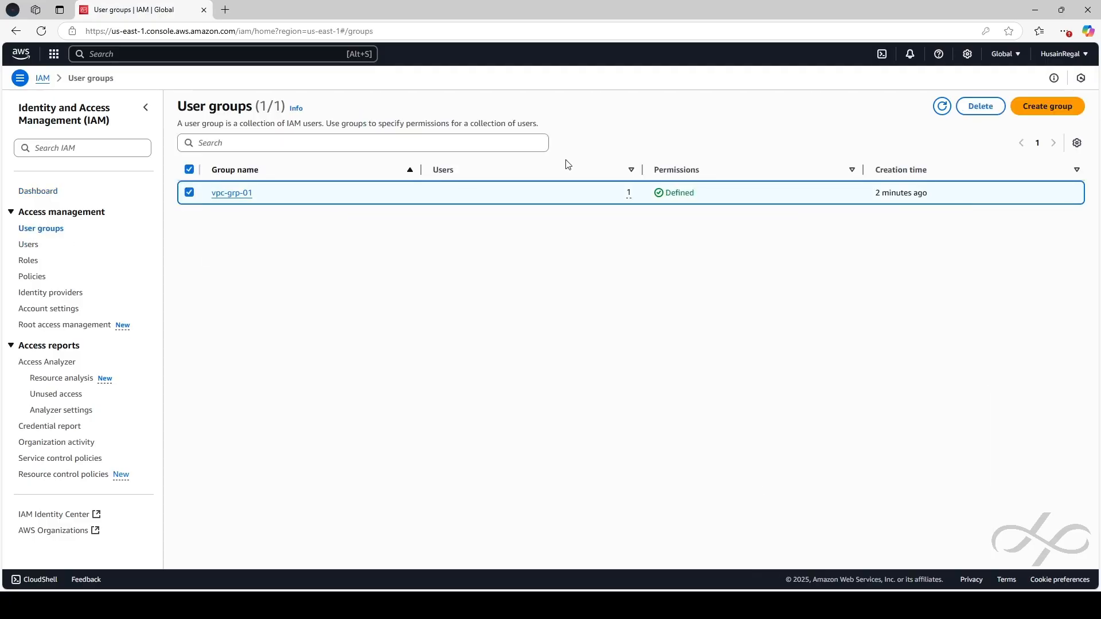
click(1047, 107)
click(97, 80)
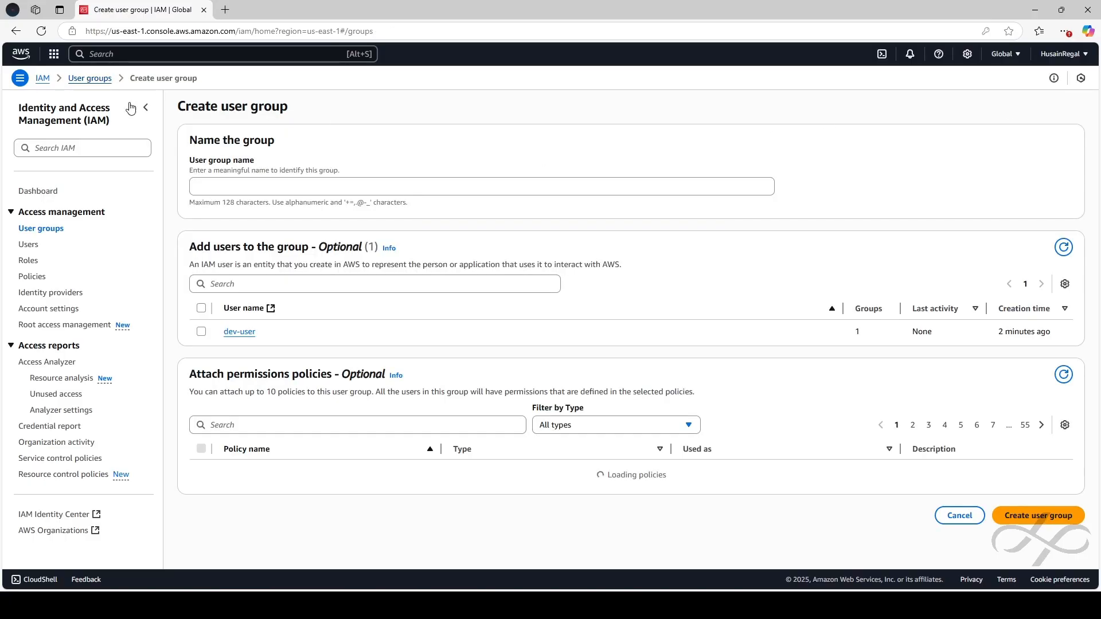
click(190, 193)
click(980, 107)
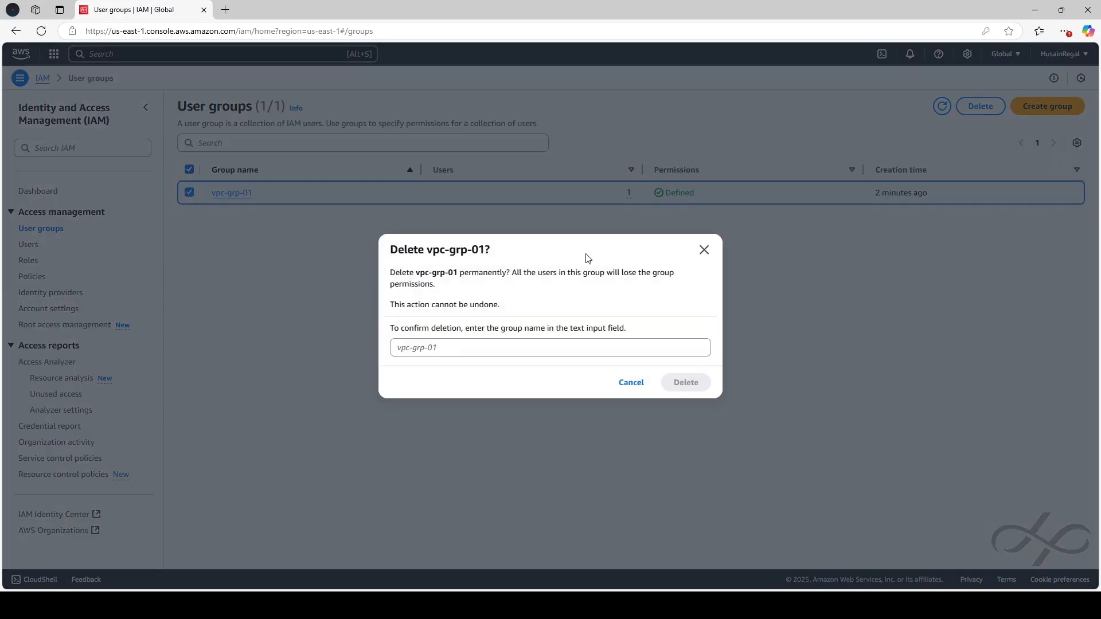
click(457, 344)
text(cp)
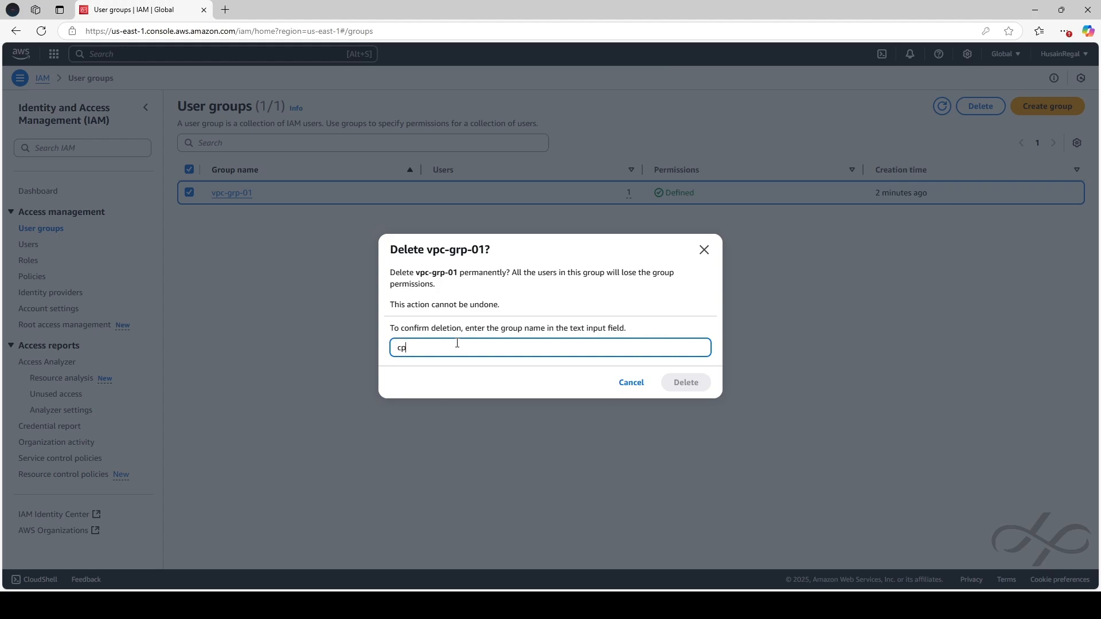
key(BackSpace)
key(BackSpace)
text(vpc-grp-01)
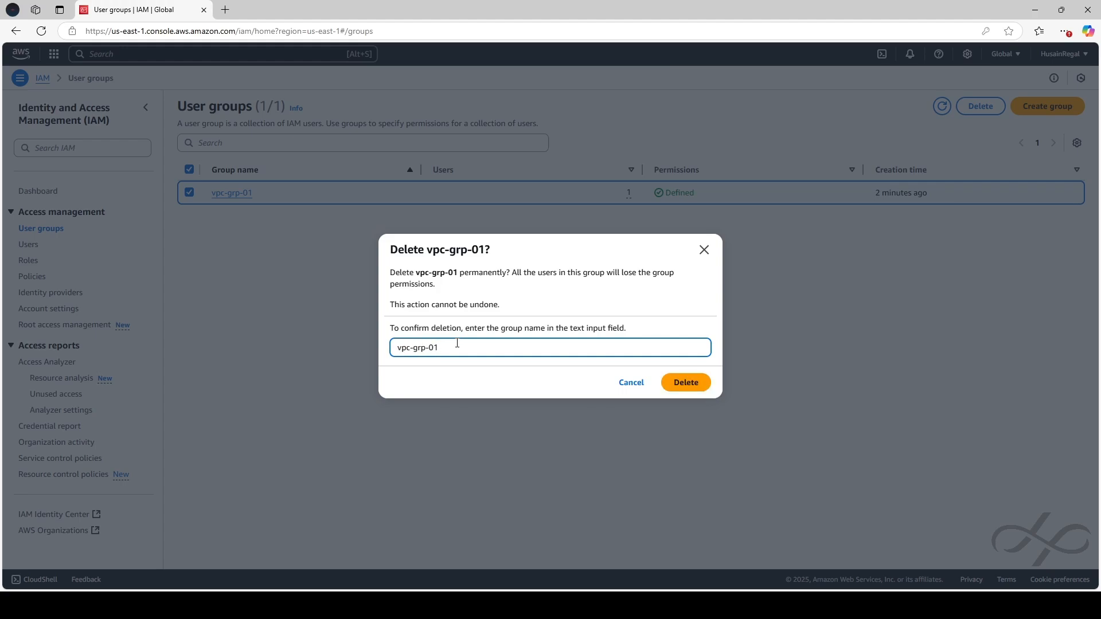
click(686, 382)
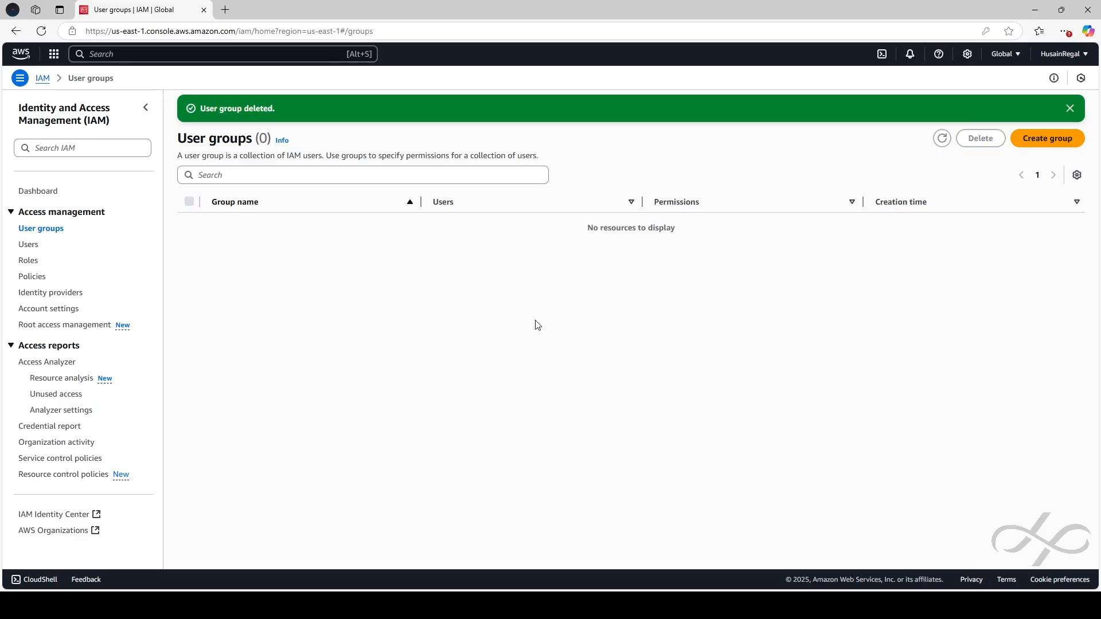
click(31, 248)
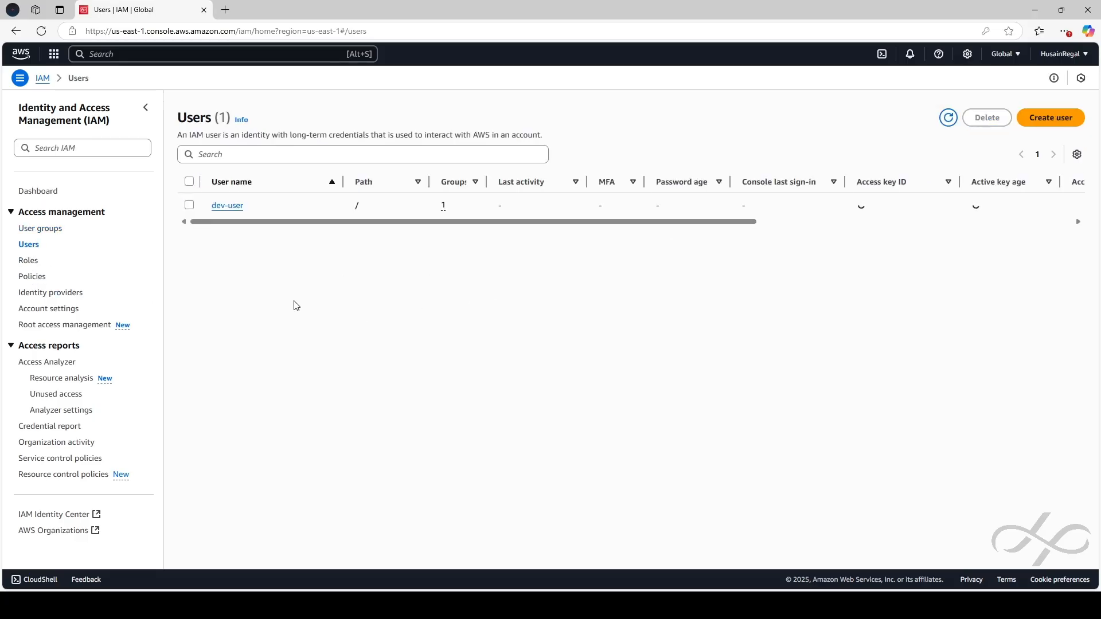
Try deleting dev-user, see the active access key blocking it, and cancel
click(190, 205)
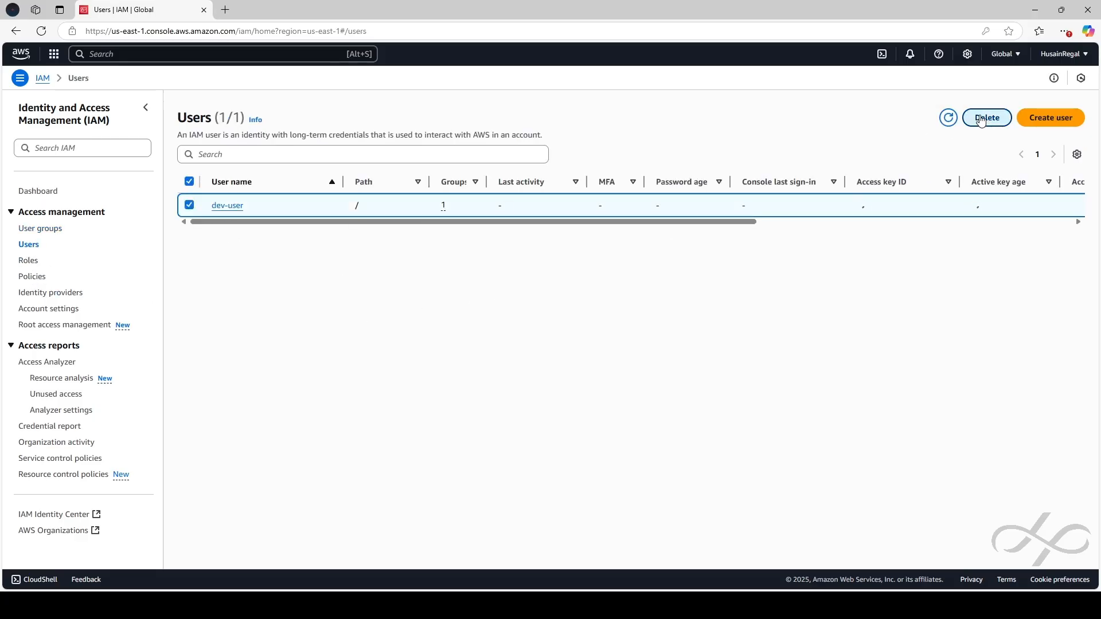
click(987, 117)
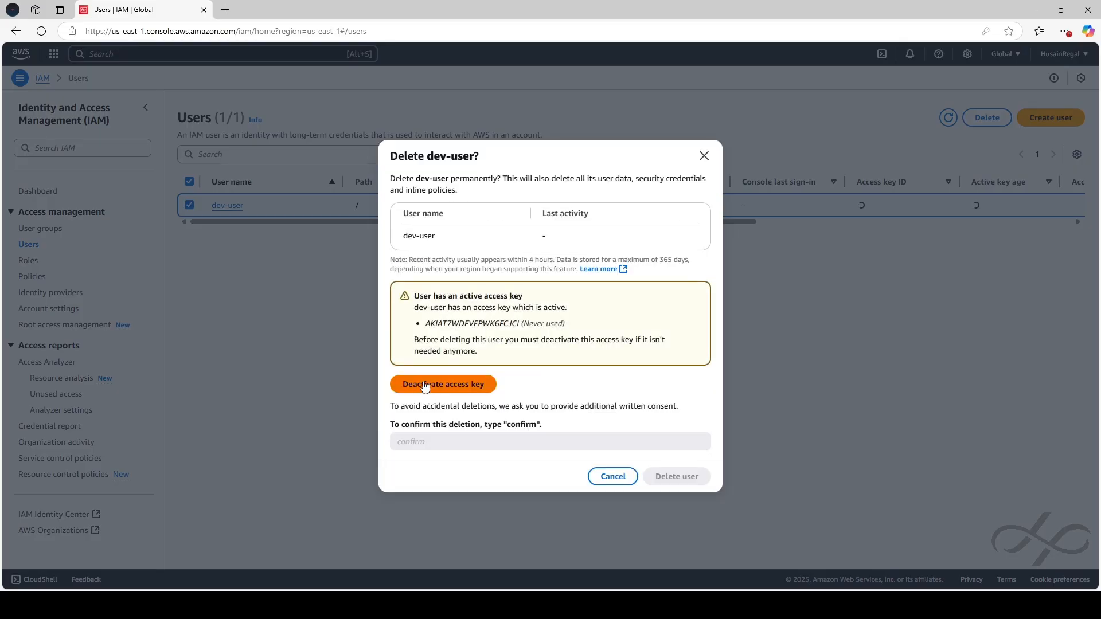
drag(425, 324, 549, 323)
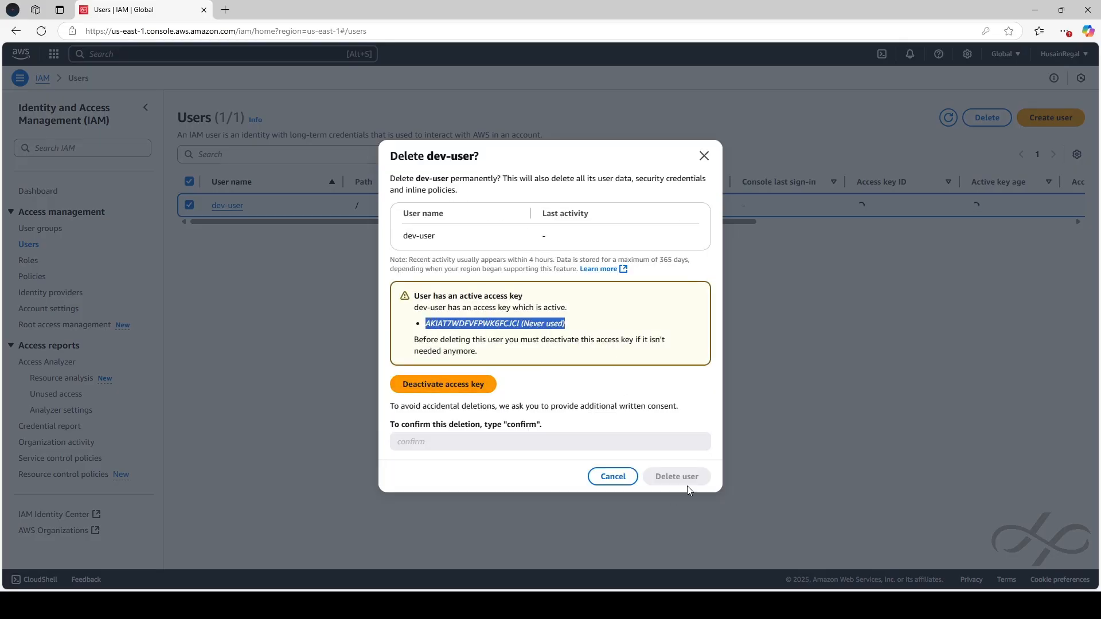
click(613, 477)
Deactivate dev-user's access key on the Security credentials tab
click(237, 210)
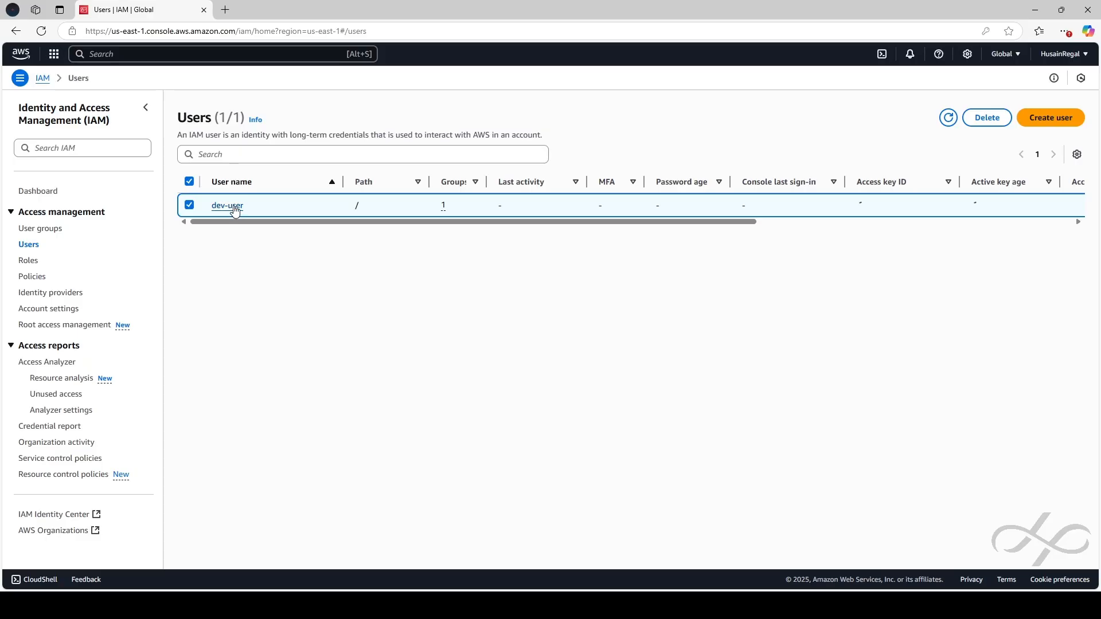
scroll(995, 389, down, 1)
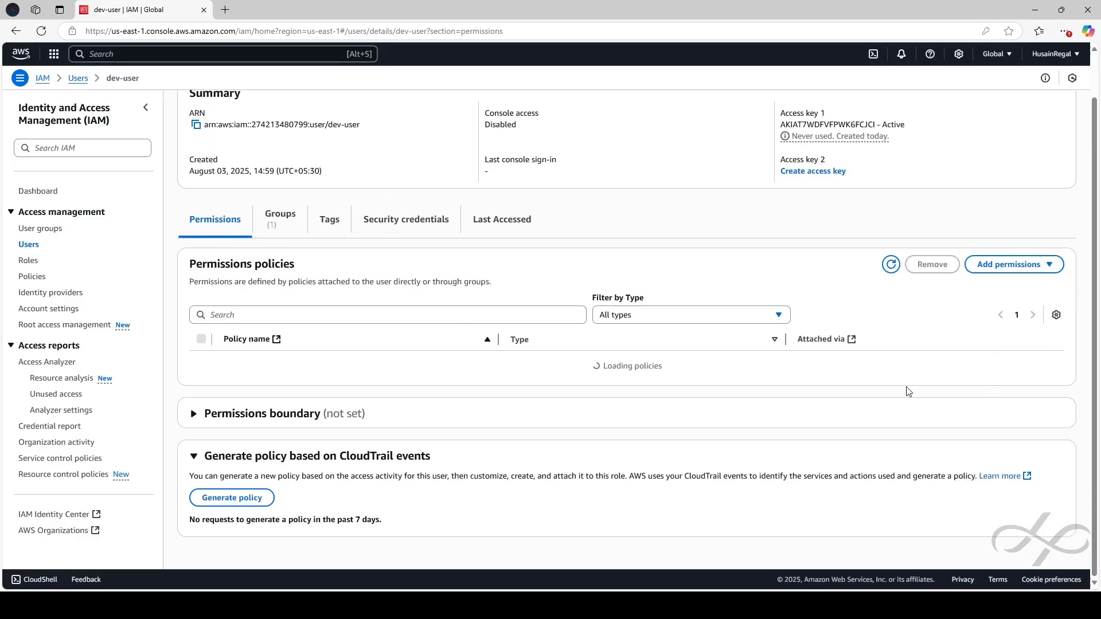
click(408, 222)
scroll(947, 461, down, 10)
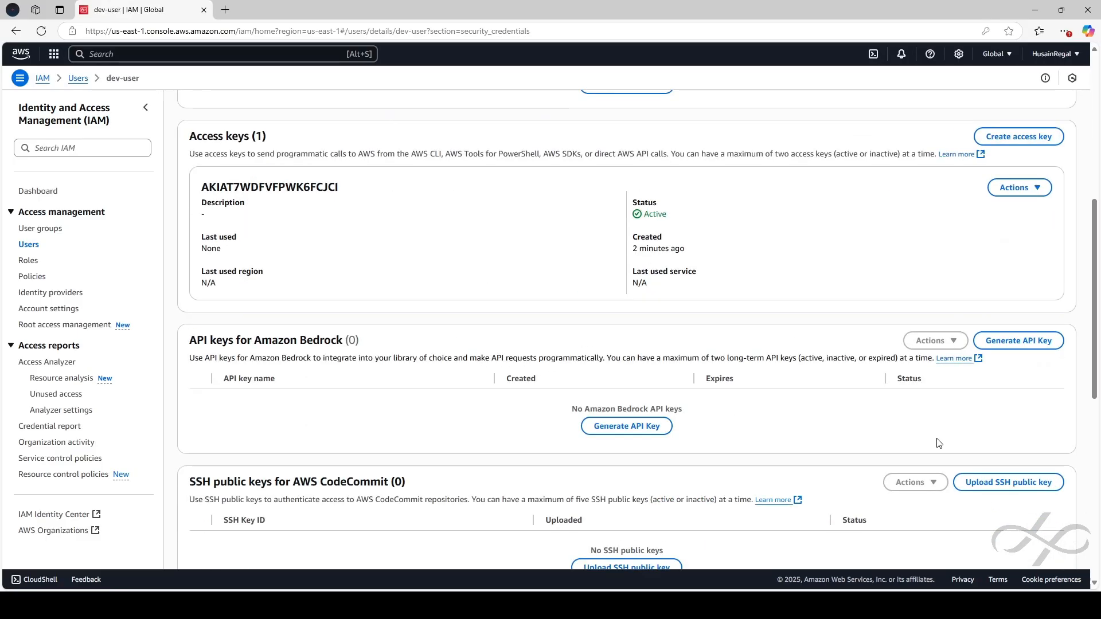
scroll(915, 442, up, 3)
scroll(916, 442, up, 3)
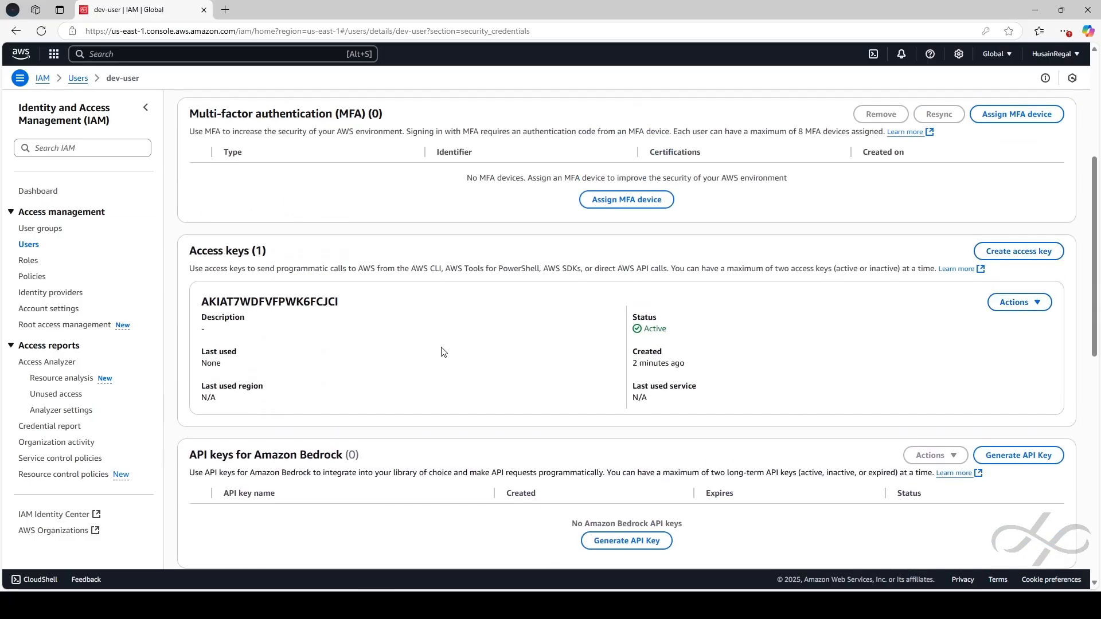
click(1015, 303)
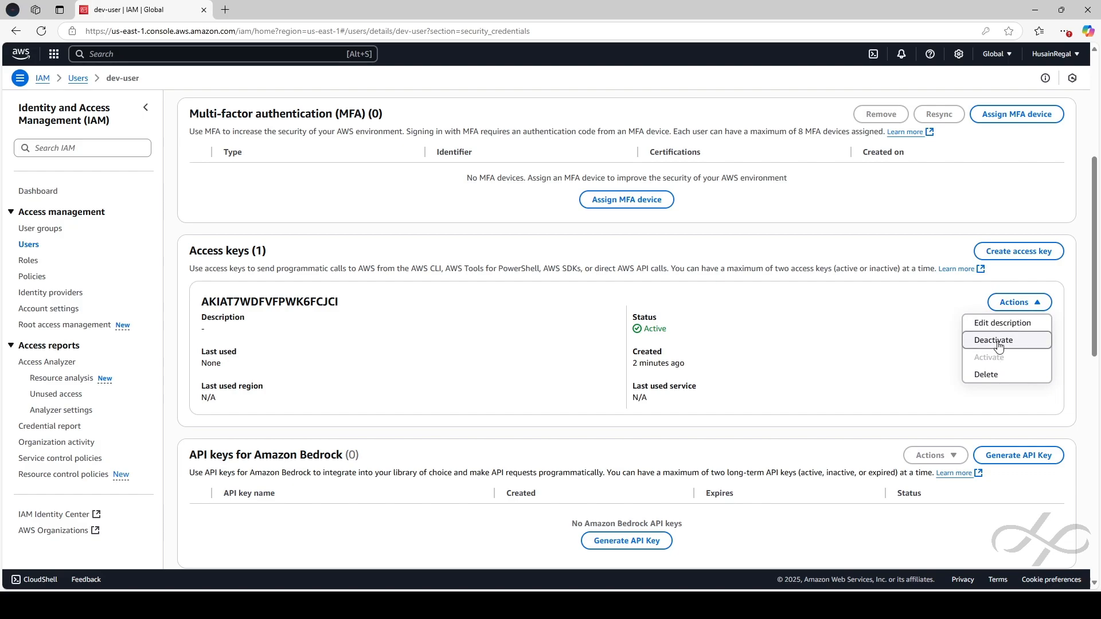
click(994, 340)
click(741, 396)
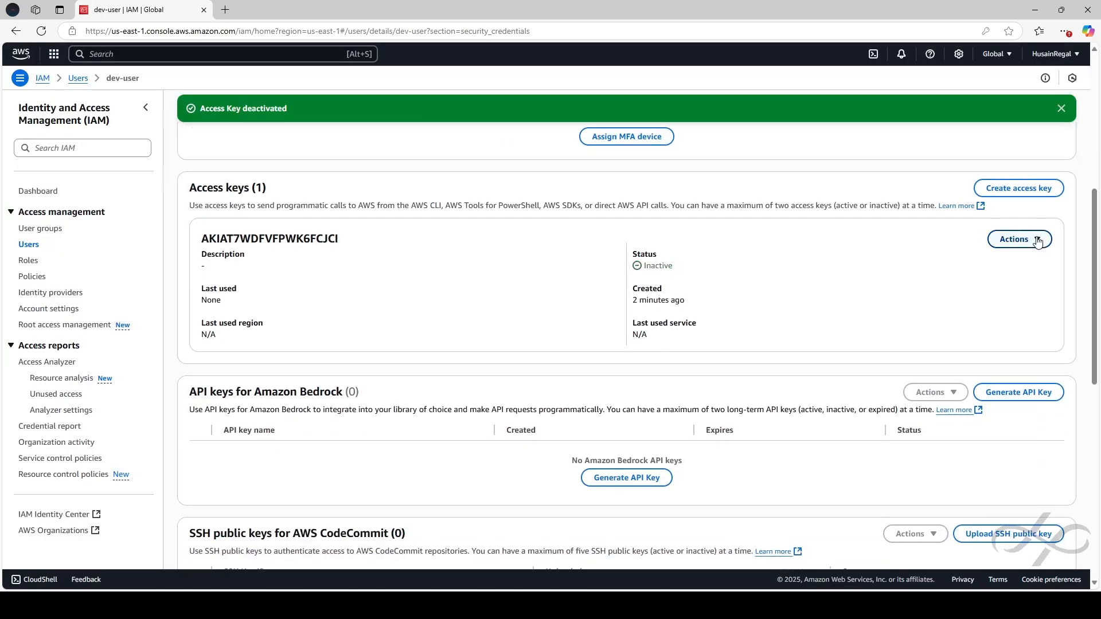
Delete the deactivated access key by pasting its key ID, then return to Users
click(1038, 244)
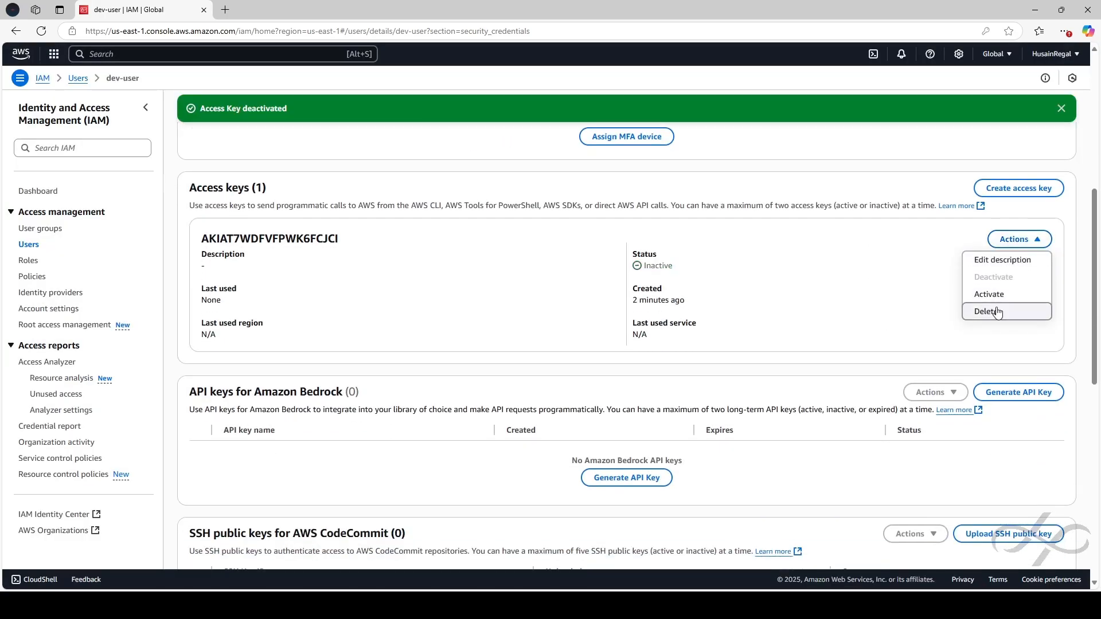
click(989, 310)
click(459, 408)
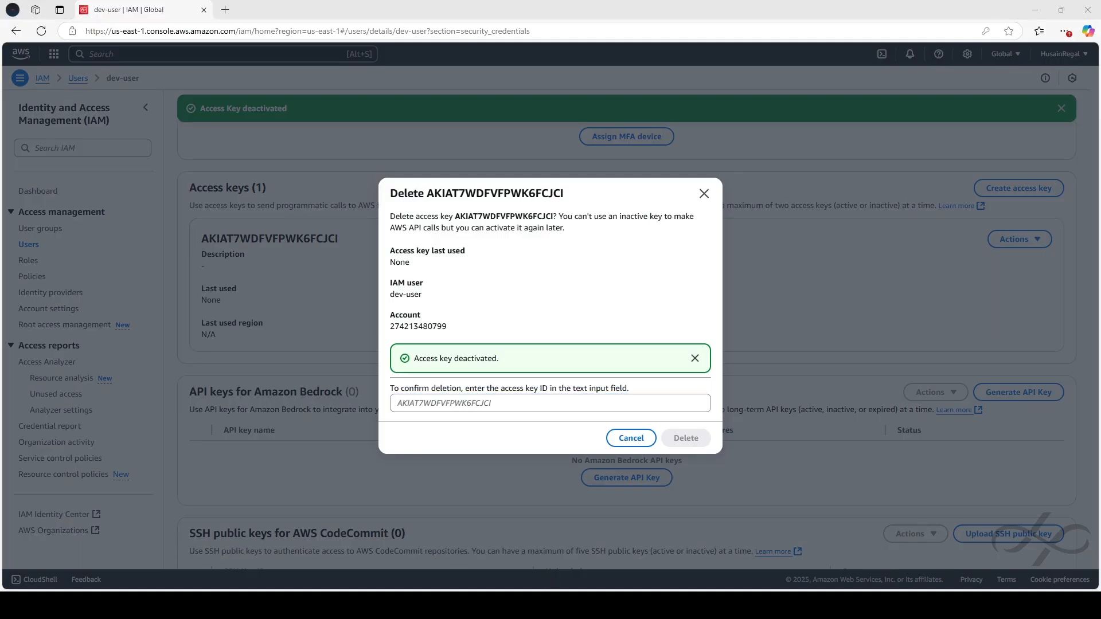
key(alt+Tab)
key(ctrl+v)
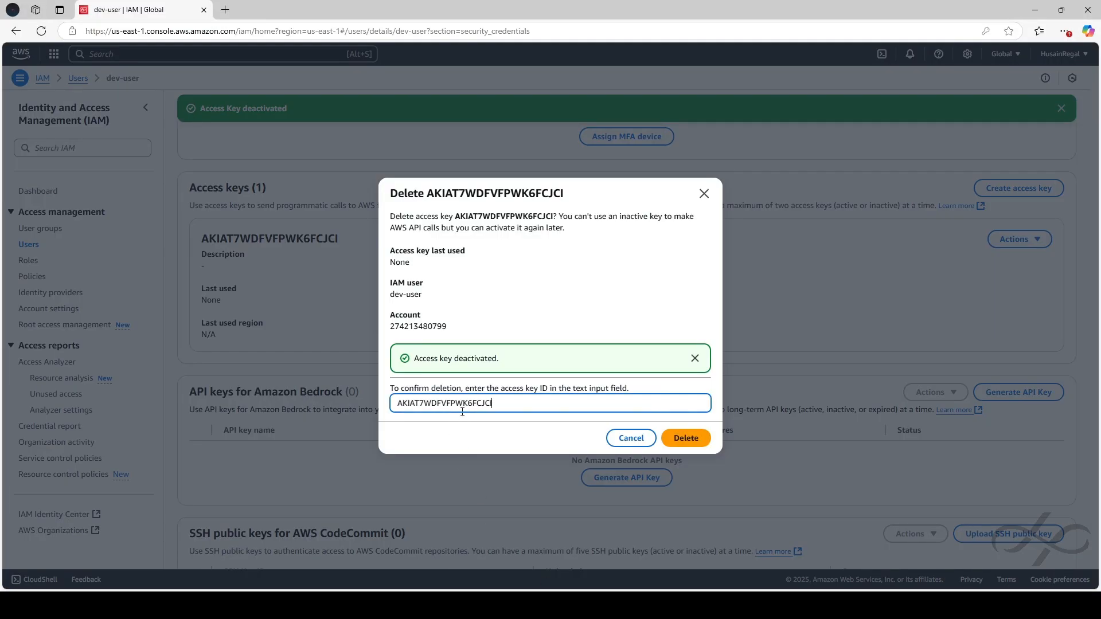
click(668, 438)
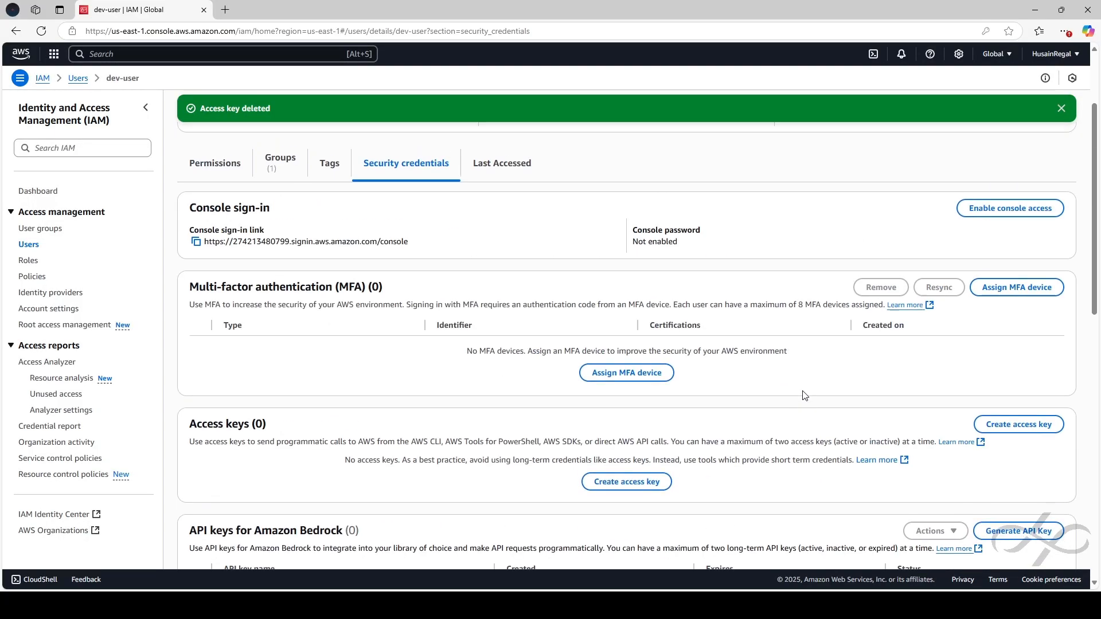
click(30, 246)
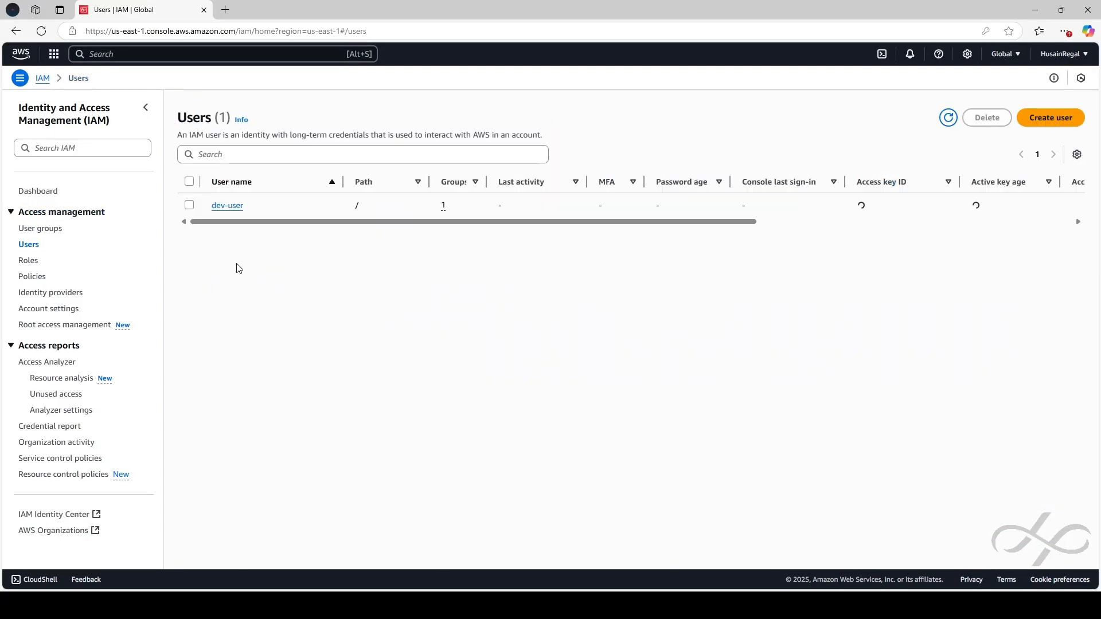
Select dev-user and confirm the Delete user dialog by typing the confirmation word
click(189, 205)
click(987, 118)
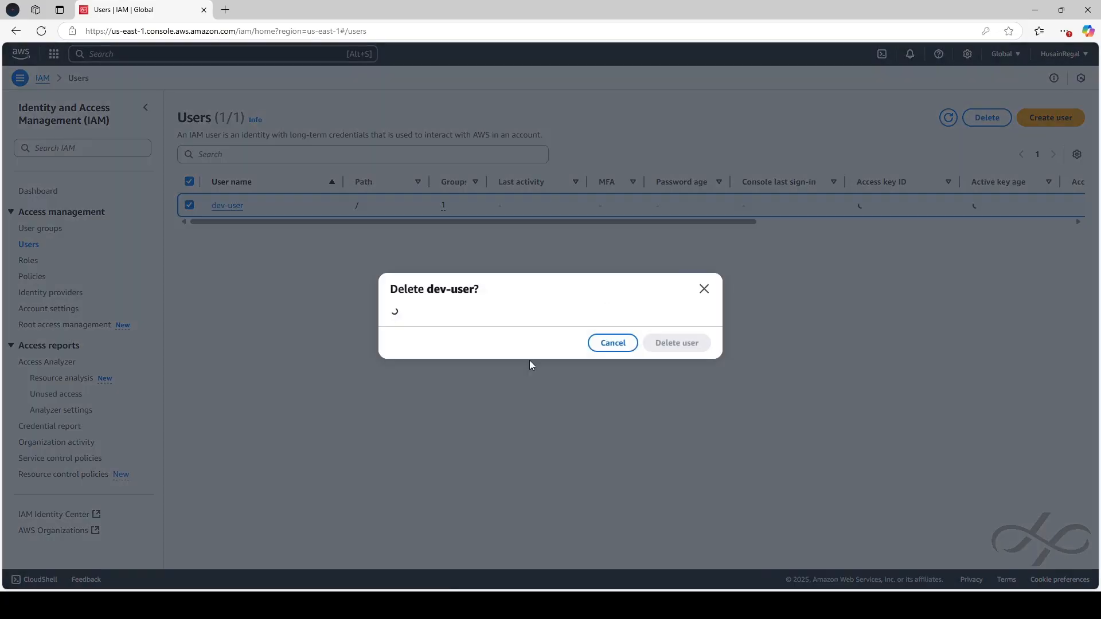
click(421, 382)
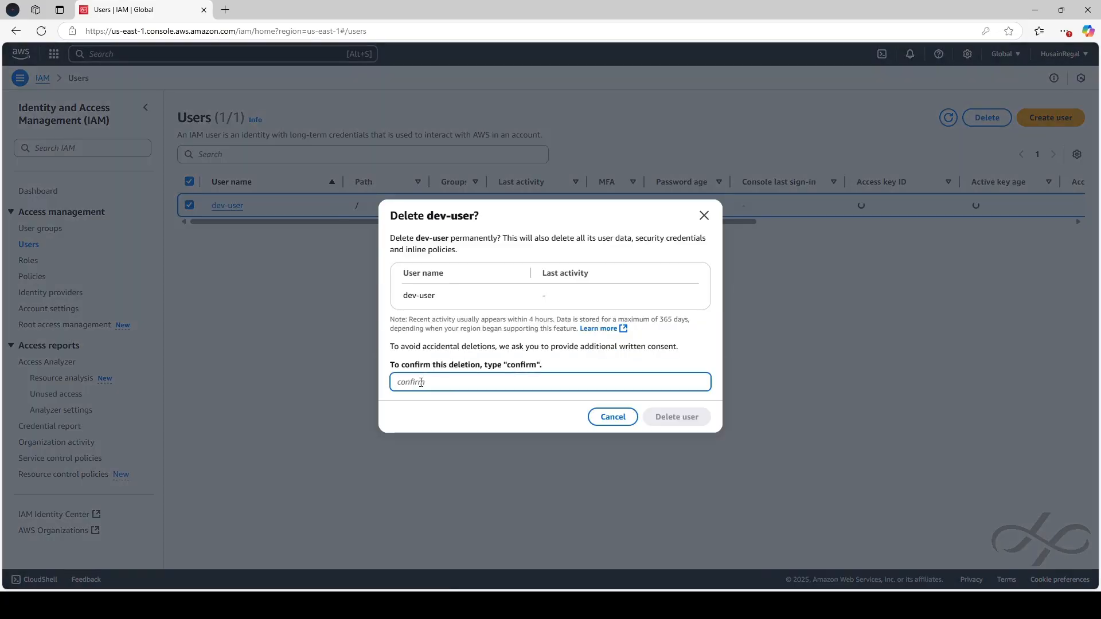
text(configrm)
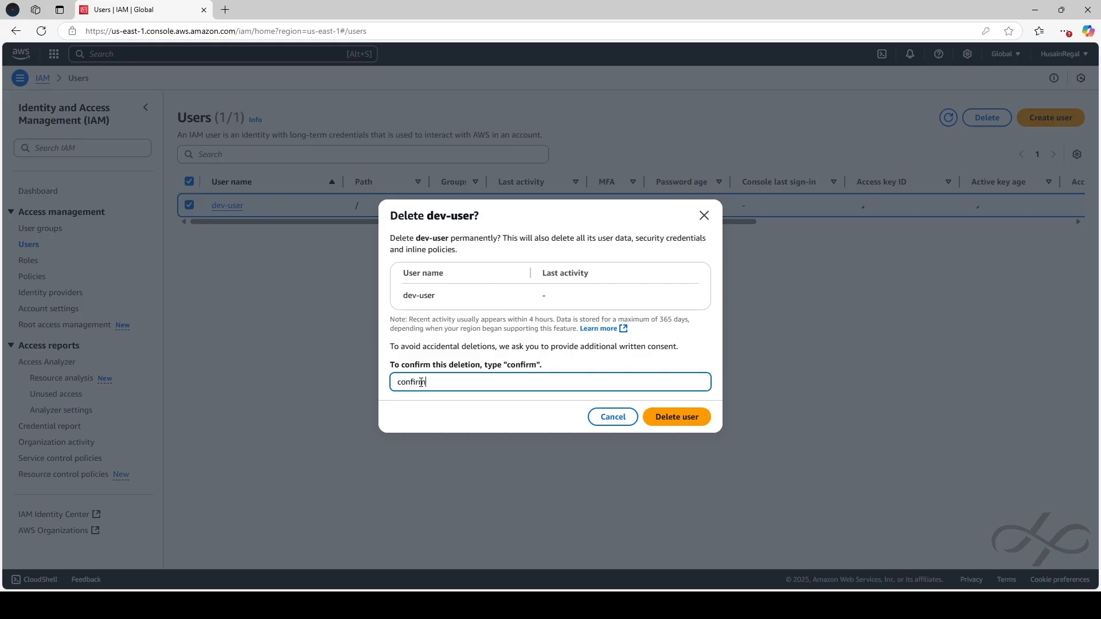
click(667, 416)
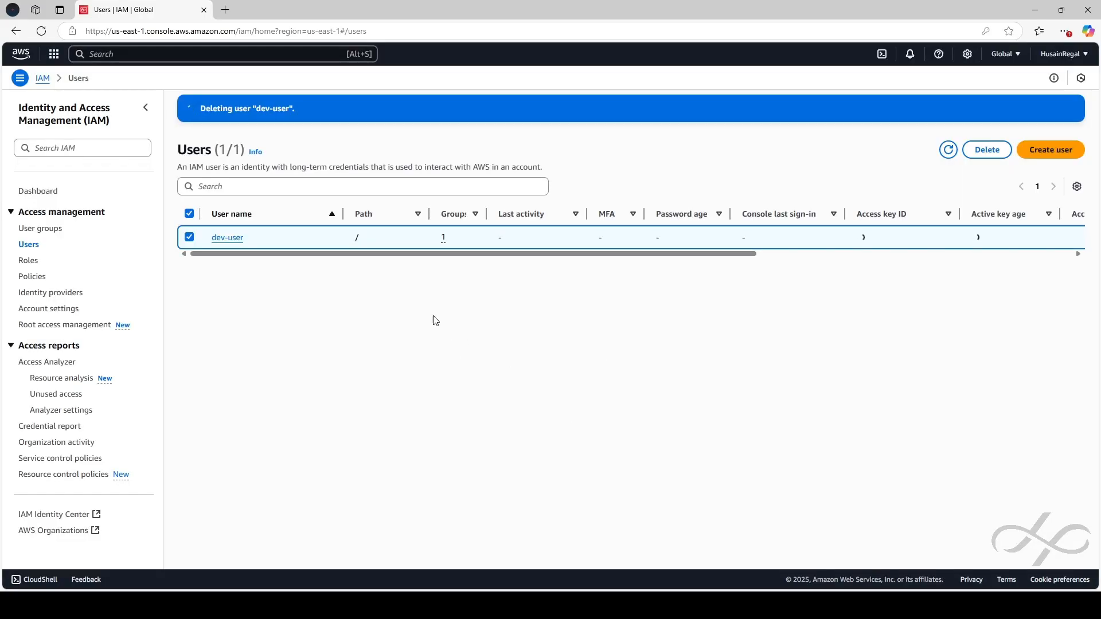